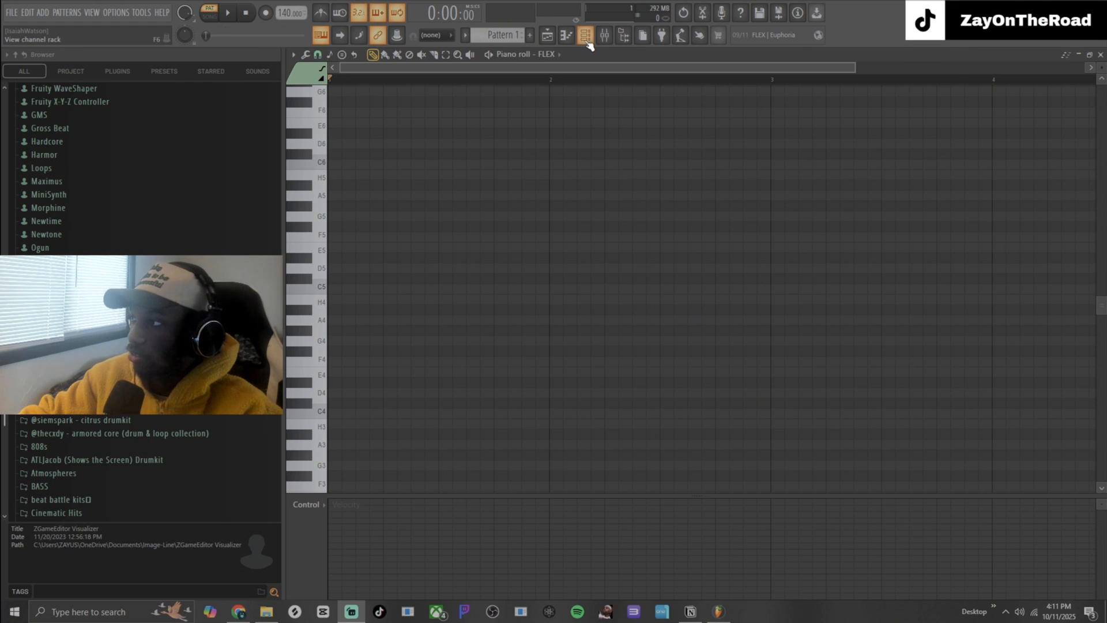
Step: Audition two neighbouring notes on the FLEX instrument
{"action": "left_click", "coordinate": [684, 57]}
{"action": "key", "text": "2"}
{"action": "key", "text": "3"}
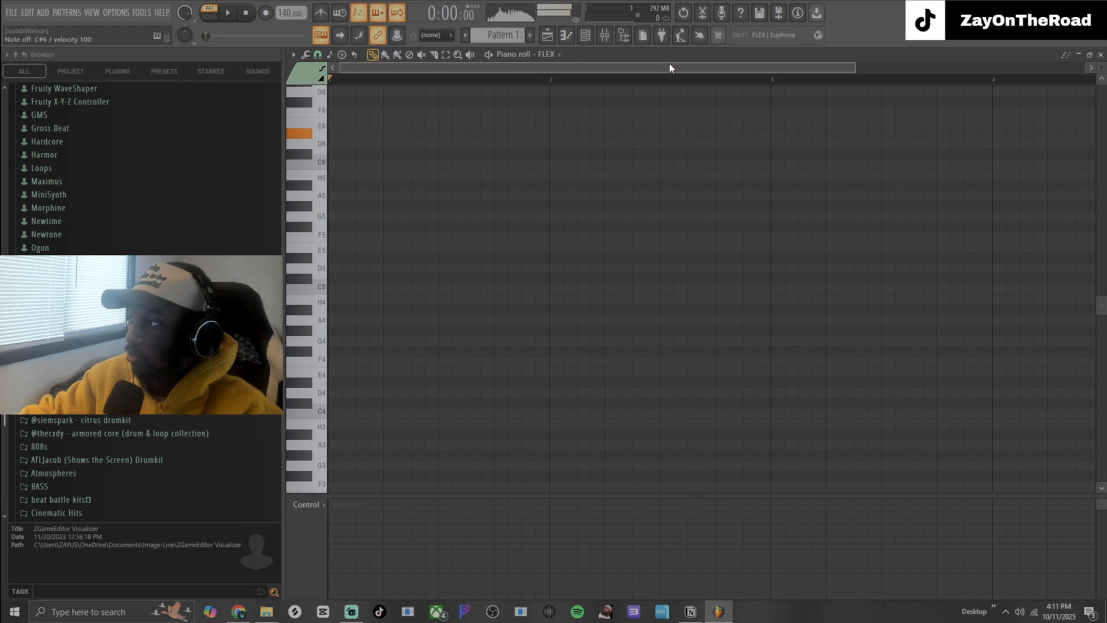
Step: Set the project tempo to 120 BPM
{"action": "left_click", "coordinate": [322, 13]}
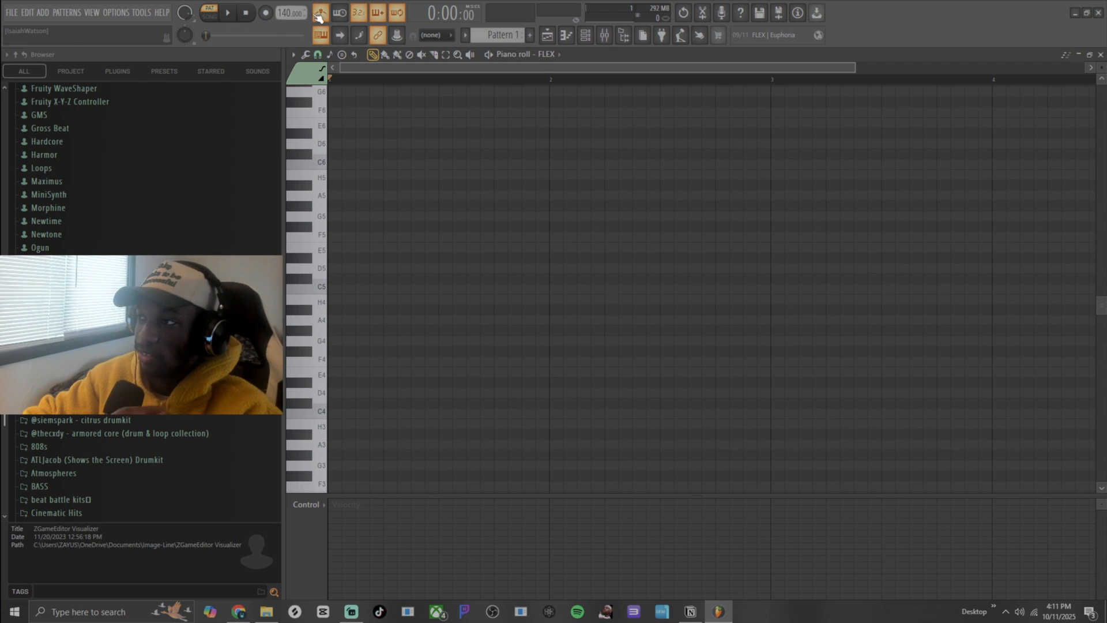
{"action": "left_click", "coordinate": [266, 14]}
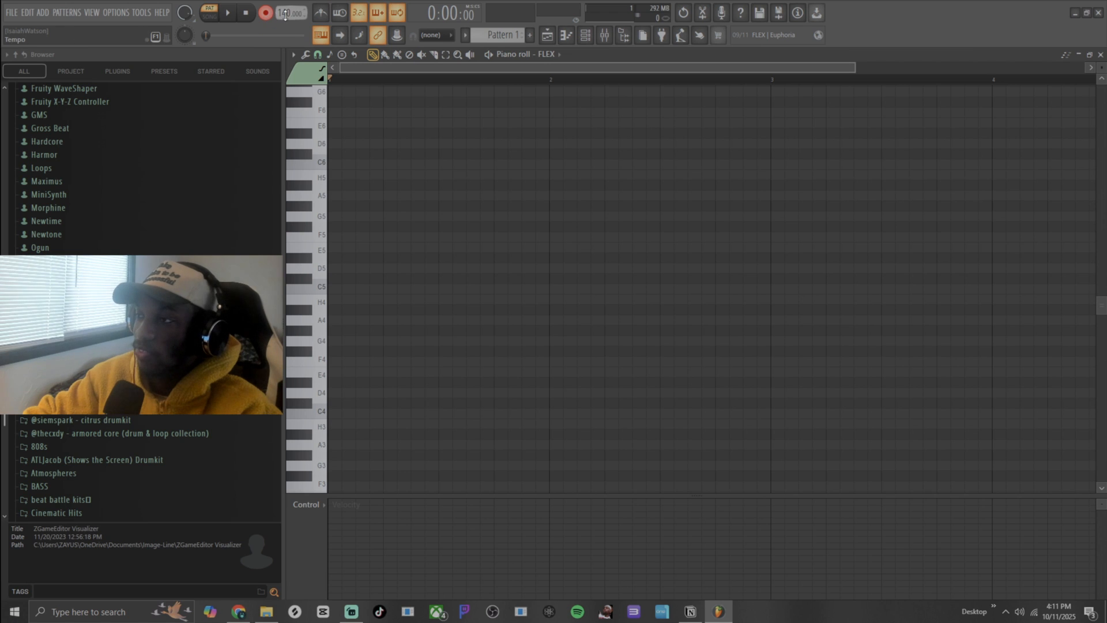
{"action": "left_click", "coordinate": [266, 13]}
{"action": "left_click_drag", "start_coordinate": [285, 12], "coordinate": [285, 21]}
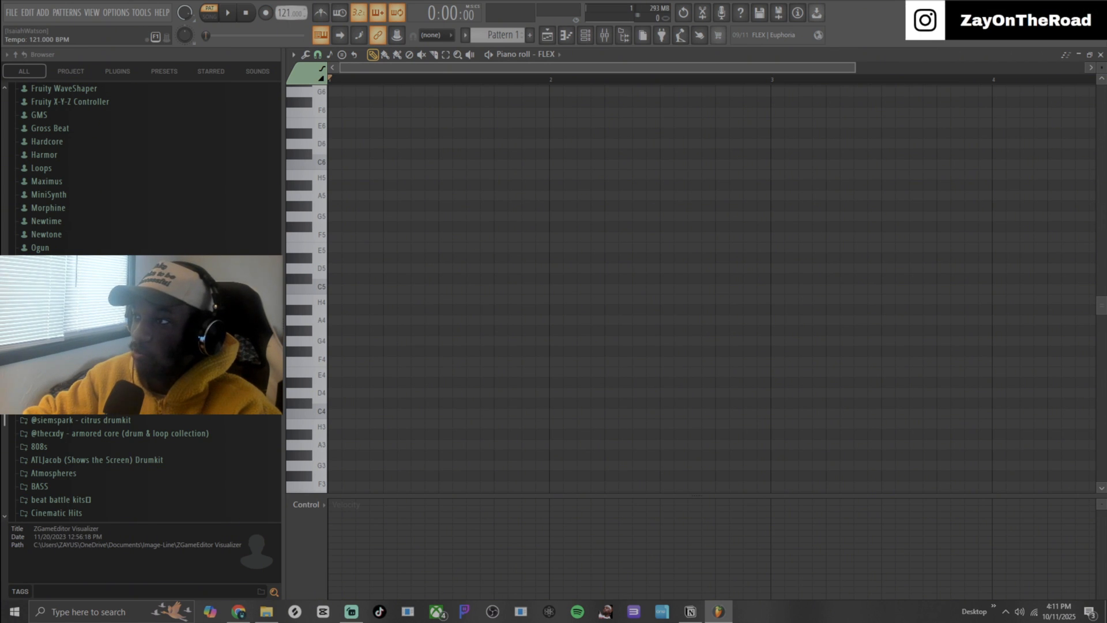
Step: Arm recording with the countdown enabled and record three C#5 notes into Pattern 1
{"action": "left_click", "coordinate": [266, 13]}
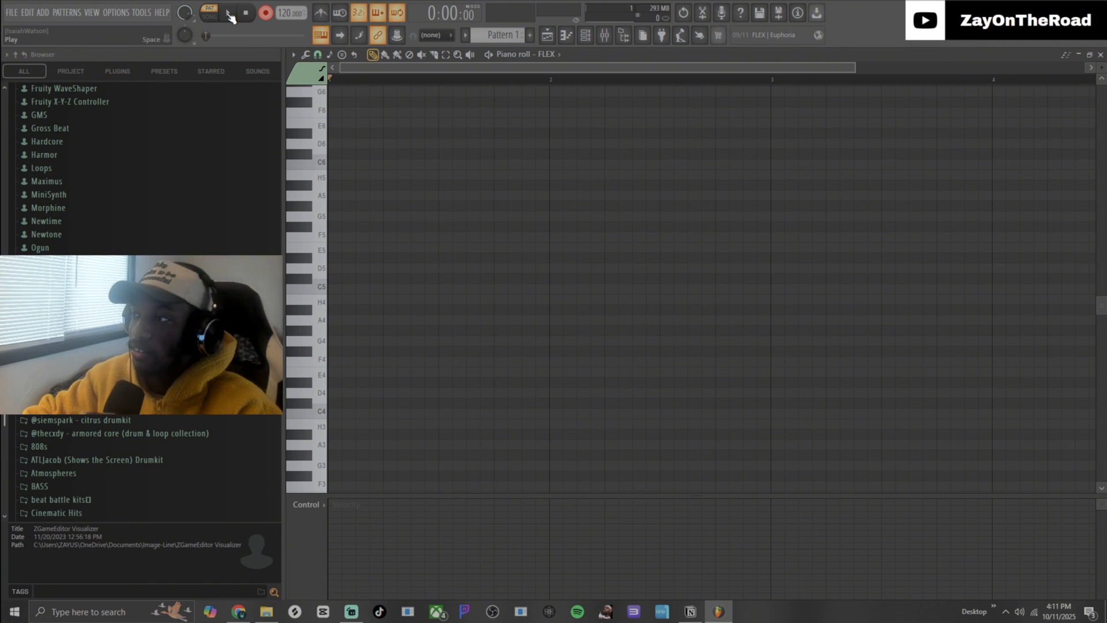
{"action": "left_click", "coordinate": [359, 13]}
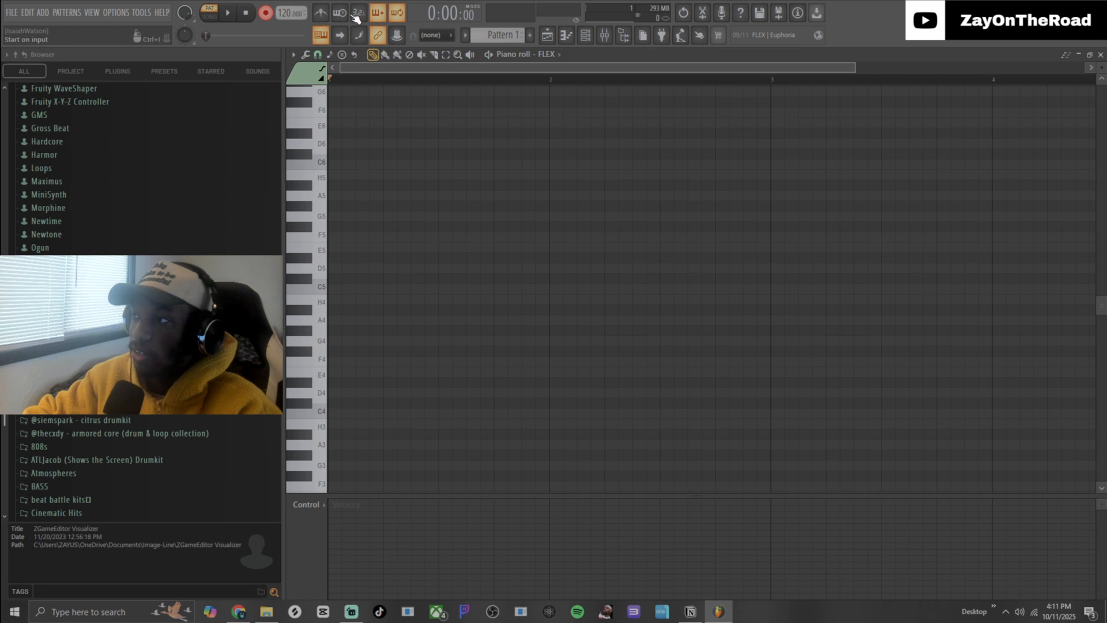
{"action": "left_click", "coordinate": [359, 13]}
{"action": "left_click", "coordinate": [230, 16]}
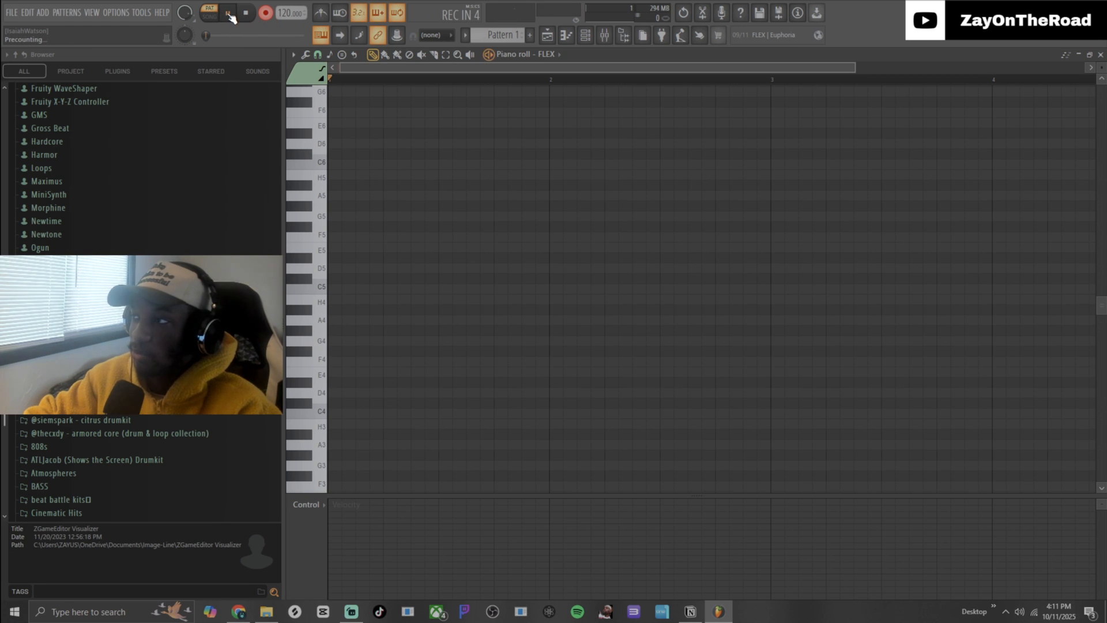
{"action": "key", "text": "2"}
{"action": "key", "text": "2"}
{"action": "key", "text": "2"}
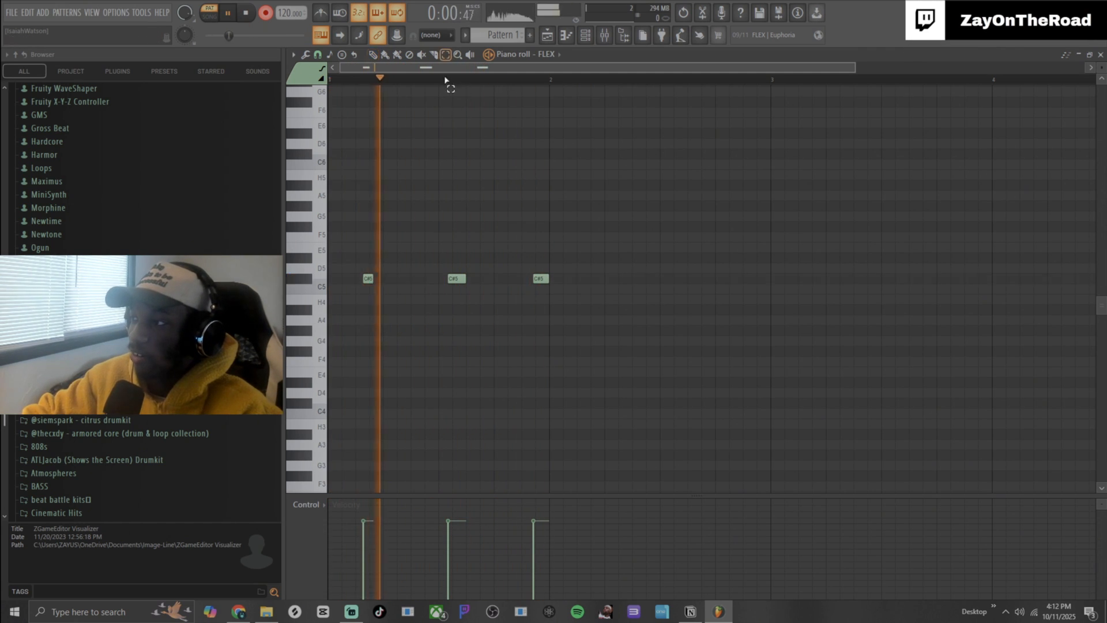
Step: Stop the recording and switch the piano roll to the Draw tool
{"action": "left_click", "coordinate": [330, 54]}
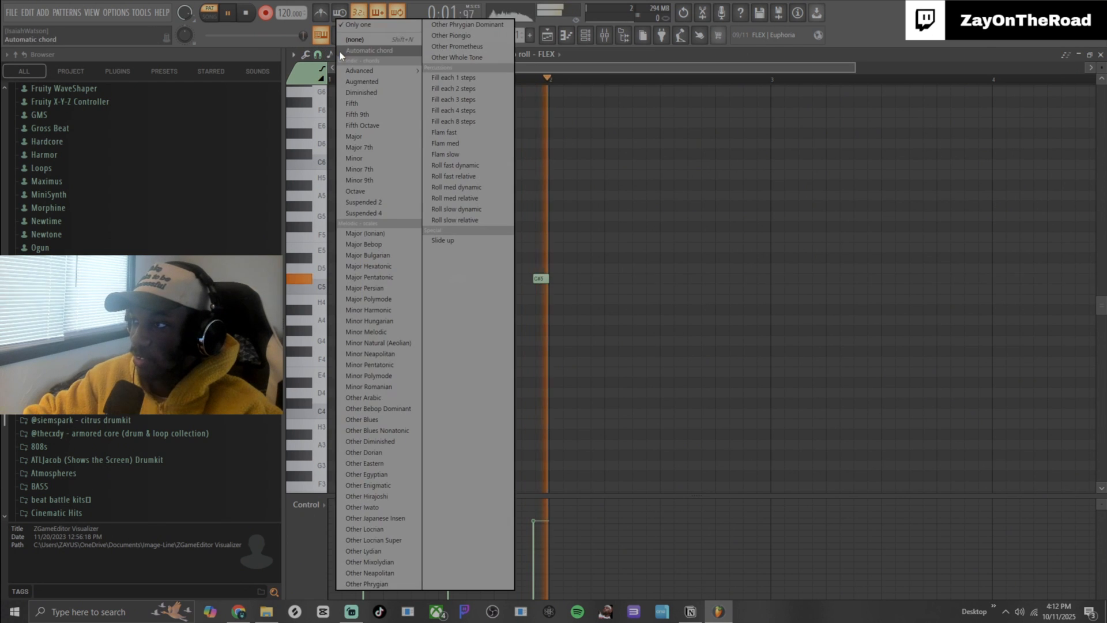
{"action": "left_click", "coordinate": [604, 165]}
{"action": "key", "text": "space"}
{"action": "key", "text": "p"}
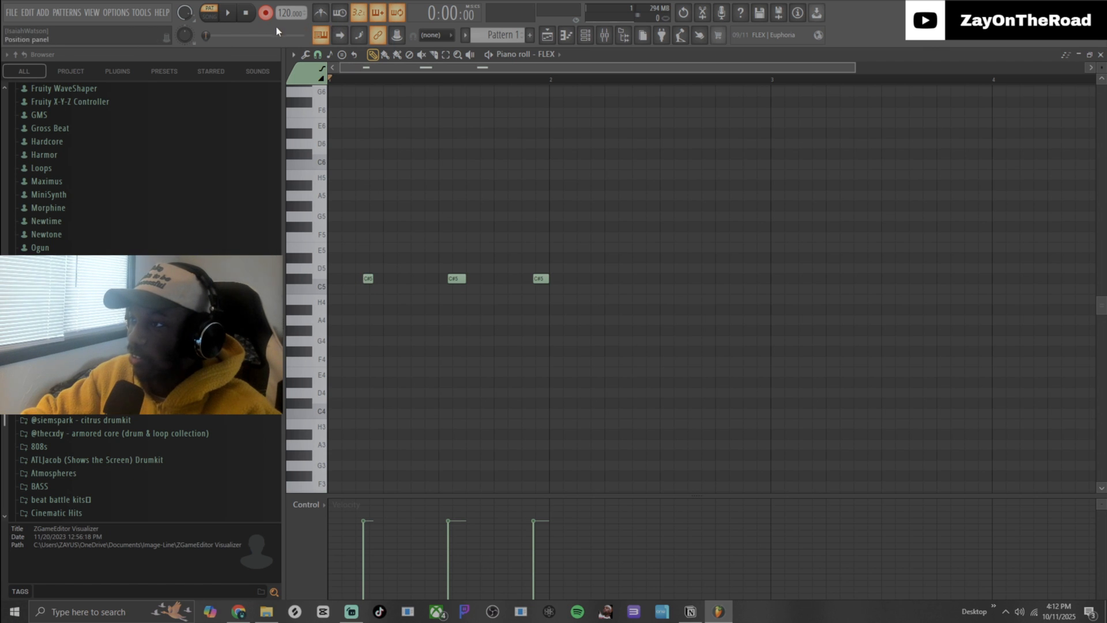
Step: Play back the recorded notes, and move the first C#5 to the start of bar 1 and the second to beat 3
{"action": "left_click", "coordinate": [228, 14]}
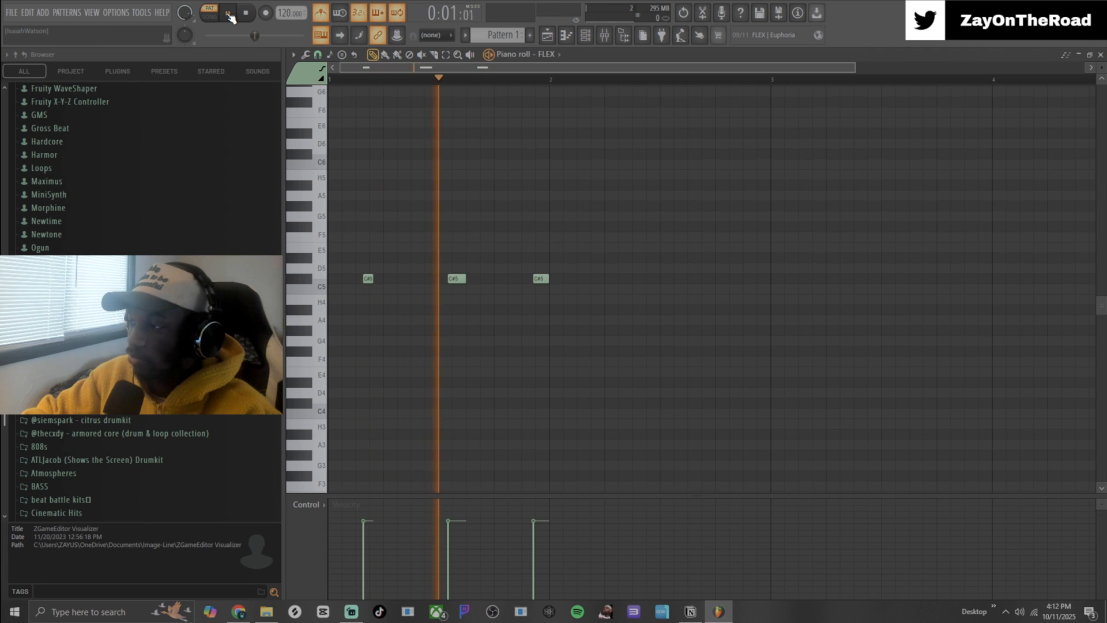
{"action": "key", "text": "space"}
{"action": "left_click_drag", "start_coordinate": [368, 281], "coordinate": [333, 280]}
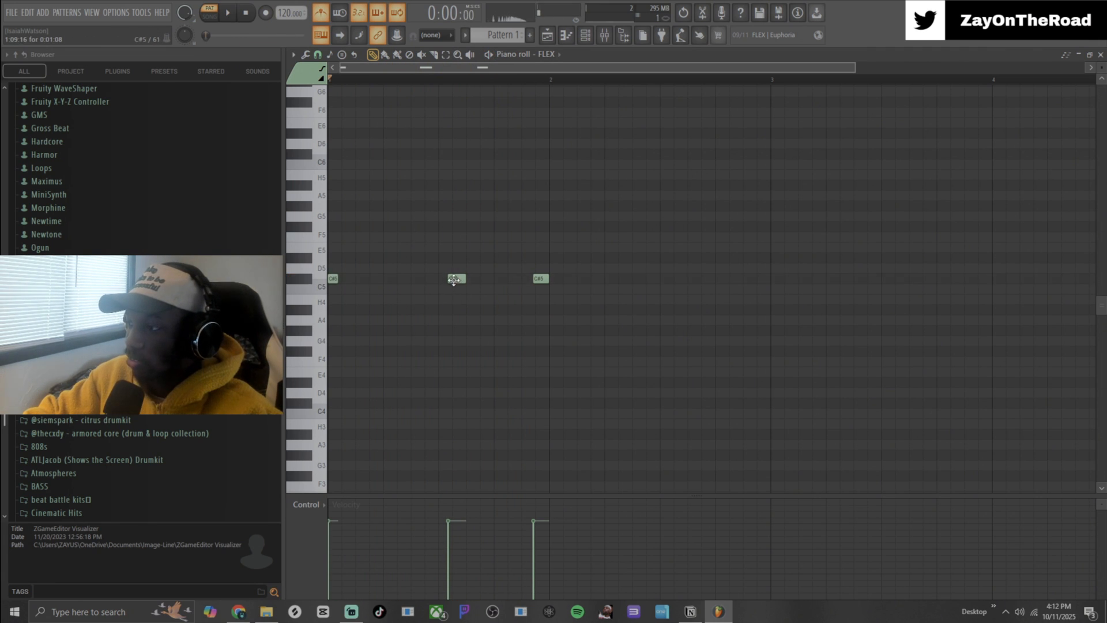
{"action": "left_click_drag", "start_coordinate": [456, 279], "coordinate": [447, 279]}
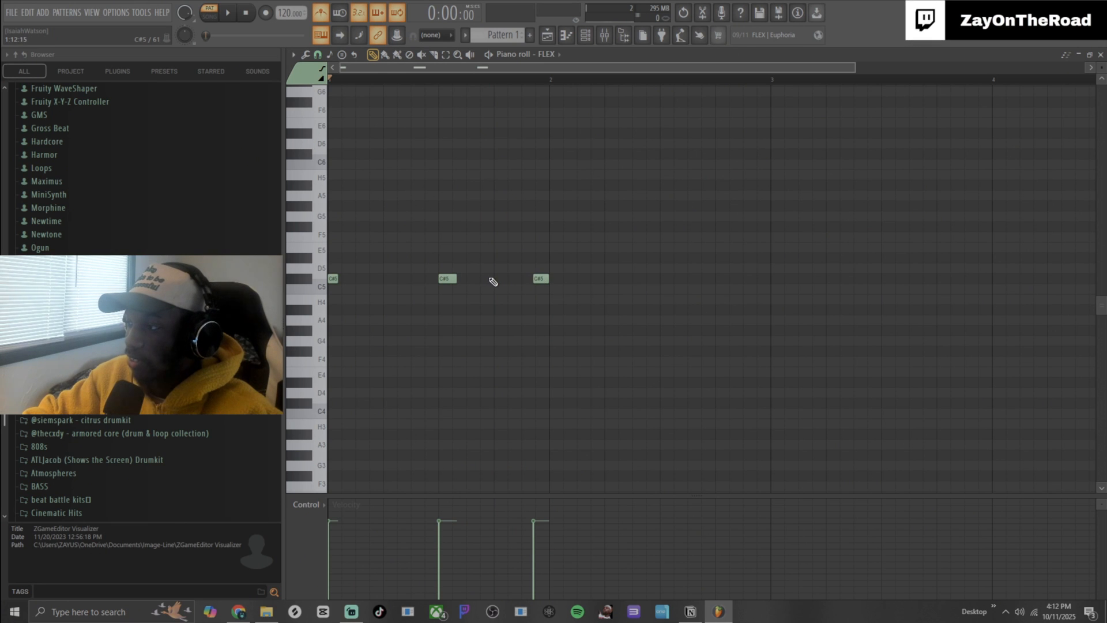
Step: Try the 1/6 step and 1/6 beat snap settings on the piano roll grid
{"action": "left_click", "coordinate": [318, 54]}
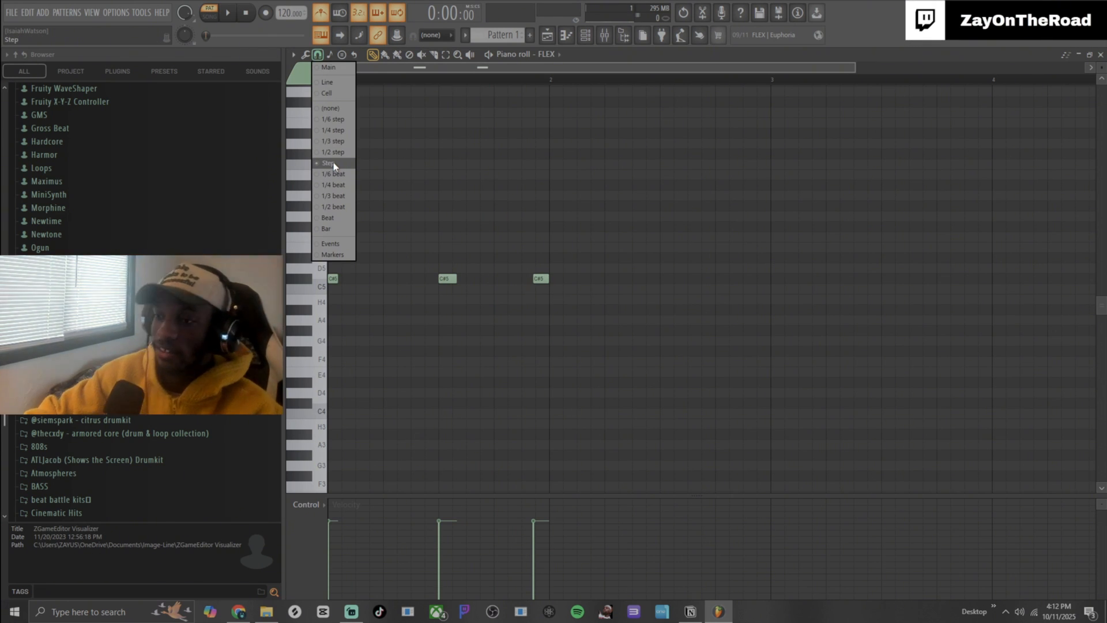
{"action": "left_click", "coordinate": [452, 152]}
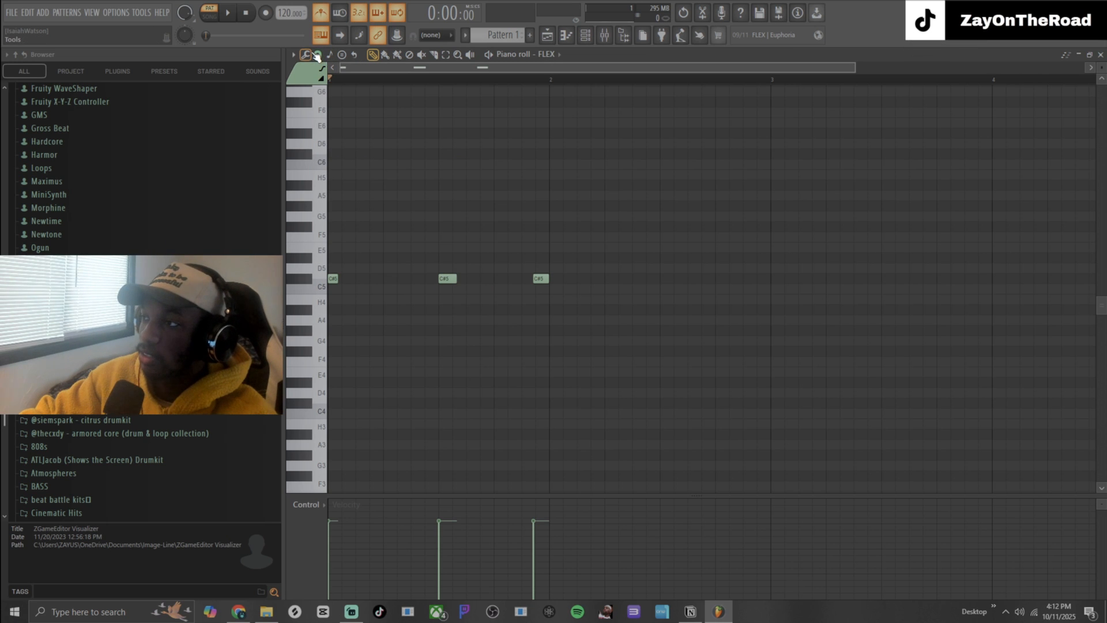
{"action": "left_click", "coordinate": [322, 54]}
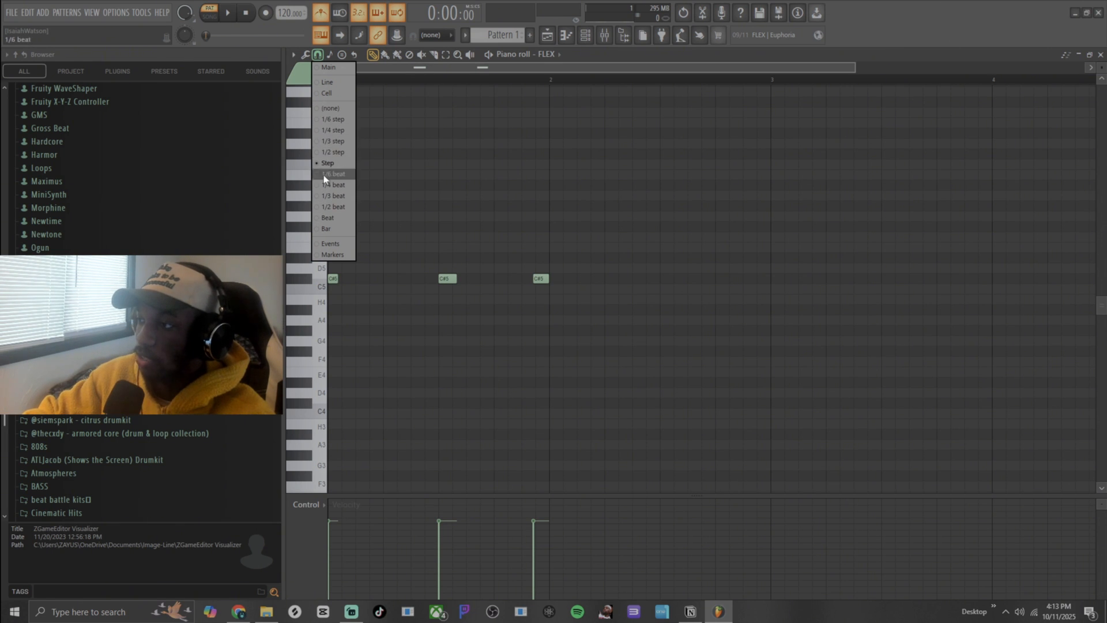
{"action": "left_click", "coordinate": [341, 120]}
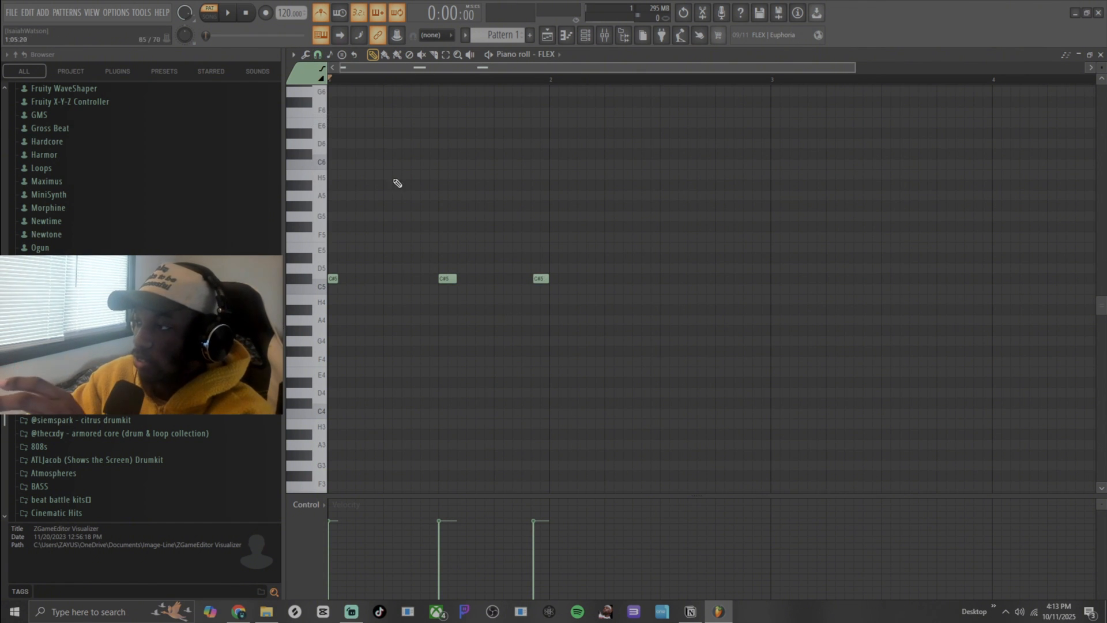
{"action": "left_click", "coordinate": [307, 55]}
{"action": "left_click", "coordinate": [317, 54]}
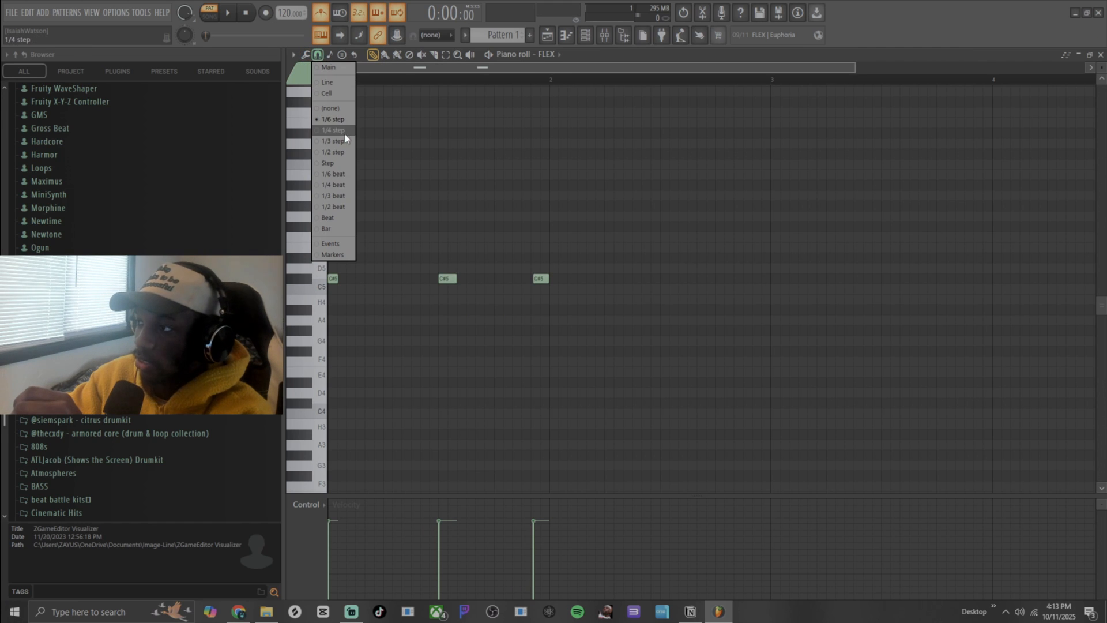
{"action": "left_click", "coordinate": [341, 176]}
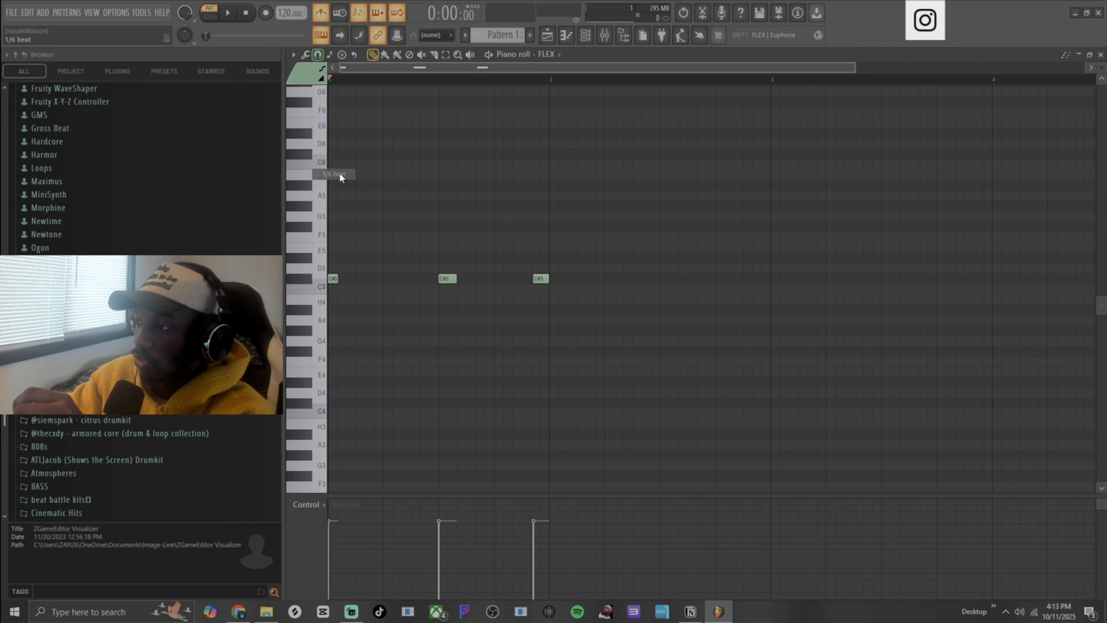
{"action": "left_click", "coordinate": [317, 54]}
{"action": "left_click", "coordinate": [330, 118]}
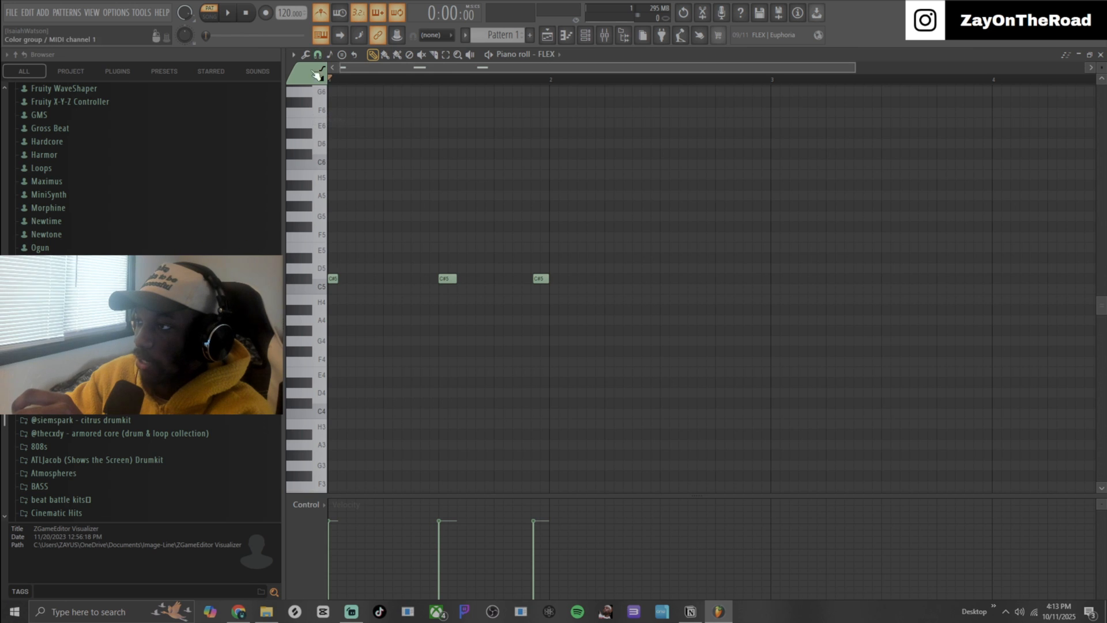
Step: Set the piano roll snap to 1/6 beat
{"action": "left_click", "coordinate": [317, 54]}
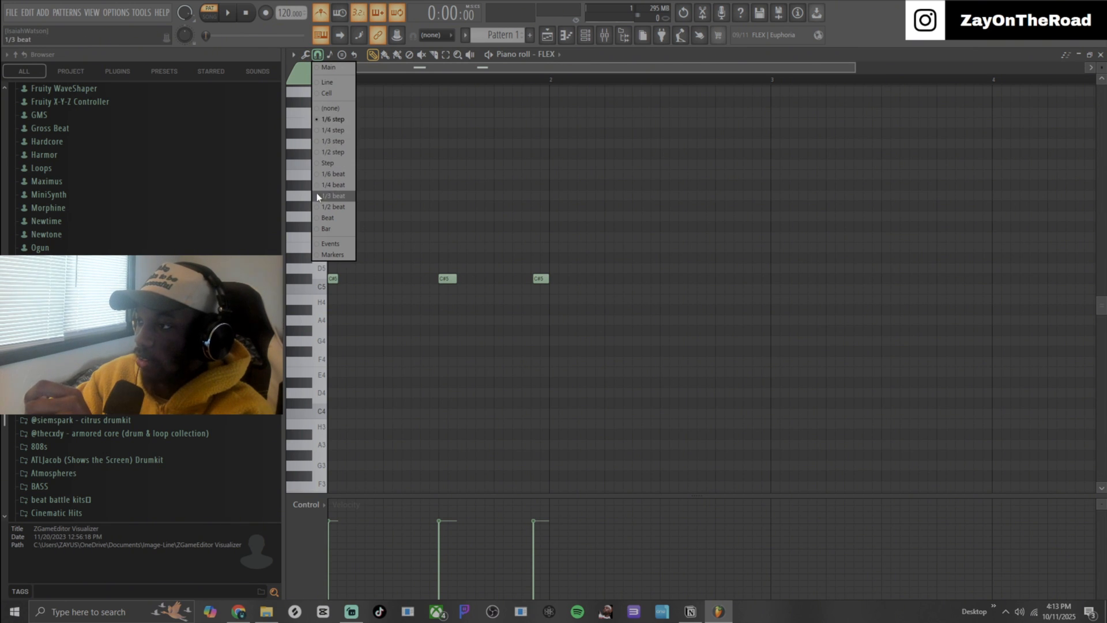
{"action": "left_click", "coordinate": [329, 176]}
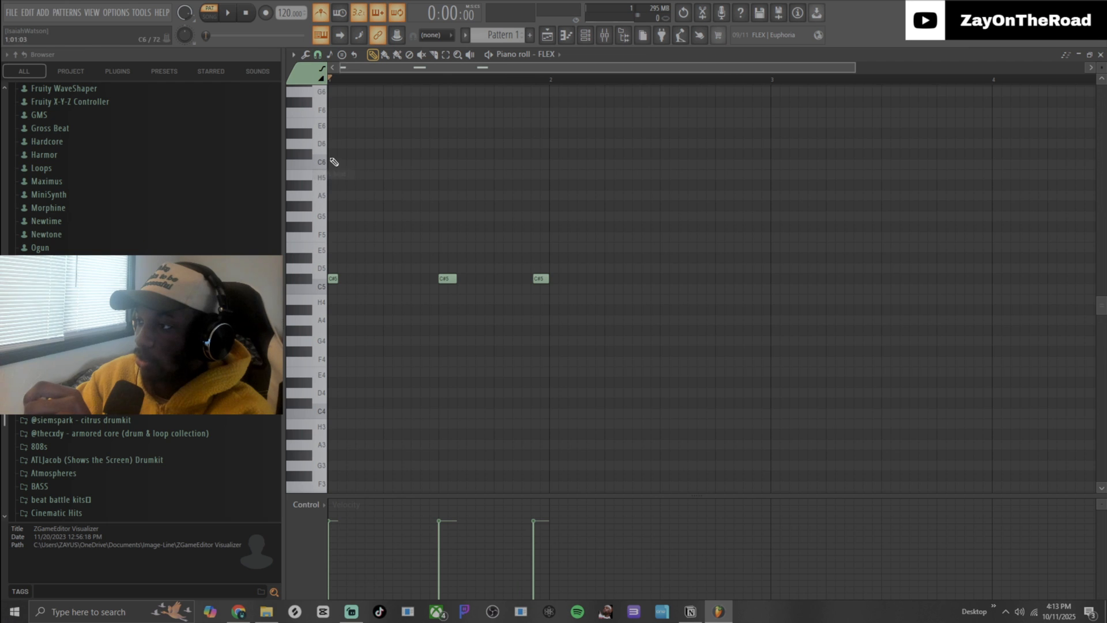
{"action": "left_click", "coordinate": [317, 54]}
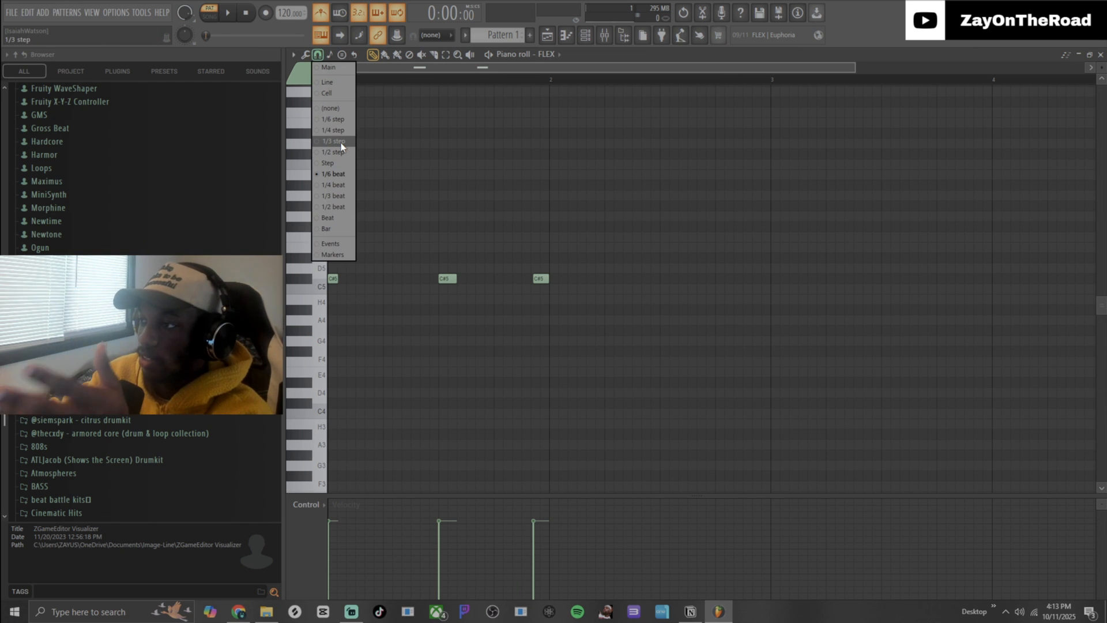
{"action": "left_click", "coordinate": [503, 192]}
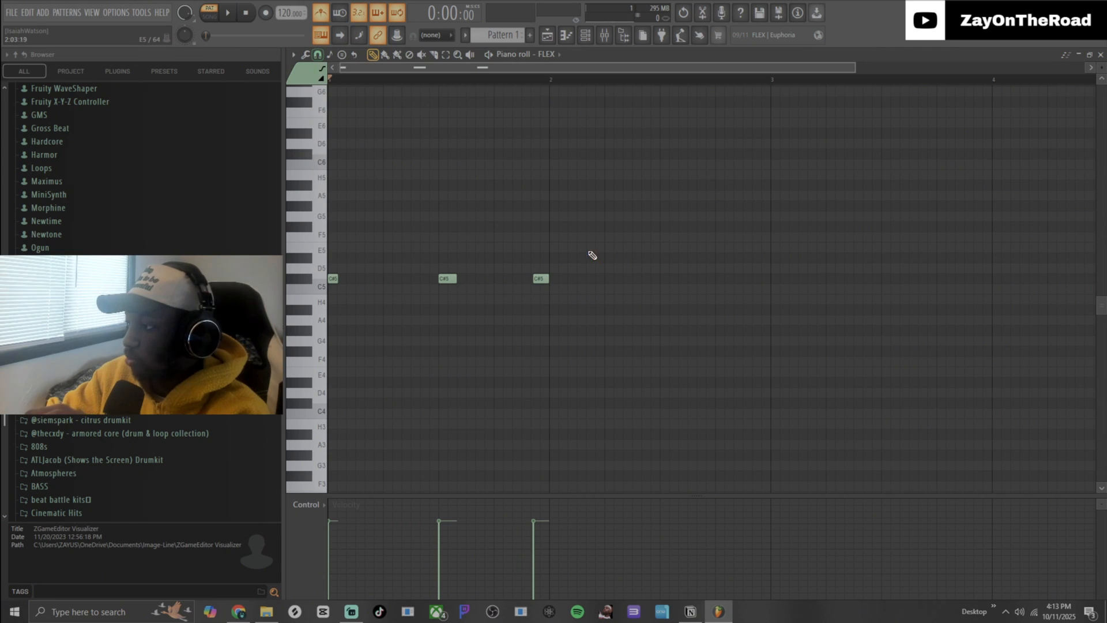
Step: Replace the third recorded C#5 note with a slightly earlier one on the 1/6 beat grid and play the pattern
{"action": "left_click", "coordinate": [513, 280]}
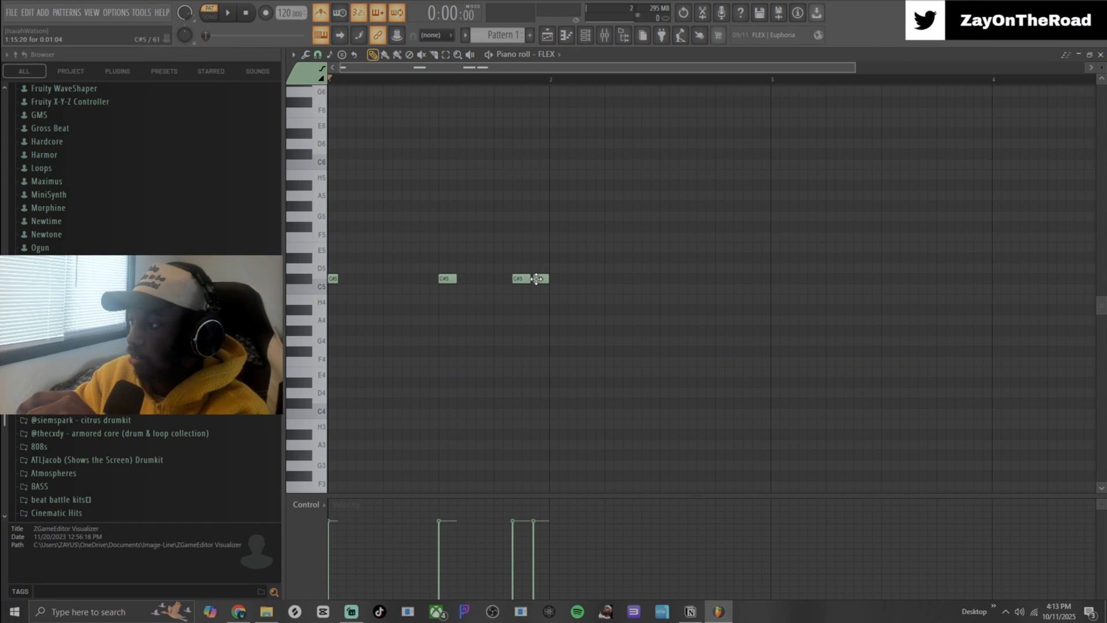
{"action": "right_click", "coordinate": [537, 279]}
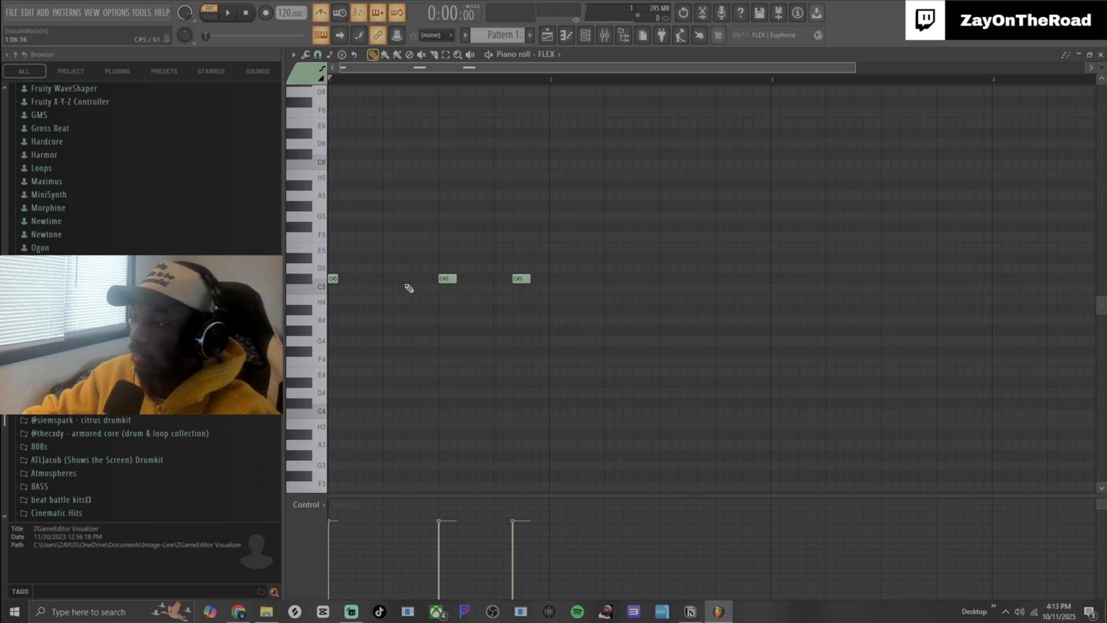
{"action": "key", "text": "space"}
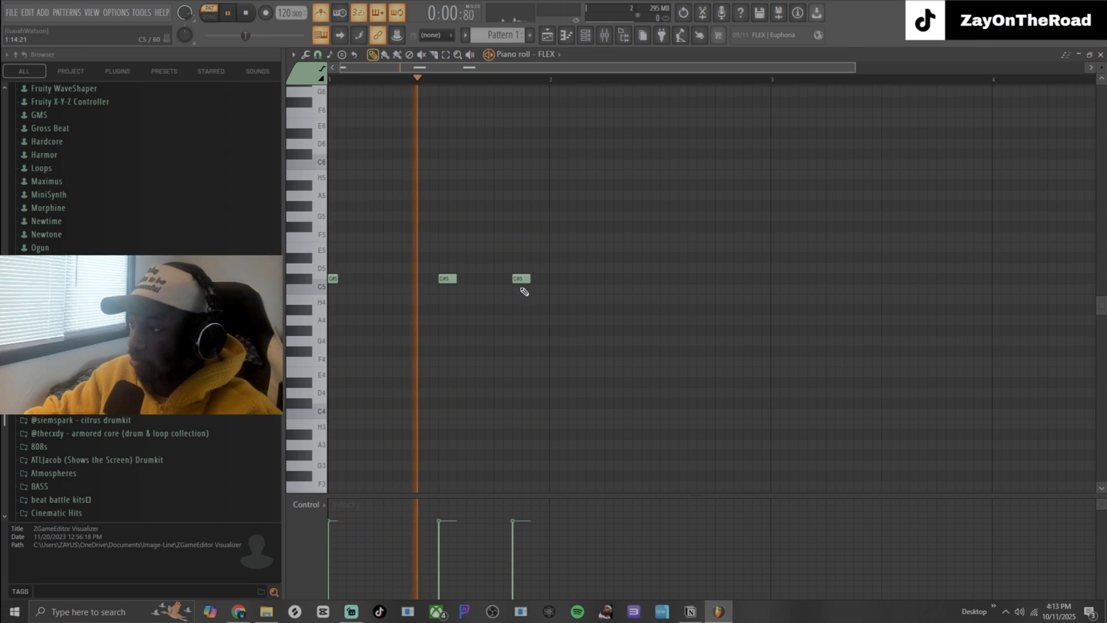
{"action": "key", "text": "space"}
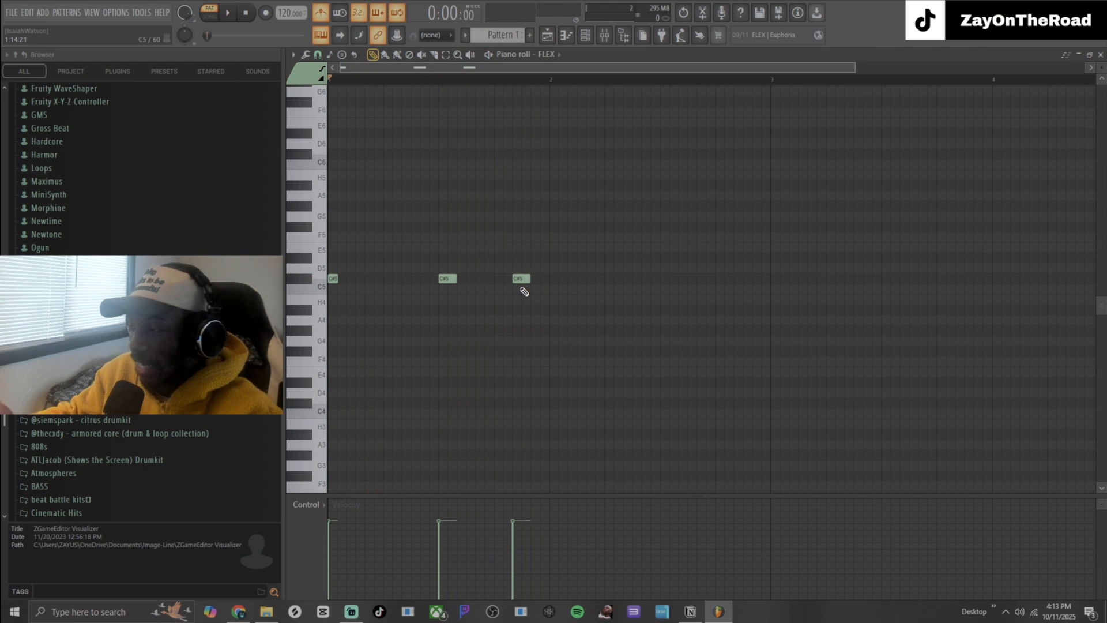
Step: Delete the last C#5 note in bar 1 and play the two remaining notes
{"action": "right_click", "coordinate": [526, 280]}
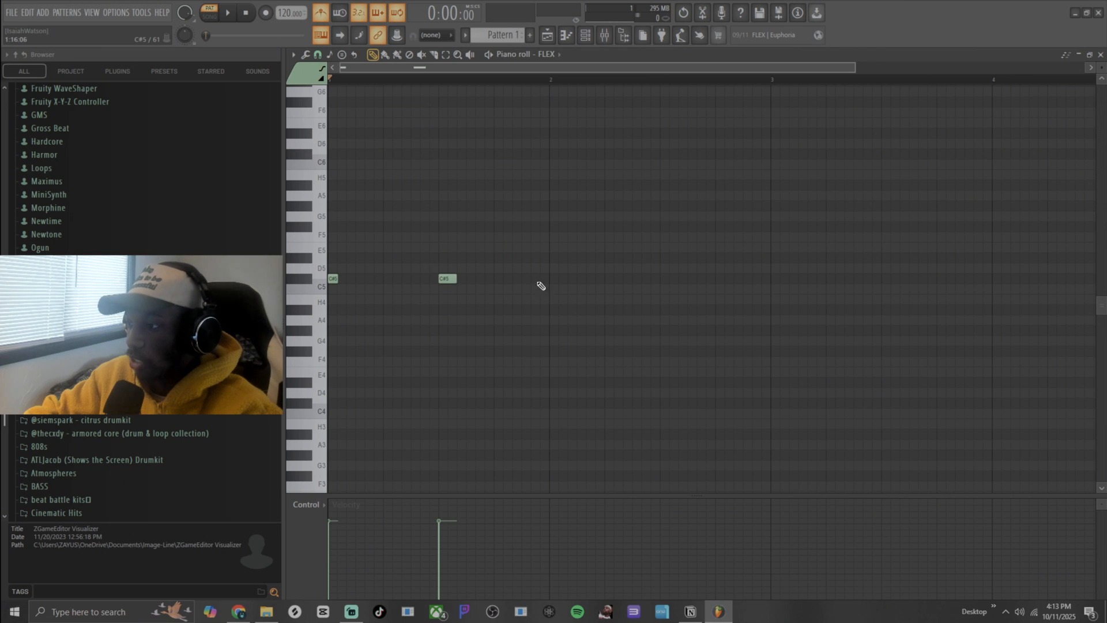
{"action": "key", "text": "space"}
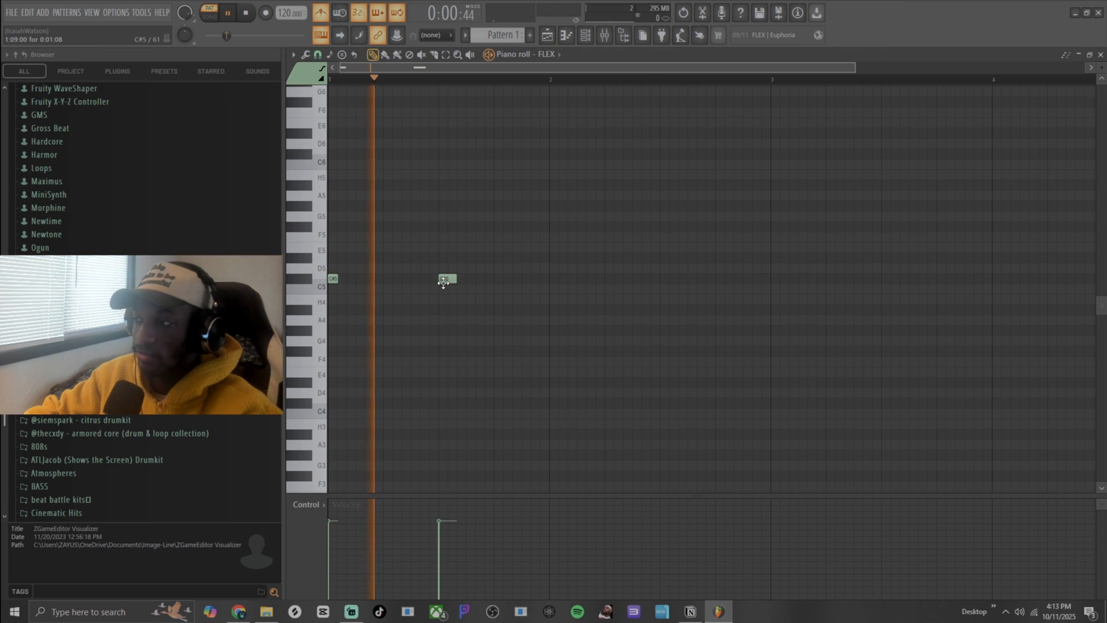
{"action": "key", "text": "space"}
Step: Replace the short first C#5 note with a new one at the start of bar 1 and play the pattern
{"action": "right_click", "coordinate": [333, 278]}
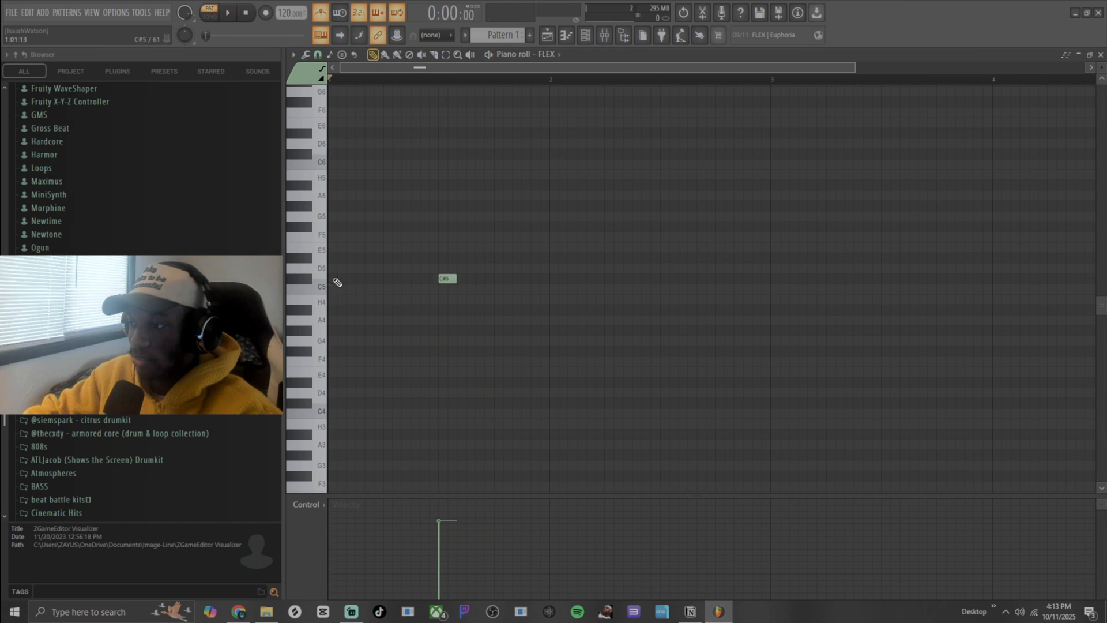
{"action": "left_click", "coordinate": [335, 280]}
{"action": "key", "text": "space"}
{"action": "key", "text": "space"}
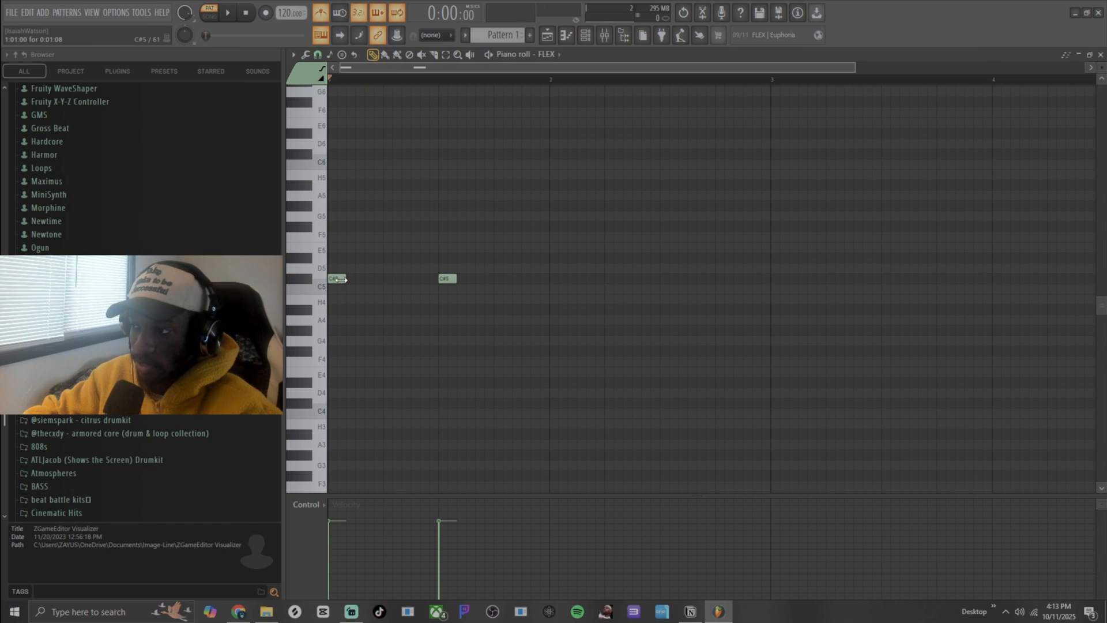
Step: Audition C#5 against the pattern, add a C#5 note at the start of bar 2, and start playback
{"action": "key", "text": "2"}
{"action": "key", "text": "space"}
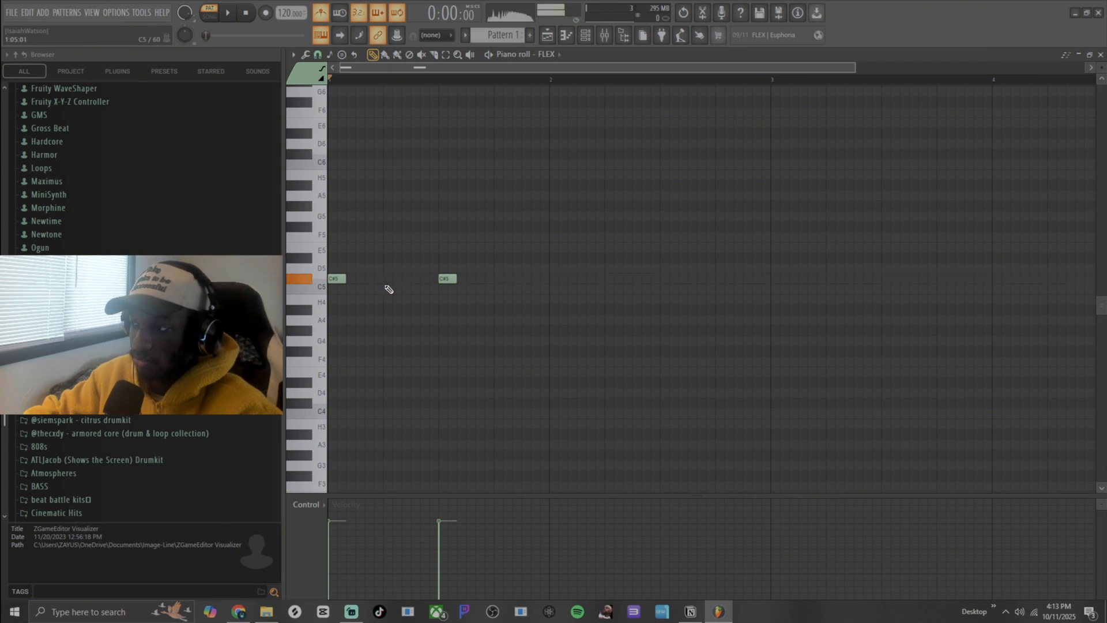
{"action": "key", "text": "space"}
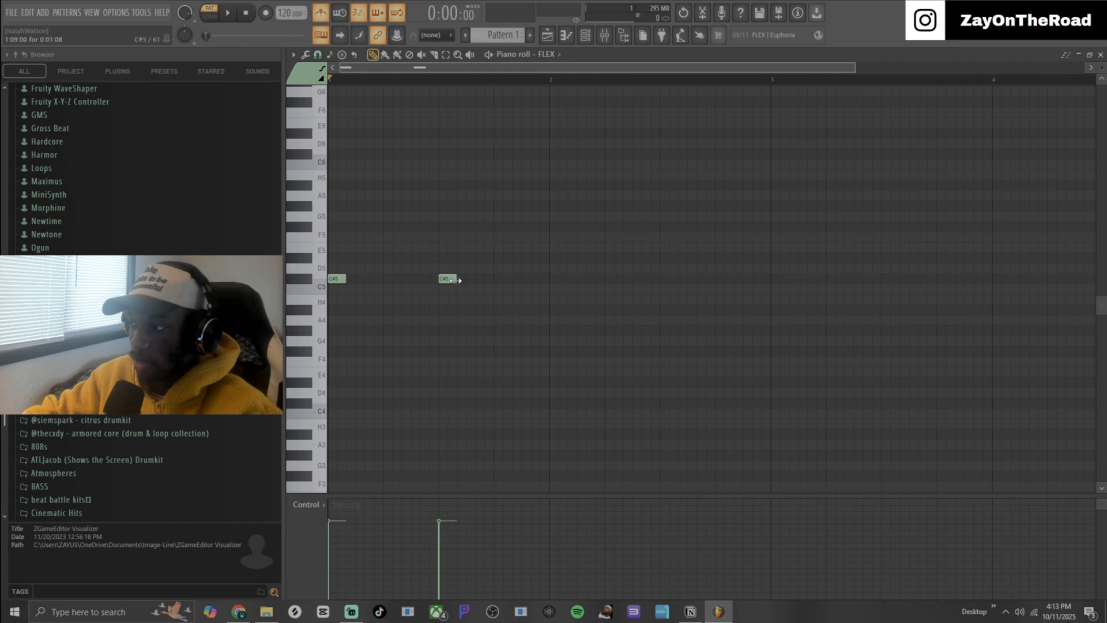
{"action": "left_click", "coordinate": [554, 282]}
{"action": "key", "text": "space"}
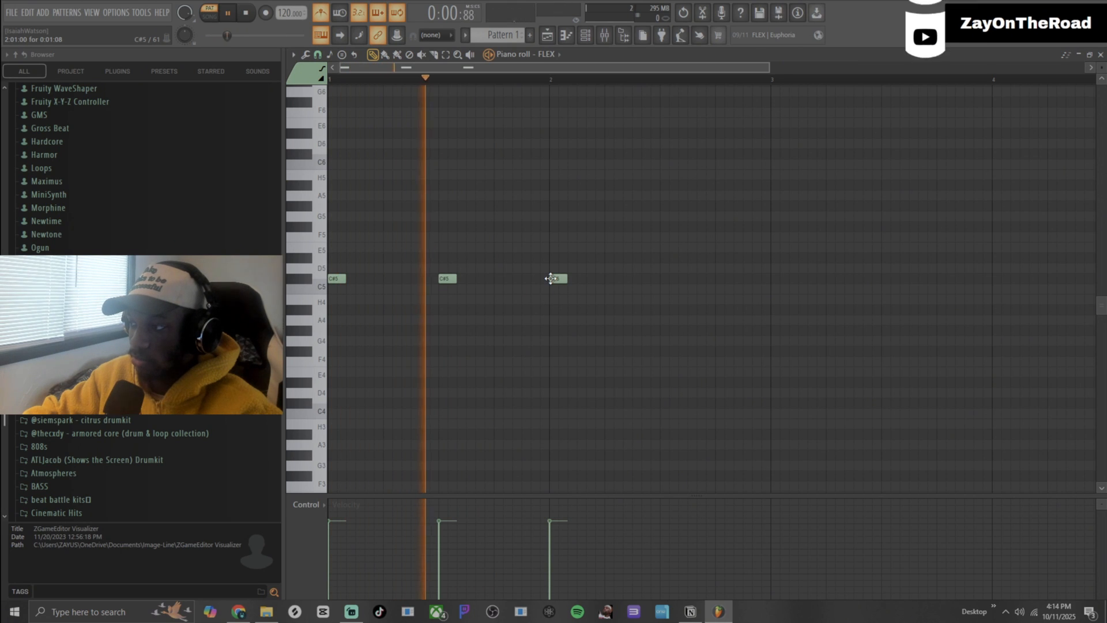
Step: Stop playback and delete all three C#5 notes from the pattern
{"action": "key", "text": "space"}
{"action": "right_click", "coordinate": [554, 278]}
{"action": "right_click", "coordinate": [448, 278]}
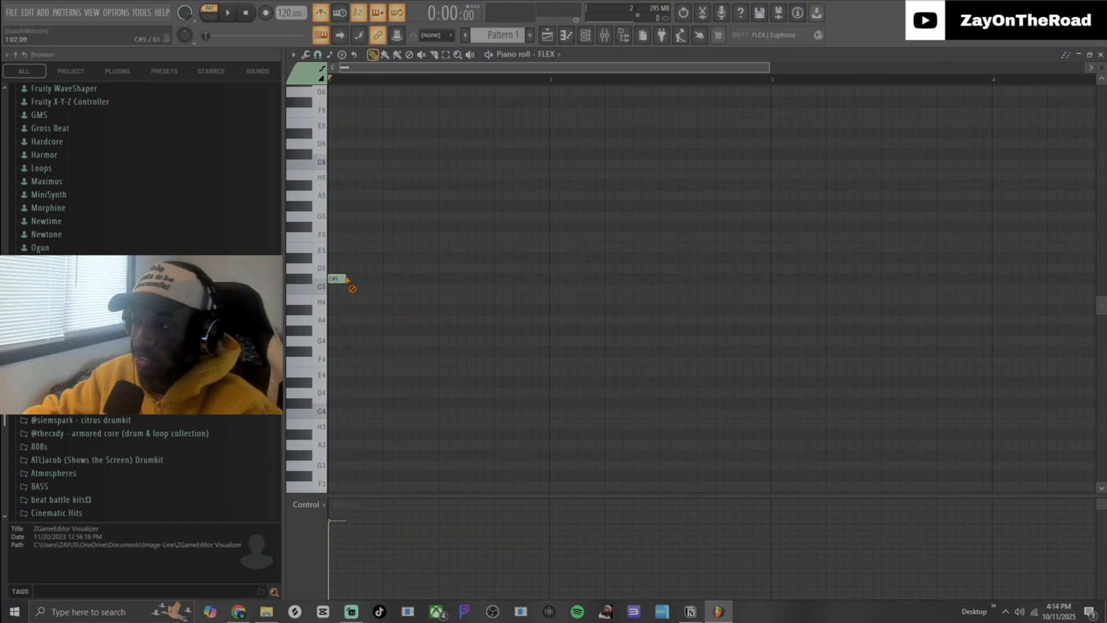
{"action": "right_click", "coordinate": [337, 279]}
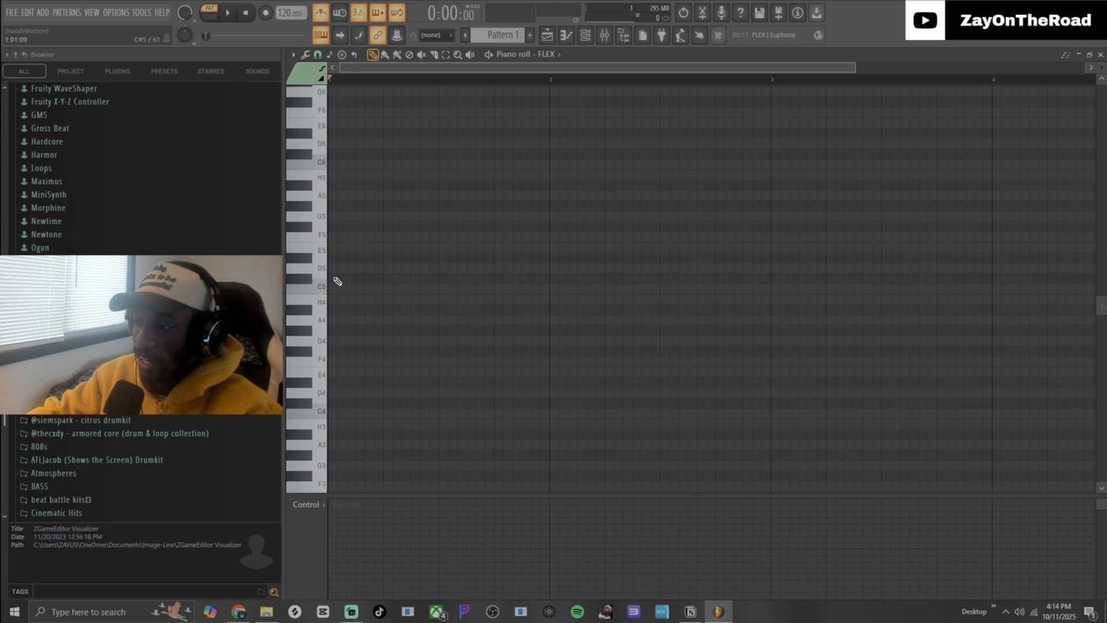
{"action": "left_click", "coordinate": [333, 279]}
{"action": "right_click", "coordinate": [336, 280]}
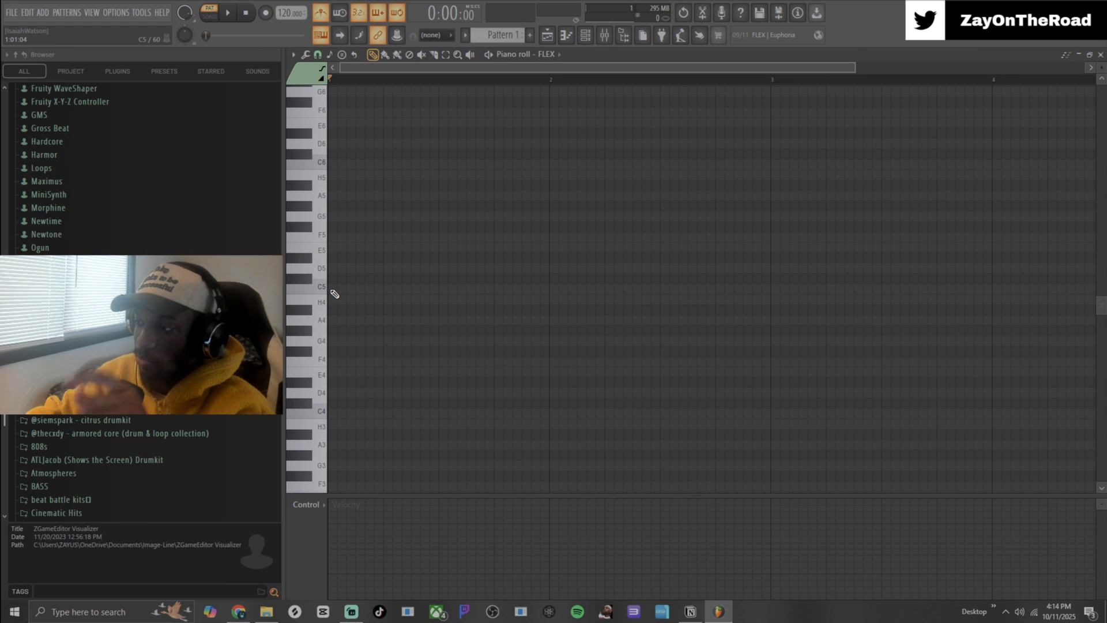
{"action": "left_click", "coordinate": [334, 290]}
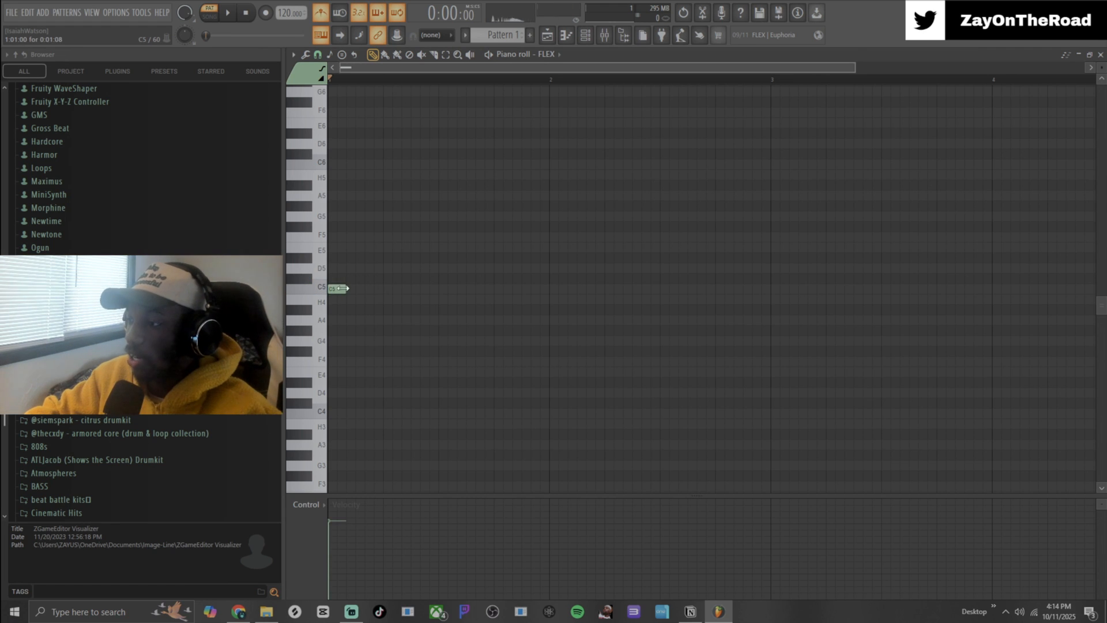
{"action": "left_click", "coordinate": [392, 269]}
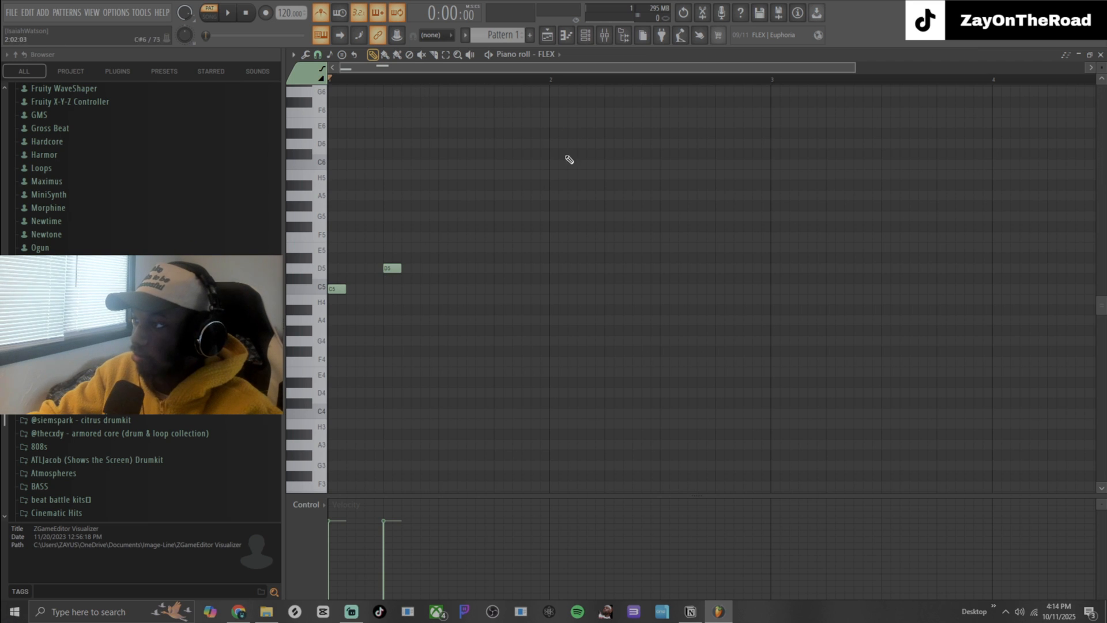
{"action": "right_click", "coordinate": [392, 268]}
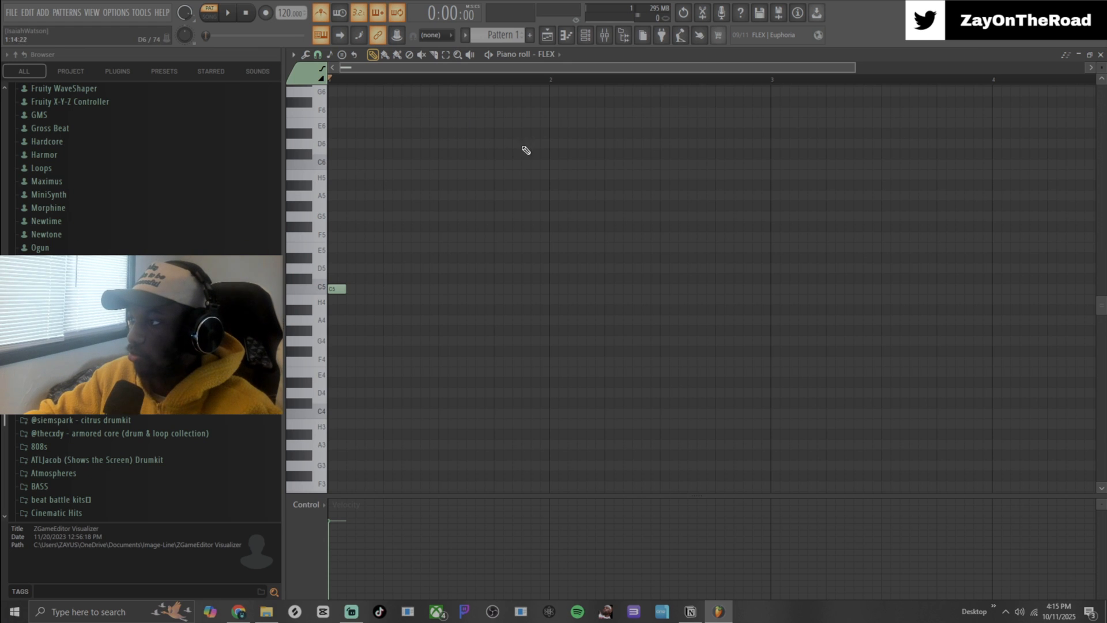
{"action": "right_click", "coordinate": [346, 287]}
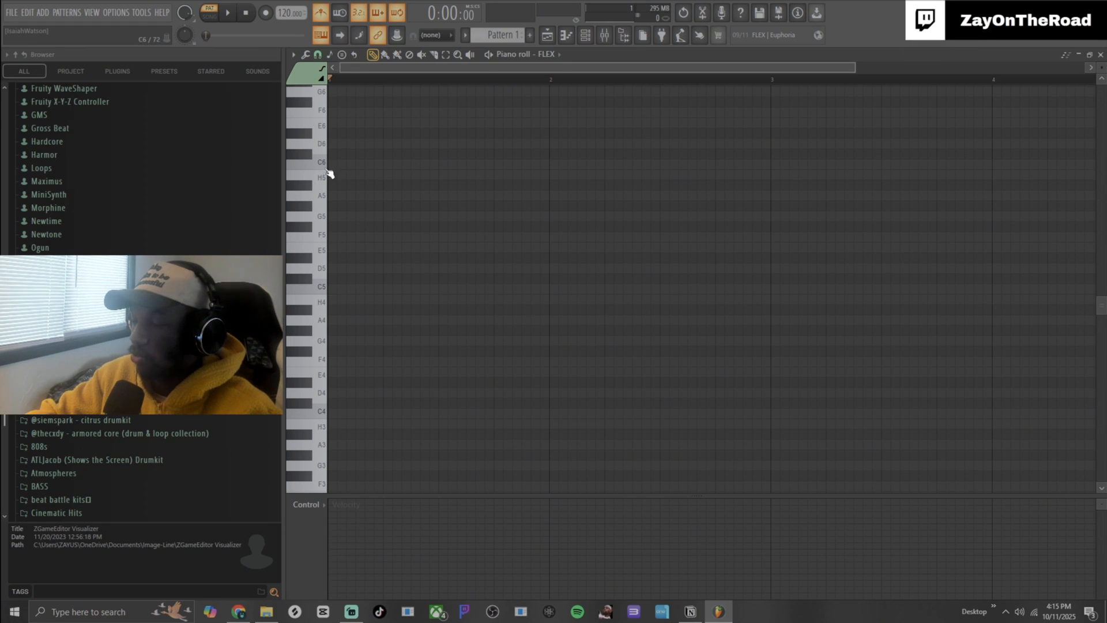
Step: Listen to the empty pattern, place C5, D5, E5 and F5 notes on the four beats of bar 1, and play them
{"action": "key", "text": "space"}
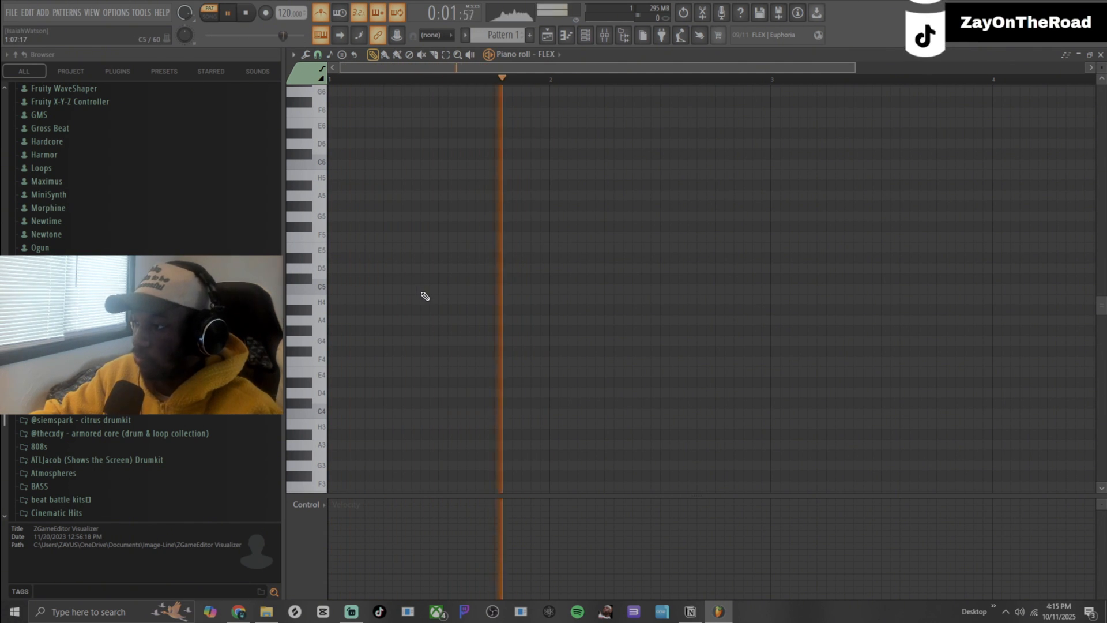
{"action": "key", "text": "space"}
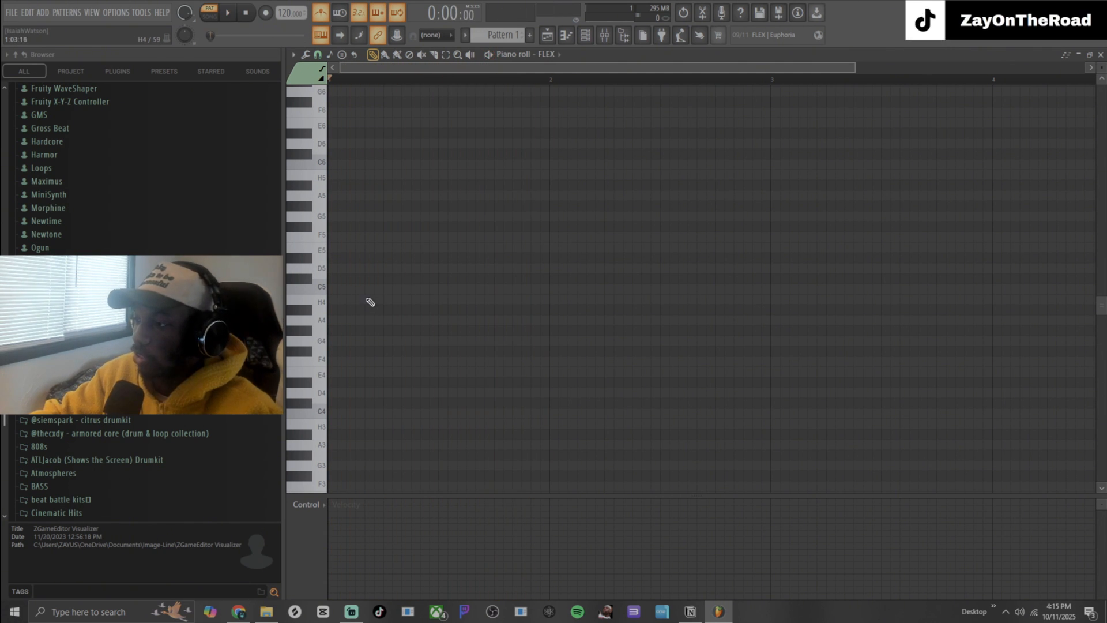
{"action": "left_click", "coordinate": [334, 289]}
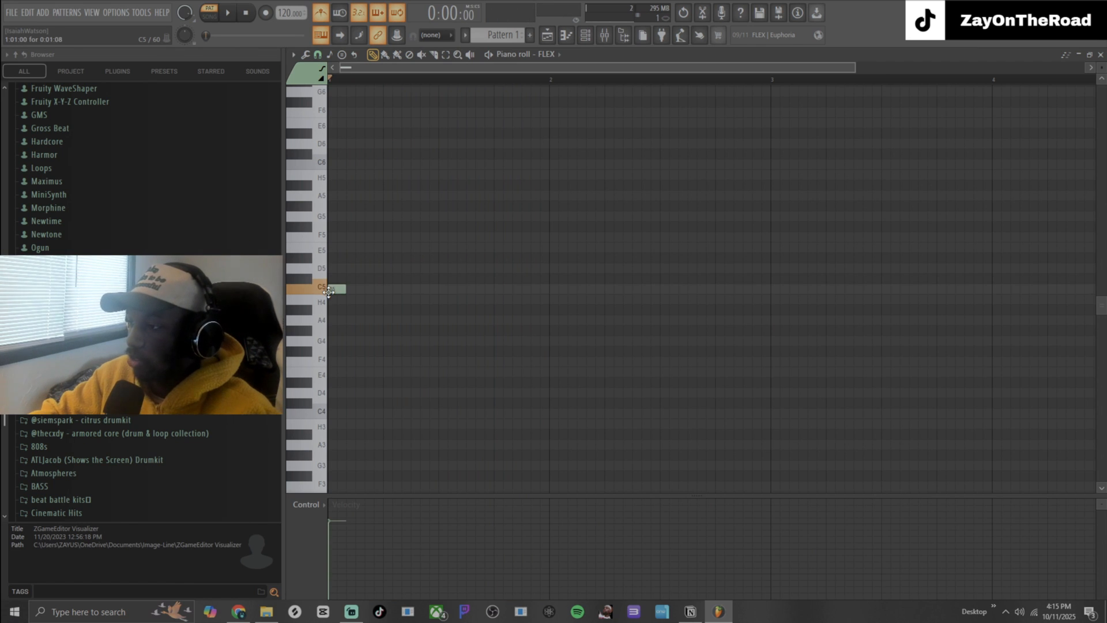
{"action": "left_click", "coordinate": [387, 268]}
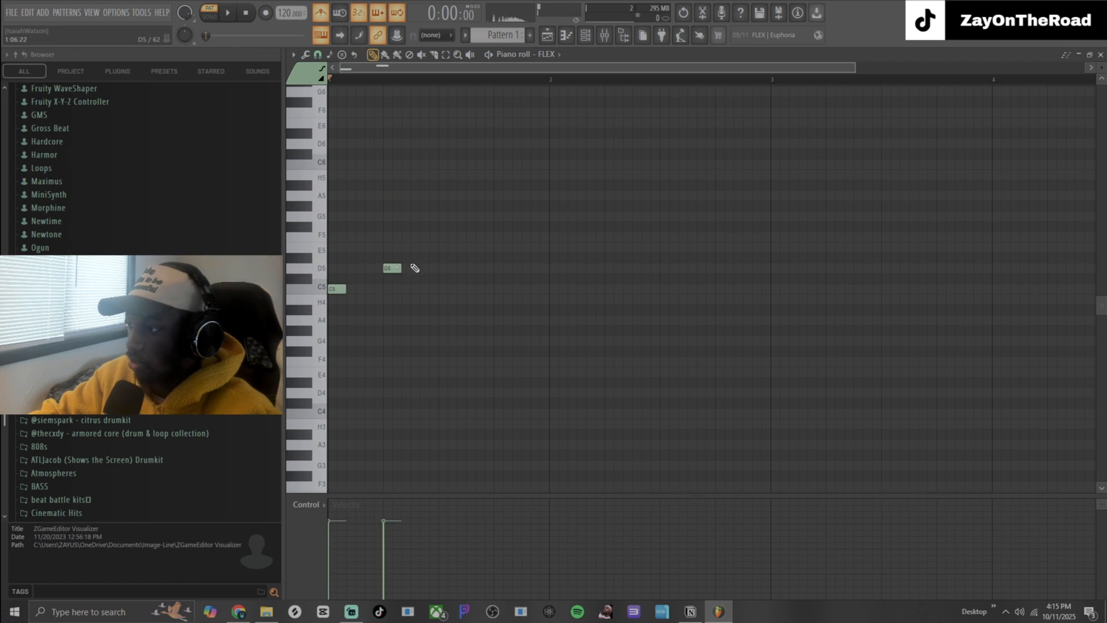
{"action": "left_click", "coordinate": [442, 248]}
{"action": "left_click", "coordinate": [494, 237]}
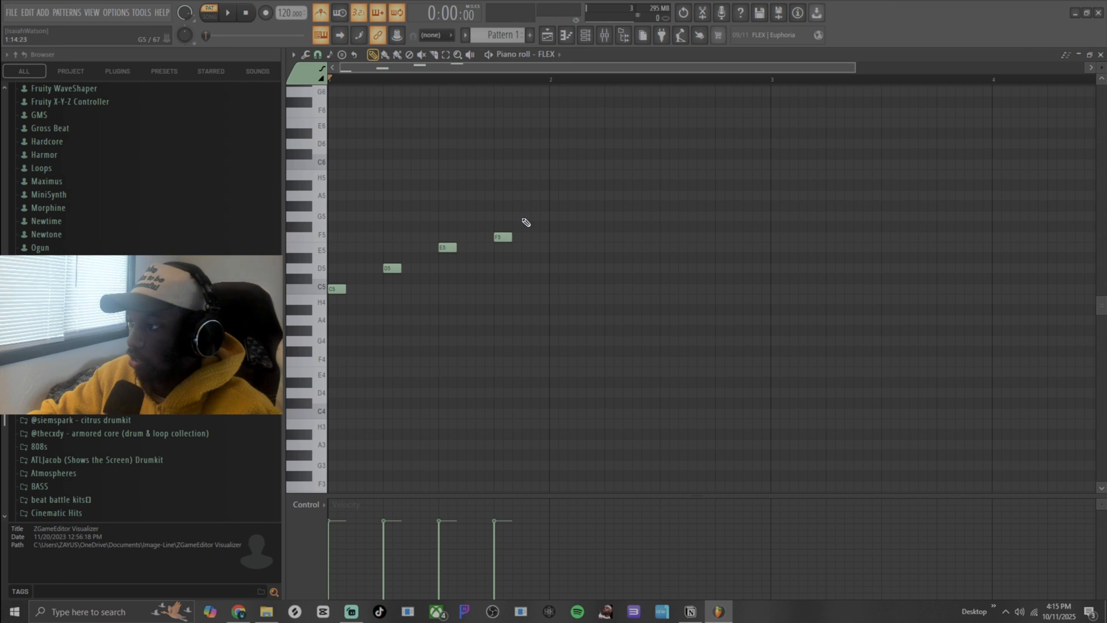
{"action": "key", "text": "space"}
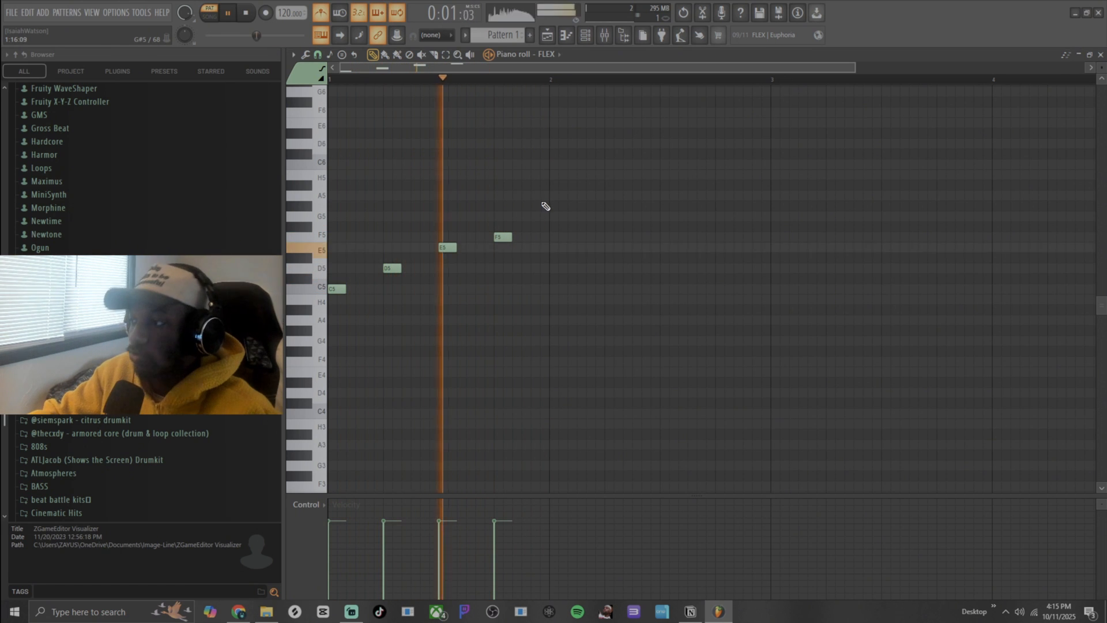
{"action": "key", "text": "space"}
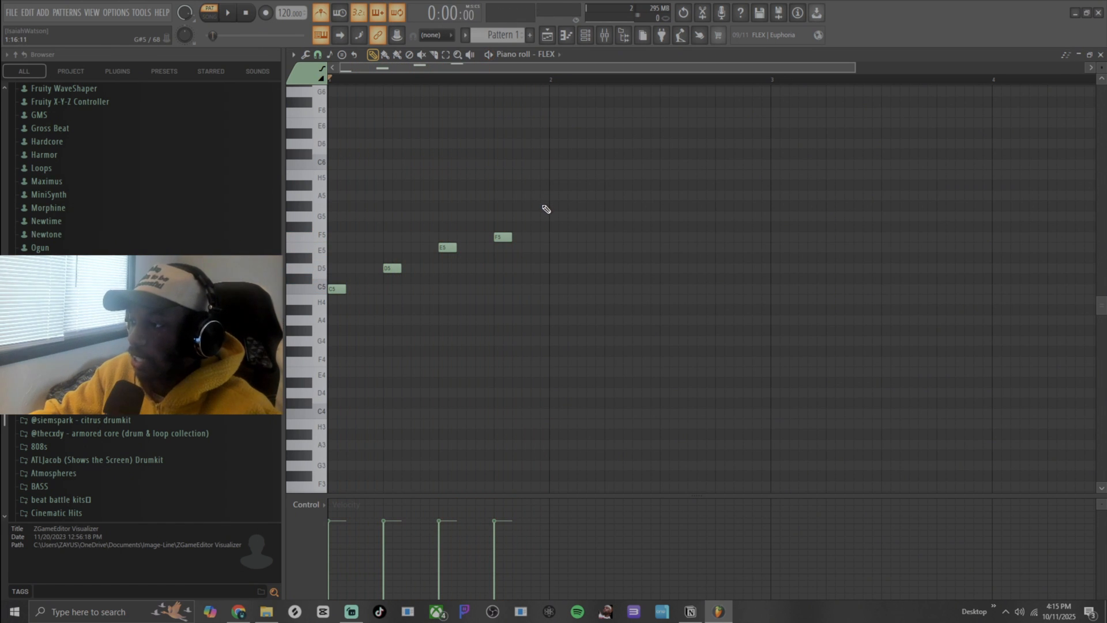
Step: Rework the notes into three C5 notes at the start of bar 1, 1:06:08 and 1:13:00, and play the pattern
{"action": "right_click", "coordinate": [447, 247]}
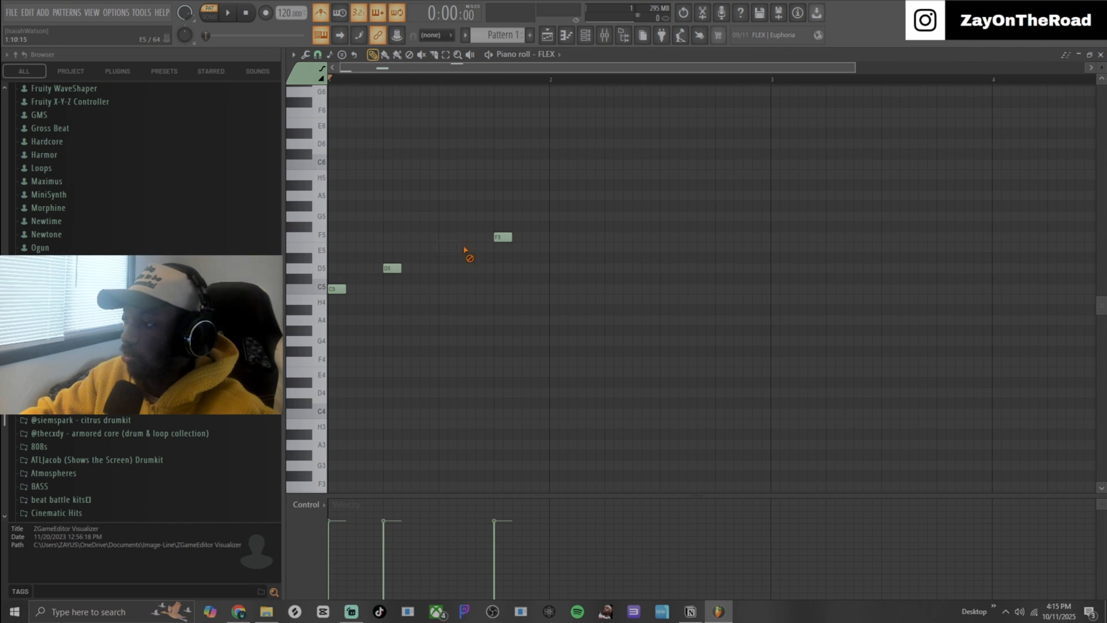
{"action": "right_click", "coordinate": [503, 237]}
{"action": "left_click_drag", "start_coordinate": [394, 268], "coordinate": [413, 288]}
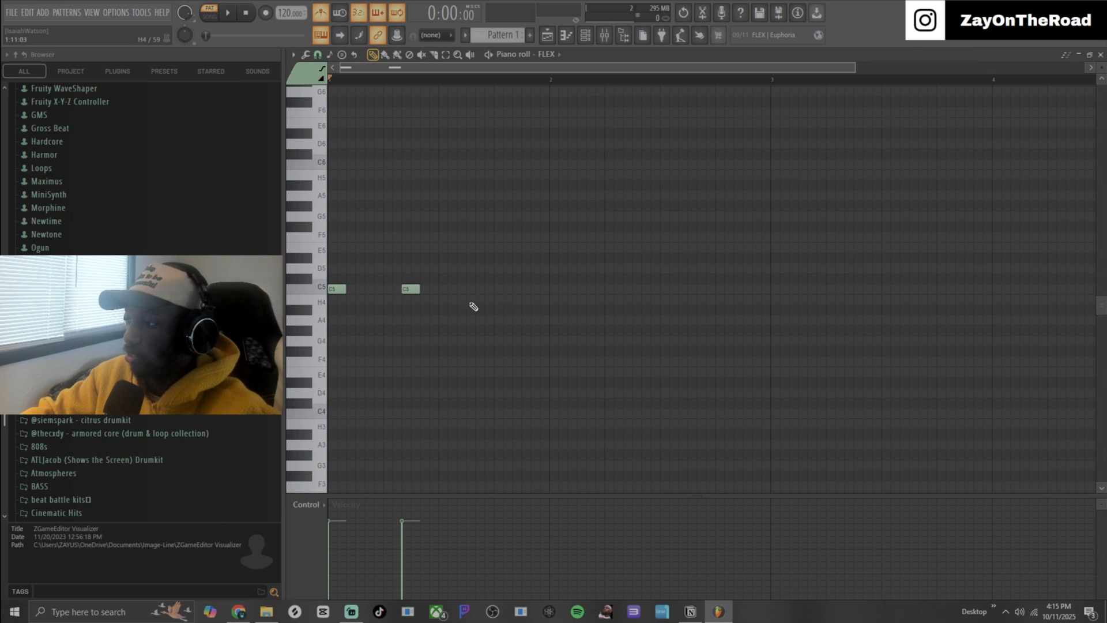
{"action": "left_click", "coordinate": [500, 290]}
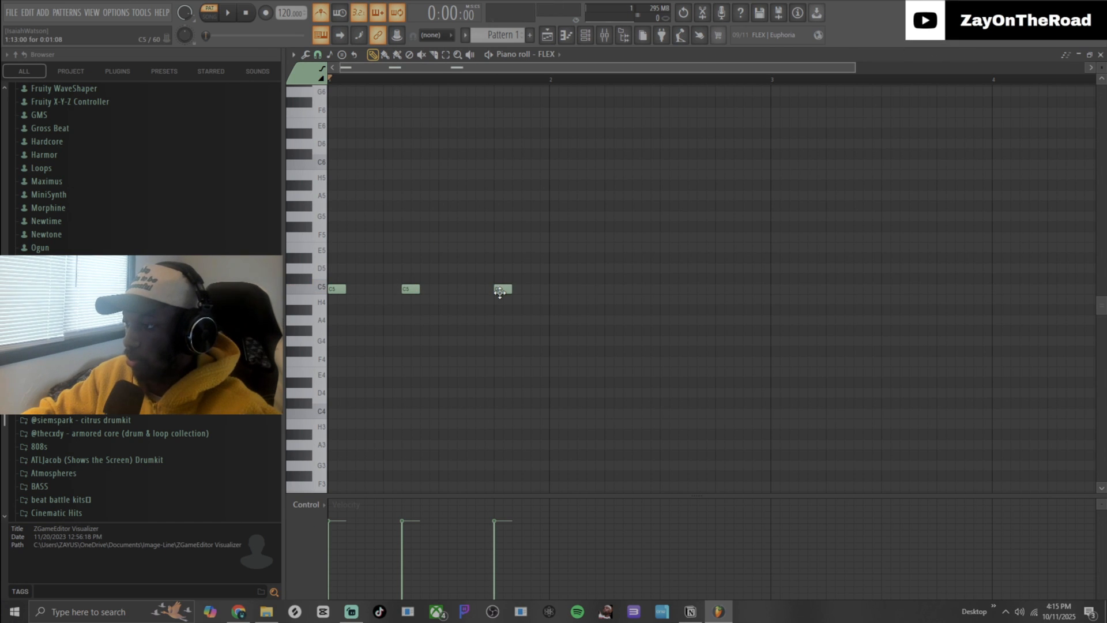
{"action": "key", "text": "space"}
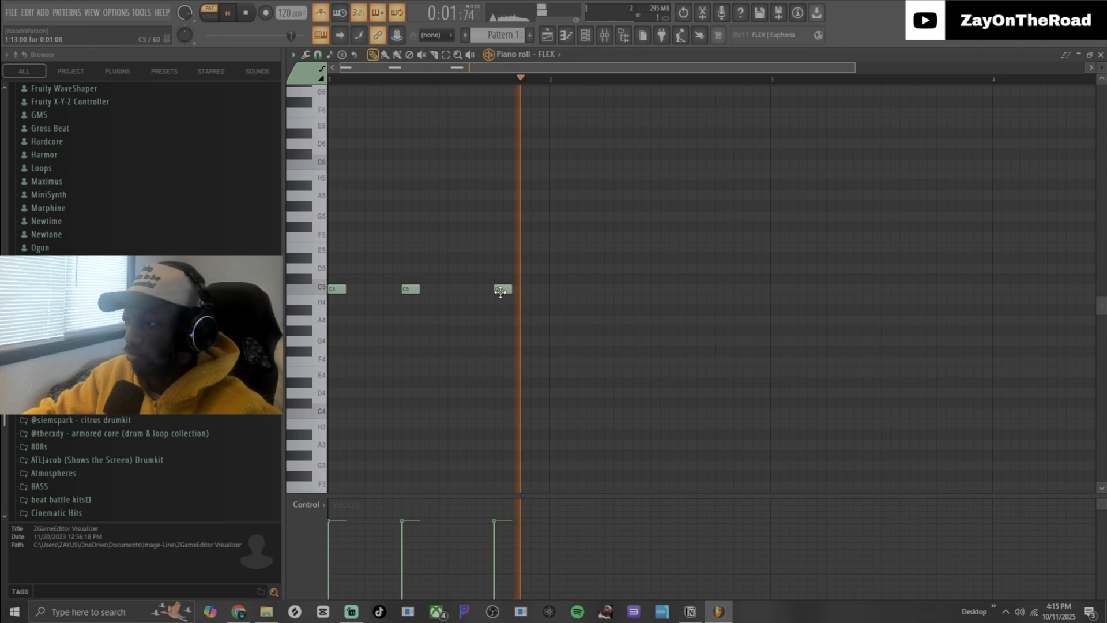
{"action": "key", "text": "space"}
Step: Move the middle C5 note to 1:07:00 and play the pattern, comparing that placement with 1:06:08
{"action": "left_click_drag", "start_coordinate": [405, 291], "coordinate": [414, 290]}
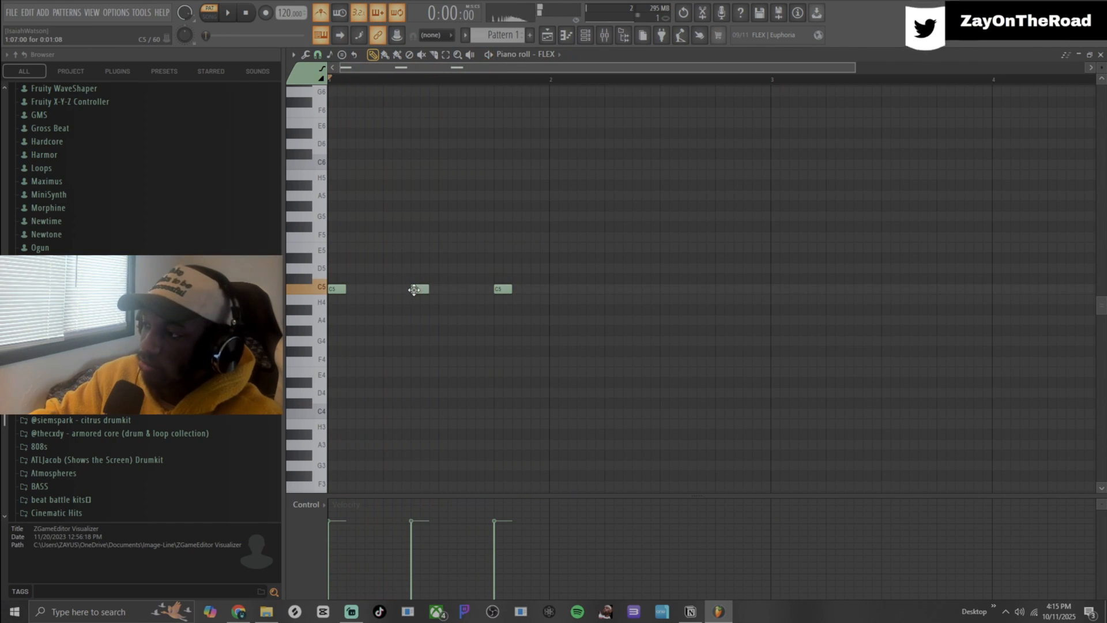
{"action": "key", "text": "space"}
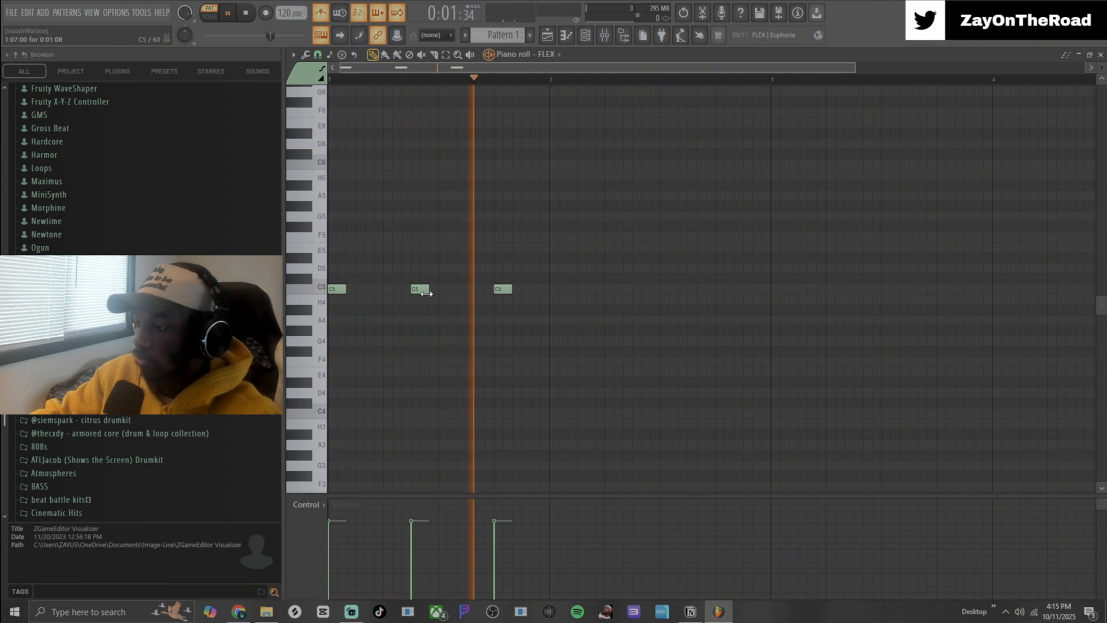
{"action": "key", "text": "space"}
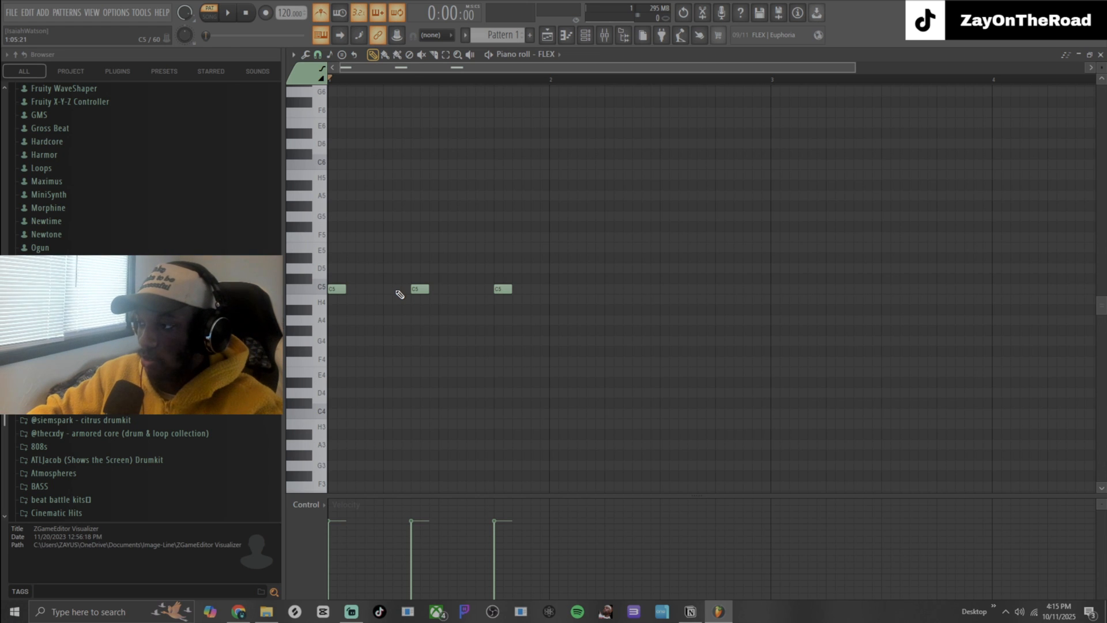
{"action": "left_click_drag", "start_coordinate": [416, 290], "coordinate": [406, 289]}
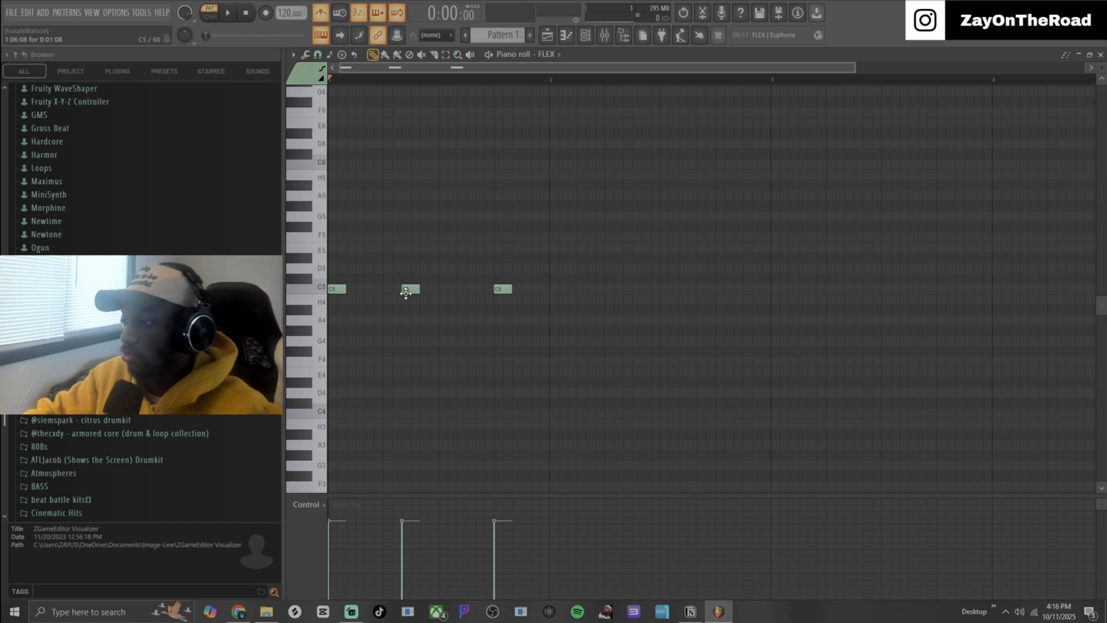
{"action": "left_click_drag", "start_coordinate": [406, 292], "coordinate": [414, 288]}
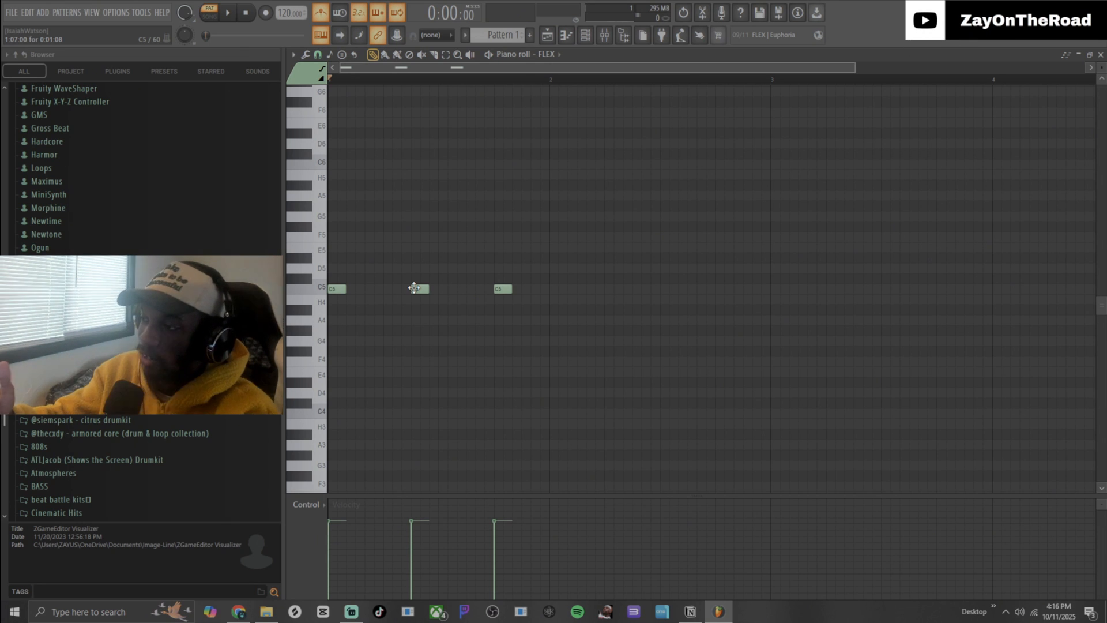
Step: Delete the three C5 notes in bar 1
{"action": "right_click", "coordinate": [502, 288]}
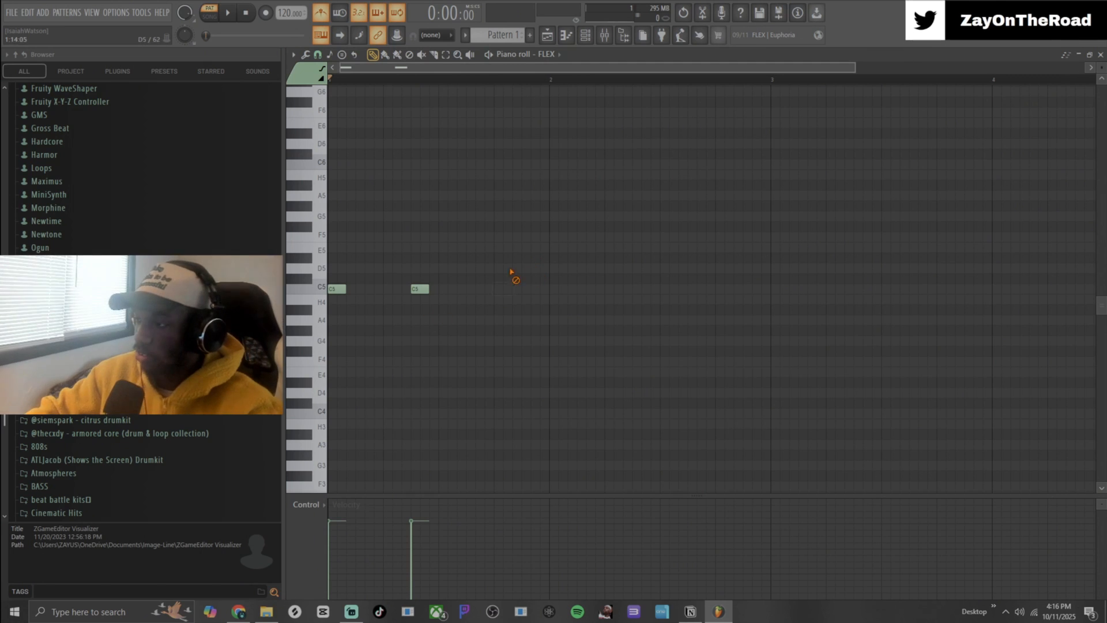
{"action": "right_click", "coordinate": [418, 288]}
{"action": "right_click", "coordinate": [341, 288]}
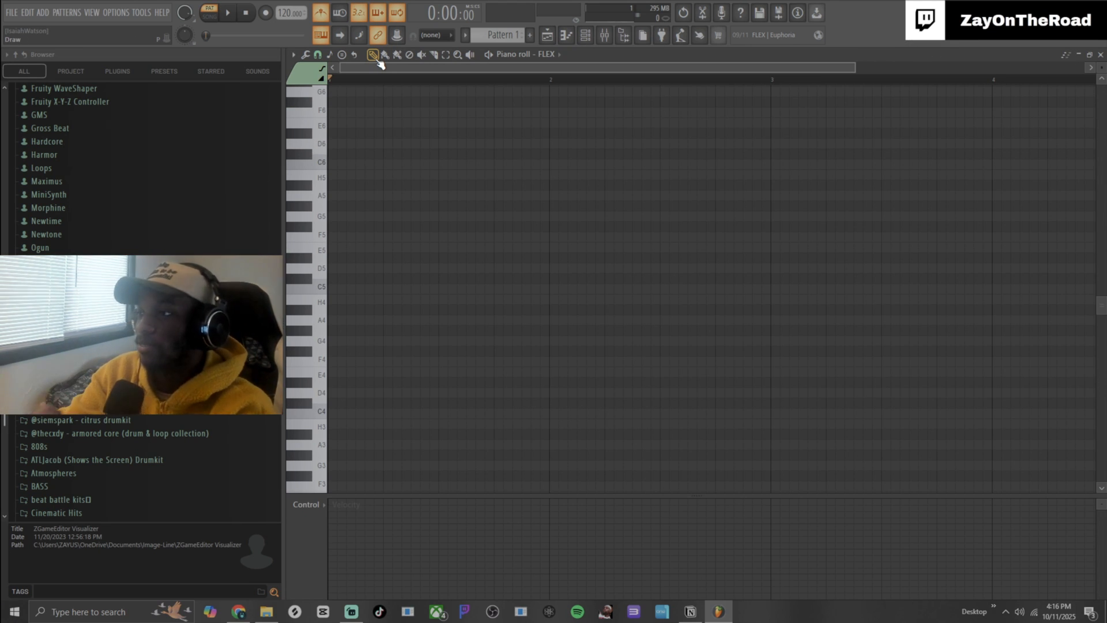
Step: Examine the typing keyboard's root note and scale options and the piano roll's snap choices
{"action": "right_click", "coordinate": [326, 41]}
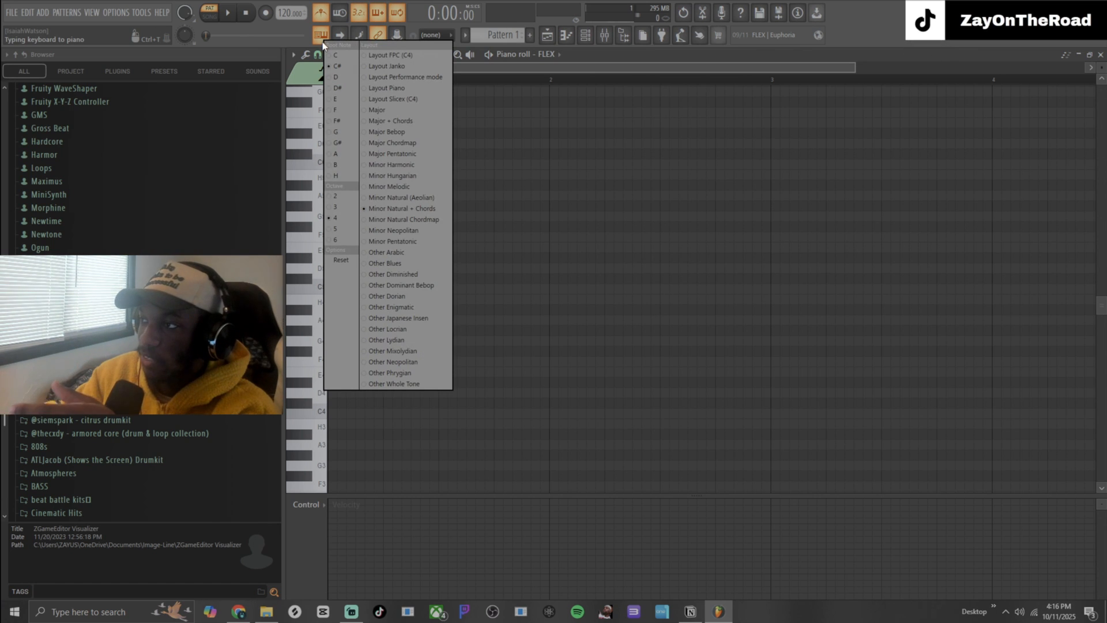
{"action": "left_click", "coordinate": [858, 55]}
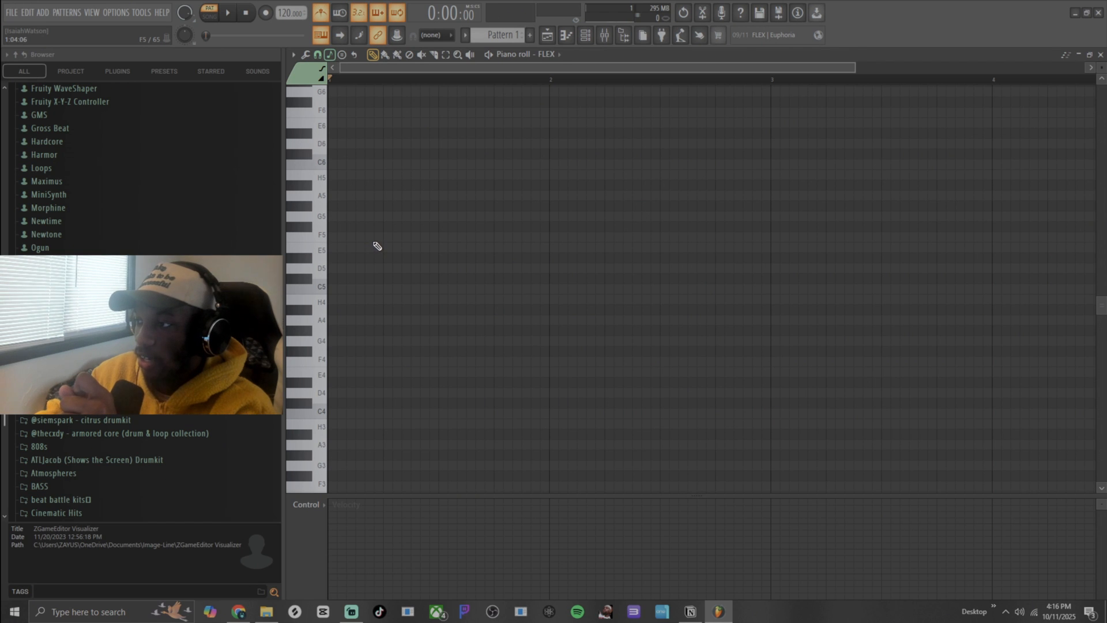
{"action": "left_click", "coordinate": [317, 56]}
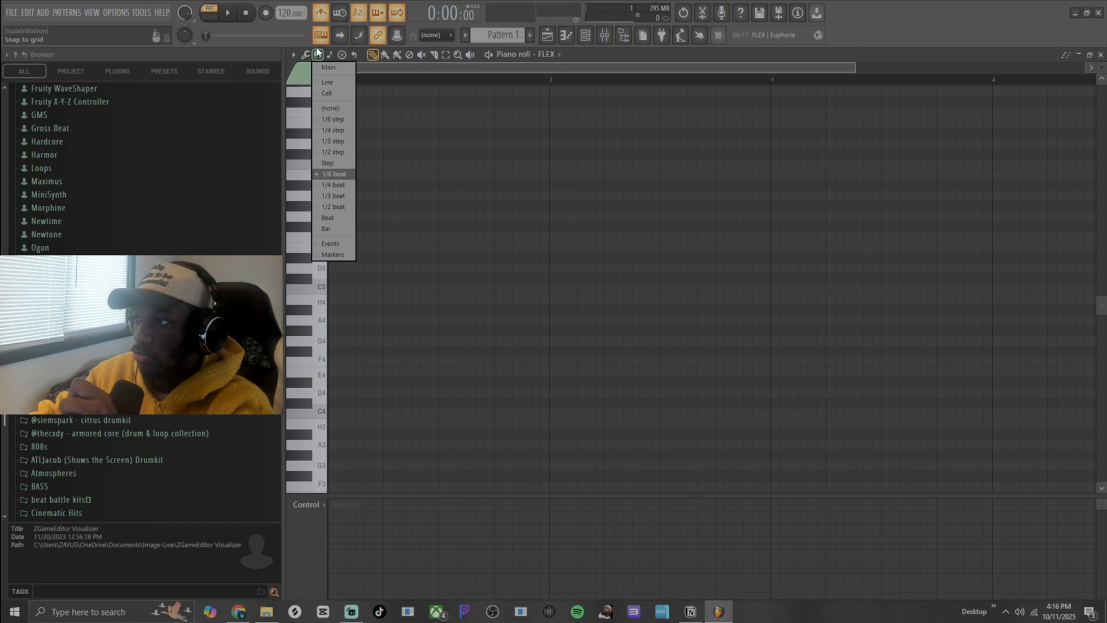
{"action": "right_click", "coordinate": [319, 36]}
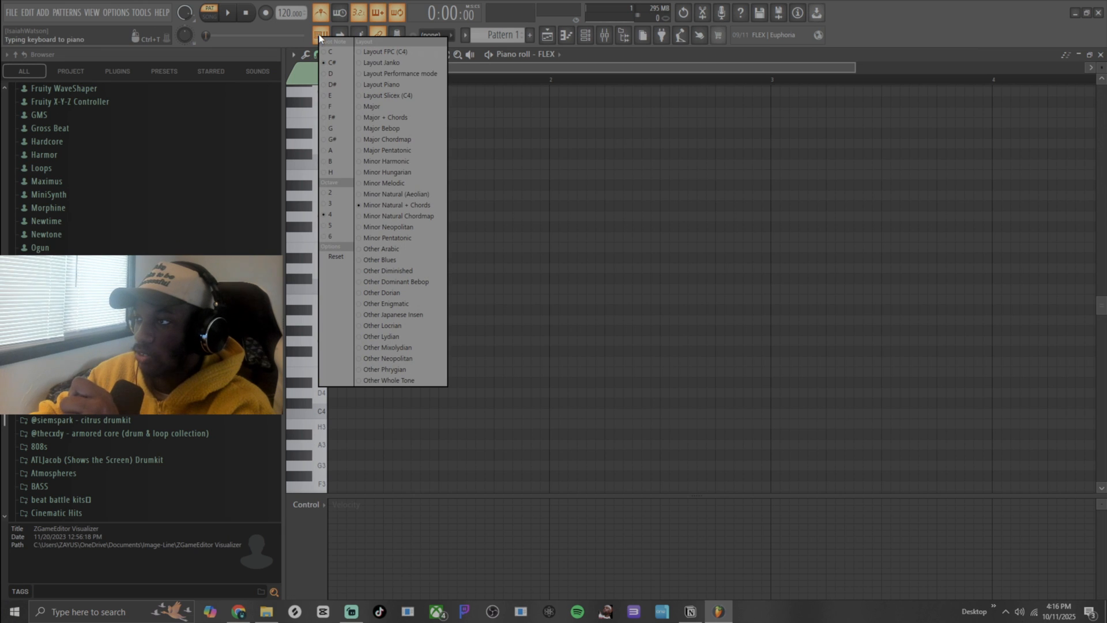
{"action": "left_click", "coordinate": [308, 37]}
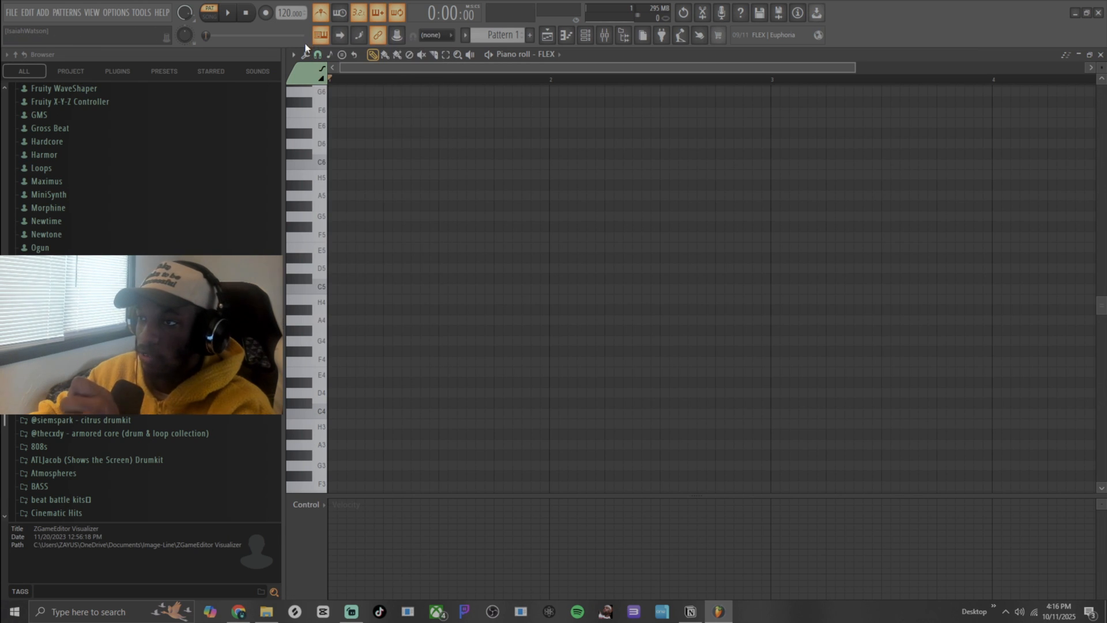
{"action": "right_click", "coordinate": [325, 40]}
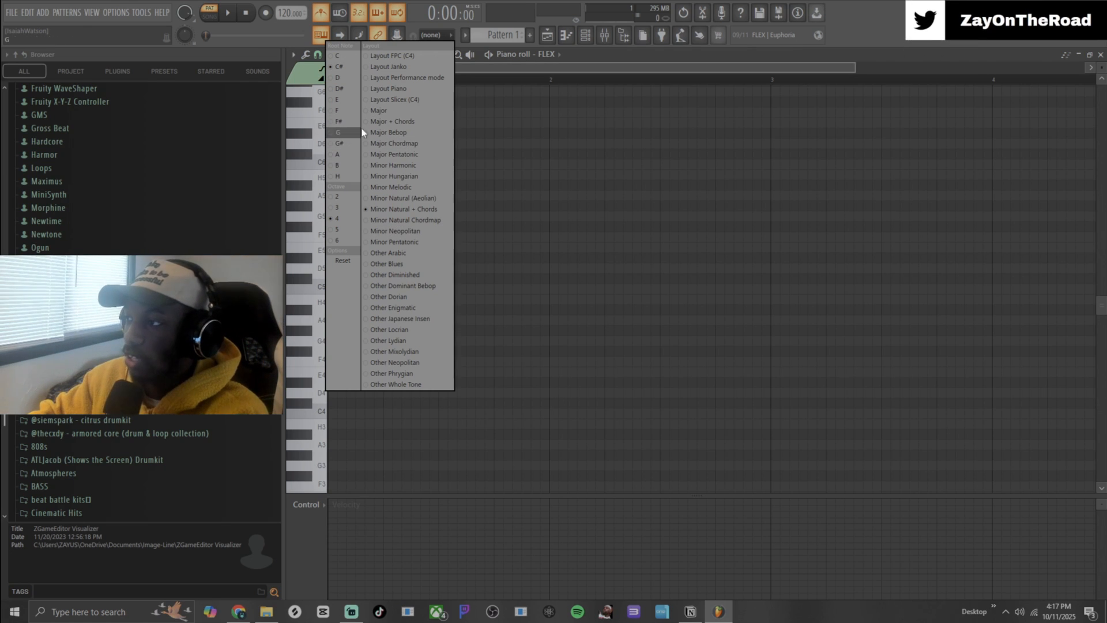
{"action": "left_click", "coordinate": [331, 67]}
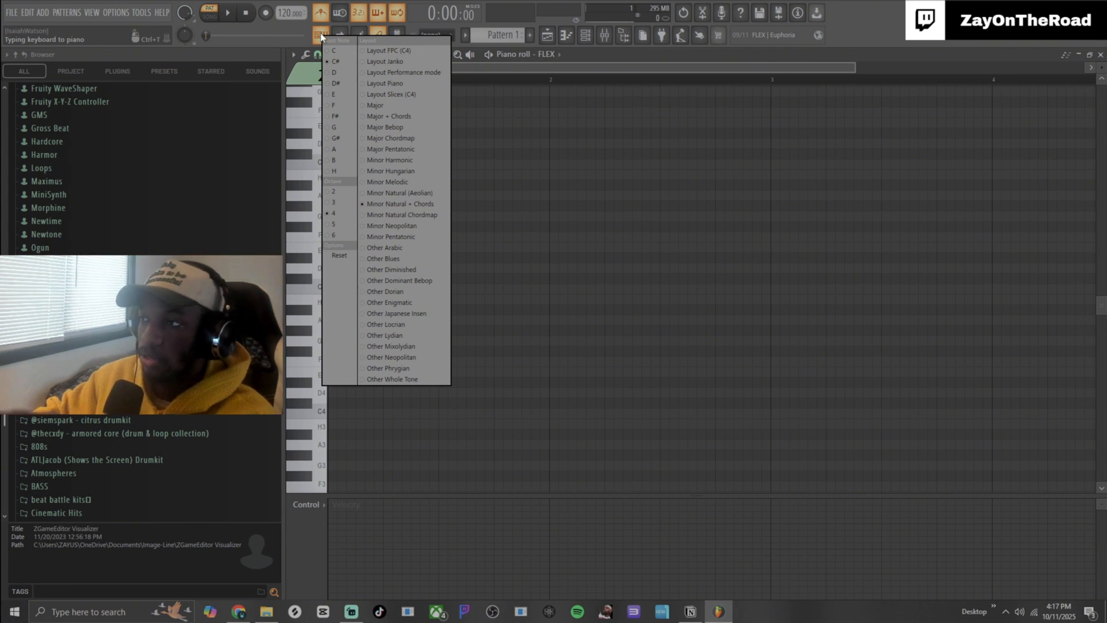
{"action": "left_click", "coordinate": [628, 52]}
Step: Set the piano roll's scale highlighting to Minor Natural (Aeolian) with C# as the root note
{"action": "left_click", "coordinate": [293, 54]}
{"action": "mouse_move", "coordinate": [297, 114]}
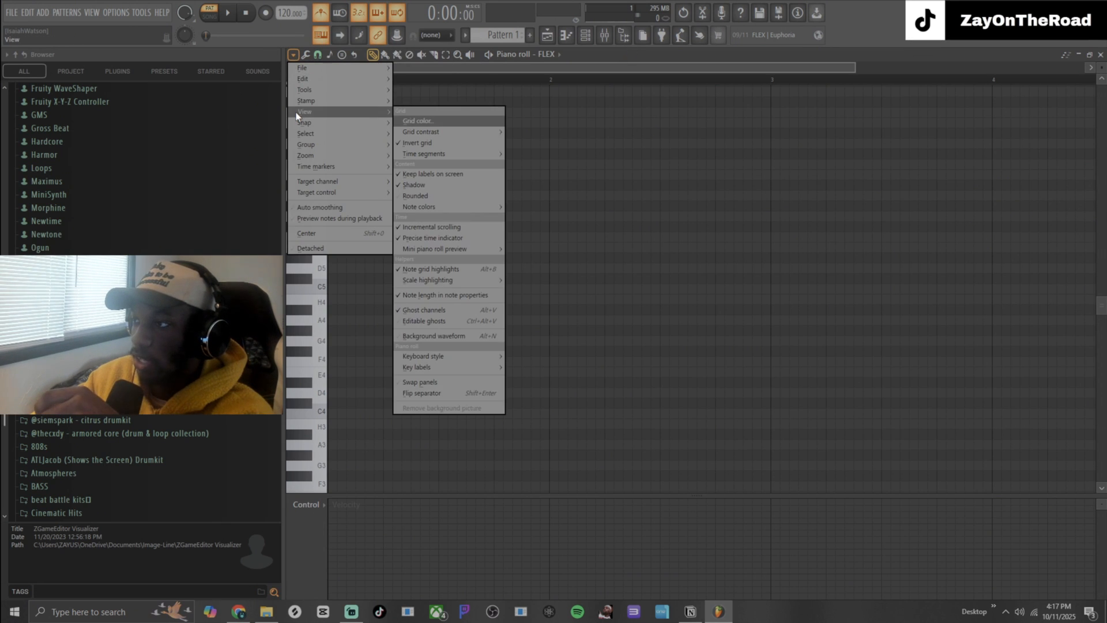
{"action": "left_click", "coordinate": [297, 57]}
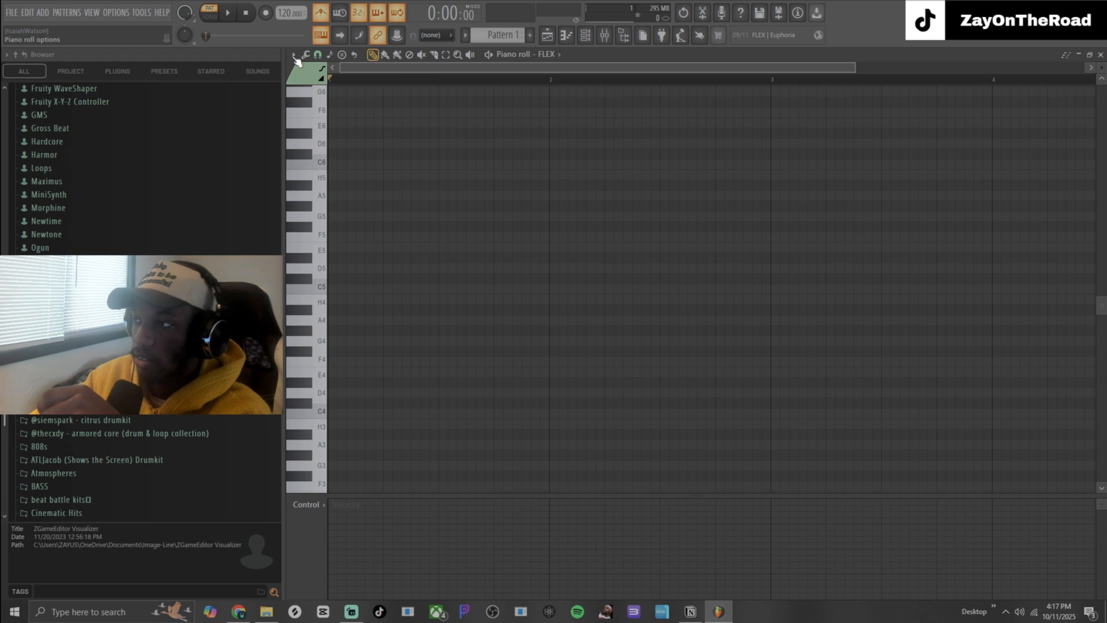
{"action": "left_click", "coordinate": [295, 58]}
{"action": "mouse_move", "coordinate": [307, 114]}
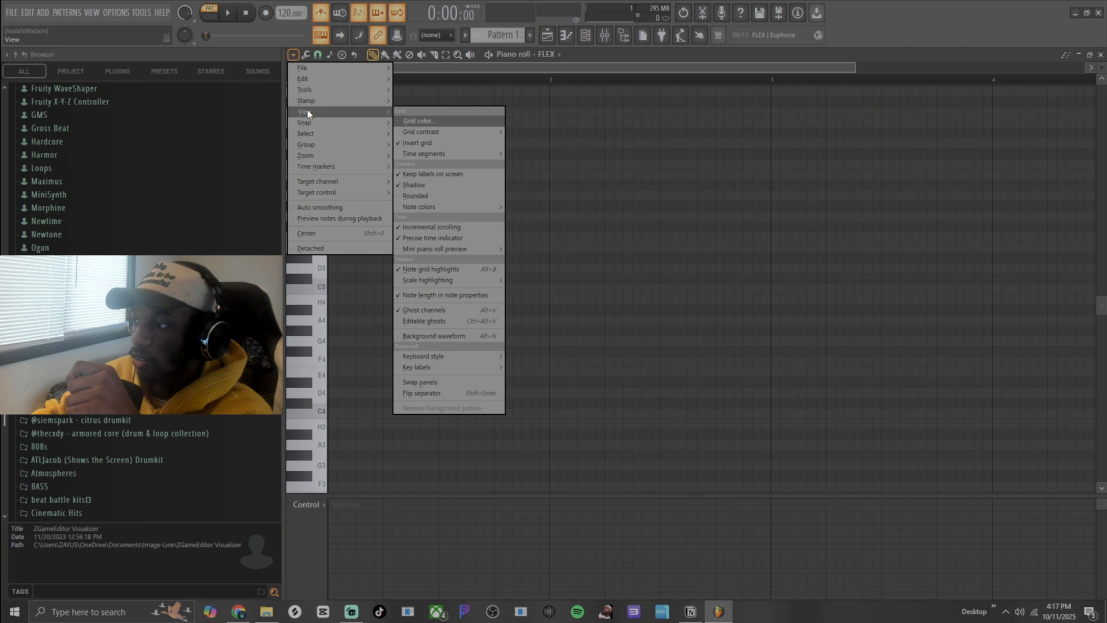
{"action": "mouse_move", "coordinate": [481, 281]}
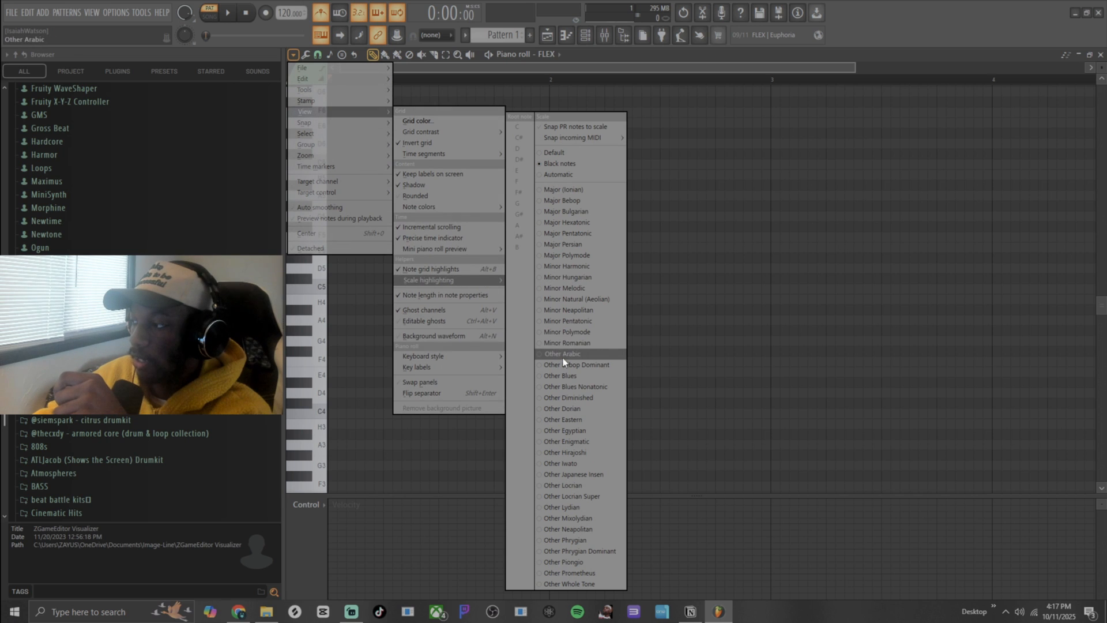
{"action": "left_click", "coordinate": [579, 300]}
{"action": "left_click", "coordinate": [294, 55]}
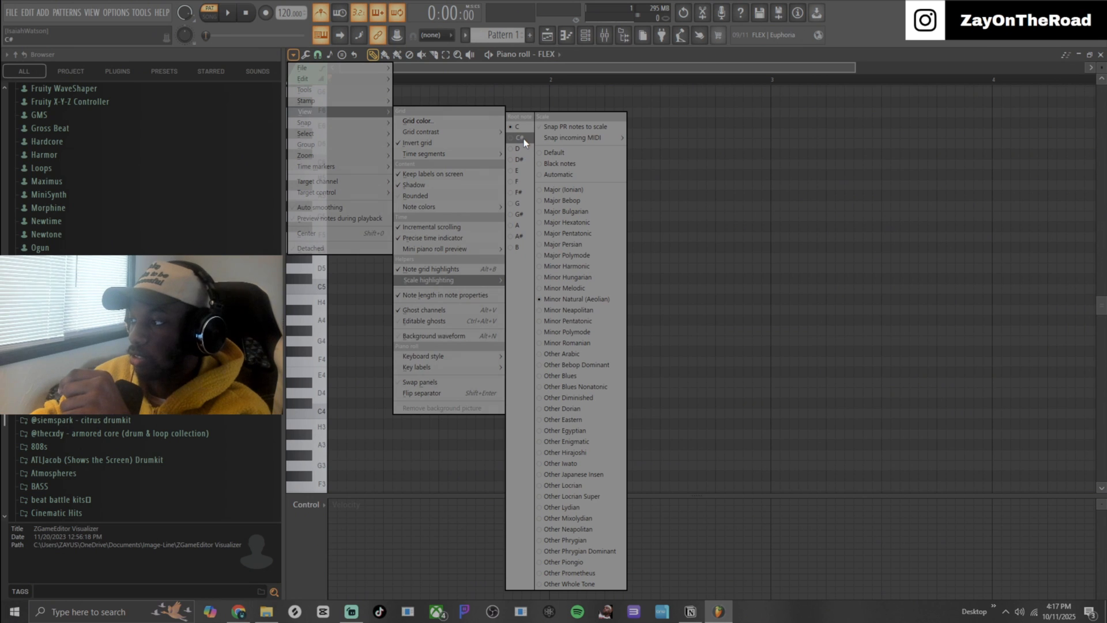
{"action": "left_click", "coordinate": [523, 139]}
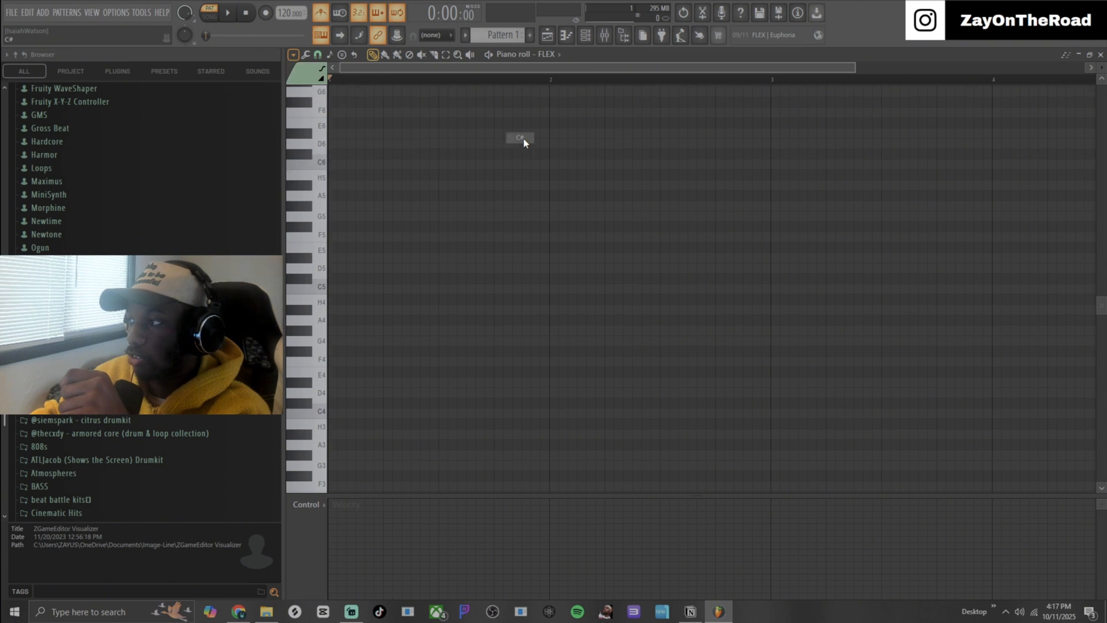
{"action": "left_click", "coordinate": [318, 54]}
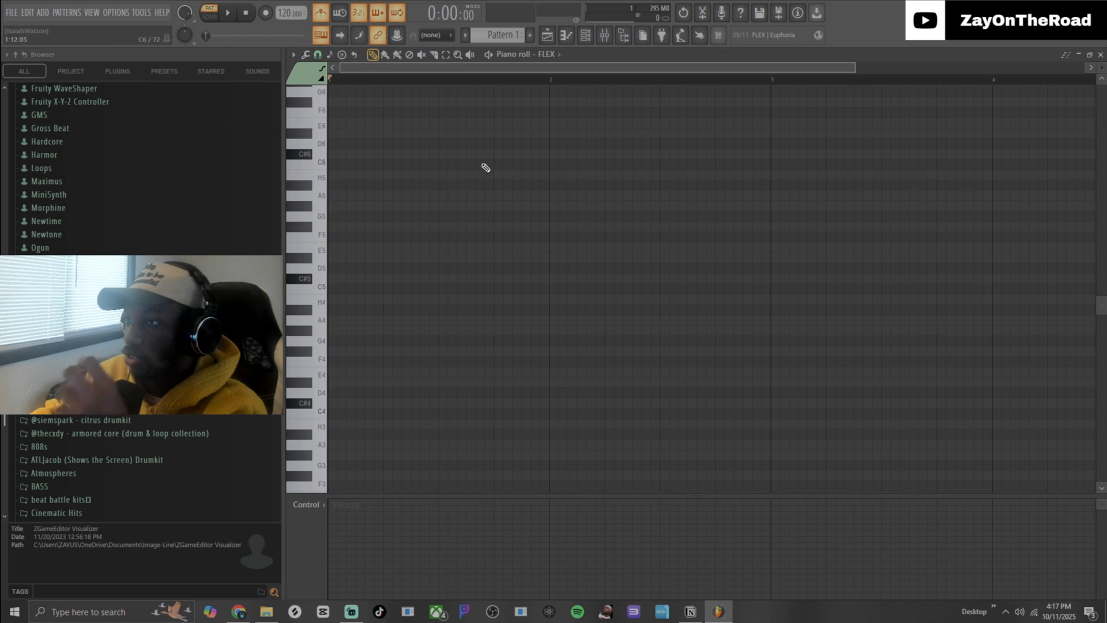
{"action": "left_click", "coordinate": [318, 55]}
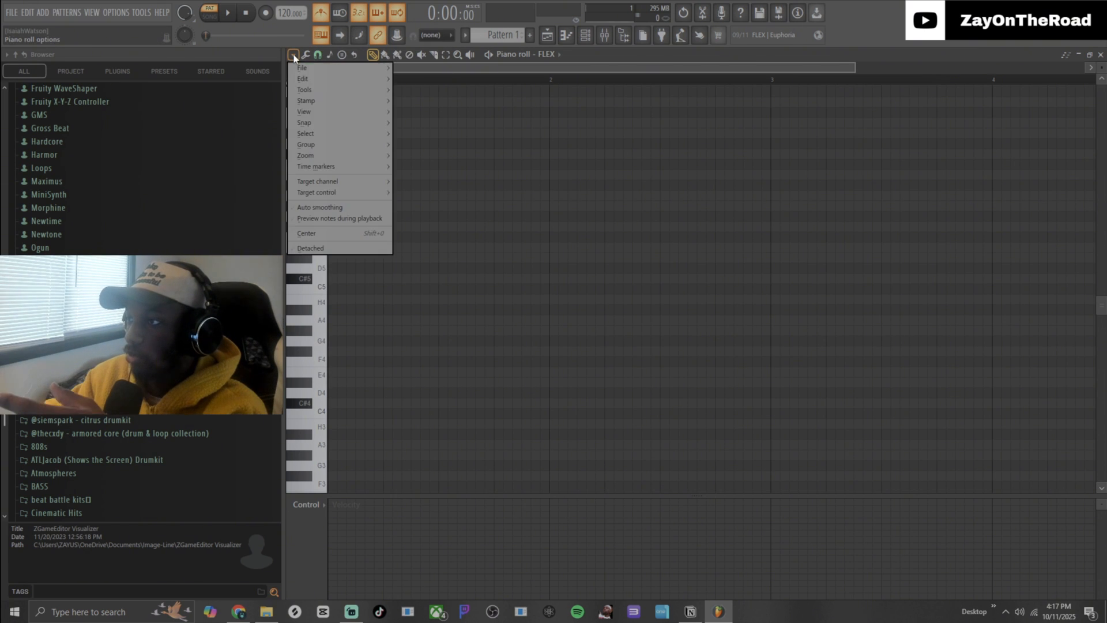
Step: Set the typing keyboard to the Minor Natural + Chords layout with root note C#, and play a few notes on it
{"action": "right_click", "coordinate": [326, 35]}
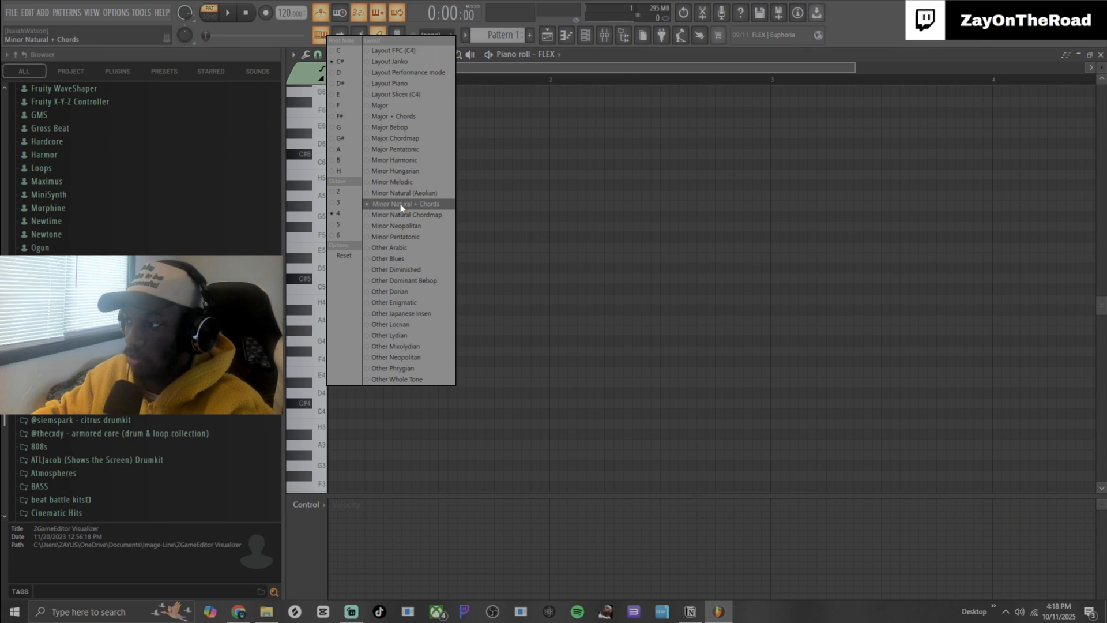
{"action": "left_click", "coordinate": [400, 203]}
{"action": "left_click", "coordinate": [320, 35]}
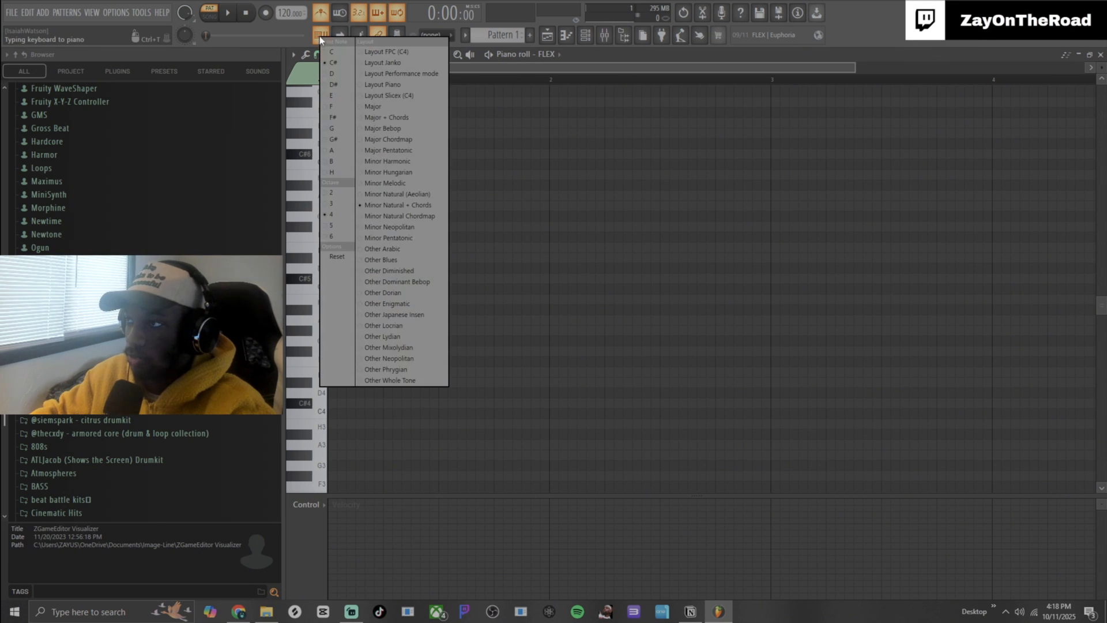
{"action": "left_click", "coordinate": [334, 66]}
{"action": "key", "text": "q"}
{"action": "key", "text": "e"}
{"action": "key", "text": "r"}
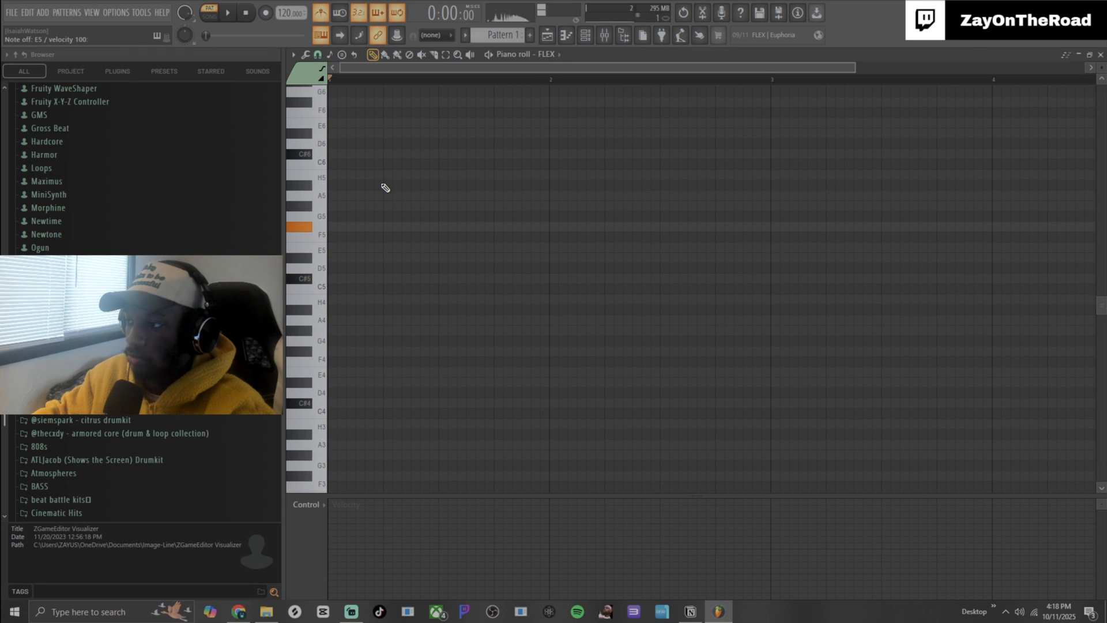
{"action": "key", "text": "q"}
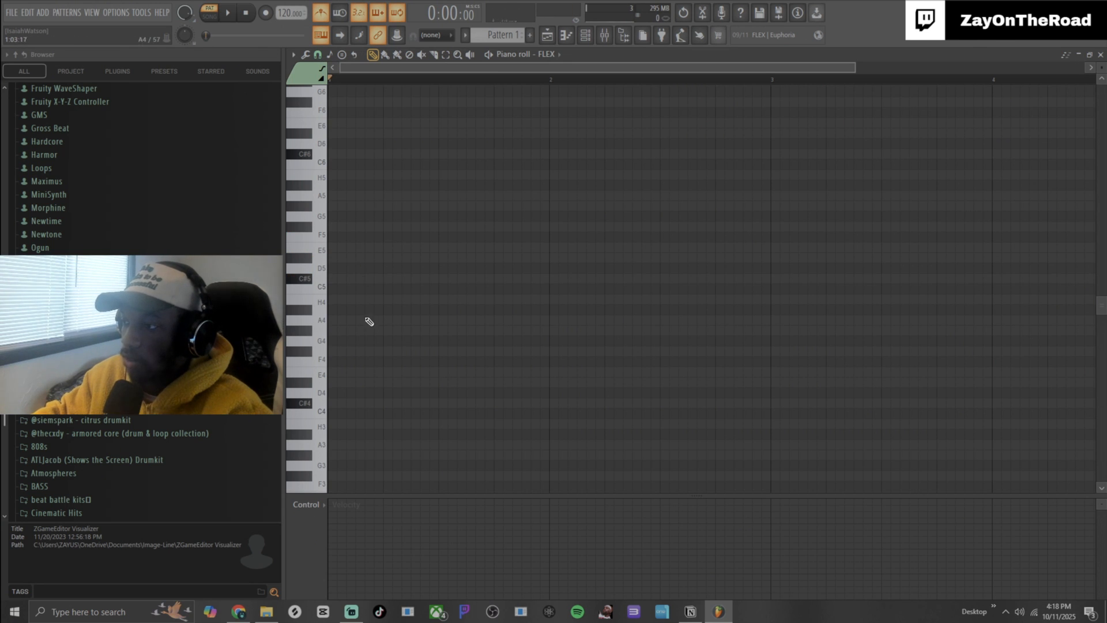
Step: Place trial notes around C#5 in bar 1, deleting each one, and turn on Snap to scale
{"action": "left_click", "coordinate": [335, 281]}
{"action": "right_click", "coordinate": [348, 277]}
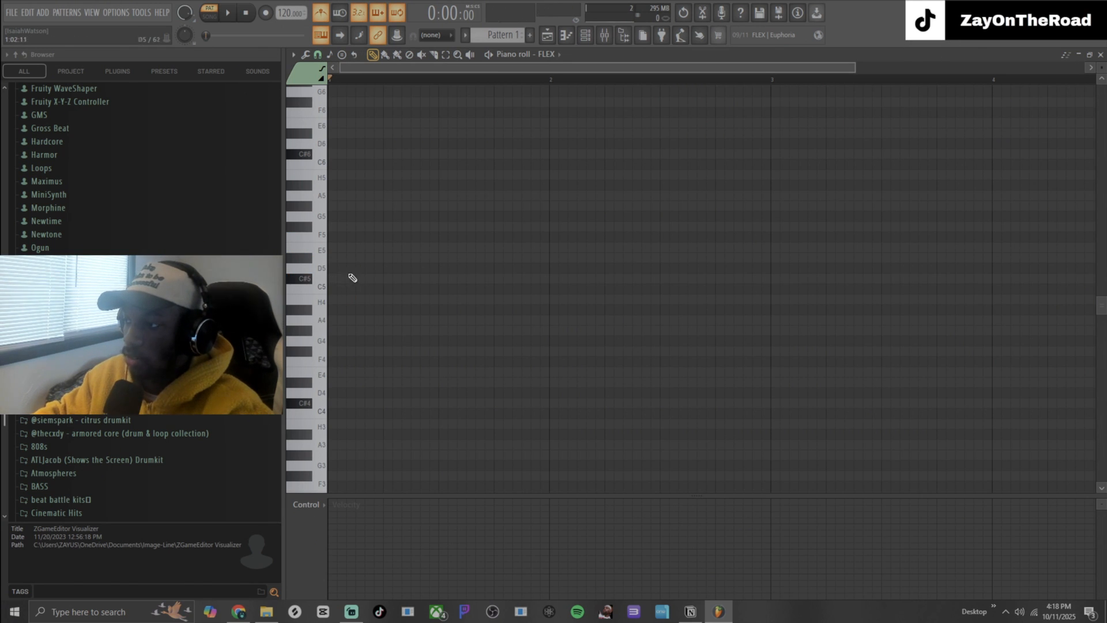
{"action": "left_click", "coordinate": [458, 281]}
{"action": "right_click", "coordinate": [456, 280]}
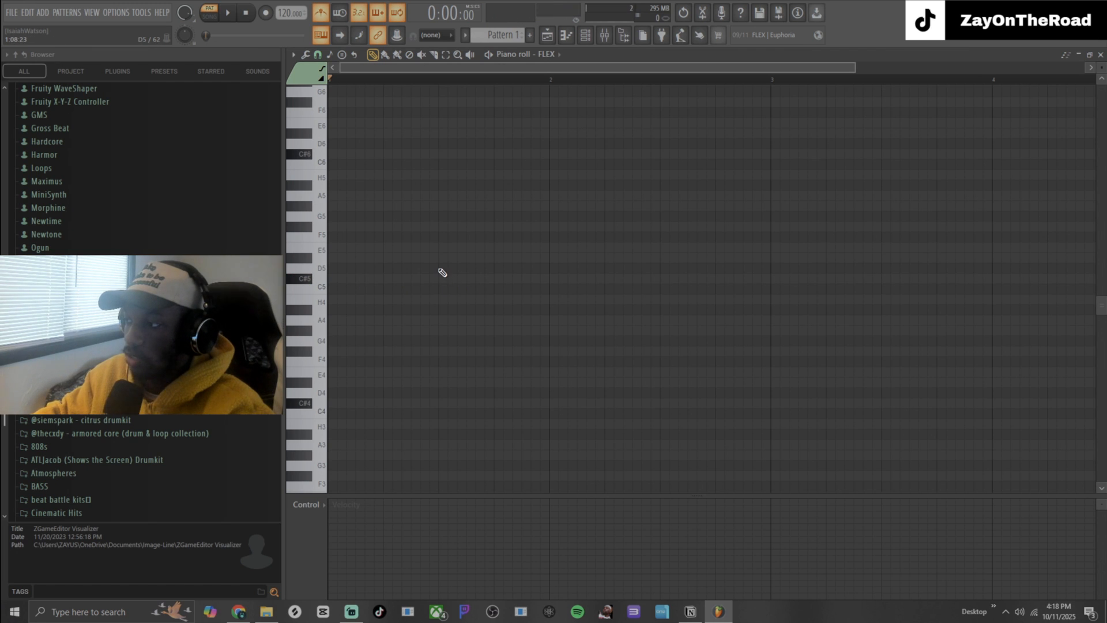
{"action": "scroll", "coordinate": [444, 291], "scroll_direction": "up", "scroll_amount": 1}
{"action": "left_click_drag", "start_coordinate": [383, 290], "coordinate": [373, 271]}
{"action": "right_click", "coordinate": [379, 282]}
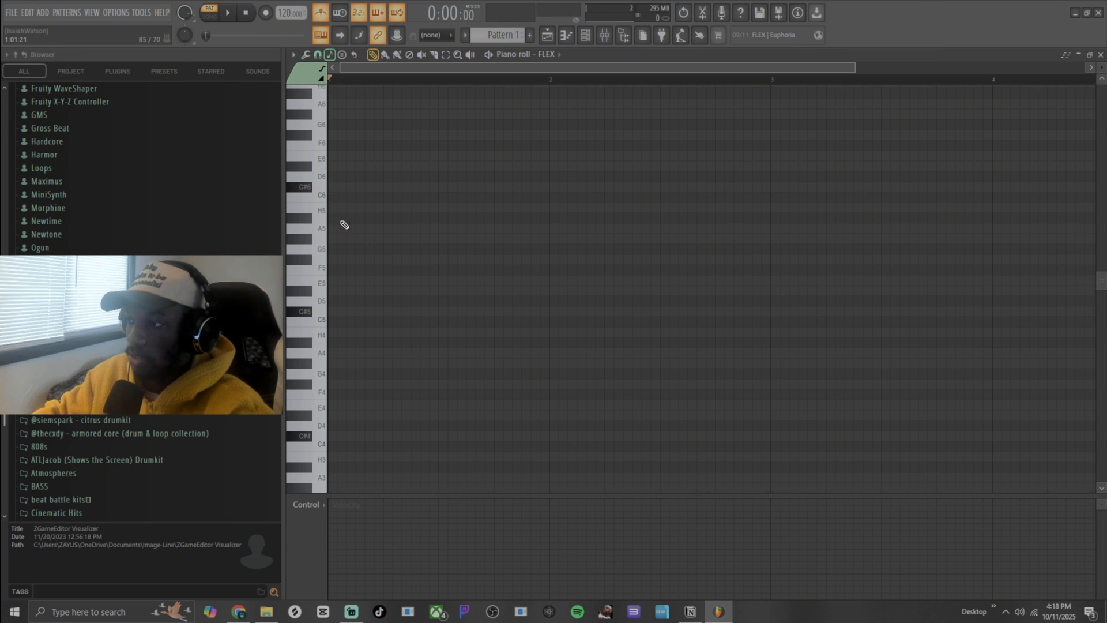
Step: Place a trial C#5 note at the start of bar 1 and another at H4, deleting each one
{"action": "scroll", "coordinate": [343, 225], "scroll_direction": "down", "scroll_amount": 2}
{"action": "scroll", "coordinate": [344, 226], "scroll_direction": "down", "scroll_amount": 3}
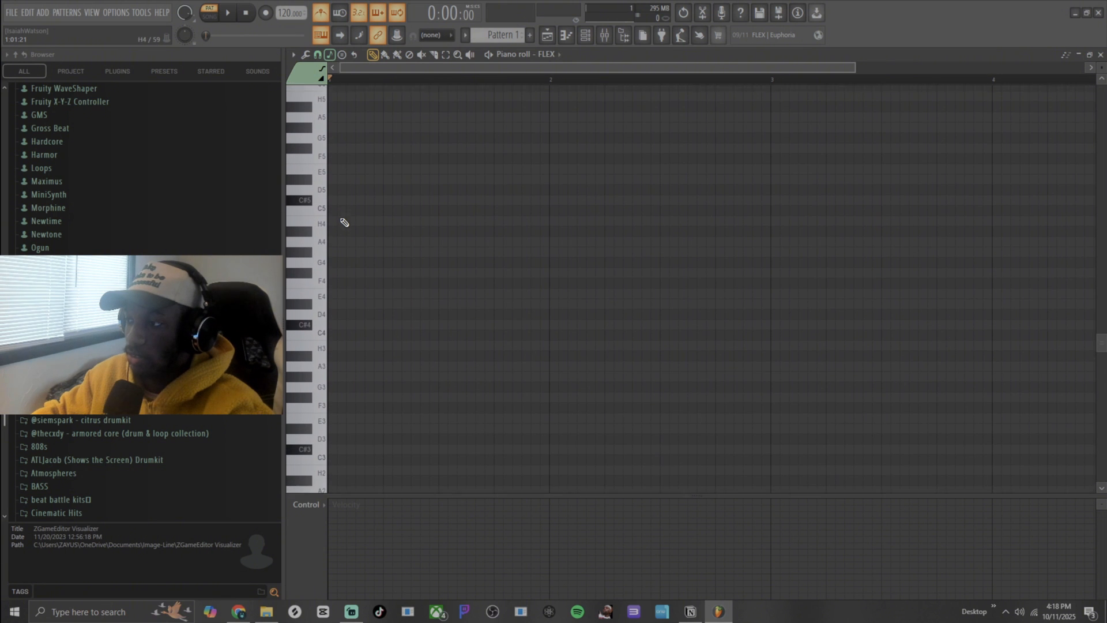
{"action": "scroll", "coordinate": [338, 230], "scroll_direction": "up", "scroll_amount": 5}
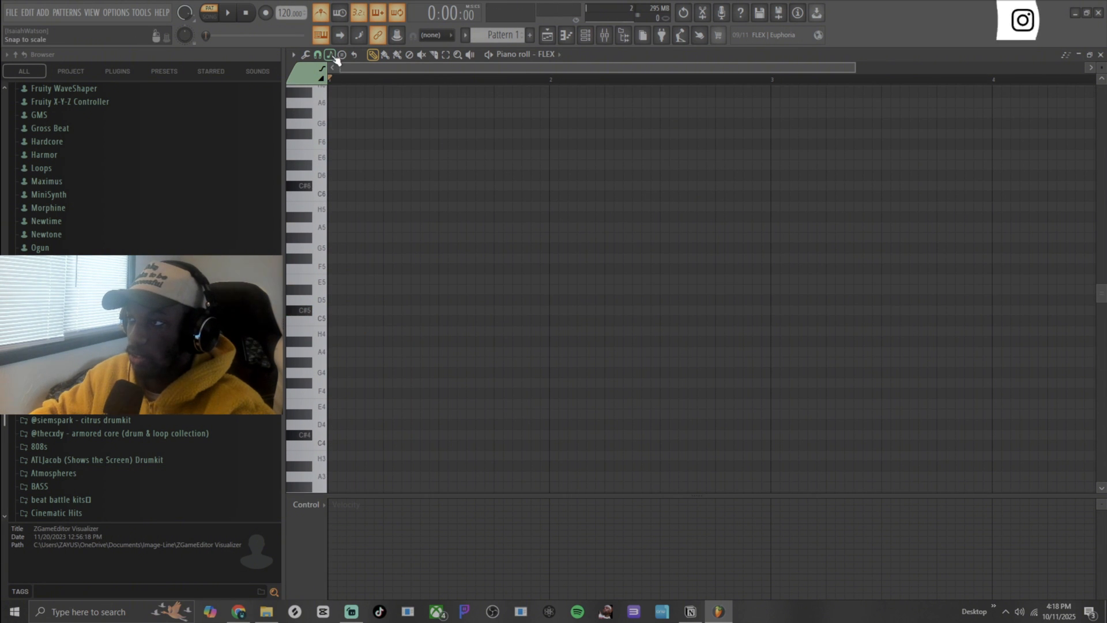
{"action": "left_click", "coordinate": [337, 312]}
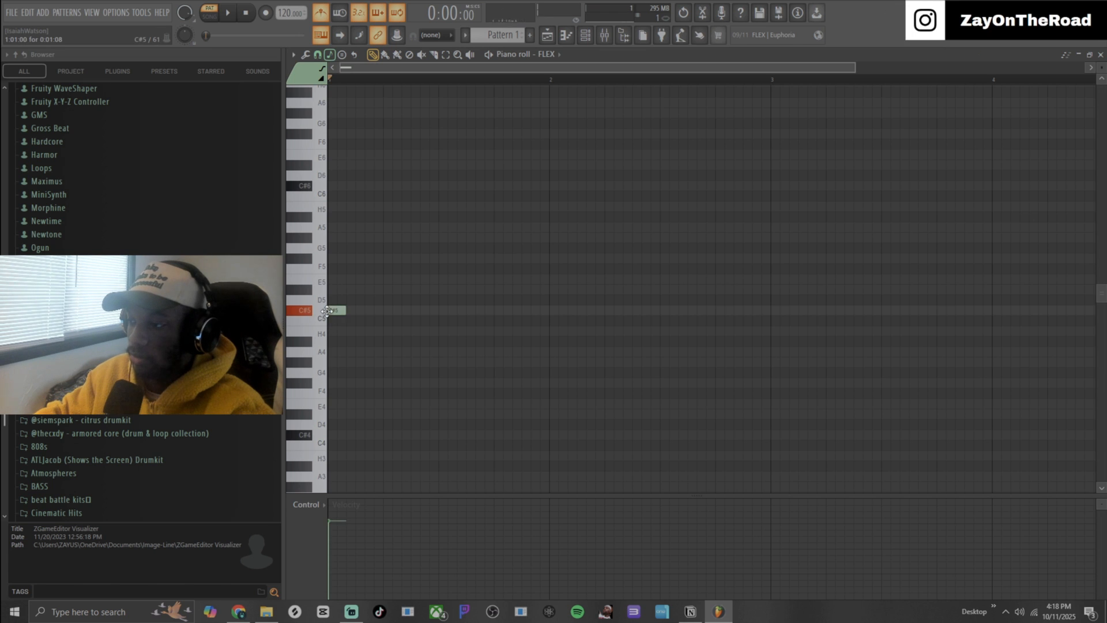
{"action": "right_click", "coordinate": [339, 312]}
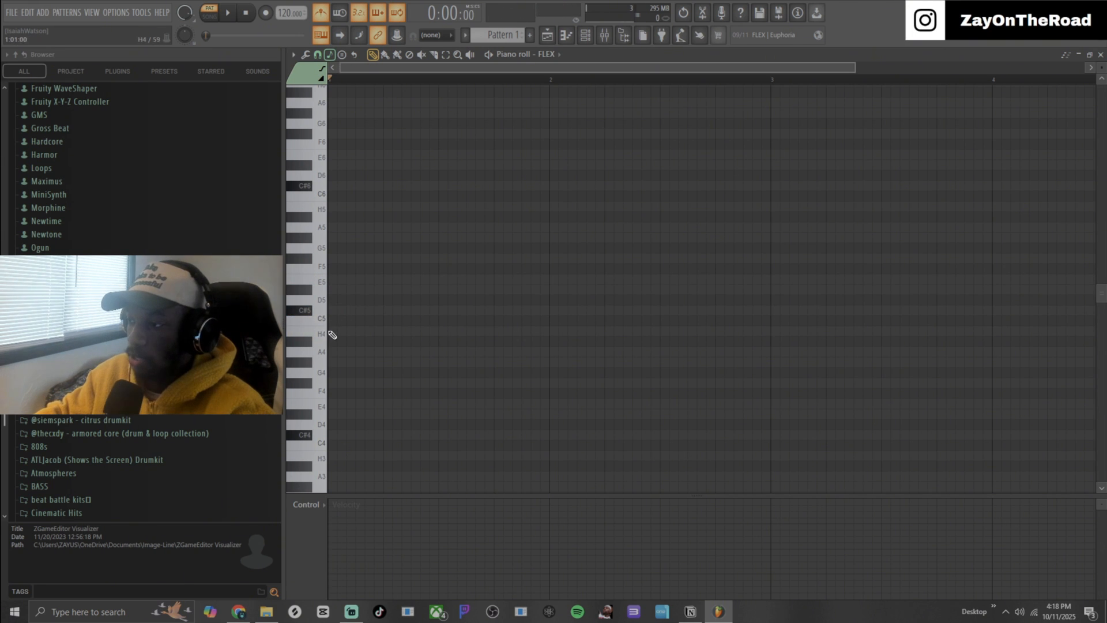
{"action": "left_click", "coordinate": [346, 331]}
{"action": "right_click", "coordinate": [353, 334]}
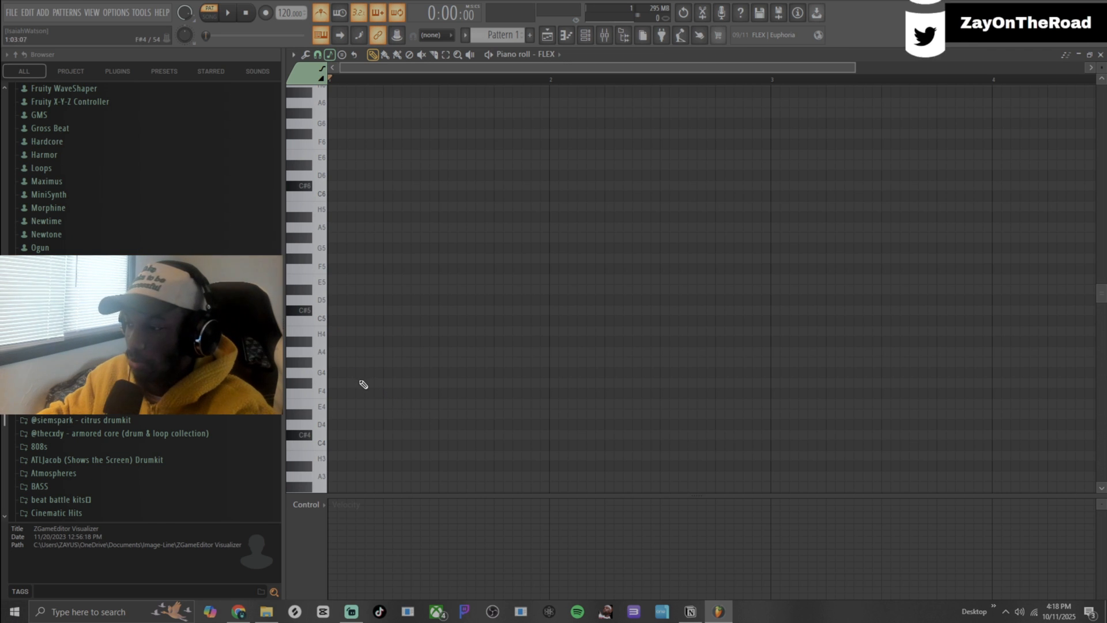
Step: Examine the typing keyboard's scale options and the piano roll's labelled root notes across the octaves
{"action": "scroll", "coordinate": [348, 315], "scroll_direction": "down", "scroll_amount": 3}
{"action": "scroll", "coordinate": [340, 300], "scroll_direction": "down", "scroll_amount": 2}
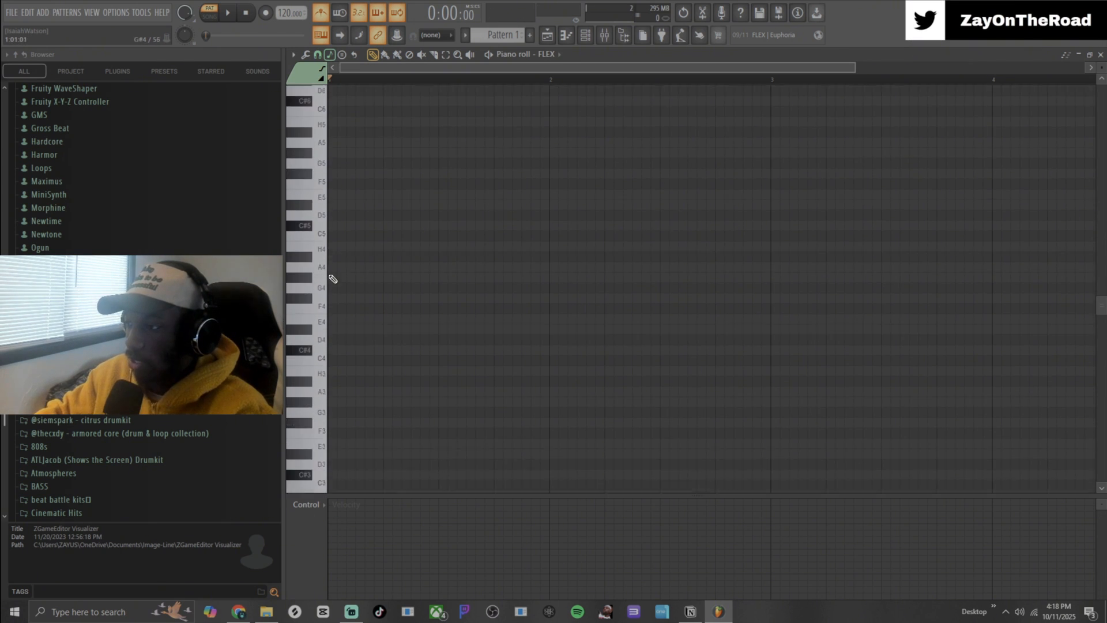
{"action": "scroll", "coordinate": [316, 95], "scroll_direction": "up", "scroll_amount": 4}
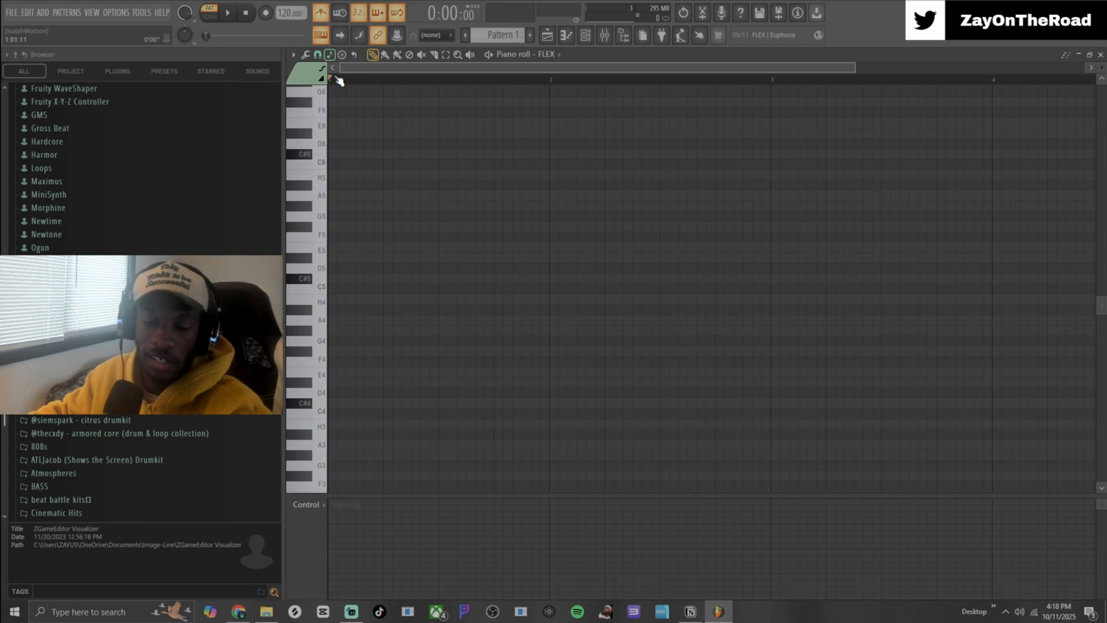
{"action": "right_click", "coordinate": [321, 36]}
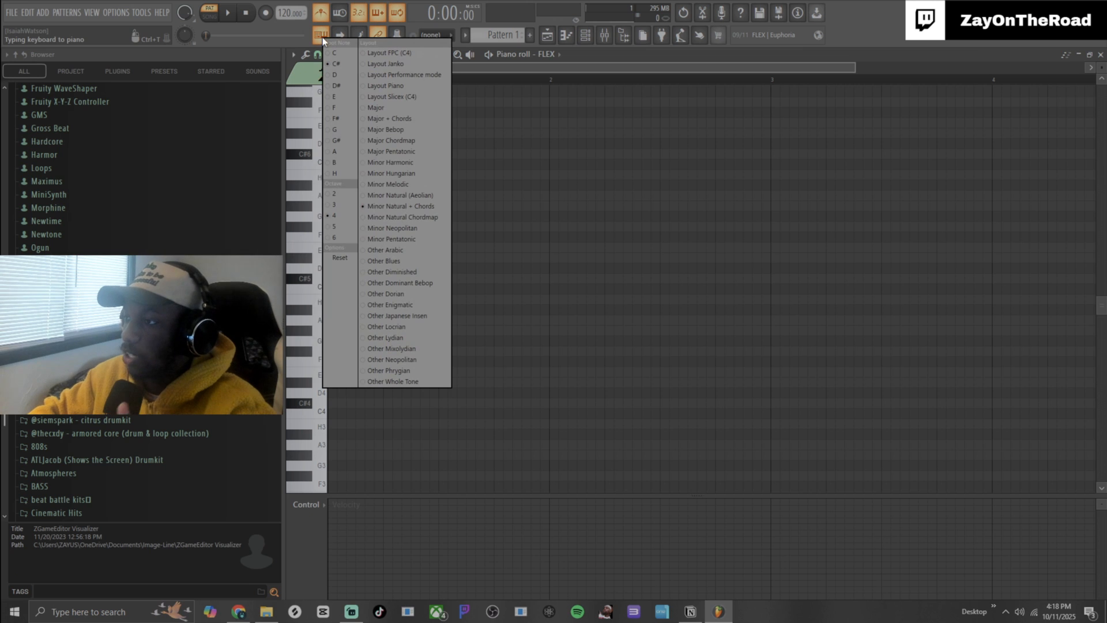
{"action": "left_click", "coordinate": [605, 165]}
{"action": "scroll", "coordinate": [425, 301], "scroll_direction": "down", "scroll_amount": 8}
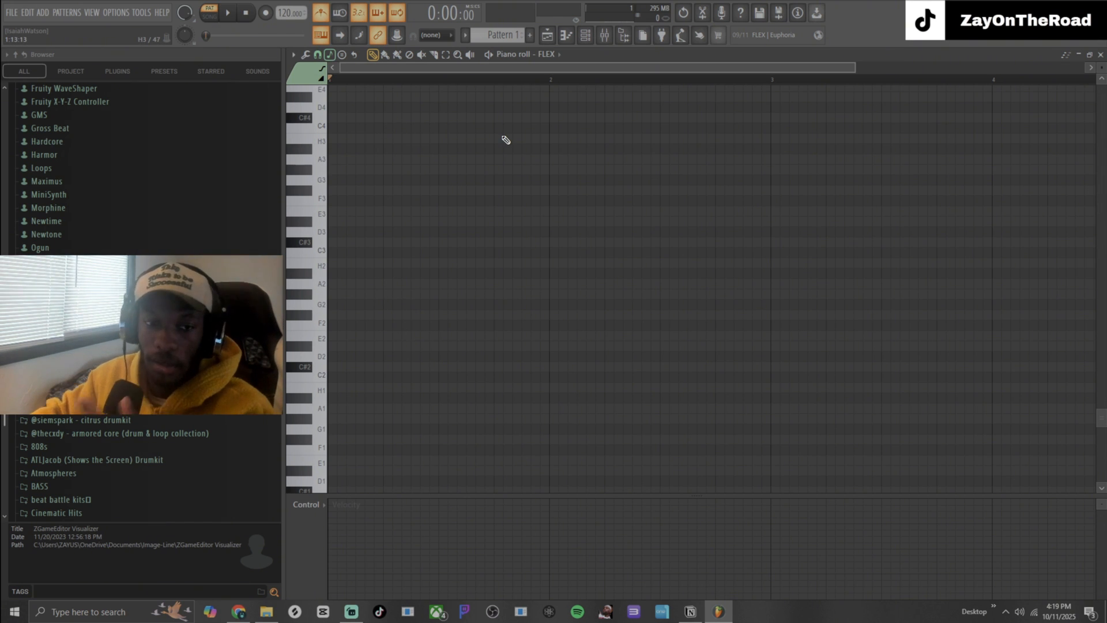
{"action": "left_click_drag", "start_coordinate": [854, 64], "coordinate": [652, 65]}
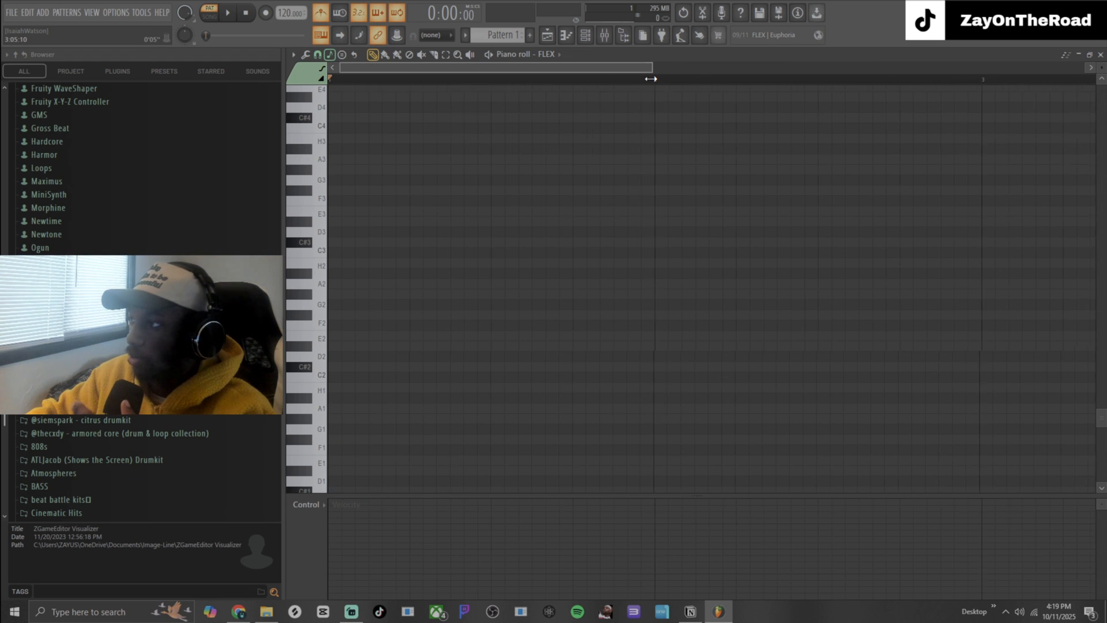
{"action": "scroll", "coordinate": [378, 190], "scroll_direction": "up", "scroll_amount": 5}
{"action": "scroll", "coordinate": [374, 191], "scroll_direction": "down", "scroll_amount": 8}
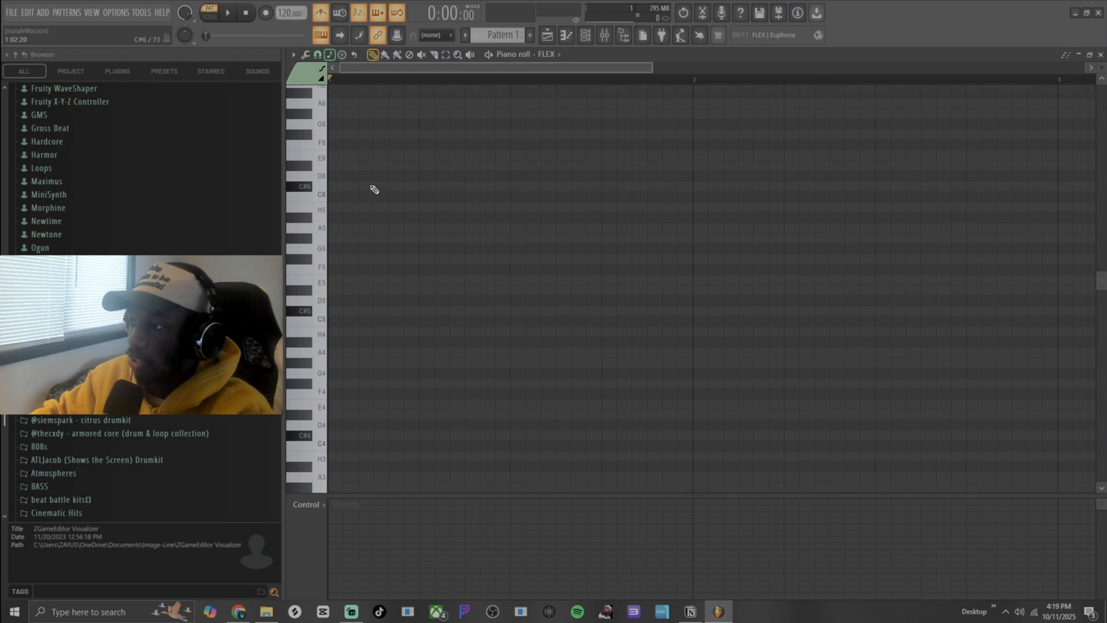
{"action": "scroll", "coordinate": [374, 194], "scroll_direction": "up", "scroll_amount": 12}
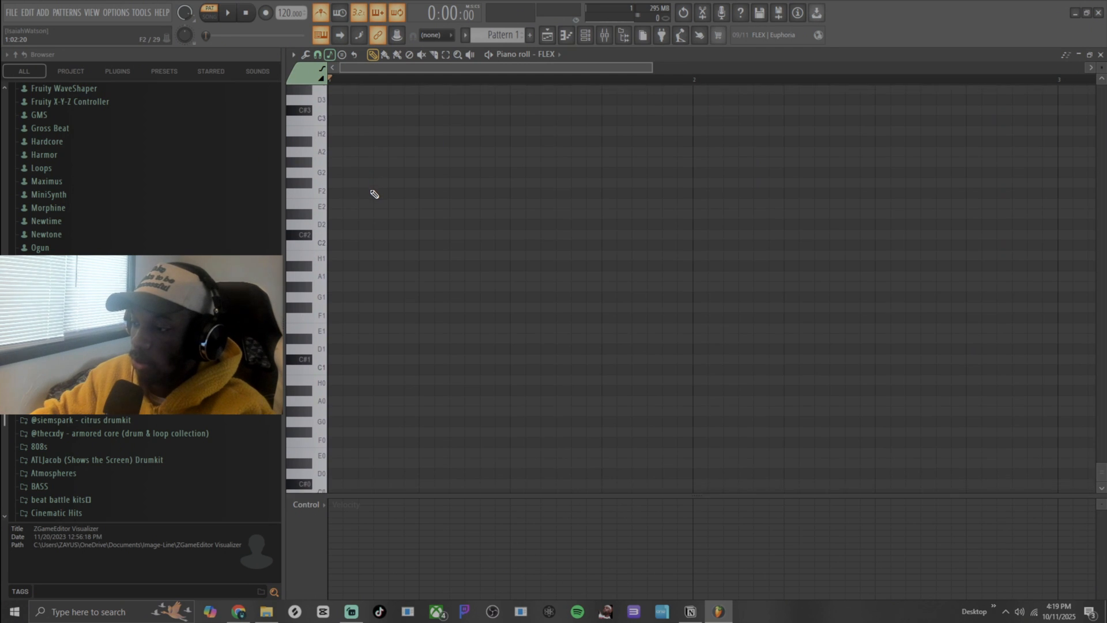
{"action": "scroll", "coordinate": [375, 193], "scroll_direction": "up", "scroll_amount": 3}
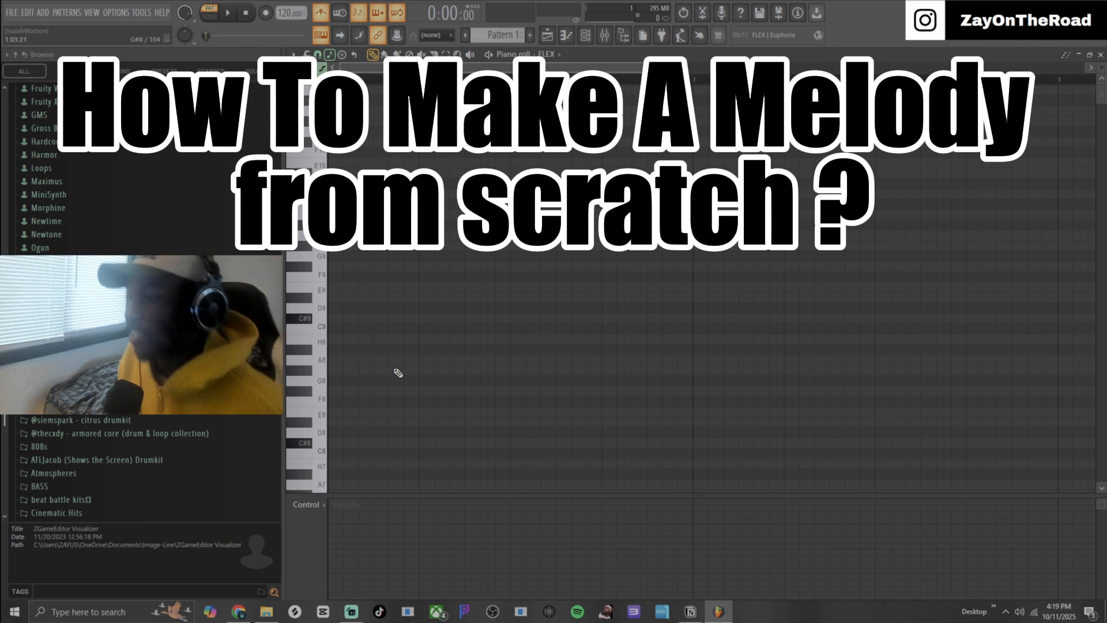
Step: Open the channel rack and review its display filter options and the typing keyboard's root note and scale choices
{"action": "left_click", "coordinate": [585, 35]}
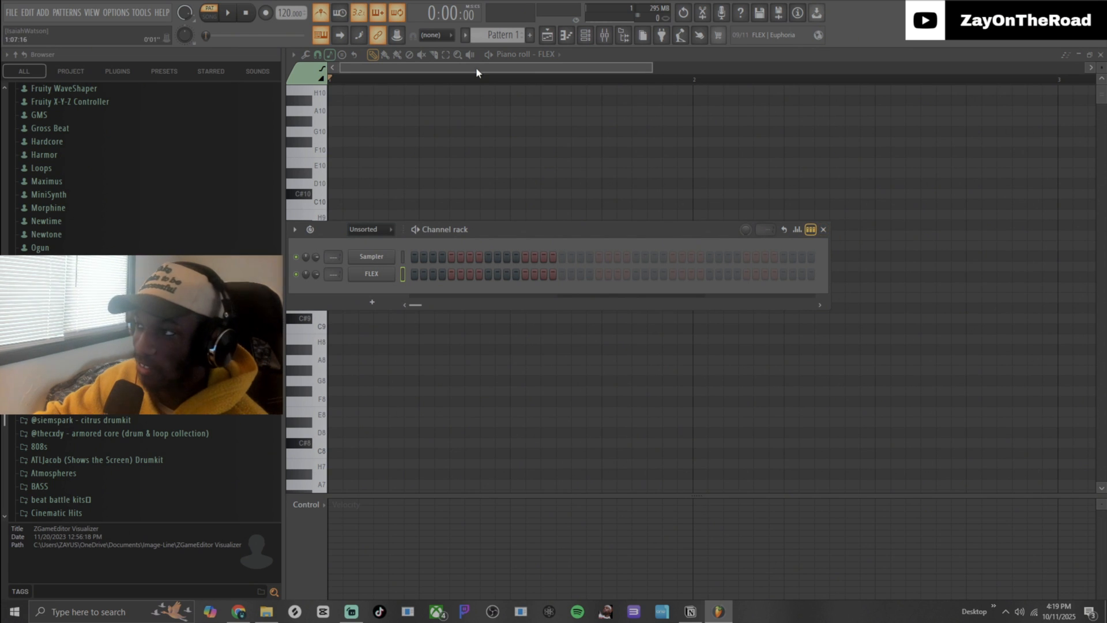
{"action": "right_click", "coordinate": [321, 34]}
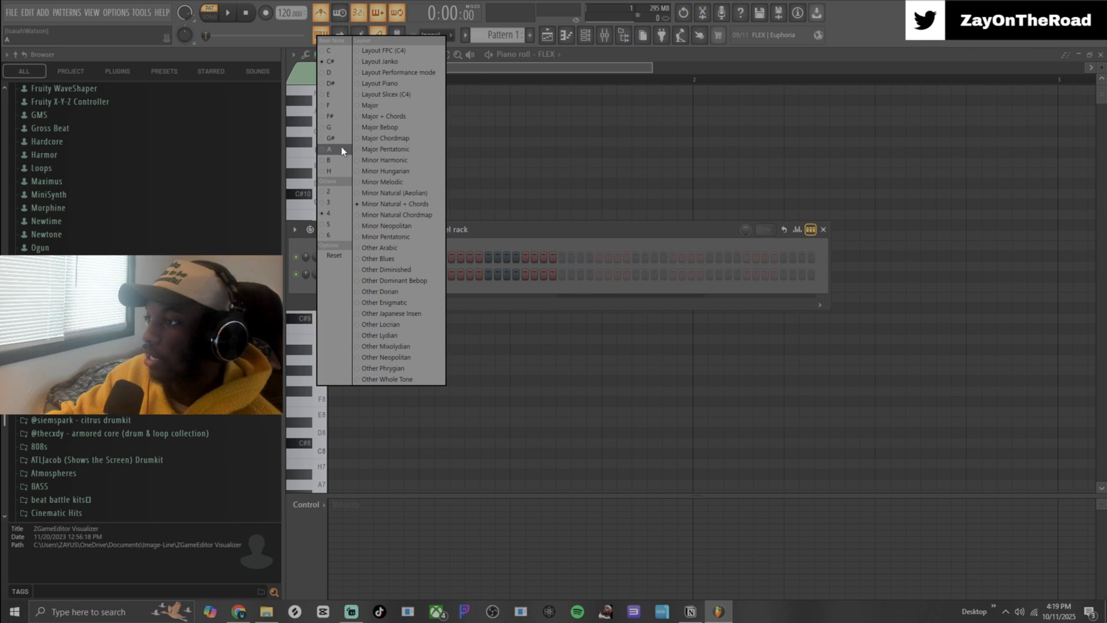
{"action": "left_click", "coordinate": [472, 248]}
{"action": "left_click", "coordinate": [393, 229]}
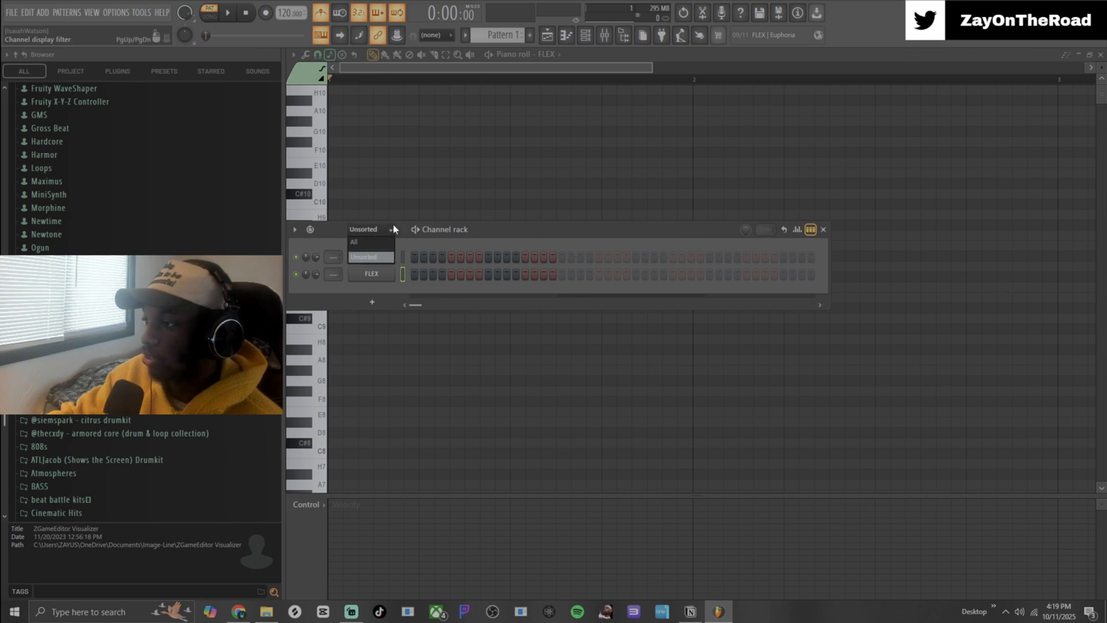
{"action": "left_click", "coordinate": [354, 242]}
{"action": "left_click", "coordinate": [318, 38]}
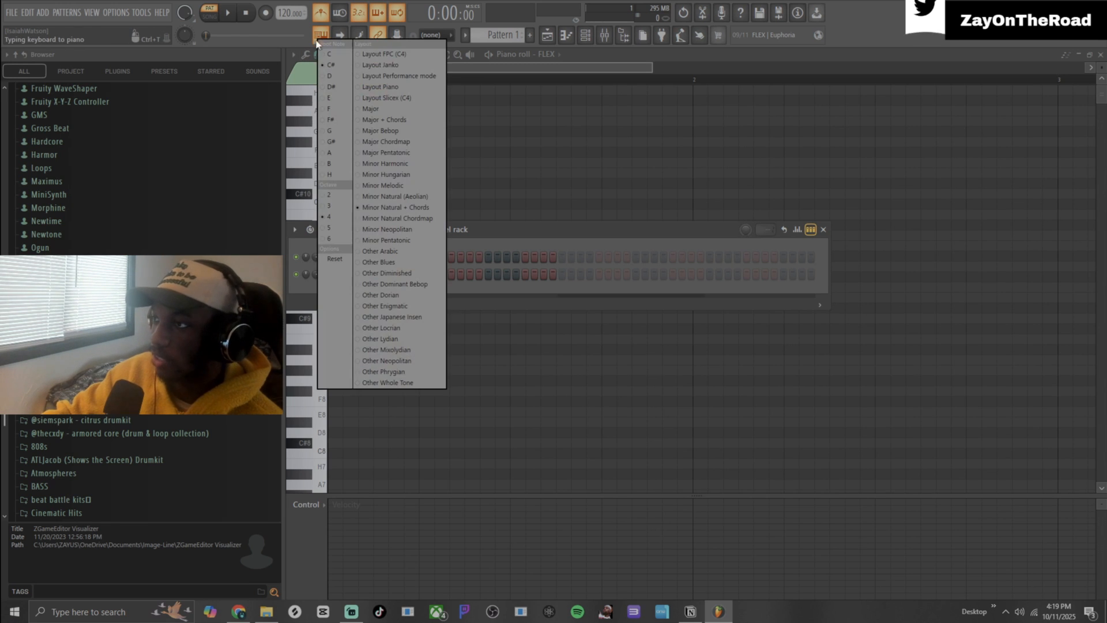
{"action": "left_click", "coordinate": [514, 232]}
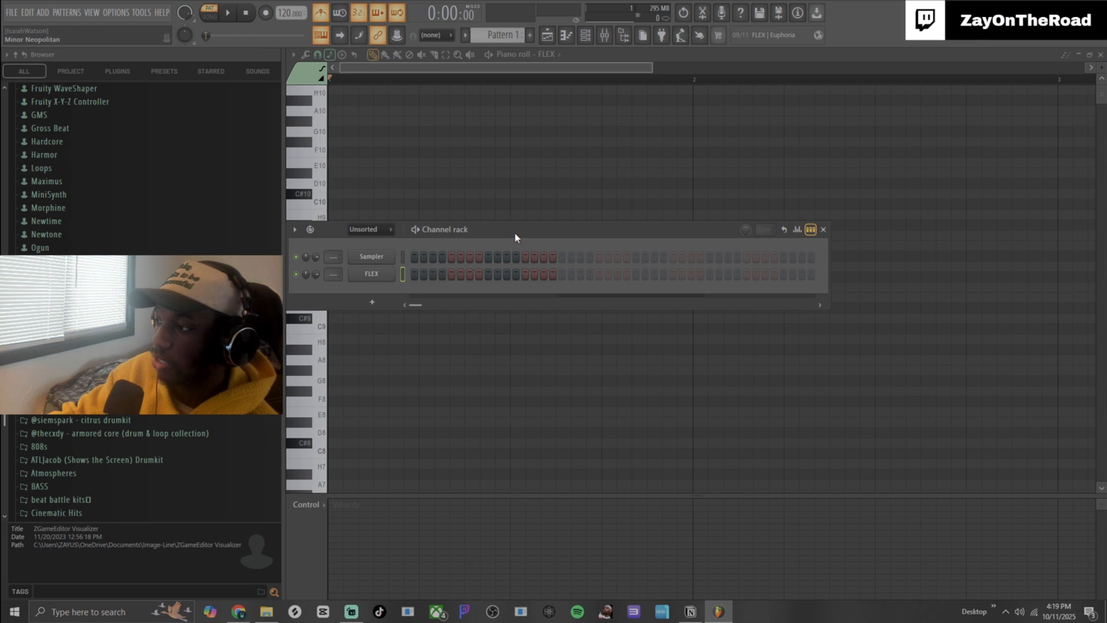
Step: Open FLEX and browse its library packs, including Essential Strings, Essential Bass Guitars and SH-1 Floor Shakers
{"action": "left_click", "coordinate": [368, 271]}
{"action": "scroll", "coordinate": [526, 414], "scroll_direction": "down", "scroll_amount": 5}
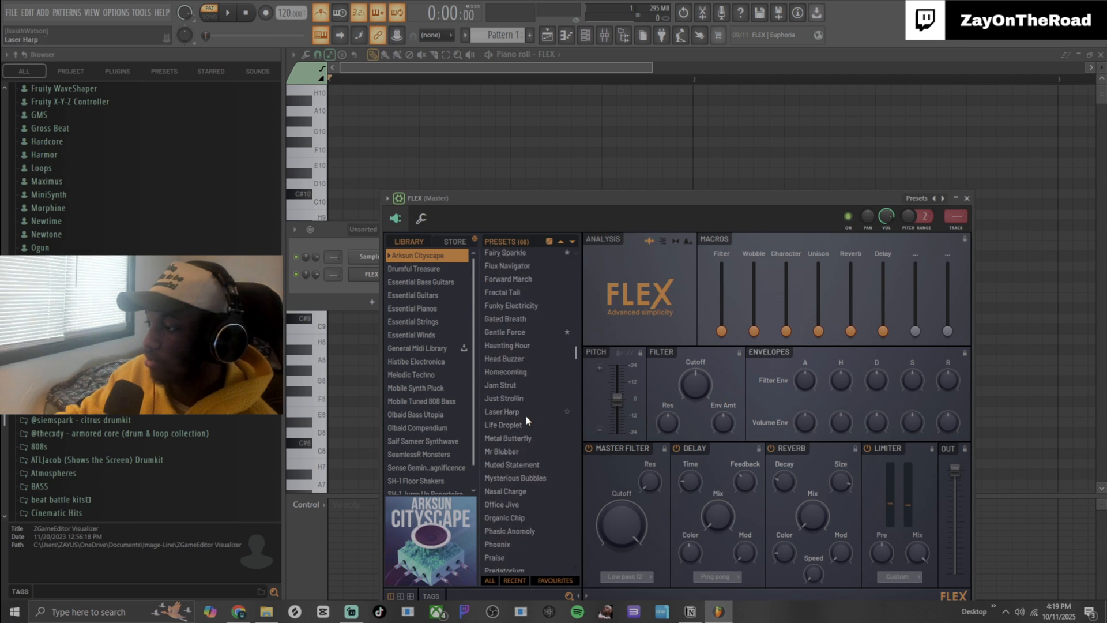
{"action": "left_click", "coordinate": [434, 321]}
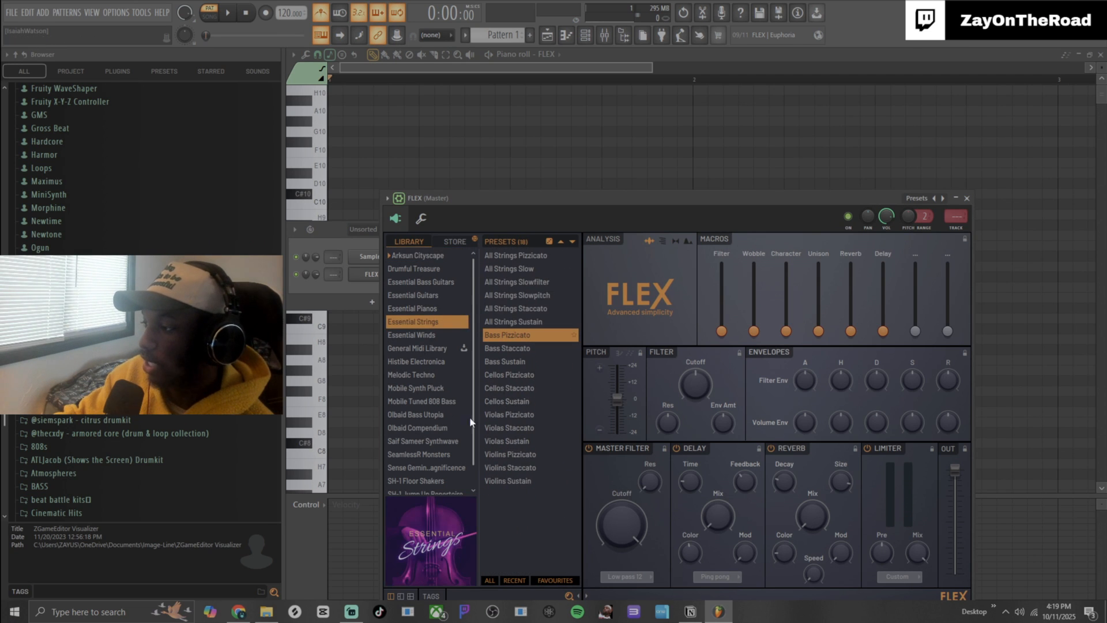
{"action": "left_click", "coordinate": [427, 402]}
{"action": "left_click", "coordinate": [425, 335]}
{"action": "left_click", "coordinate": [425, 322]}
{"action": "left_click", "coordinate": [424, 282]}
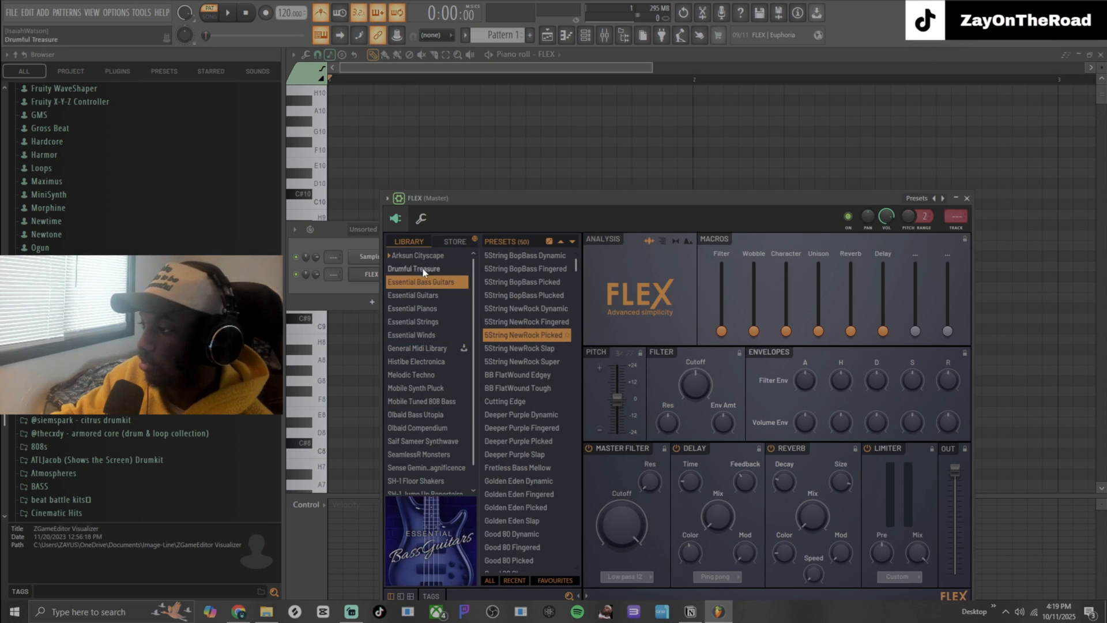
{"action": "scroll", "coordinate": [448, 253], "scroll_direction": "down", "scroll_amount": 1}
{"action": "left_click", "coordinate": [416, 461]}
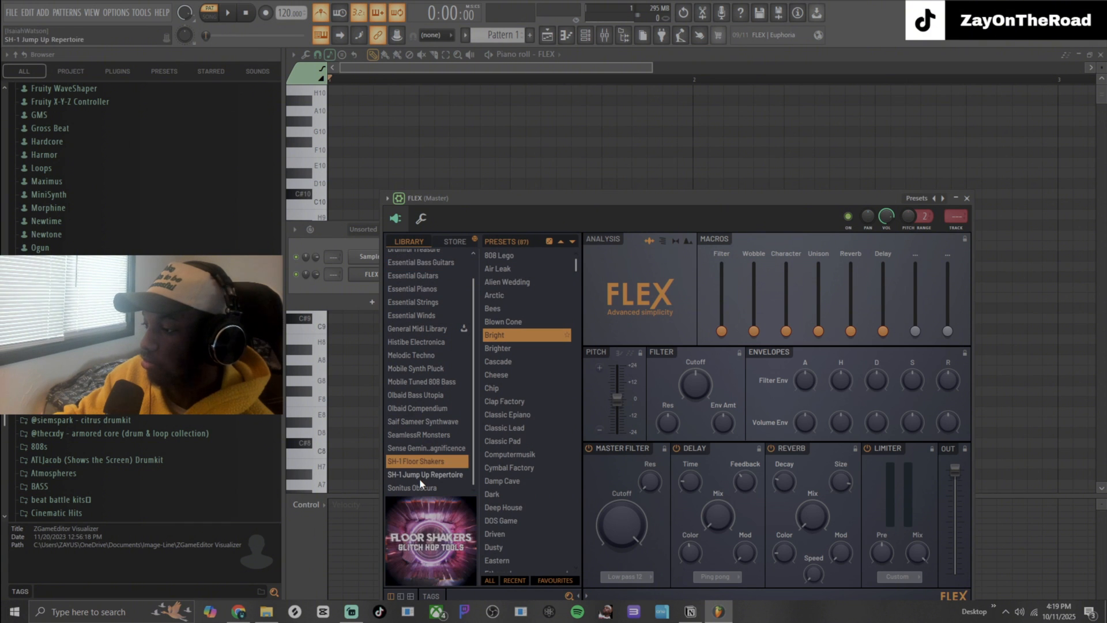
Step: Show the FLEX library packs as artwork thumbnails and select the Sonitus Obscura pack
{"action": "left_click_drag", "start_coordinate": [531, 226], "coordinate": [527, 137]}
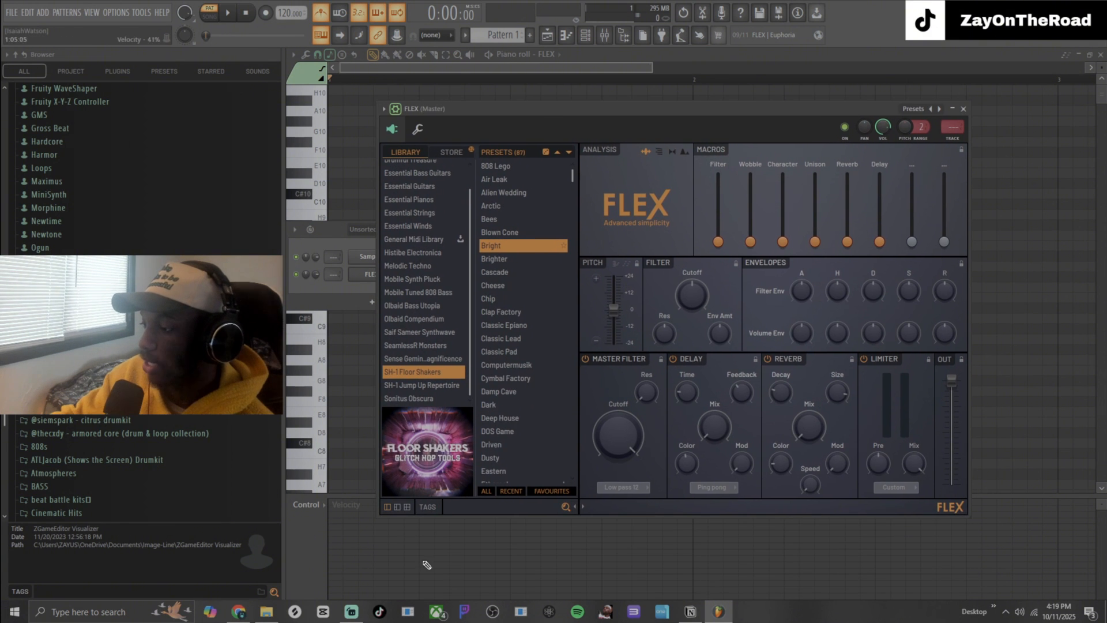
{"action": "left_click", "coordinate": [404, 507]}
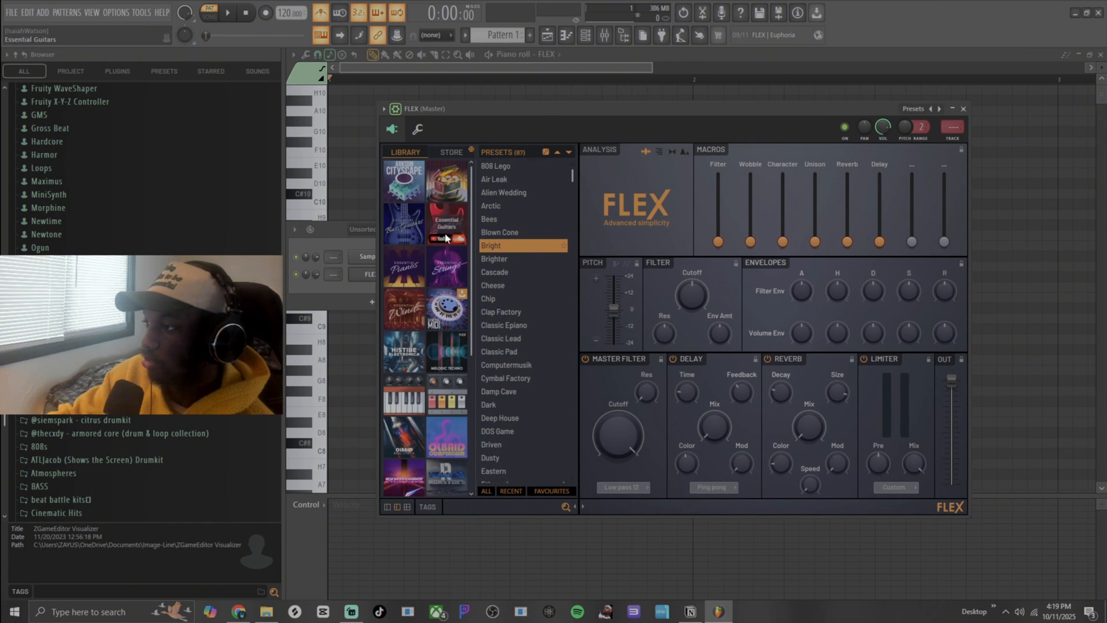
{"action": "scroll", "coordinate": [438, 352], "scroll_direction": "down", "scroll_amount": 2}
{"action": "left_click", "coordinate": [447, 431]}
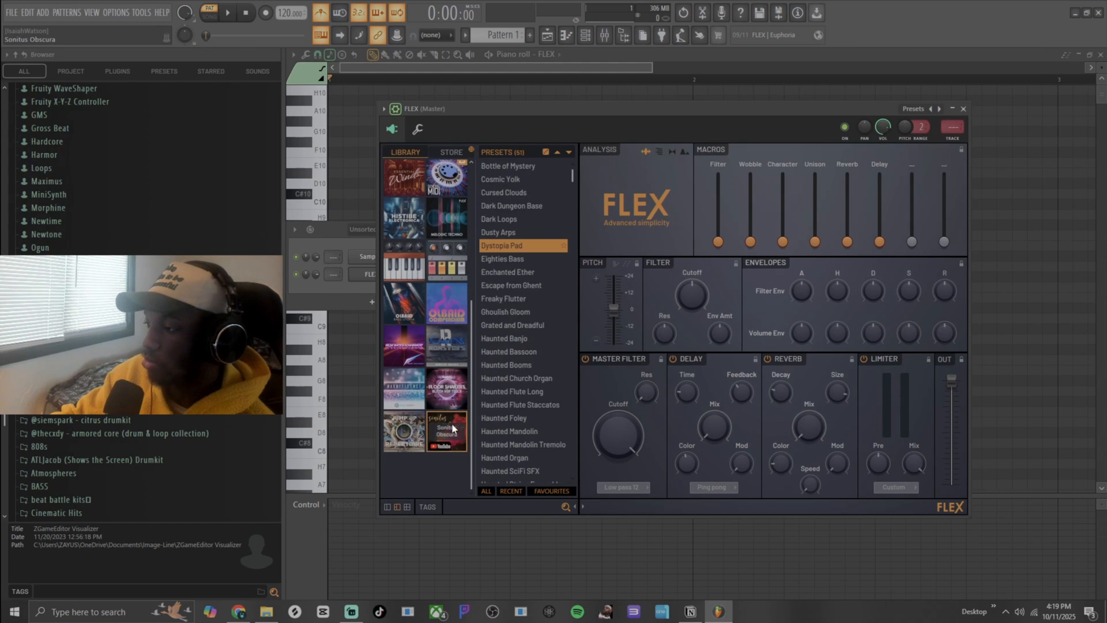
Step: Audition Dusty Arps and Grated and Dreadful, load the Haunted Banjo preset, and close FLEX and the channel rack
{"action": "left_click", "coordinate": [506, 233]}
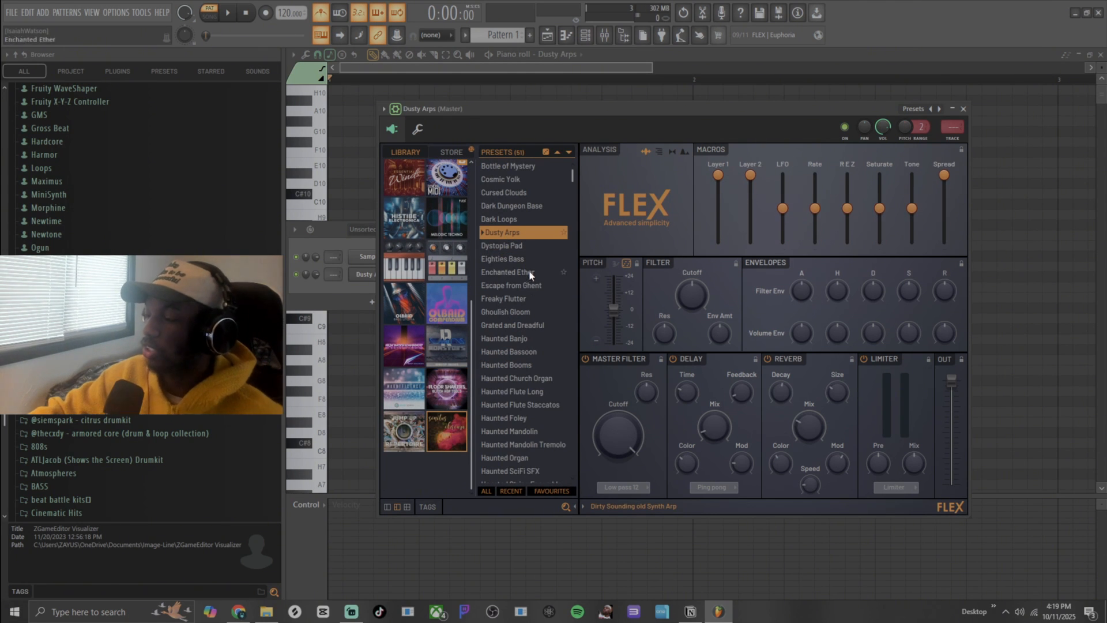
{"action": "left_click", "coordinate": [526, 326]}
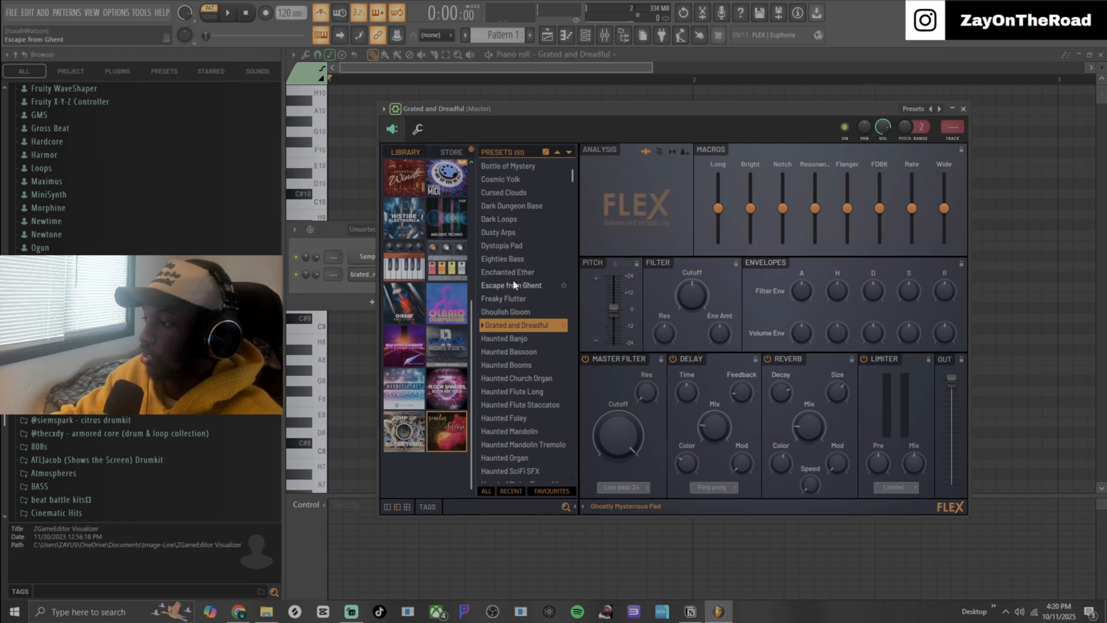
{"action": "left_click", "coordinate": [519, 339]}
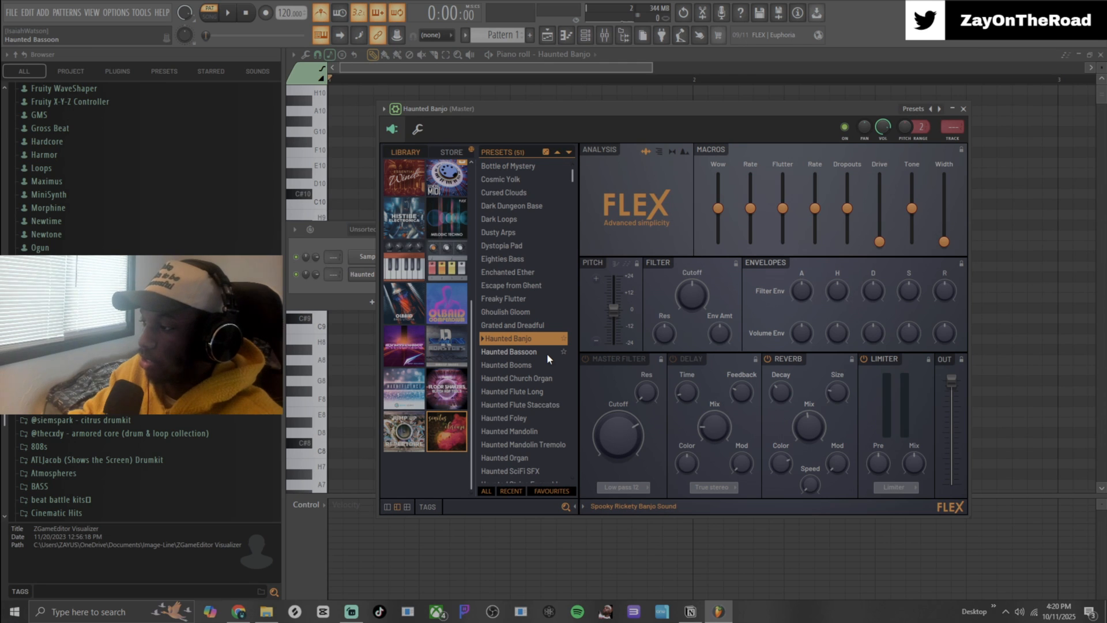
{"action": "left_click", "coordinate": [963, 108]}
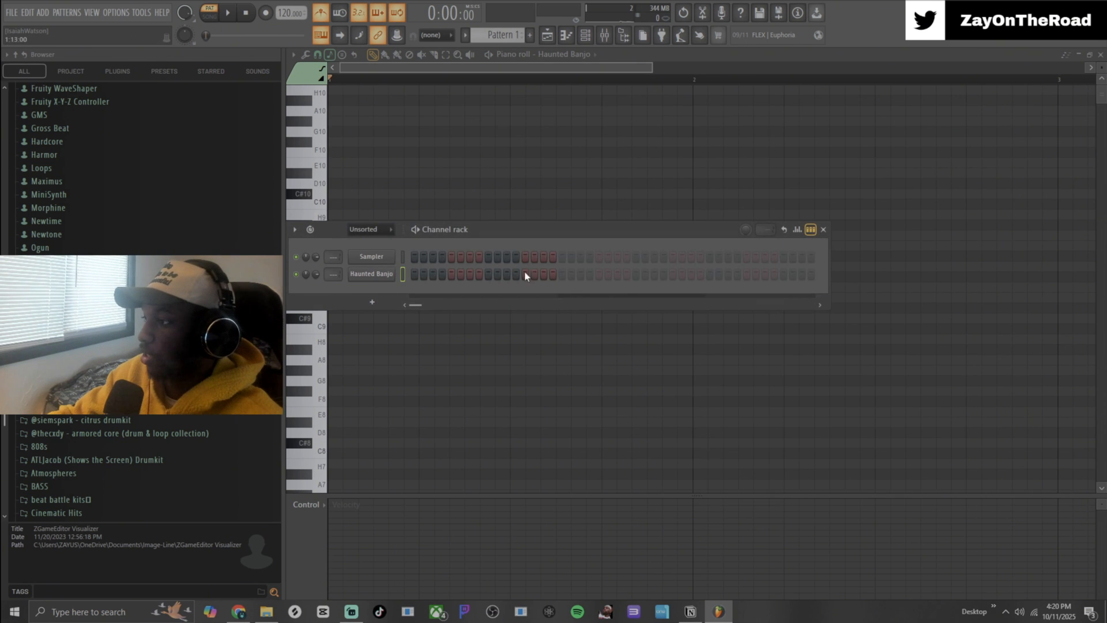
{"action": "left_click", "coordinate": [824, 230]}
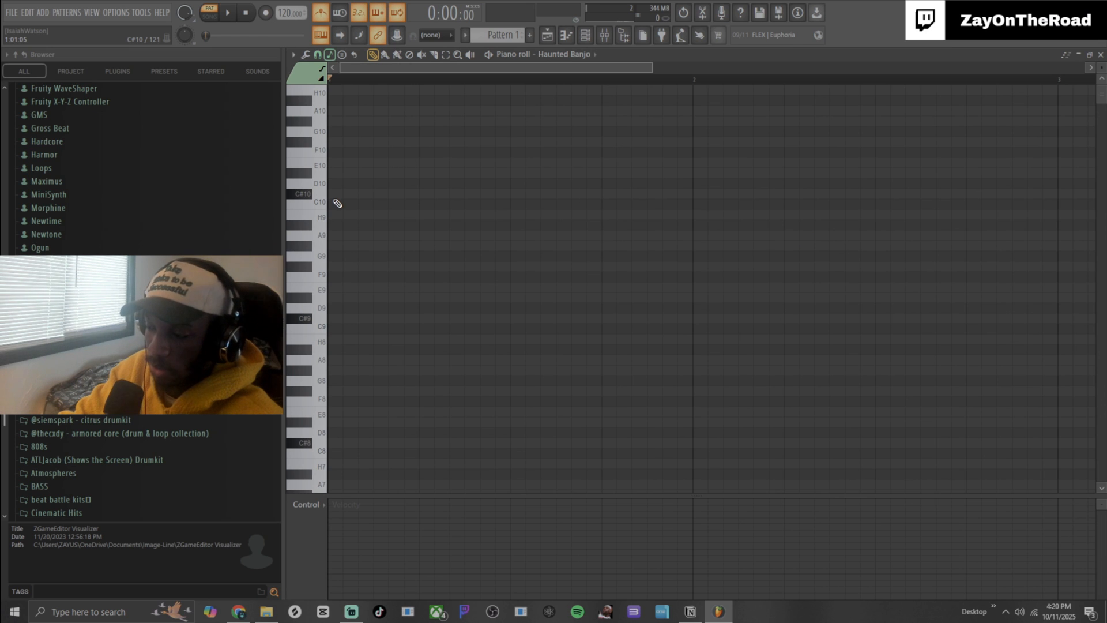
Step: Play test notes with the typing keyboard and place a trial F#8 note in bar 1, deleting it
{"action": "key", "text": "2"}
{"action": "key", "text": "5"}
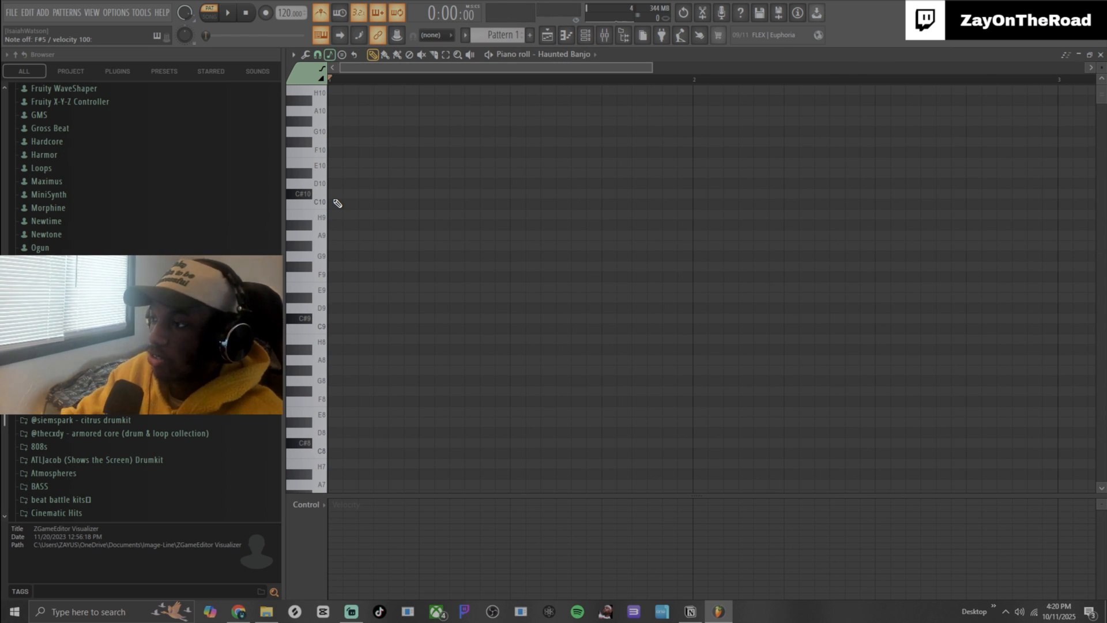
{"action": "scroll", "coordinate": [333, 309], "scroll_direction": "down", "scroll_amount": 6}
{"action": "left_click", "coordinate": [357, 201]}
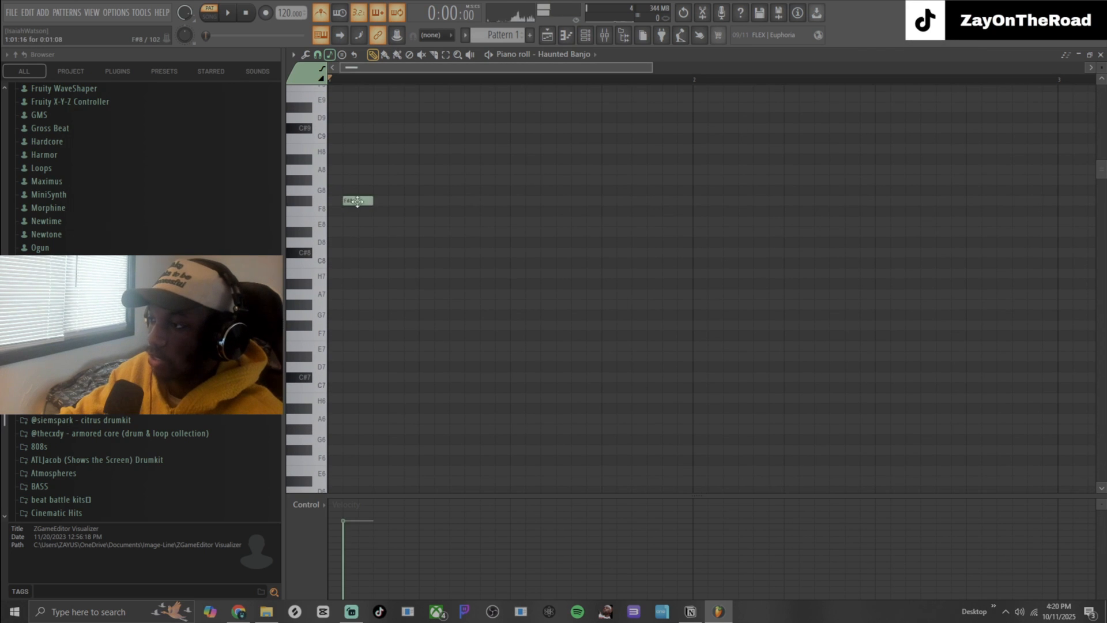
{"action": "right_click", "coordinate": [358, 201]}
Step: Place a C#5 note at the start of bar 1 and adjust its length to six steps while playing the pattern
{"action": "scroll", "coordinate": [338, 248], "scroll_direction": "down", "scroll_amount": 11}
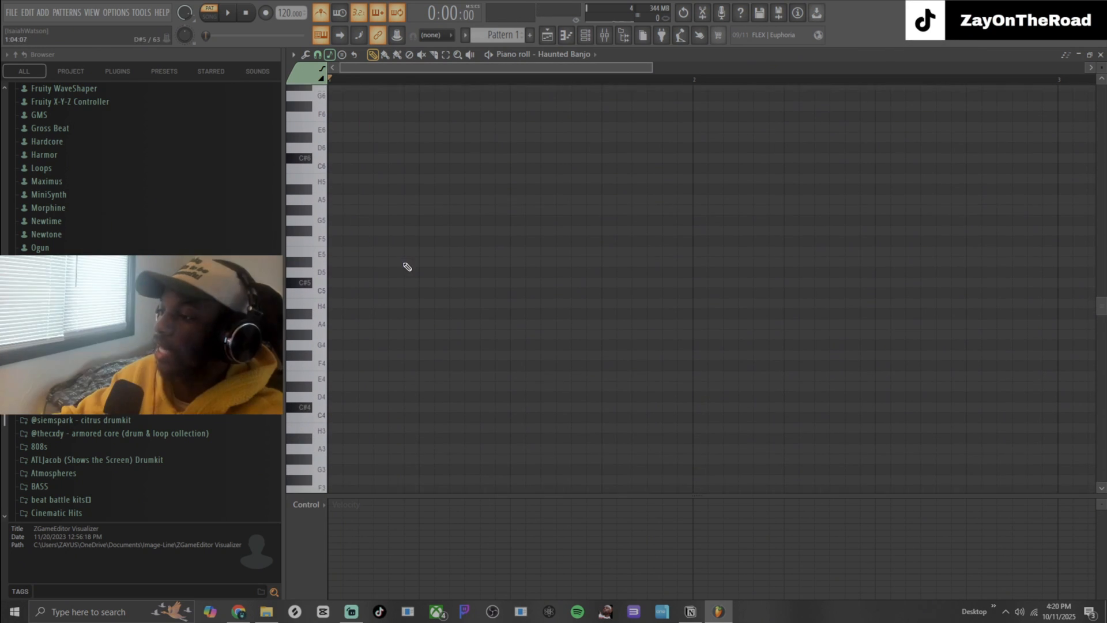
{"action": "scroll", "coordinate": [398, 271], "scroll_direction": "down", "scroll_amount": 4}
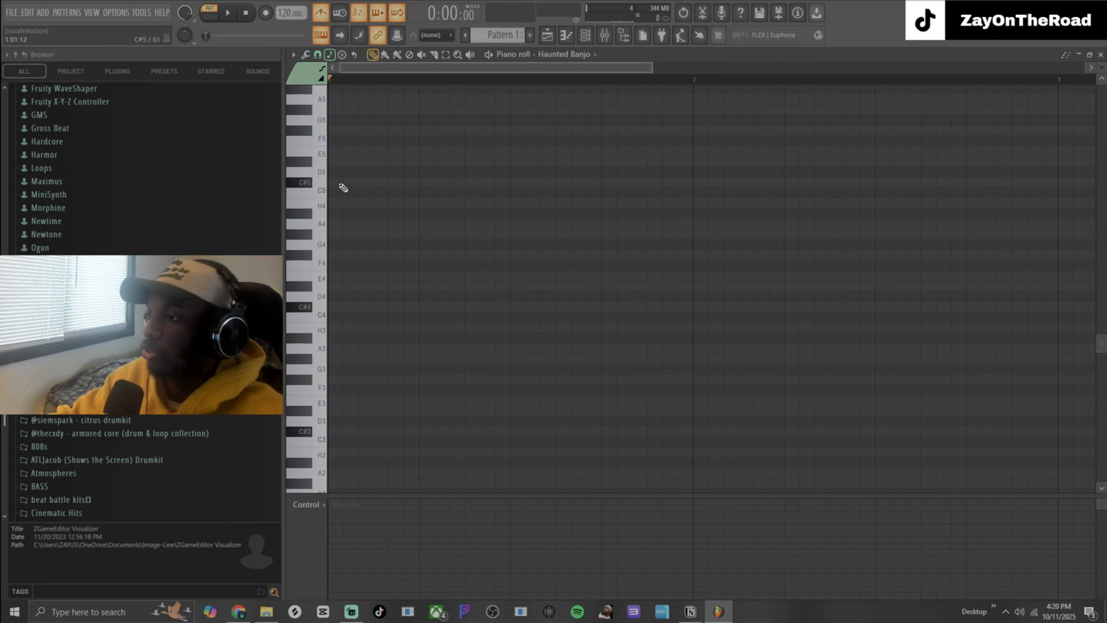
{"action": "left_click", "coordinate": [329, 183]}
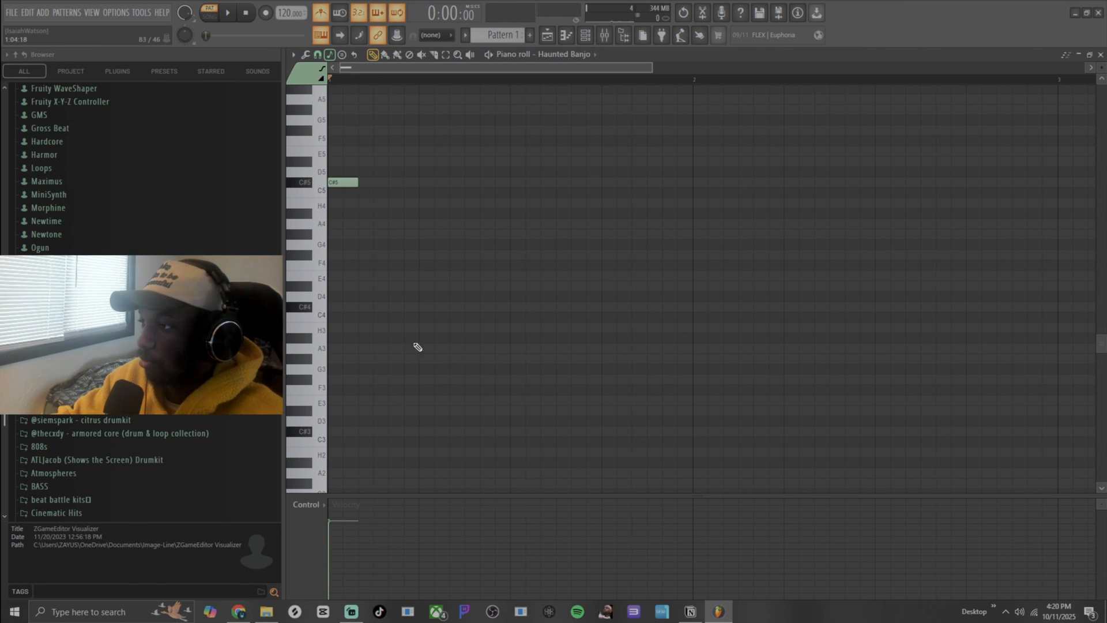
{"action": "key", "text": "ctrl+z"}
{"action": "key", "text": "ctrl+z"}
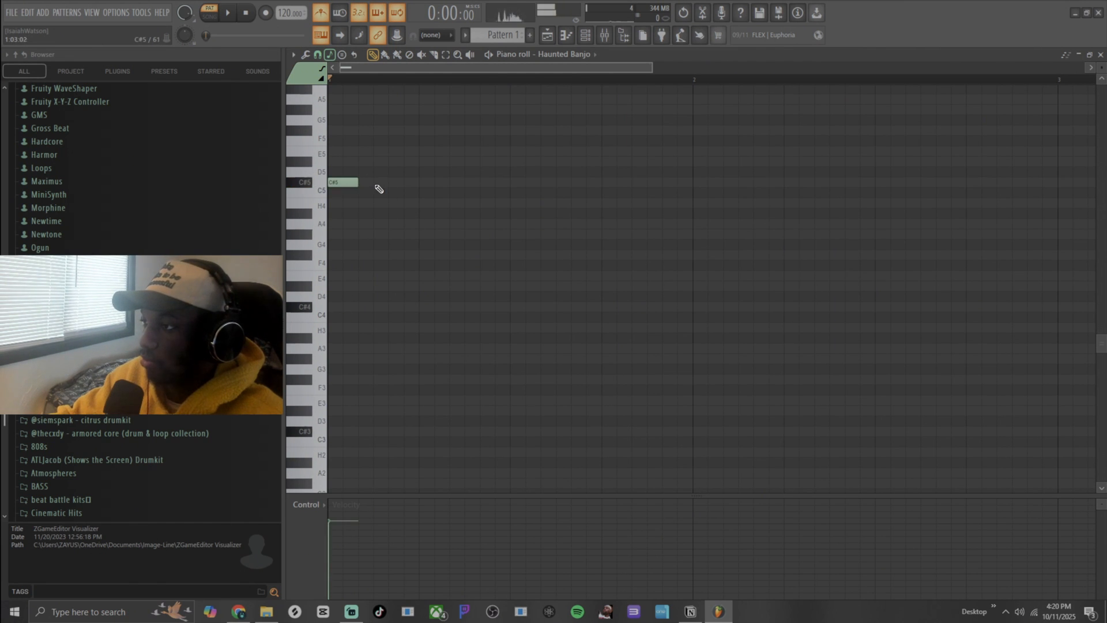
{"action": "left_click_drag", "start_coordinate": [359, 183], "coordinate": [481, 198]}
{"action": "key", "text": "space"}
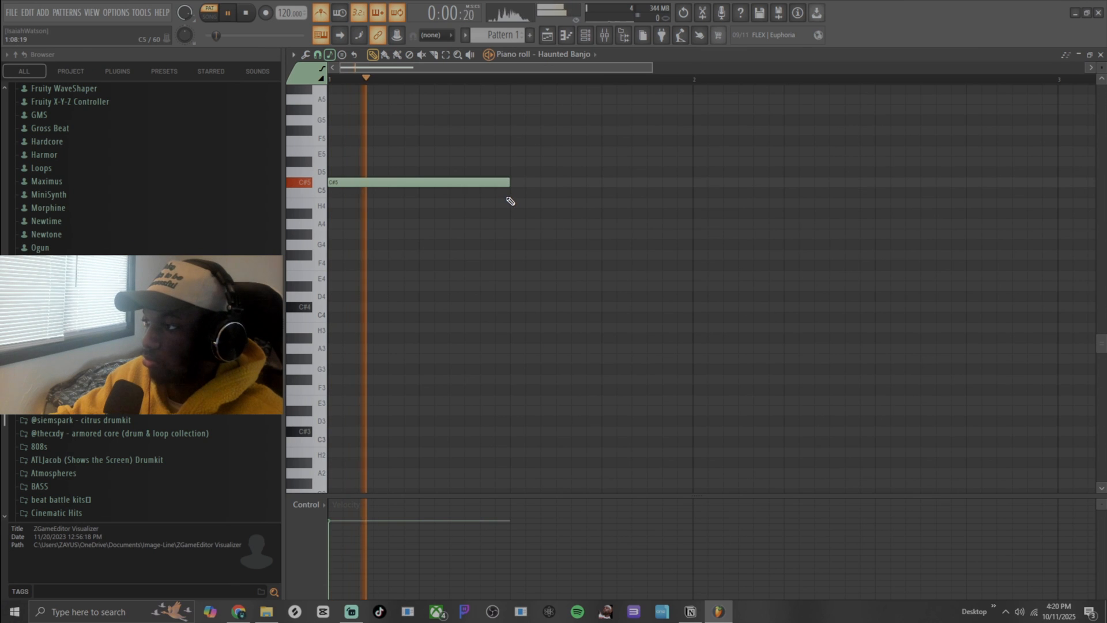
{"action": "left_click", "coordinate": [511, 203]}
{"action": "key", "text": "space"}
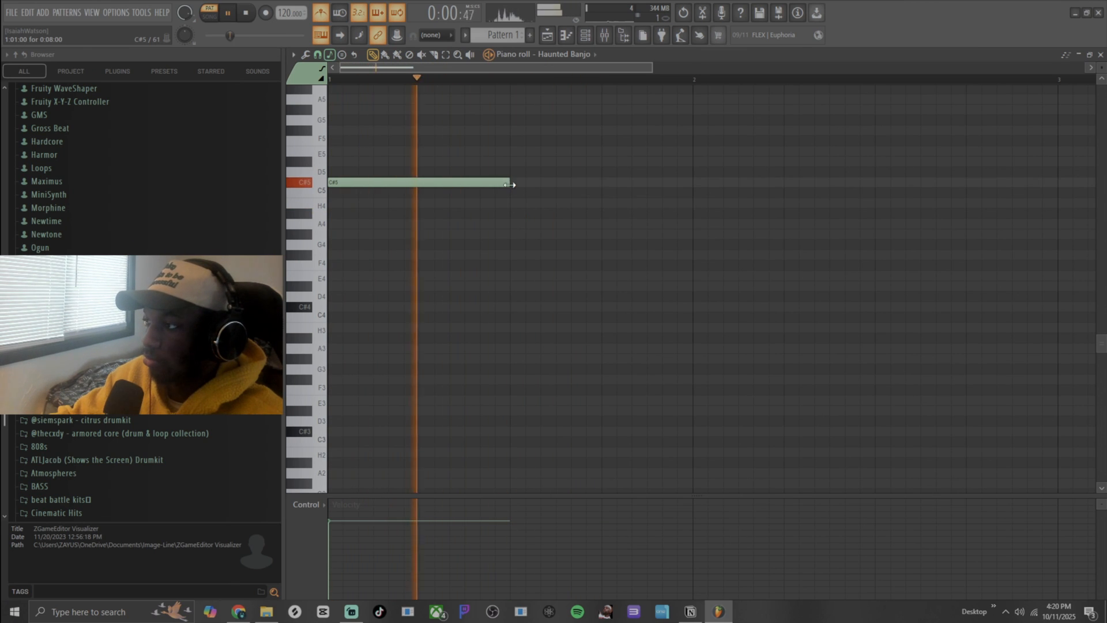
{"action": "left_click_drag", "start_coordinate": [504, 185], "coordinate": [464, 185]}
Step: Try D#5, E5 and F#5 as the second note directly after the C#5, deleting each one
{"action": "left_click", "coordinate": [470, 162]}
{"action": "right_click", "coordinate": [470, 163]}
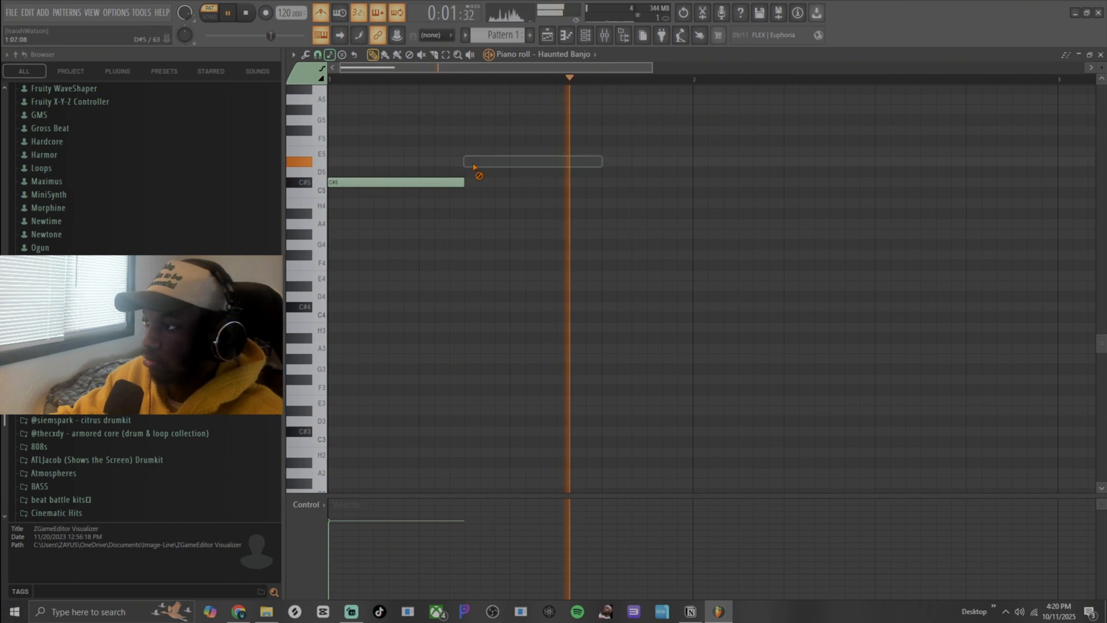
{"action": "left_click", "coordinate": [471, 153]}
{"action": "right_click", "coordinate": [471, 154]}
{"action": "key", "text": "space"}
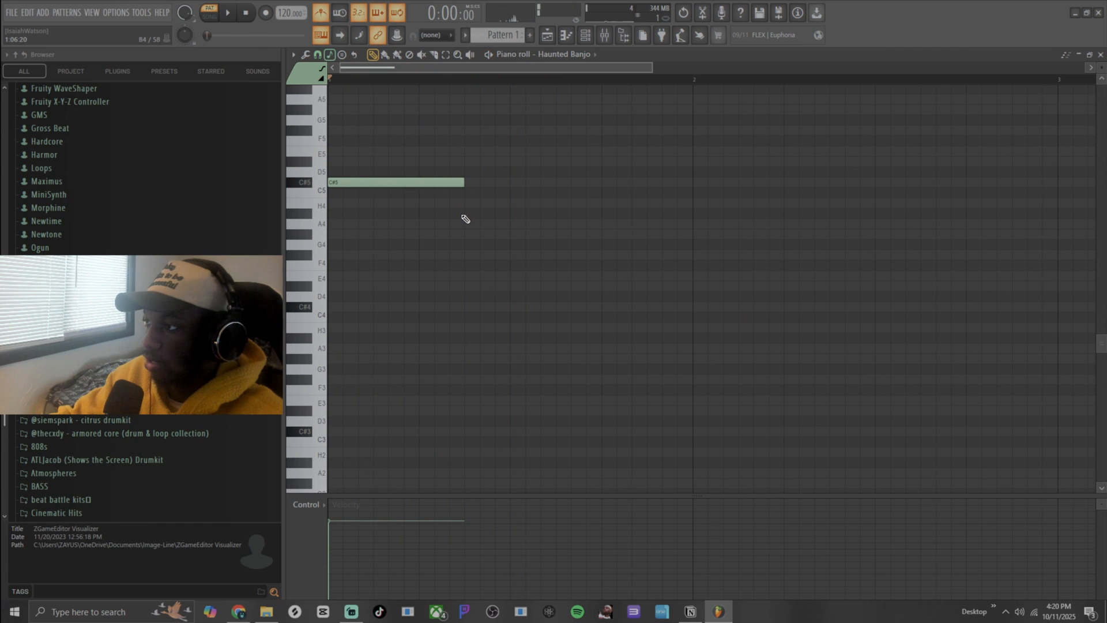
{"action": "scroll", "coordinate": [463, 217], "scroll_direction": "up", "scroll_amount": 3}
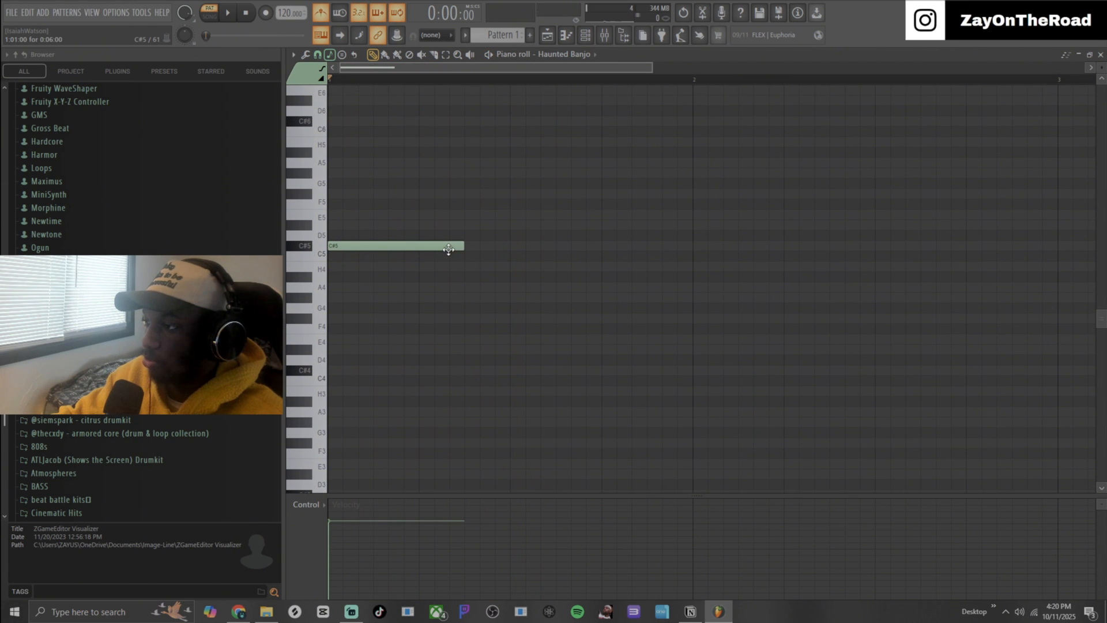
{"action": "key", "text": "space"}
{"action": "left_click", "coordinate": [469, 195]}
{"action": "right_click", "coordinate": [482, 195]}
{"action": "key", "text": "space"}
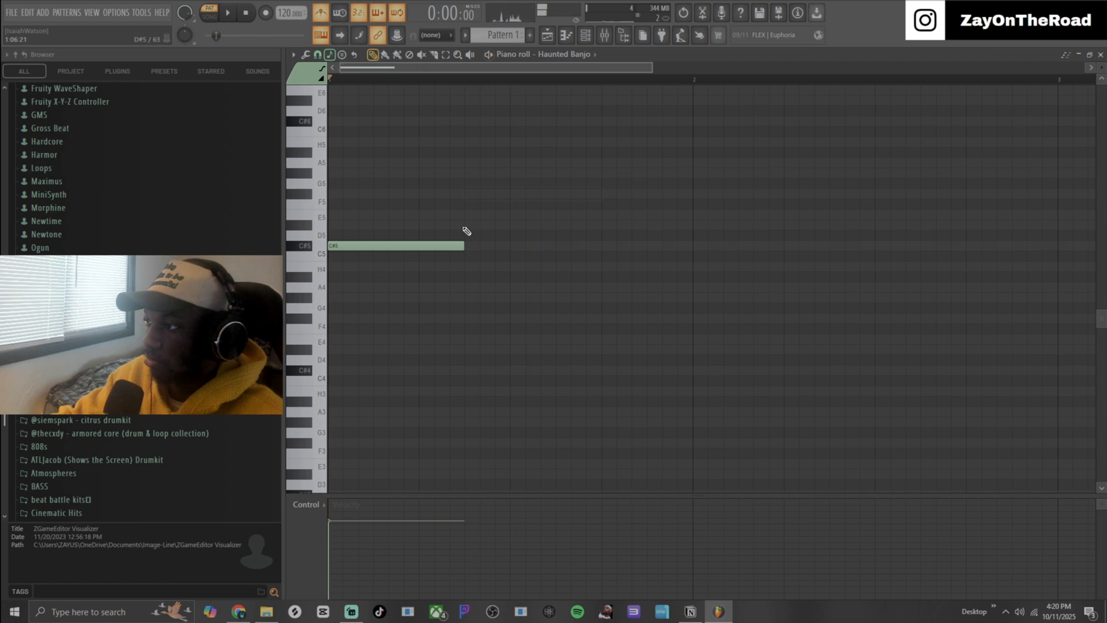
Step: Play the pattern briefly and set the project tempo to 140 BPM
{"action": "key", "text": "space"}
{"action": "scroll", "coordinate": [466, 271], "scroll_direction": "up", "scroll_amount": 1}
{"action": "key", "text": "space"}
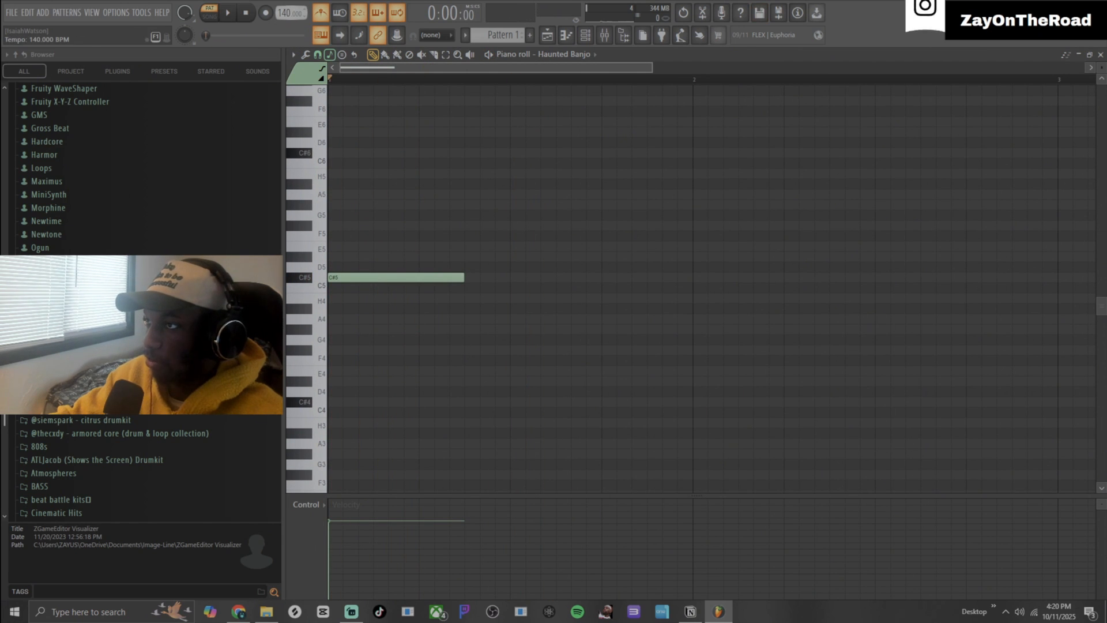
Step: During playback, replace a trial F#5 with a six-step A4 note directly after the C#5
{"action": "key", "text": "space"}
{"action": "left_click", "coordinate": [468, 226]}
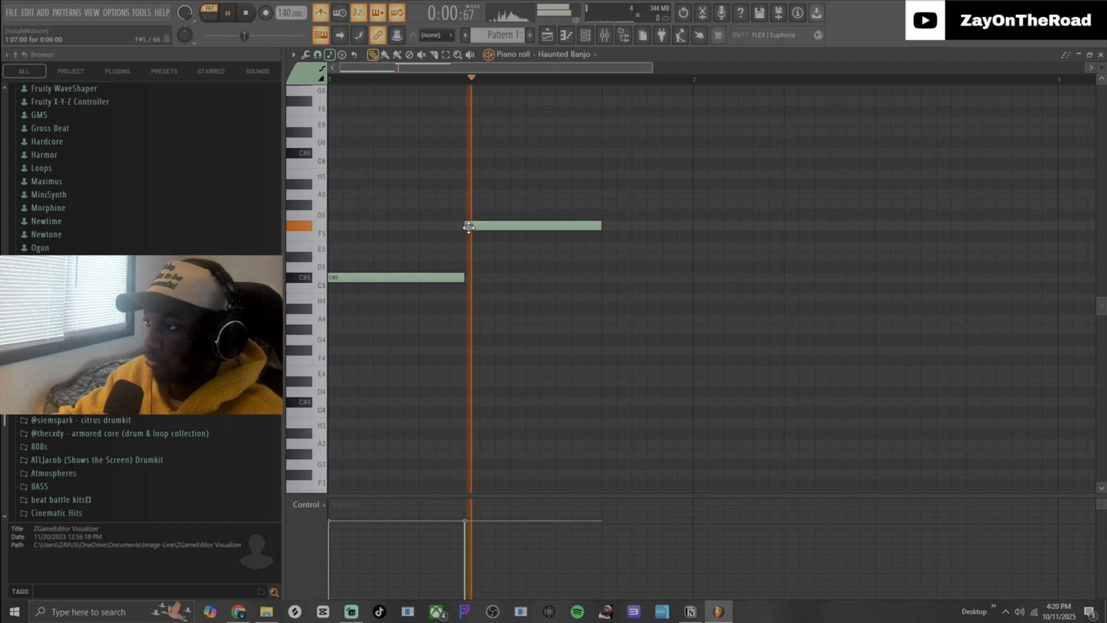
{"action": "right_click", "coordinate": [470, 228]}
{"action": "left_click", "coordinate": [475, 318]}
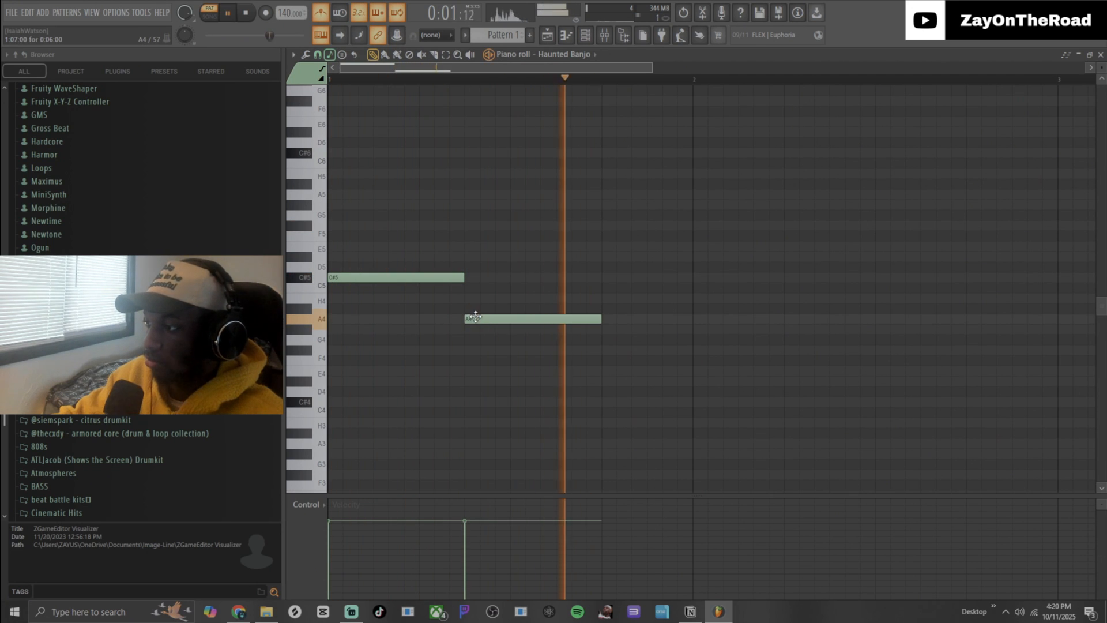
Step: Try E4 and F#4 after the A4 note, delete both, place a six-step G#4 there, and stop playback
{"action": "left_click", "coordinate": [612, 369]}
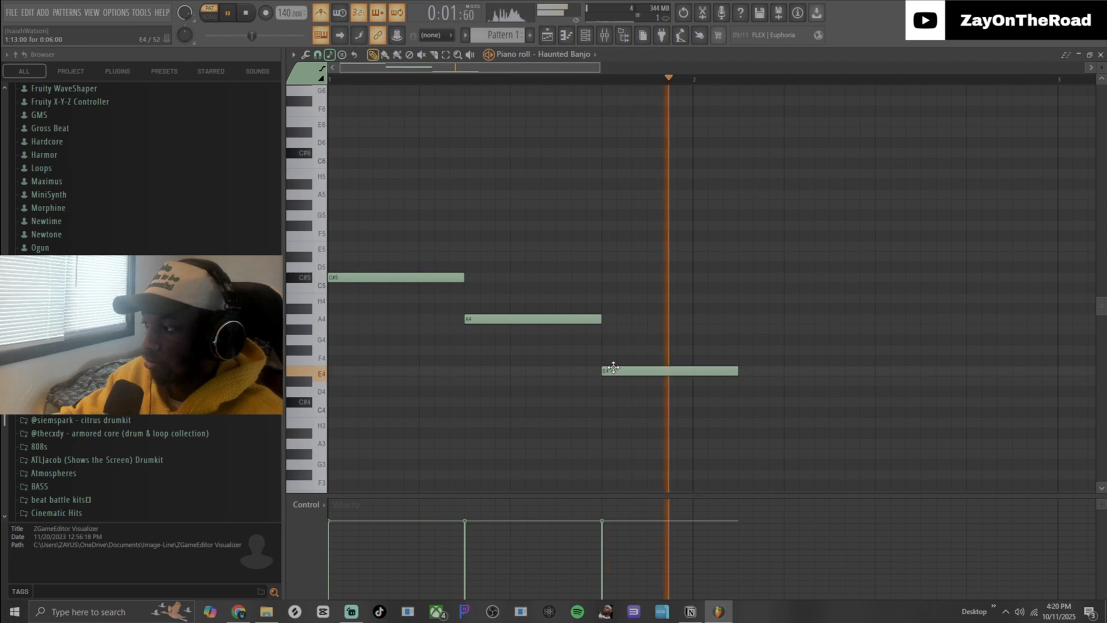
{"action": "right_click", "coordinate": [612, 369]}
{"action": "left_click", "coordinate": [603, 351]}
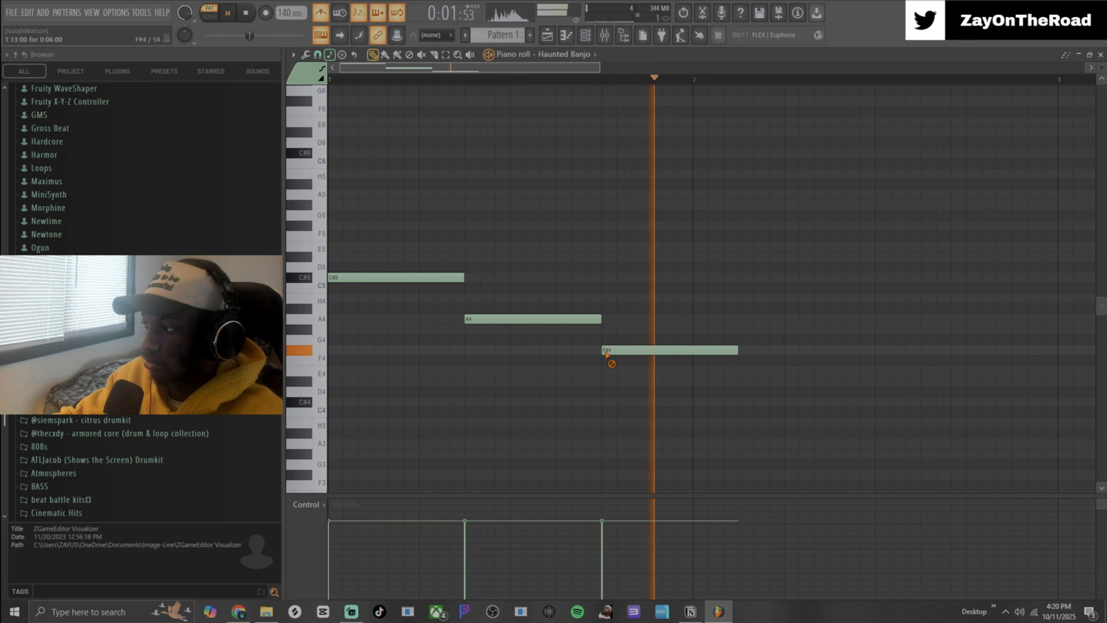
{"action": "right_click", "coordinate": [606, 353]}
{"action": "left_click", "coordinate": [606, 329]}
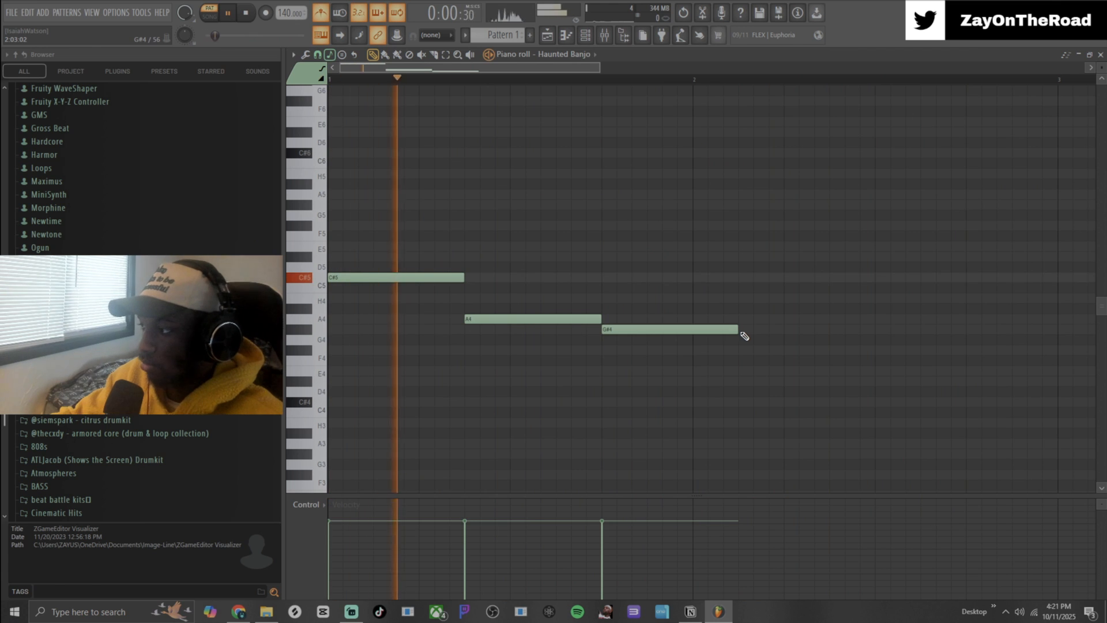
{"action": "key", "text": "space"}
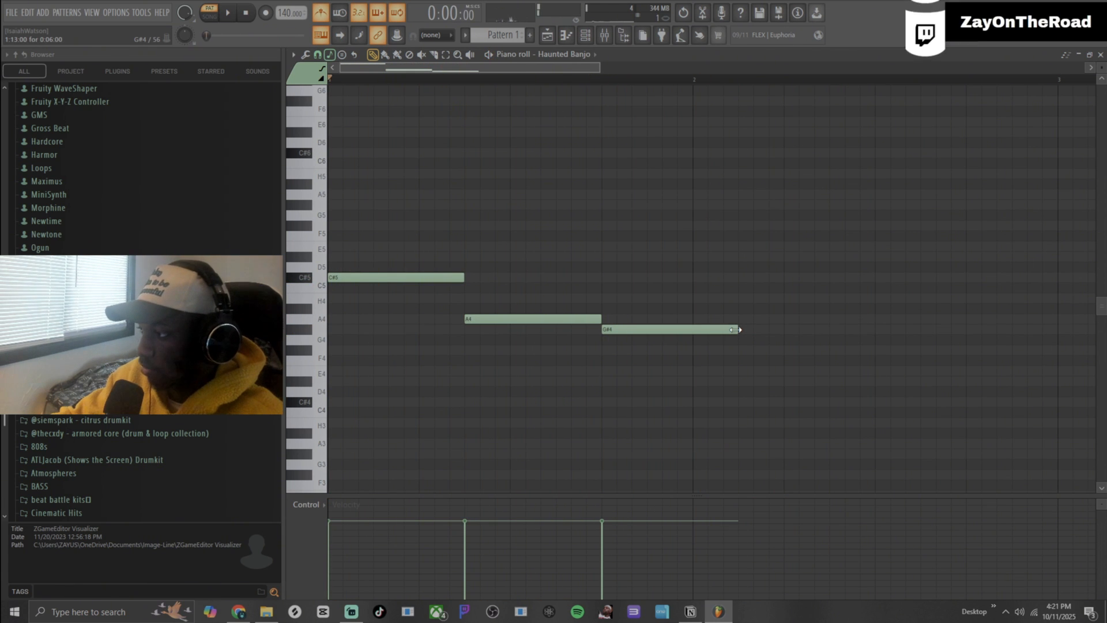
Step: Play back the C#5, A4, G#4 phrase several times to judge how it sounds
{"action": "scroll", "coordinate": [576, 349], "scroll_direction": "down", "scroll_amount": 2}
{"action": "key", "text": "space"}
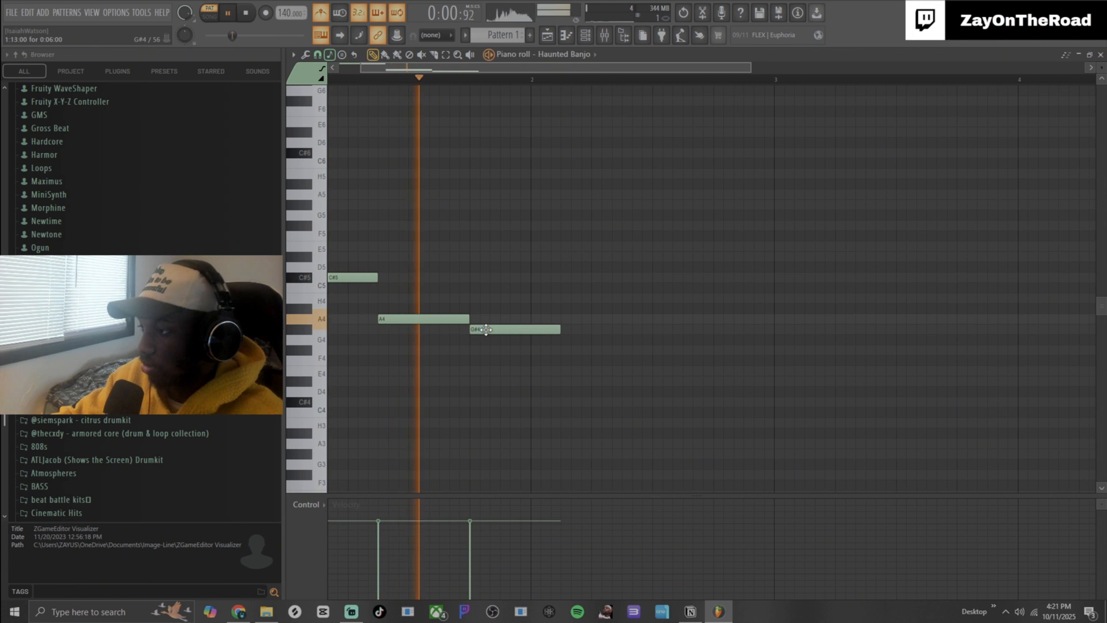
{"action": "key", "text": "space"}
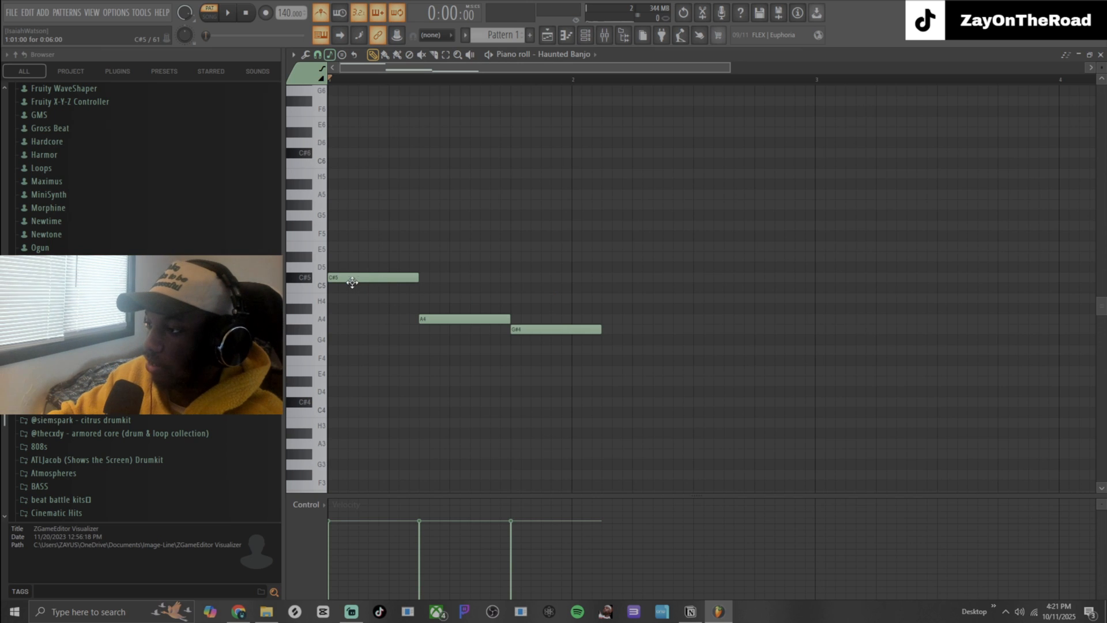
{"action": "key", "text": "space"}
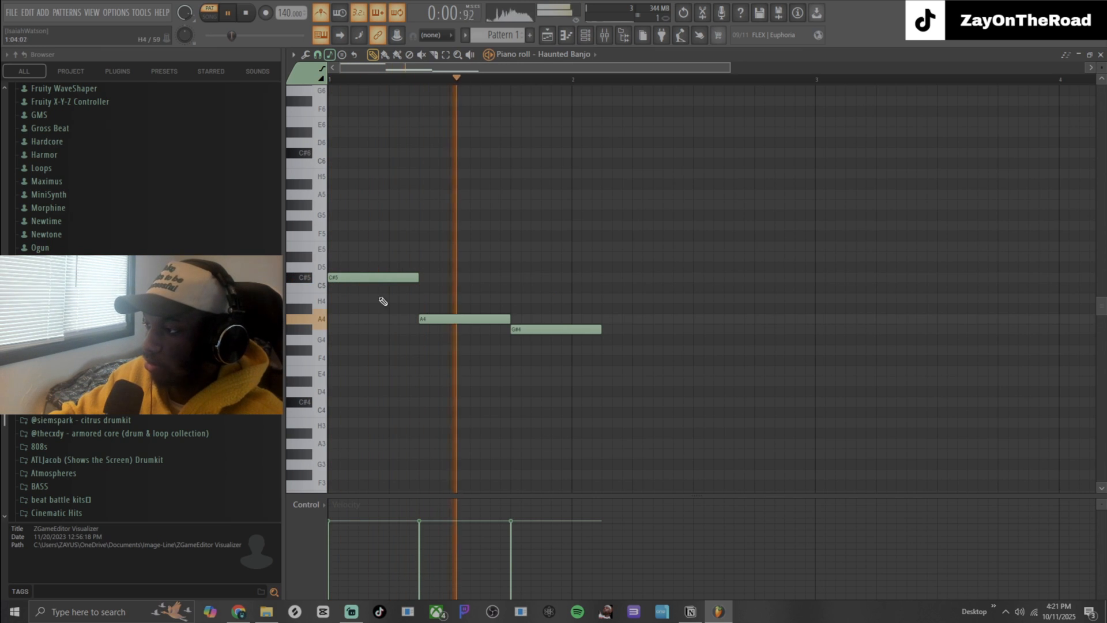
{"action": "key", "text": "space"}
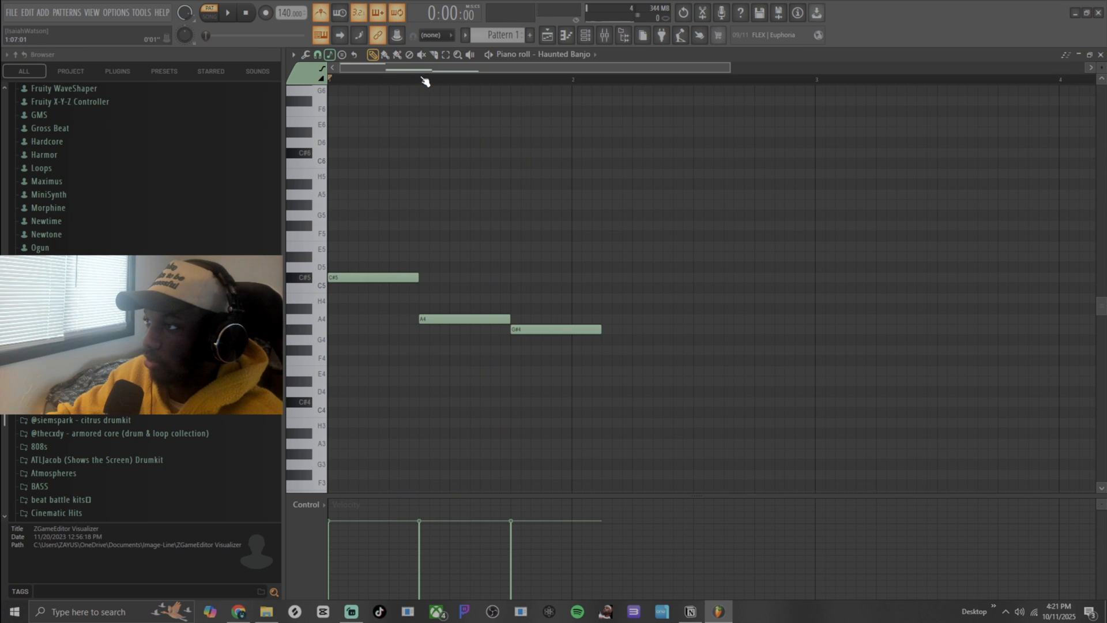
Step: Save the project and transpose the entire three-note phrase up seven semitones so it starts on G#5
{"action": "left_click_drag", "start_coordinate": [425, 81], "coordinate": [421, 145]}
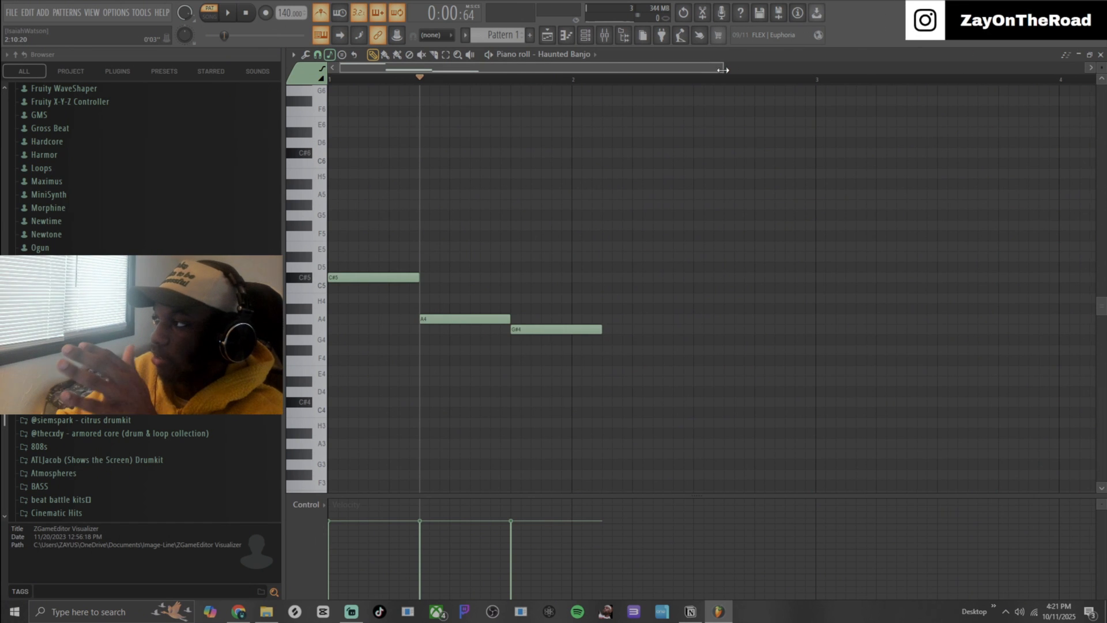
{"action": "left_click_drag", "start_coordinate": [723, 70], "coordinate": [634, 104]}
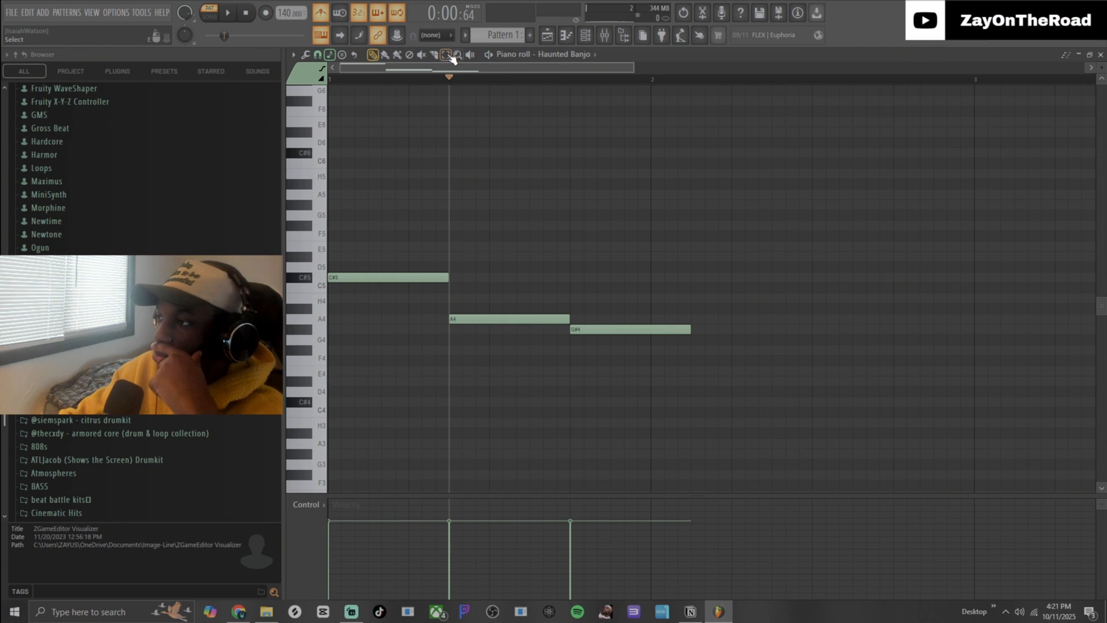
{"action": "left_click_drag", "start_coordinate": [500, 273], "coordinate": [630, 369]}
{"action": "left_click", "coordinate": [478, 278]}
{"action": "left_click_drag", "start_coordinate": [309, 219], "coordinate": [520, 345]}
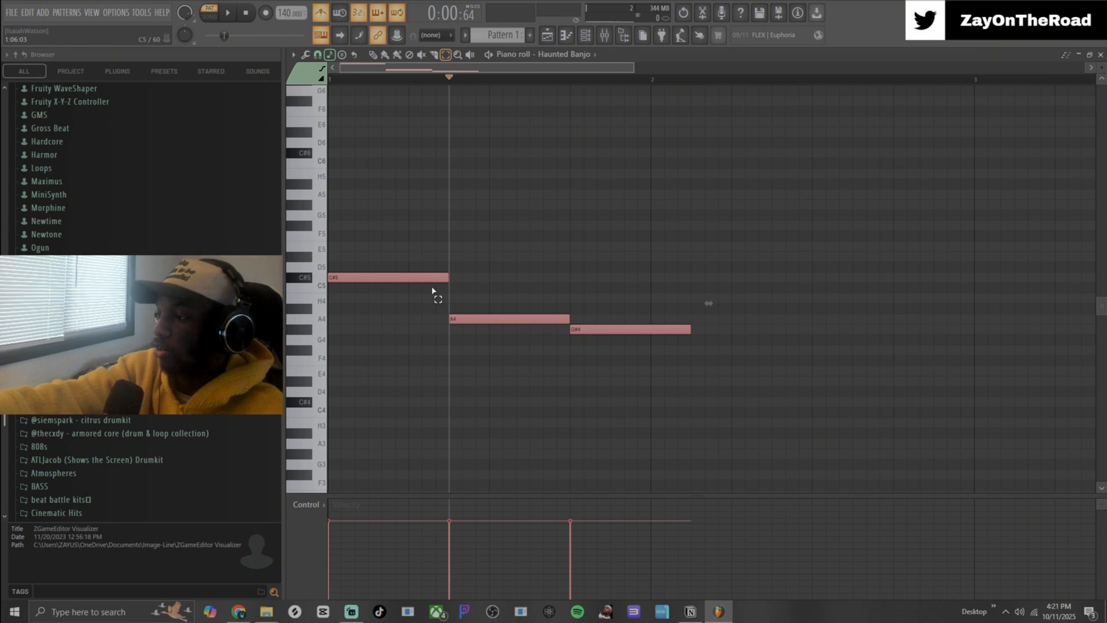
{"action": "key", "text": "ctrl+s"}
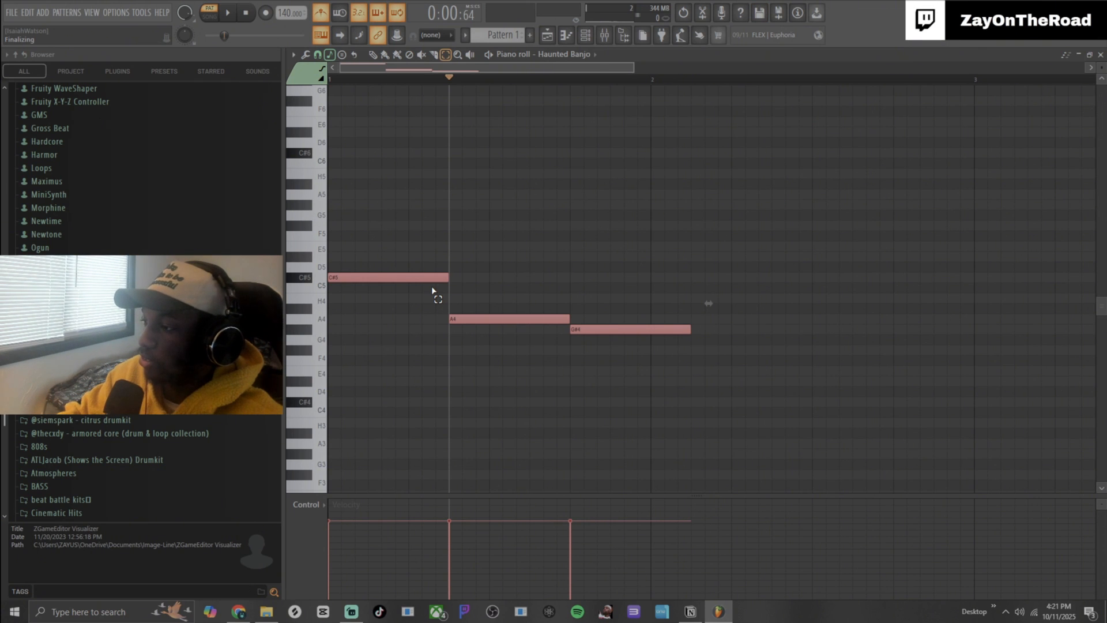
{"action": "key", "text": "Up"}
{"action": "key", "text": "Up"}
{"action": "key", "text": "Up"}
{"action": "key", "text": "Up"}
{"action": "key", "text": "Up"}
{"action": "key", "text": "Up"}
{"action": "key", "text": "Up"}
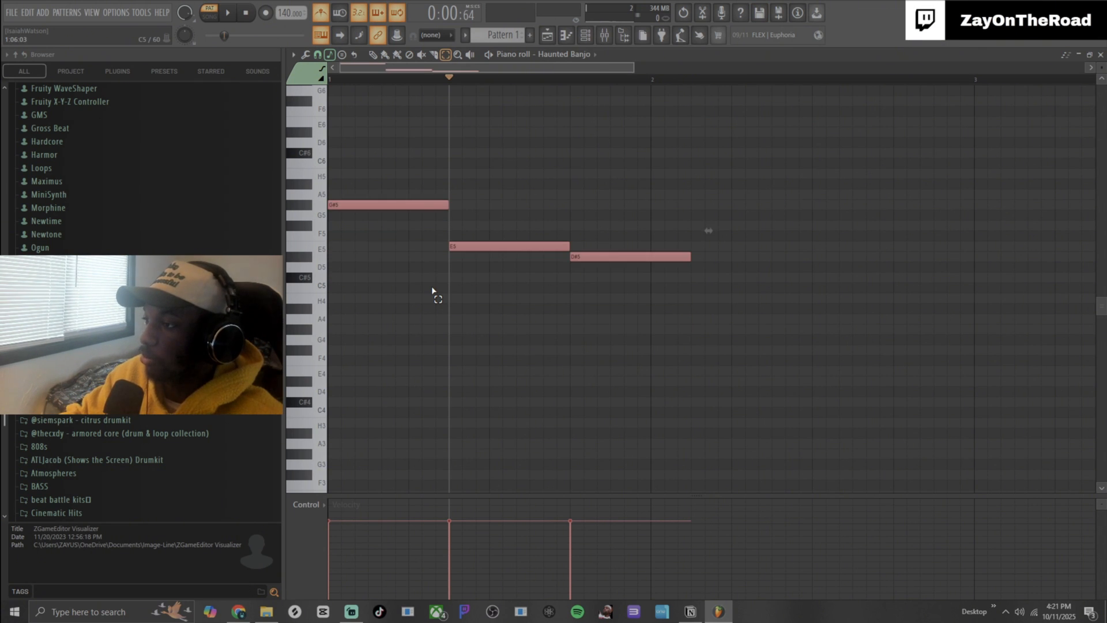
{"action": "left_click", "coordinate": [435, 287]}
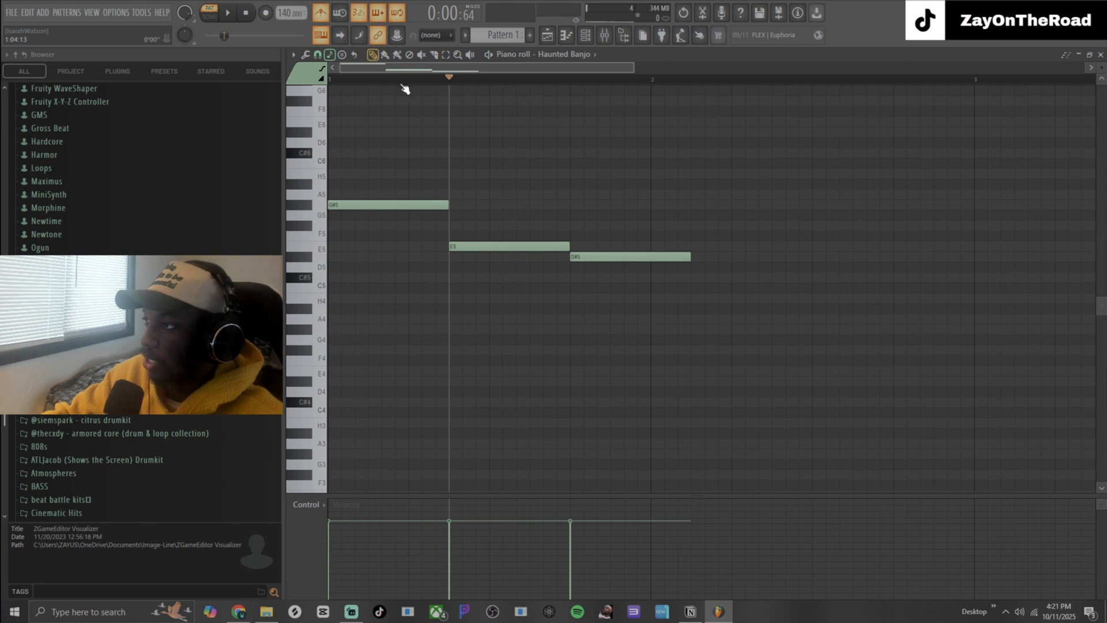
Step: Play back the transposed phrase, lengthen its last note, D#5, to 14 steps, and play the phrase again
{"action": "key", "text": "space"}
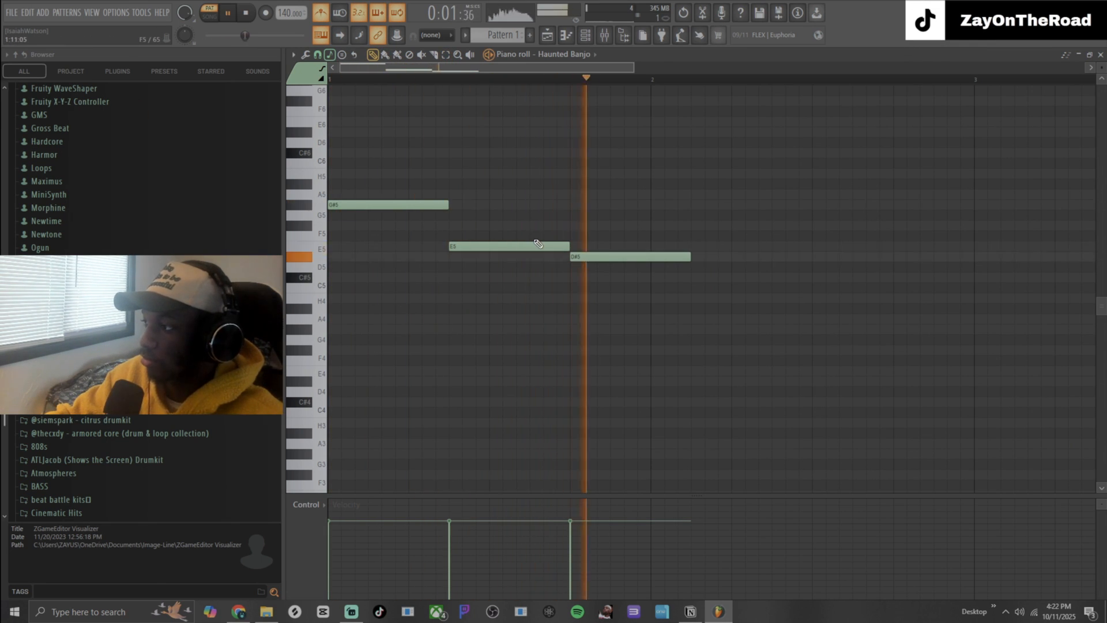
{"action": "key", "text": "space"}
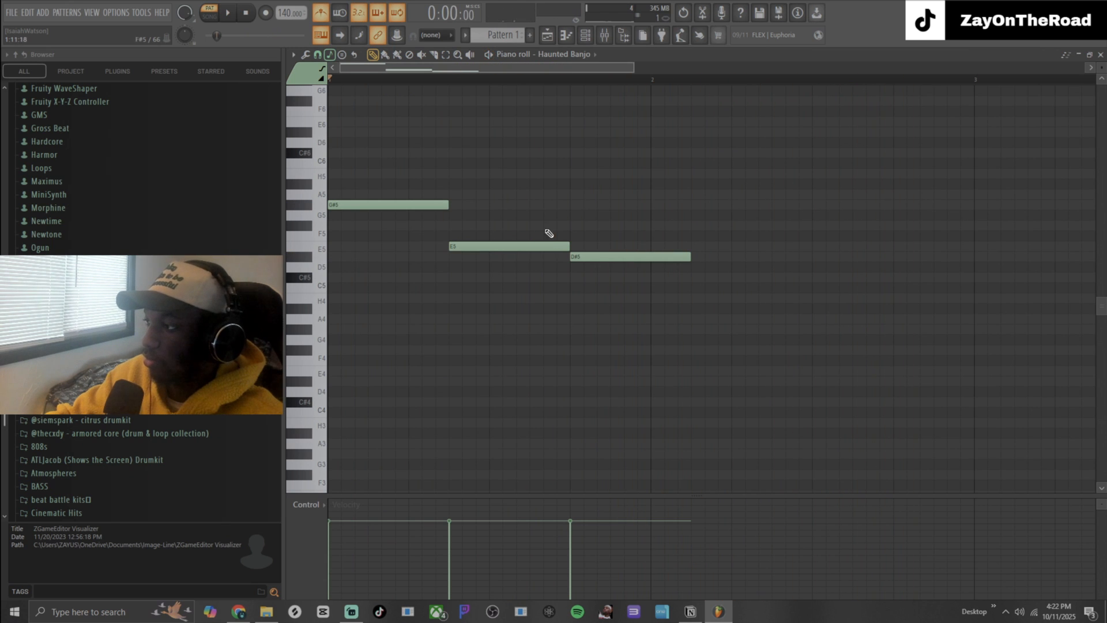
{"action": "scroll", "coordinate": [488, 162], "scroll_direction": "down", "scroll_amount": 4}
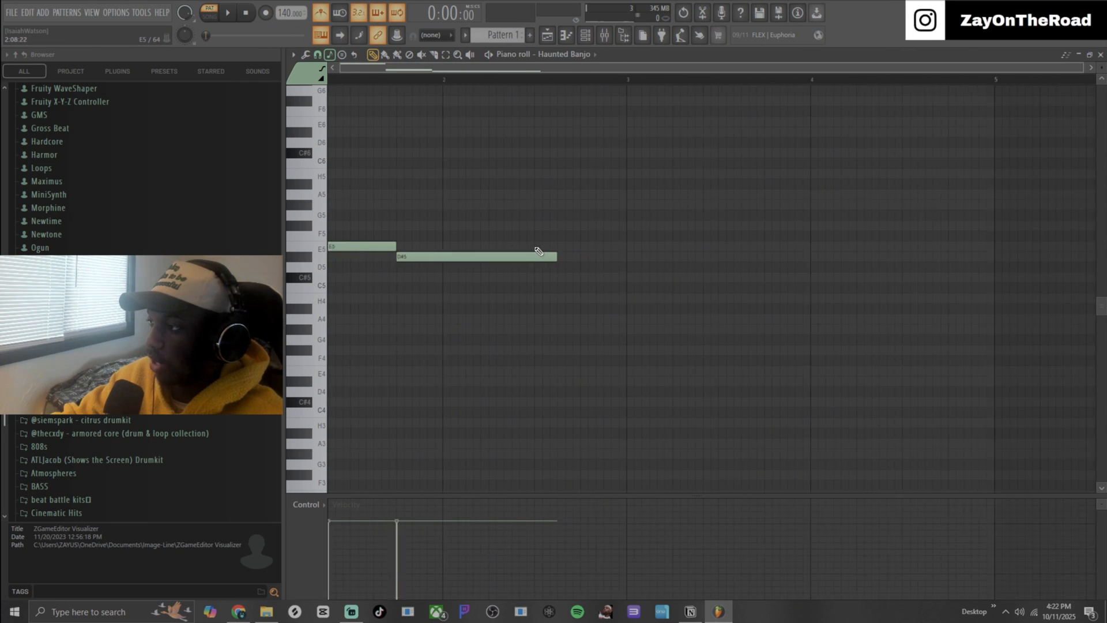
{"action": "scroll", "coordinate": [521, 65], "scroll_direction": "up", "scroll_amount": 2}
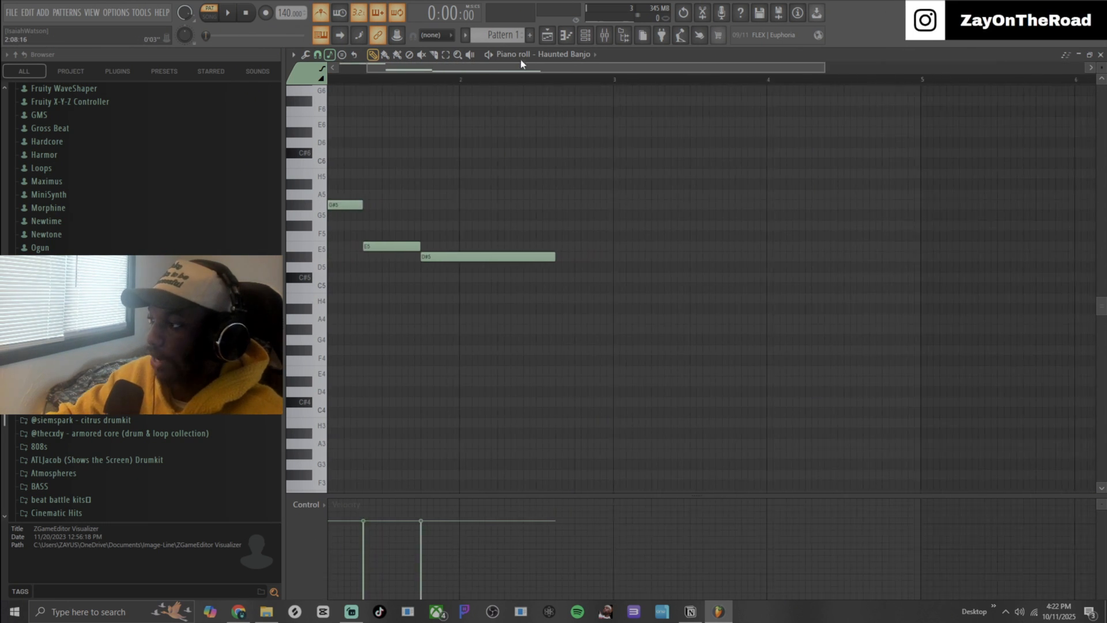
{"action": "scroll", "coordinate": [613, 184], "scroll_direction": "up", "scroll_amount": 3}
{"action": "scroll", "coordinate": [561, 113], "scroll_direction": "down", "scroll_amount": 5}
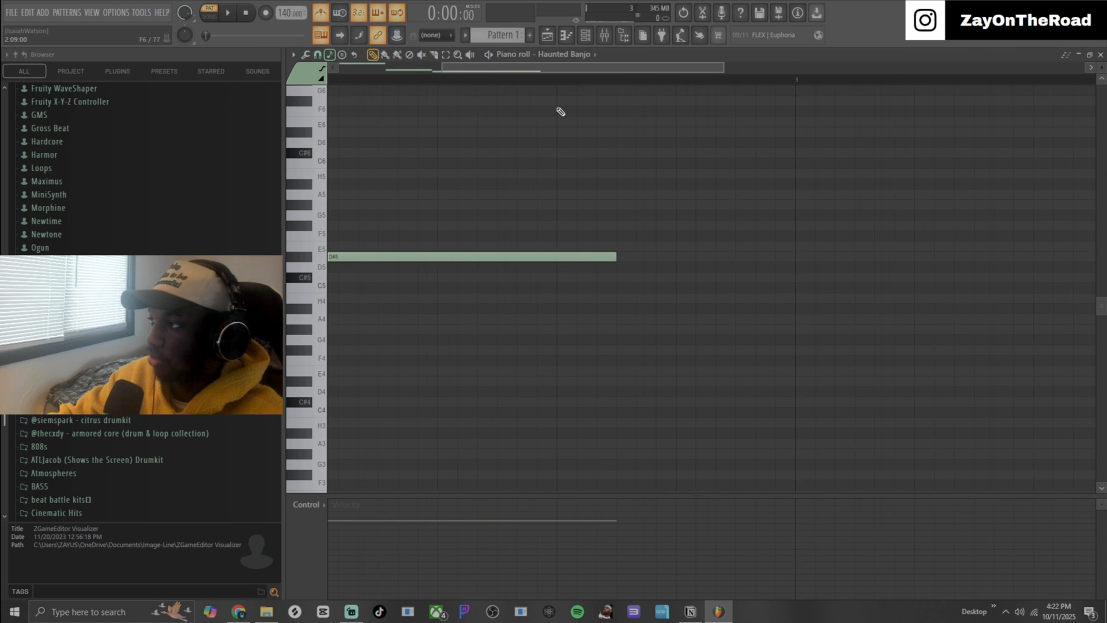
{"action": "scroll", "coordinate": [513, 110], "scroll_direction": "up", "scroll_amount": 3}
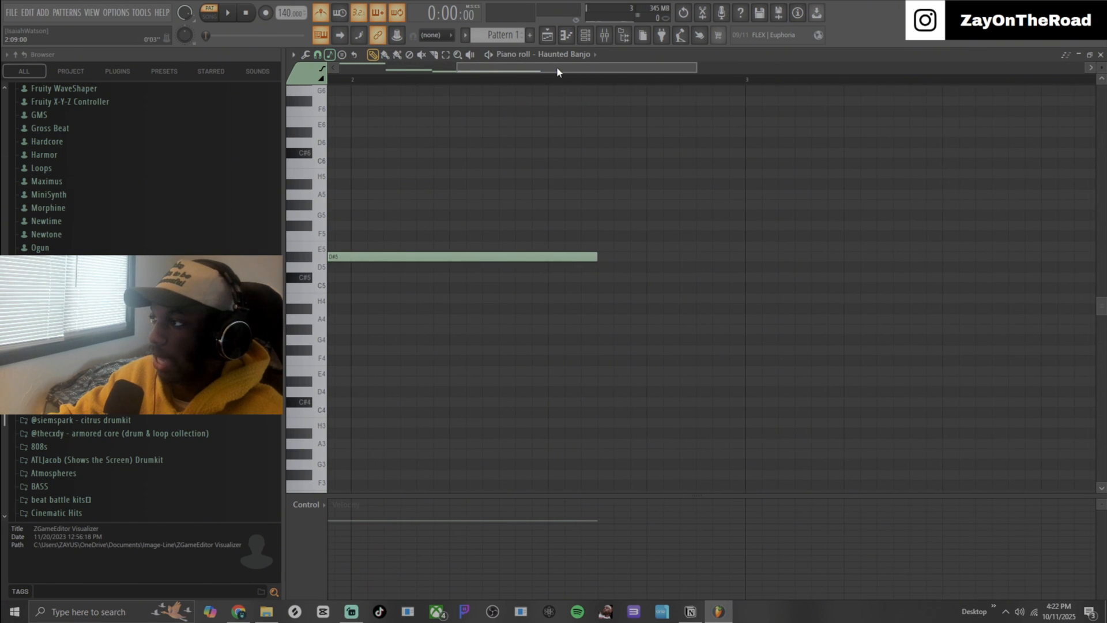
{"action": "left_click_drag", "start_coordinate": [556, 68], "coordinate": [275, 120]}
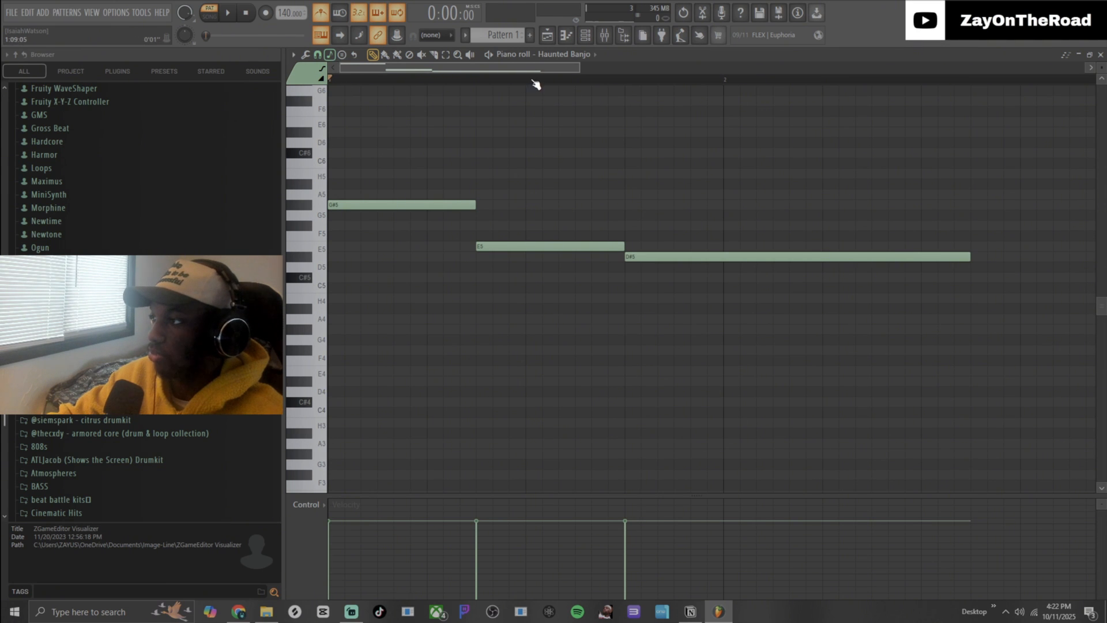
{"action": "scroll", "coordinate": [519, 103], "scroll_direction": "down", "scroll_amount": 4}
{"action": "key", "text": "space"}
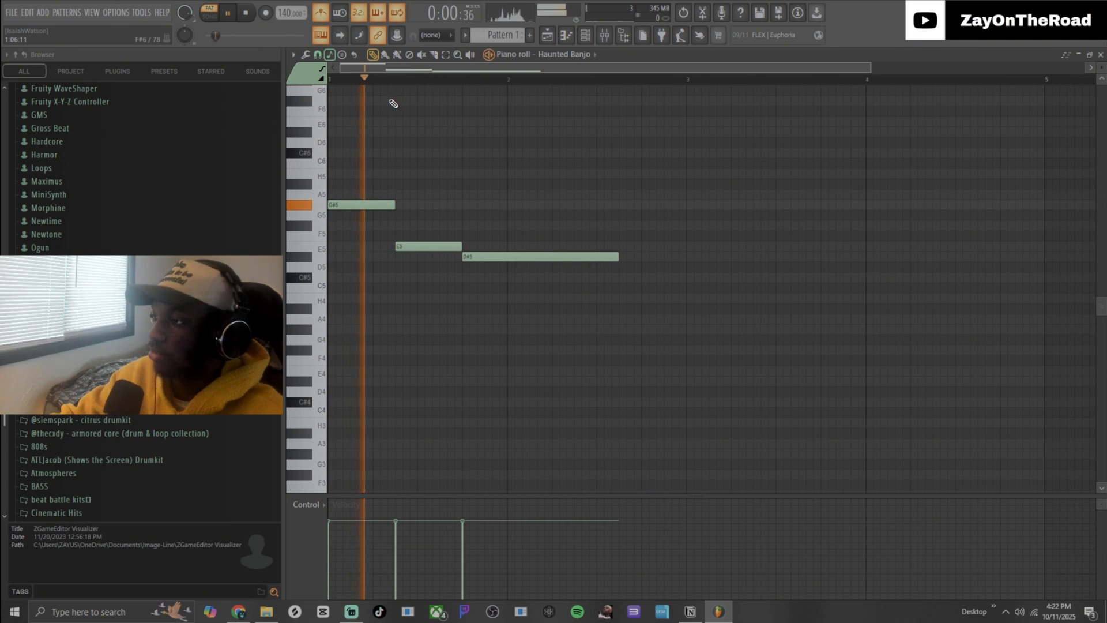
{"action": "key", "text": "space"}
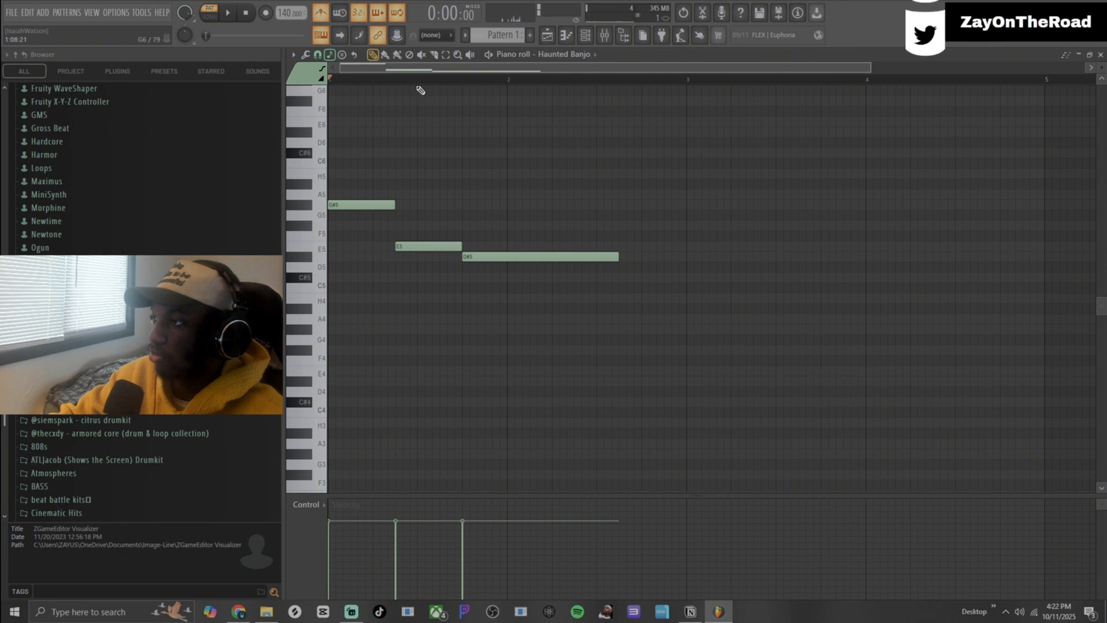
Step: Duplicate the one-bar Pierre Clap hit seven times so that a clap falls in each of eight bars
{"action": "scroll", "coordinate": [420, 90], "scroll_direction": "up", "scroll_amount": 3}
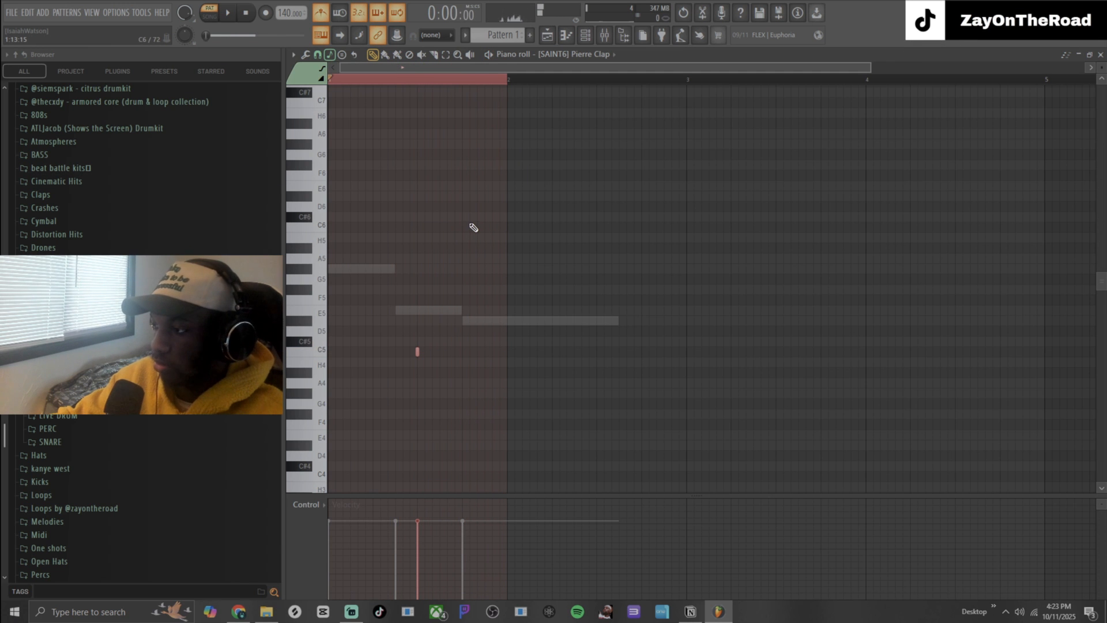
{"action": "key", "text": "ctrl+b"}
{"action": "key", "text": "ctrl+b"}
{"action": "key", "text": "ctrl+b"}
{"action": "key", "text": "ctrl+b"}
{"action": "key", "text": "ctrl+b"}
{"action": "key", "text": "ctrl+b"}
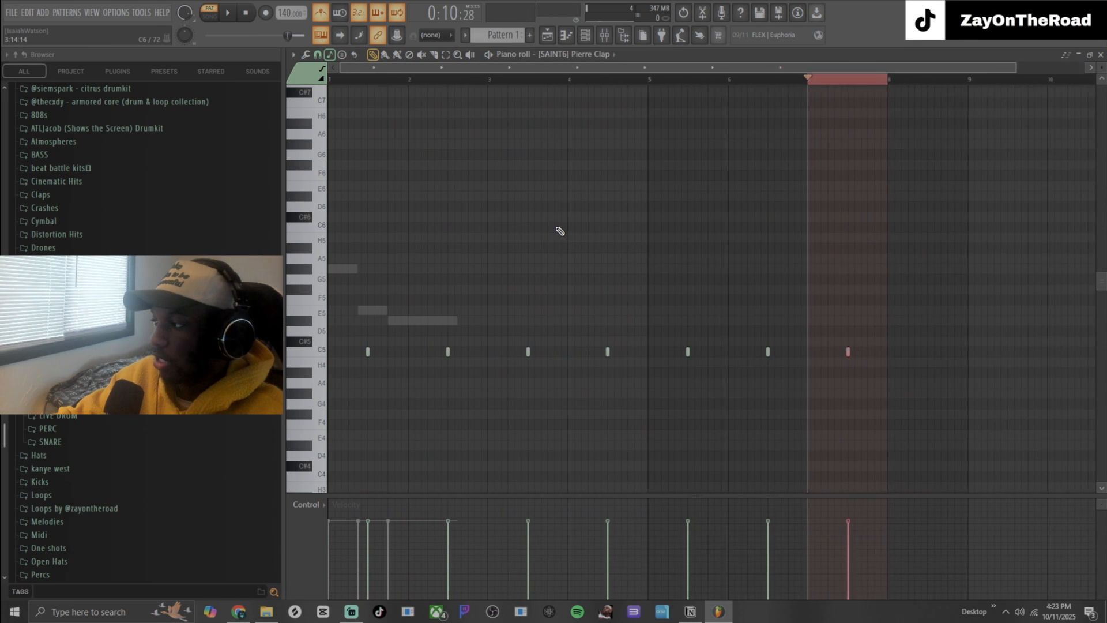
{"action": "key", "text": "ctrl+b"}
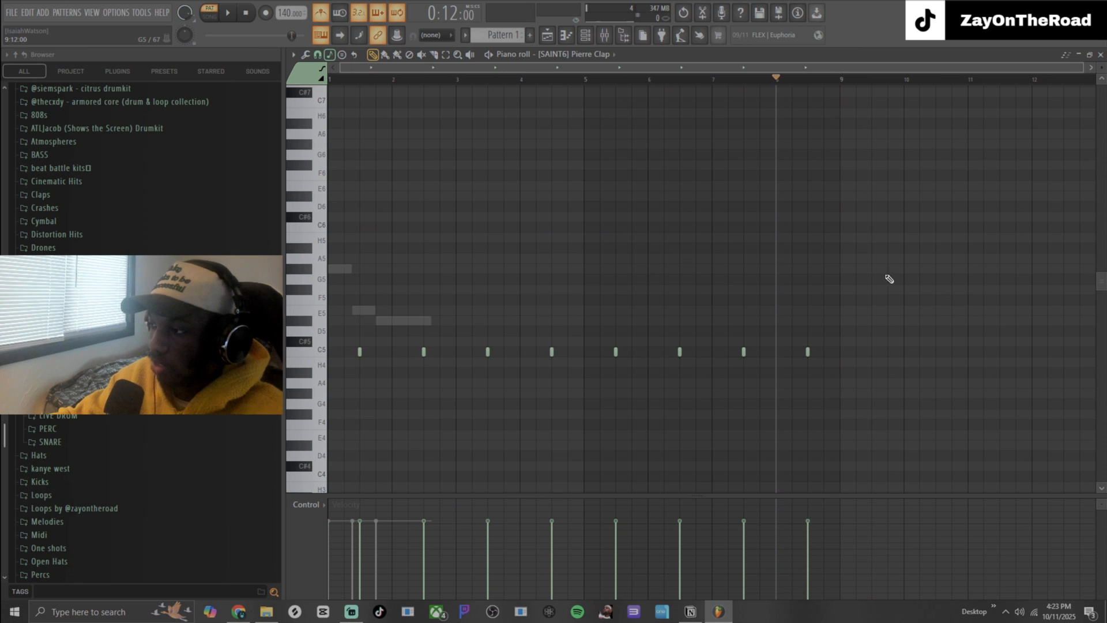
{"action": "key", "text": "space"}
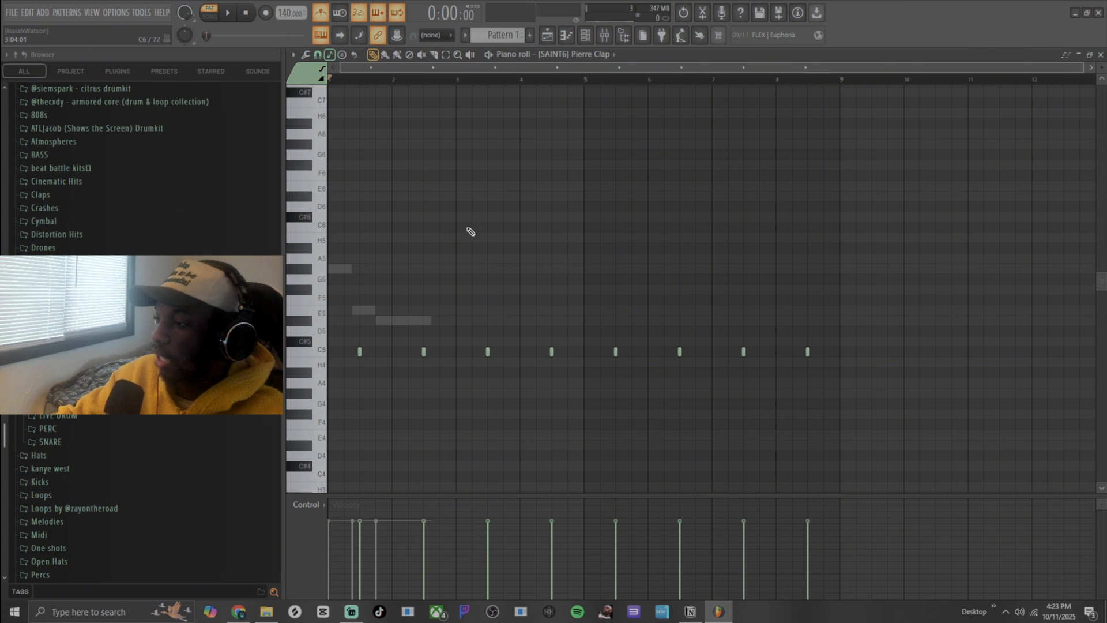
Step: Return to the channel rack, reopen the Pierre Clap channel's piano roll, and start playback
{"action": "left_click", "coordinate": [1101, 55]}
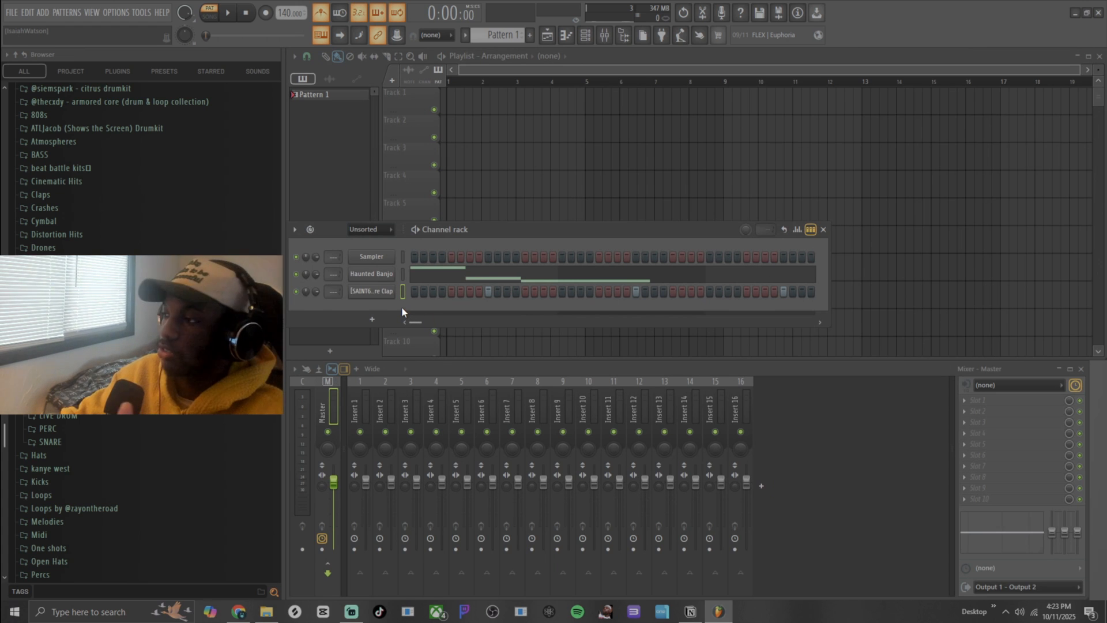
{"action": "right_click", "coordinate": [393, 290]}
{"action": "left_click", "coordinate": [414, 292]}
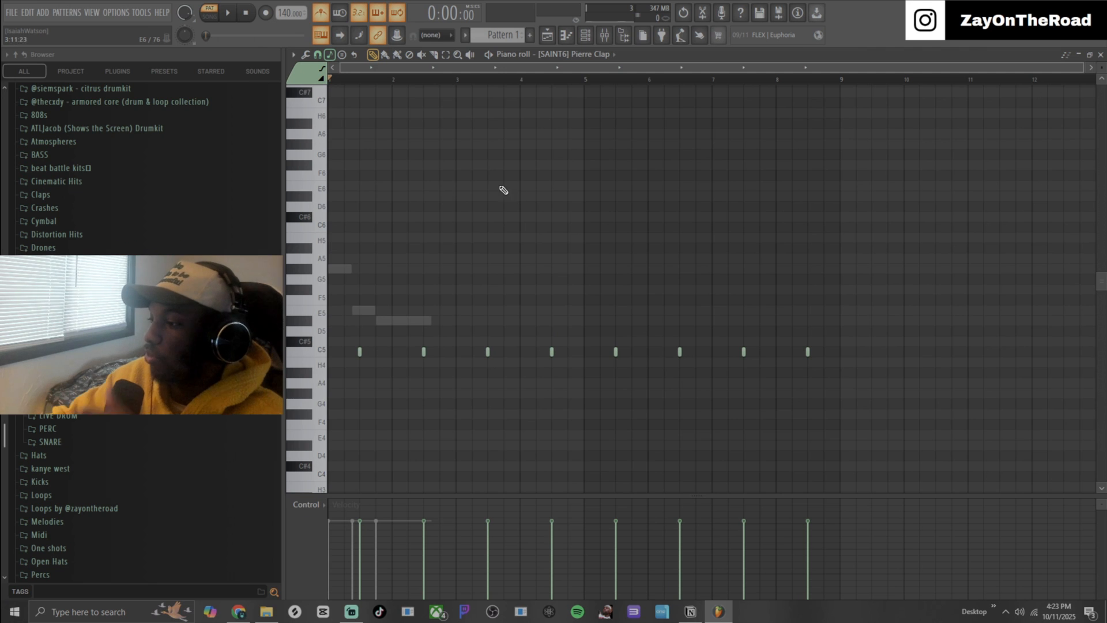
{"action": "key", "text": "space"}
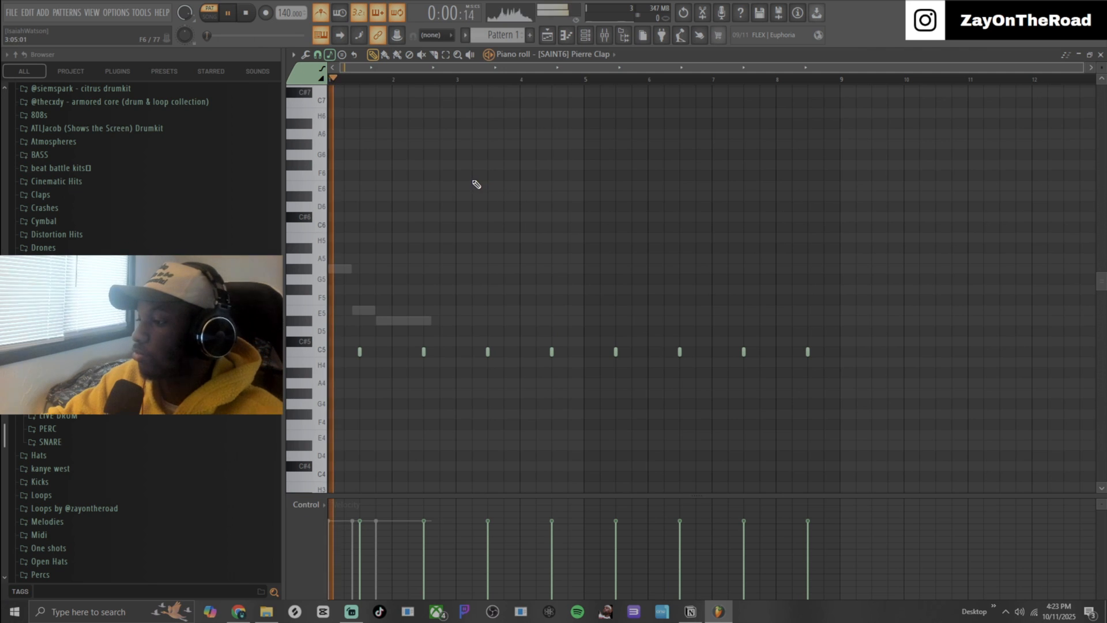
Step: Open the Haunted Banjo channel's piano roll and play the melody against the claps twice
{"action": "left_click", "coordinate": [587, 37]}
{"action": "right_click", "coordinate": [390, 273]}
{"action": "left_click", "coordinate": [402, 273]}
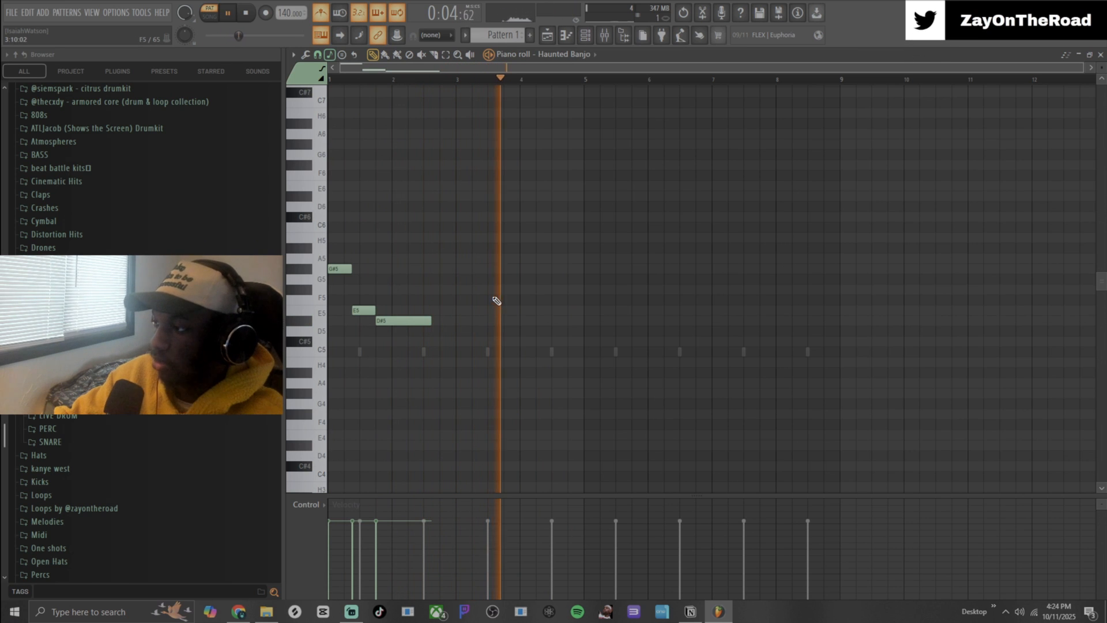
{"action": "key", "text": "space"}
{"action": "key", "text": "space"}
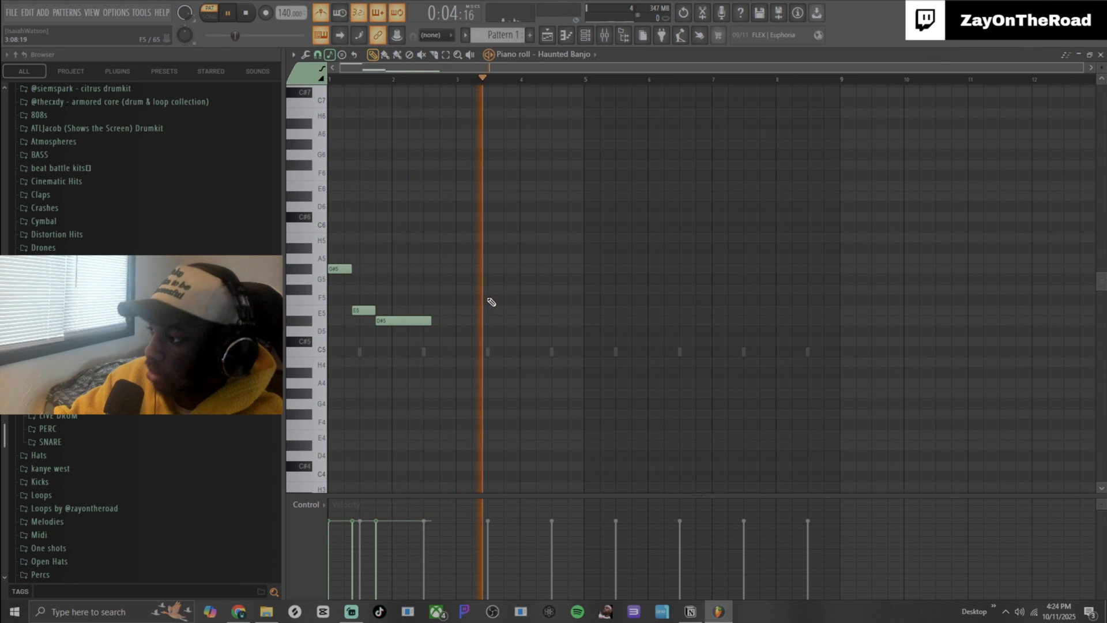
{"action": "key", "text": "space"}
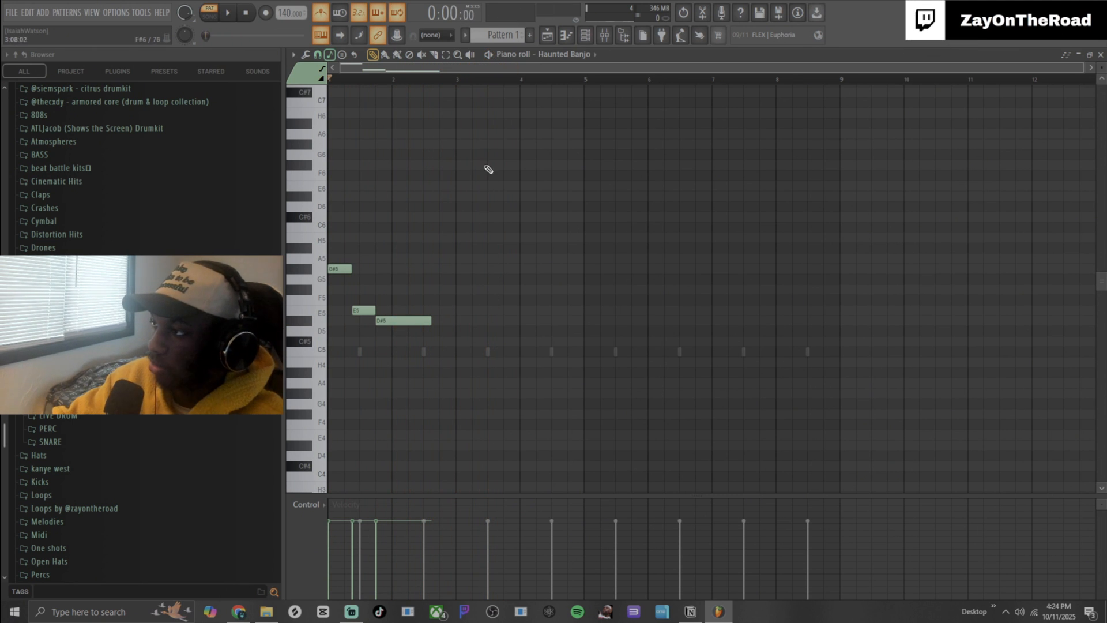
Step: Try an E5 note of about seven steps just after the bar 3 clap, then delete it while playing the pattern
{"action": "left_click", "coordinate": [493, 312]}
{"action": "right_click", "coordinate": [492, 309]}
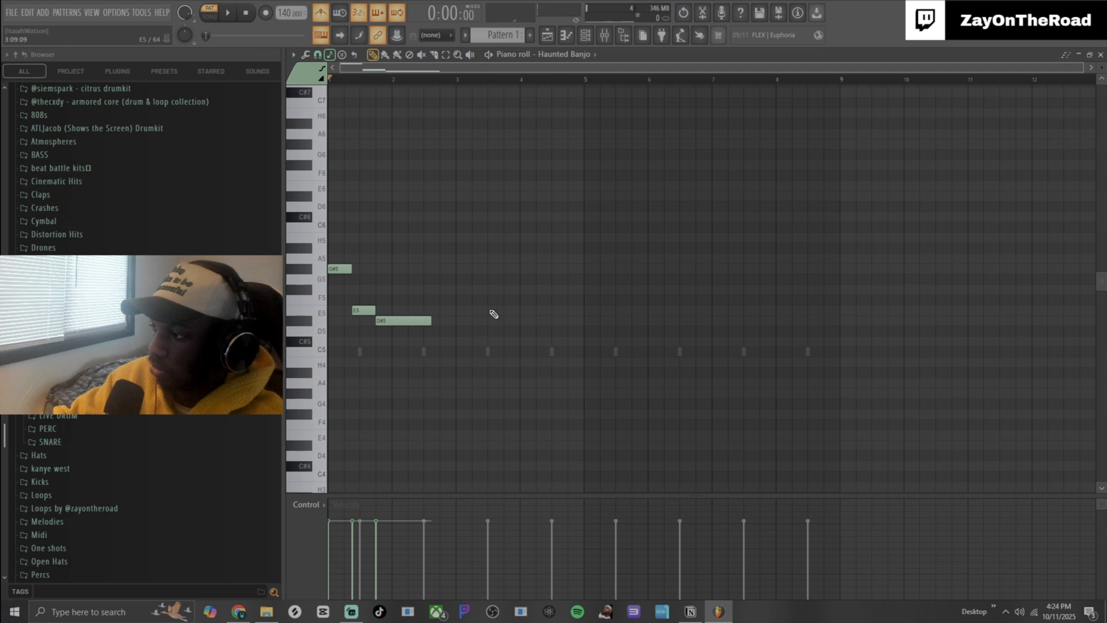
{"action": "left_click", "coordinate": [494, 310]}
{"action": "left_click_drag", "start_coordinate": [515, 318], "coordinate": [518, 317]}
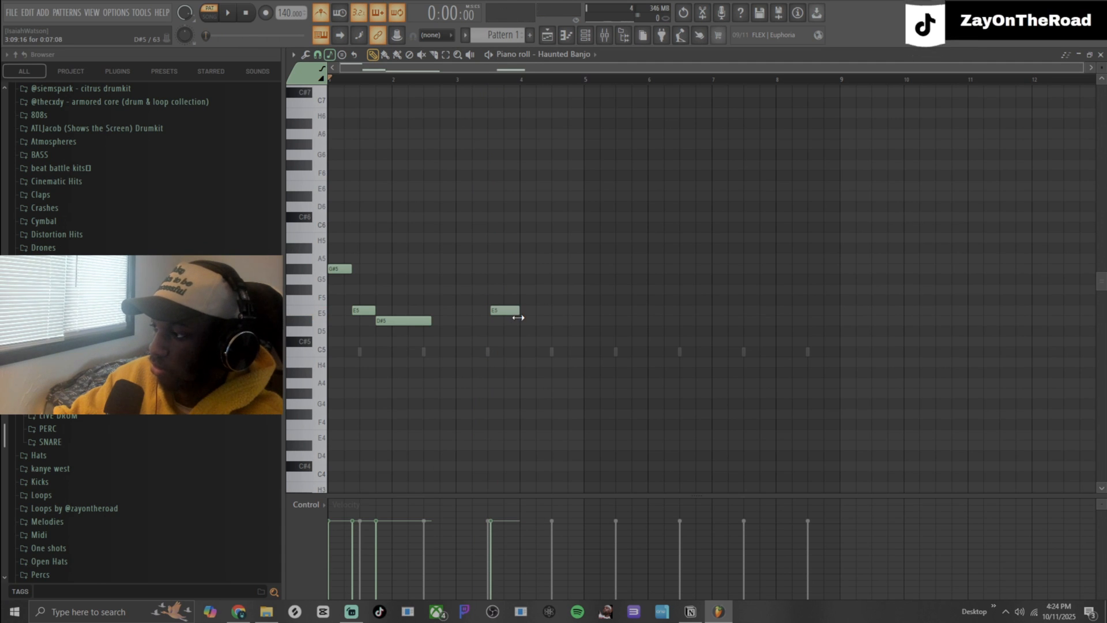
{"action": "scroll", "coordinate": [488, 324], "scroll_direction": "up", "scroll_amount": 5}
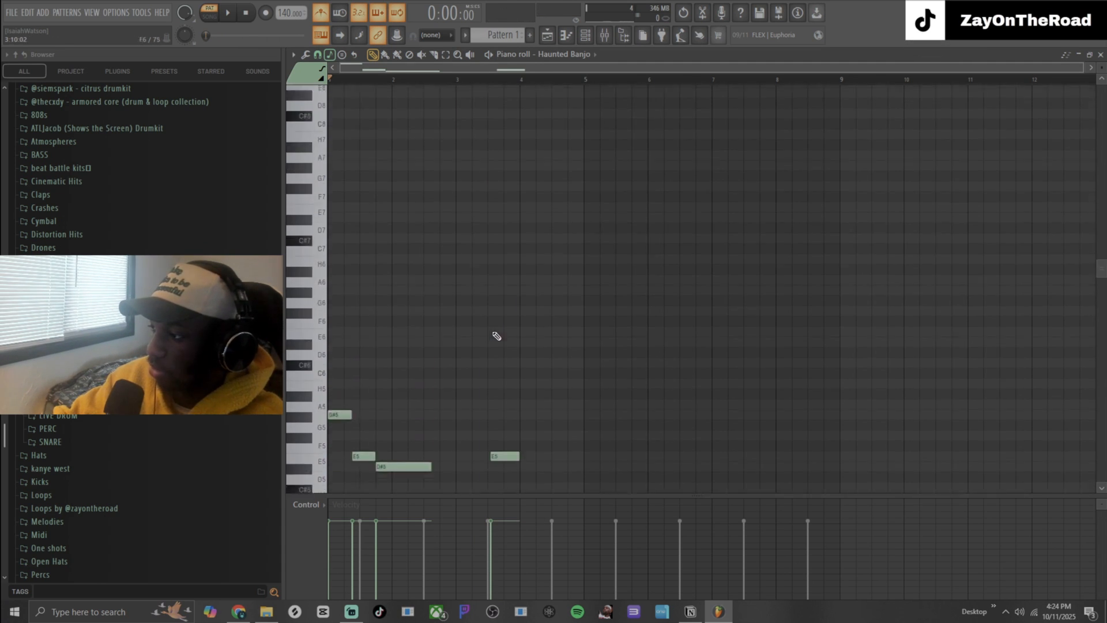
{"action": "scroll", "coordinate": [497, 336], "scroll_direction": "down", "scroll_amount": 4}
{"action": "key", "text": "space"}
{"action": "right_click", "coordinate": [505, 344]}
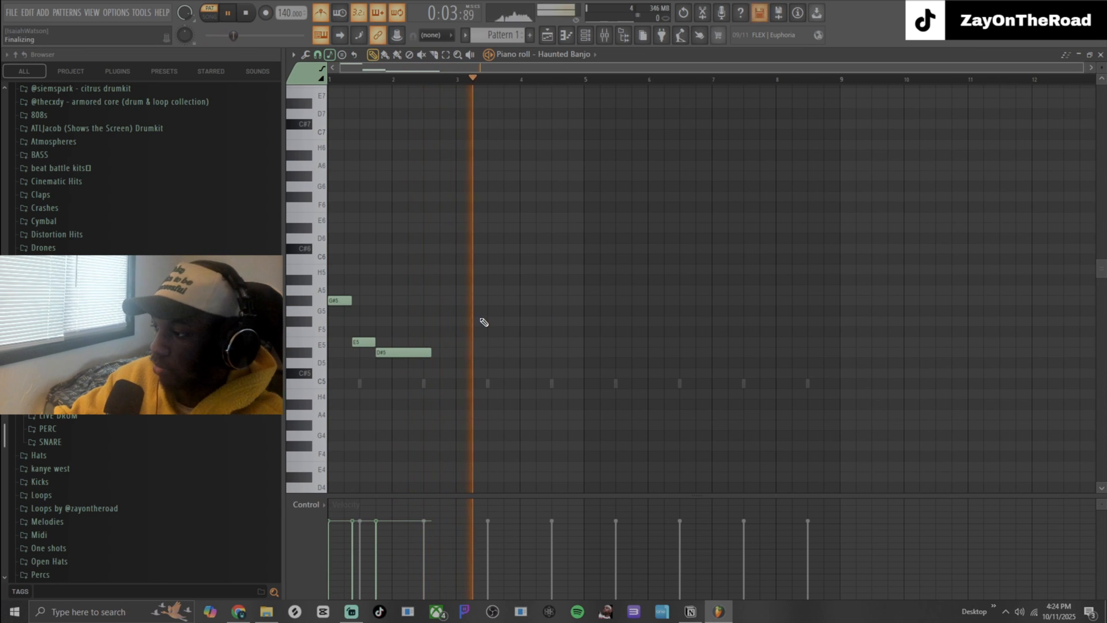
{"action": "key", "text": "space"}
Step: Try a short E5 on the bar 3 clap, testing F#5 and D#5 directly after it, and remove the trial notes
{"action": "scroll", "coordinate": [489, 351], "scroll_direction": "up", "scroll_amount": 3}
{"action": "scroll", "coordinate": [487, 345], "scroll_direction": "down", "scroll_amount": 2}
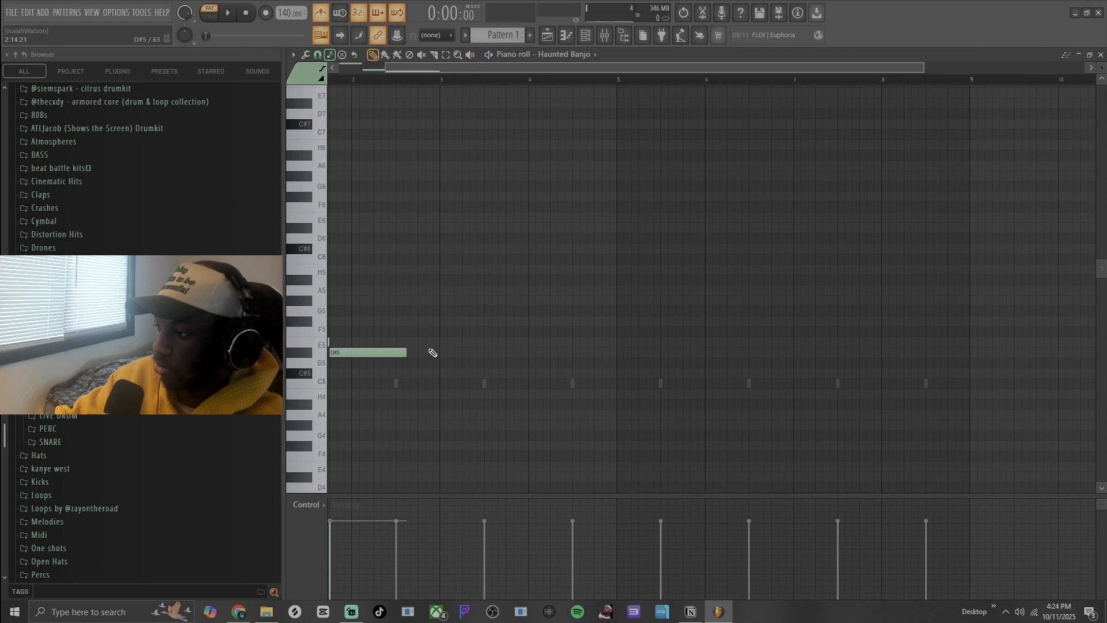
{"action": "left_click", "coordinate": [484, 343]}
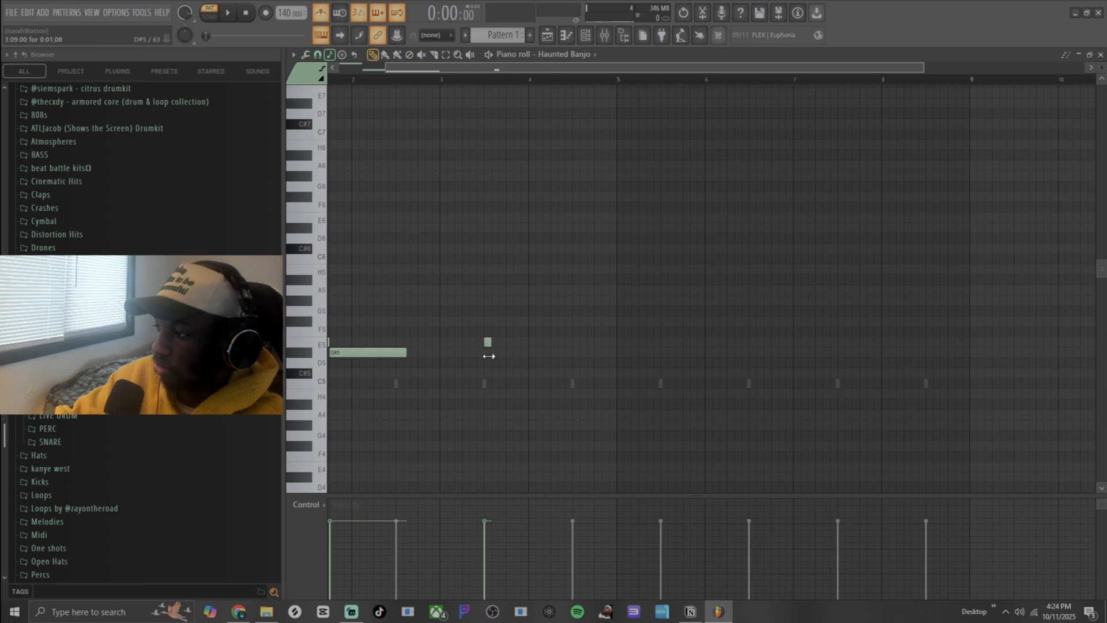
{"action": "scroll", "coordinate": [497, 350], "scroll_direction": "up", "scroll_amount": 4}
{"action": "left_click", "coordinate": [506, 323]}
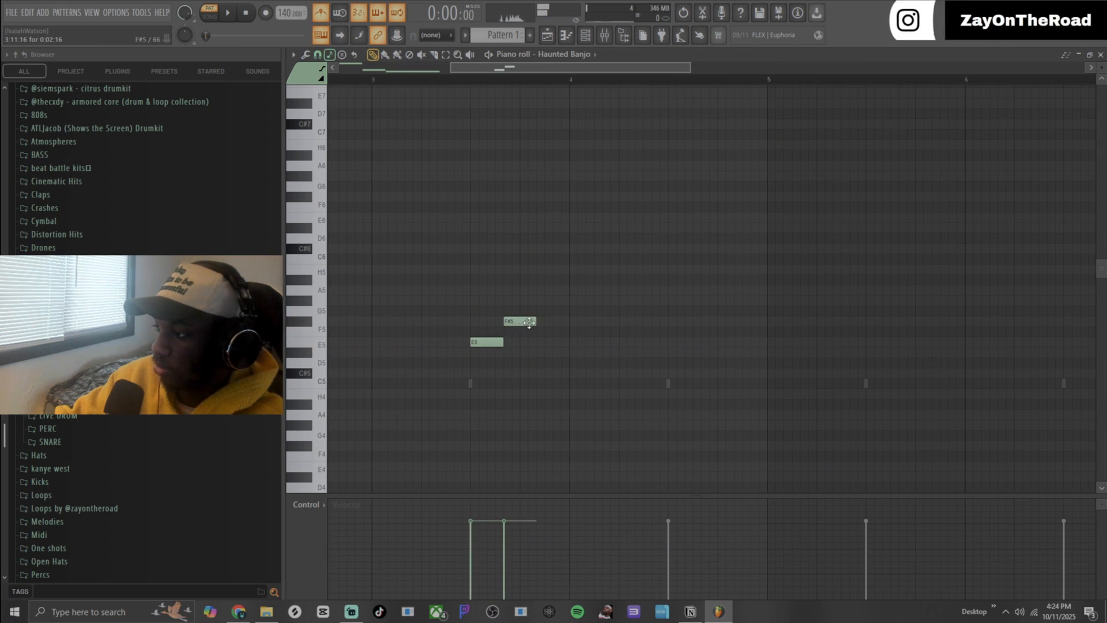
{"action": "right_click", "coordinate": [527, 322]}
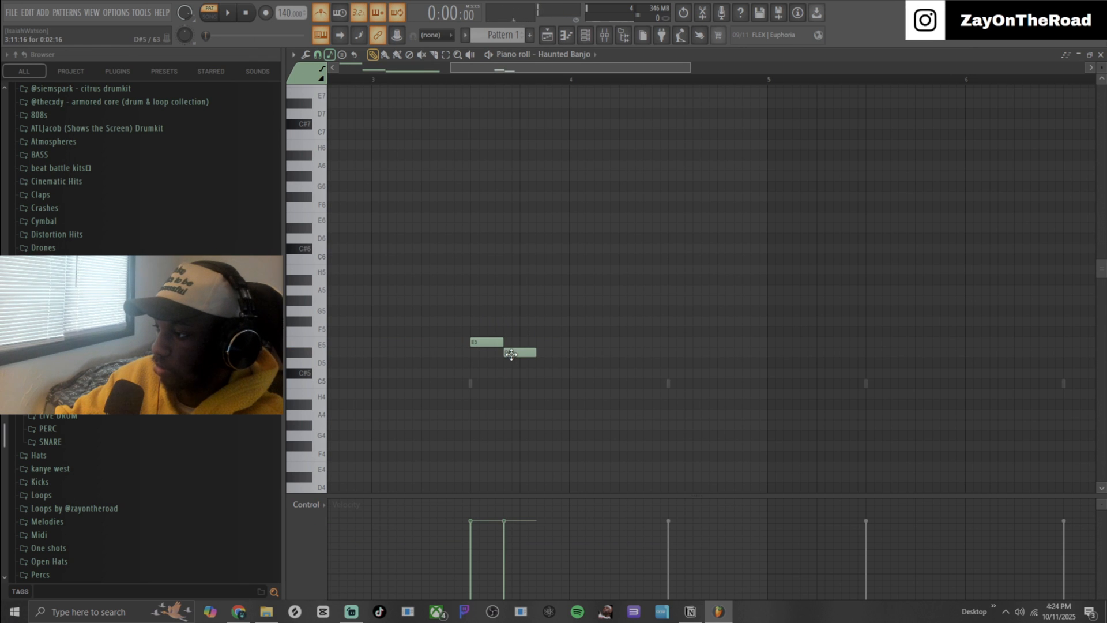
{"action": "scroll", "coordinate": [497, 339], "scroll_direction": "down", "scroll_amount": 4}
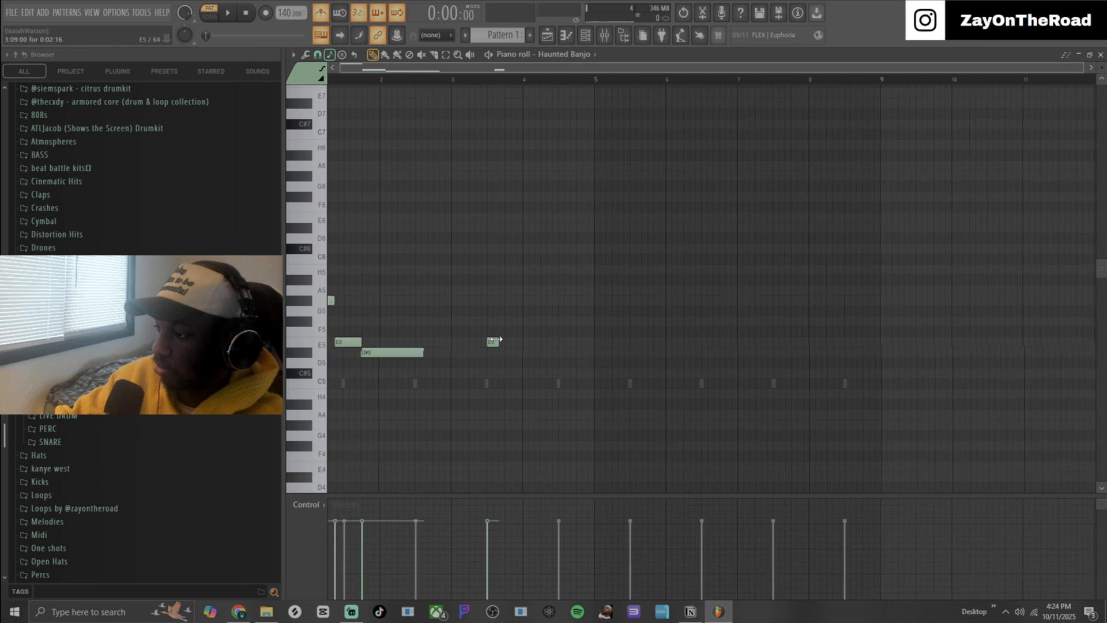
{"action": "scroll", "coordinate": [496, 339], "scroll_direction": "down", "scroll_amount": 2}
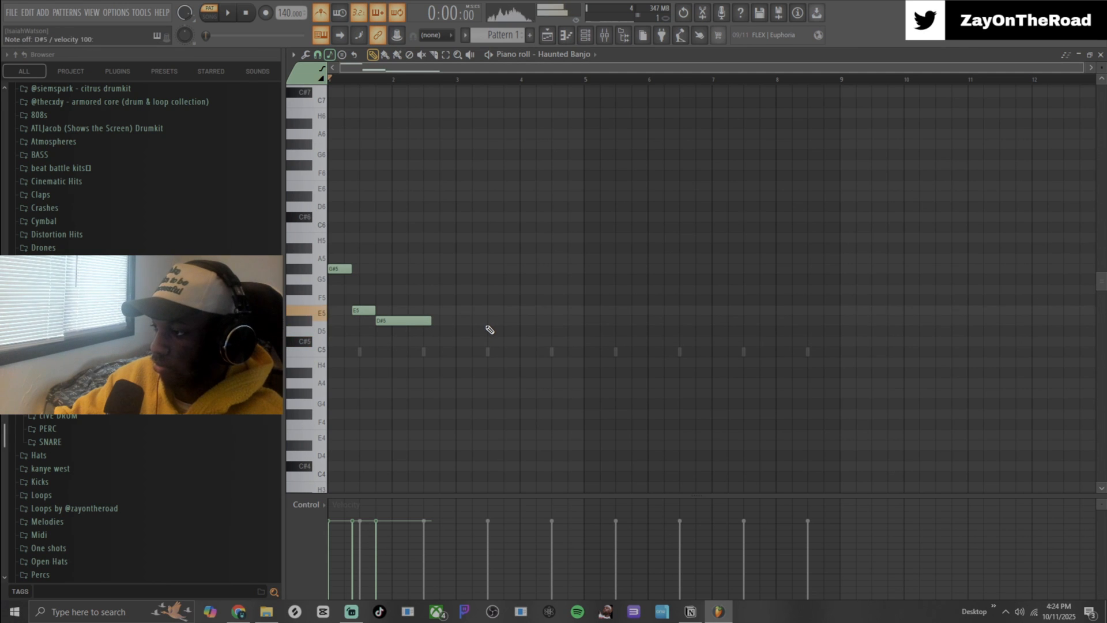
Step: Play the melody, audition a few keys, and place a short D#5 on the bar 3 clap
{"action": "key", "text": "space"}
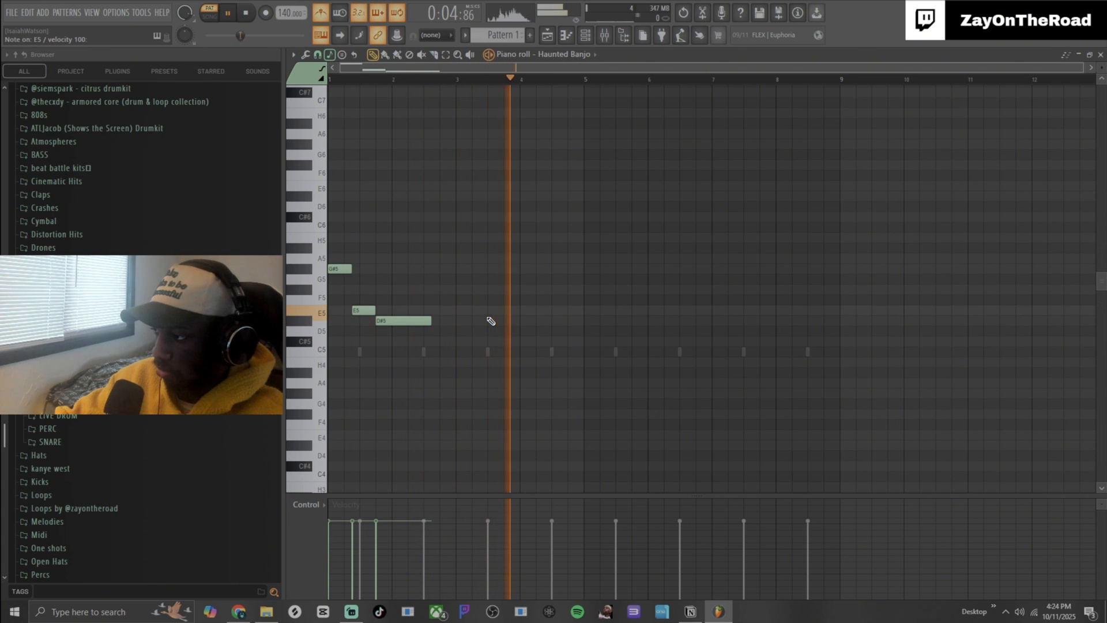
{"action": "key", "text": "space"}
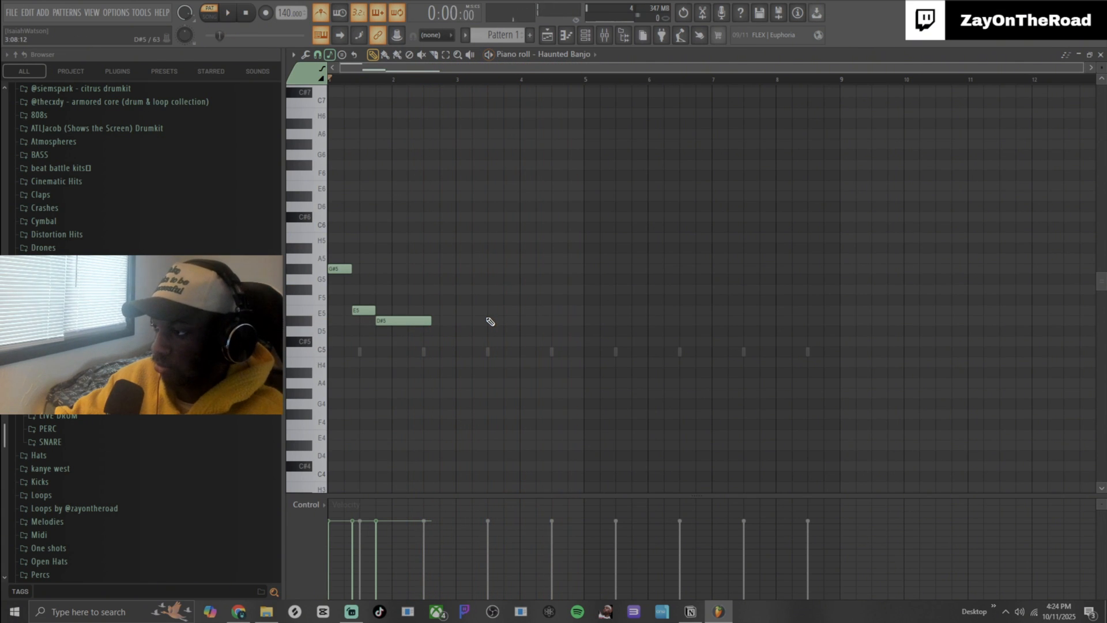
{"action": "key", "text": "c"}
{"action": "key", "text": "s"}
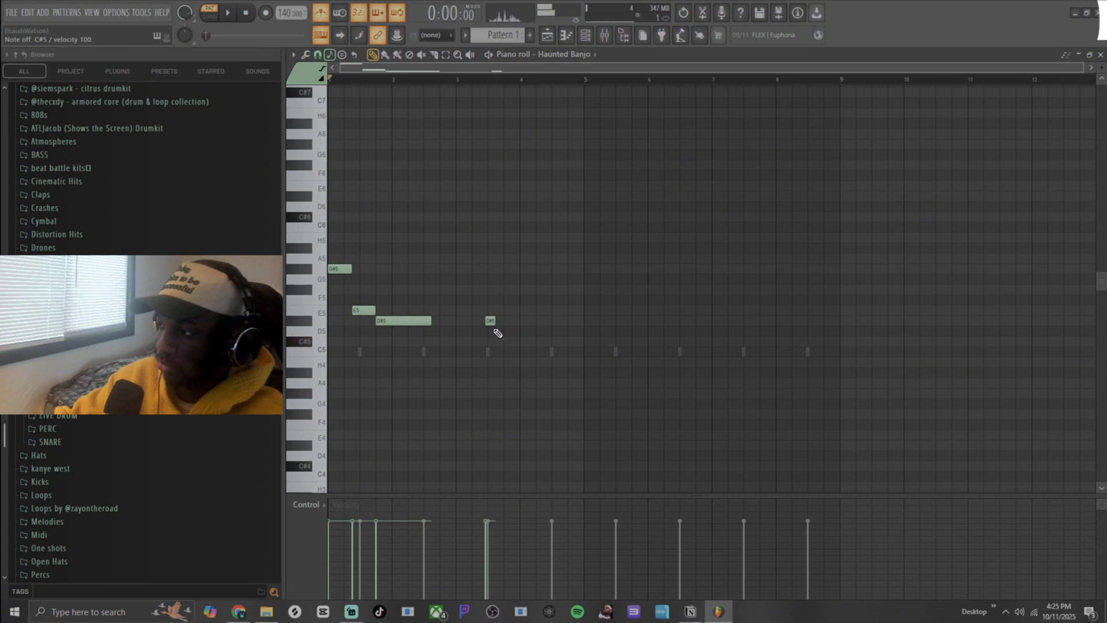
{"action": "key", "text": "space"}
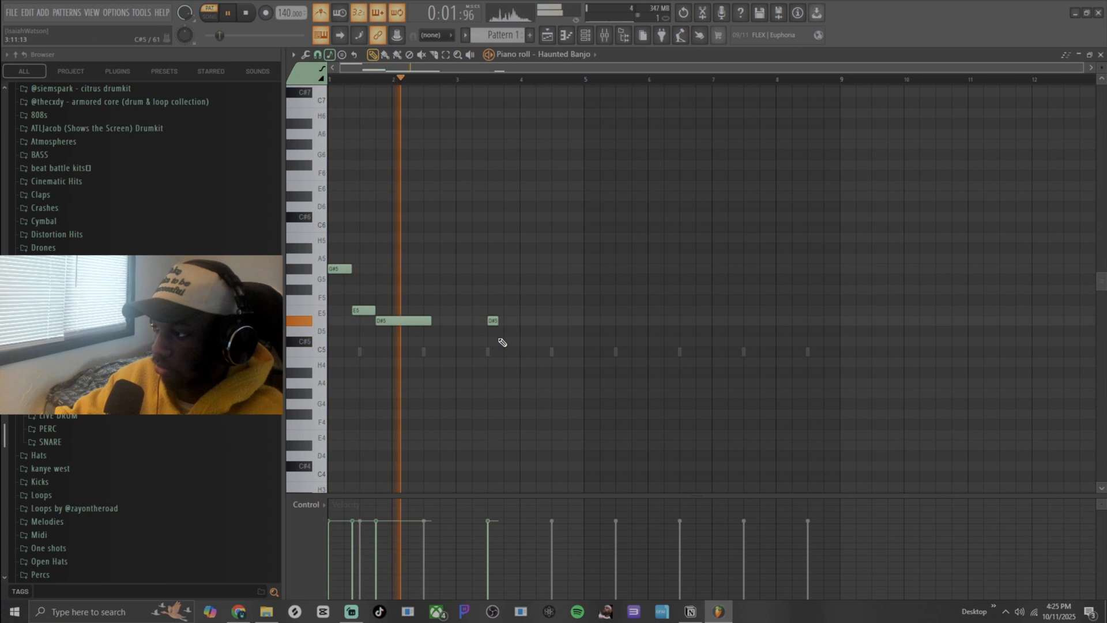
Step: Shorten the bar 3 D#5 to two steps, followed directly by a two-step E5 and an eight-step D#5
{"action": "scroll", "coordinate": [501, 336], "scroll_direction": "up", "scroll_amount": 3}
{"action": "left_click", "coordinate": [519, 310]}
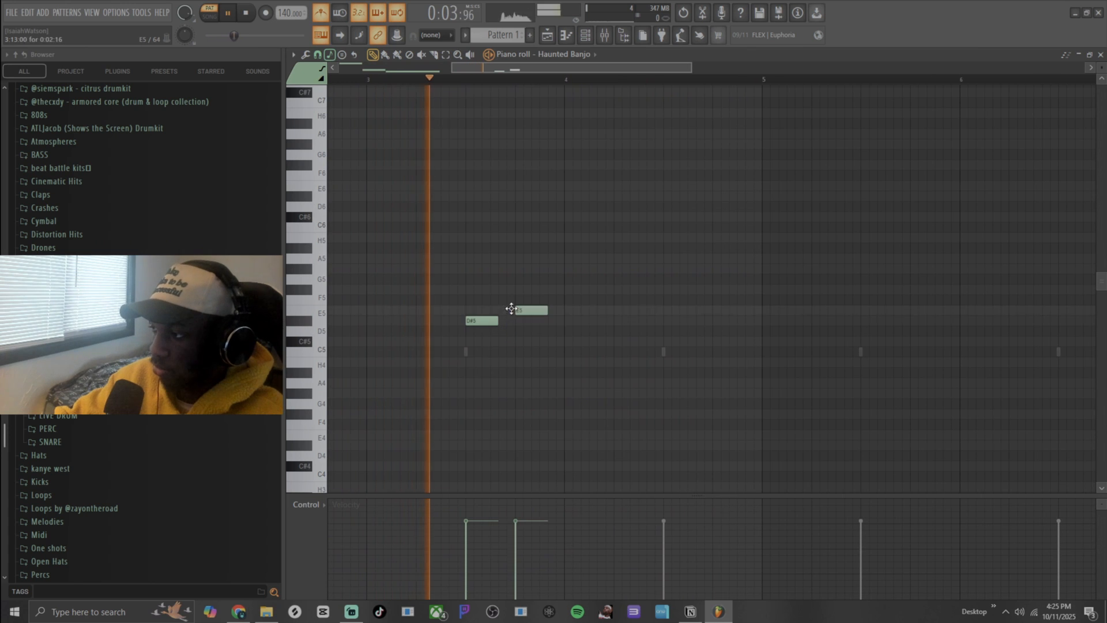
{"action": "key", "text": "space"}
{"action": "left_click_drag", "start_coordinate": [531, 312], "coordinate": [507, 313]}
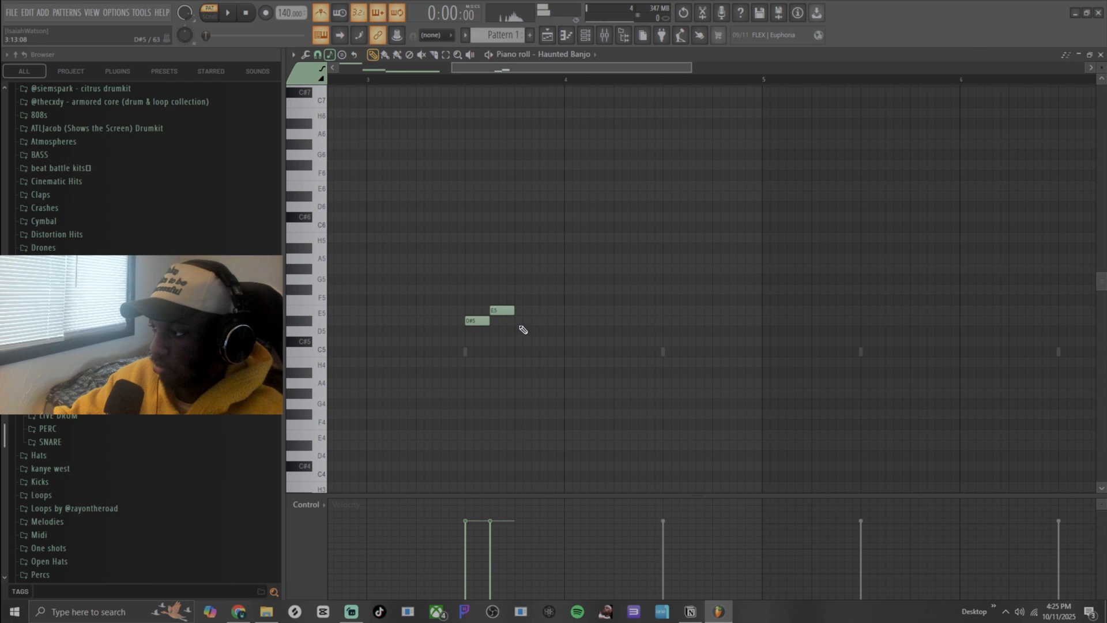
{"action": "left_click_drag", "start_coordinate": [539, 323], "coordinate": [612, 330]}
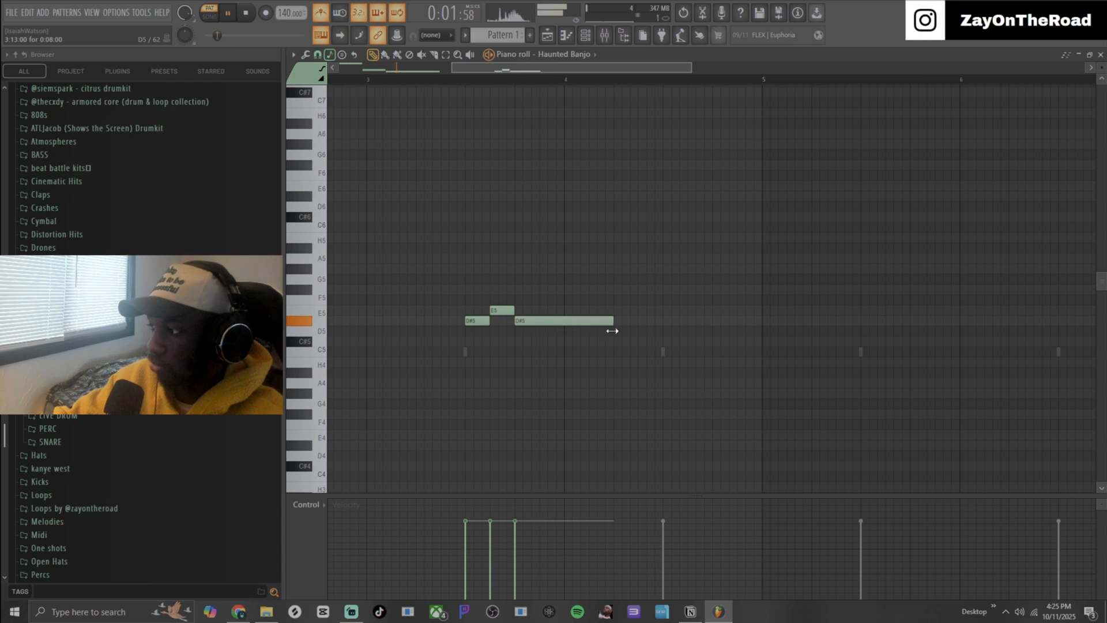
Step: Add an eight-step C#5 directly after the longer D#5, at step 5 of bar 4, and play the pattern
{"action": "scroll", "coordinate": [591, 341], "scroll_direction": "down", "scroll_amount": 3}
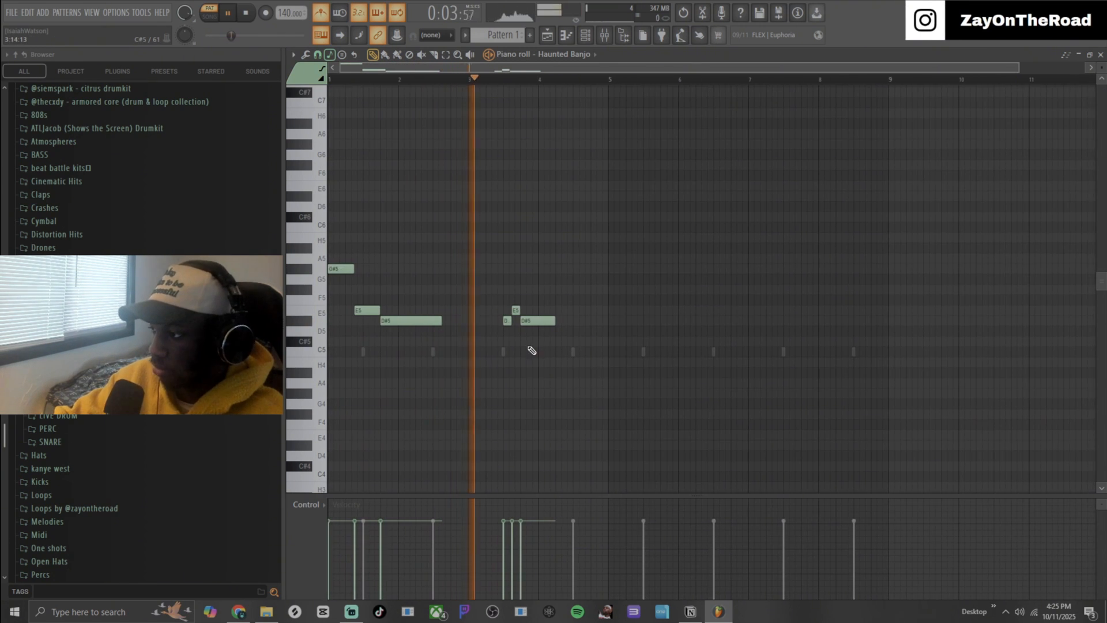
{"action": "left_click", "coordinate": [558, 343]}
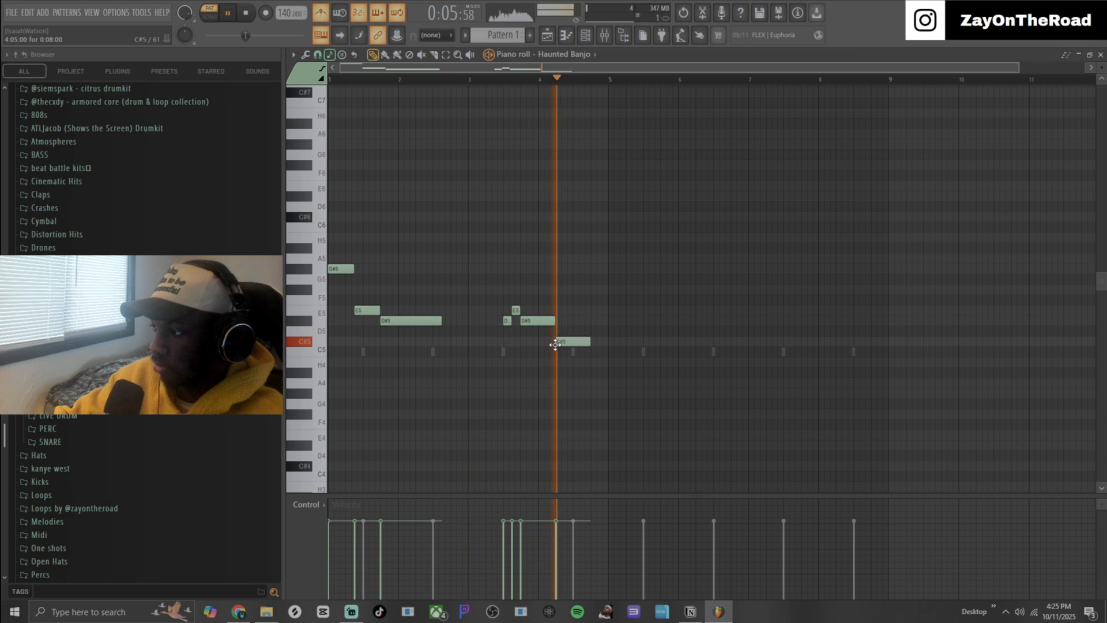
{"action": "key", "text": "space"}
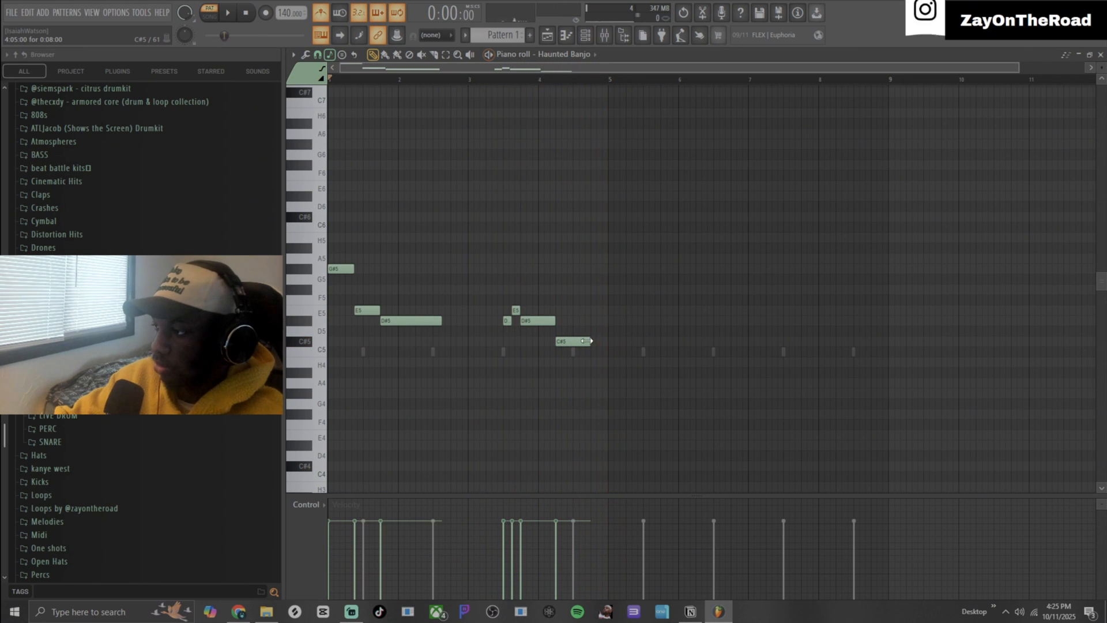
{"action": "key", "text": "space"}
{"action": "scroll", "coordinate": [531, 352], "scroll_direction": "down", "scroll_amount": 2}
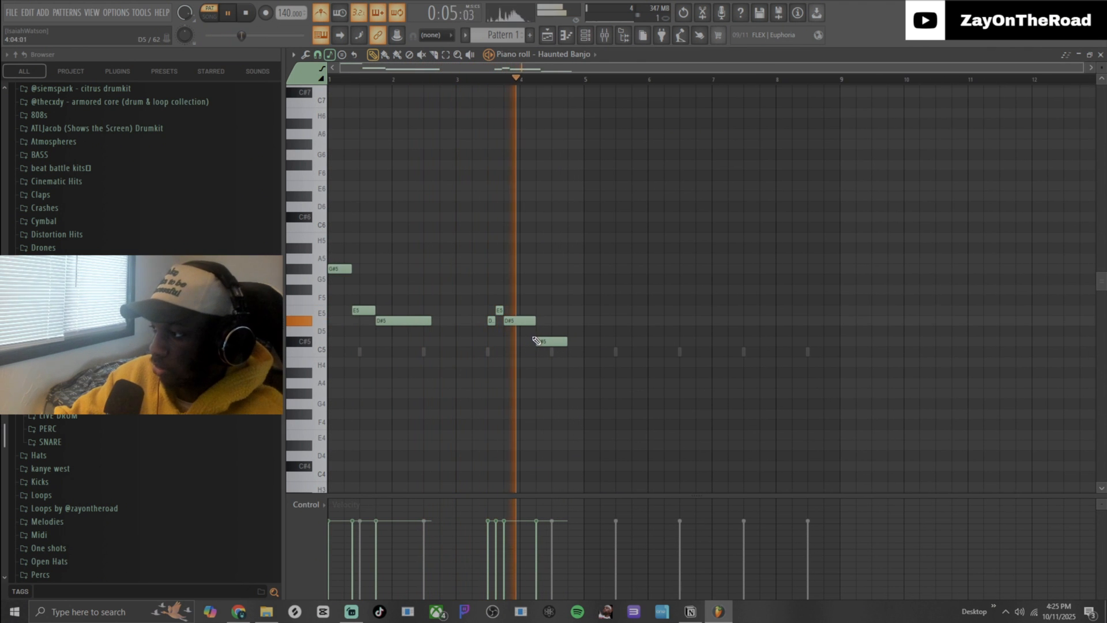
Step: Try shortening the longer D#5 to six steps and starting a six-step C#5 at step 3 of bar 4 during playback
{"action": "scroll", "coordinate": [545, 338], "scroll_direction": "up", "scroll_amount": 4}
{"action": "key", "text": "space"}
{"action": "left_click_drag", "start_coordinate": [529, 320], "coordinate": [507, 326]}
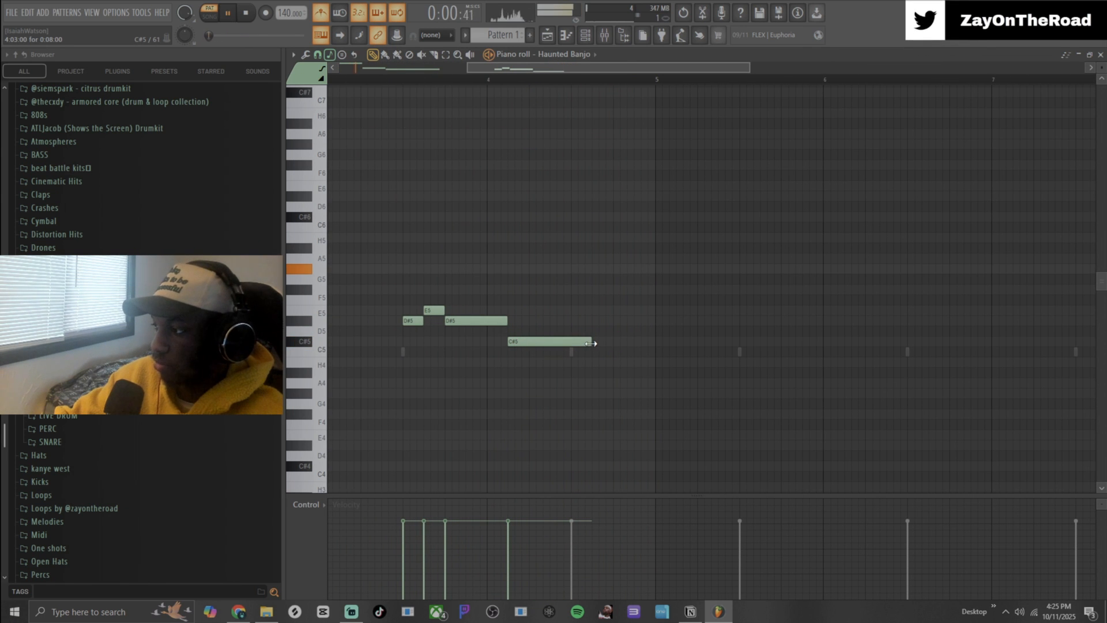
{"action": "scroll", "coordinate": [521, 375], "scroll_direction": "down", "scroll_amount": 5}
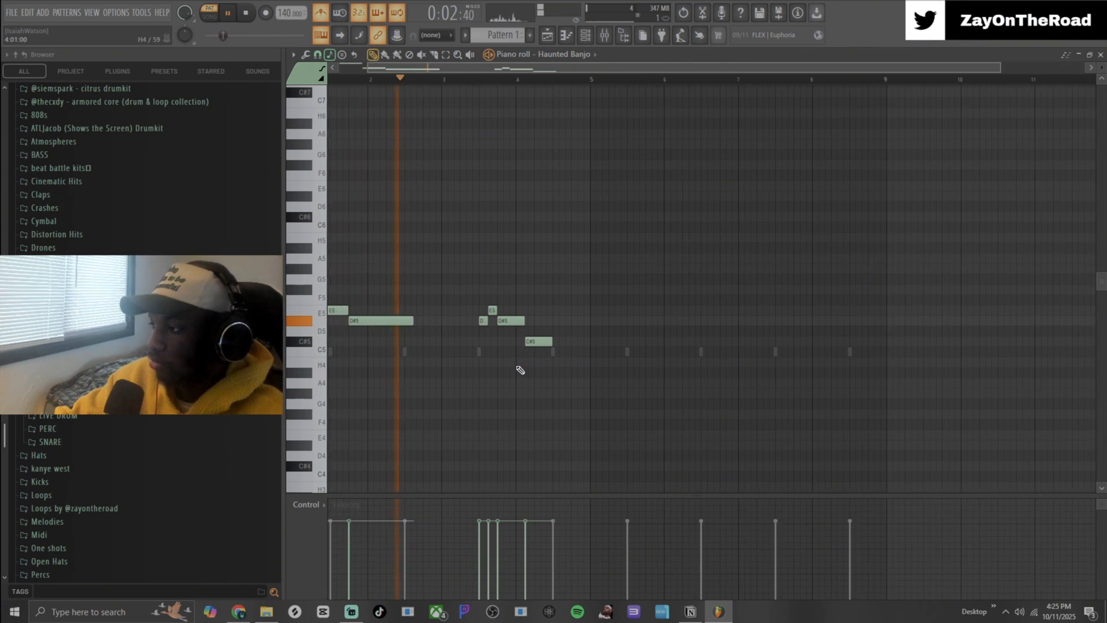
{"action": "scroll", "coordinate": [539, 357], "scroll_direction": "up", "scroll_amount": 5}
{"action": "scroll", "coordinate": [540, 357], "scroll_direction": "up", "scroll_amount": 3}
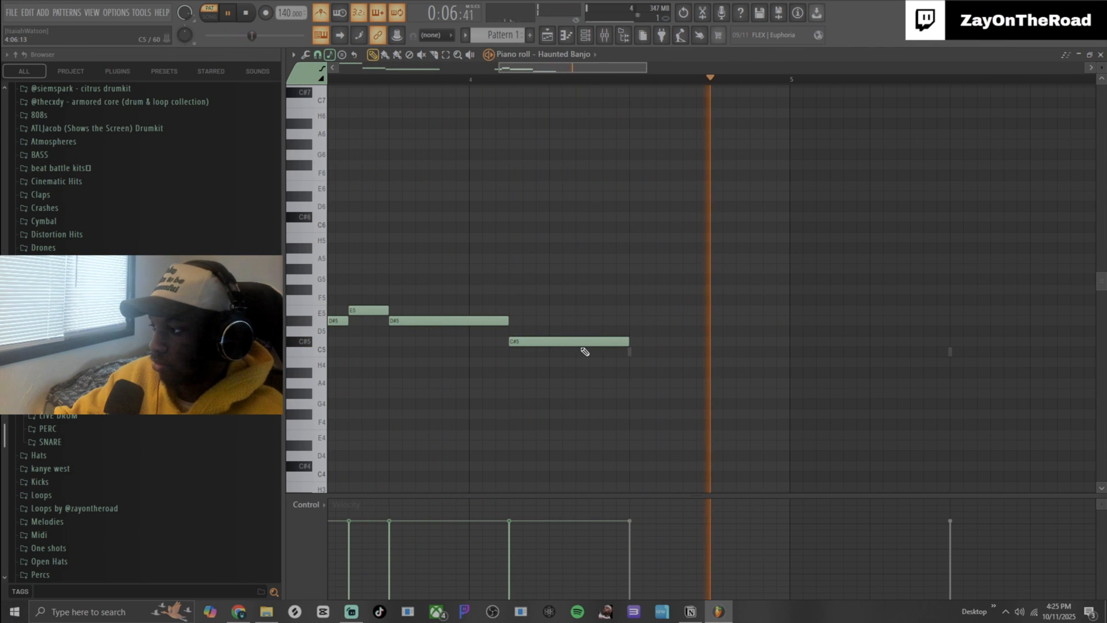
Step: Move the C#5 to step 5 of bar 4, lengthen the D#5 to meet it, and extend the C#5 to the bar's end
{"action": "left_click_drag", "start_coordinate": [548, 341], "coordinate": [587, 342]}
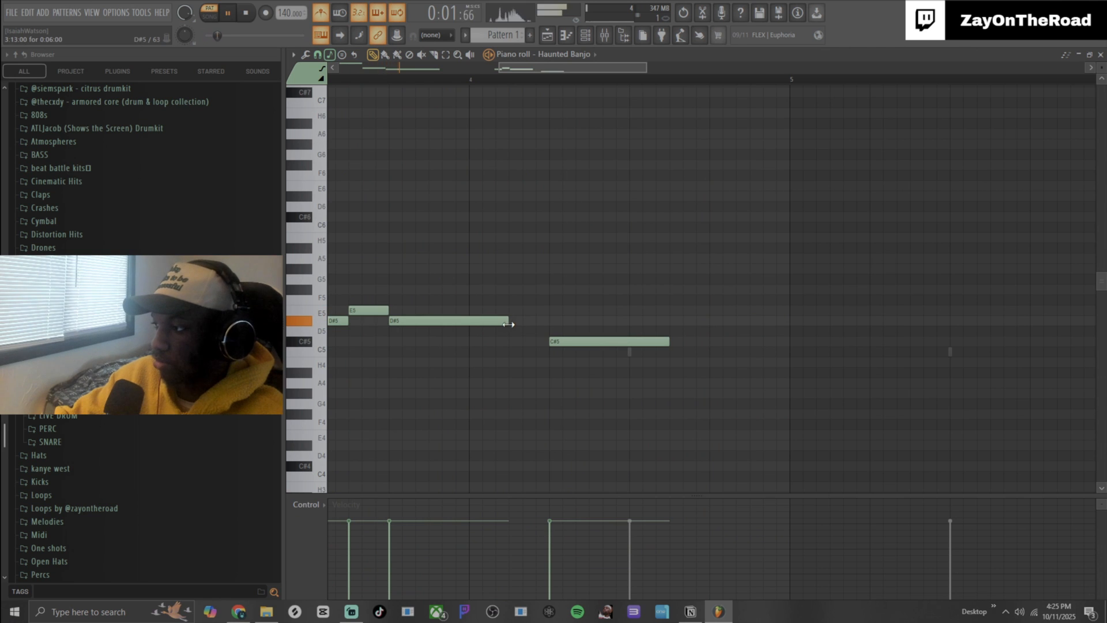
{"action": "scroll", "coordinate": [664, 341], "scroll_direction": "down", "scroll_amount": 3}
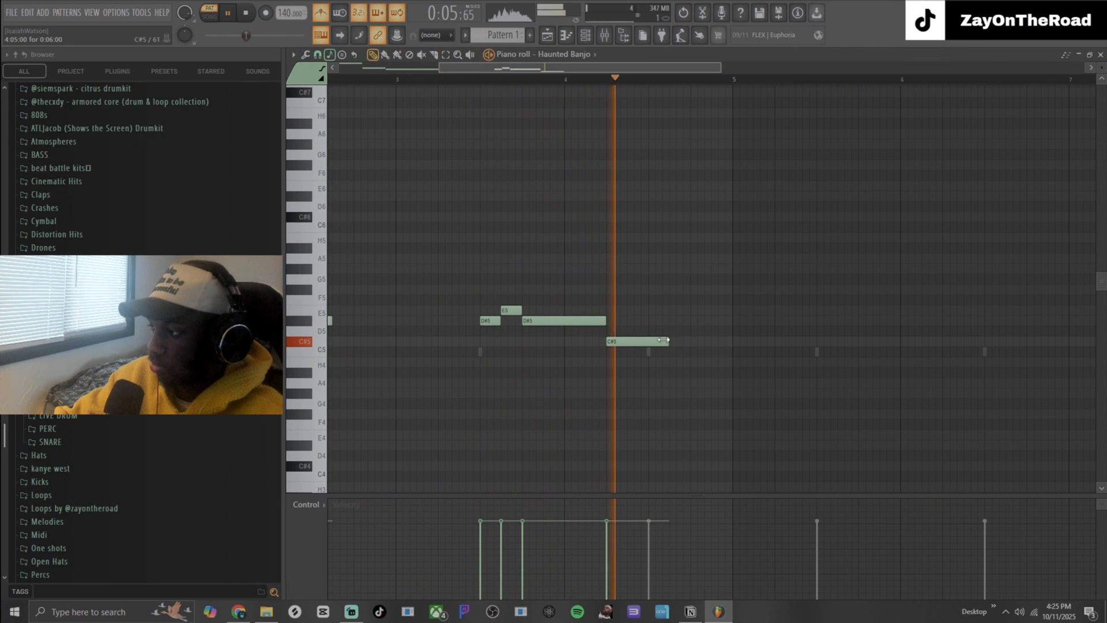
{"action": "left_click_drag", "start_coordinate": [664, 344], "coordinate": [721, 336]}
{"action": "key", "text": "space"}
Step: Duplicate the four-bar melody into bars 5 to 8 and deselect the notes
{"action": "scroll", "coordinate": [635, 231], "scroll_direction": "down", "scroll_amount": 5}
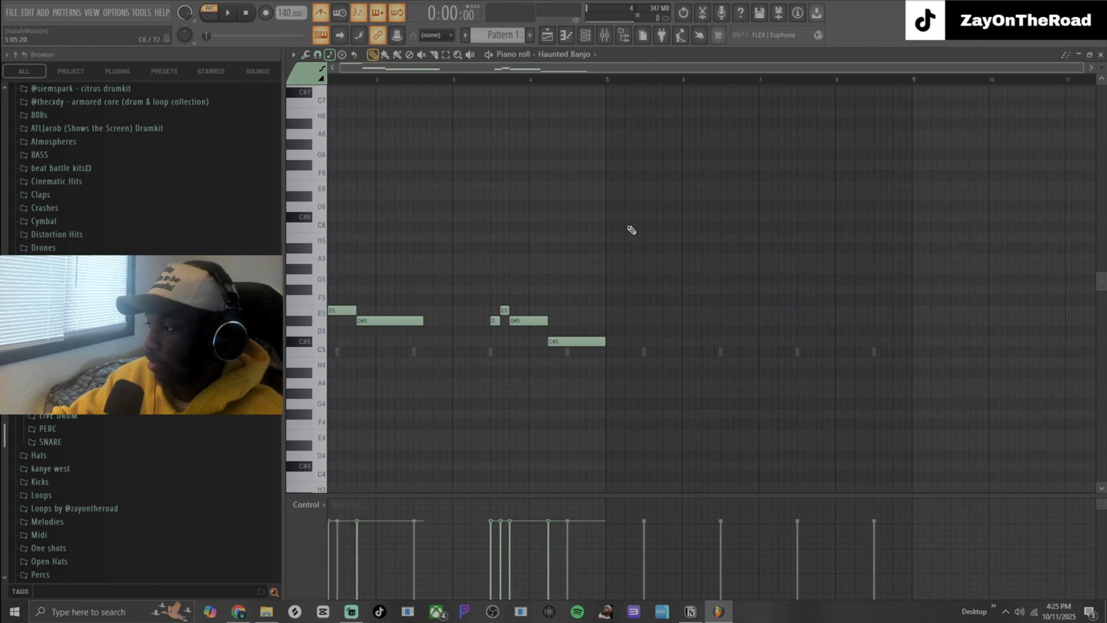
{"action": "key", "text": "ctrl+b"}
{"action": "key", "text": "ctrl+d"}
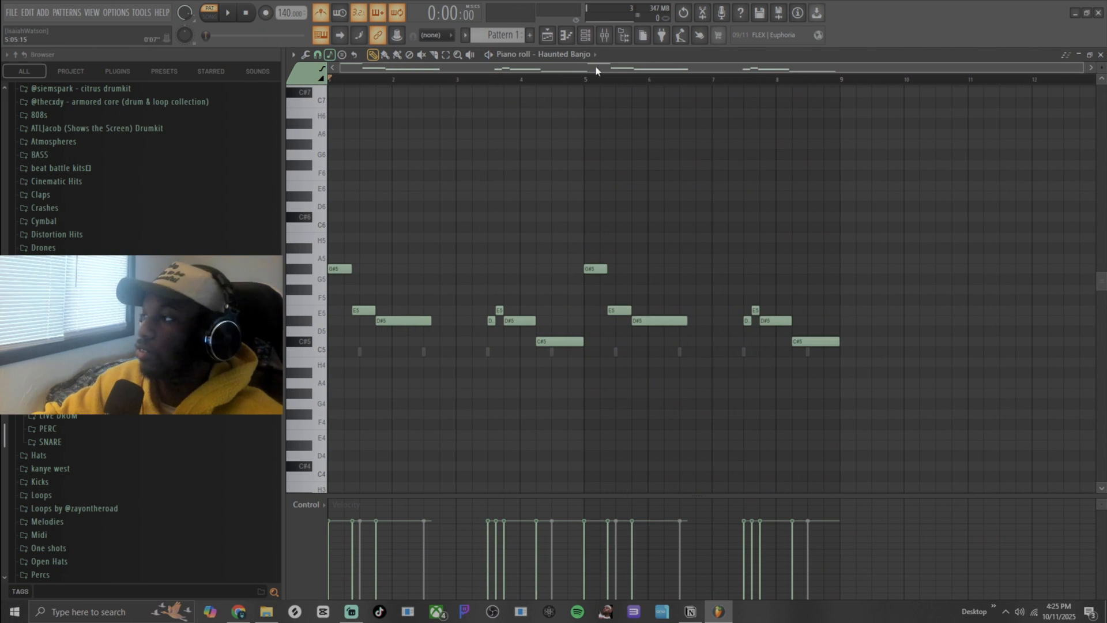
Step: Check the Haunted Banjo channel in the channel rack and start playing the duplicated melody
{"action": "left_click", "coordinate": [586, 36]}
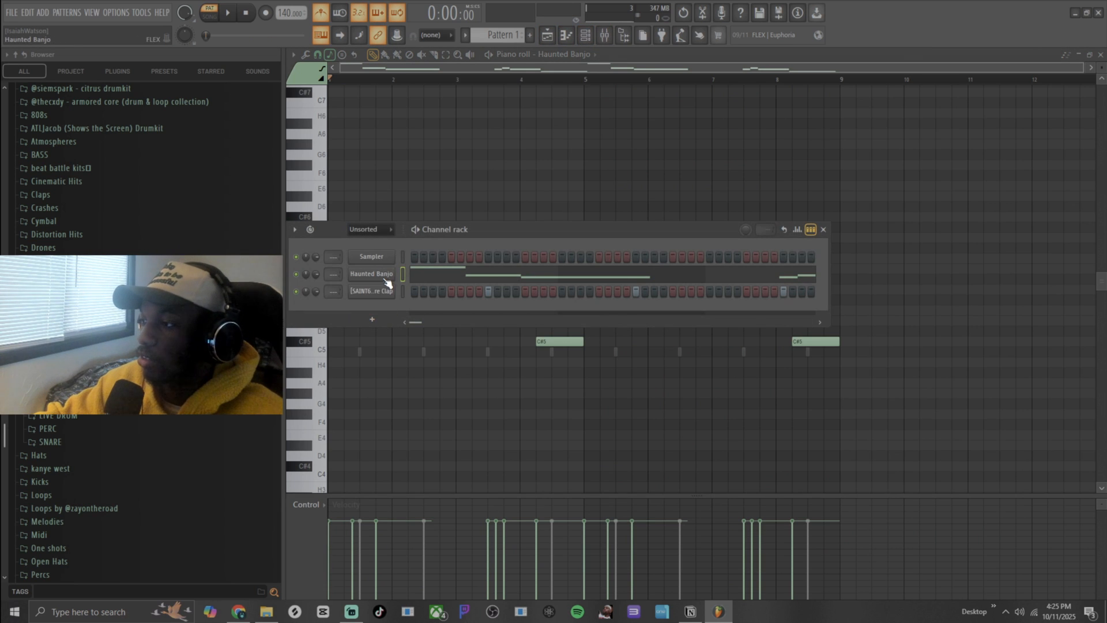
{"action": "key", "text": "F6"}
{"action": "key", "text": "ctrl+Up"}
{"action": "key", "text": "ctrl+Down"}
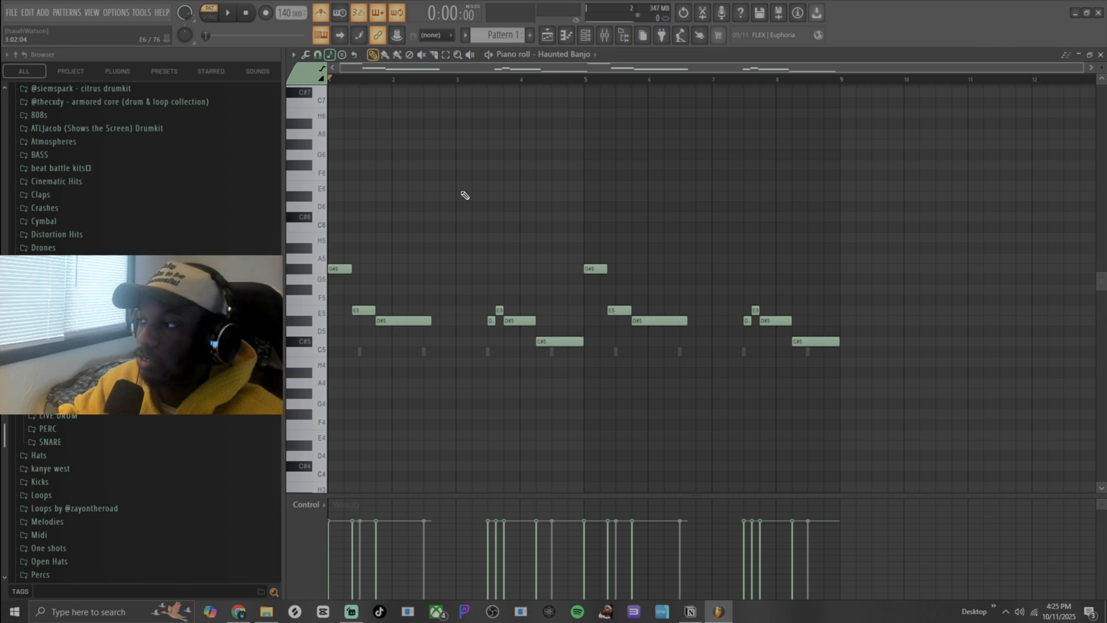
{"action": "left_click", "coordinate": [594, 39]}
{"action": "key", "text": "space"}
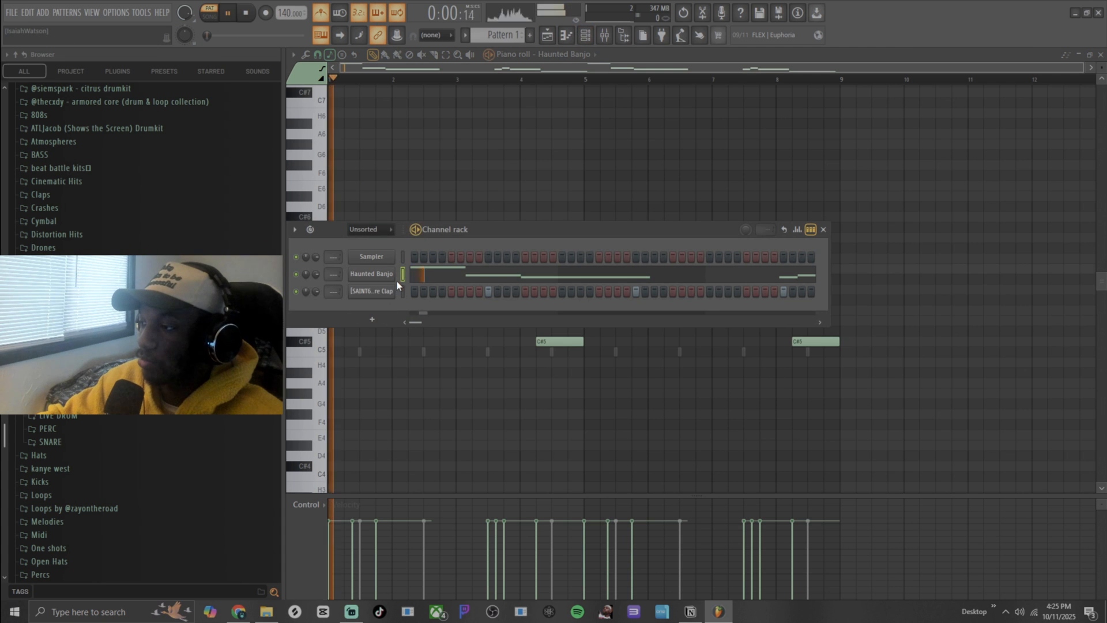
Step: Try the whole Haunted Banjo melody three octaves lower, and two octaves lower, during playback
{"action": "key", "text": "F6"}
{"action": "key", "text": "ctrl+Down"}
{"action": "key", "text": "ctrl+Down"}
{"action": "key", "text": "ctrl+Down"}
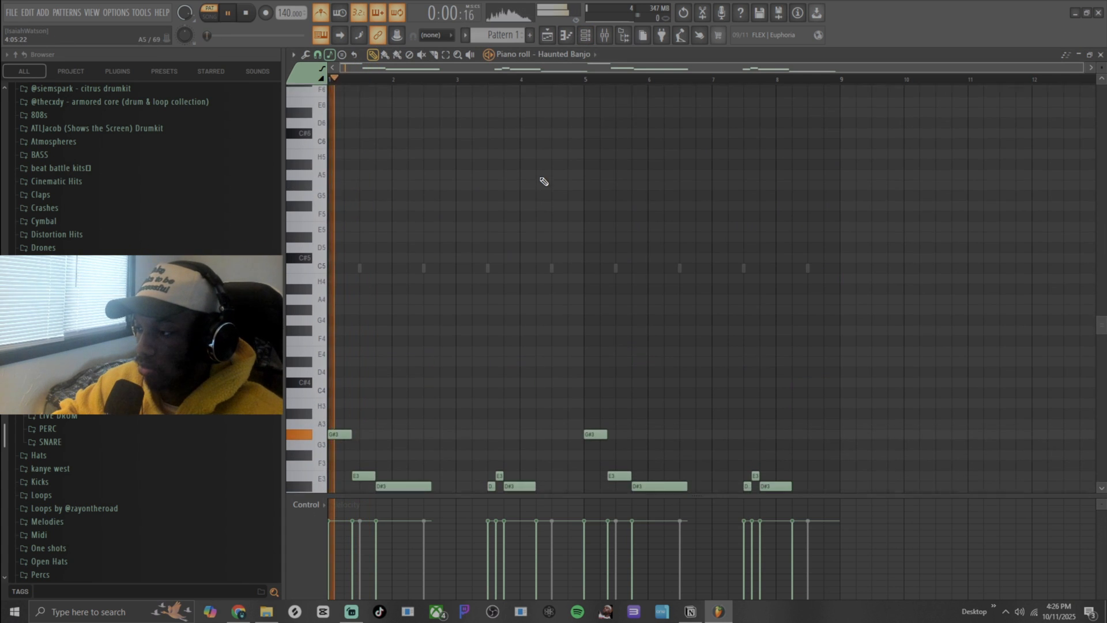
{"action": "key", "text": "space"}
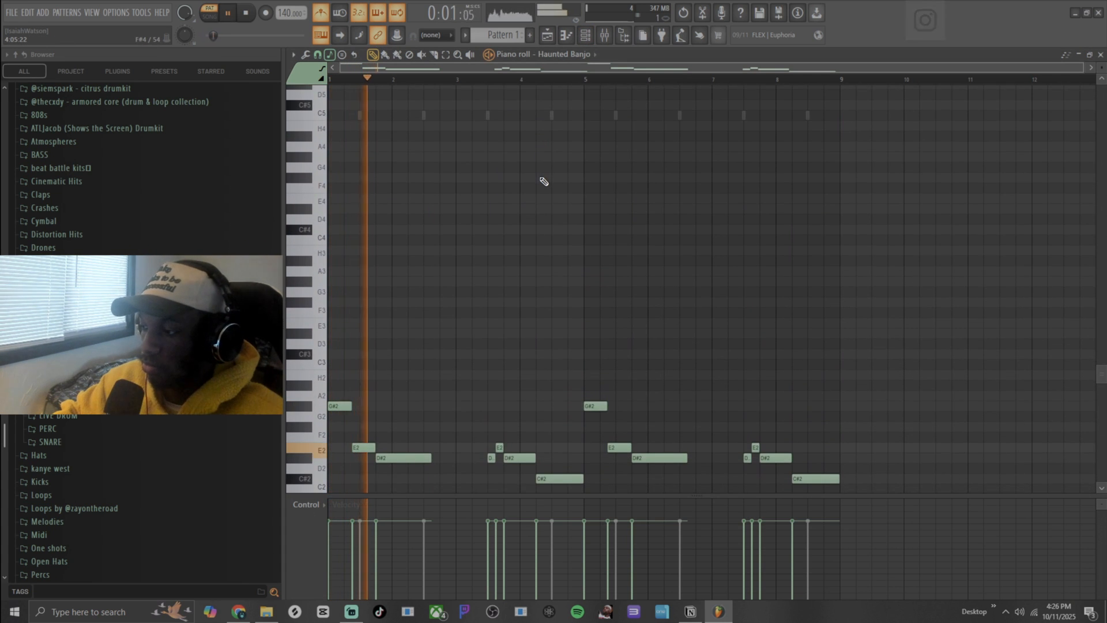
{"action": "key", "text": "ctrl+Up"}
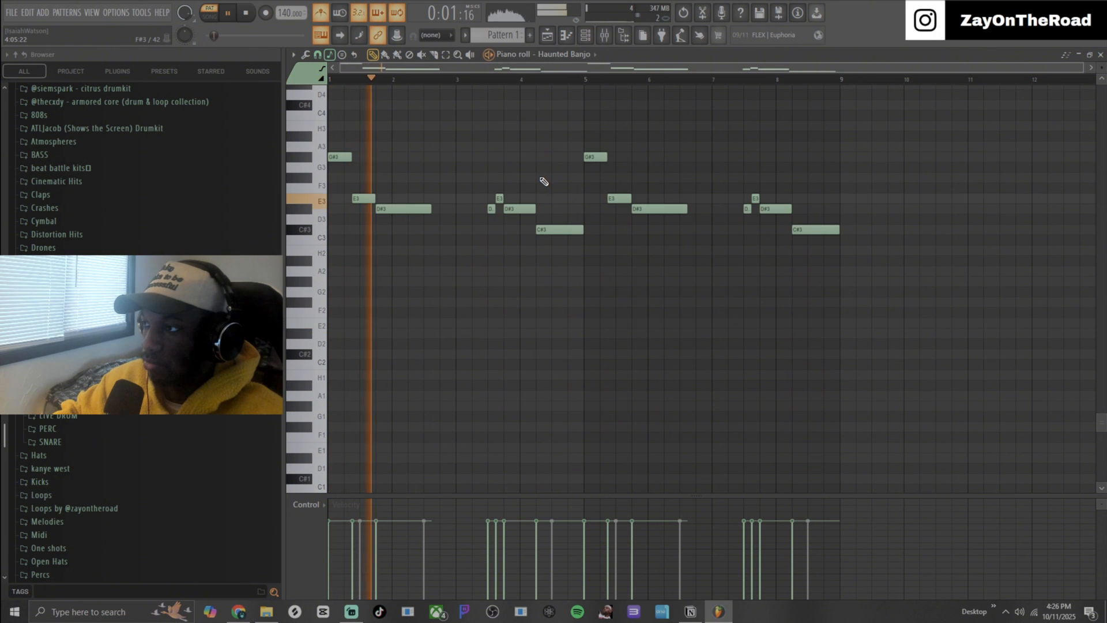
{"action": "key", "text": "space"}
Step: Raise the whole melody two octaves so it starts on G#5, listen to it, and stop playback
{"action": "scroll", "coordinate": [505, 218], "scroll_direction": "up", "scroll_amount": 7}
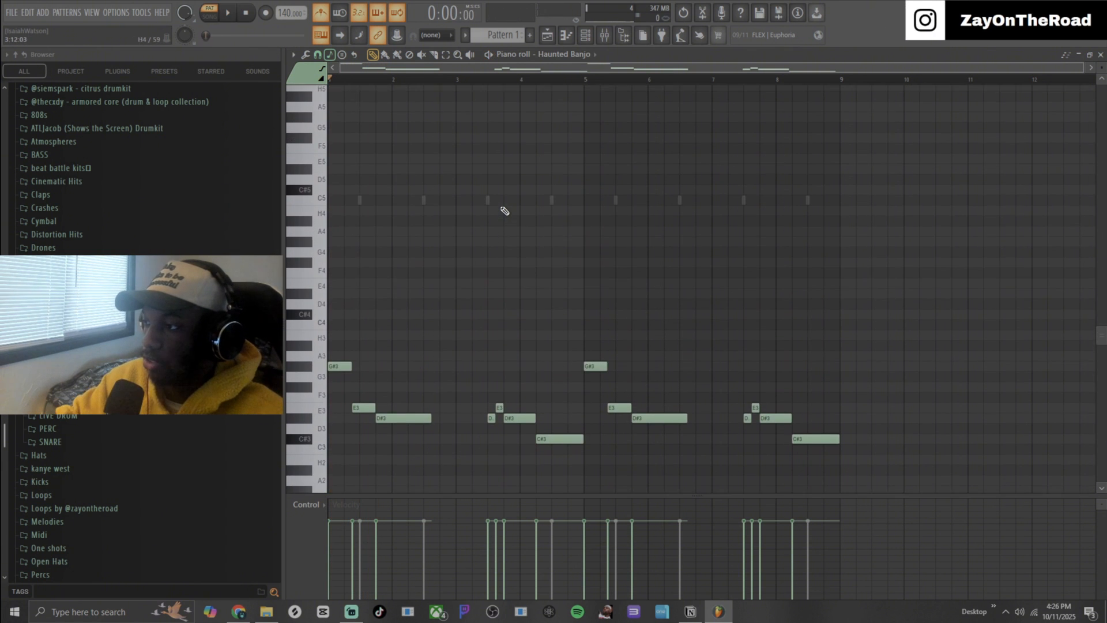
{"action": "key", "text": "space"}
{"action": "scroll", "coordinate": [452, 240], "scroll_direction": "up", "scroll_amount": 1}
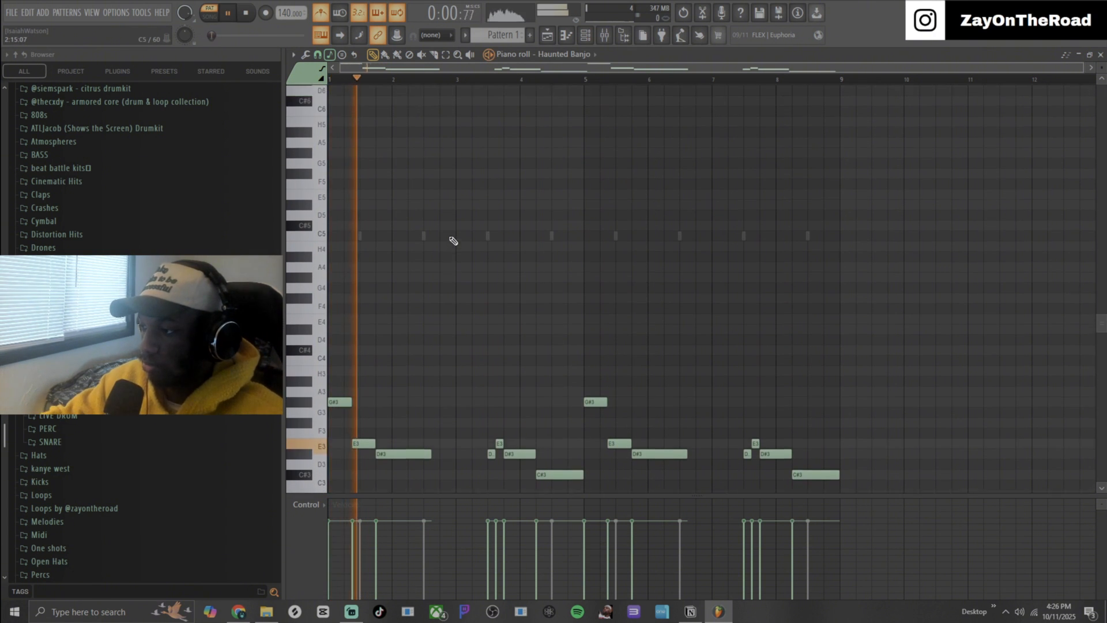
{"action": "key", "text": "ctrl+Up"}
{"action": "key", "text": "ctrl+Up"}
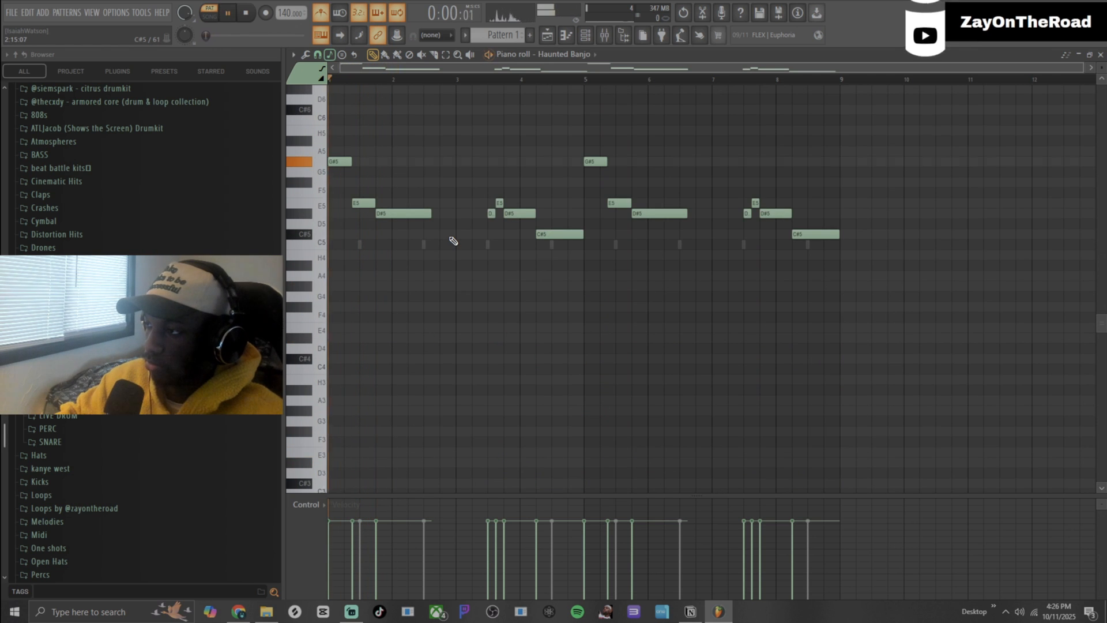
{"action": "scroll", "coordinate": [437, 288], "scroll_direction": "up", "scroll_amount": 1}
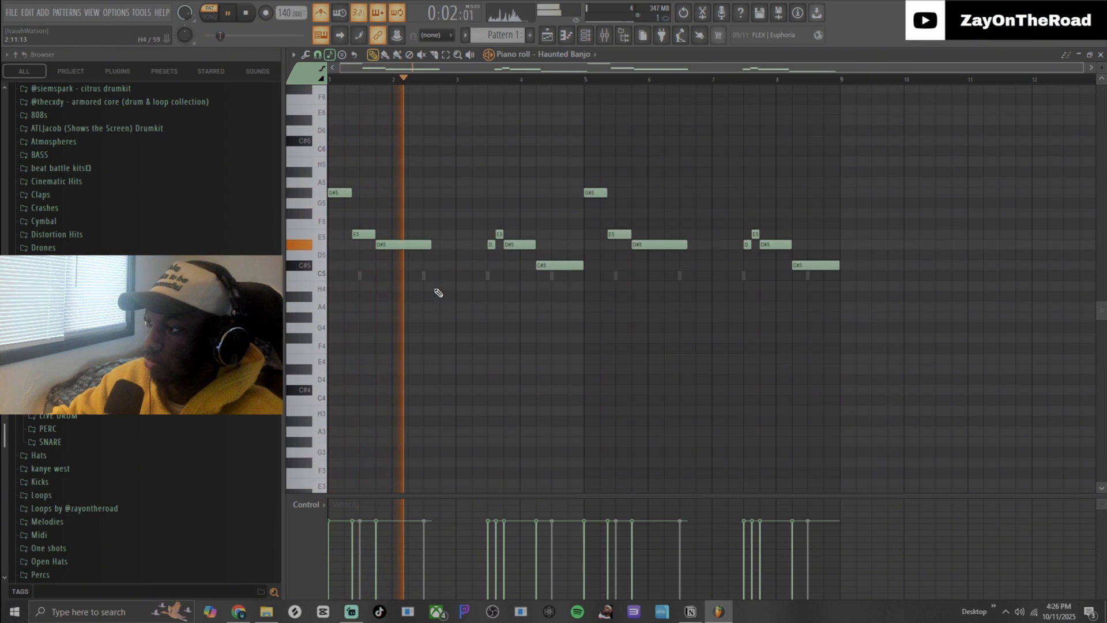
{"action": "key", "text": "space"}
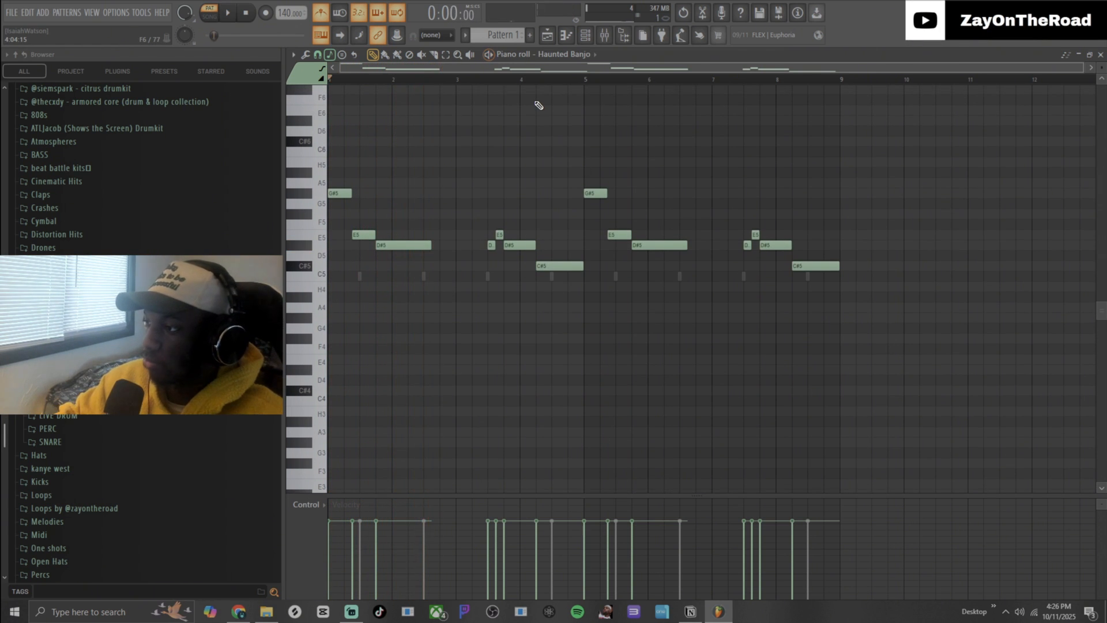
Step: Clone the Haunted Banjo channel and load FLEX's Haunted Bassoon preset on the copy
{"action": "left_click", "coordinate": [588, 36]}
{"action": "right_click", "coordinate": [385, 286]}
{"action": "left_click", "coordinate": [403, 386]}
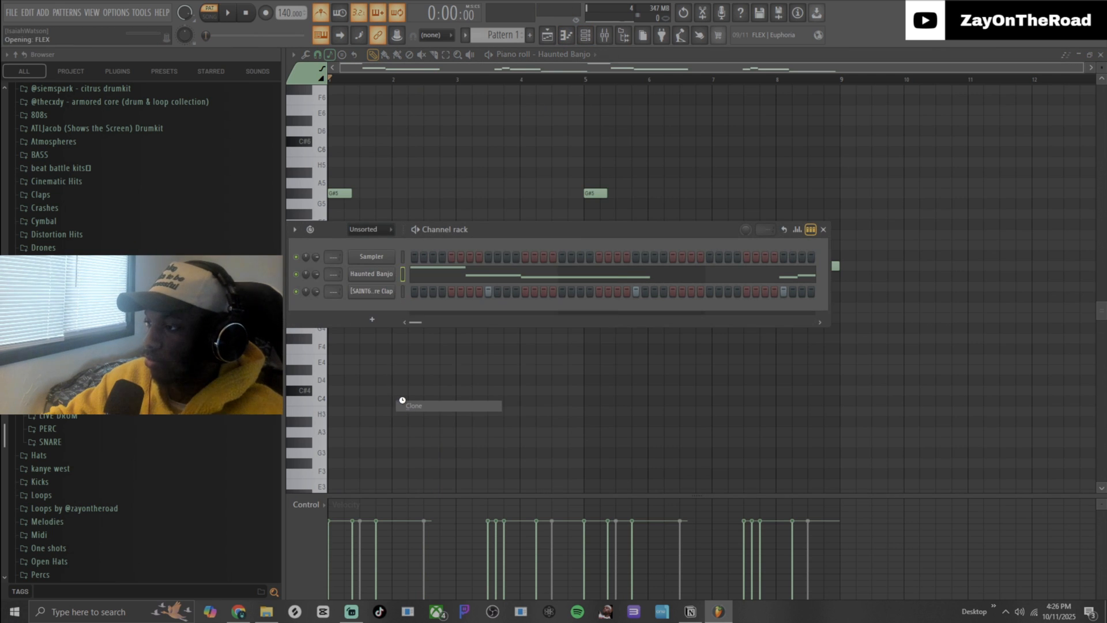
{"action": "left_click", "coordinate": [525, 367]}
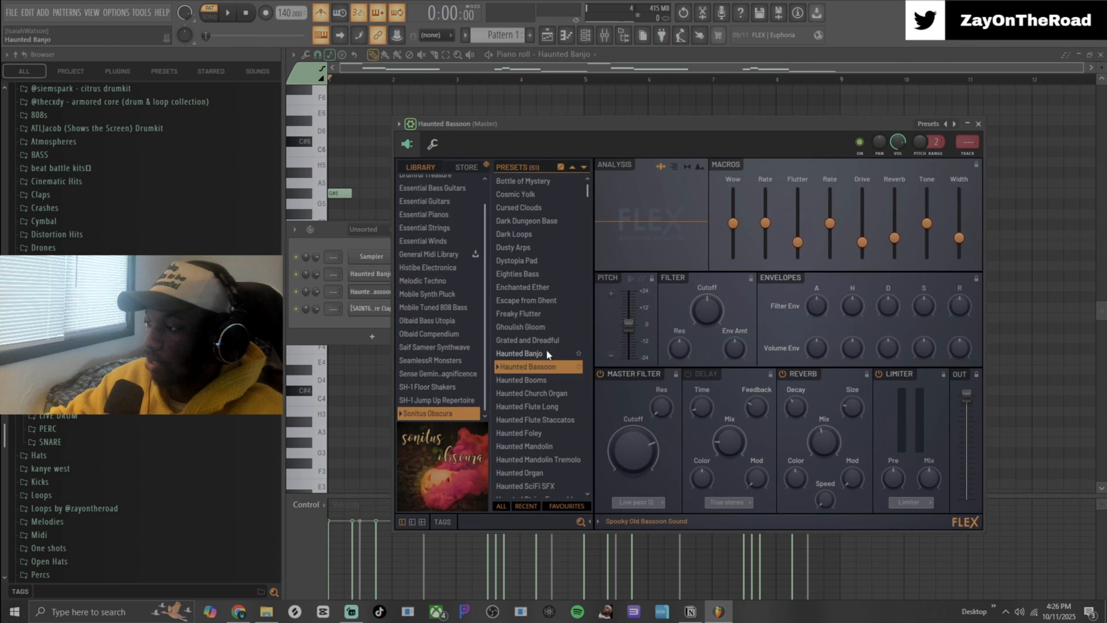
{"action": "left_click", "coordinate": [978, 124]}
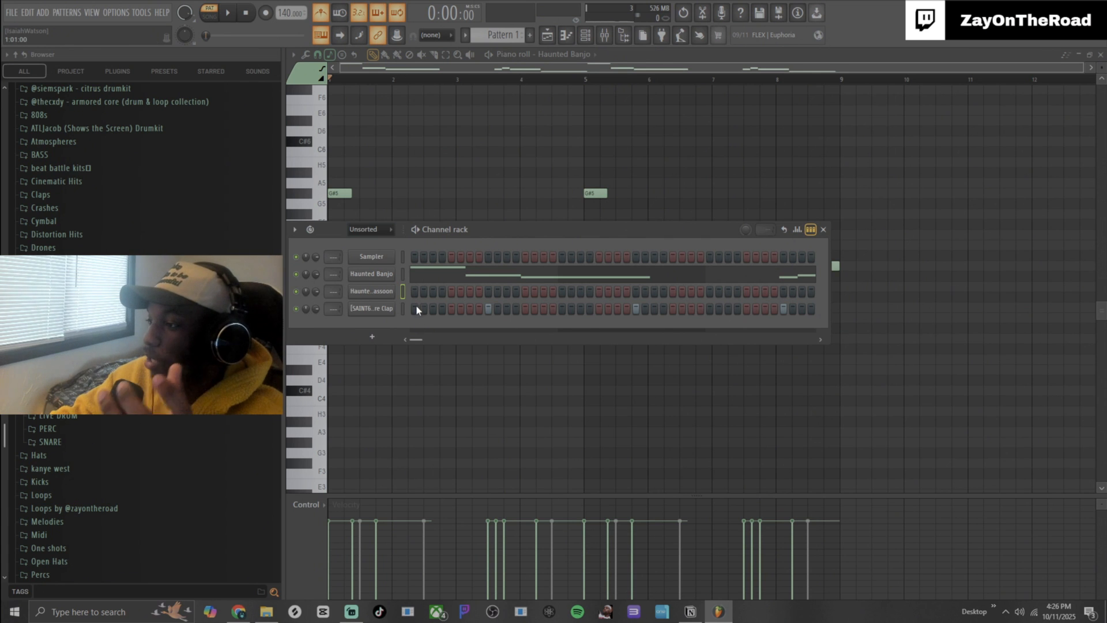
Step: Reopen the cloned channel's FLEX and change its preset to Haunted Church Organ
{"action": "left_click", "coordinate": [371, 291]}
{"action": "scroll", "coordinate": [541, 392], "scroll_direction": "down", "scroll_amount": 4}
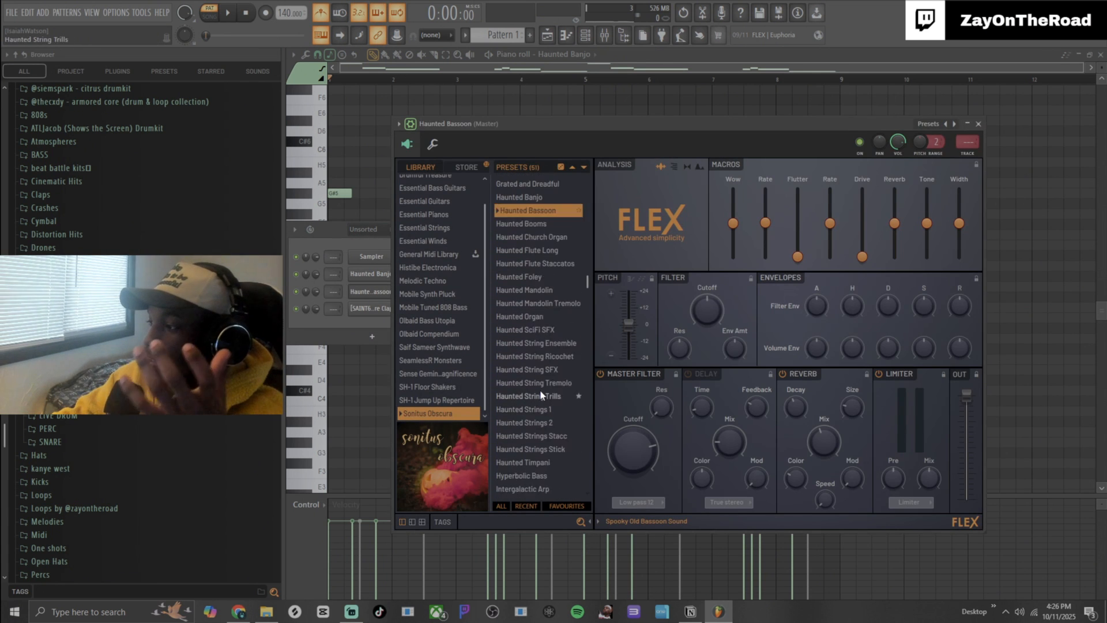
{"action": "scroll", "coordinate": [540, 389], "scroll_direction": "up", "scroll_amount": 3}
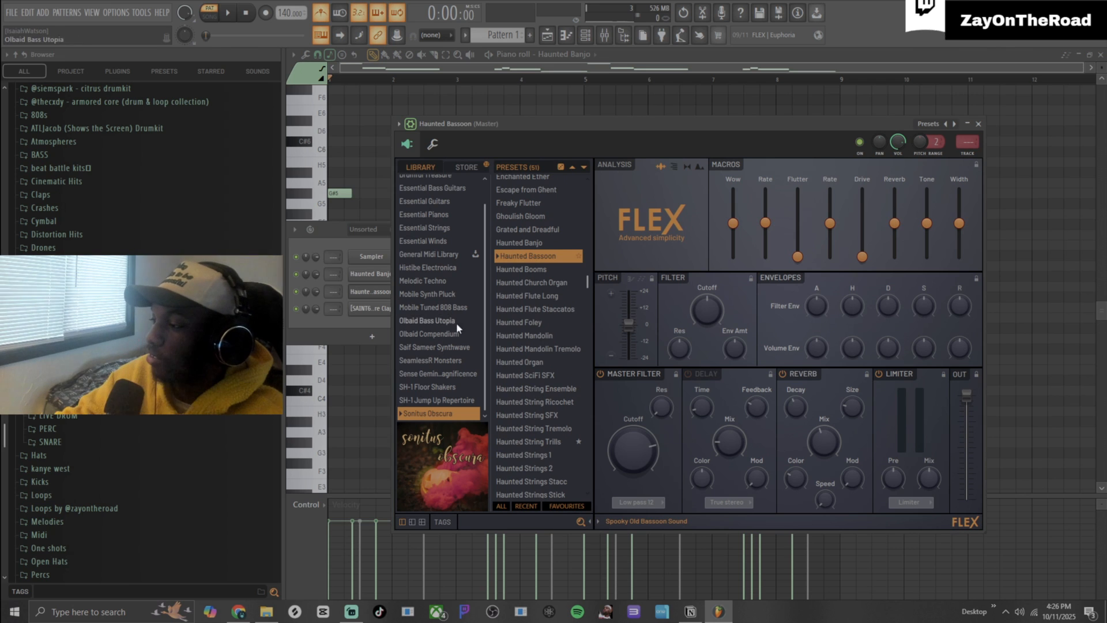
{"action": "left_click", "coordinate": [524, 283]}
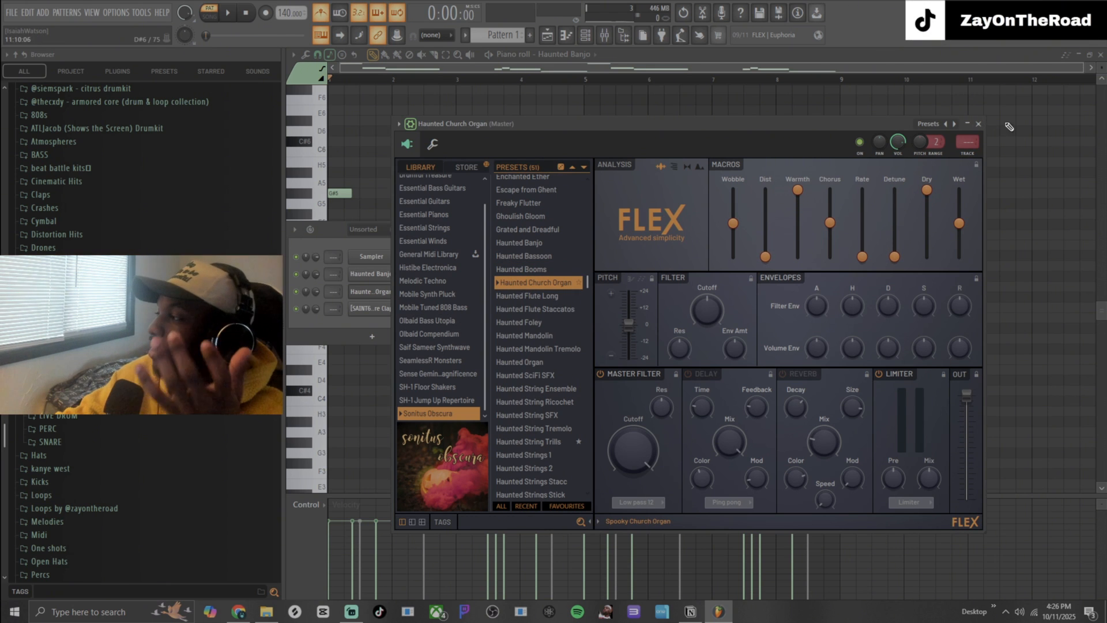
Step: Reopen the cloned channel's FLEX, audition the Haunted Mandolin preset, and load Haunted Organ in its place
{"action": "left_click", "coordinate": [979, 124]}
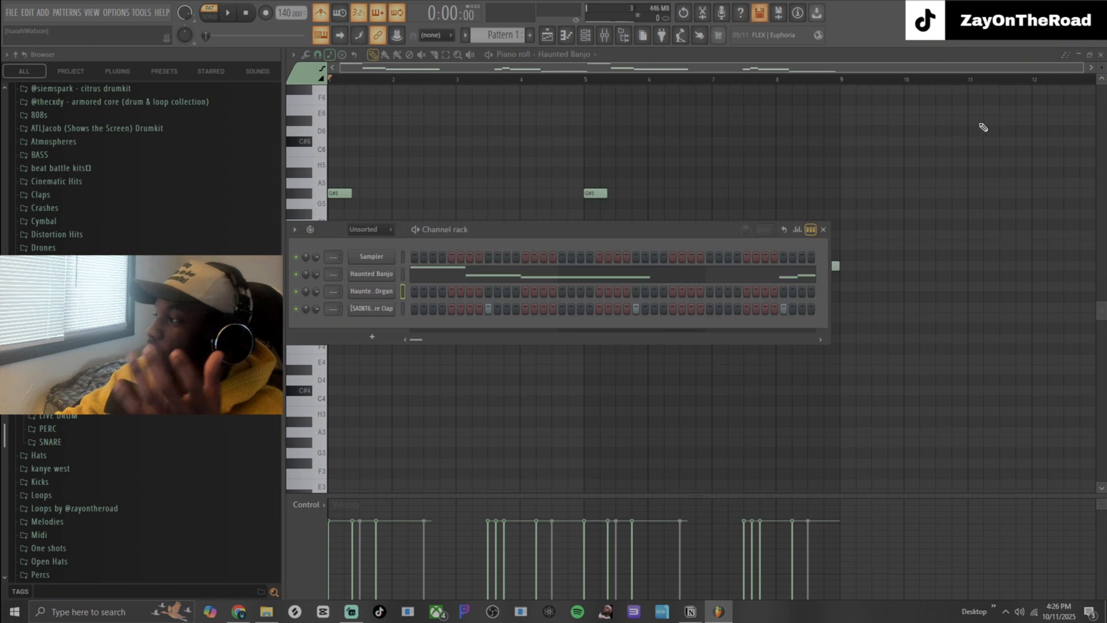
{"action": "left_click", "coordinate": [369, 292]}
{"action": "scroll", "coordinate": [536, 300], "scroll_direction": "down", "scroll_amount": 4}
{"action": "left_click", "coordinate": [534, 268]}
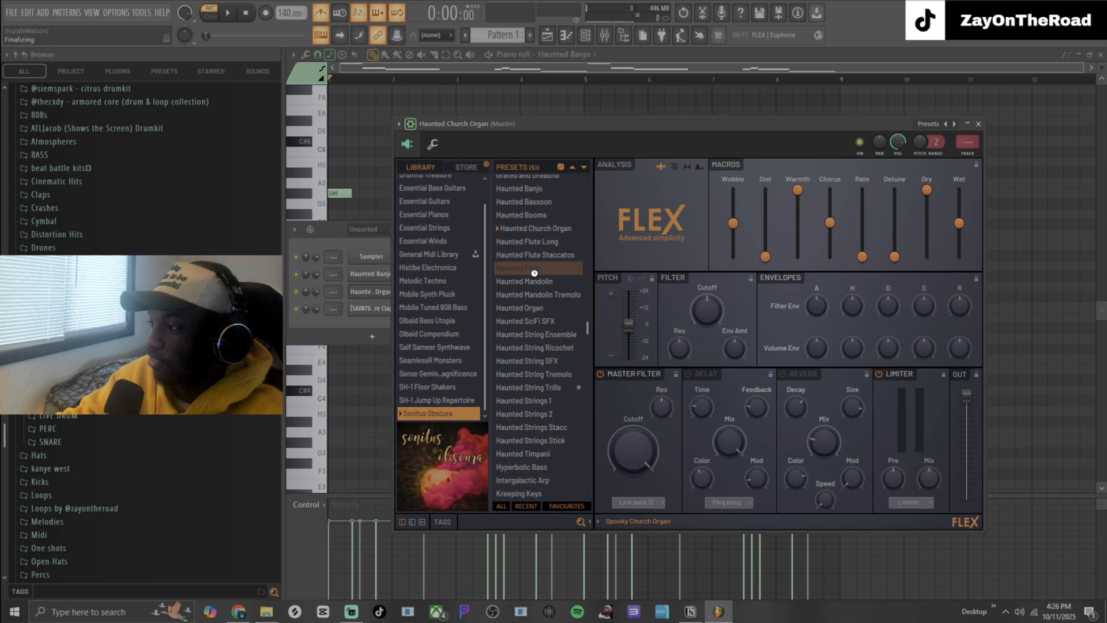
{"action": "left_click", "coordinate": [536, 279]}
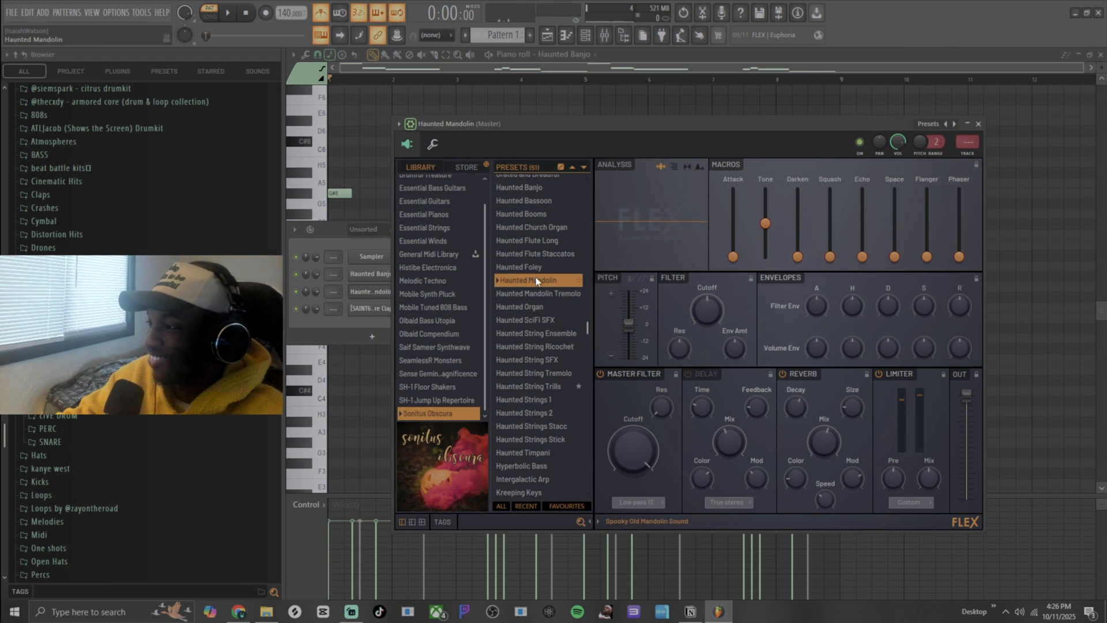
{"action": "key", "text": "3"}
{"action": "key", "text": "3"}
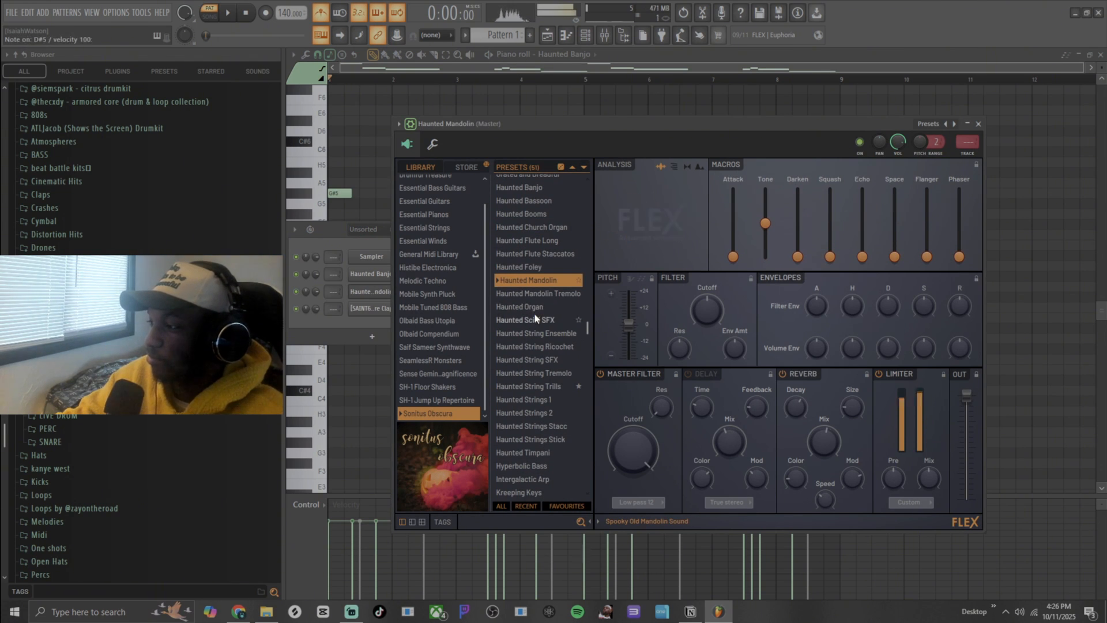
{"action": "left_click", "coordinate": [535, 309]}
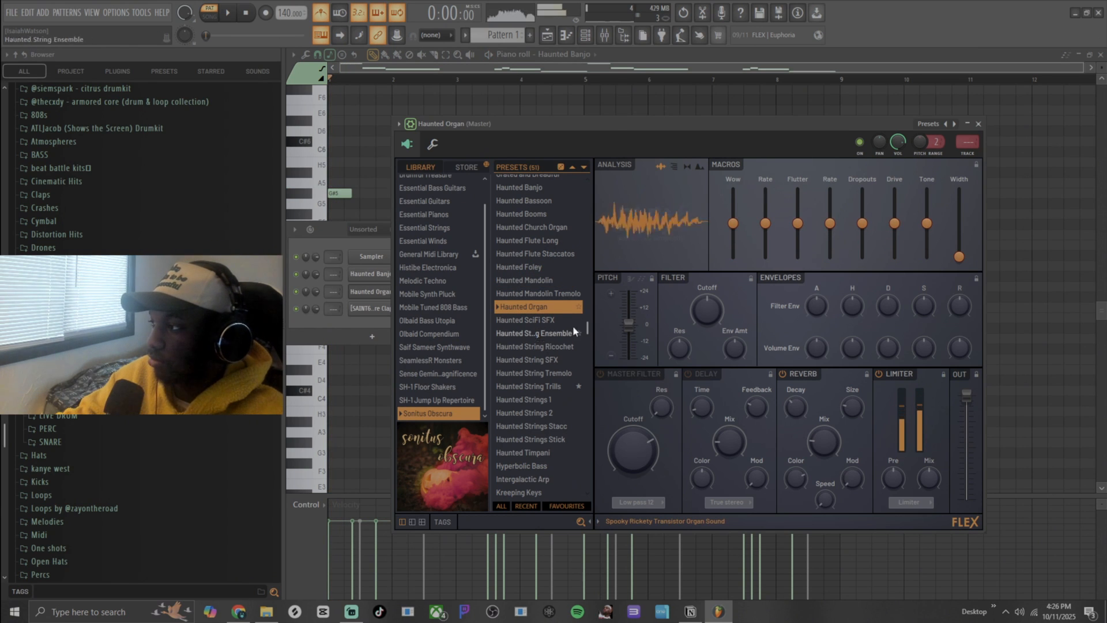
{"action": "left_click", "coordinate": [979, 125]}
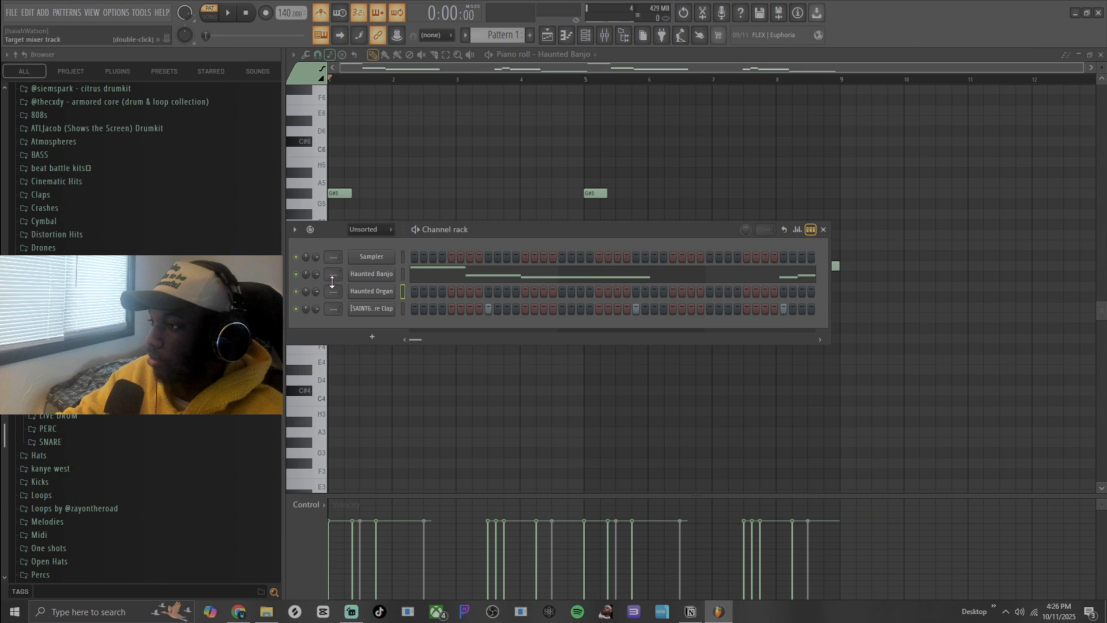
Step: Play the banjo pattern, open the Haunted Organ channel's piano roll, and stop playback
{"action": "key", "text": "space"}
{"action": "scroll", "coordinate": [382, 190], "scroll_direction": "down", "scroll_amount": 3}
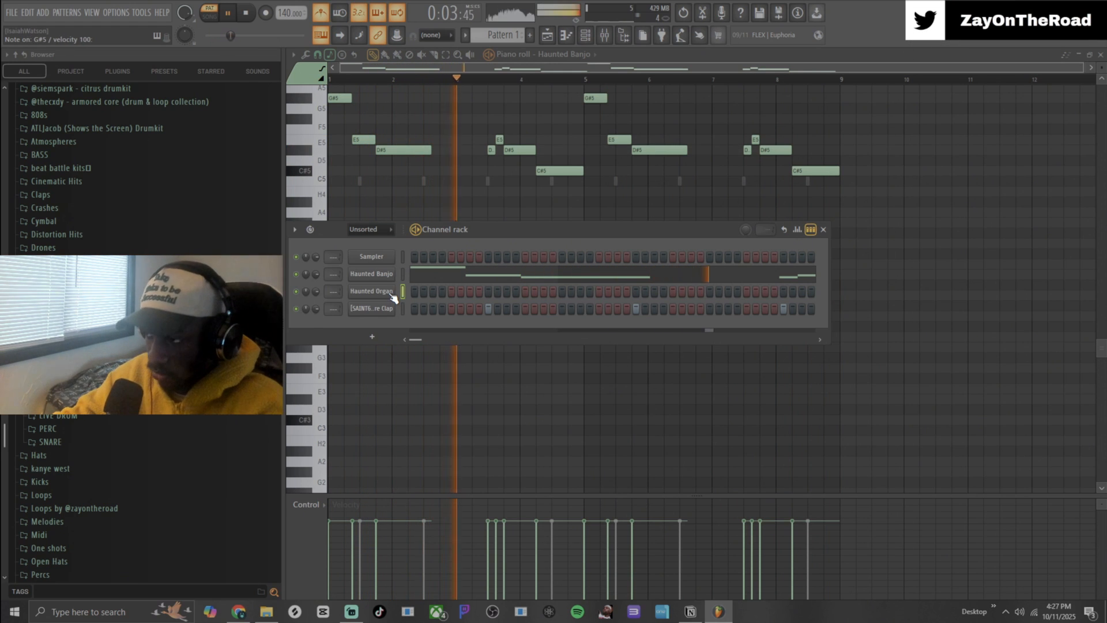
{"action": "right_click", "coordinate": [393, 297]}
{"action": "left_click", "coordinate": [414, 289]}
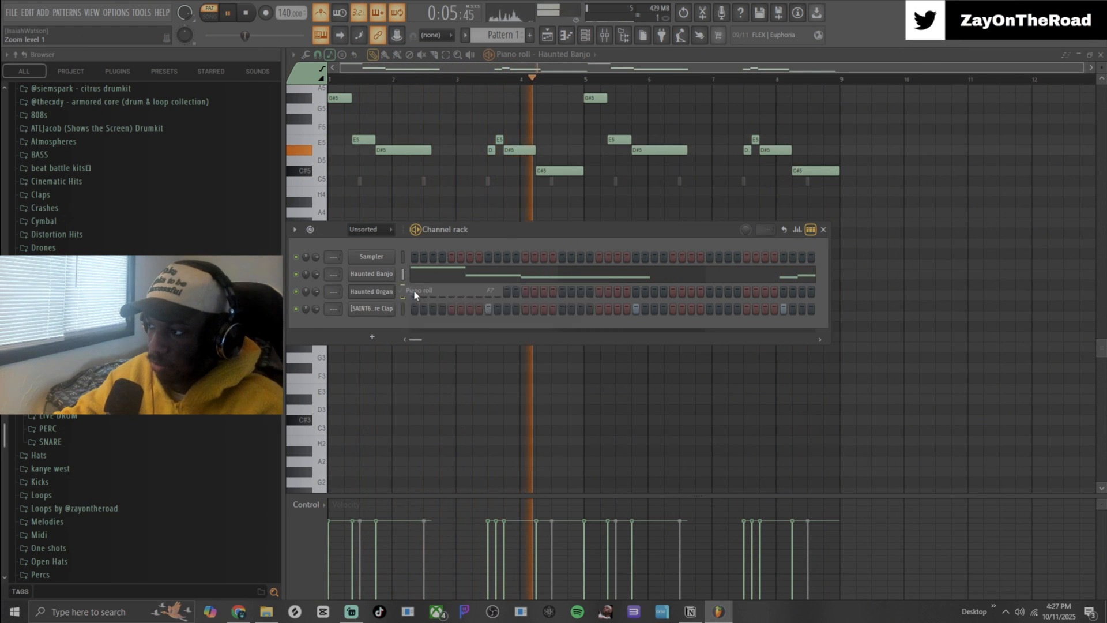
{"action": "key", "text": "space"}
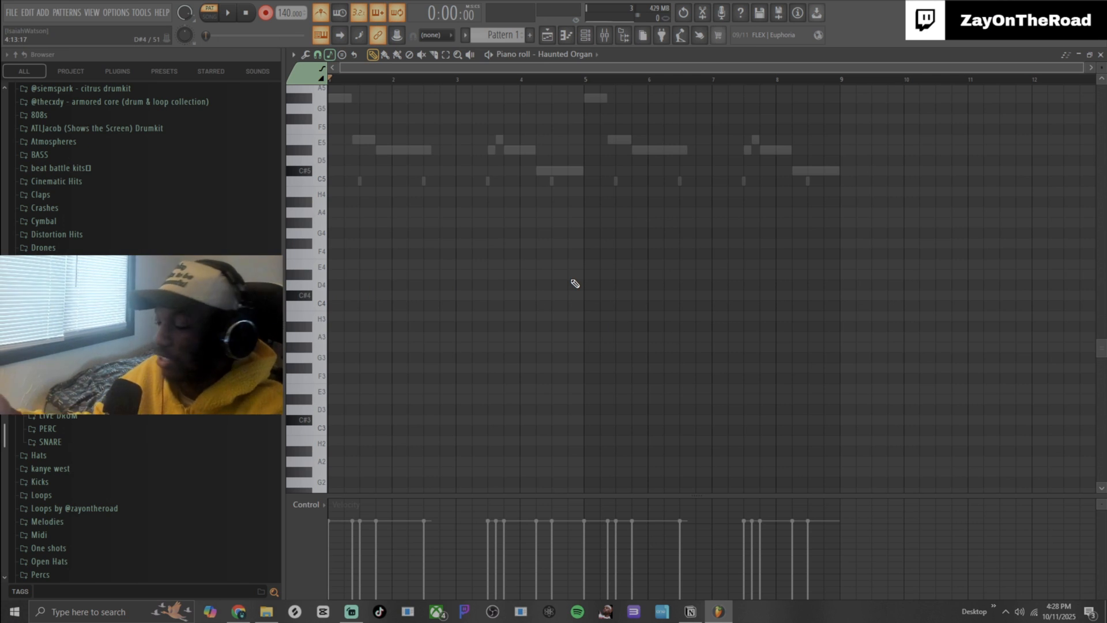
Step: Audition a C#4, E4, G#4 chord on Haunted Organ, removing any stray note from the piano roll
{"action": "key", "text": "s"}
{"action": "key", "text": "c"}
{"action": "key", "text": "h"}
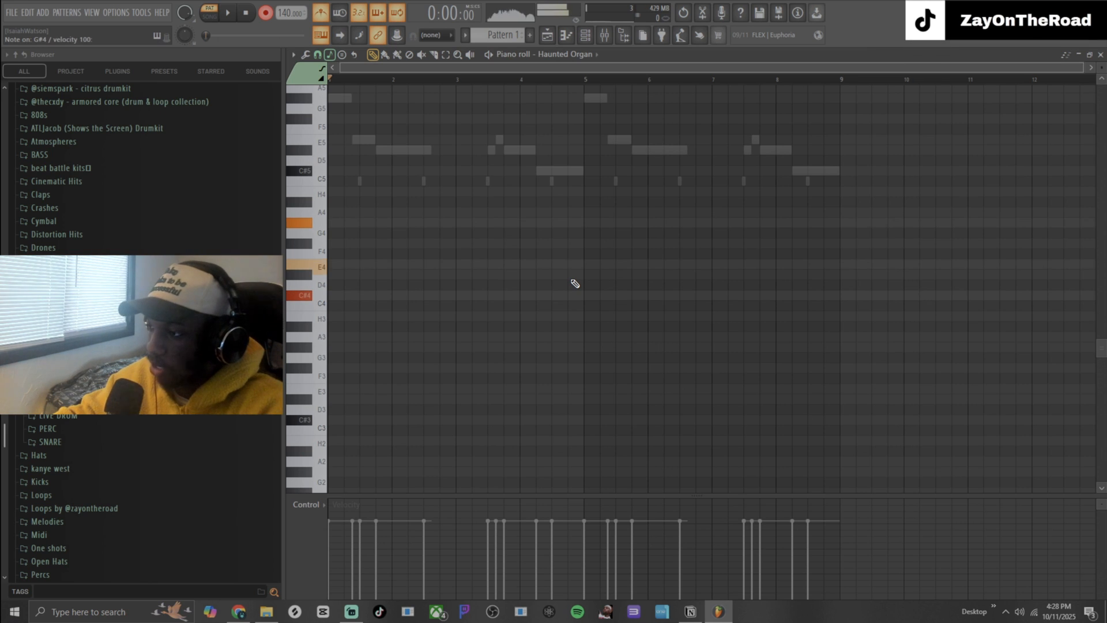
{"action": "left_click", "coordinate": [599, 294]}
{"action": "right_click", "coordinate": [608, 296]}
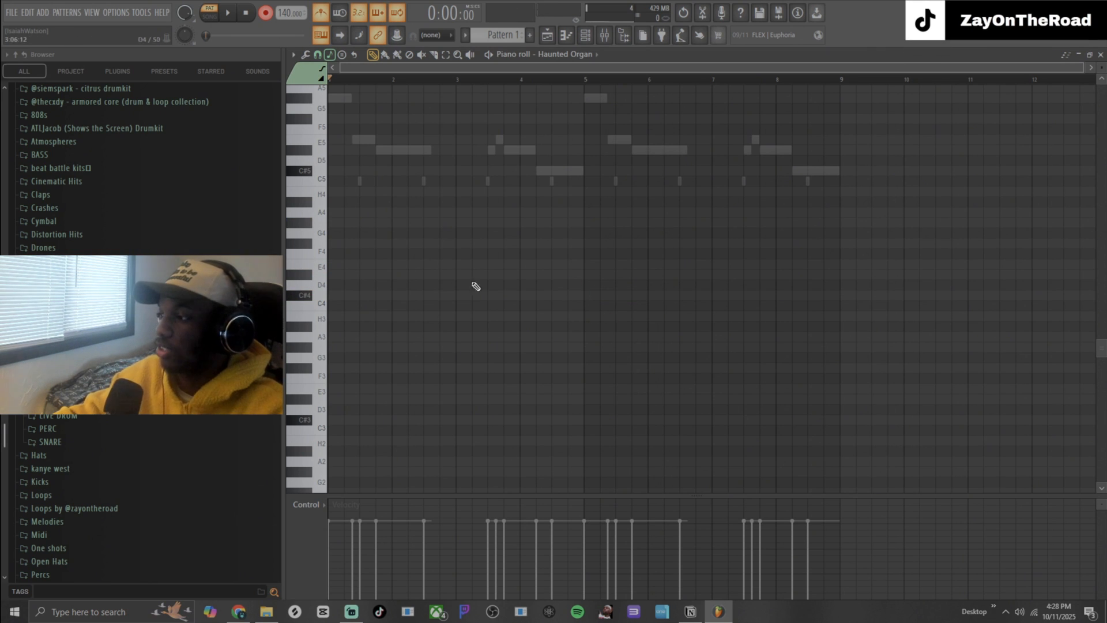
Step: Rehearse alternating between C#4-E4-G#4 and C#4-F#4-A4 chords on Haunted Organ over the ghosted banjo melody
{"action": "scroll", "coordinate": [230, 277], "scroll_direction": "up", "scroll_amount": 8}
{"action": "scroll", "coordinate": [507, 173], "scroll_direction": "down", "scroll_amount": 3}
{"action": "scroll", "coordinate": [254, 295], "scroll_direction": "down", "scroll_amount": 6}
{"action": "scroll", "coordinate": [324, 293], "scroll_direction": "up", "scroll_amount": 6}
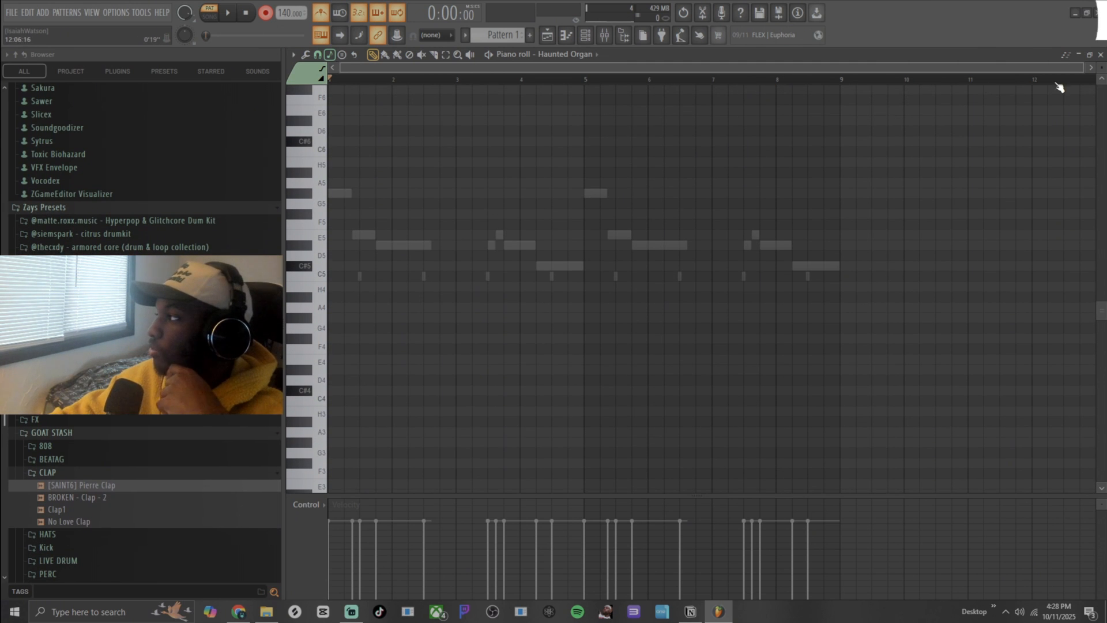
{"action": "left_click_drag", "start_coordinate": [1082, 72], "coordinate": [734, 110]}
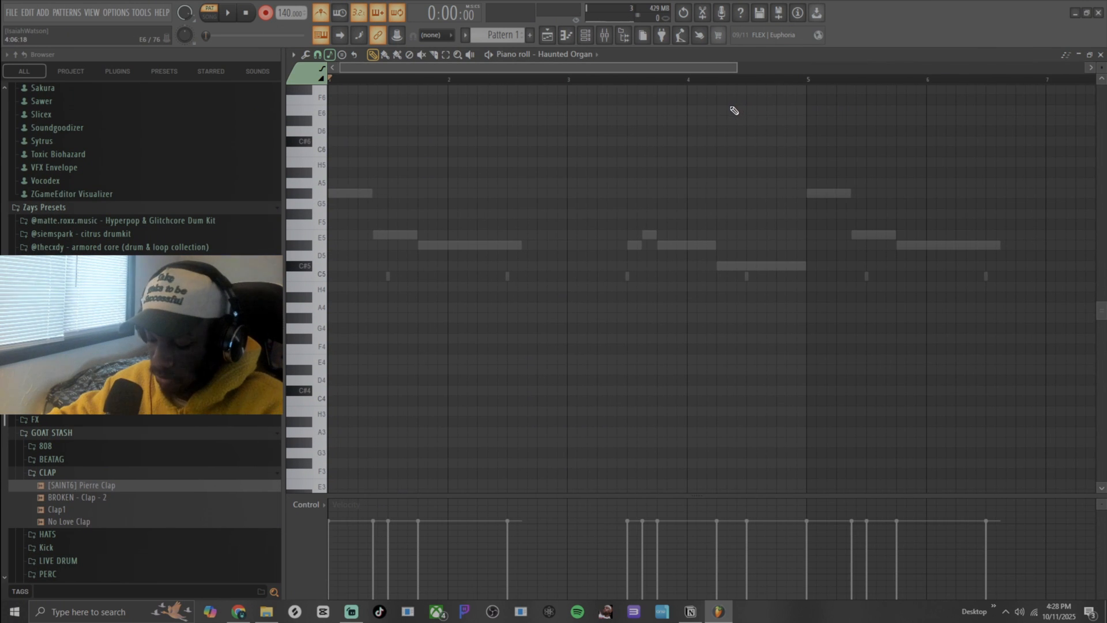
{"action": "key", "text": "s"}
{"action": "key", "text": "c"}
{"action": "key", "text": "h"}
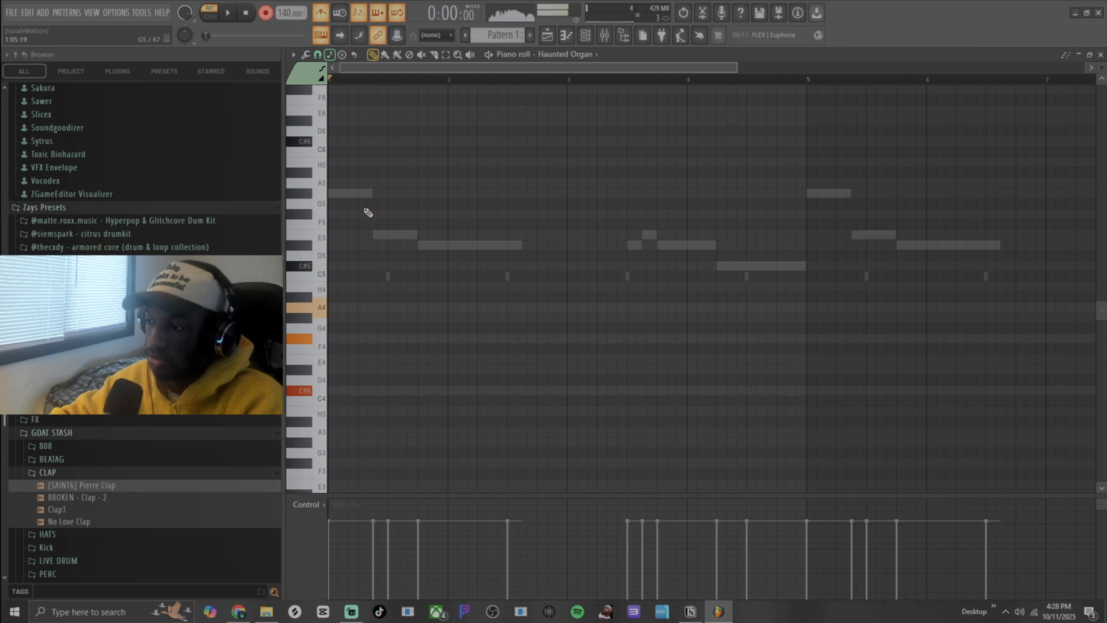
{"action": "key", "text": "c"}
{"action": "key", "text": "h"}
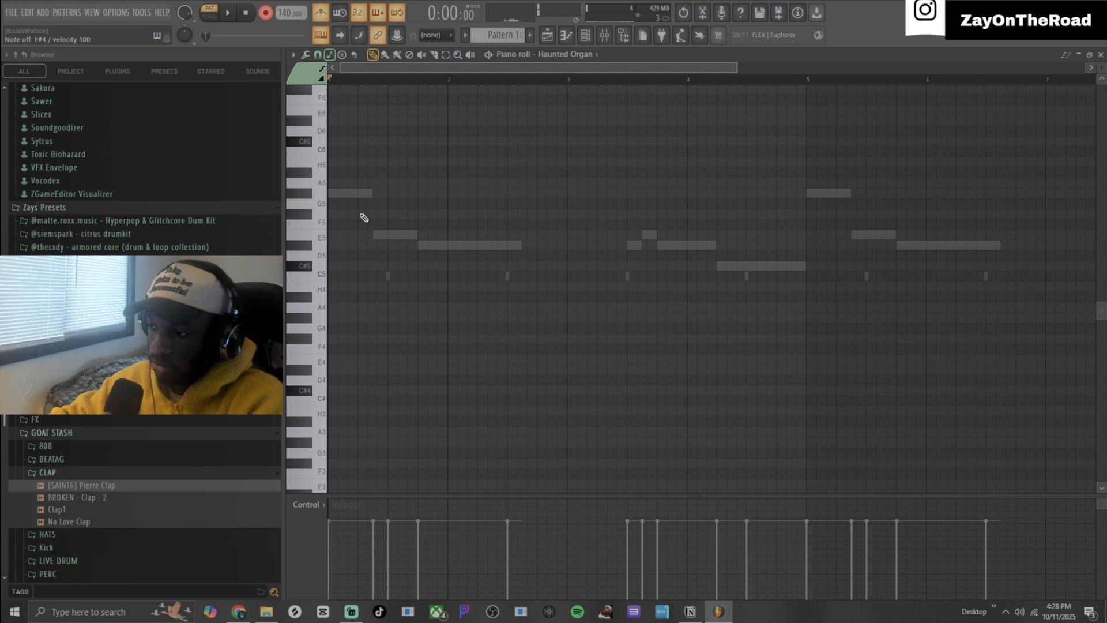
{"action": "key", "text": "d"}
{"action": "key", "text": "g"}
{"action": "key", "text": "m"}
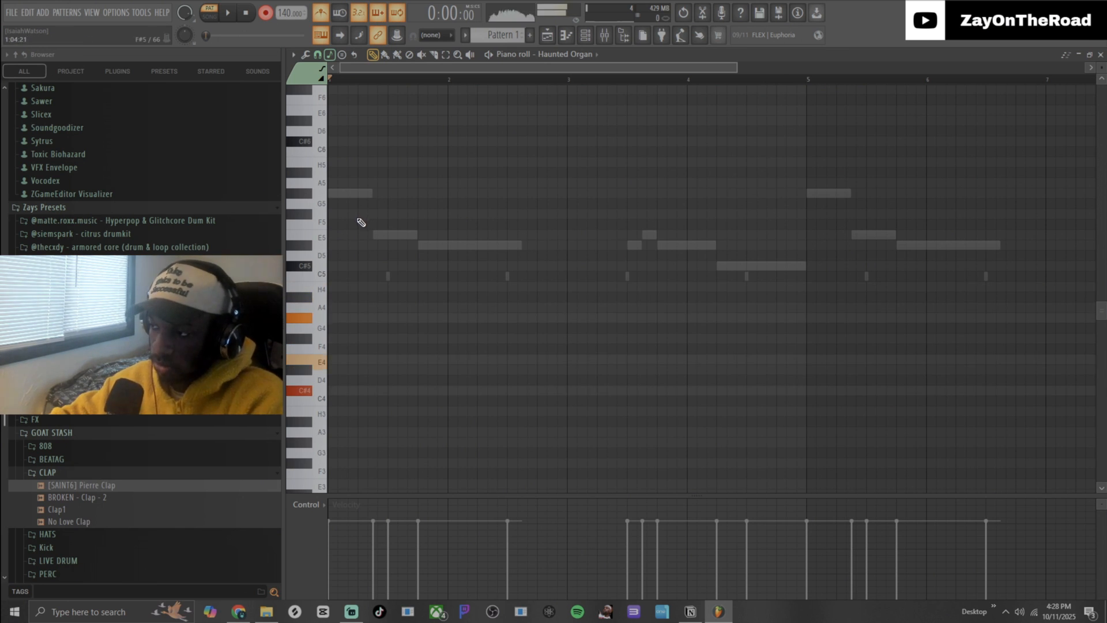
{"action": "key", "text": "s"}
{"action": "key", "text": "g"}
{"action": "key", "text": "n"}
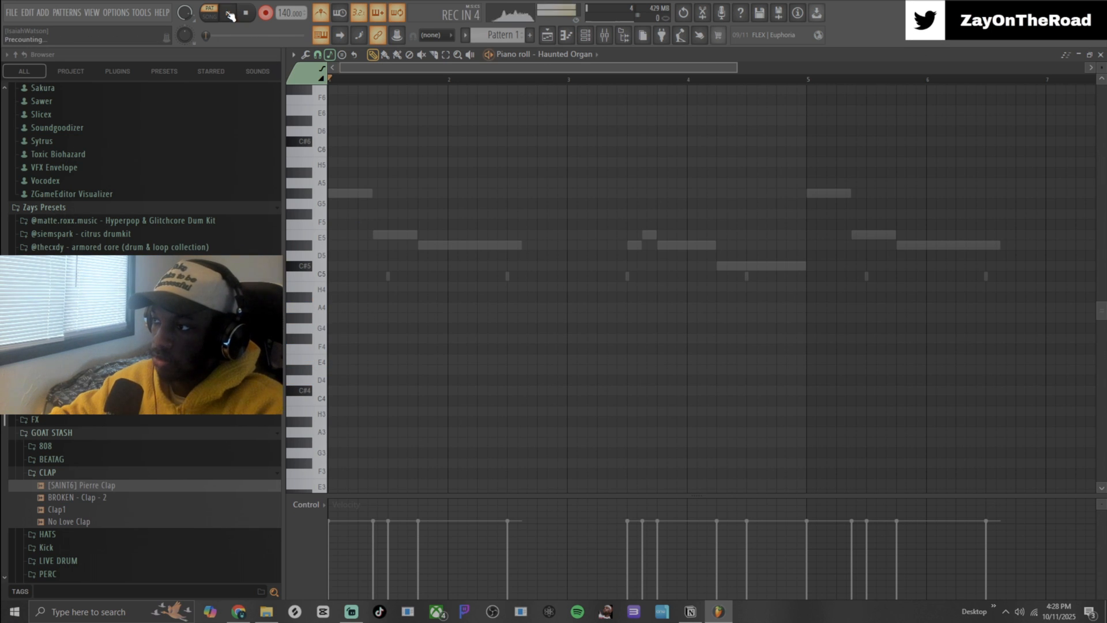
Step: Start recording Haunted Organ, playing C#4-E4-G#4 from bar 1 and C#4-F#4-A4 from bar 3
{"action": "key", "text": "space"}
{"action": "key", "text": "s"}
{"action": "key", "text": "c"}
{"action": "key", "text": "h"}
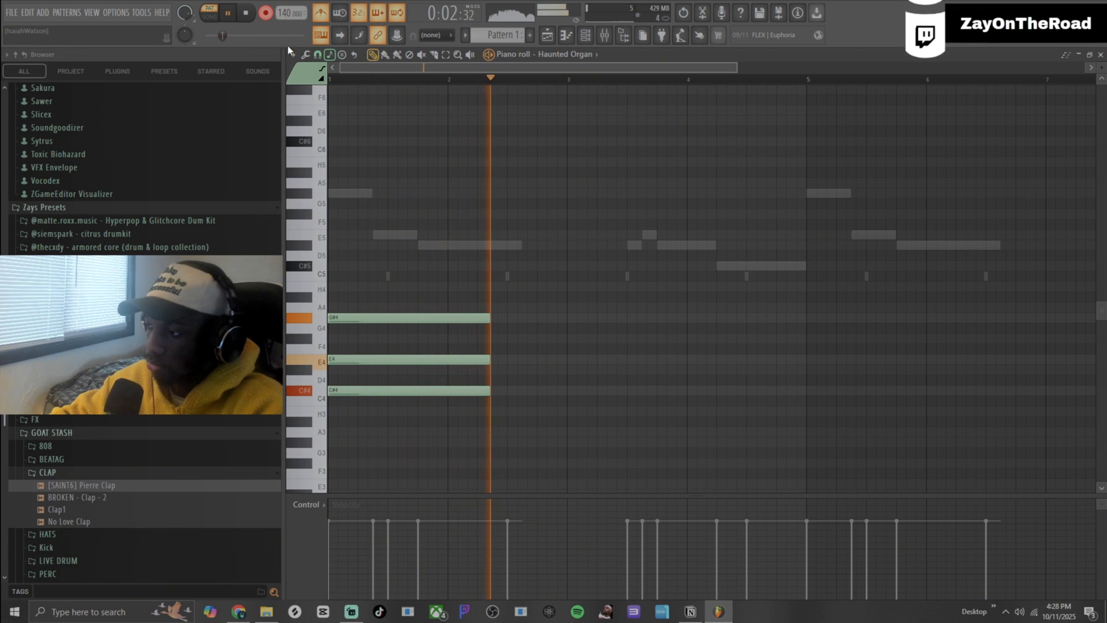
{"action": "key", "text": "s"}
{"action": "key", "text": "g"}
{"action": "key", "text": "n"}
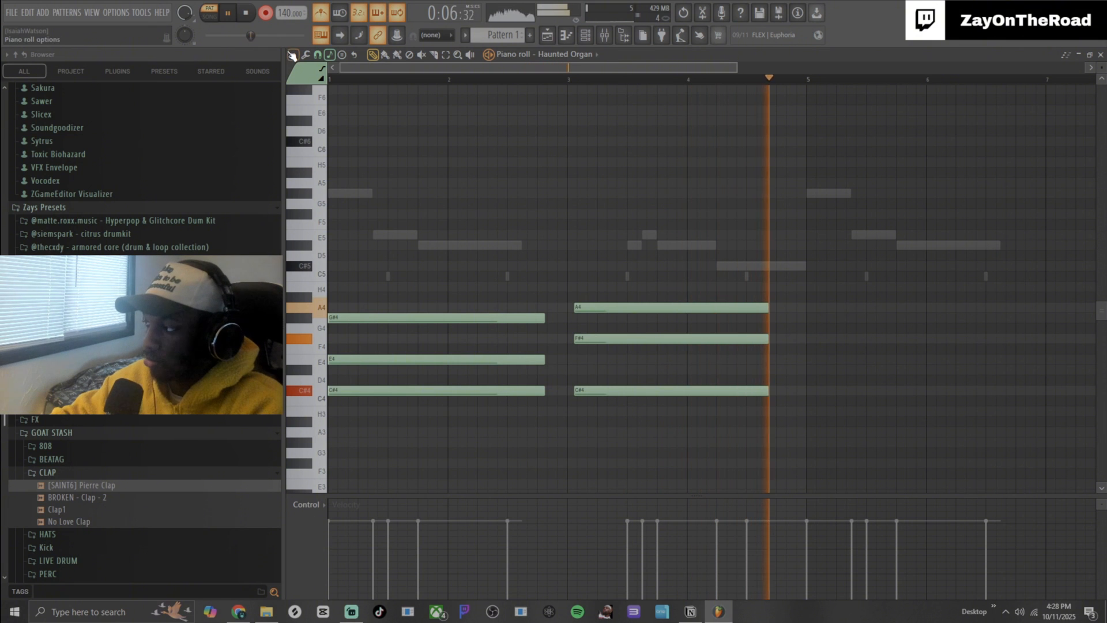
Step: Record C#4-E4-G#4 around bar 5, C#4-F#4-A4 at bar 7, and a short E4-G#4-H4 chord late in bar 8
{"action": "key", "text": "s"}
{"action": "key", "text": "c"}
{"action": "key", "text": "h"}
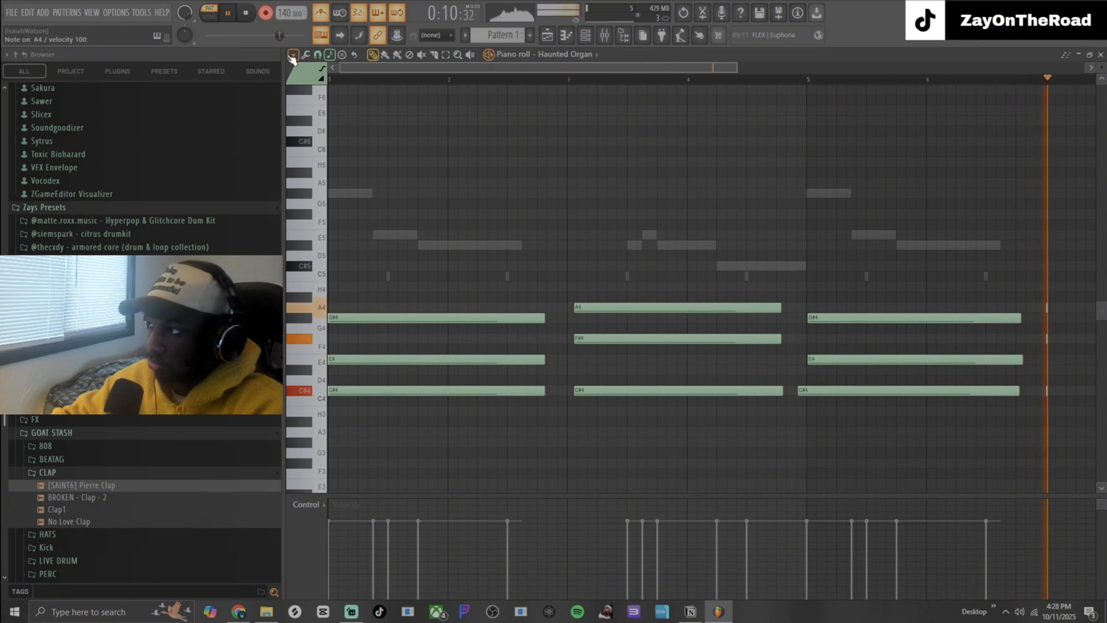
{"action": "key", "text": "s"}
{"action": "key", "text": "g"}
{"action": "key", "text": "n"}
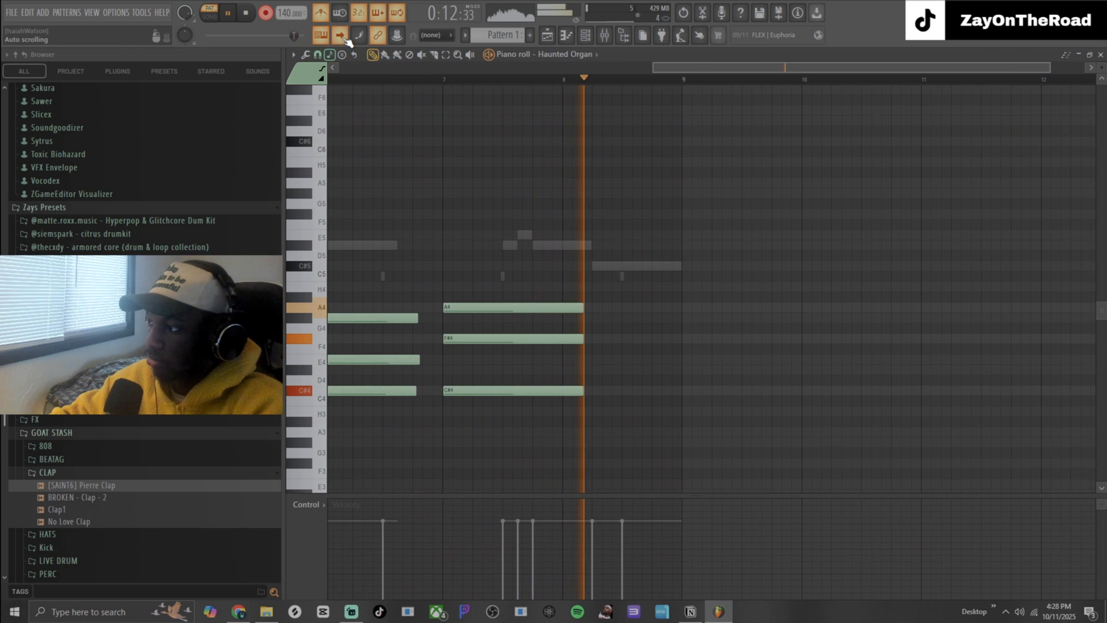
{"action": "key", "text": "m"}
{"action": "key", "text": "c"}
{"action": "key", "text": "h"}
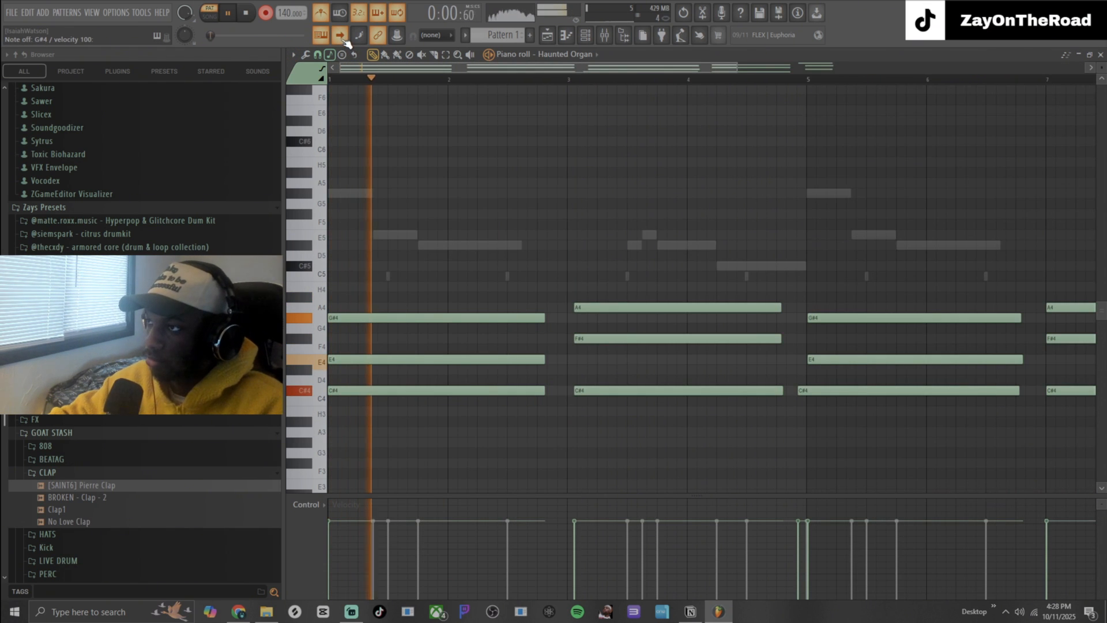
Step: Turn off recording, listen to the organ chords with the melody, and stop playback
{"action": "left_click", "coordinate": [266, 12]}
{"action": "scroll", "coordinate": [594, 229], "scroll_direction": "down", "scroll_amount": 2}
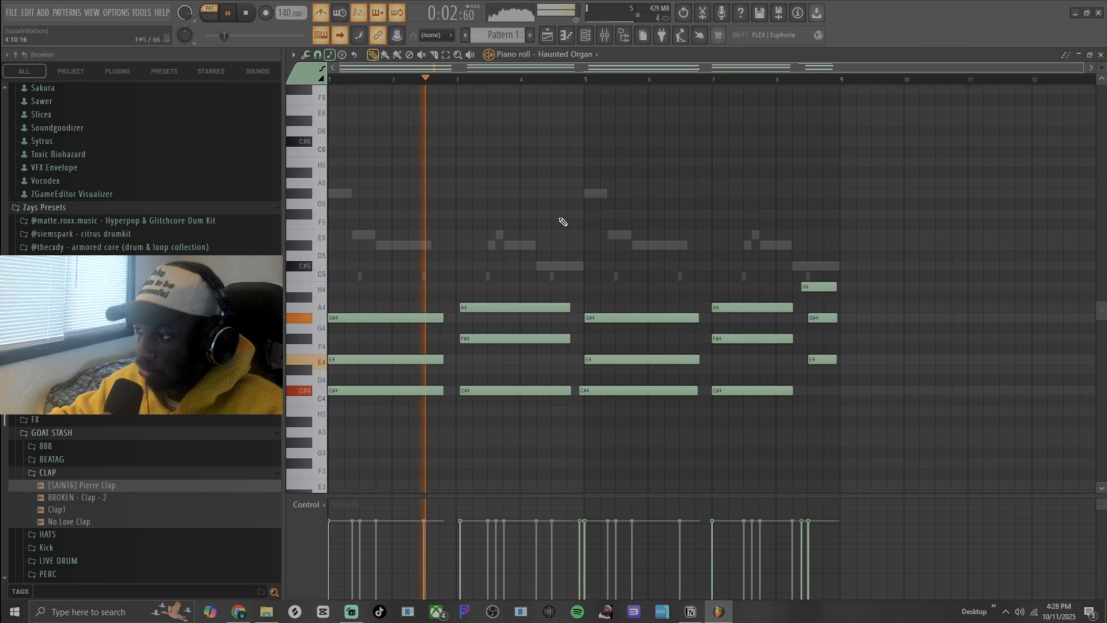
{"action": "key", "text": "space"}
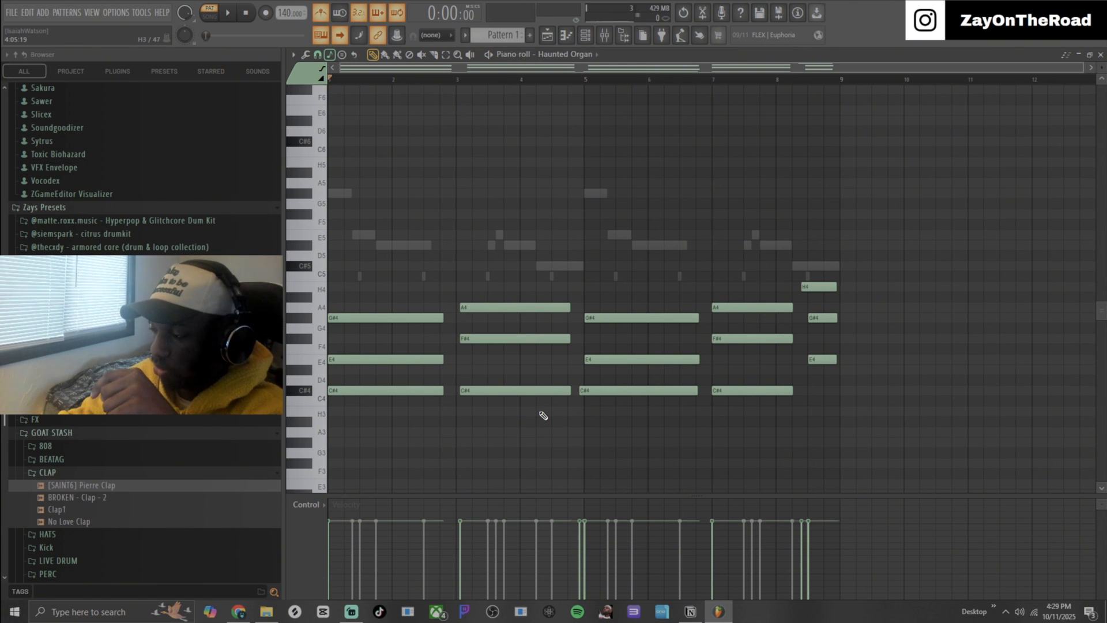
Step: Examine the recorded organ chords against the ghosted banjo melody and the empty octaves below them
{"action": "scroll", "coordinate": [543, 416], "scroll_direction": "down", "scroll_amount": 6}
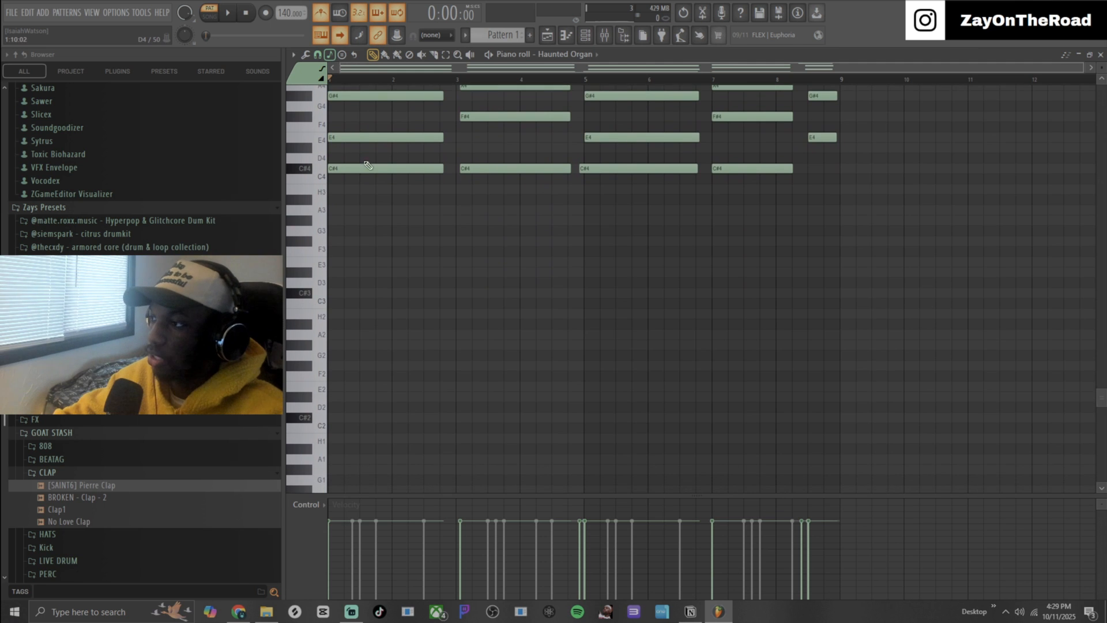
{"action": "scroll", "coordinate": [871, 164], "scroll_direction": "up", "scroll_amount": 2}
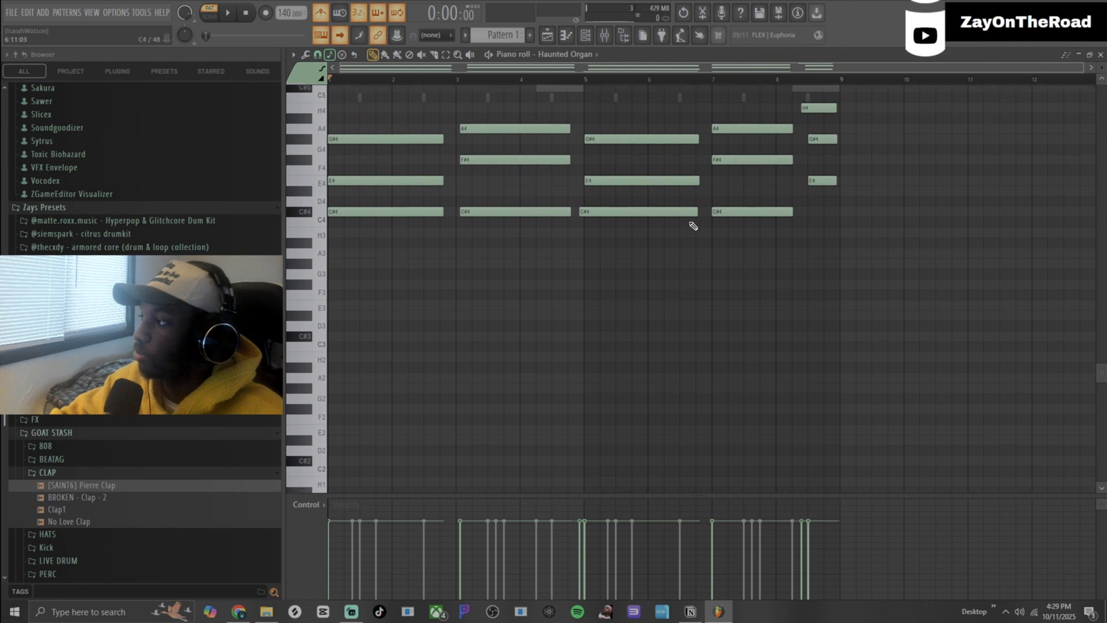
{"action": "scroll", "coordinate": [368, 91], "scroll_direction": "up", "scroll_amount": 4}
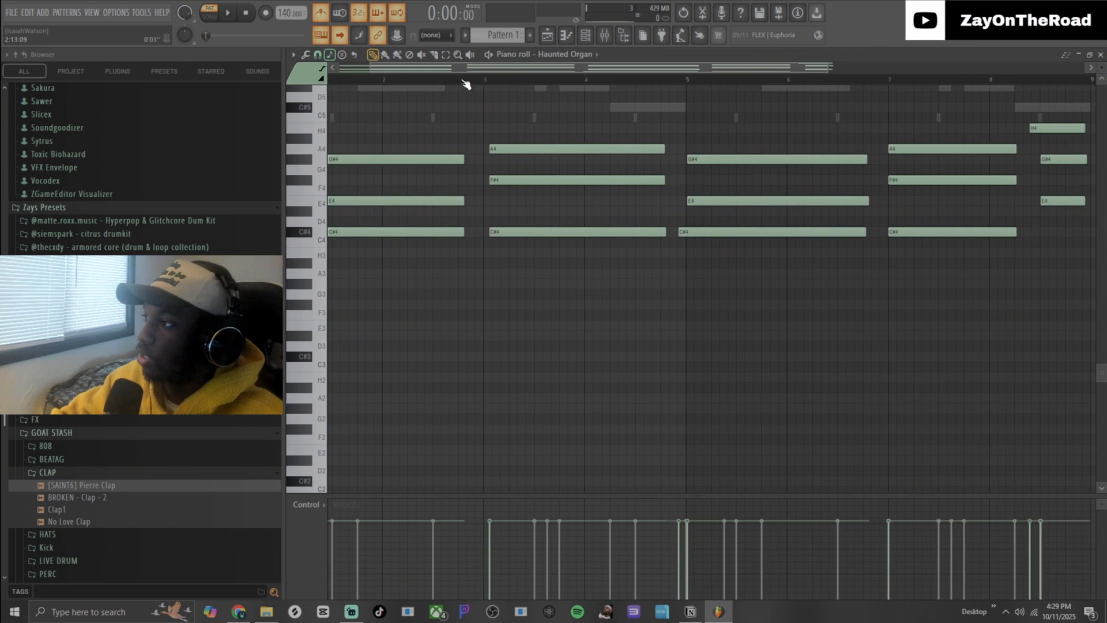
{"action": "scroll", "coordinate": [319, 190], "scroll_direction": "up", "scroll_amount": 3}
{"action": "scroll", "coordinate": [351, 202], "scroll_direction": "up", "scroll_amount": 3}
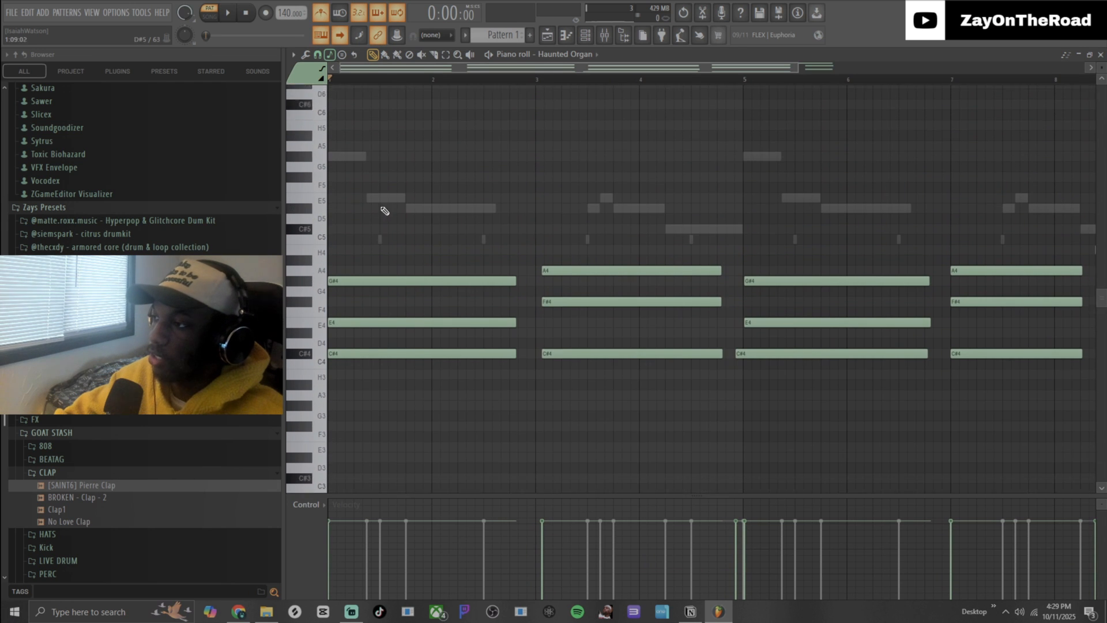
{"action": "scroll", "coordinate": [406, 329], "scroll_direction": "down", "scroll_amount": 2}
{"action": "scroll", "coordinate": [407, 329], "scroll_direction": "down", "scroll_amount": 8}
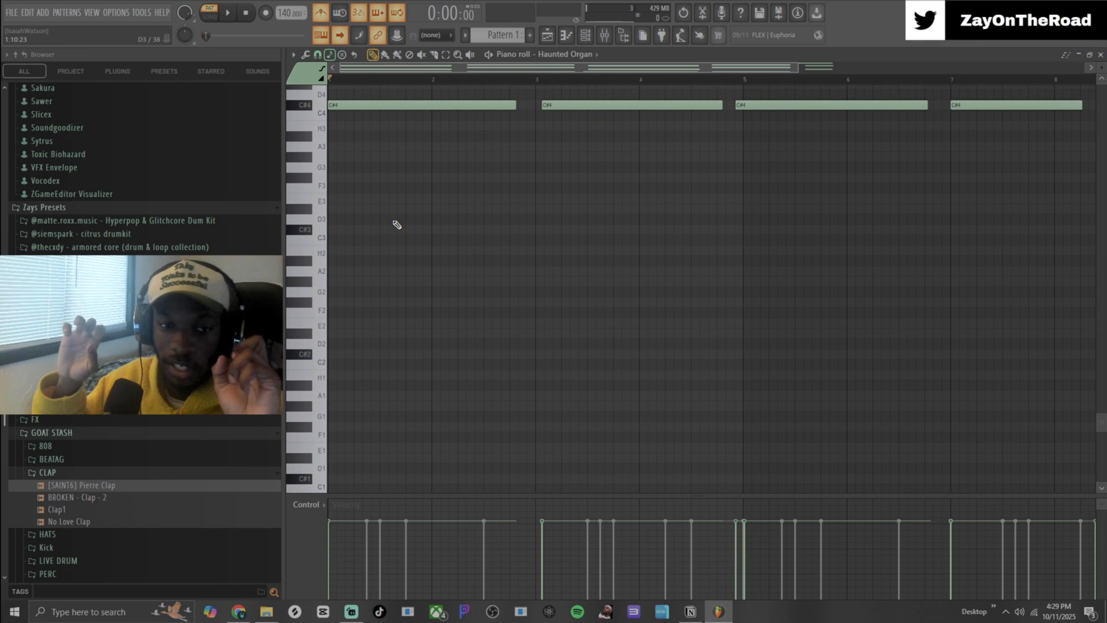
{"action": "scroll", "coordinate": [398, 211], "scroll_direction": "up", "scroll_amount": 8}
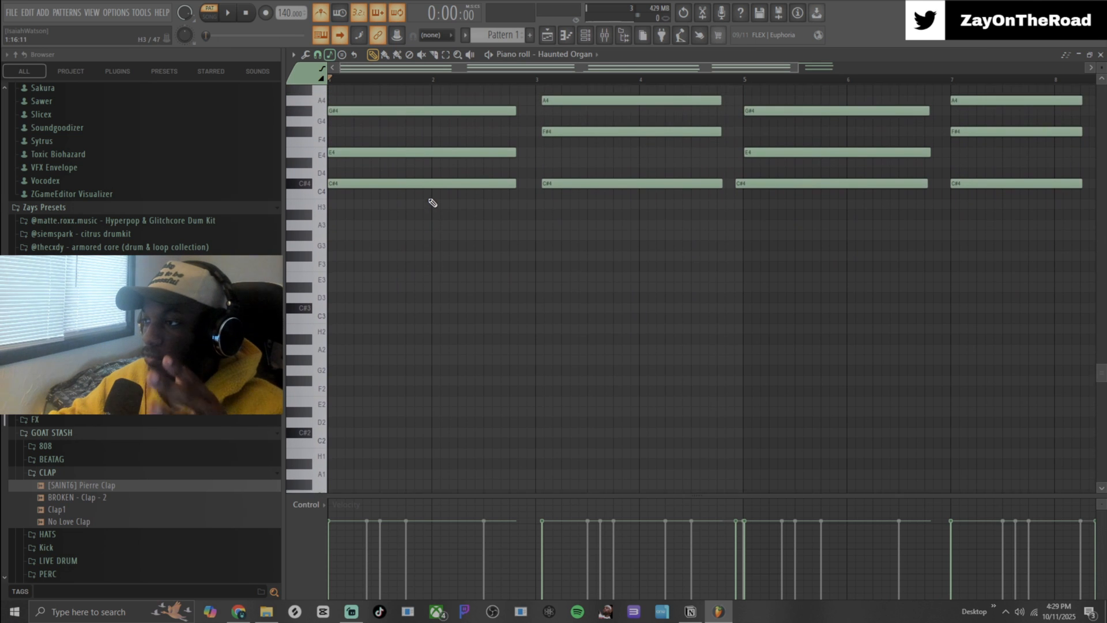
{"action": "scroll", "coordinate": [403, 259], "scroll_direction": "down", "scroll_amount": 7}
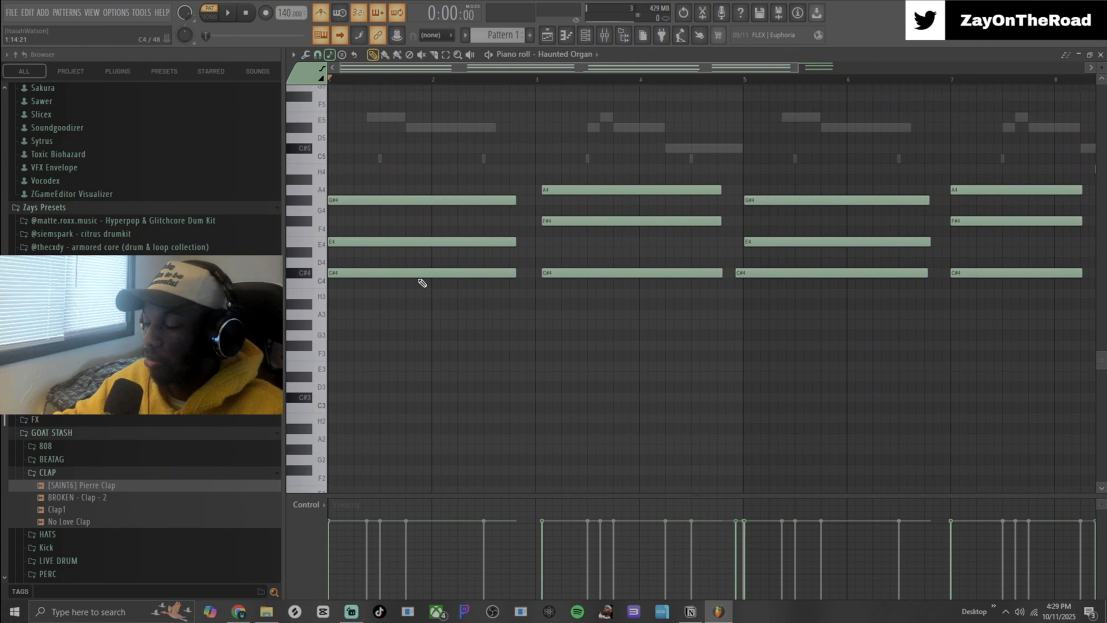
Step: Try a low bass note beneath the first organ chord, on A2 and on C#2
{"action": "left_click", "coordinate": [402, 301]}
{"action": "left_click_drag", "start_coordinate": [402, 302], "coordinate": [365, 299]}
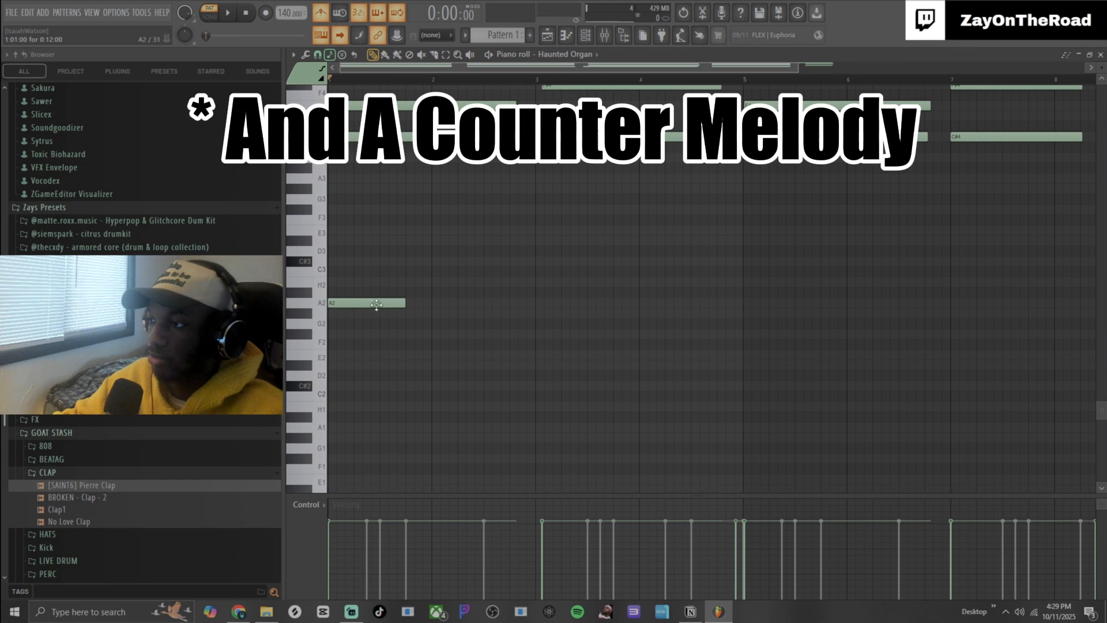
{"action": "right_click", "coordinate": [376, 305]}
{"action": "scroll", "coordinate": [366, 369], "scroll_direction": "down", "scroll_amount": 1}
{"action": "scroll", "coordinate": [347, 334], "scroll_direction": "up", "scroll_amount": 2}
{"action": "left_click", "coordinate": [319, 185]}
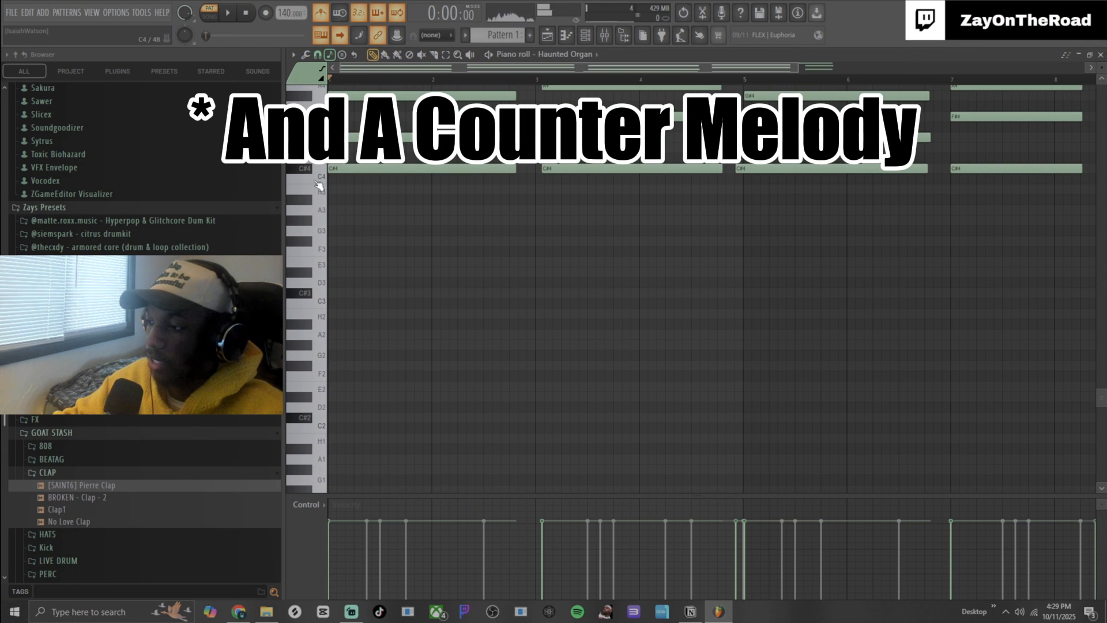
{"action": "left_click", "coordinate": [337, 423]}
{"action": "scroll", "coordinate": [404, 364], "scroll_direction": "down", "scroll_amount": 2}
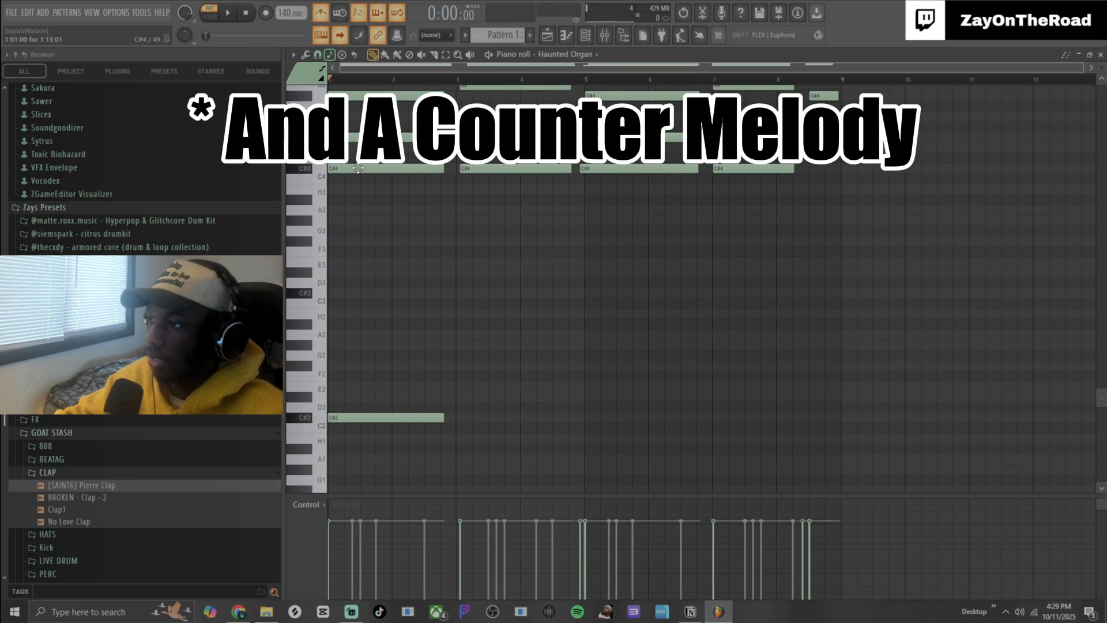
{"action": "scroll", "coordinate": [553, 259], "scroll_direction": "up", "scroll_amount": 5}
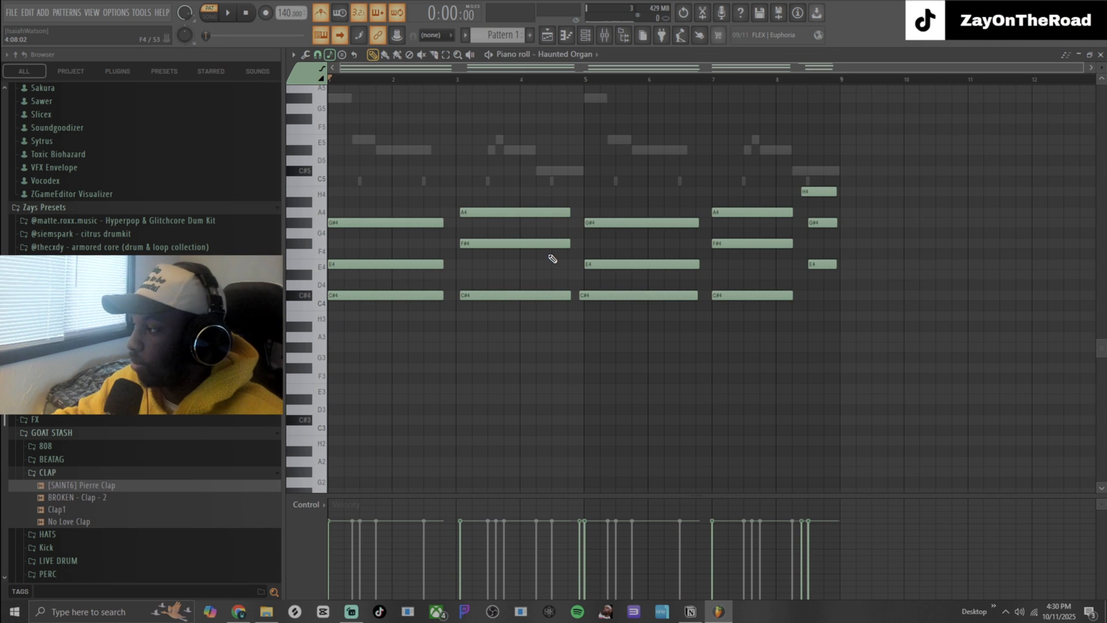
Step: Pick the Select tool and check the starts of the first three organ chords against the bar lines
{"action": "scroll", "coordinate": [402, 275], "scroll_direction": "up", "scroll_amount": 5}
{"action": "scroll", "coordinate": [405, 292], "scroll_direction": "down", "scroll_amount": 2}
{"action": "scroll", "coordinate": [376, 257], "scroll_direction": "up", "scroll_amount": 4}
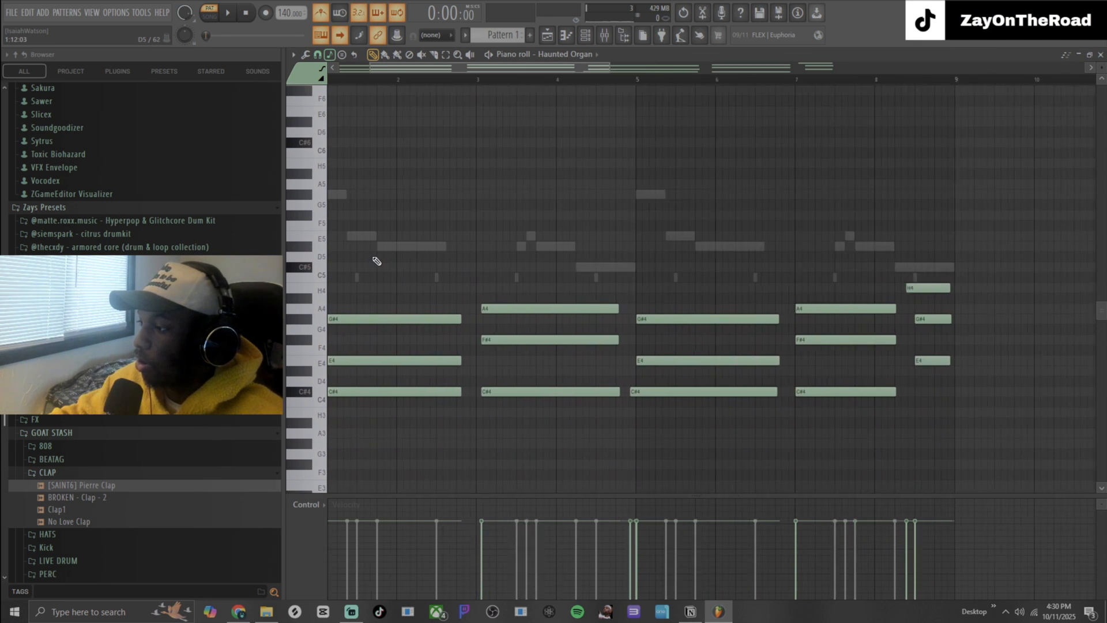
{"action": "scroll", "coordinate": [424, 156], "scroll_direction": "left", "scroll_amount": 3}
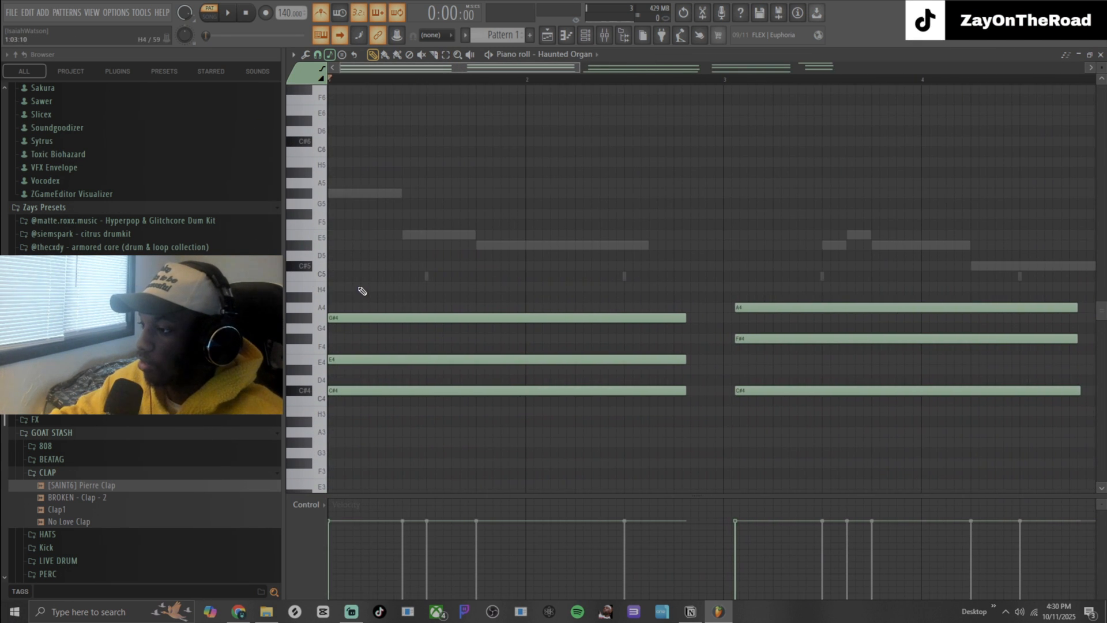
{"action": "left_click", "coordinate": [446, 55]}
{"action": "scroll", "coordinate": [465, 173], "scroll_direction": "down", "scroll_amount": 3}
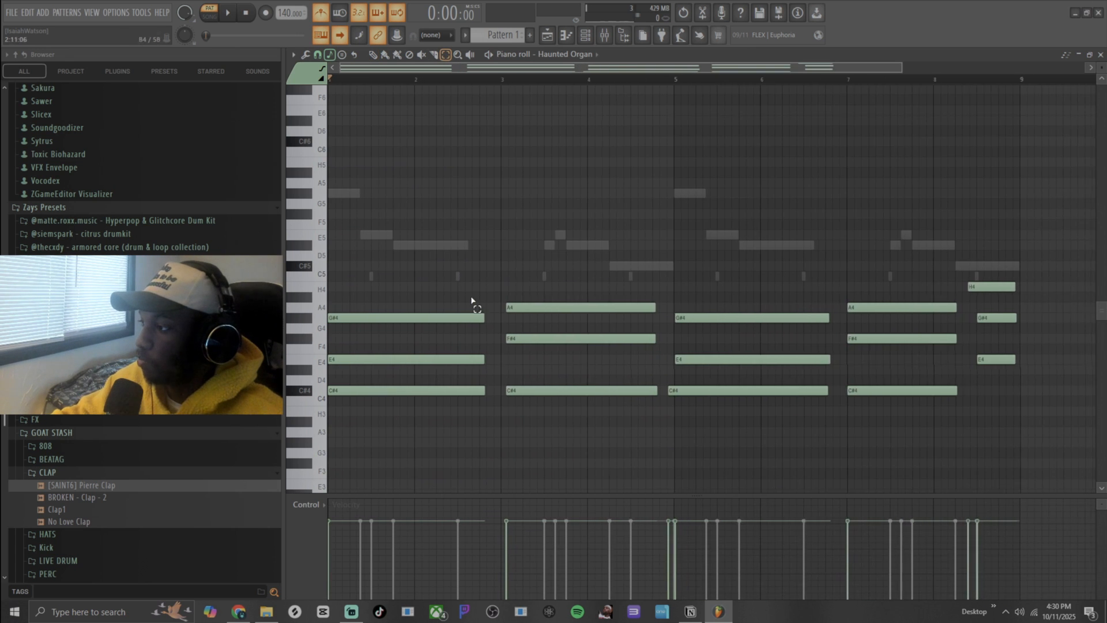
{"action": "scroll", "coordinate": [488, 305], "scroll_direction": "up", "scroll_amount": 5}
{"action": "scroll", "coordinate": [568, 186], "scroll_direction": "down", "scroll_amount": 4}
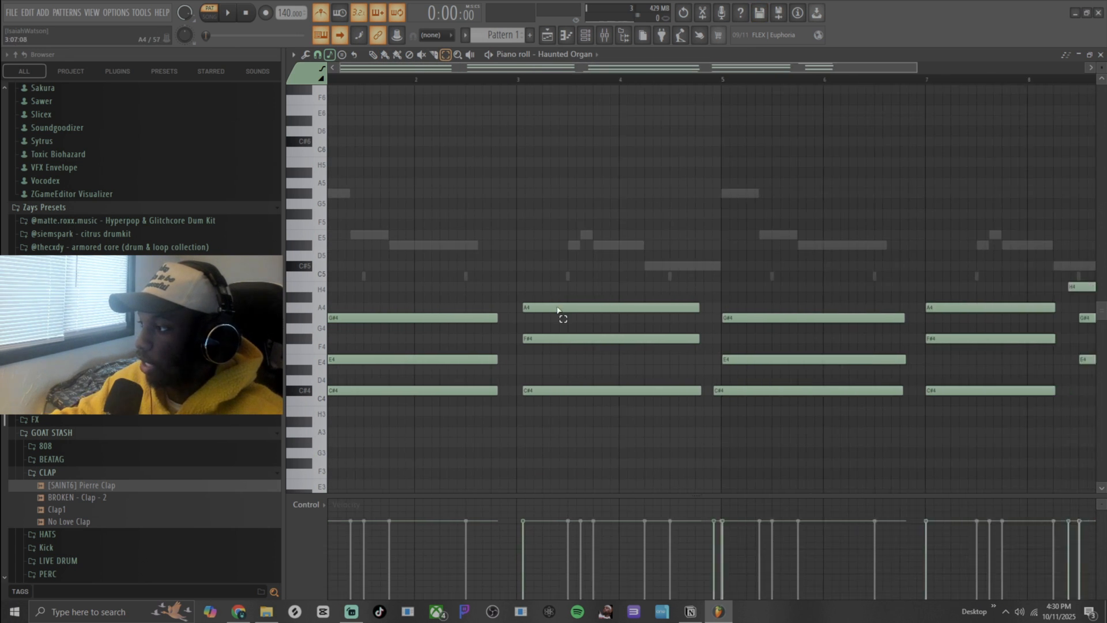
{"action": "scroll", "coordinate": [564, 314], "scroll_direction": "right", "scroll_amount": 4}
{"action": "scroll", "coordinate": [557, 375], "scroll_direction": "down", "scroll_amount": 6}
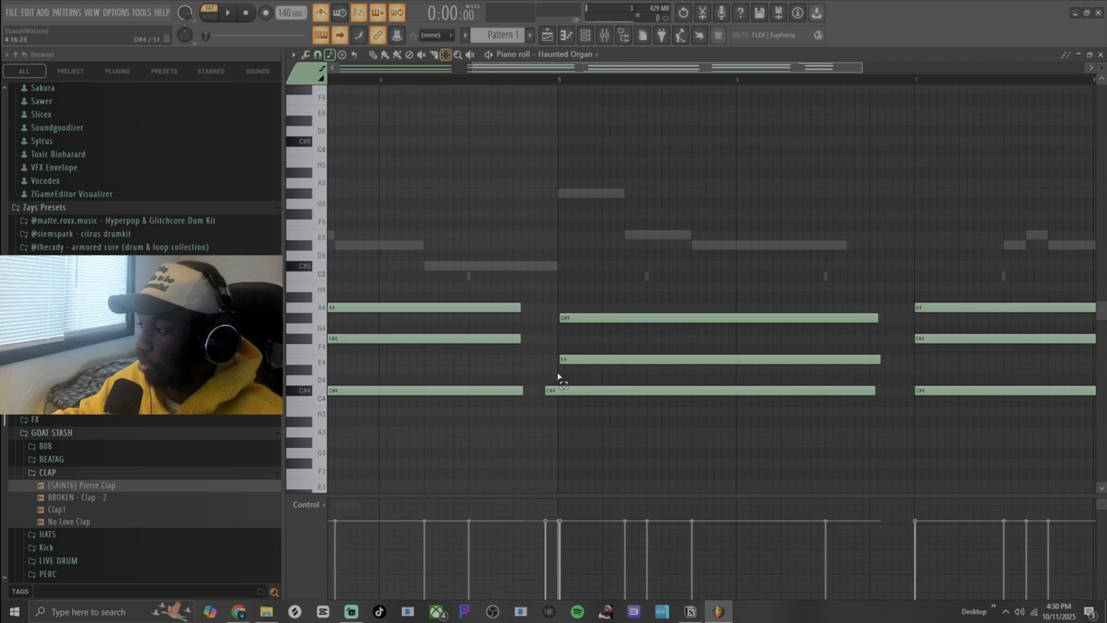
Step: Move the C#4-F#4-A4 organ chord at bar 7 so all three notes start exactly on the bar line
{"action": "scroll", "coordinate": [662, 353], "scroll_direction": "up", "scroll_amount": 10}
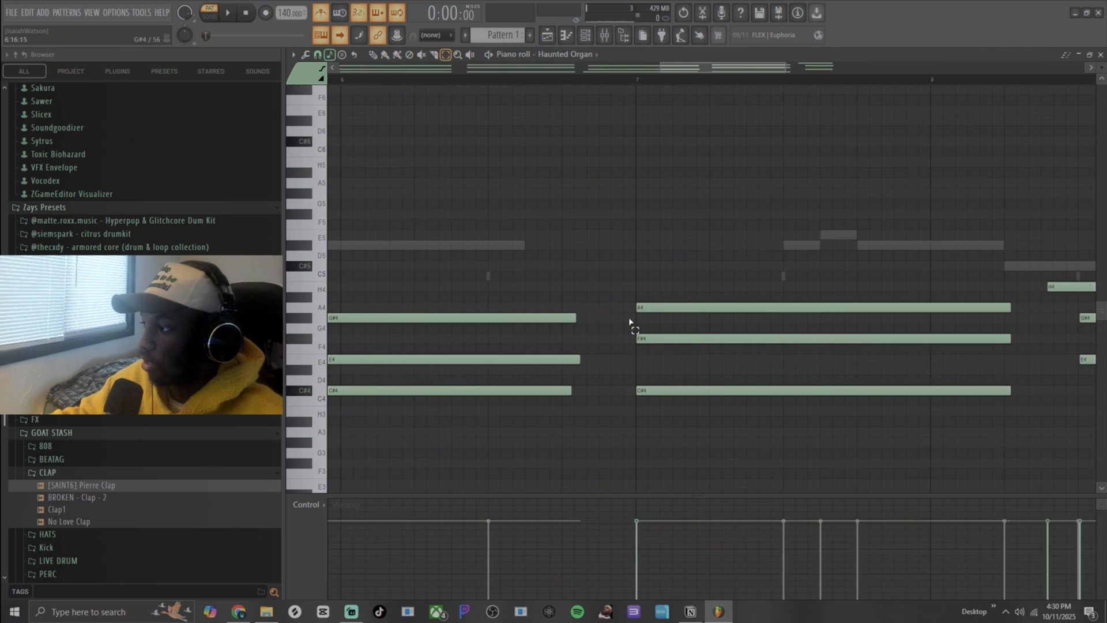
{"action": "left_click_drag", "start_coordinate": [670, 263], "coordinate": [680, 412]}
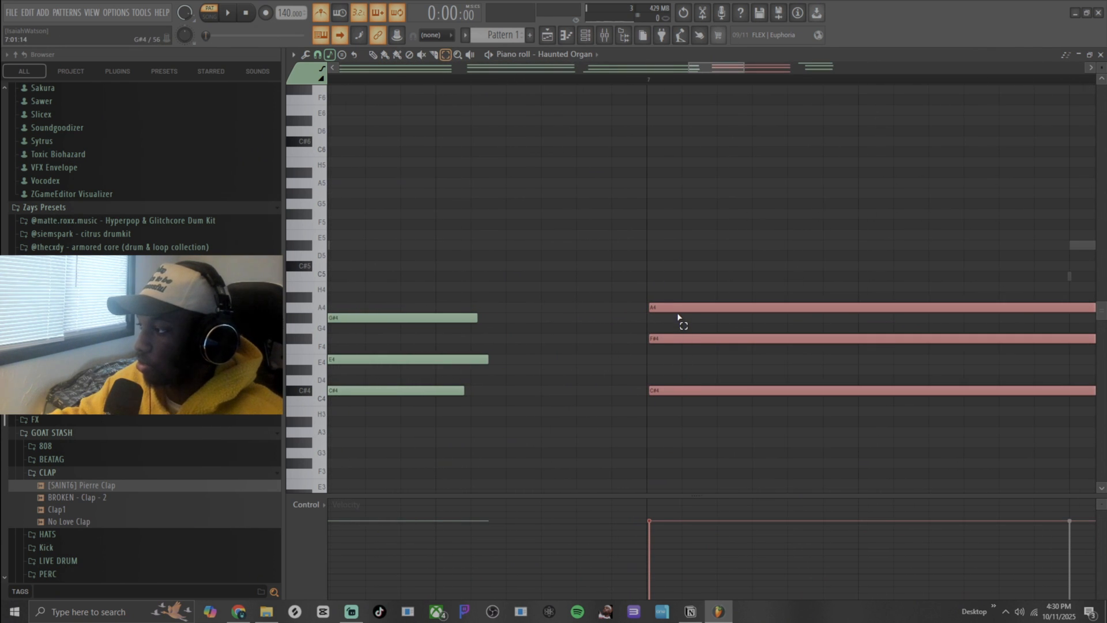
{"action": "left_click_drag", "start_coordinate": [676, 279], "coordinate": [688, 450]}
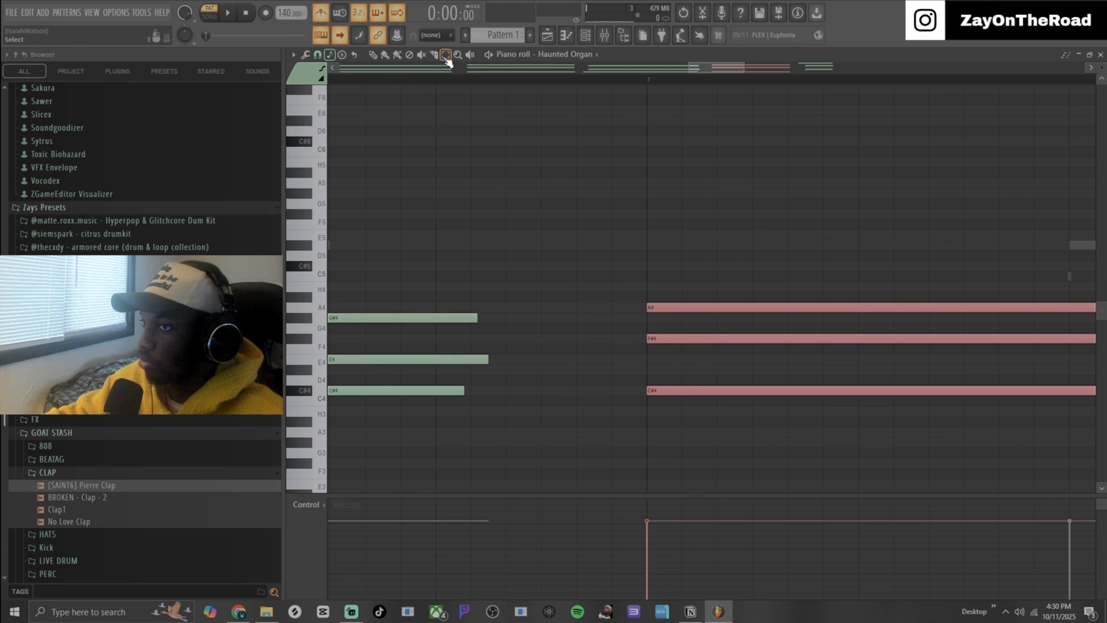
{"action": "left_click_drag", "start_coordinate": [663, 260], "coordinate": [677, 404]}
Step: Align the starts of the last chord's H4, G#4 and E4 notes with the middle of bar 8
{"action": "scroll", "coordinate": [680, 307], "scroll_direction": "down", "scroll_amount": 4}
{"action": "scroll", "coordinate": [681, 309], "scroll_direction": "down", "scroll_amount": 5}
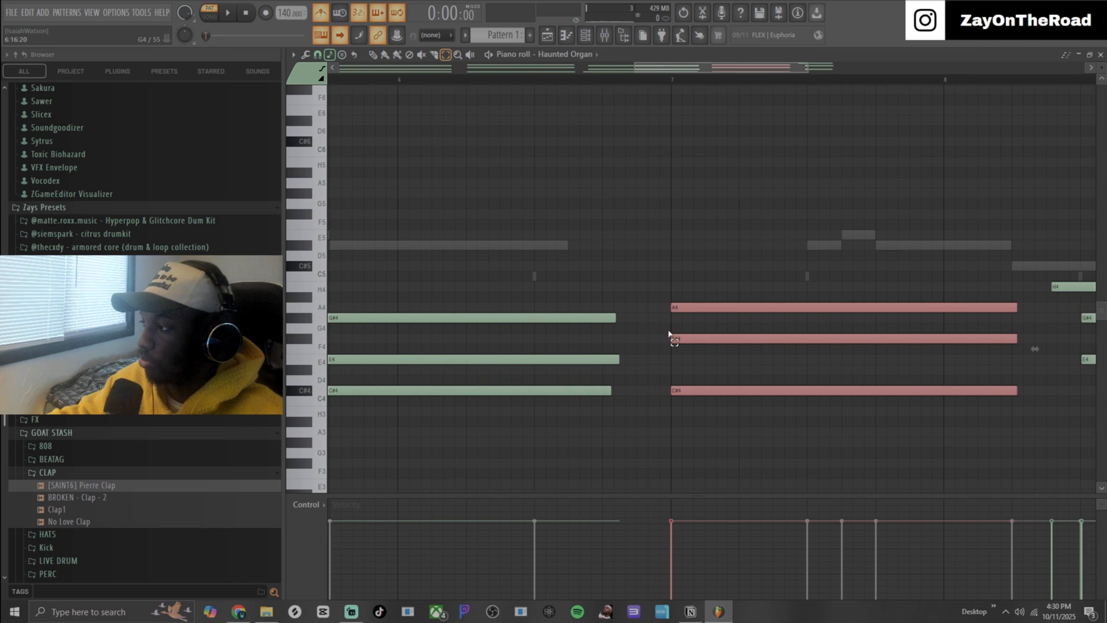
{"action": "scroll", "coordinate": [816, 316], "scroll_direction": "up", "scroll_amount": 2}
{"action": "scroll", "coordinate": [816, 316], "scroll_direction": "up", "scroll_amount": 5}
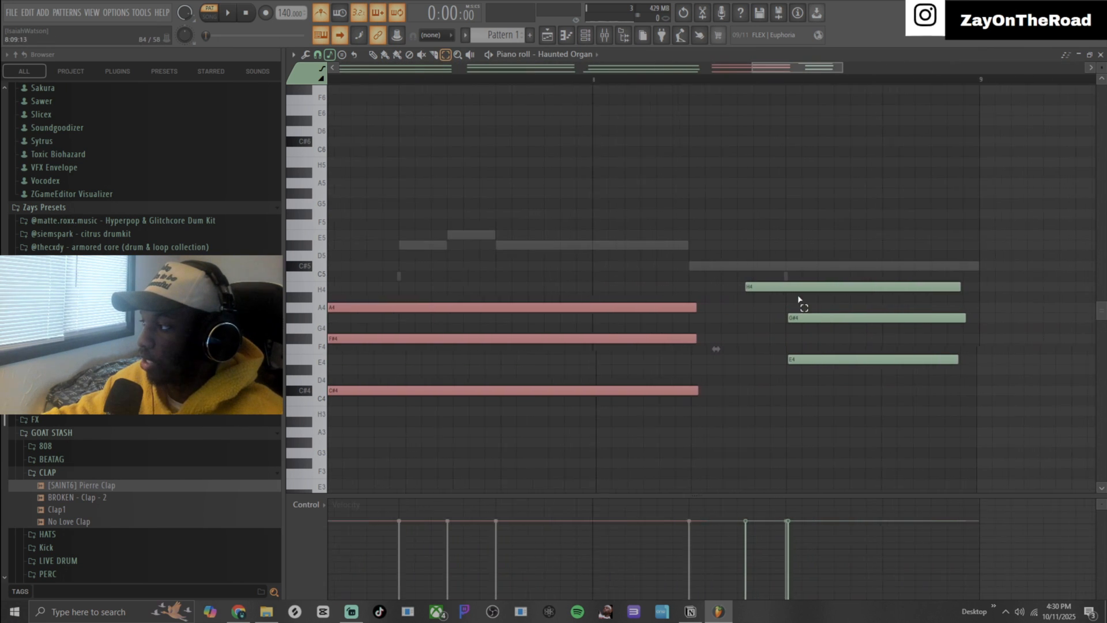
{"action": "left_click", "coordinate": [787, 287]}
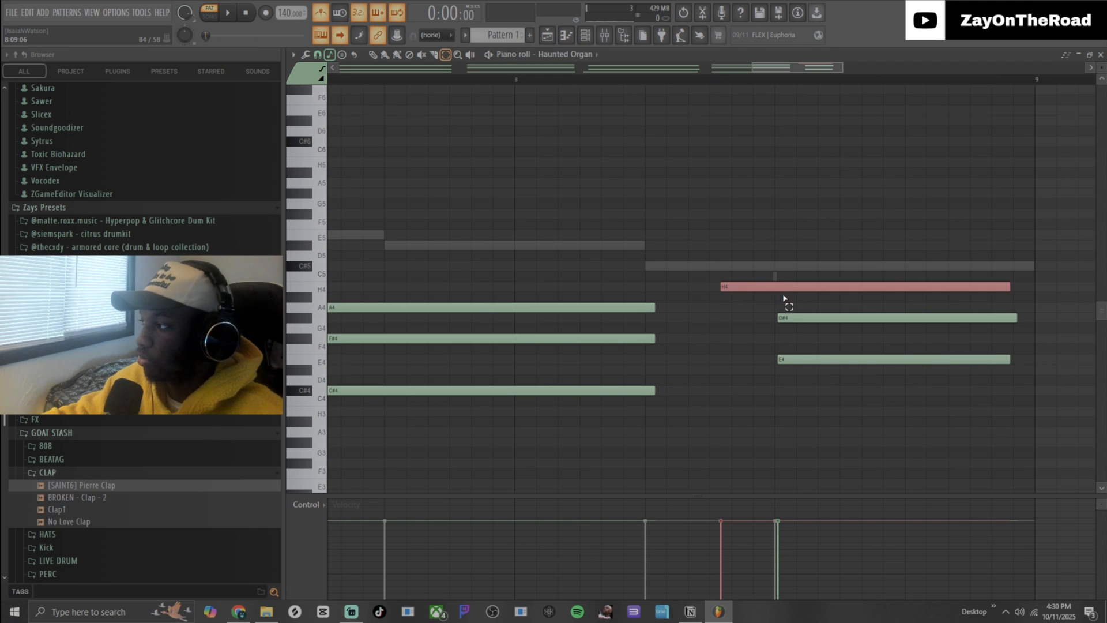
{"action": "key", "text": "shift+Right"}
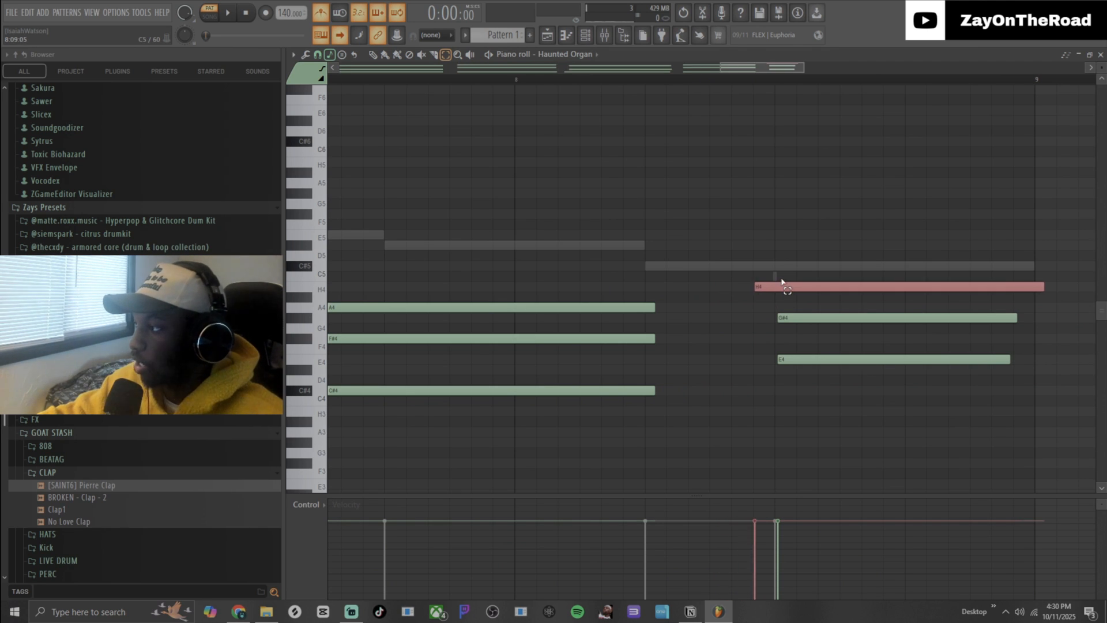
{"action": "key", "text": "shift+Right"}
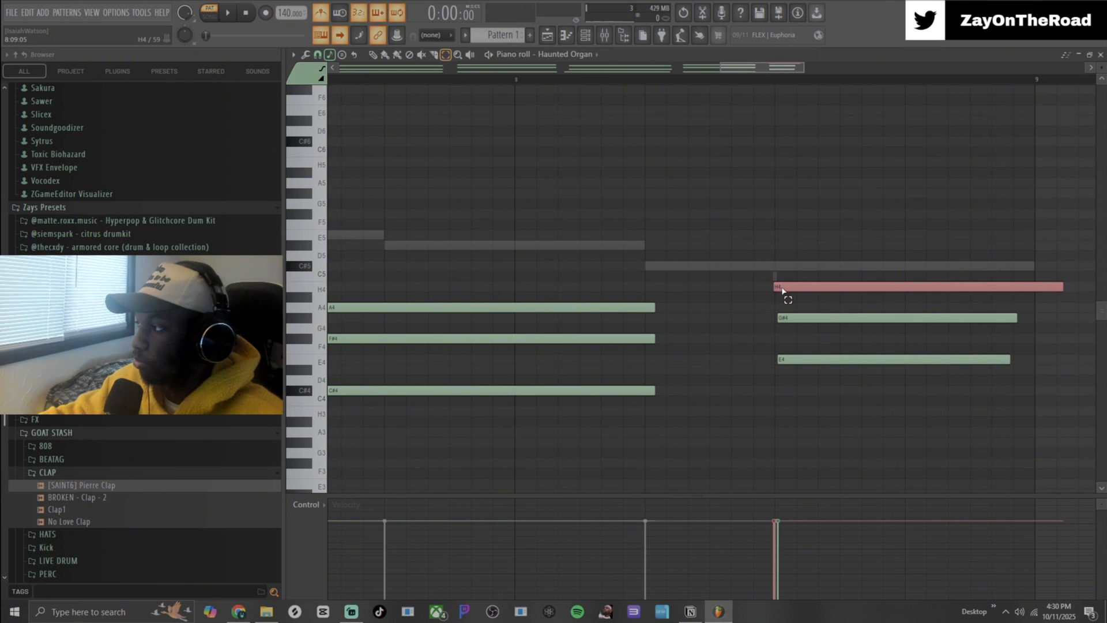
{"action": "left_click", "coordinate": [782, 317]}
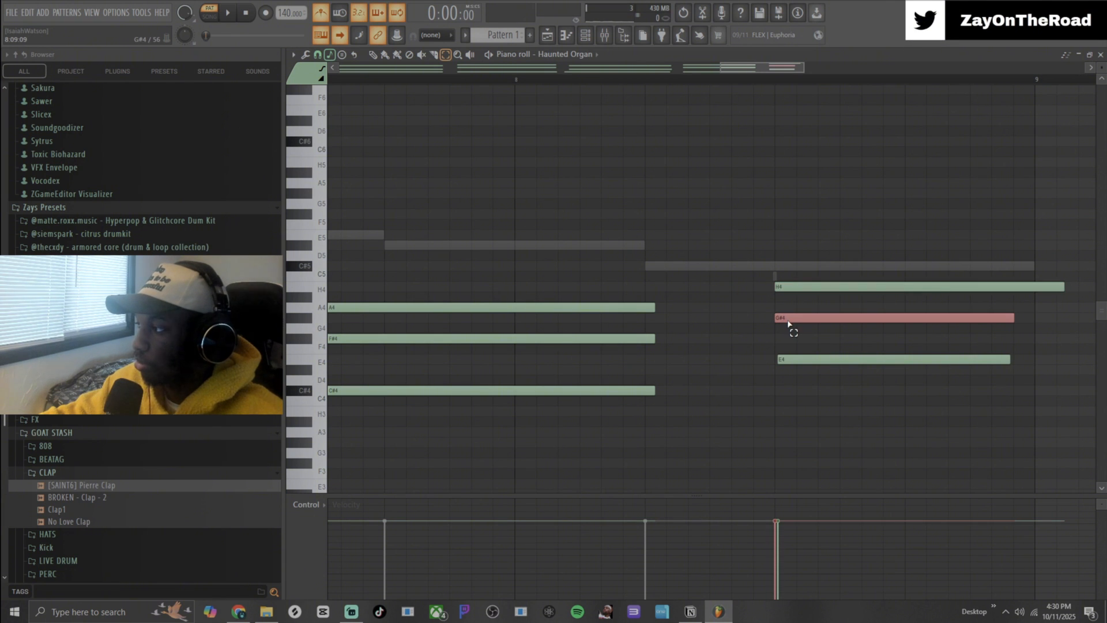
{"action": "left_click", "coordinate": [791, 359]}
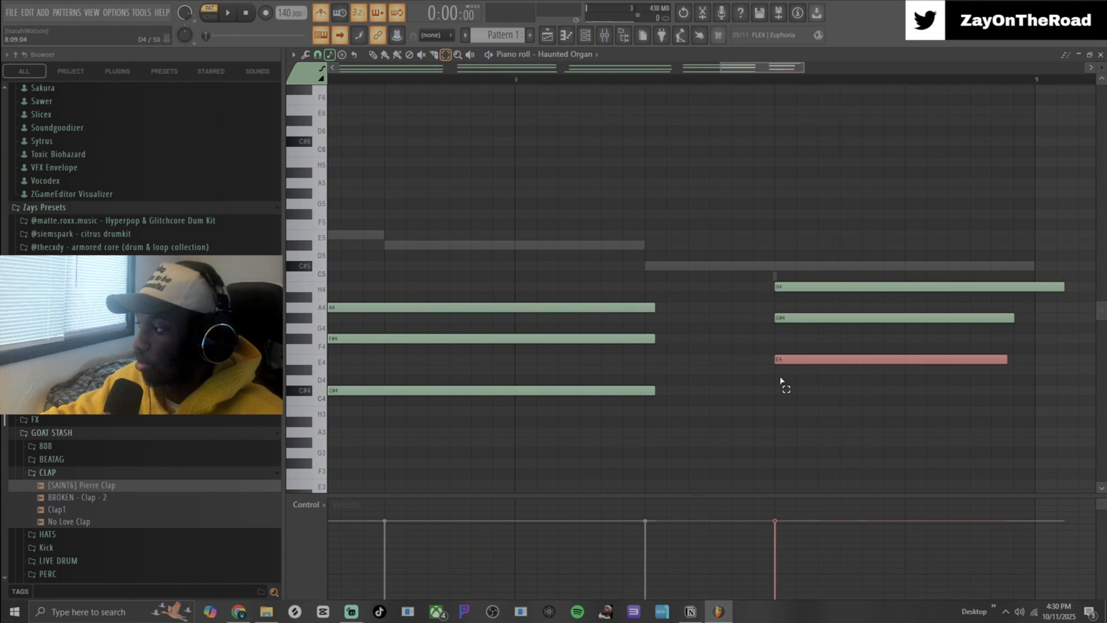
{"action": "left_click", "coordinate": [782, 381]}
Step: Move the C#4-F#4-A4 chord near bar 3 so it starts exactly on the bar 3 line
{"action": "scroll", "coordinate": [779, 376], "scroll_direction": "down", "scroll_amount": 8, "text": "ctrl"}
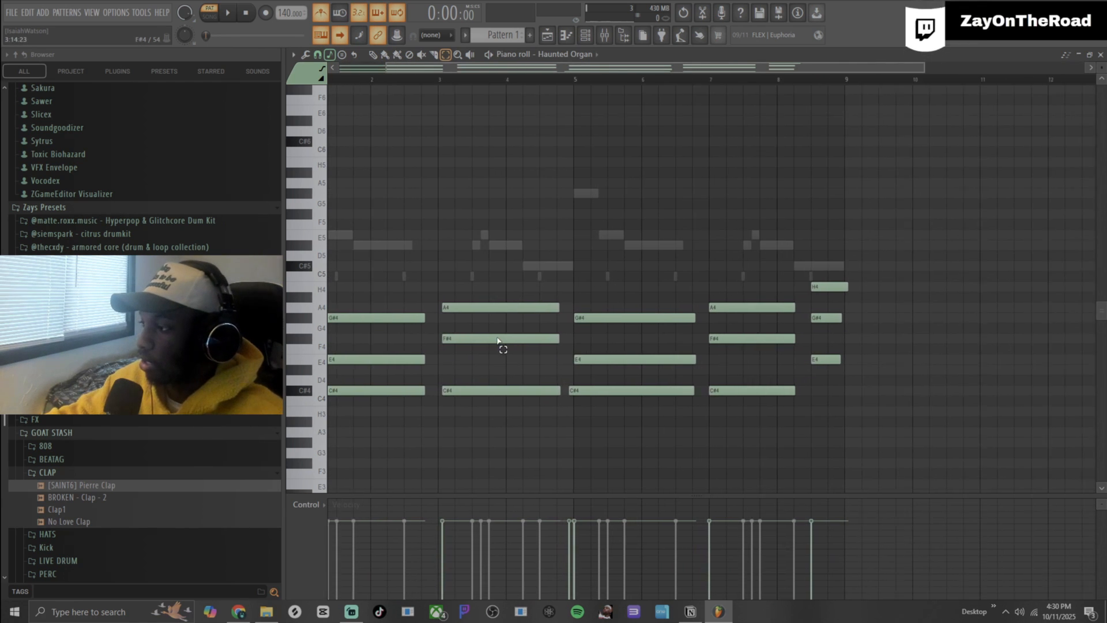
{"action": "scroll", "coordinate": [497, 341], "scroll_direction": "up", "scroll_amount": 8, "text": "ctrl"}
{"action": "left_click_drag", "start_coordinate": [389, 282], "coordinate": [548, 494]}
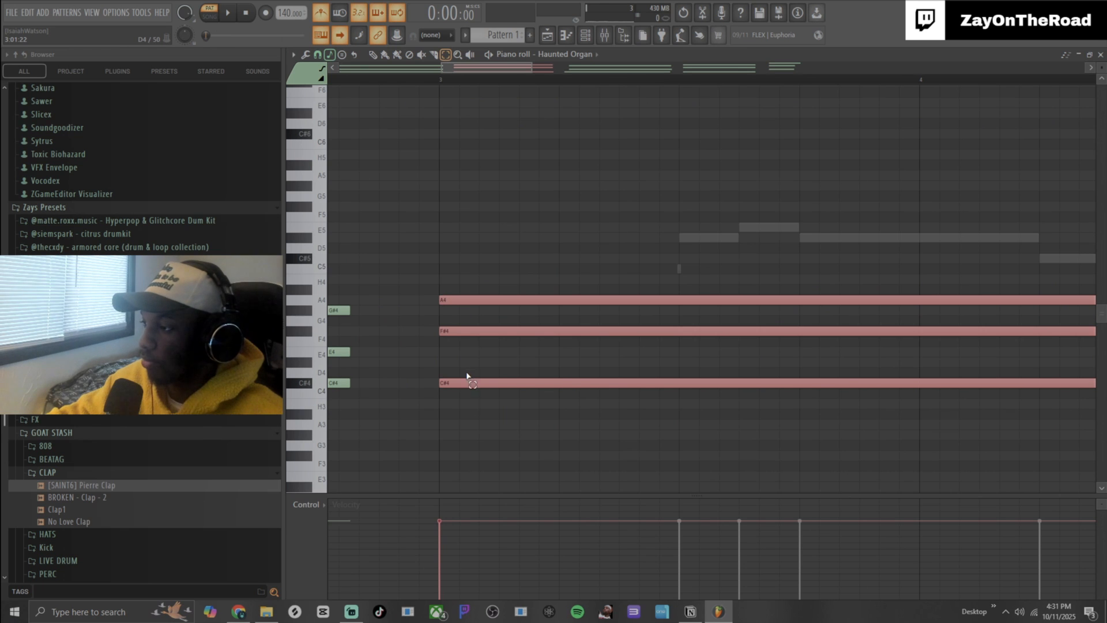
{"action": "left_click", "coordinate": [474, 423]}
Step: Check the start of the first C#4-E4-G#4 chord against the bar 1 line
{"action": "scroll", "coordinate": [438, 386], "scroll_direction": "down", "scroll_amount": 8, "text": "ctrl"}
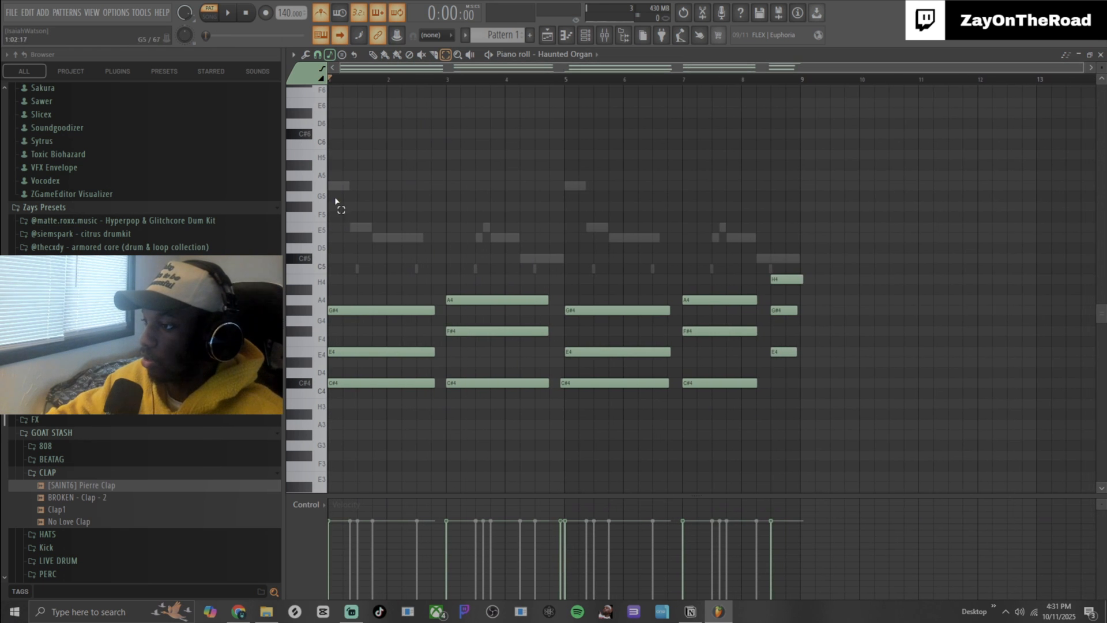
{"action": "scroll", "coordinate": [336, 202], "scroll_direction": "up", "scroll_amount": 8, "text": "ctrl"}
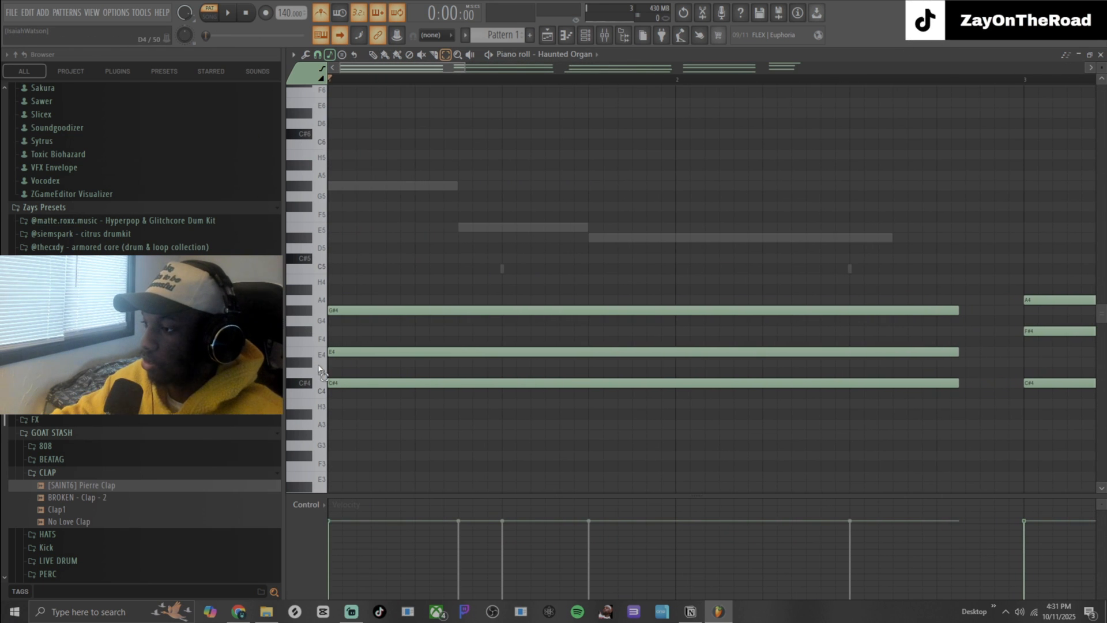
{"action": "left_click_drag", "start_coordinate": [342, 277], "coordinate": [347, 396]}
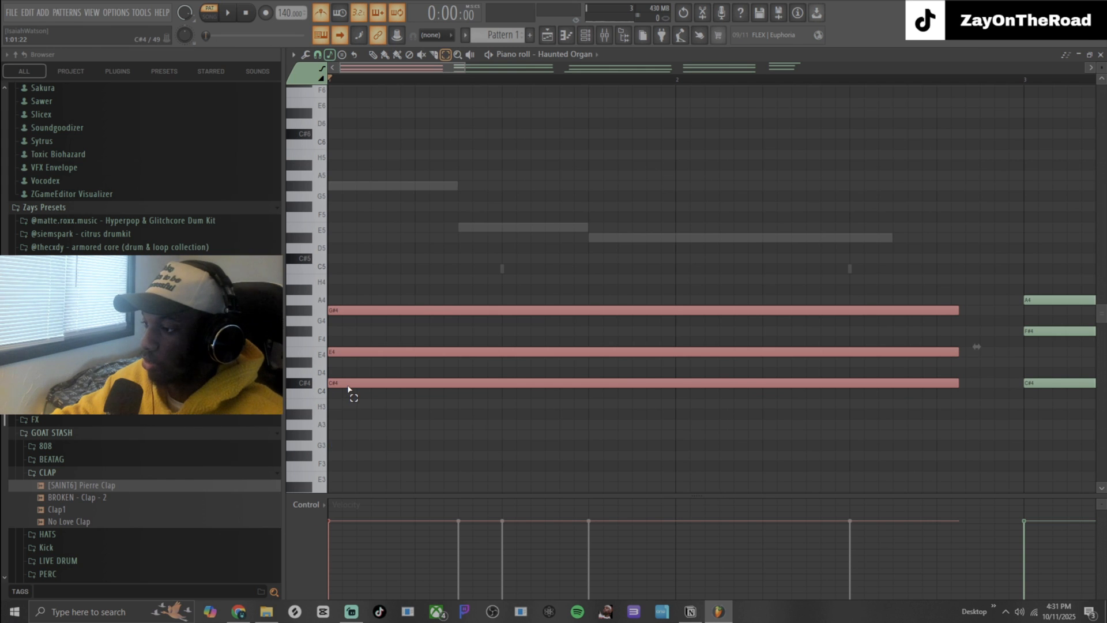
{"action": "left_click", "coordinate": [349, 392]}
{"action": "scroll", "coordinate": [332, 391], "scroll_direction": "up", "scroll_amount": 4, "text": "ctrl"}
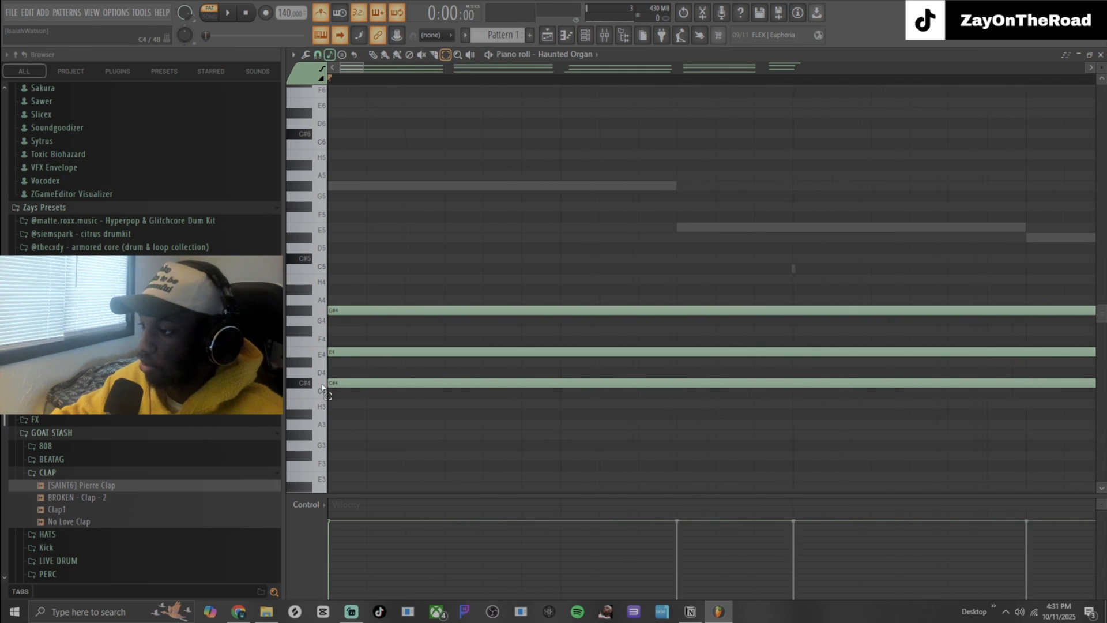
Step: Align the C#4, E4 and G#4 notes of the third chord to start exactly on the bar 5 line
{"action": "scroll", "coordinate": [326, 395], "scroll_direction": "down", "scroll_amount": 10, "text": "ctrl"}
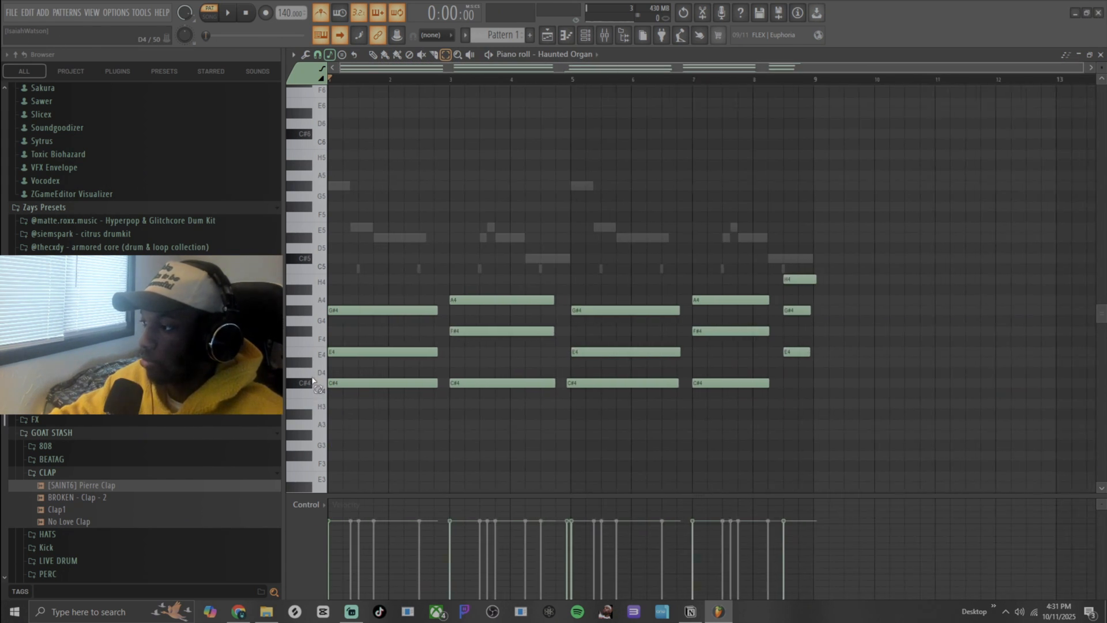
{"action": "scroll", "coordinate": [567, 387], "scroll_direction": "up", "scroll_amount": 5, "text": "ctrl"}
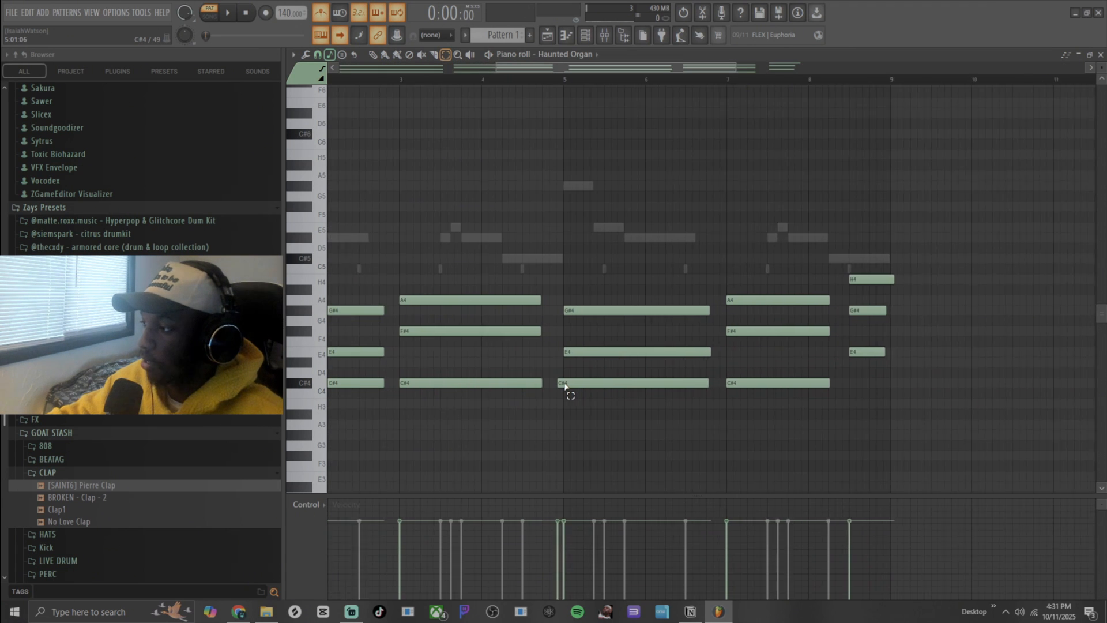
{"action": "left_click", "coordinate": [567, 387]}
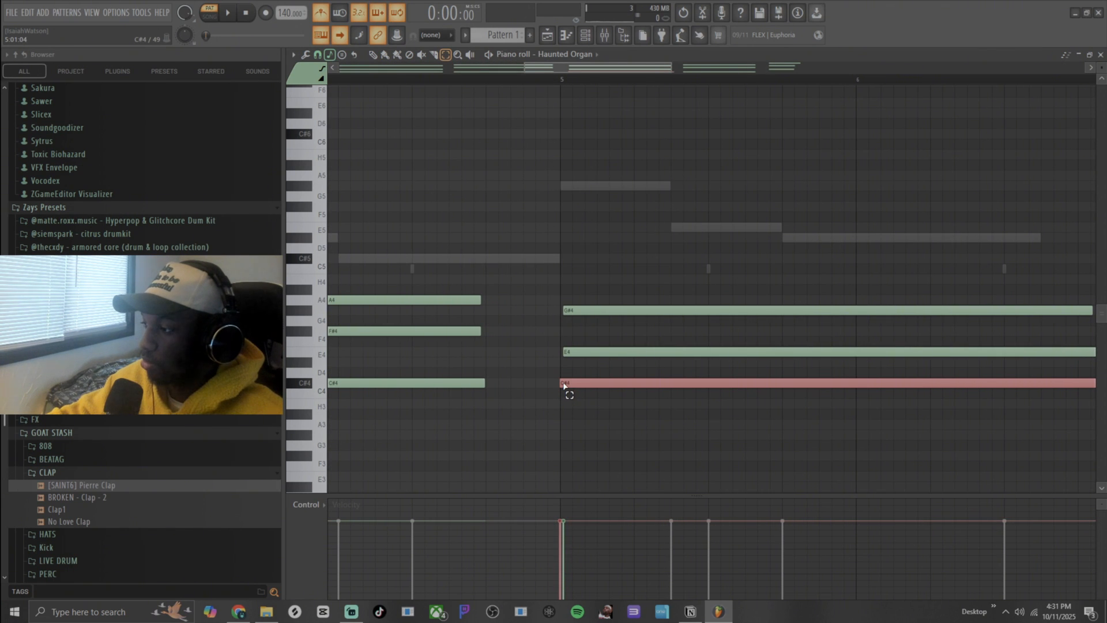
{"action": "scroll", "coordinate": [568, 384], "scroll_direction": "up", "scroll_amount": 4, "text": "ctrl"}
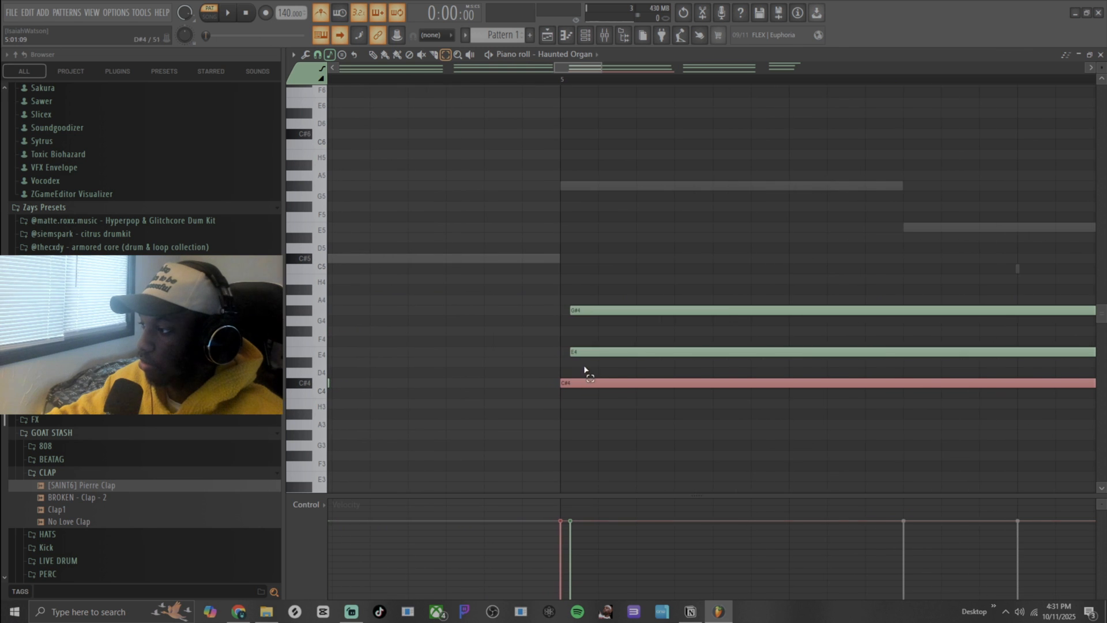
{"action": "left_click_drag", "start_coordinate": [586, 365], "coordinate": [591, 303]}
{"action": "left_click", "coordinate": [590, 300]}
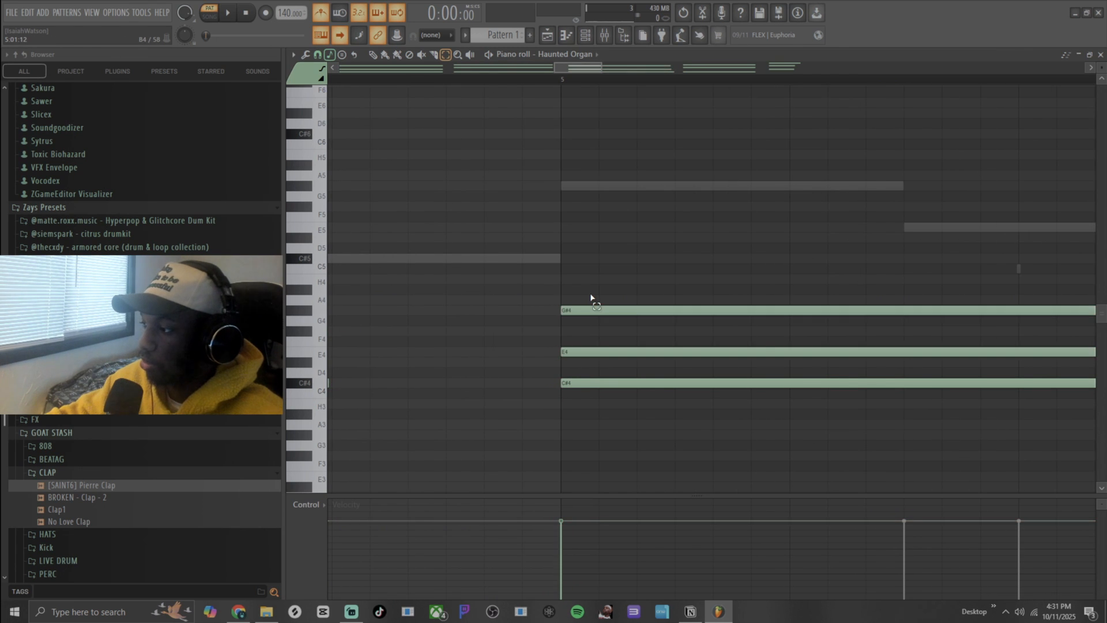
Step: Examine the timing of all the organ chords, including the last chord in bar 8, against the ghosted melody
{"action": "scroll", "coordinate": [587, 298], "scroll_direction": "down", "scroll_amount": 5, "text": "ctrl"}
{"action": "scroll", "coordinate": [678, 294], "scroll_direction": "down", "scroll_amount": 3, "text": "ctrl"}
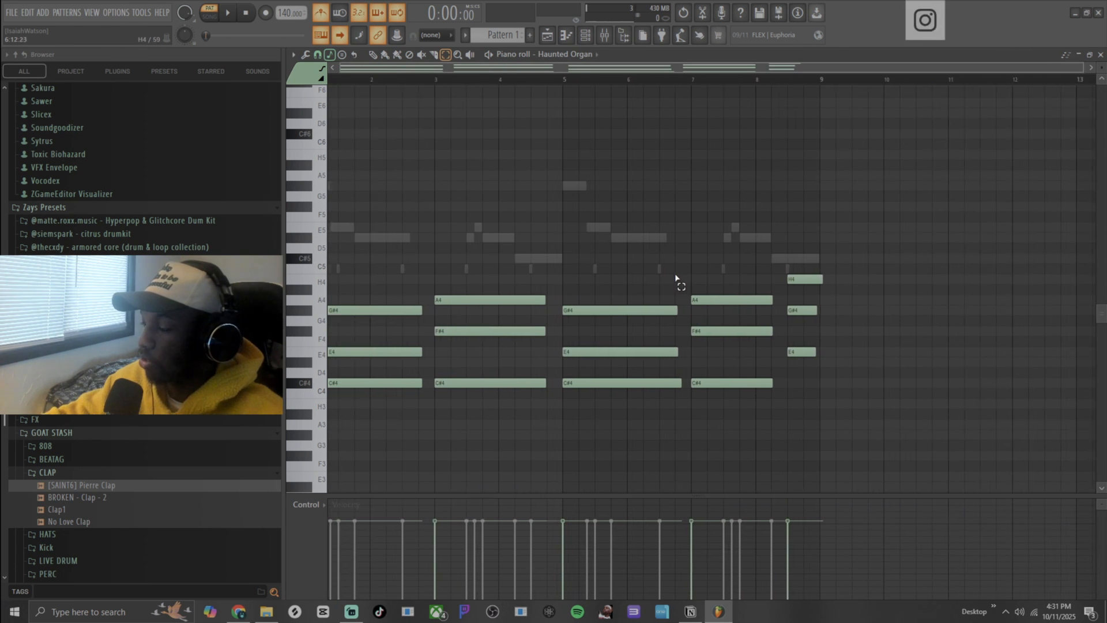
{"action": "scroll", "coordinate": [800, 279], "scroll_direction": "up", "scroll_amount": 8, "text": "ctrl"}
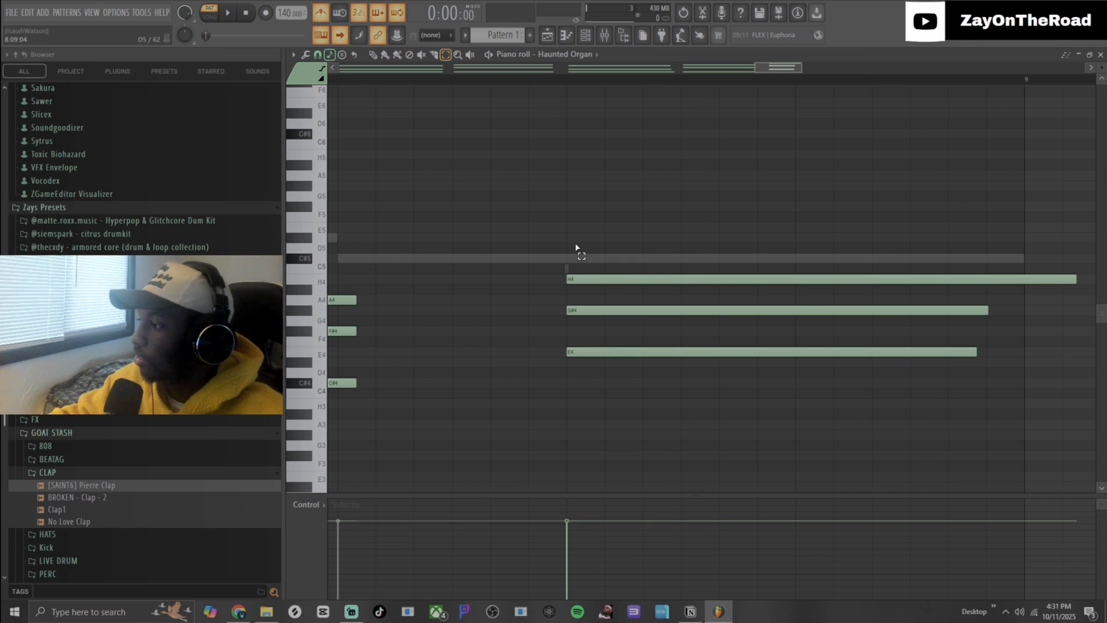
{"action": "scroll", "coordinate": [562, 236], "scroll_direction": "down", "scroll_amount": 5, "text": "ctrl"}
{"action": "scroll", "coordinate": [560, 208], "scroll_direction": "down", "scroll_amount": 3, "text": "ctrl"}
{"action": "left_click_drag", "start_coordinate": [713, 68], "coordinate": [279, 105]}
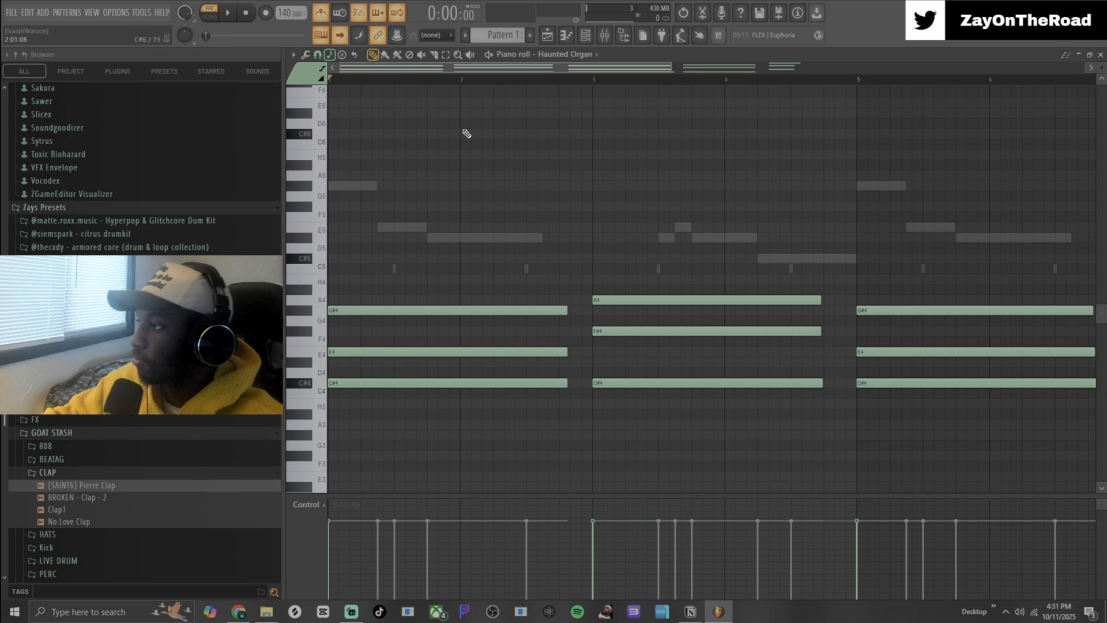
{"action": "scroll", "coordinate": [451, 120], "scroll_direction": "down", "scroll_amount": 5}
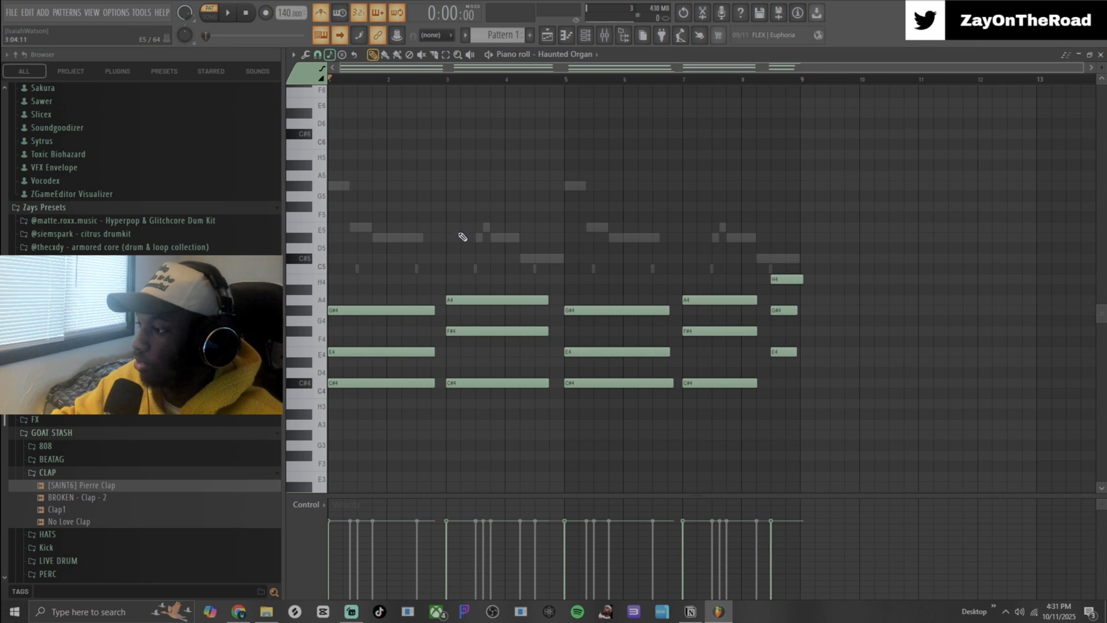
{"action": "scroll", "coordinate": [414, 223], "scroll_direction": "up", "scroll_amount": 2}
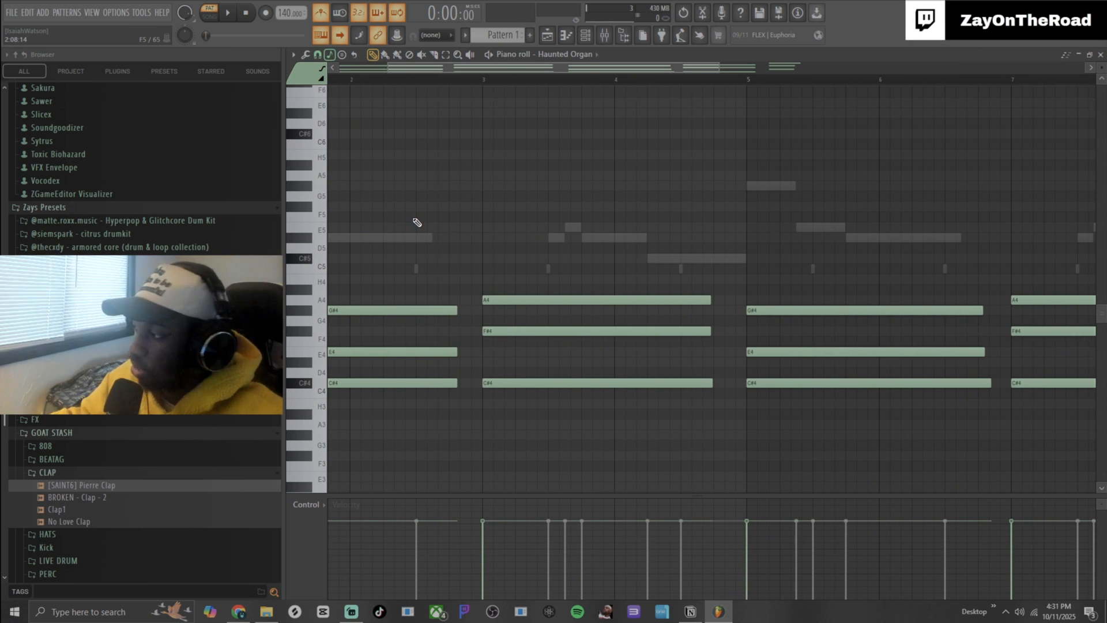
{"action": "scroll", "coordinate": [455, 141], "scroll_direction": "up", "scroll_amount": 4}
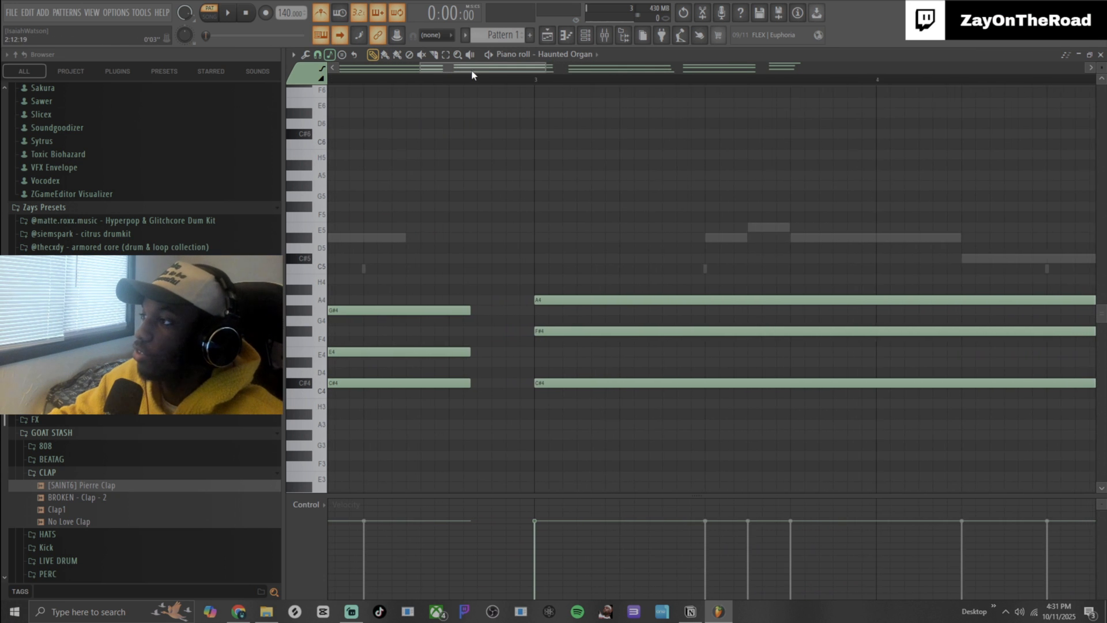
{"action": "scroll", "coordinate": [480, 175], "scroll_direction": "down", "scroll_amount": 6}
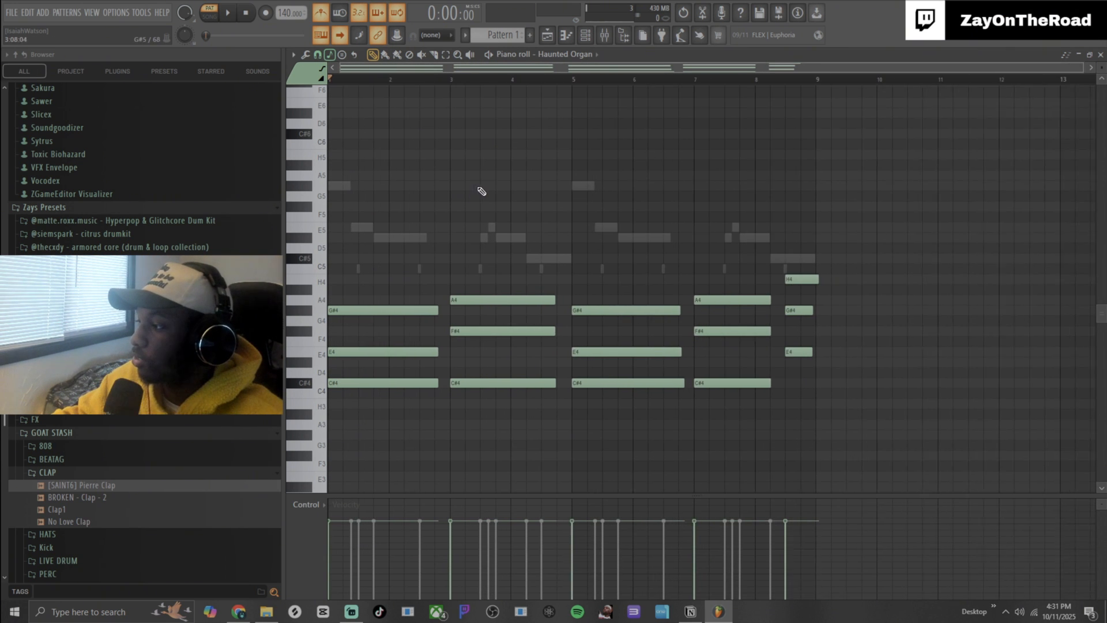
Step: Play the pattern and select the lowest note of every organ chord: the four C#4 notes and the E4 in bar 8
{"action": "scroll", "coordinate": [389, 185], "scroll_direction": "down", "scroll_amount": 3}
{"action": "scroll", "coordinate": [381, 198], "scroll_direction": "up", "scroll_amount": 3}
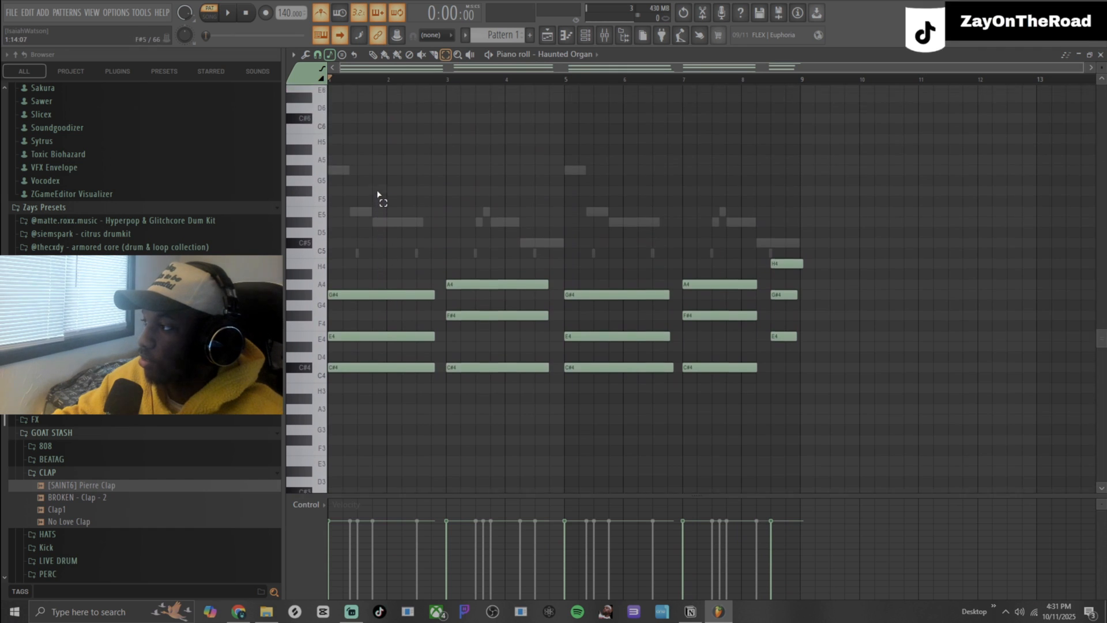
{"action": "scroll", "coordinate": [380, 199], "scroll_direction": "down", "scroll_amount": 3}
{"action": "key", "text": "space"}
{"action": "mouse_move", "coordinate": [379, 206]}
{"action": "left_mouse_down"}
{"action": "mouse_move", "coordinate": [511, 247]}
{"action": "mouse_move", "coordinate": [714, 233]}
{"action": "left_mouse_up"}
{"action": "left_click", "coordinate": [779, 194], "text": "ctrl+shift"}
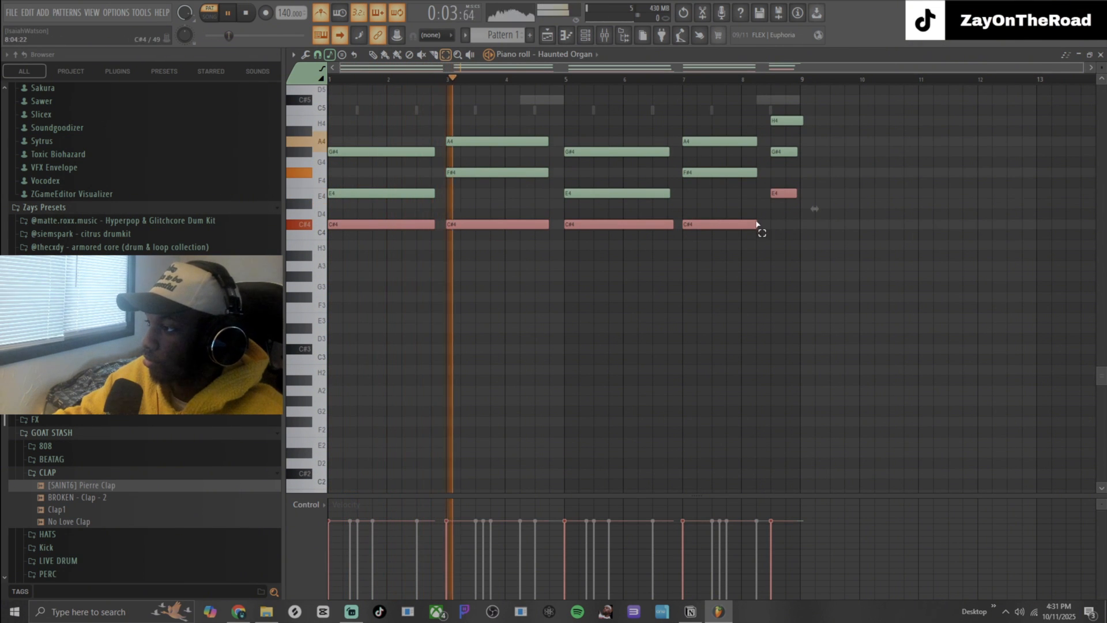
{"action": "left_click_drag", "start_coordinate": [477, 215], "coordinate": [459, 218]}
{"action": "scroll", "coordinate": [459, 218], "scroll_direction": "up", "scroll_amount": 2}
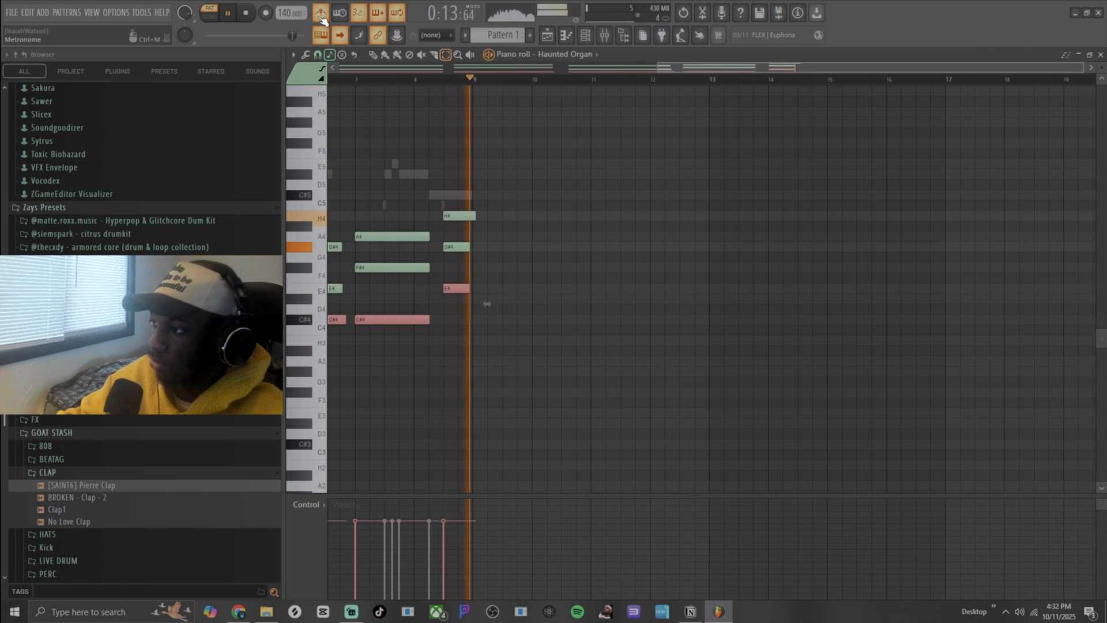
Step: Stop playback and slice off the part of the final chord's top note that extends past bar 9
{"action": "key", "text": "space"}
{"action": "scroll", "coordinate": [802, 257], "scroll_direction": "up", "scroll_amount": 6}
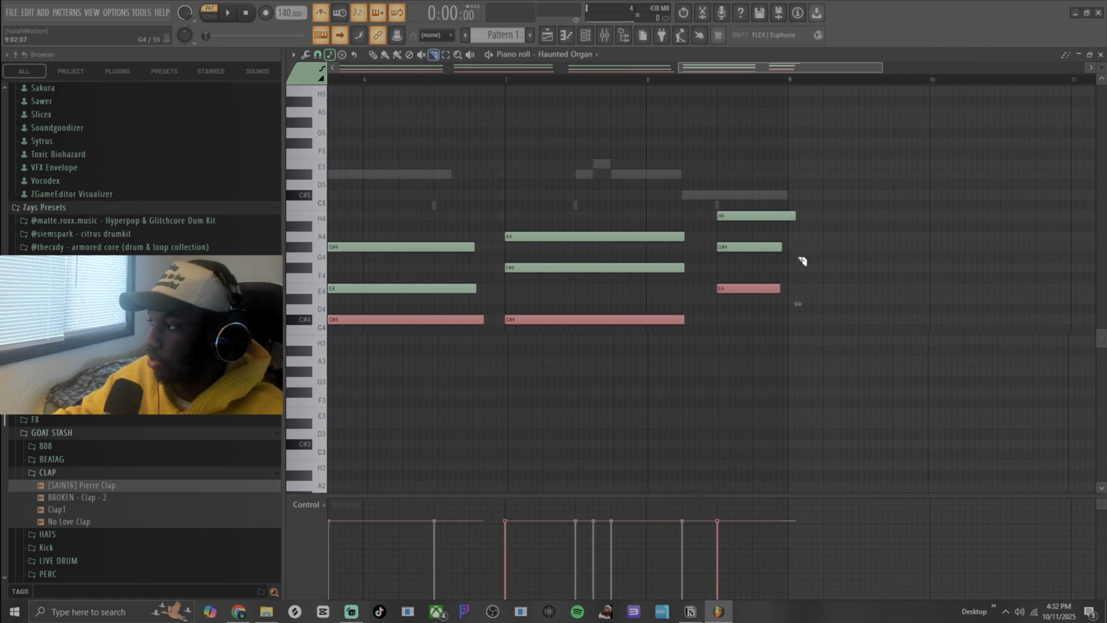
{"action": "left_click_drag", "start_coordinate": [780, 190], "coordinate": [783, 256]}
{"action": "scroll", "coordinate": [787, 259], "scroll_direction": "down", "scroll_amount": 5}
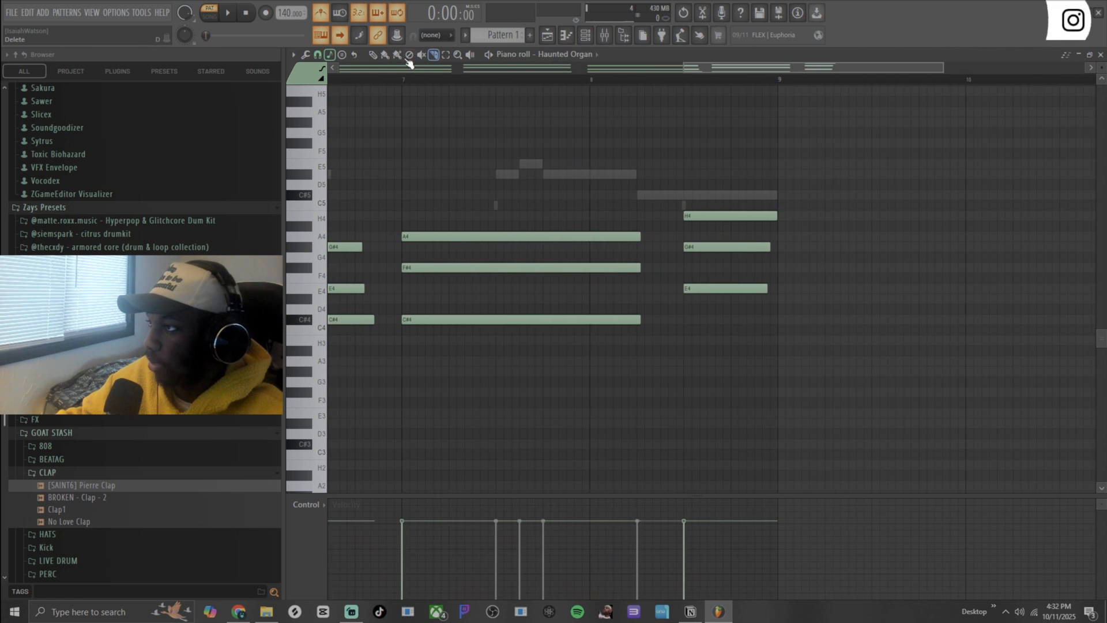
Step: Select the final chord's three notes and make them all end exactly at bar 9
{"action": "left_click", "coordinate": [445, 54]}
{"action": "left_click_drag", "start_coordinate": [684, 191], "coordinate": [751, 316]}
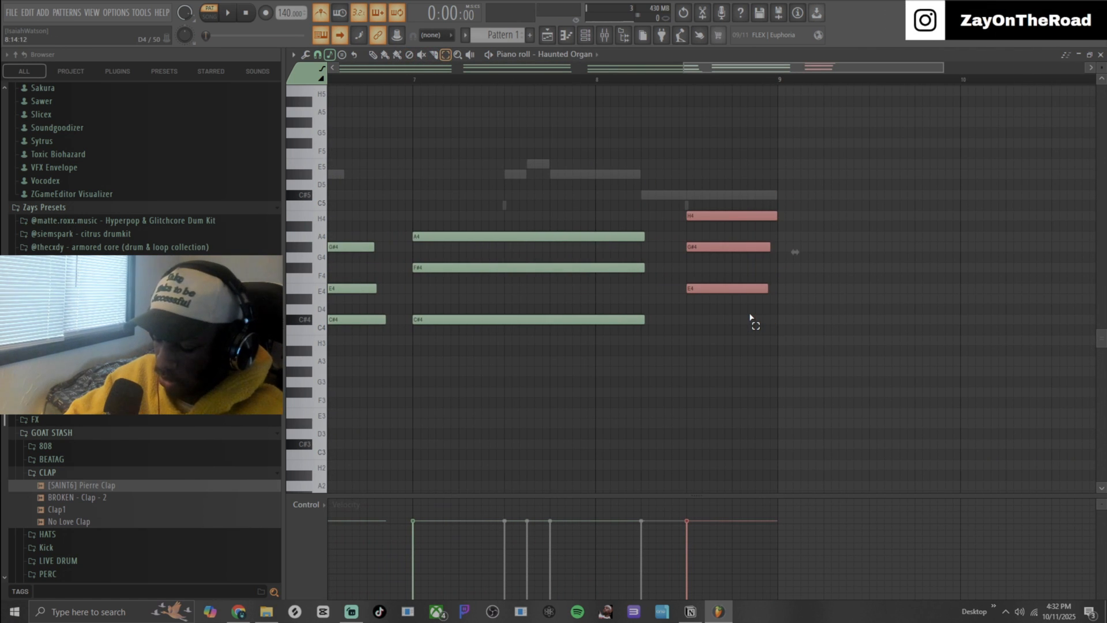
{"action": "left_click", "coordinate": [762, 323]}
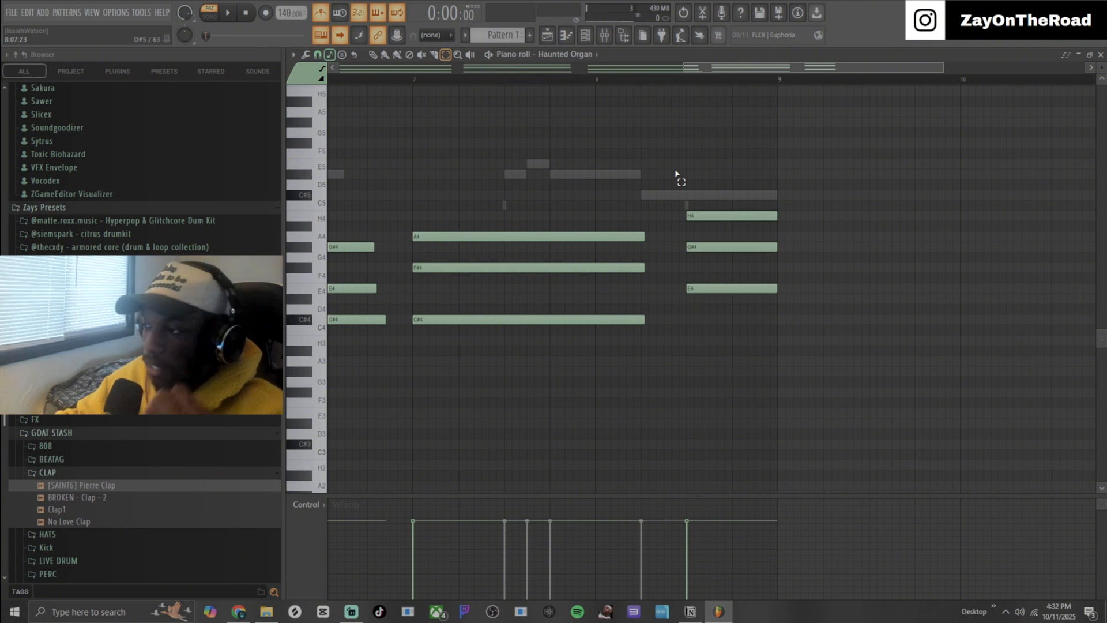
Step: Leave the piano roll and clone the Haunted Organ channel in the channel rack
{"action": "left_click", "coordinate": [1099, 55]}
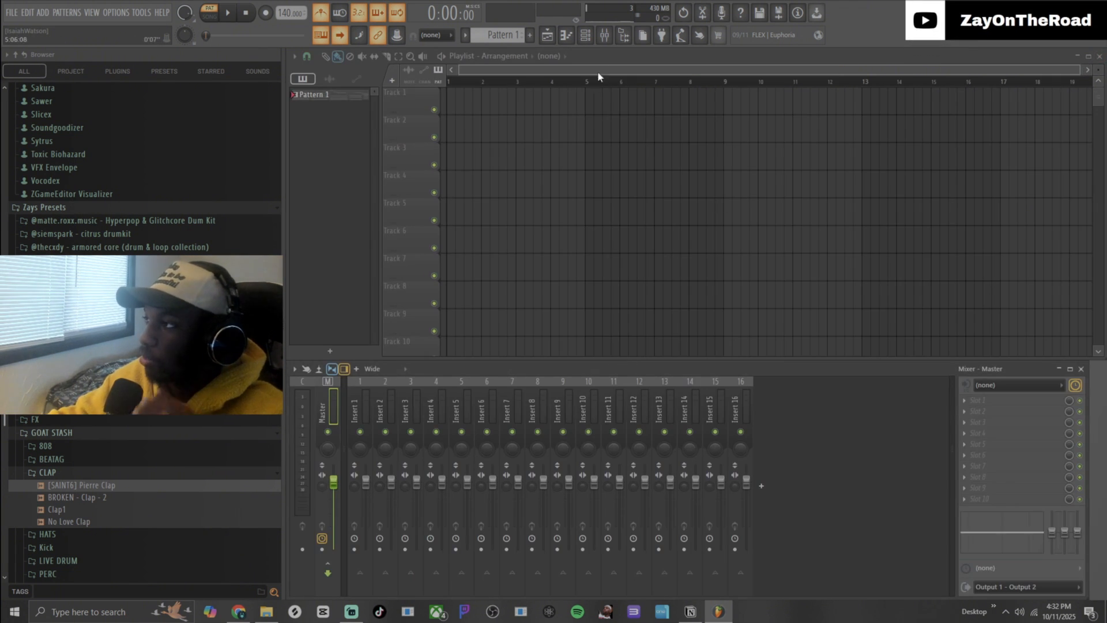
{"action": "left_click", "coordinate": [585, 35]}
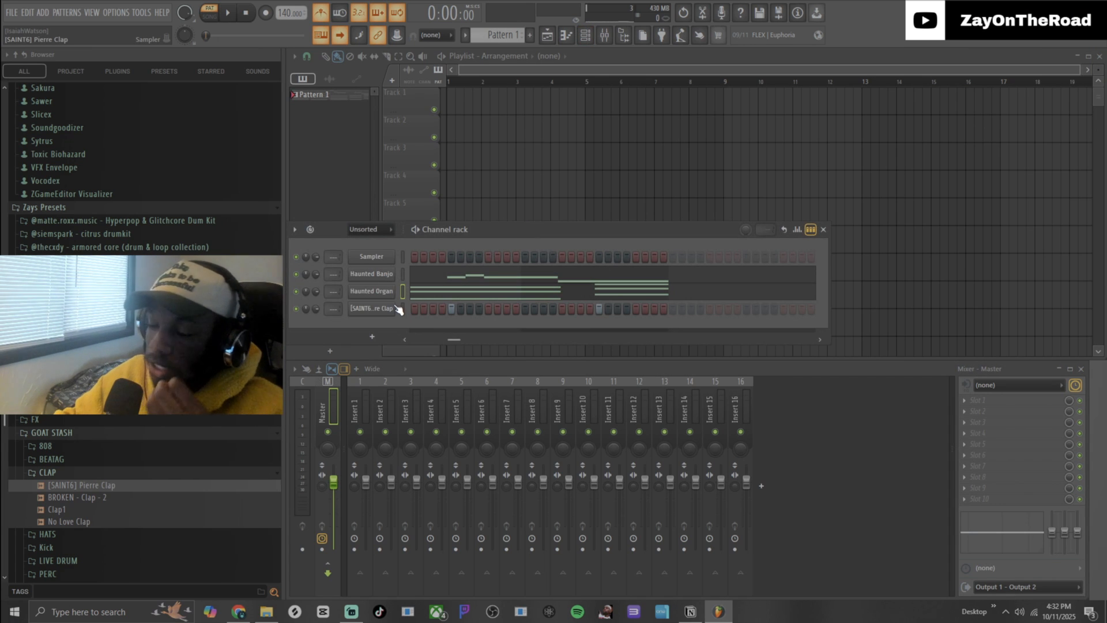
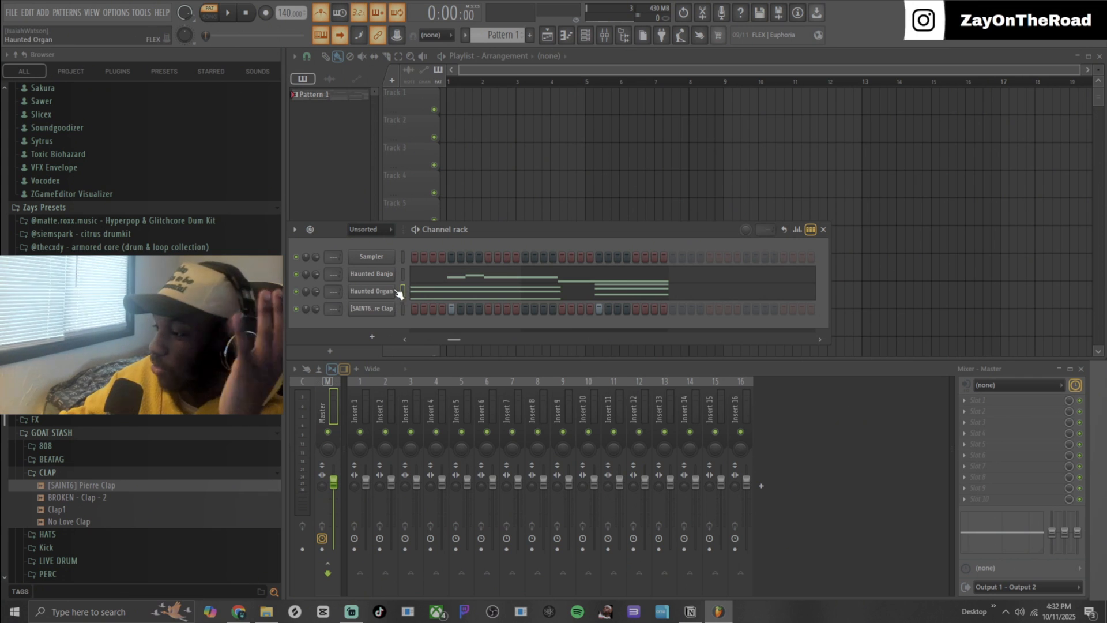
{"action": "right_click", "coordinate": [403, 286]}
{"action": "left_click", "coordinate": [425, 423]}
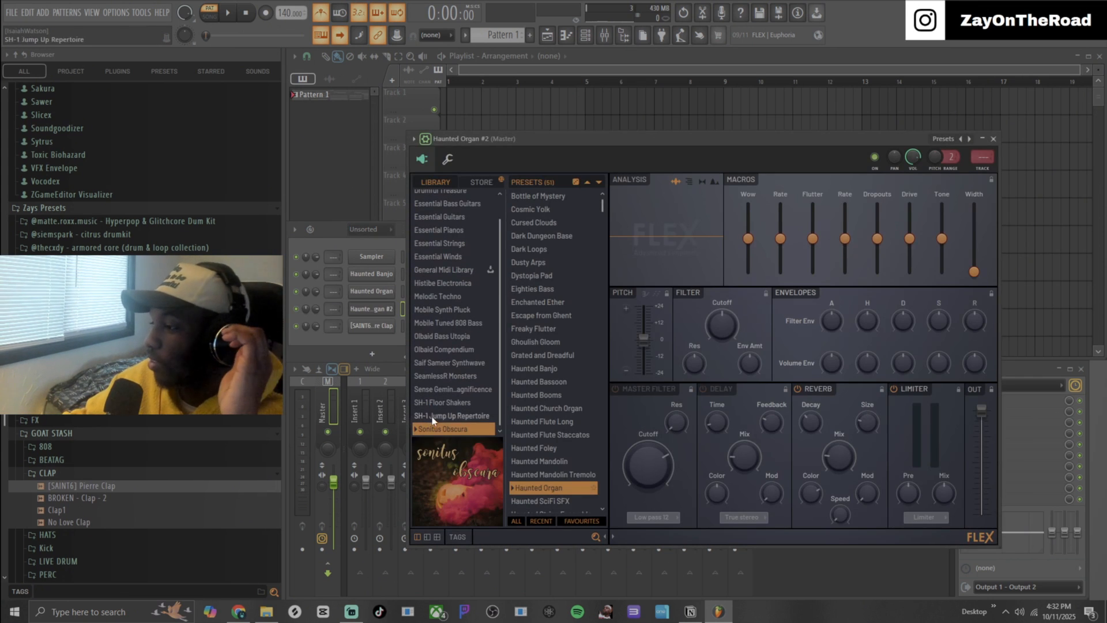
Step: Audition the Unseen Presence and Twilight Terror presets in the cloned FLEX channel, and load Sinister Synth
{"action": "scroll", "coordinate": [601, 358], "scroll_direction": "down", "scroll_amount": 8}
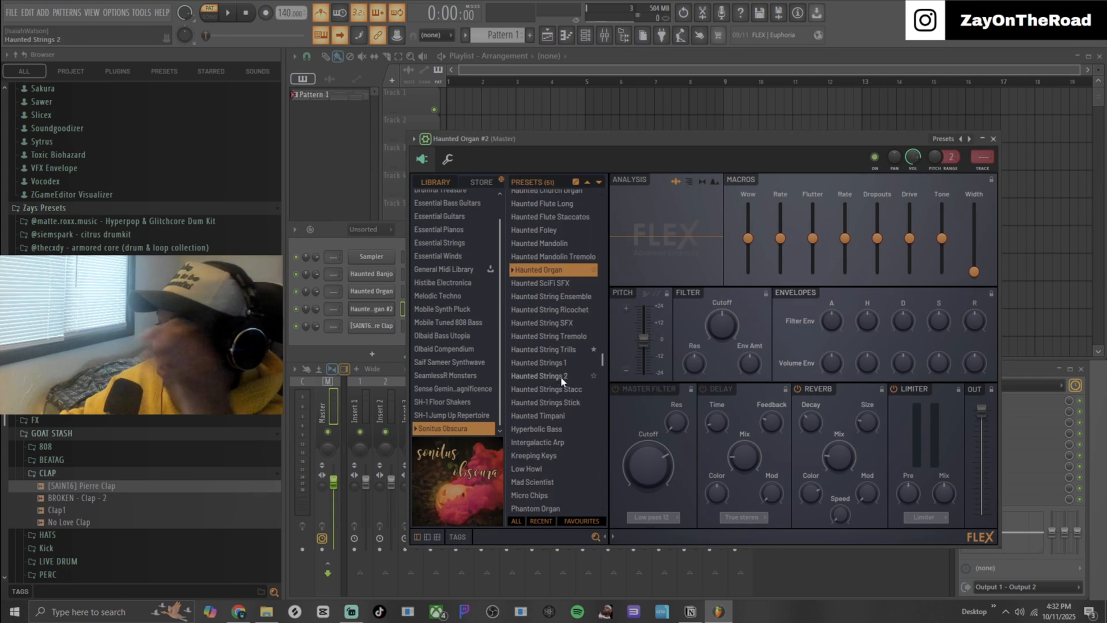
{"action": "left_click", "coordinate": [549, 334]}
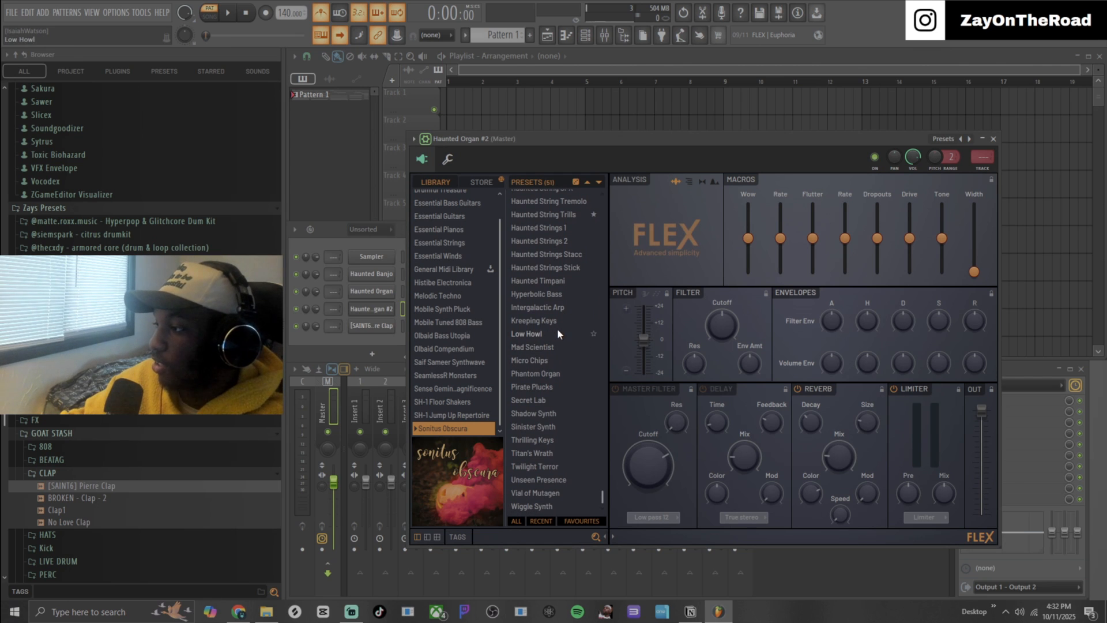
{"action": "left_click", "coordinate": [561, 321]}
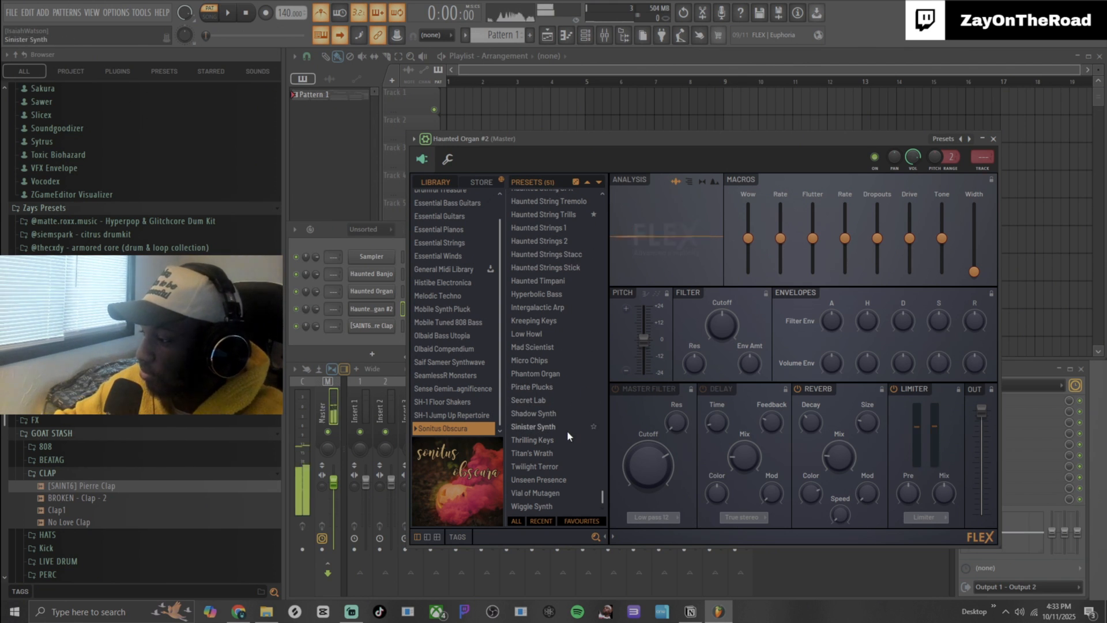
{"action": "left_click", "coordinate": [562, 479]}
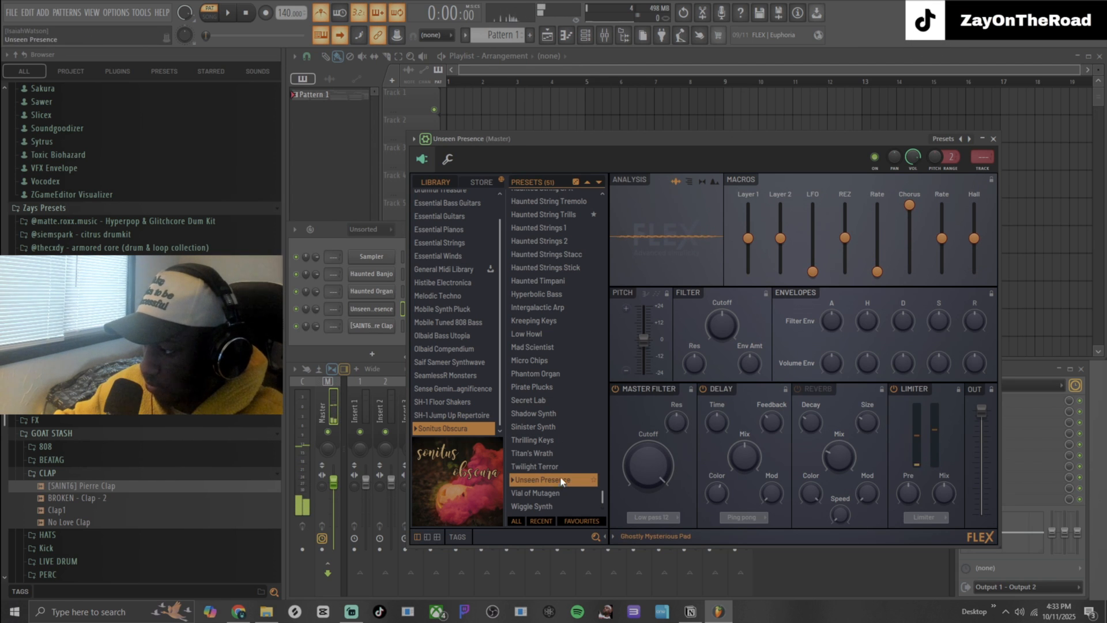
{"action": "left_click", "coordinate": [545, 468]}
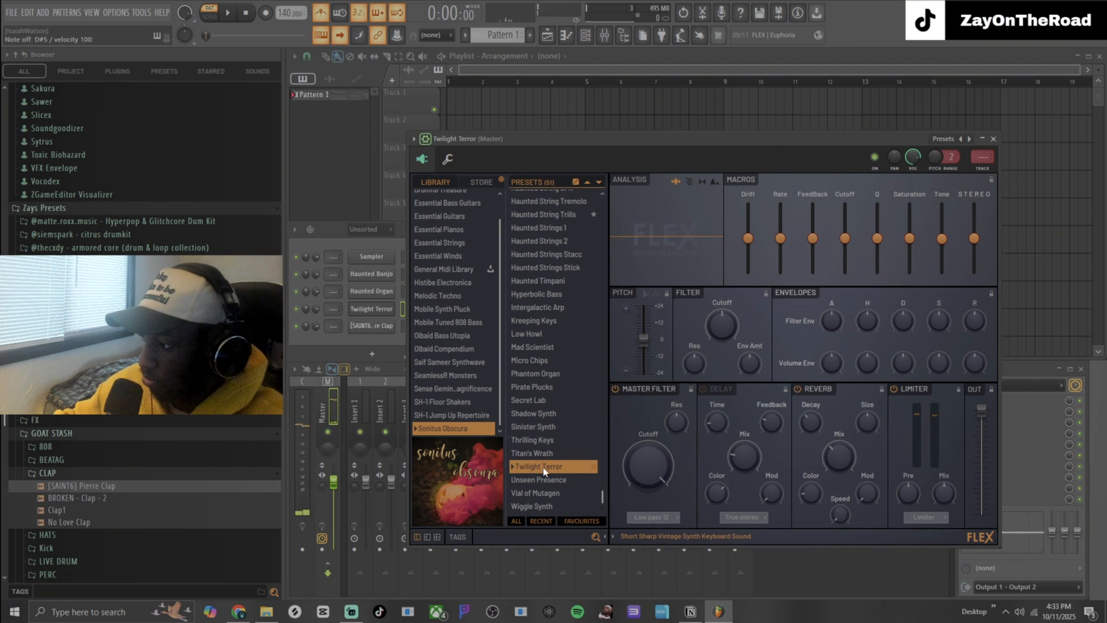
{"action": "left_click", "coordinate": [542, 428]}
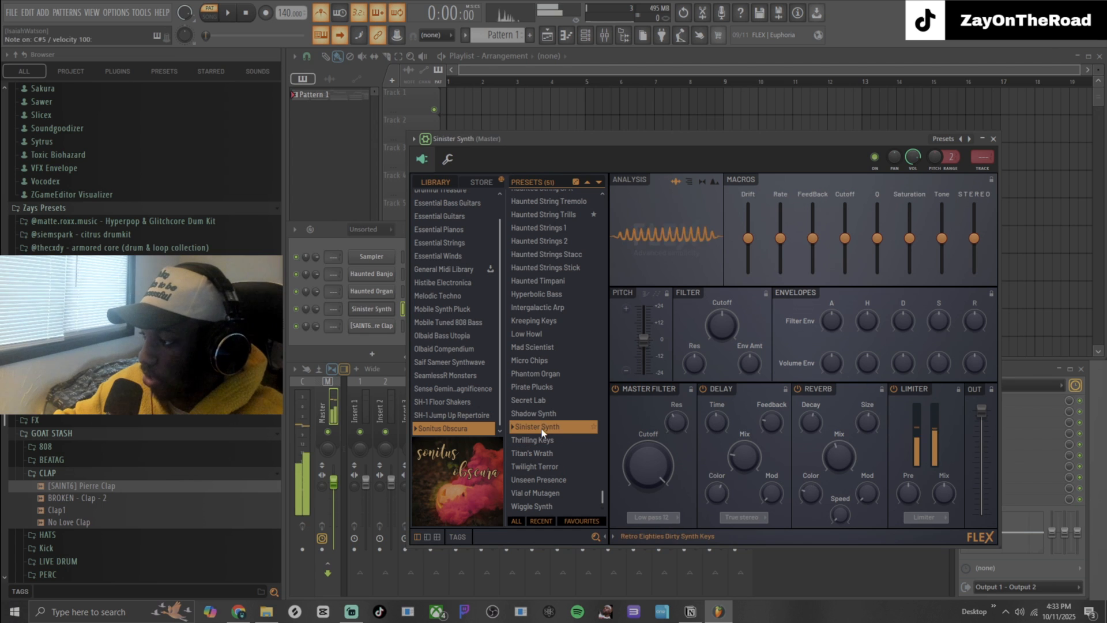
Step: Close the FLEX window and open the Sinister Synth channel's empty piano roll
{"action": "left_click", "coordinate": [994, 140]}
{"action": "right_click", "coordinate": [387, 303]}
{"action": "left_click", "coordinate": [388, 306]}
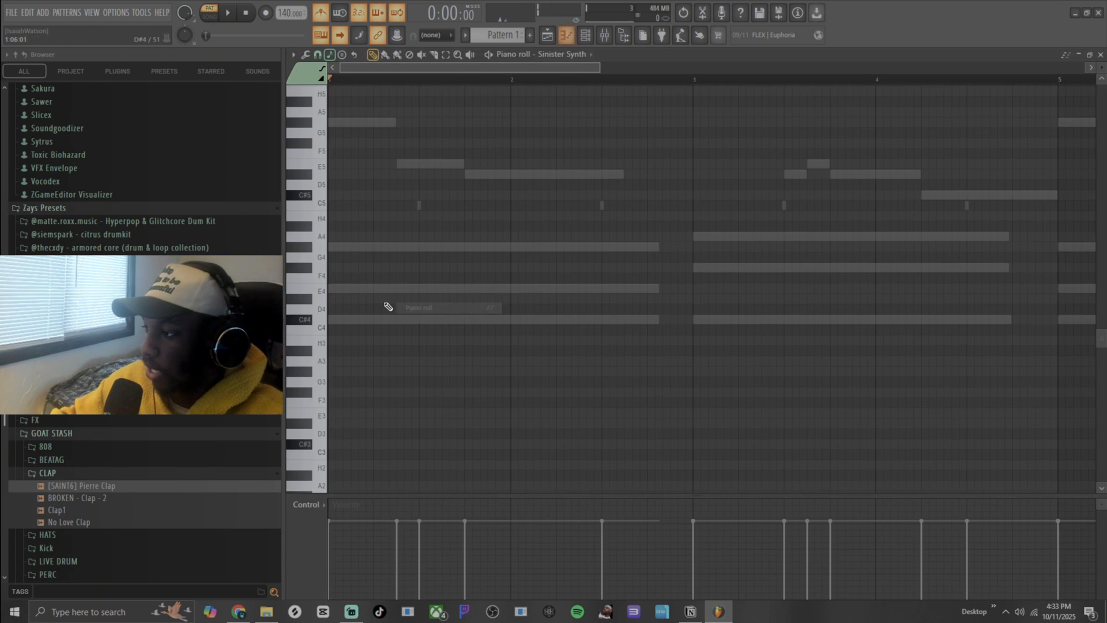
{"action": "scroll", "coordinate": [358, 296], "scroll_direction": "up", "scroll_amount": 2}
{"action": "scroll", "coordinate": [358, 296], "scroll_direction": "down", "scroll_amount": 2}
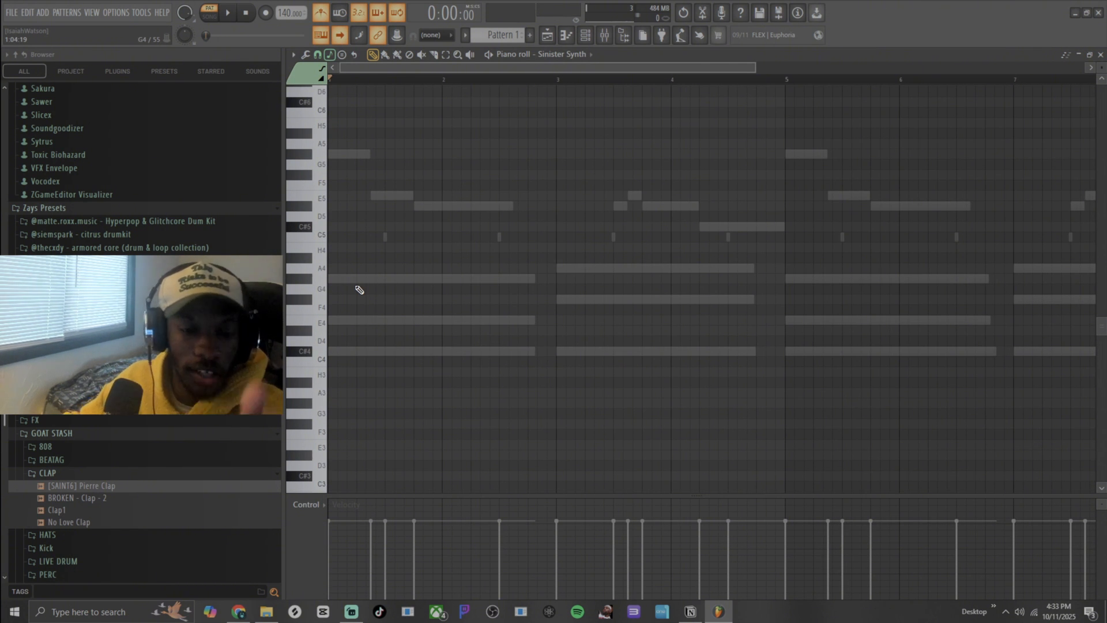
{"action": "left_click", "coordinate": [584, 33]}
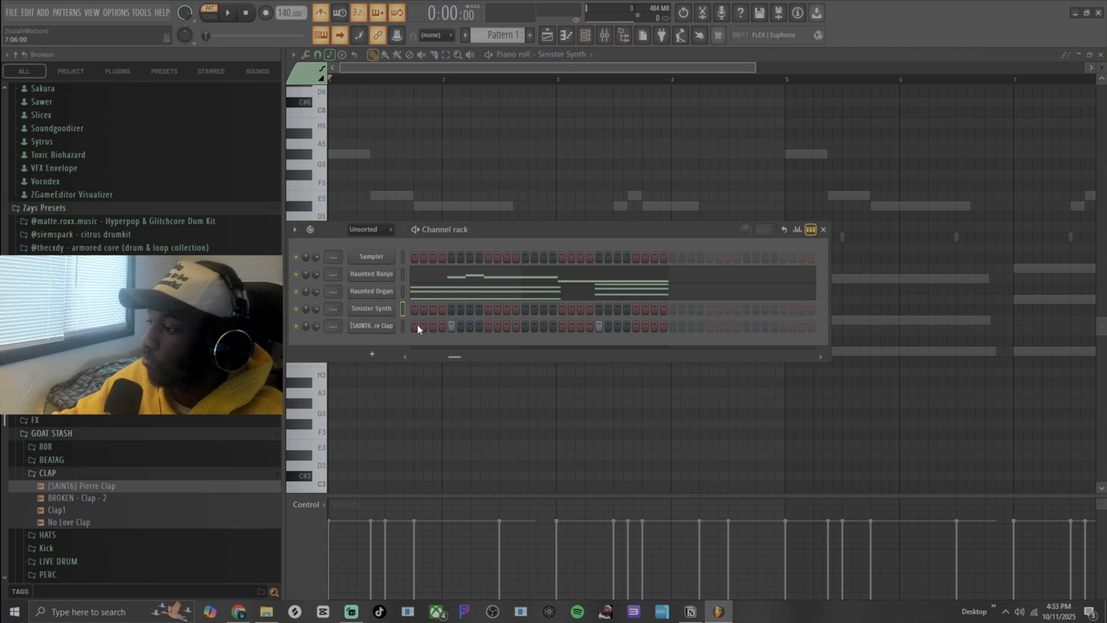
{"action": "right_click", "coordinate": [391, 308]}
{"action": "left_click", "coordinate": [416, 308]}
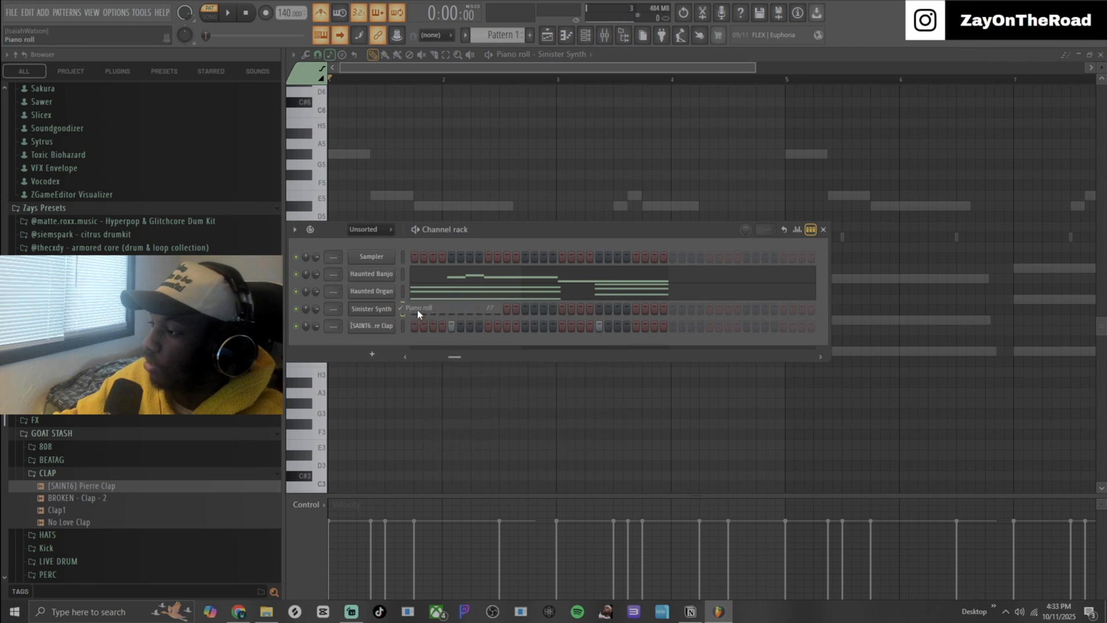
{"action": "scroll", "coordinate": [370, 300], "scroll_direction": "up", "scroll_amount": 2}
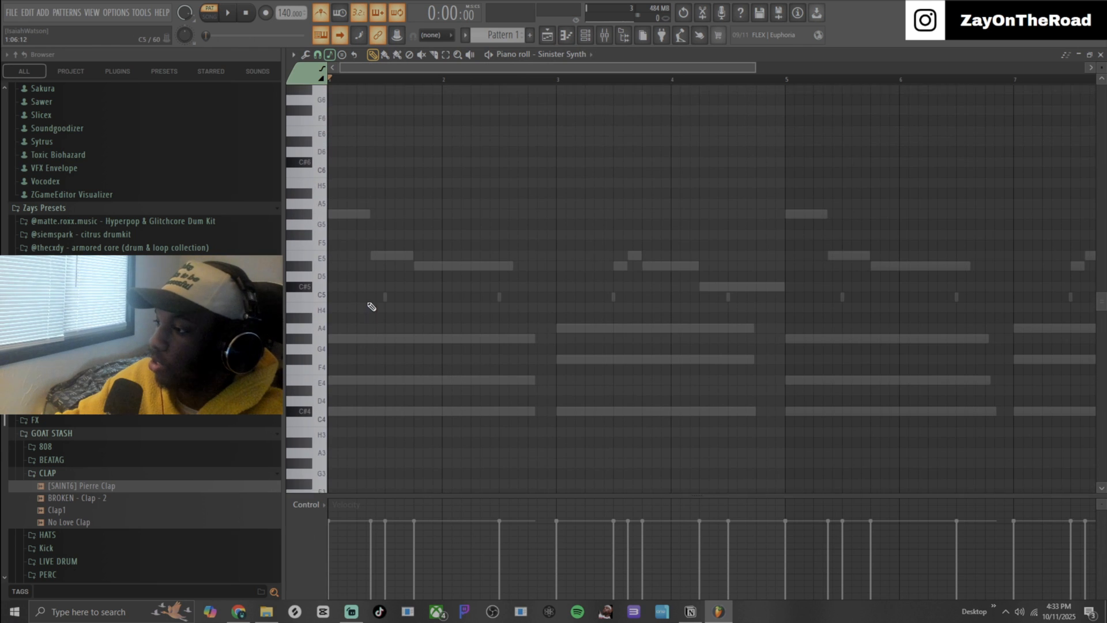
{"action": "scroll", "coordinate": [371, 314], "scroll_direction": "down", "scroll_amount": 4}
Step: Try a G#4 note at bar 1 against the chords during playback, and delete it
{"action": "key", "text": "space"}
{"action": "left_click", "coordinate": [351, 217]}
{"action": "key", "text": "space"}
{"action": "key", "text": "space"}
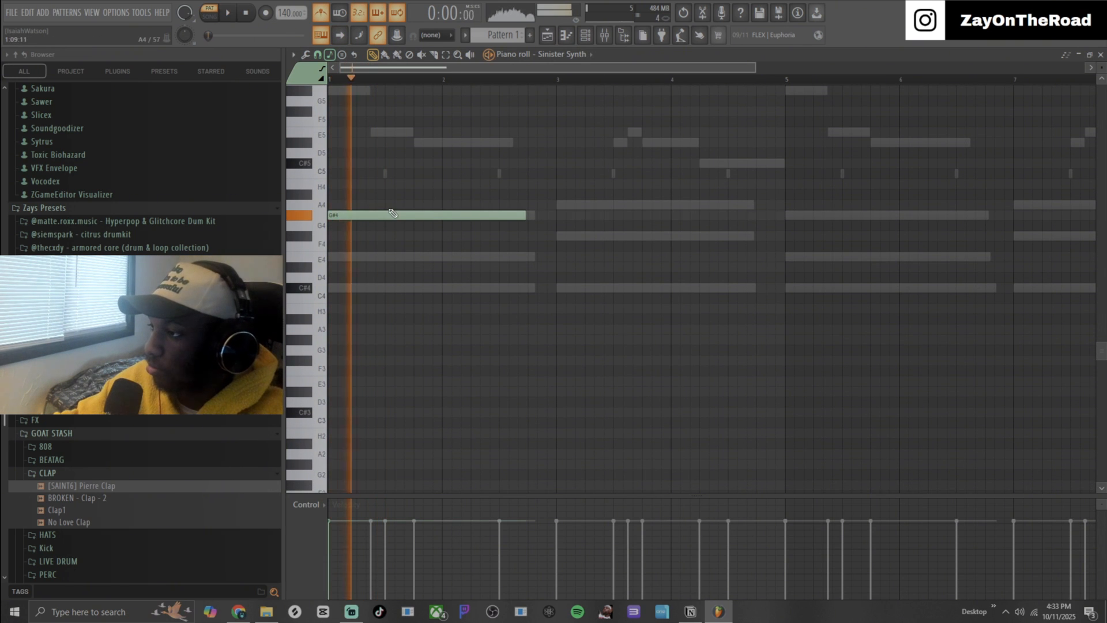
{"action": "key", "text": "space"}
{"action": "right_click", "coordinate": [391, 216]}
Step: Play test notes around C#5, D#5 and E5, and try a C#5 note at bar 1 before deleting it
{"action": "key", "text": "3"}
{"action": "key", "text": "e"}
{"action": "key", "text": "3"}
{"action": "key", "text": "2"}
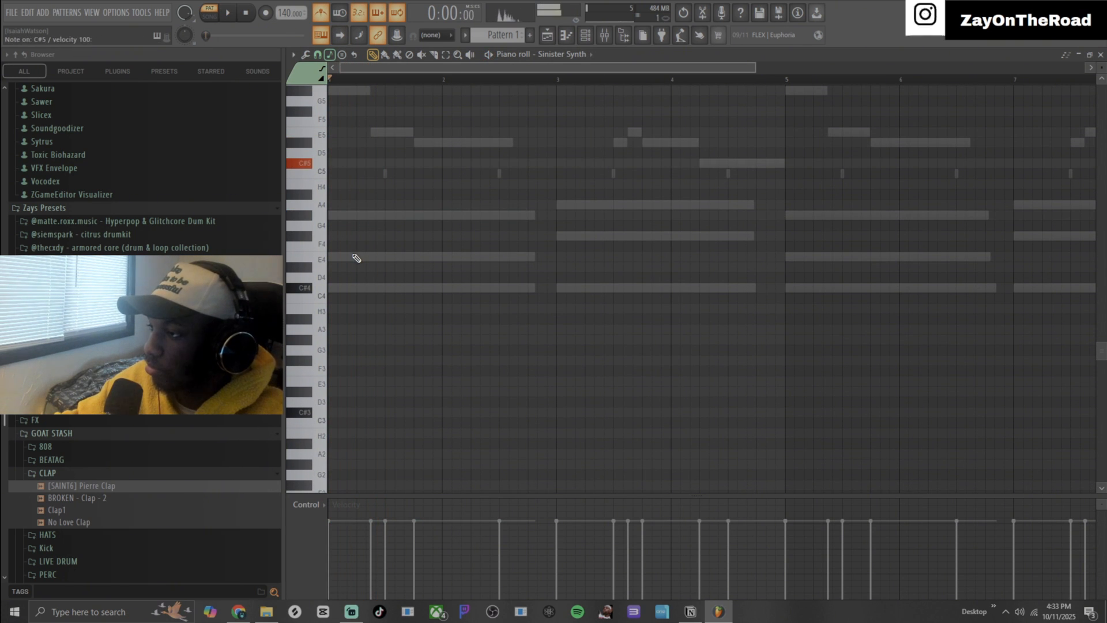
{"action": "key", "text": "3"}
{"action": "key", "text": "space"}
{"action": "left_click", "coordinate": [342, 164]}
{"action": "key", "text": "space"}
{"action": "right_click", "coordinate": [341, 165]}
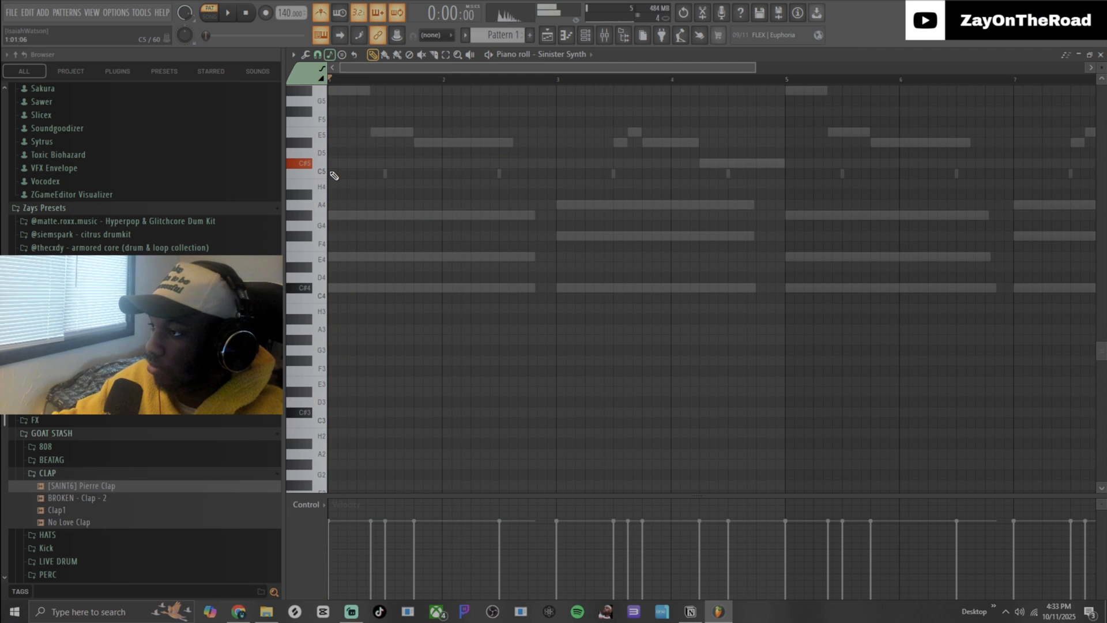
{"action": "key", "text": "space"}
{"action": "key", "text": "space"}
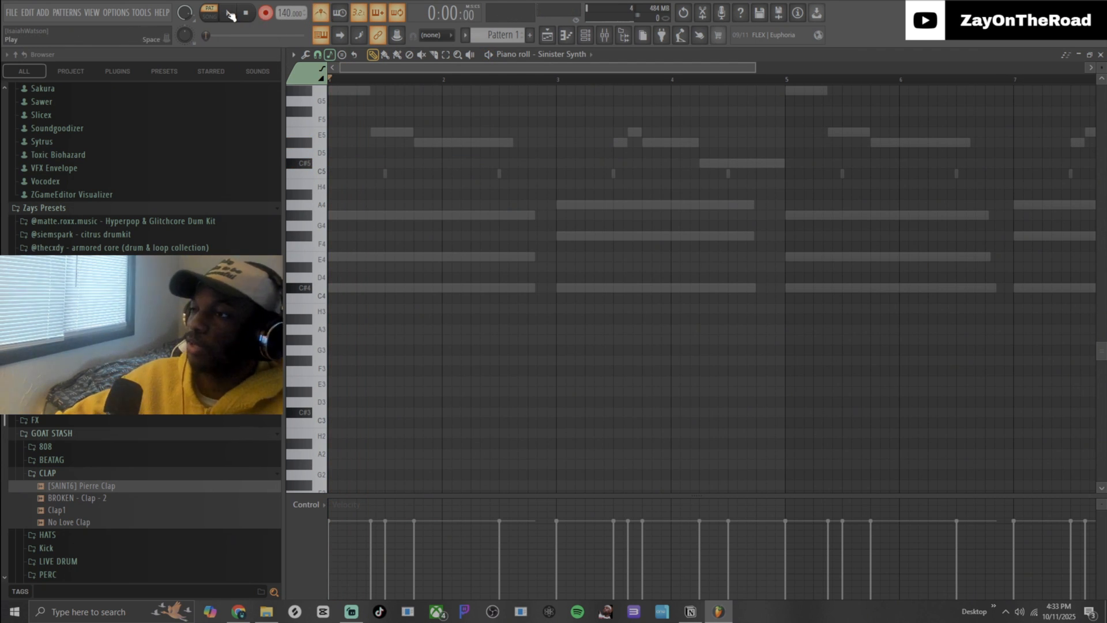
Step: Try recording a live Sinister Synth melody that repeats C#5, D#5 and E5, and undo the take
{"action": "left_click", "coordinate": [230, 15]}
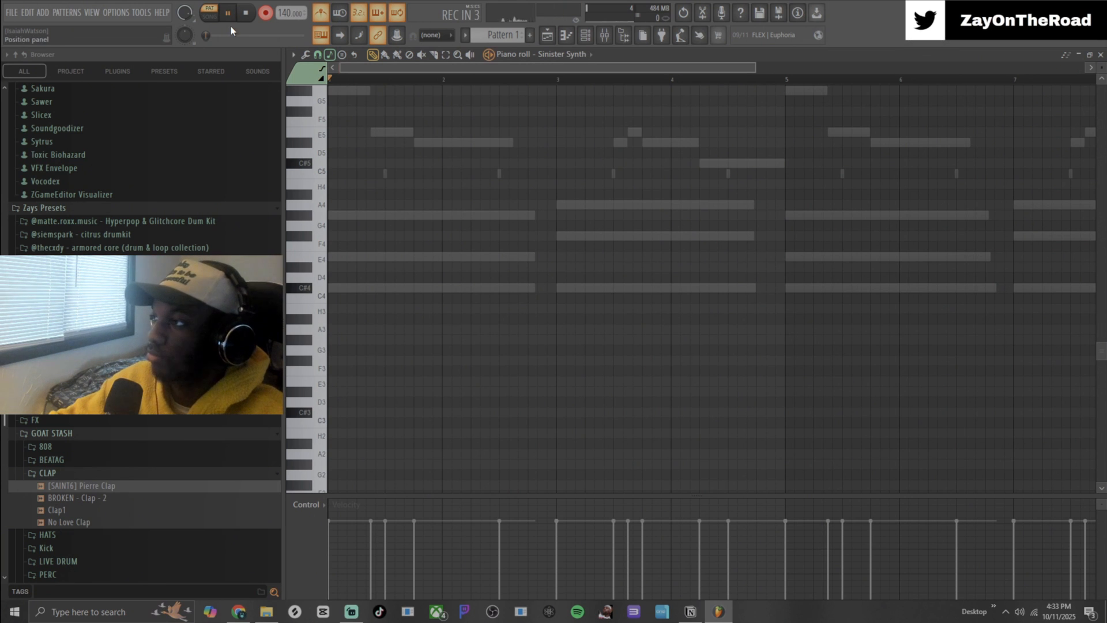
{"action": "key", "text": "2"}
{"action": "key", "text": "3"}
{"action": "key", "text": "e"}
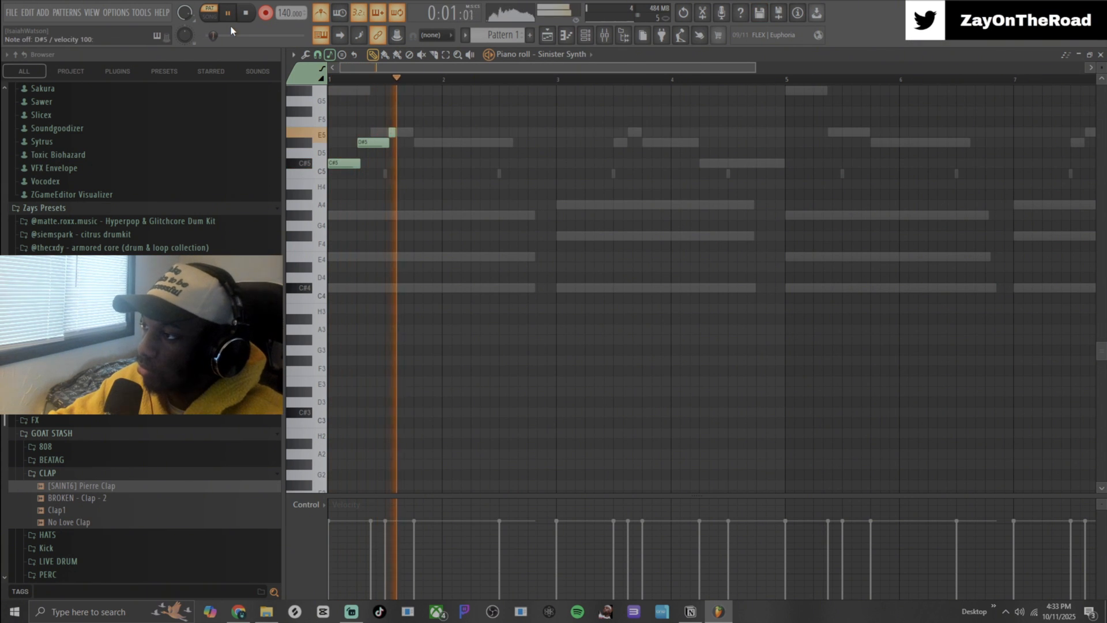
{"action": "key", "text": "3"}
{"action": "key", "text": "2"}
{"action": "key", "text": "3"}
{"action": "key", "text": "e"}
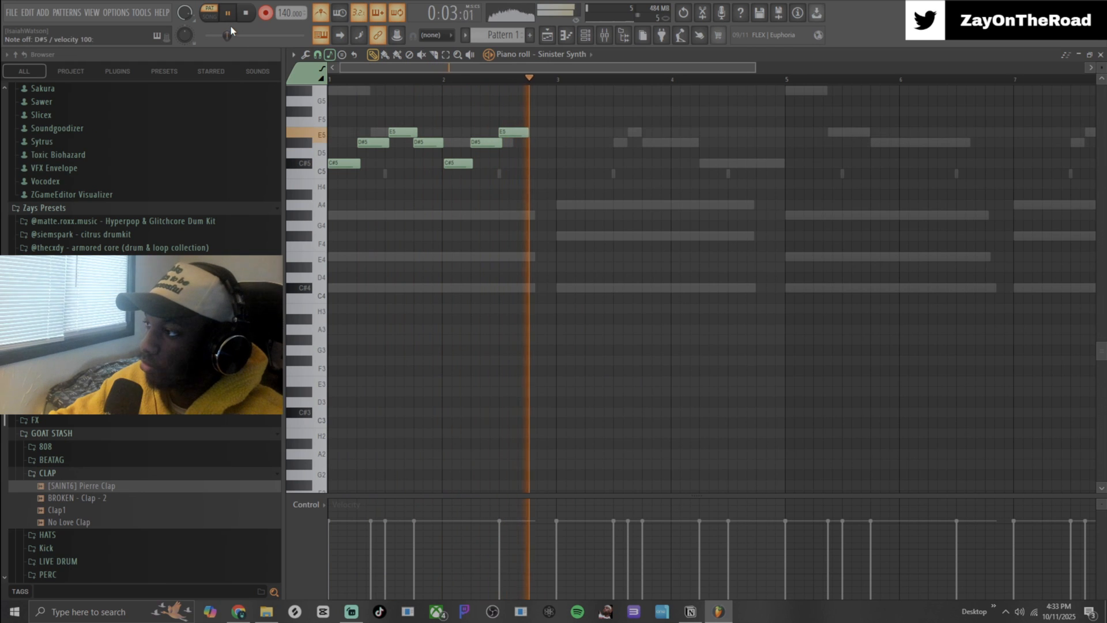
{"action": "key", "text": "2"}
{"action": "key", "text": "3"}
{"action": "key", "text": "e"}
{"action": "key", "text": "space"}
{"action": "key", "text": "ctrl+z"}
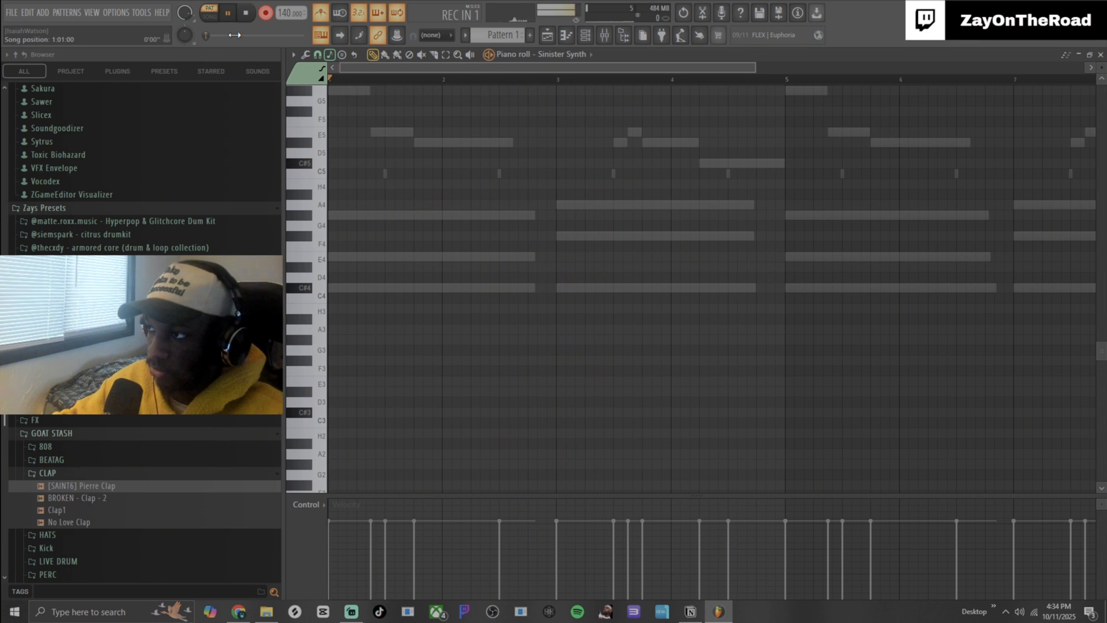
Step: Try recording a four-bar melody rising from C#5 to G#5 and falling back to C#5, and discard the take and a trial C#5 note
{"action": "key", "text": "space"}
{"action": "key", "text": "2"}
{"action": "key", "text": "3"}
{"action": "key", "text": "e"}
{"action": "key", "text": "3"}
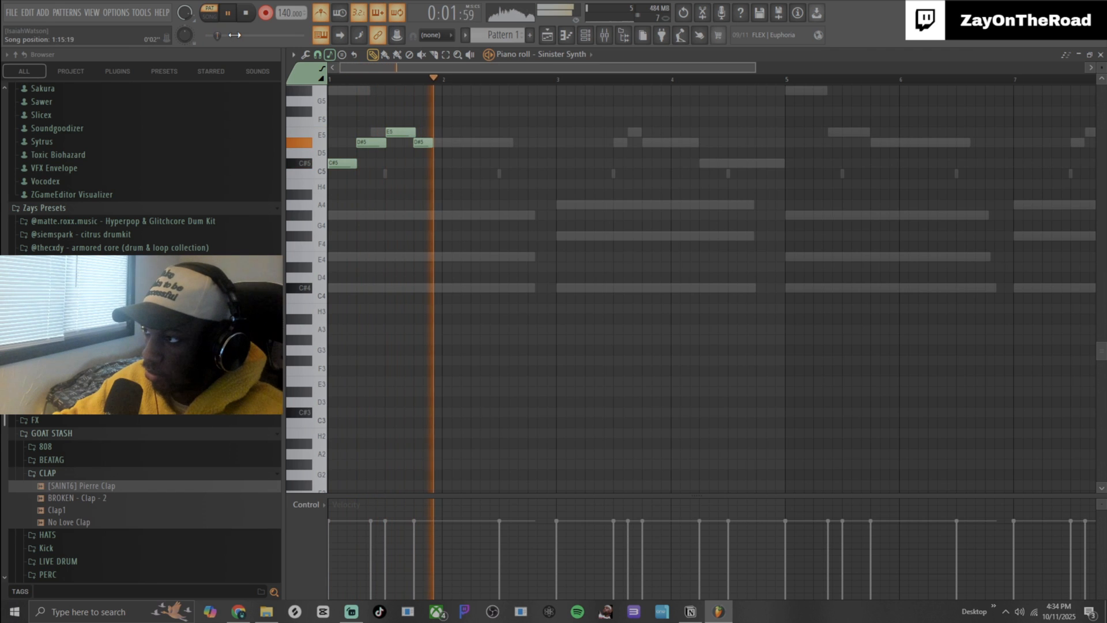
{"action": "key", "text": "2"}
{"action": "key", "text": "3"}
{"action": "key", "text": "6"}
{"action": "key", "text": "5"}
{"action": "key", "text": "5"}
{"action": "key", "text": "e"}
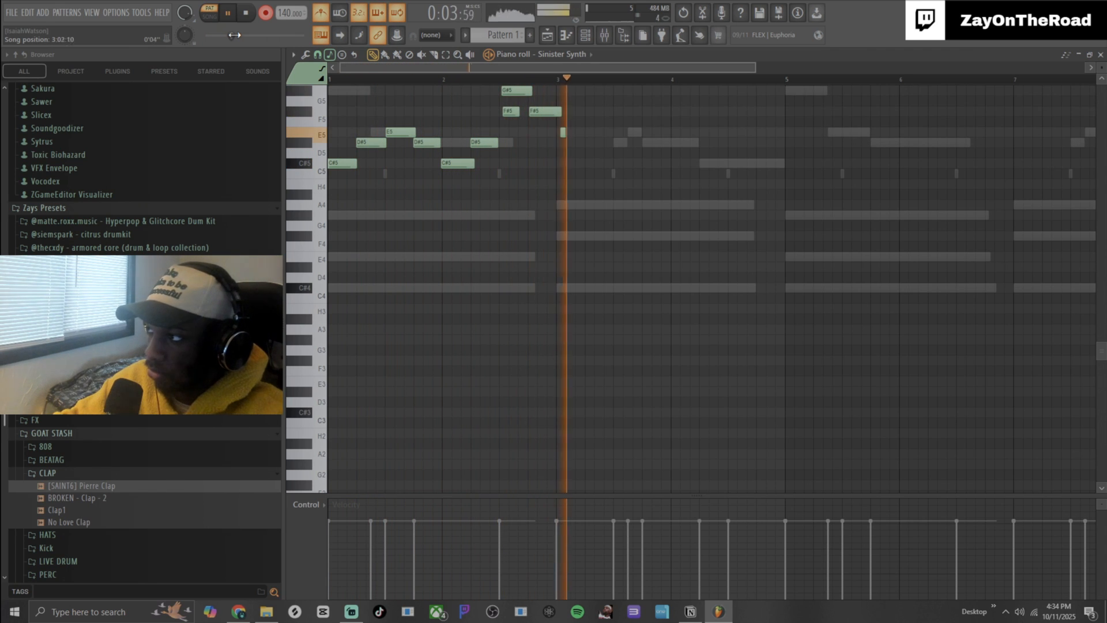
{"action": "key", "text": "5"}
{"action": "key", "text": "e"}
{"action": "key", "text": "5"}
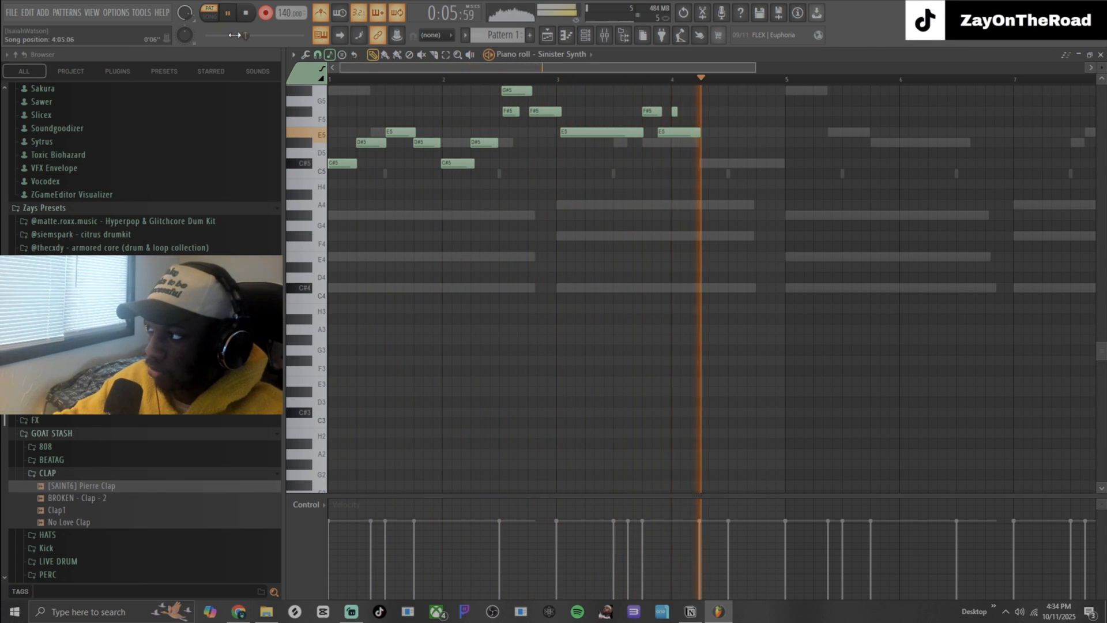
{"action": "key", "text": "3"}
{"action": "key", "text": "2"}
{"action": "key", "text": "space"}
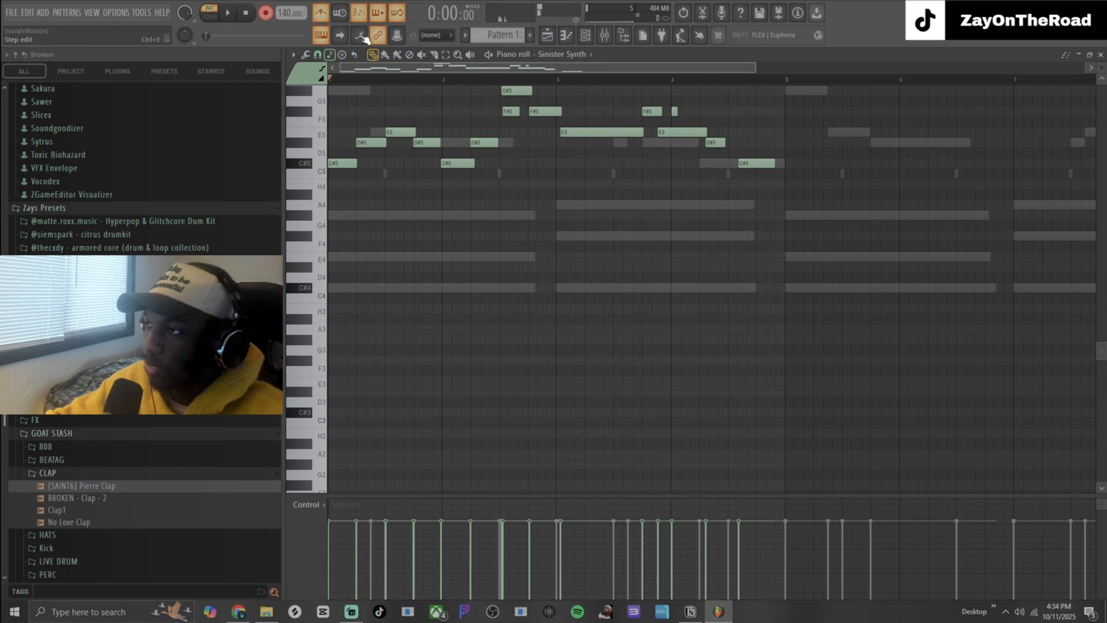
{"action": "key", "text": "ctrl+z"}
{"action": "left_click_drag", "start_coordinate": [370, 162], "coordinate": [281, 164]}
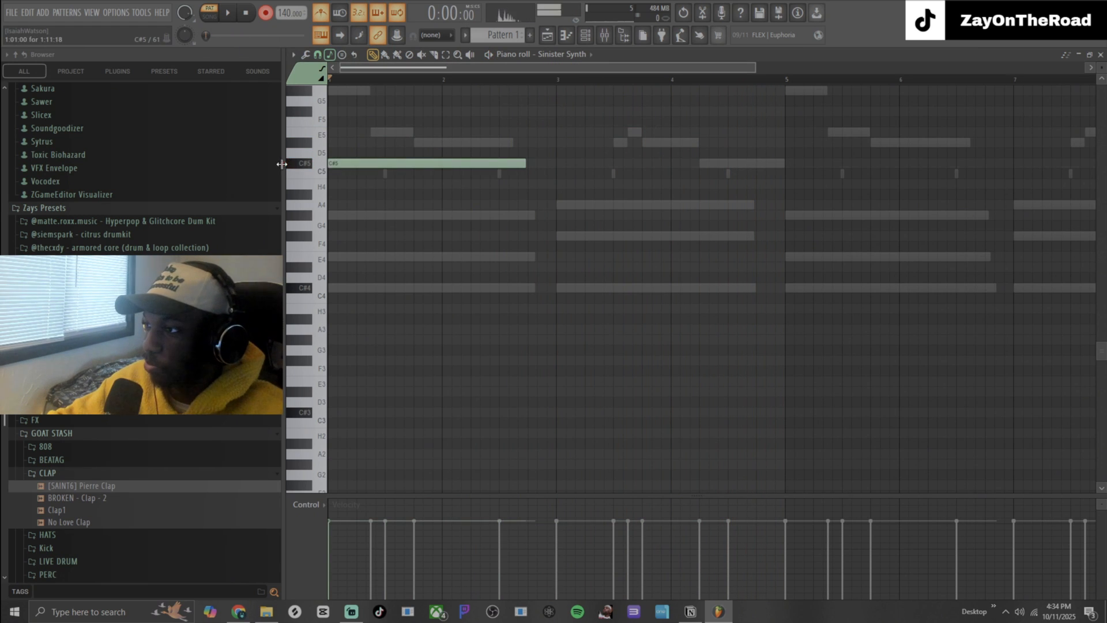
{"action": "right_click", "coordinate": [400, 166]}
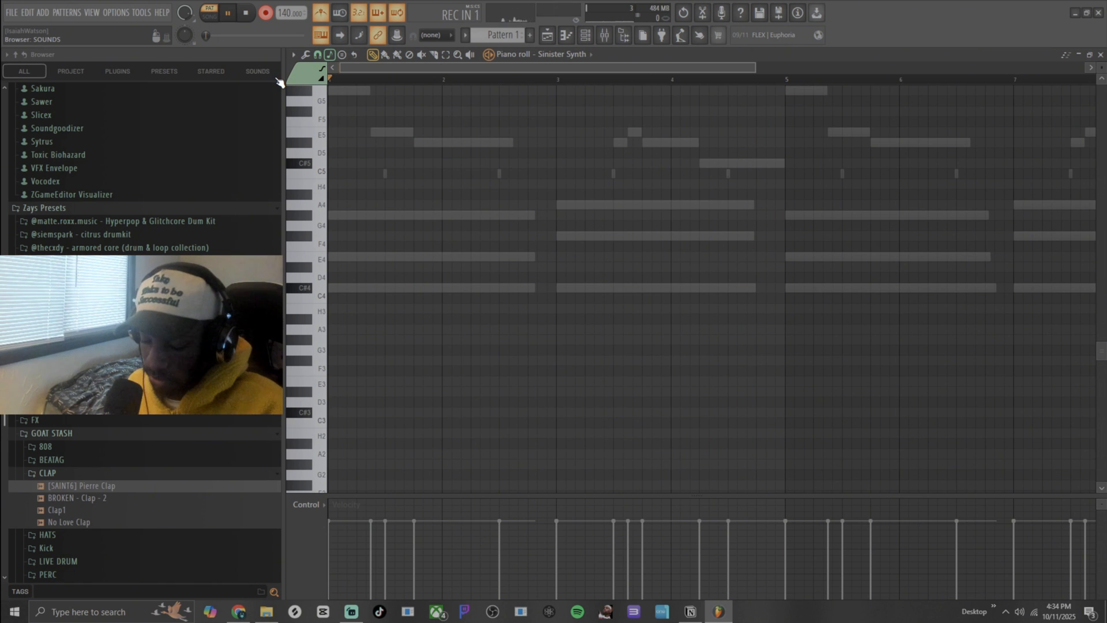
Step: Record a four-bar take repeating C#5, D#5, E5, D#5 twice over bars 1–2, then G#5, F#5, E5 and a long D#5
{"action": "key", "text": "space"}
{"action": "key", "text": "2"}
{"action": "key", "text": "3"}
{"action": "key", "text": "e"}
{"action": "key", "text": "3"}
{"action": "key", "text": "2"}
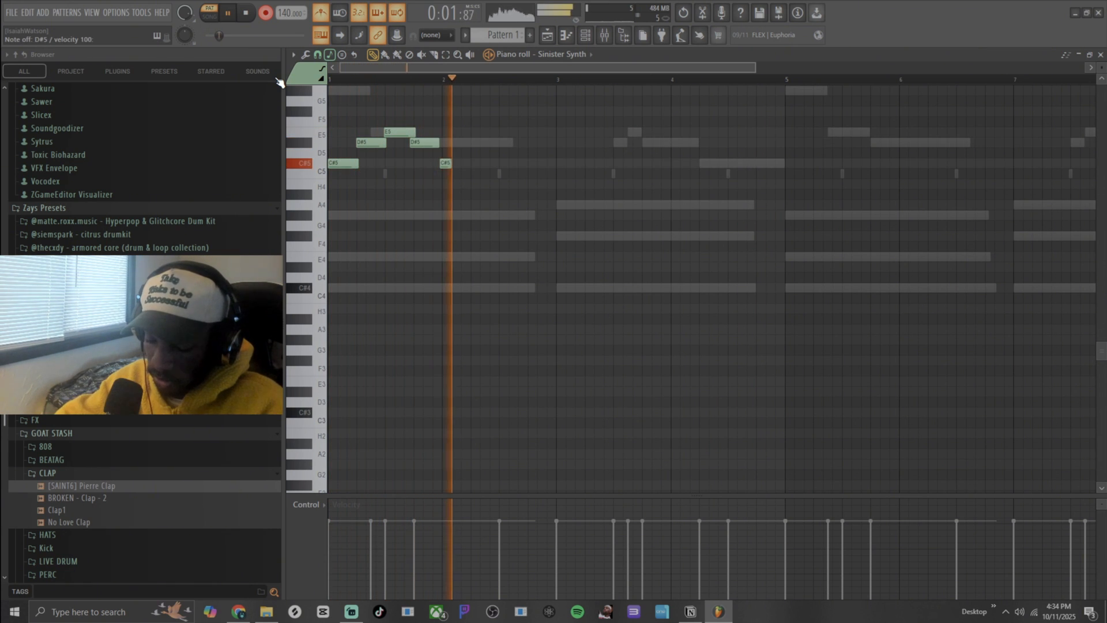
{"action": "key", "text": "3"}
{"action": "key", "text": "e"}
{"action": "key", "text": "3"}
{"action": "key", "text": "6"}
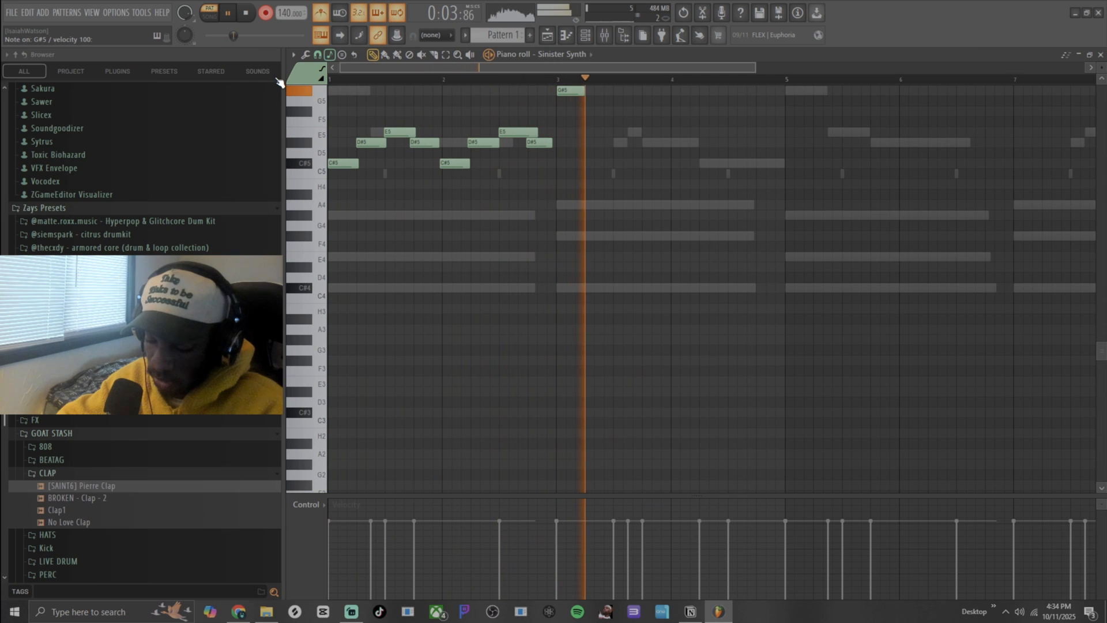
{"action": "key", "text": "5"}
{"action": "key", "text": "e"}
{"action": "key", "text": "3"}
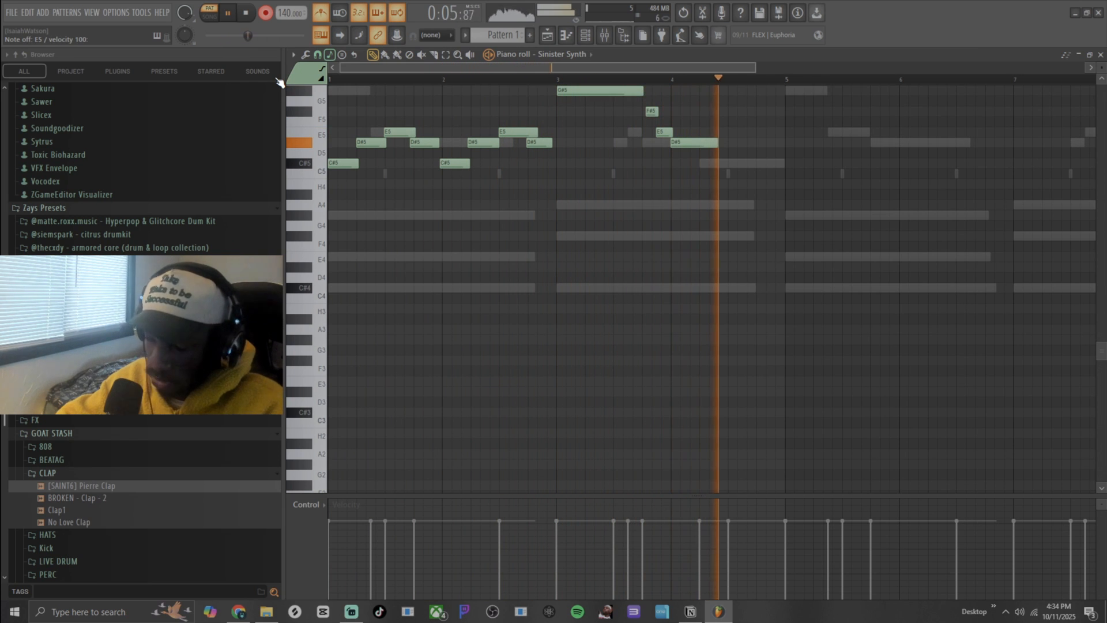
{"action": "key", "text": "space"}
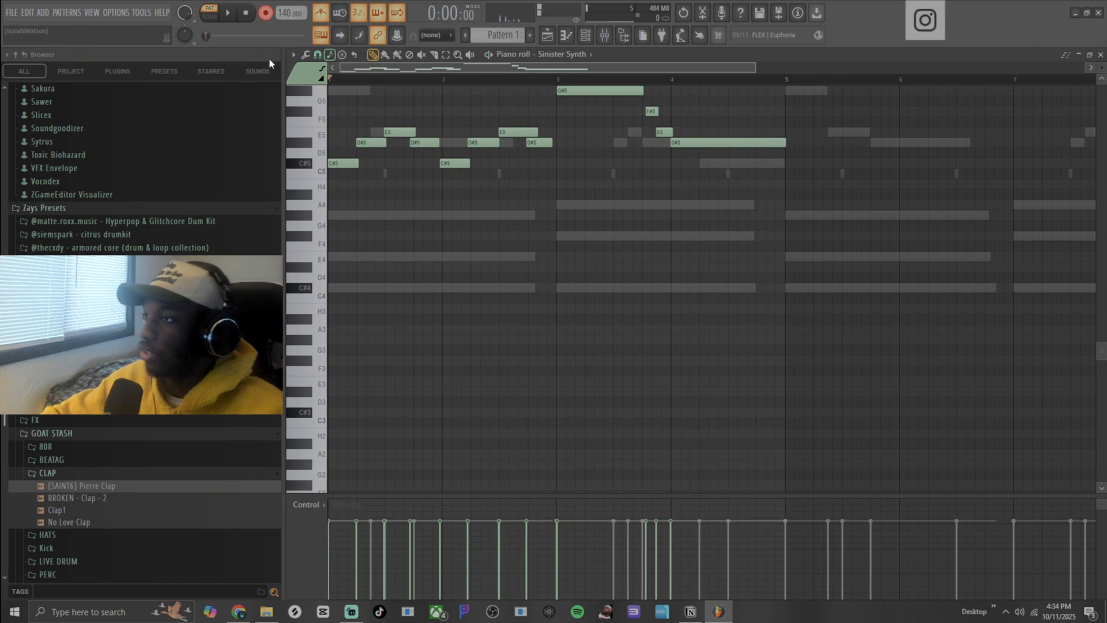
{"action": "key", "text": "r"}
Step: Play back the recorded four-bar take over the chords and examine the descending notes before bar 4
{"action": "key", "text": "space"}
{"action": "scroll", "coordinate": [376, 218], "scroll_direction": "down", "scroll_amount": 3}
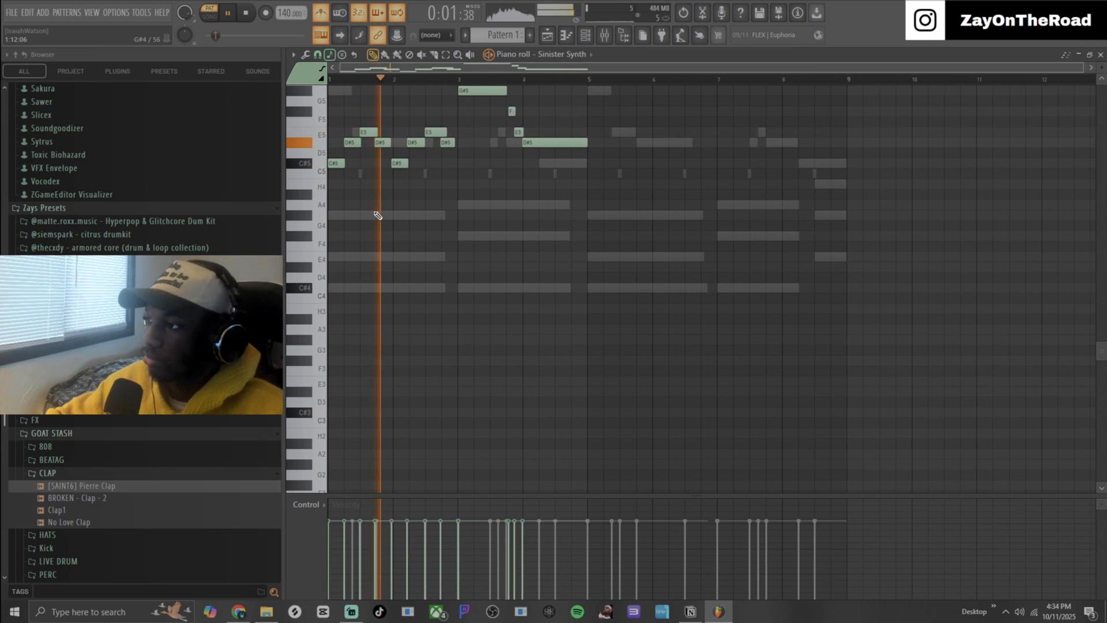
{"action": "scroll", "coordinate": [465, 252], "scroll_direction": "up", "scroll_amount": 2}
{"action": "scroll", "coordinate": [472, 256], "scroll_direction": "up", "scroll_amount": 3}
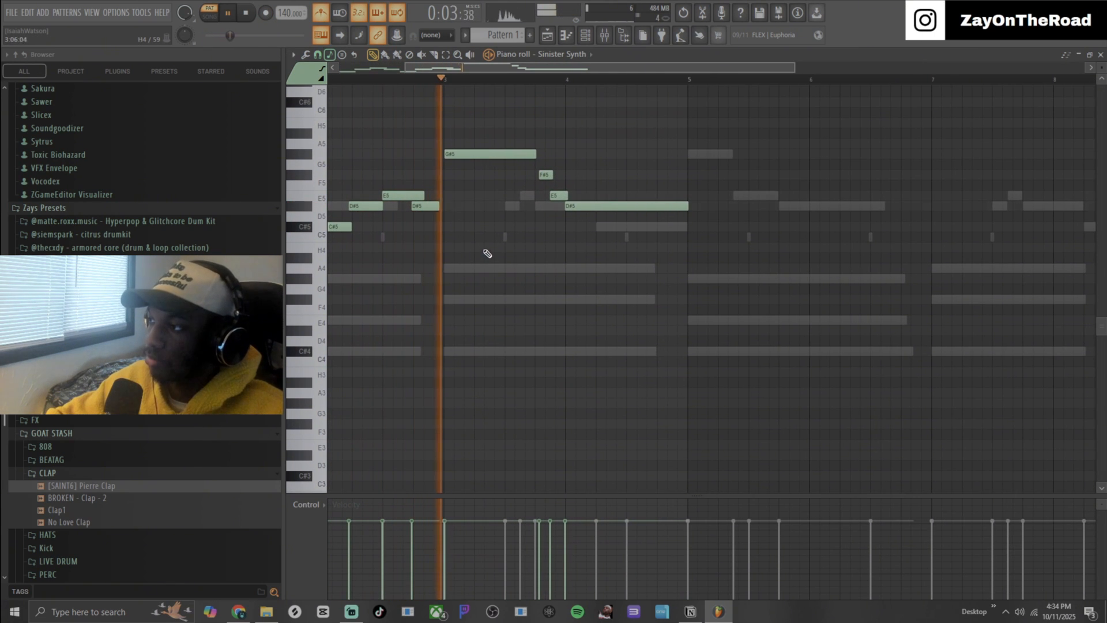
{"action": "scroll", "coordinate": [594, 246], "scroll_direction": "up", "scroll_amount": 3}
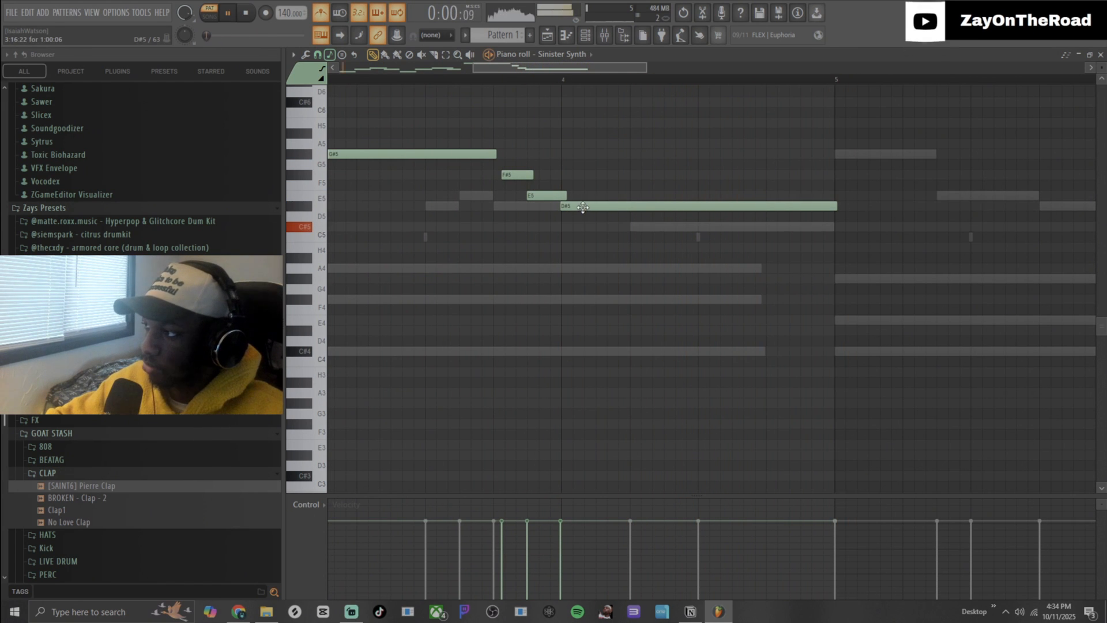
{"action": "scroll", "coordinate": [583, 207], "scroll_direction": "down", "scroll_amount": 5}
{"action": "key", "text": "space"}
{"action": "scroll", "coordinate": [372, 156], "scroll_direction": "up", "scroll_amount": 3}
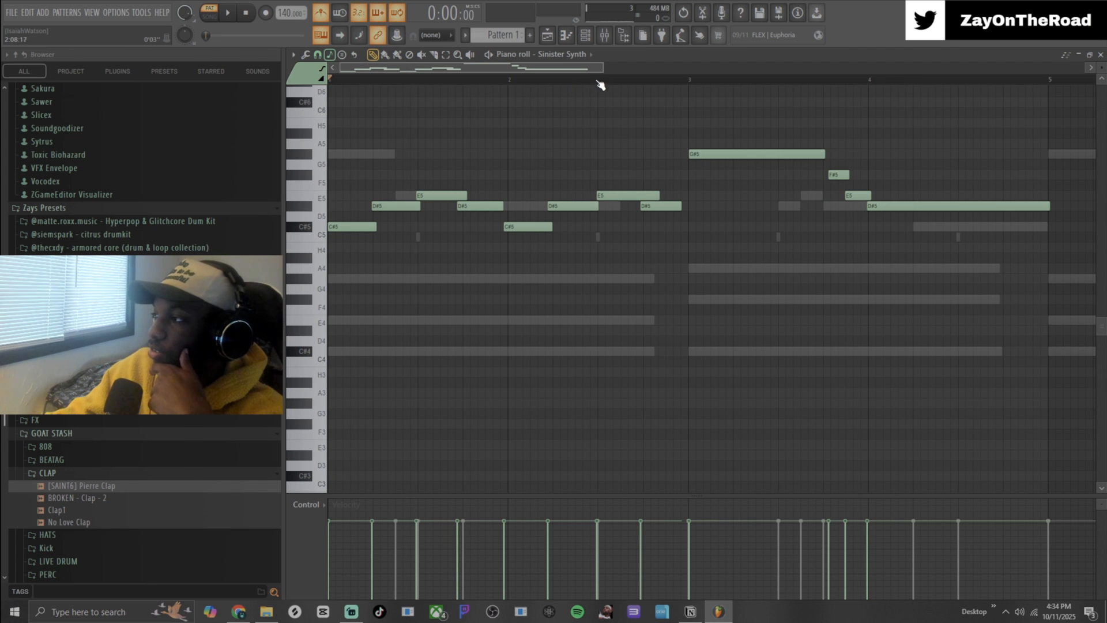
Step: Replay the start of the take and examine how the bar 1 notes line up with the grid and chords
{"action": "mouse_move", "coordinate": [604, 76]}
{"action": "left_mouse_down"}
{"action": "mouse_move", "coordinate": [571, 81]}
{"action": "mouse_move", "coordinate": [585, 86]}
{"action": "left_mouse_up"}
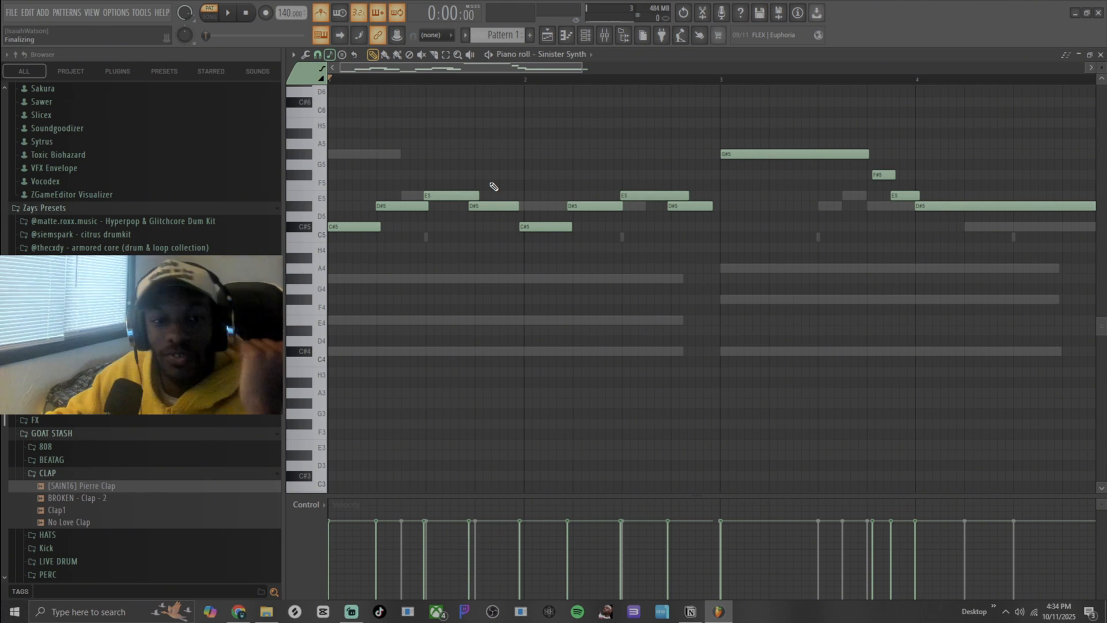
{"action": "left_click_drag", "start_coordinate": [581, 67], "coordinate": [729, 68]}
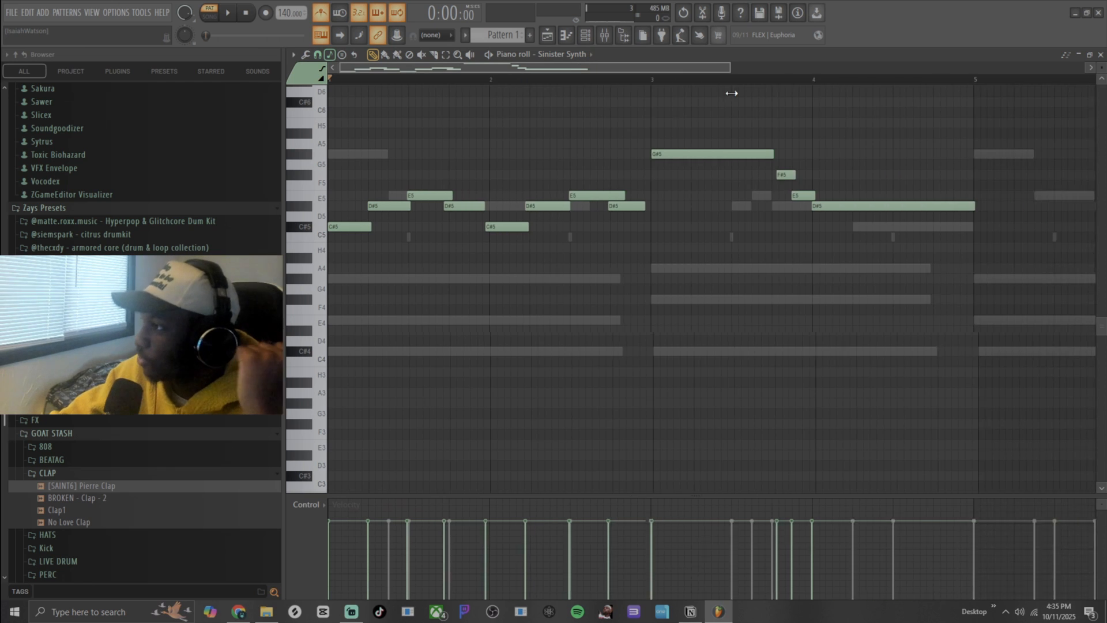
{"action": "key", "text": "space"}
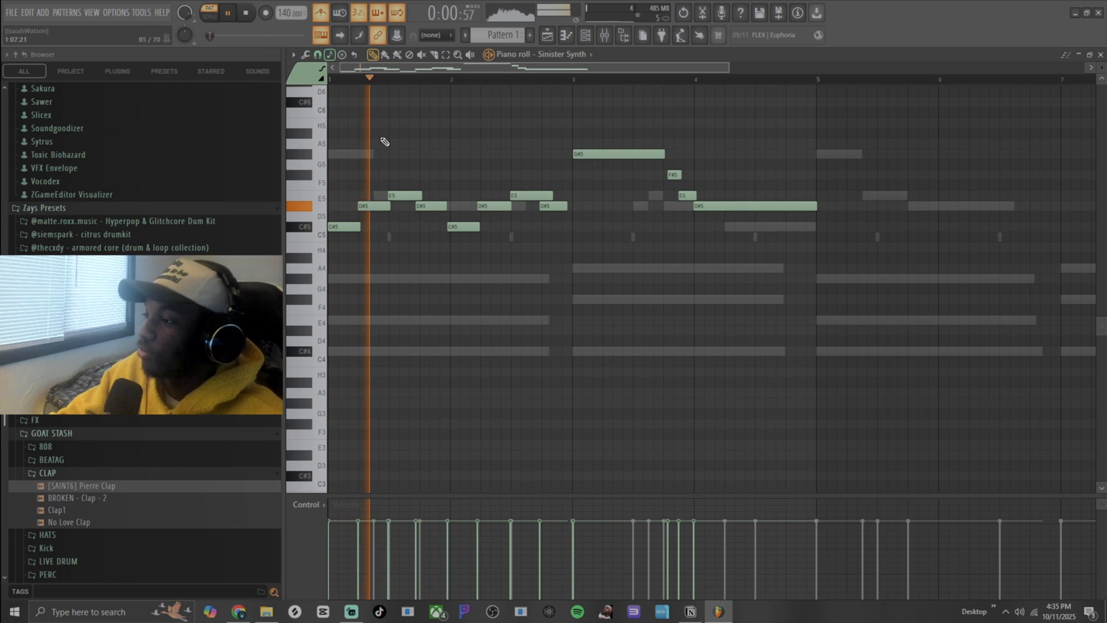
{"action": "key", "text": "space"}
{"action": "scroll", "coordinate": [351, 204], "scroll_direction": "up", "scroll_amount": 5}
{"action": "left_click_drag", "start_coordinate": [370, 68], "coordinate": [277, 60]}
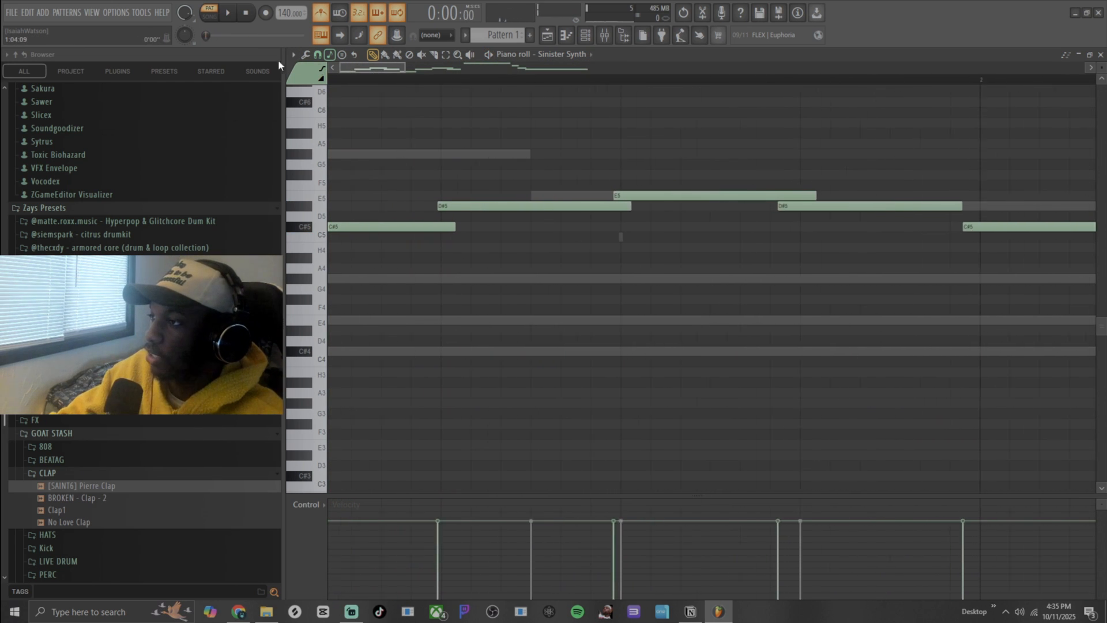
{"action": "scroll", "coordinate": [572, 164], "scroll_direction": "up", "scroll_amount": 1}
{"action": "scroll", "coordinate": [572, 165], "scroll_direction": "down", "scroll_amount": 2}
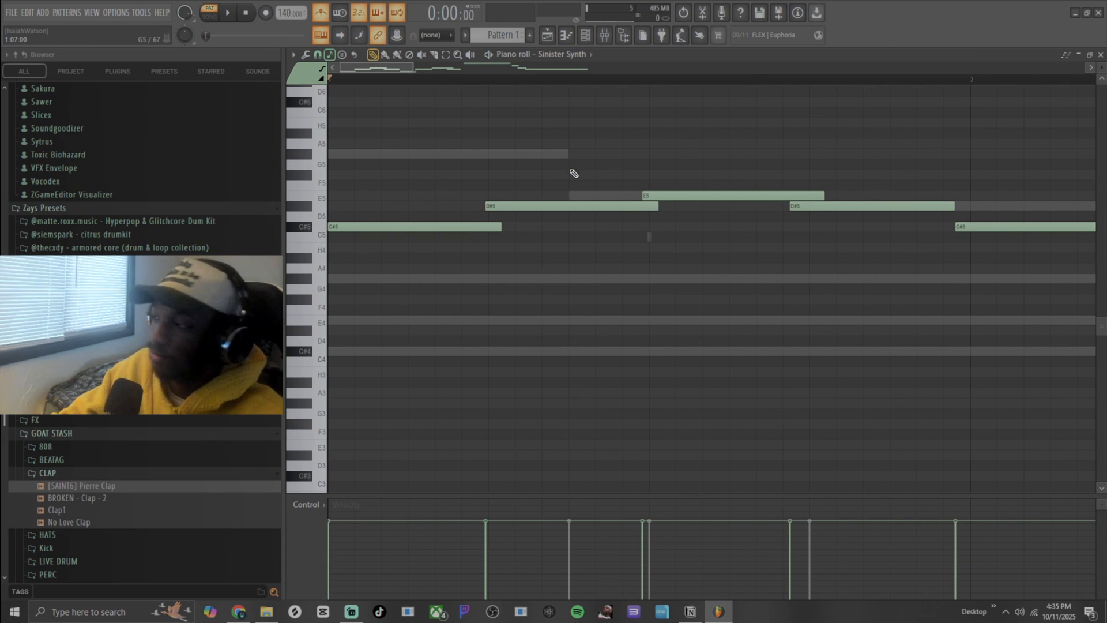
{"action": "scroll", "coordinate": [579, 182], "scroll_direction": "down", "scroll_amount": 3}
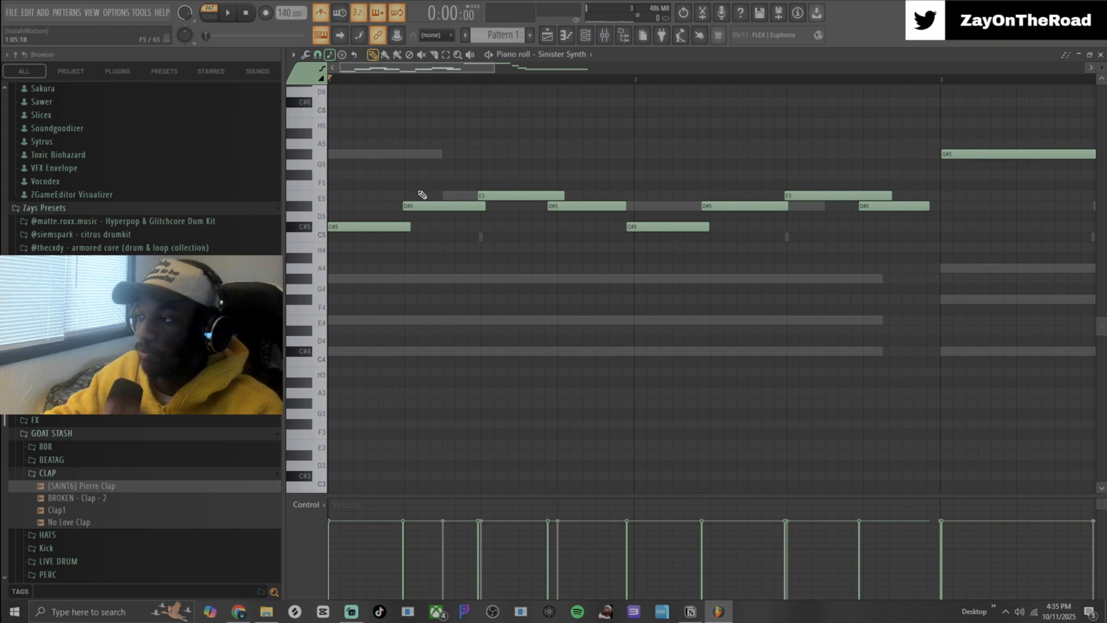
Step: Try shifting the first D#5 note to step 7 of bar 1, and undo the change
{"action": "right_click", "coordinate": [447, 206]}
{"action": "left_click", "coordinate": [444, 206]}
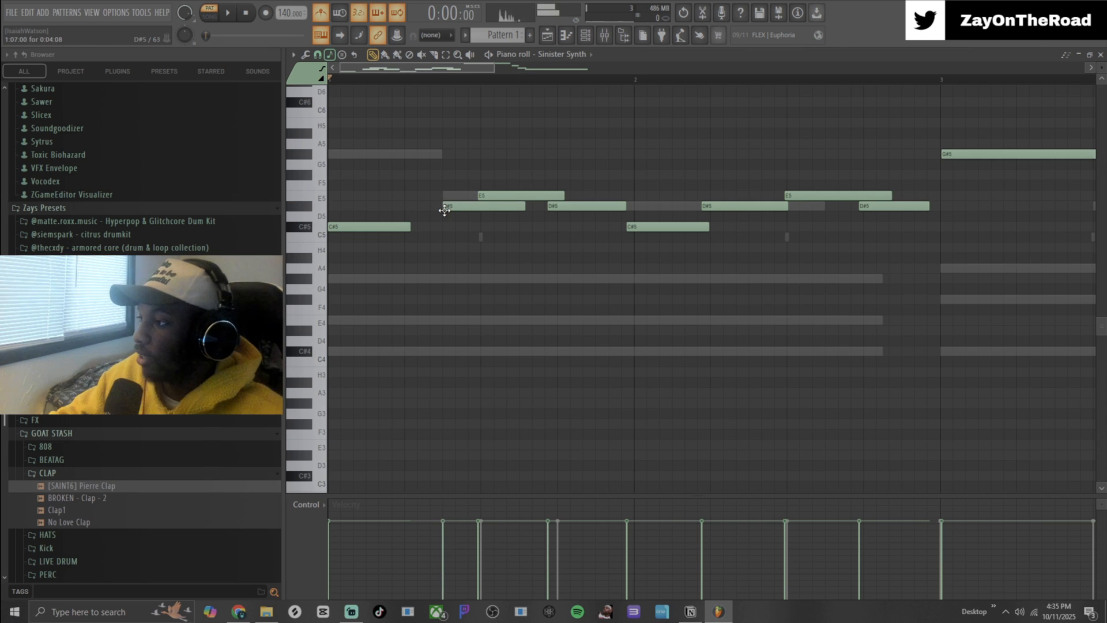
{"action": "key", "text": "ctrl+z"}
{"action": "key", "text": "ctrl+z"}
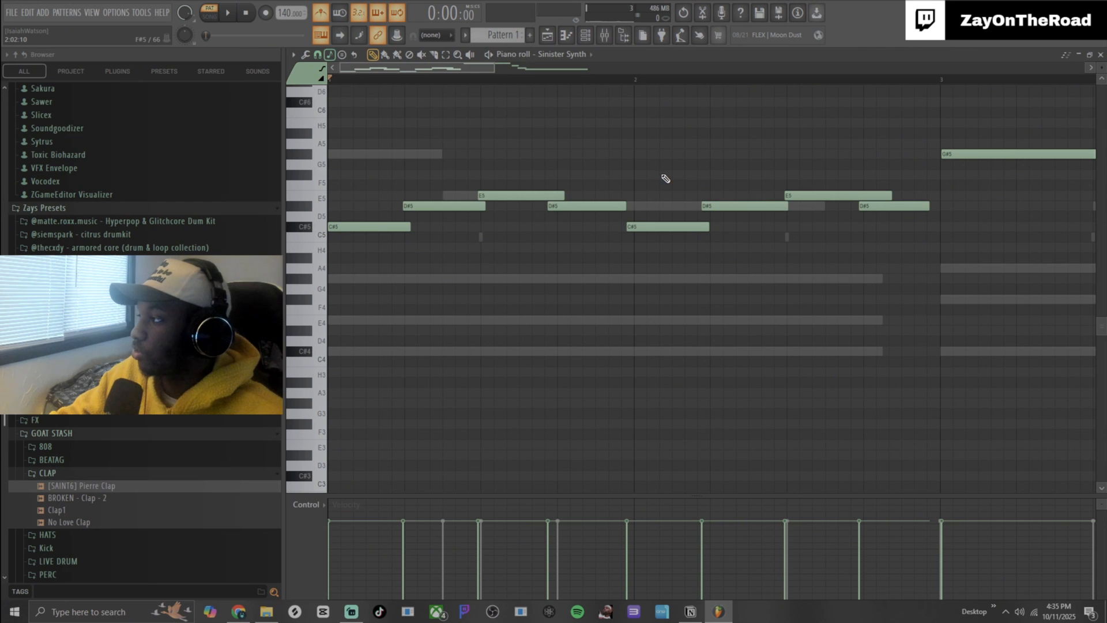
Step: Quantize the start times of the recorded melody notes with the Default quantizer template
{"action": "scroll", "coordinate": [666, 179], "scroll_direction": "right", "scroll_amount": 6}
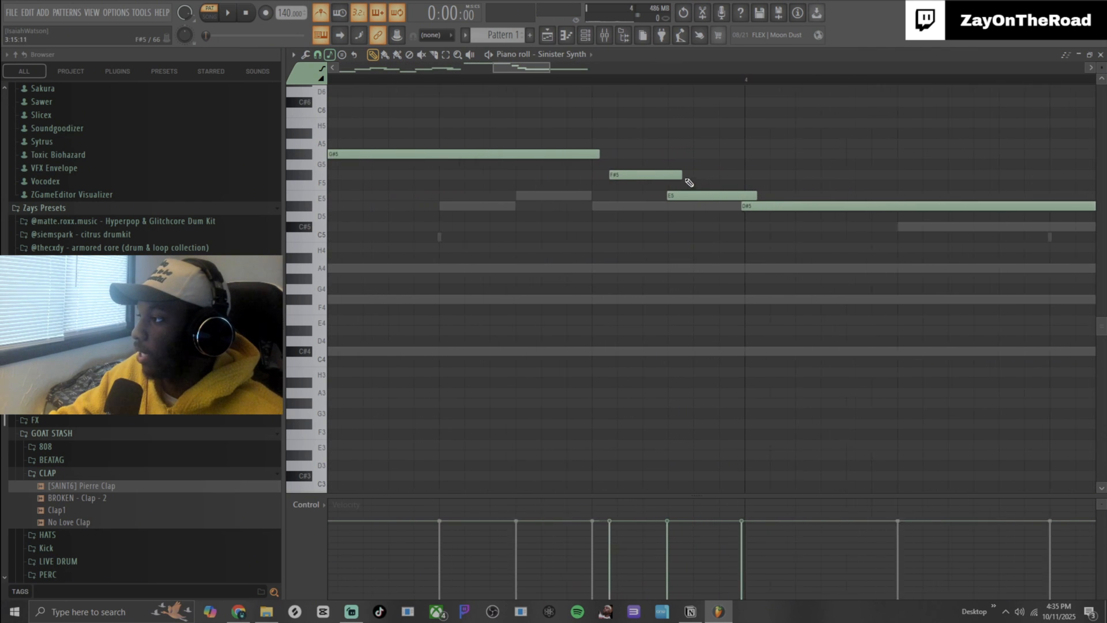
{"action": "scroll", "coordinate": [689, 183], "scroll_direction": "down", "scroll_amount": 6}
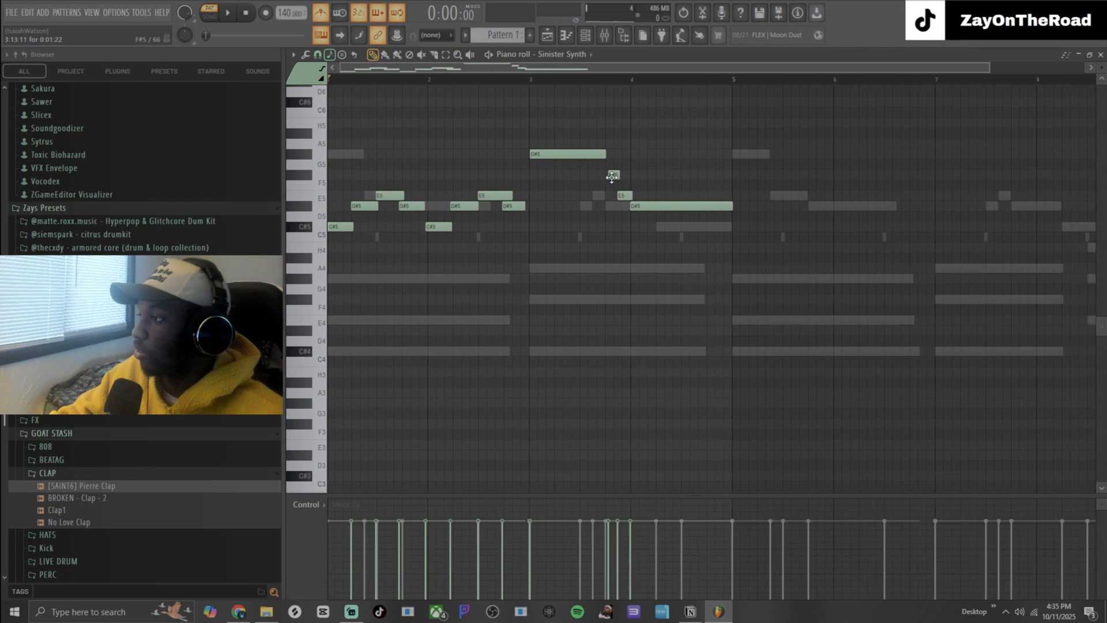
{"action": "scroll", "coordinate": [612, 176], "scroll_direction": "up", "scroll_amount": 6}
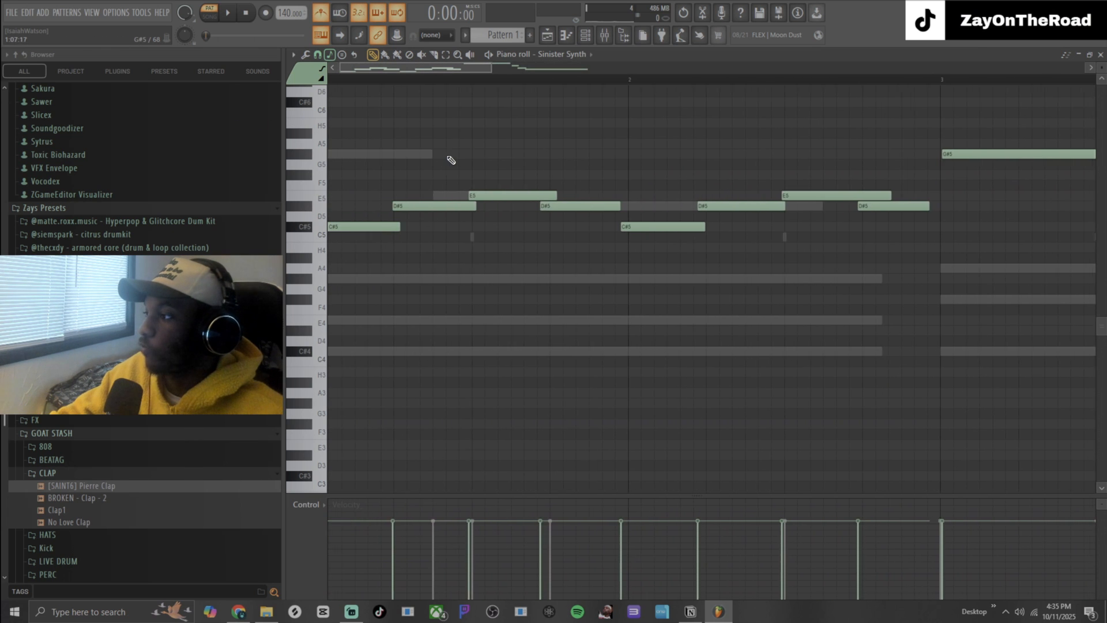
{"action": "scroll", "coordinate": [451, 160], "scroll_direction": "down", "scroll_amount": 6}
{"action": "left_click_drag", "start_coordinate": [442, 68], "coordinate": [274, 119]}
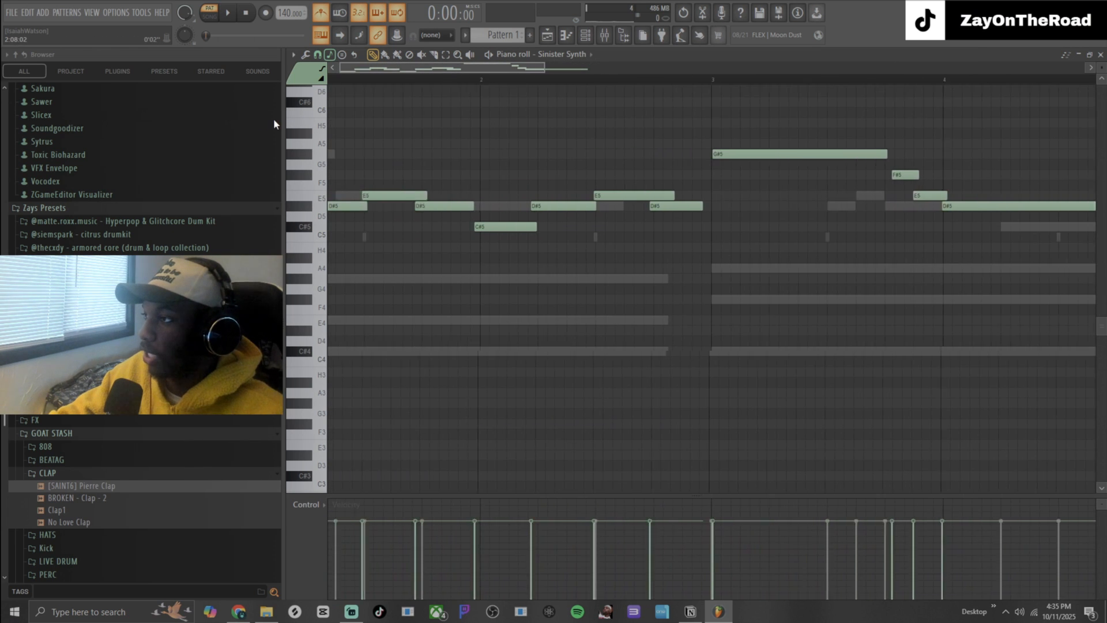
{"action": "key", "text": "ctrl+q"}
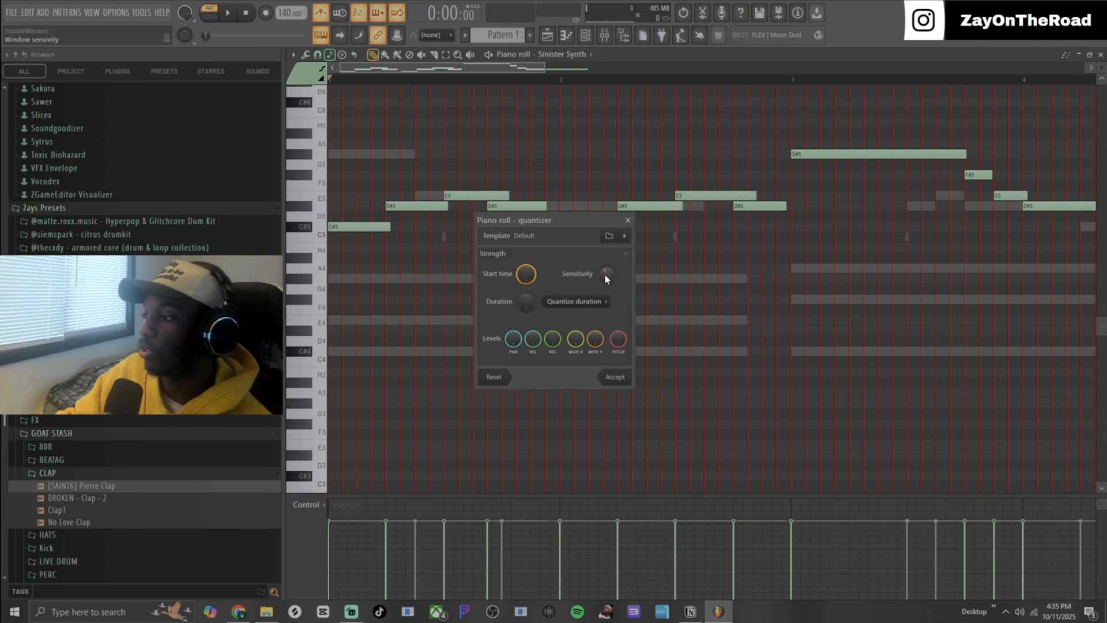
{"action": "left_click", "coordinate": [612, 379]}
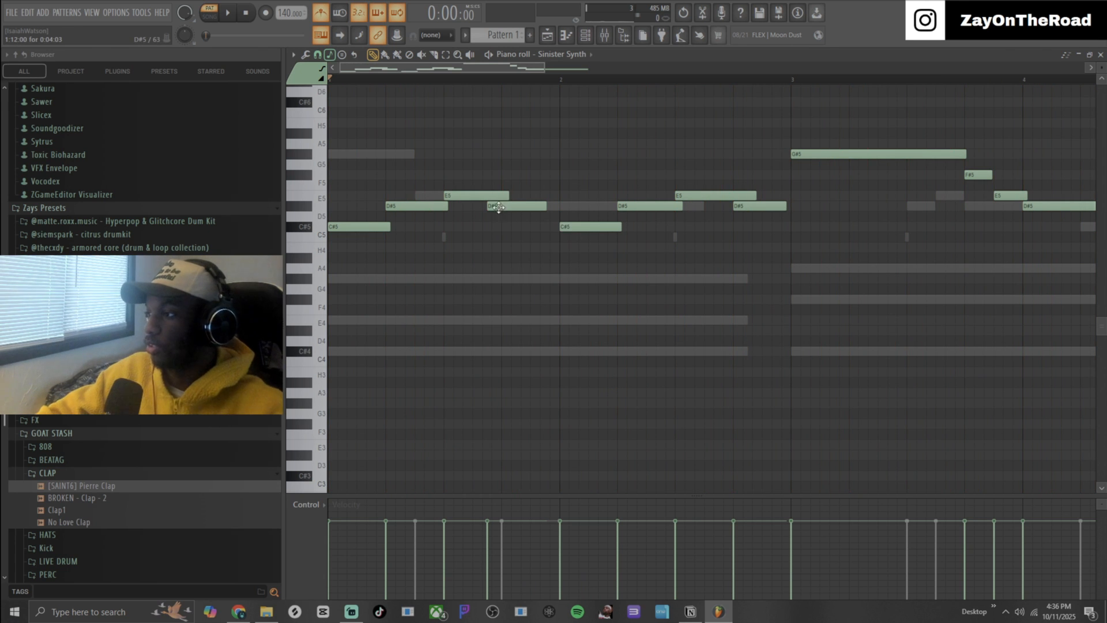
Step: Move the second D#5 note in bar 1 one step later, to start at step 13
{"action": "scroll", "coordinate": [338, 272], "scroll_direction": "up", "scroll_amount": 3}
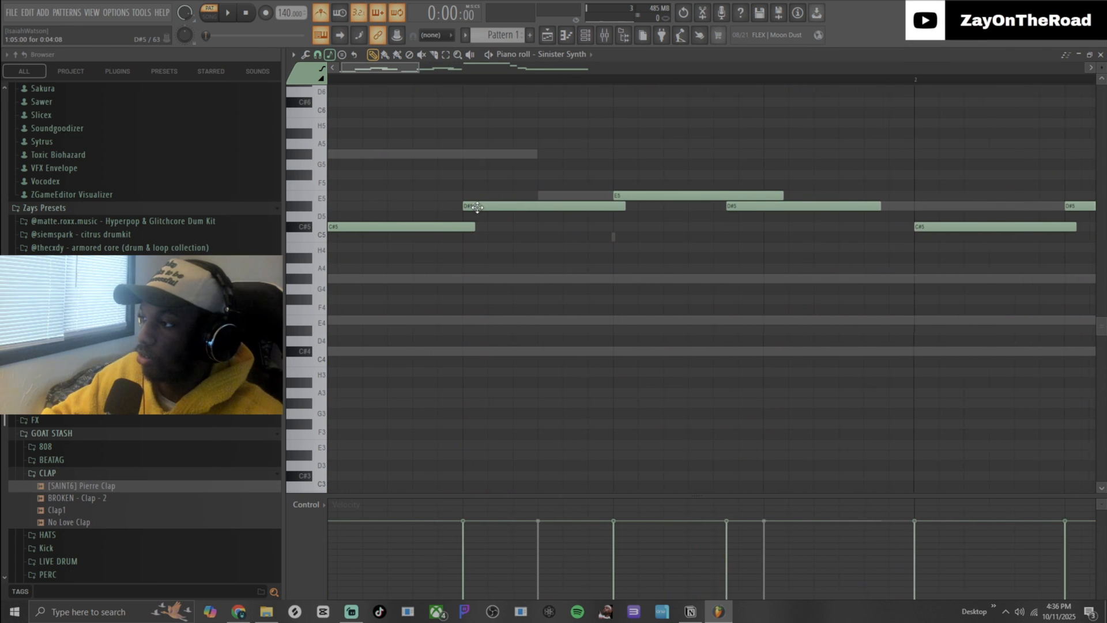
{"action": "scroll", "coordinate": [589, 219], "scroll_direction": "down", "scroll_amount": 4}
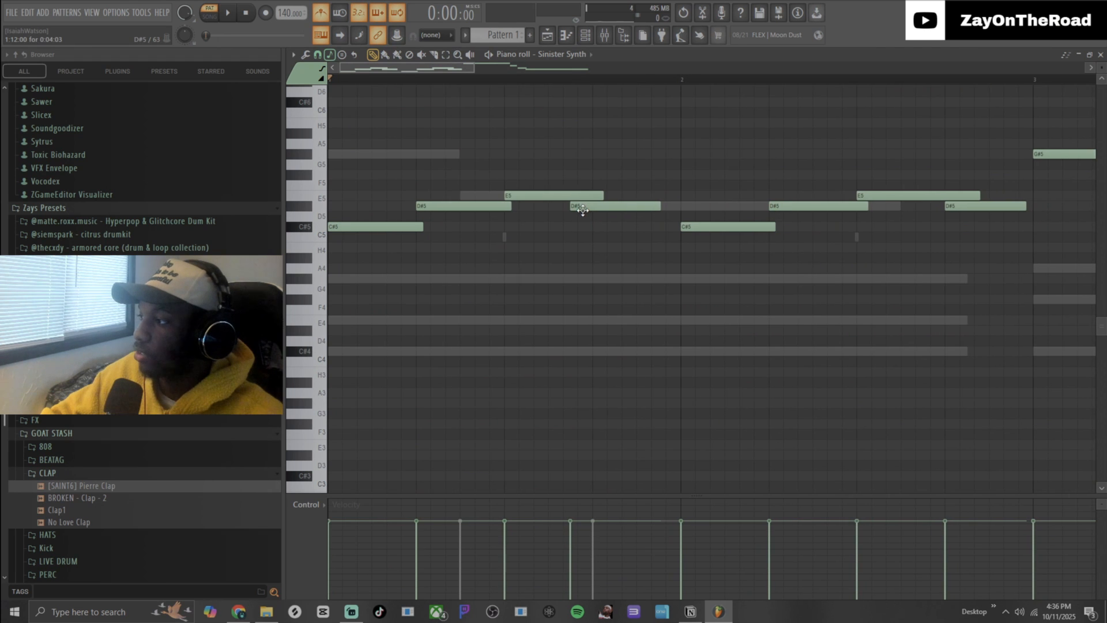
{"action": "scroll", "coordinate": [582, 210], "scroll_direction": "down", "scroll_amount": 3}
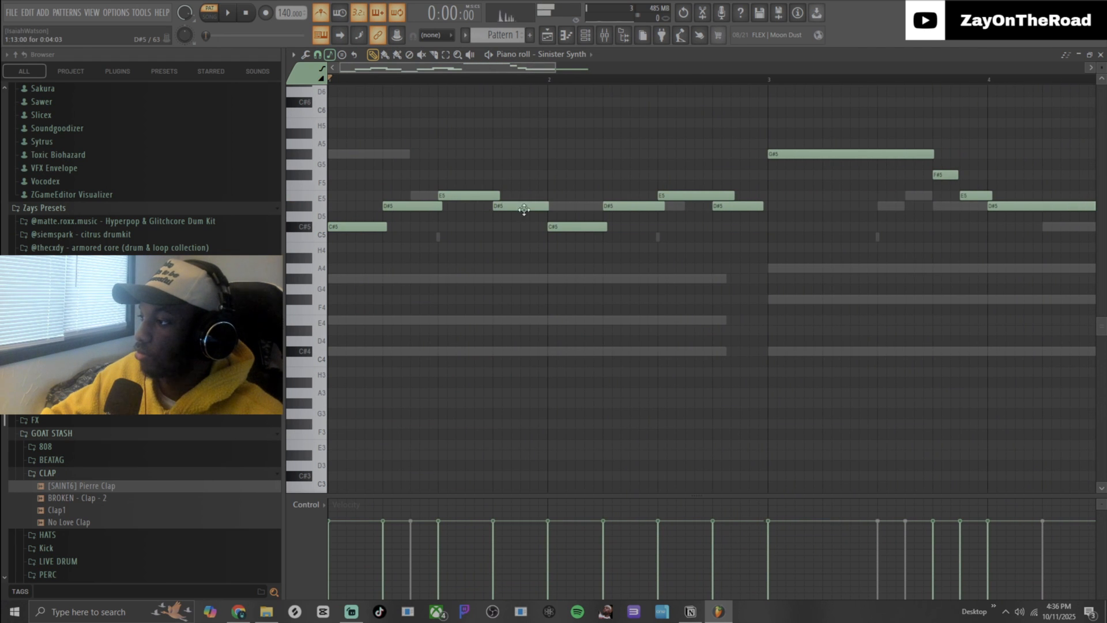
Step: Check the note spacing in bars 3–4 and play back the quantized melody over the chords
{"action": "scroll", "coordinate": [523, 210], "scroll_direction": "up", "scroll_amount": 3}
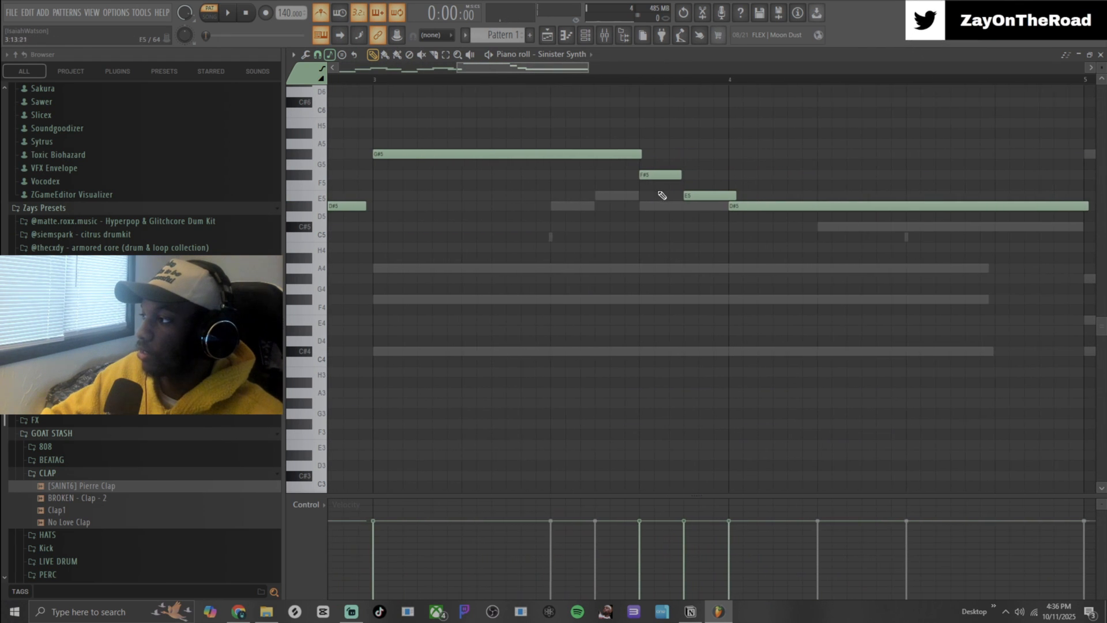
{"action": "scroll", "coordinate": [551, 185], "scroll_direction": "down", "scroll_amount": 3}
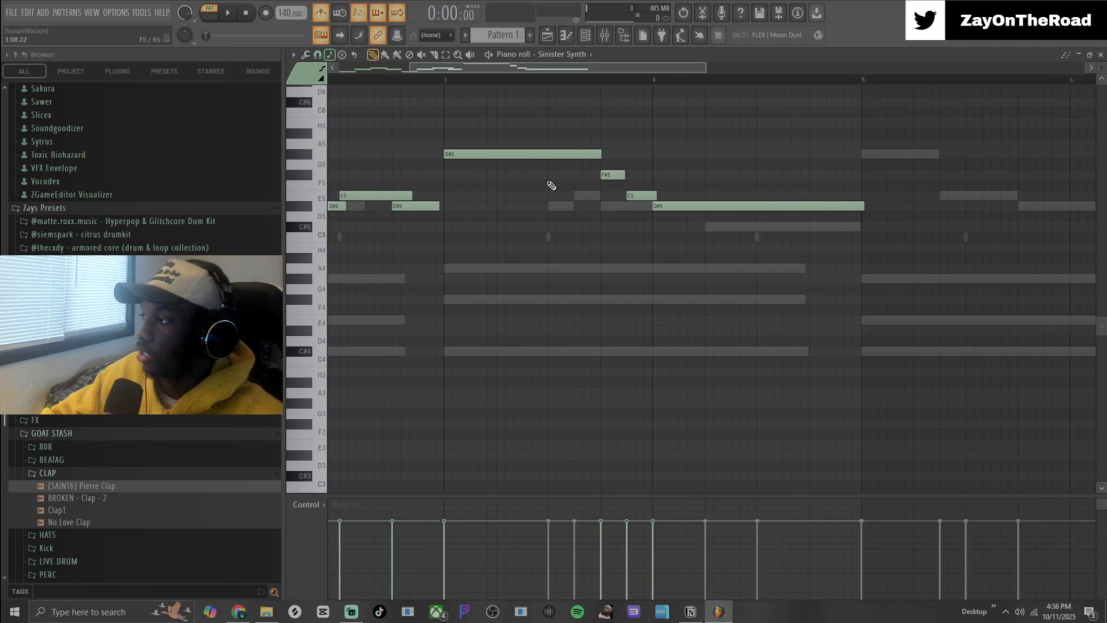
{"action": "scroll", "coordinate": [610, 187], "scroll_direction": "up", "scroll_amount": 4}
{"action": "scroll", "coordinate": [629, 185], "scroll_direction": "down", "scroll_amount": 8}
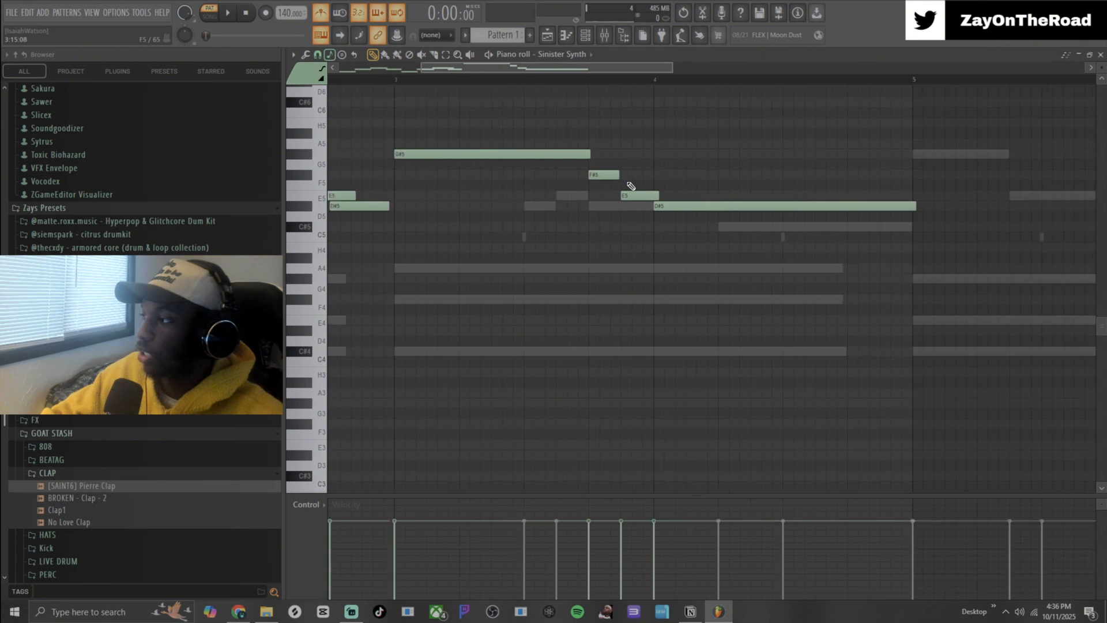
{"action": "scroll", "coordinate": [315, 216], "scroll_direction": "up", "scroll_amount": 8}
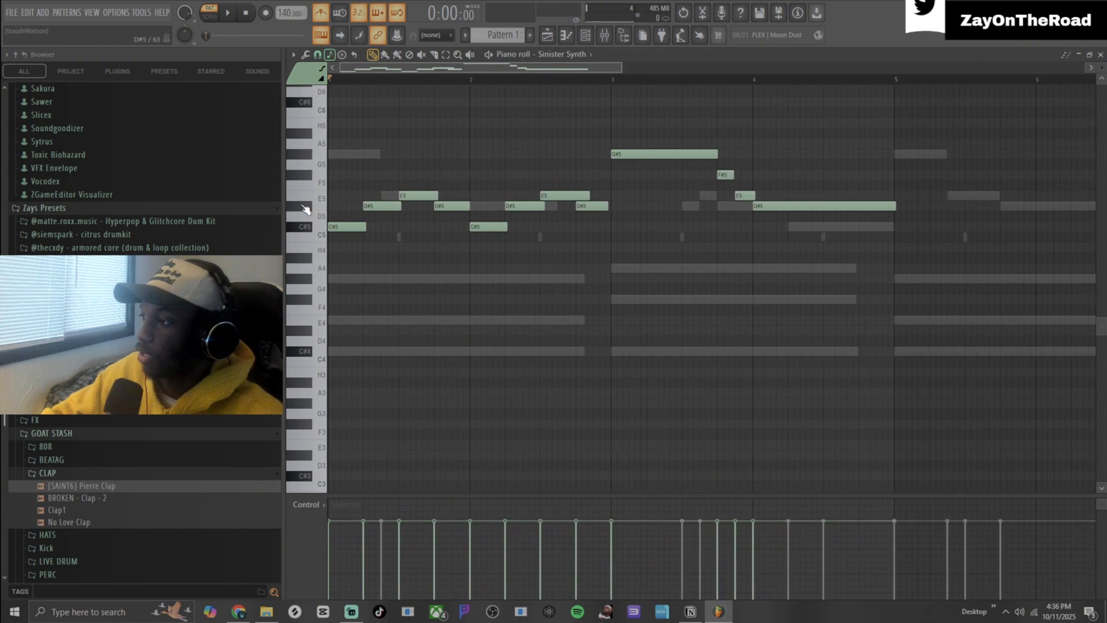
{"action": "key", "text": "space"}
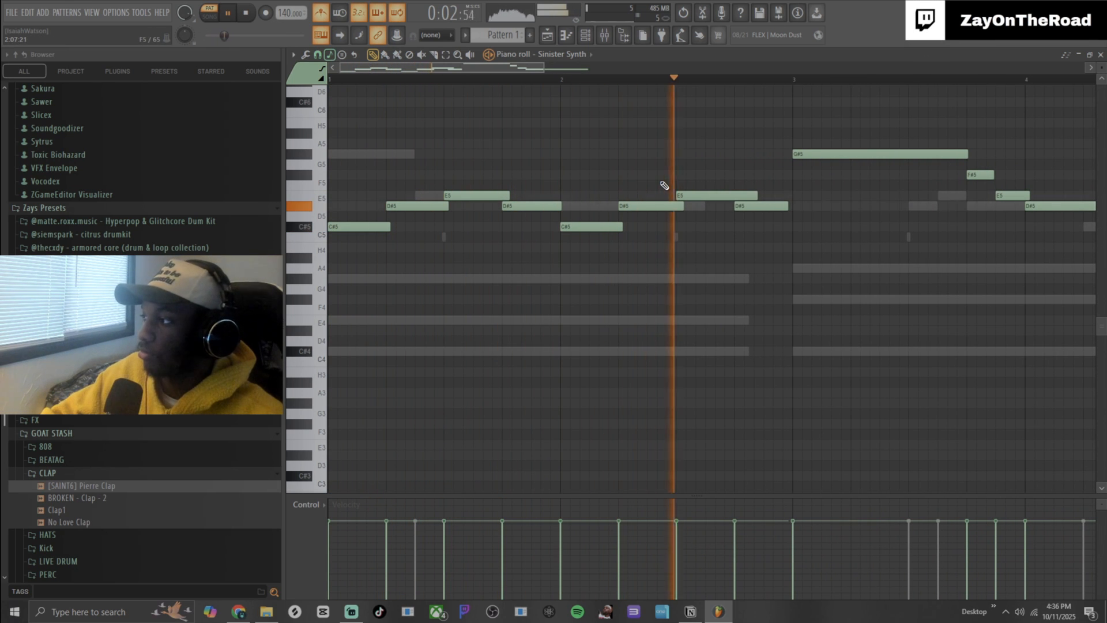
{"action": "scroll", "coordinate": [666, 179], "scroll_direction": "down", "scroll_amount": 3}
{"action": "scroll", "coordinate": [644, 179], "scroll_direction": "up", "scroll_amount": 3}
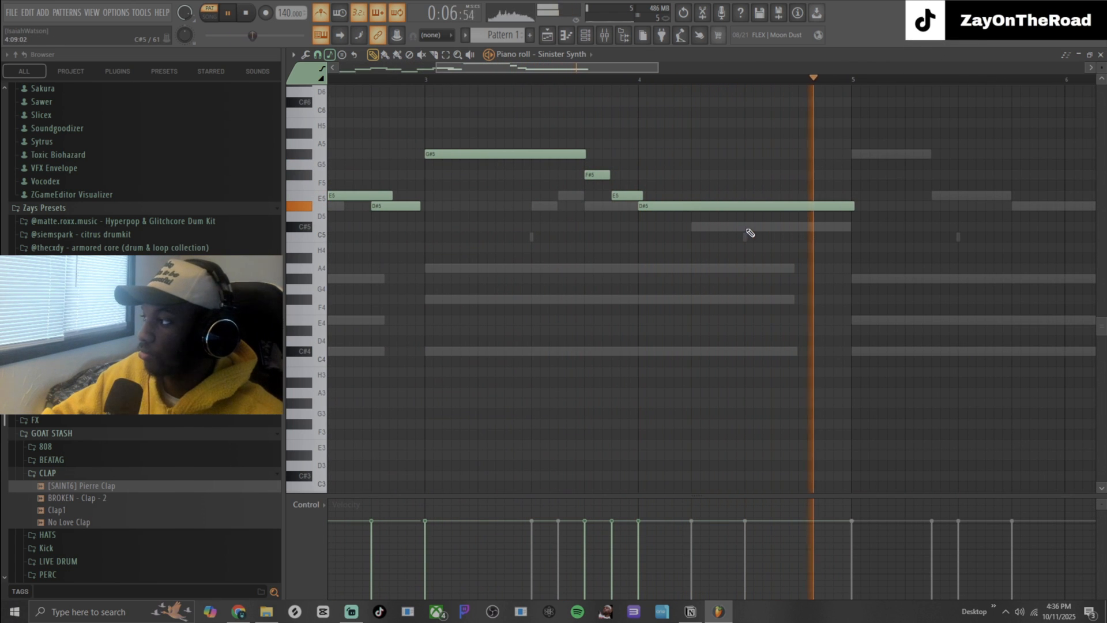
{"action": "key", "text": "space"}
Step: Slice off the long D#5 note's overhang at bar 5 and duplicate the four-bar melody into bars 5–8
{"action": "left_click", "coordinate": [434, 54]}
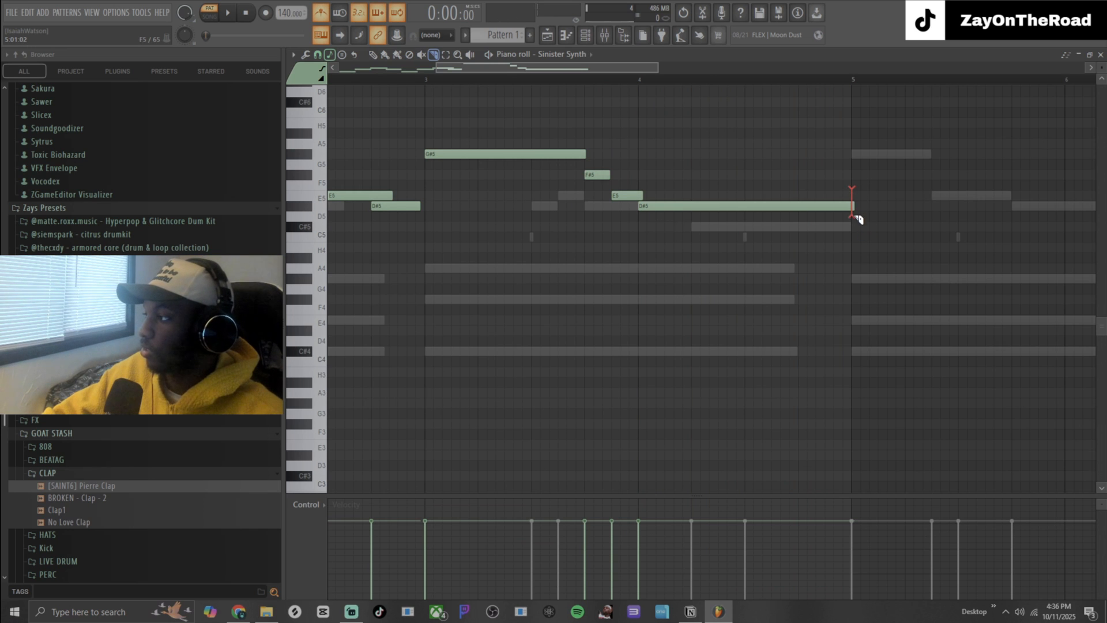
{"action": "key", "text": "ctrl+b"}
{"action": "scroll", "coordinate": [731, 156], "scroll_direction": "down", "scroll_amount": 3}
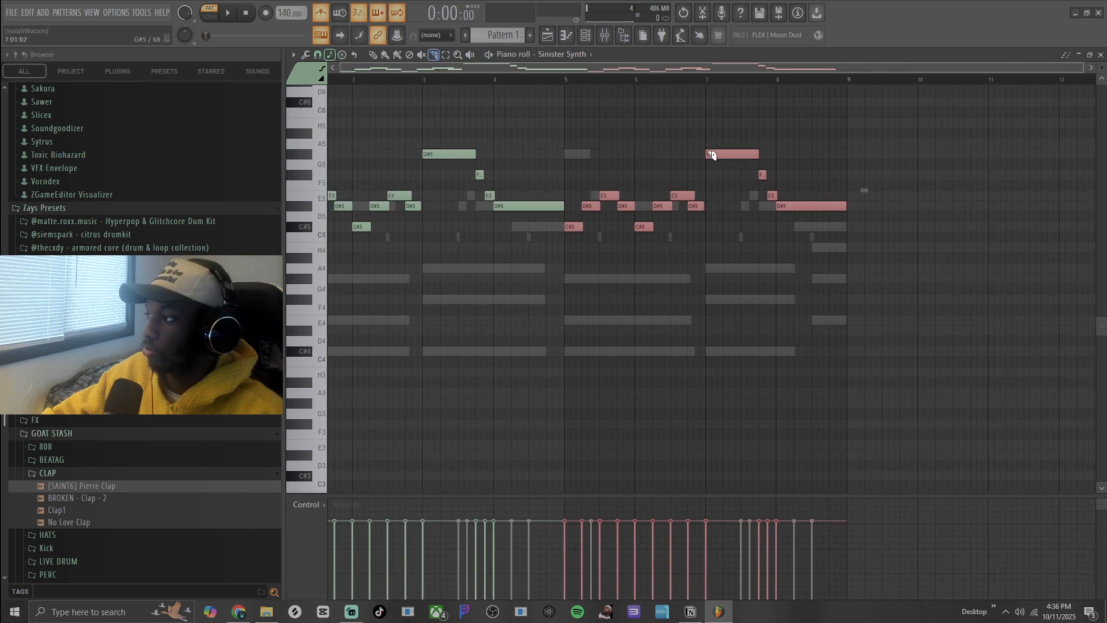
{"action": "left_click", "coordinate": [700, 149], "text": "ctrl"}
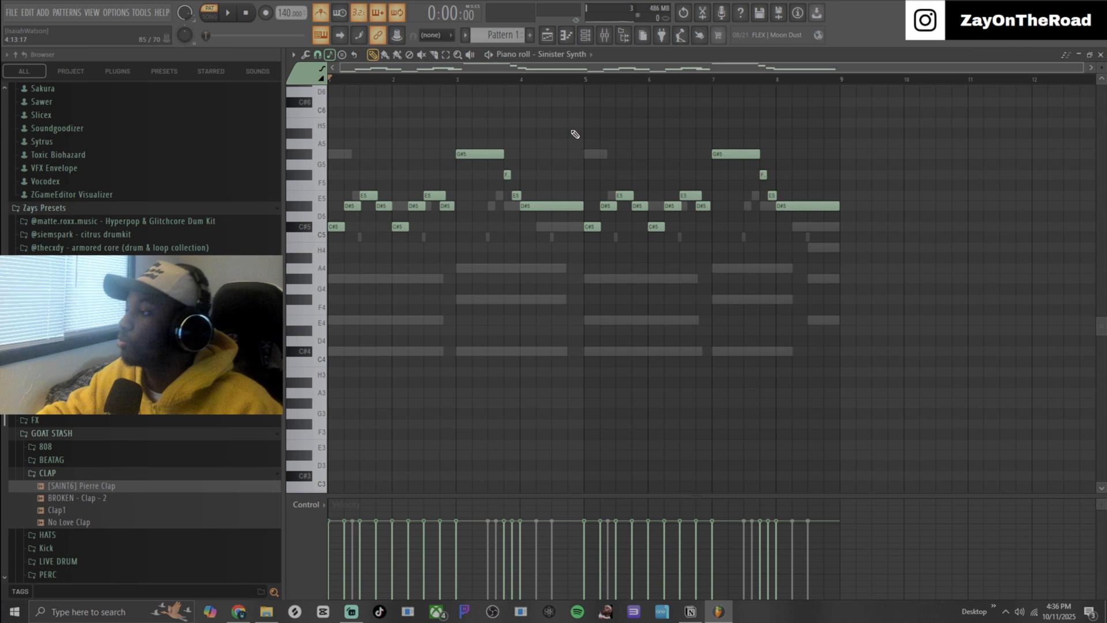
{"action": "scroll", "coordinate": [584, 190], "scroll_direction": "up", "scroll_amount": 5}
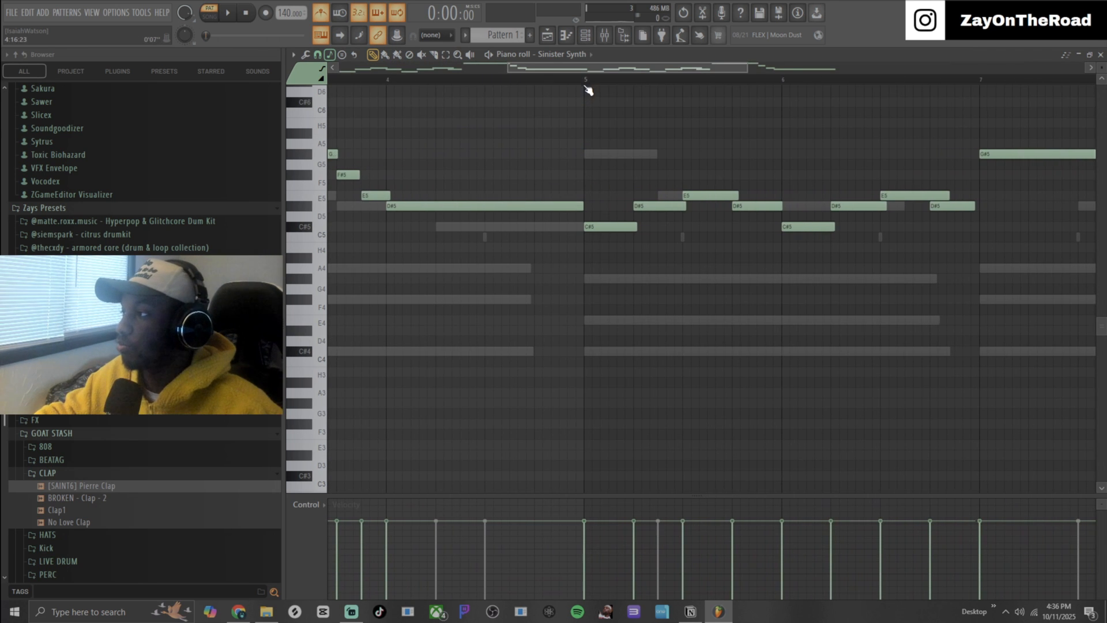
Step: Play back the duplicated melody over the chords from bar 5
{"action": "left_click", "coordinate": [587, 83]}
{"action": "scroll", "coordinate": [697, 137], "scroll_direction": "down", "scroll_amount": 5}
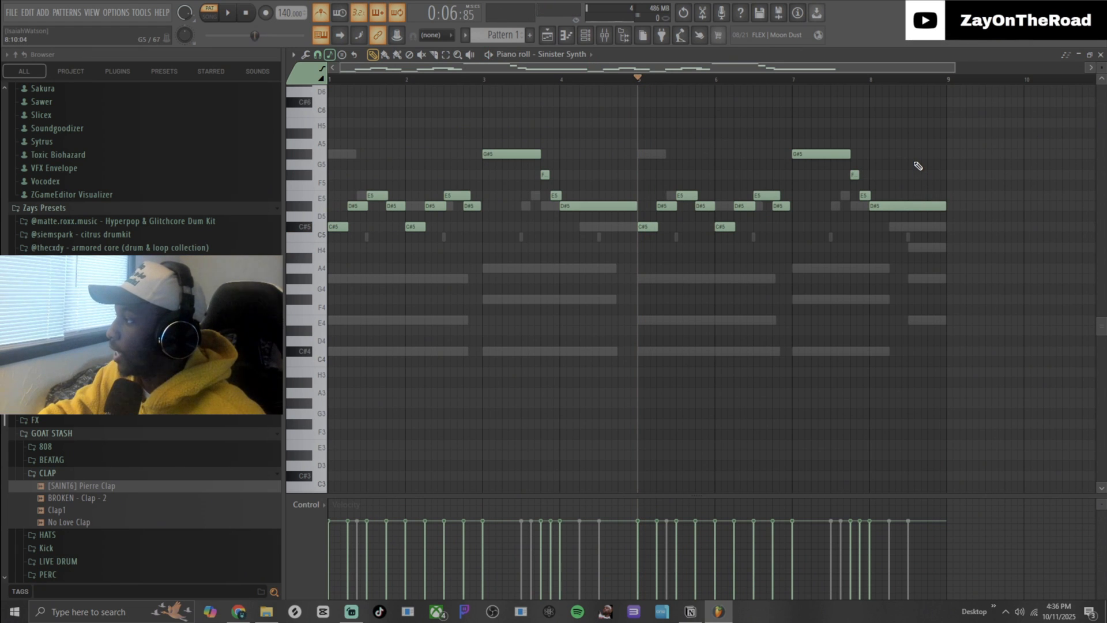
{"action": "key", "text": "space"}
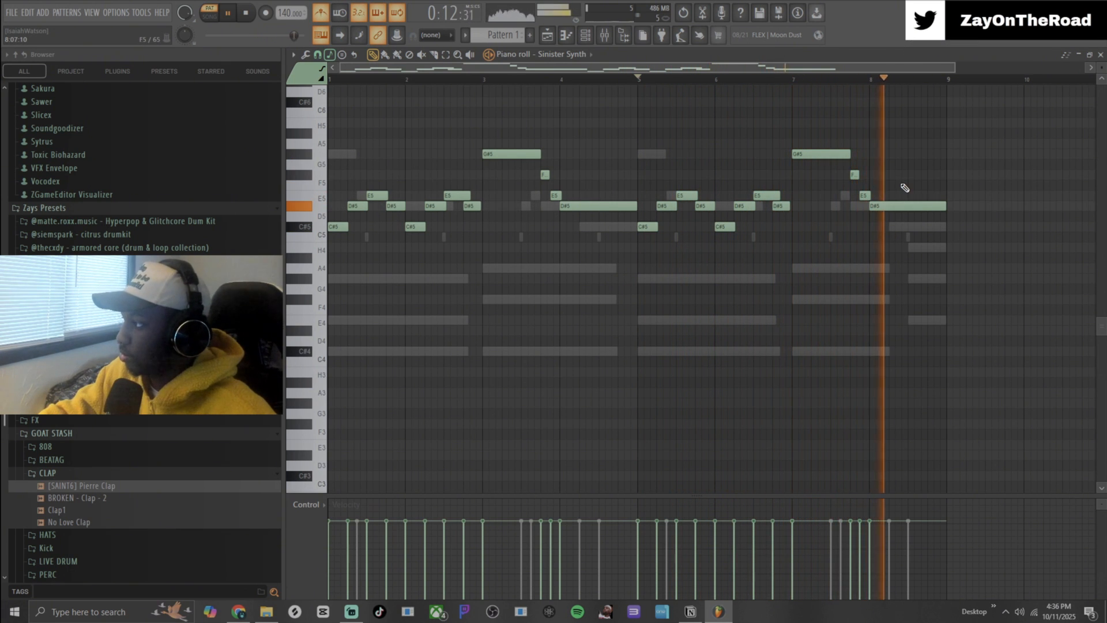
{"action": "key", "text": "space"}
Step: Shorten the D#5 note in bar 8 to one beat and add a C#5 note from there to the end of bar 8
{"action": "scroll", "coordinate": [900, 186], "scroll_direction": "up", "scroll_amount": 4, "text": "ctrl"}
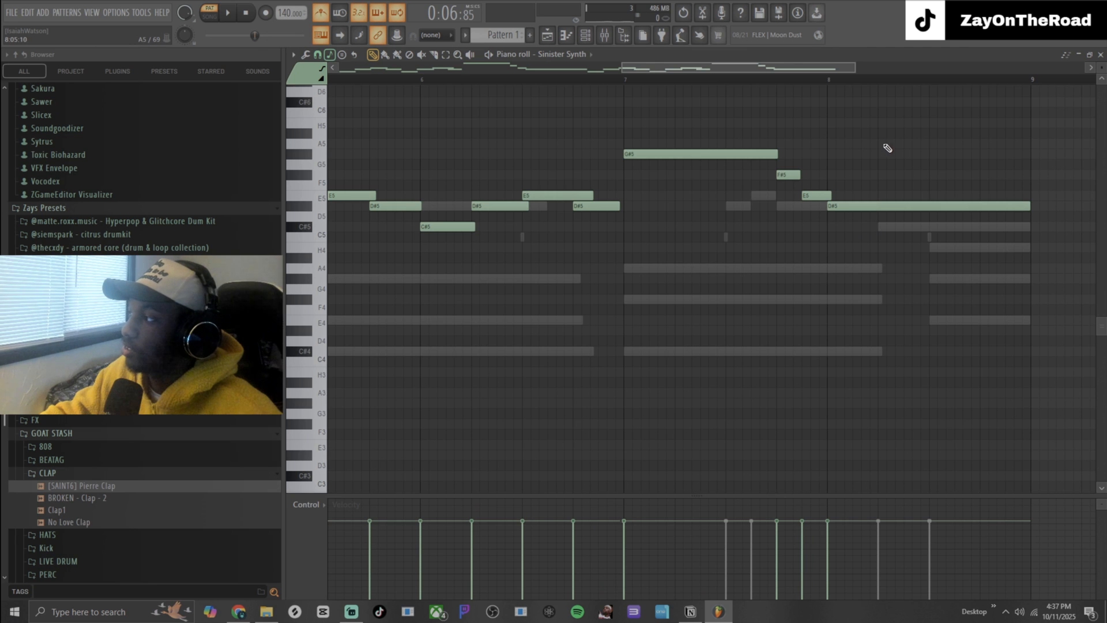
{"action": "left_click", "coordinate": [625, 79]}
{"action": "key", "text": "space"}
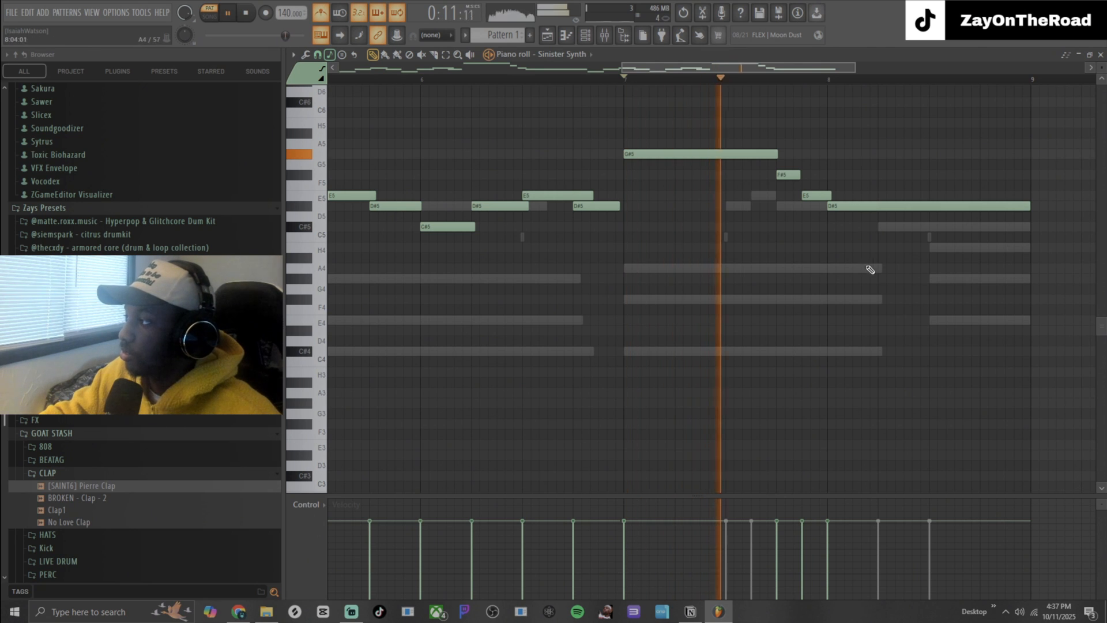
{"action": "left_click", "coordinate": [885, 227]}
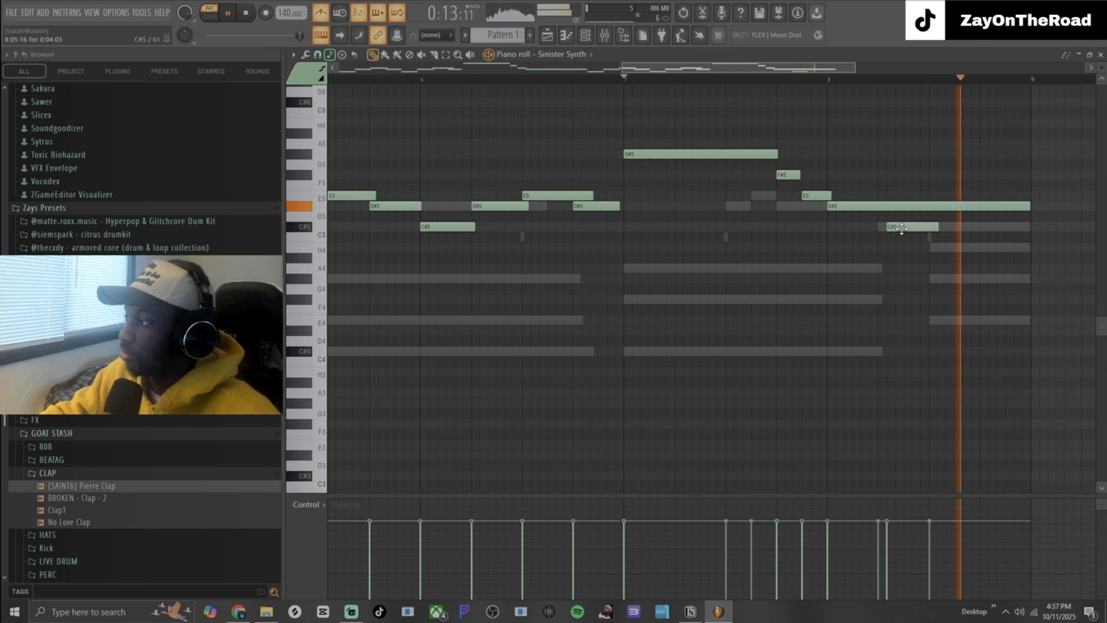
{"action": "key", "text": "space"}
{"action": "left_click_drag", "start_coordinate": [1030, 206], "coordinate": [909, 233]}
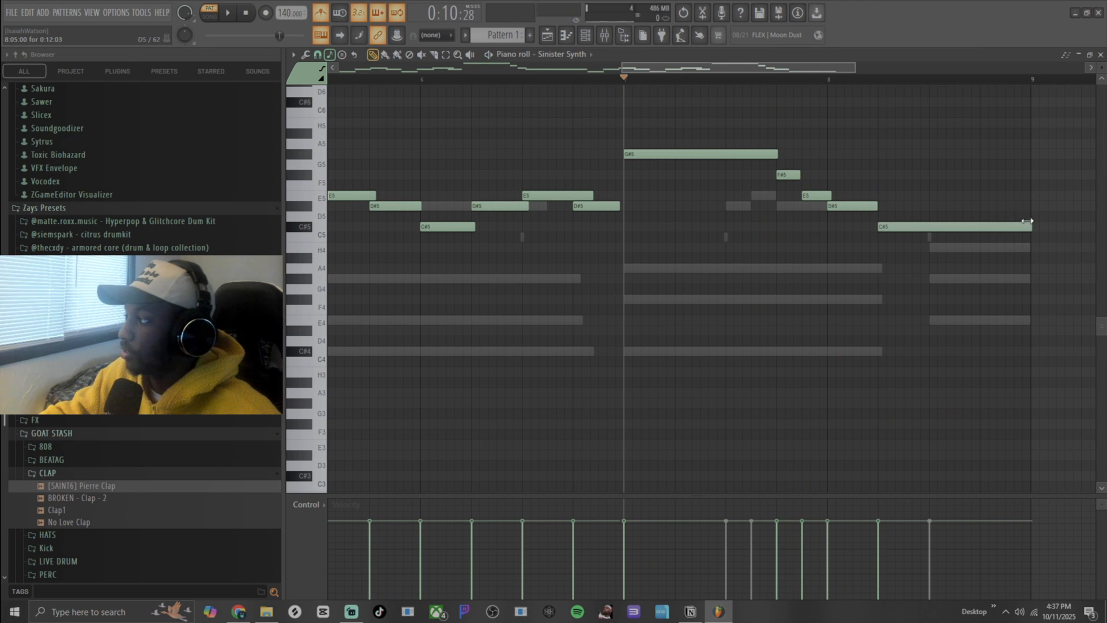
Step: Play back the new bar 7–8 ending, check where the last C#5 note ends, and close the piano roll
{"action": "scroll", "coordinate": [980, 212], "scroll_direction": "down", "scroll_amount": 2}
{"action": "key", "text": "space"}
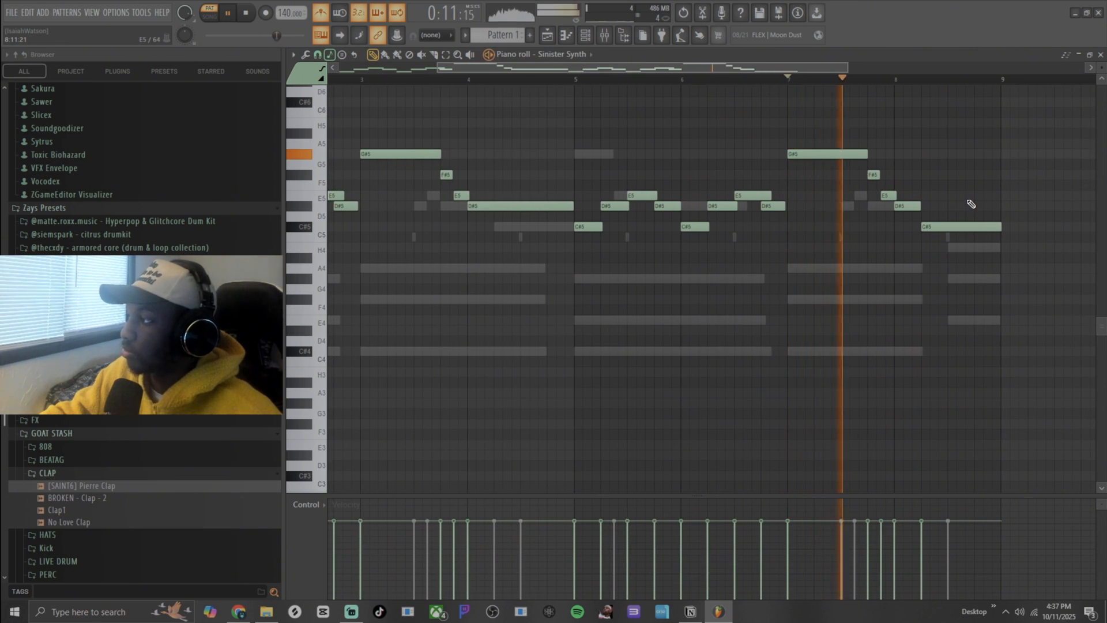
{"action": "scroll", "coordinate": [973, 203], "scroll_direction": "up", "scroll_amount": 2}
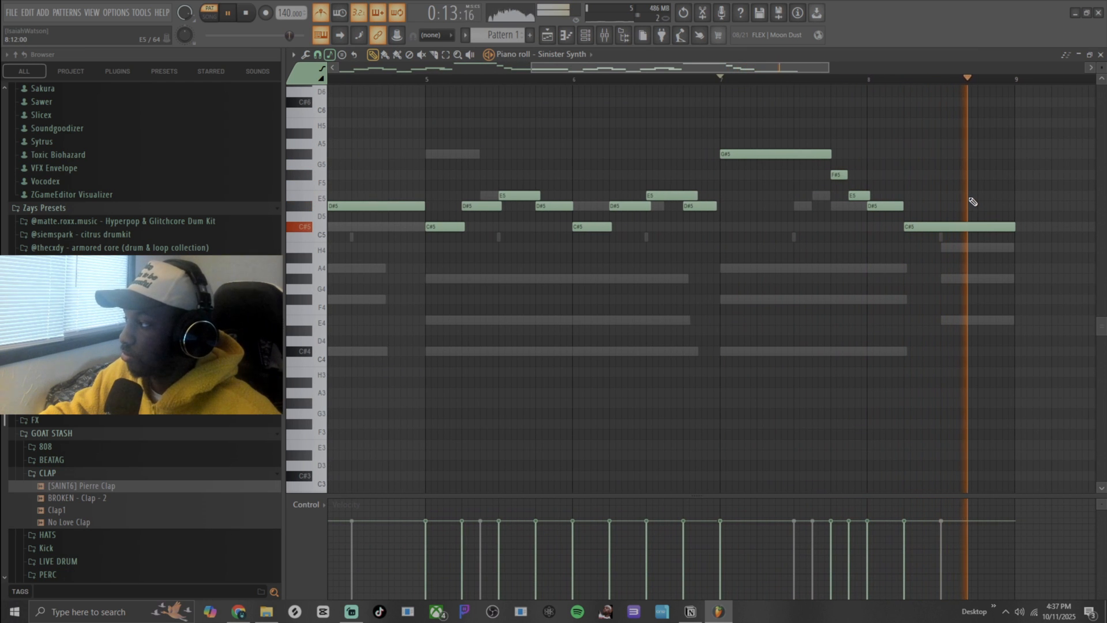
{"action": "scroll", "coordinate": [971, 214], "scroll_direction": "down", "scroll_amount": 2}
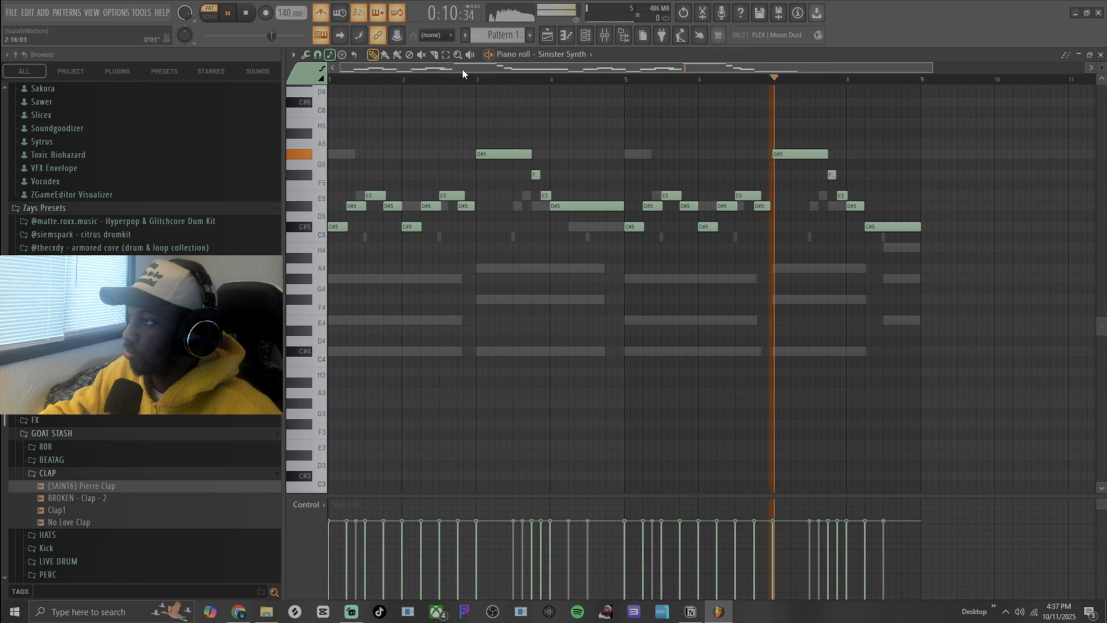
{"action": "scroll", "coordinate": [888, 236], "scroll_direction": "up", "scroll_amount": 10}
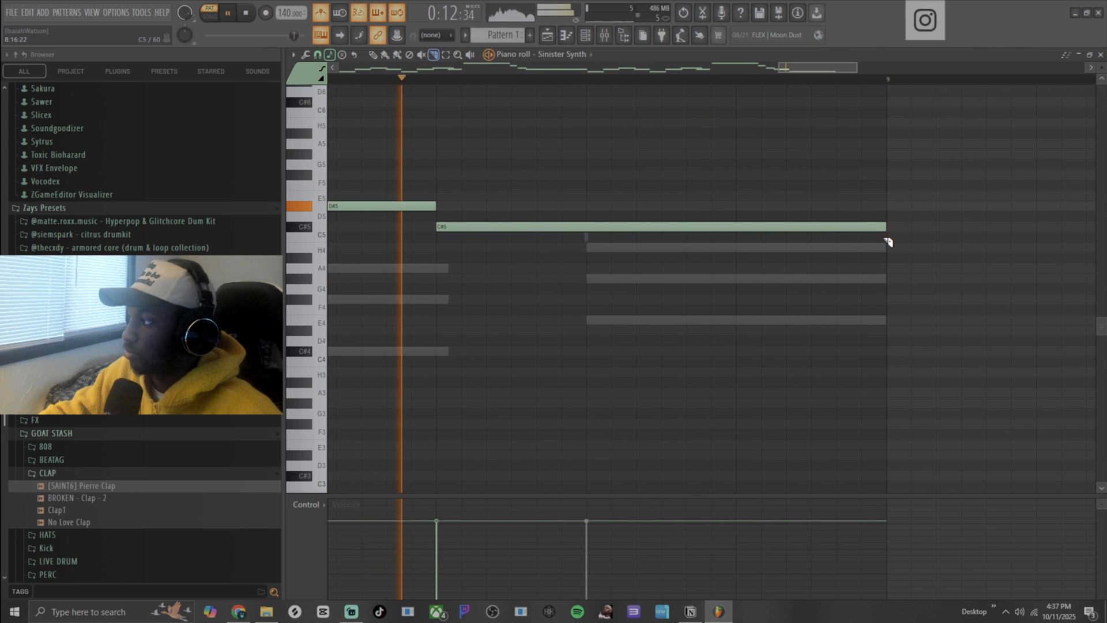
{"action": "scroll", "coordinate": [888, 242], "scroll_direction": "down", "scroll_amount": 8}
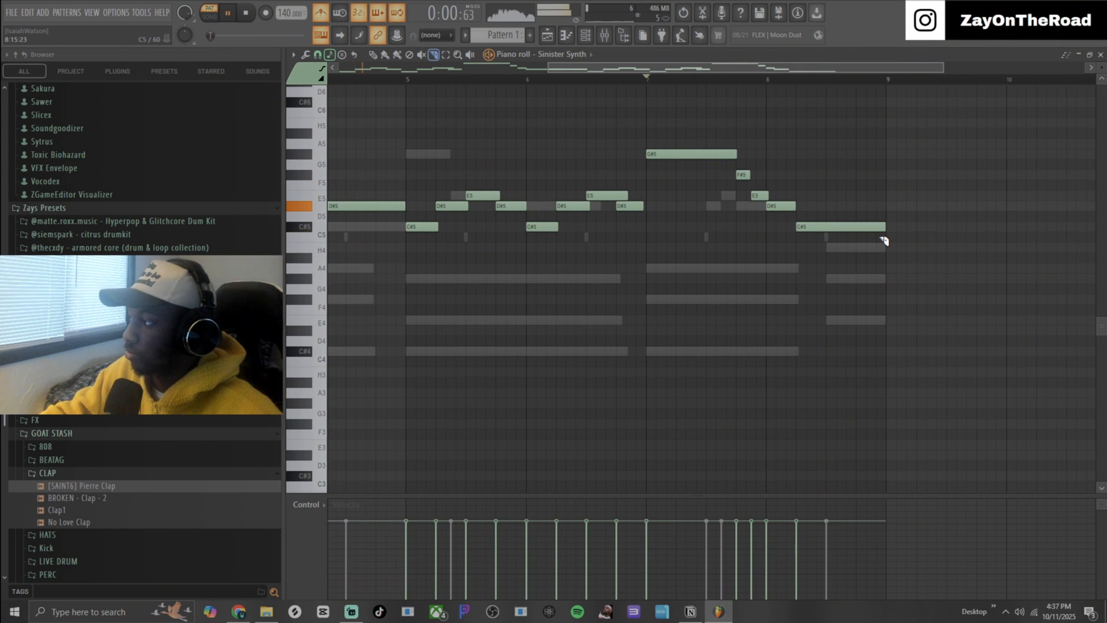
{"action": "scroll", "coordinate": [884, 241], "scroll_direction": "down", "scroll_amount": 3}
{"action": "key", "text": "space"}
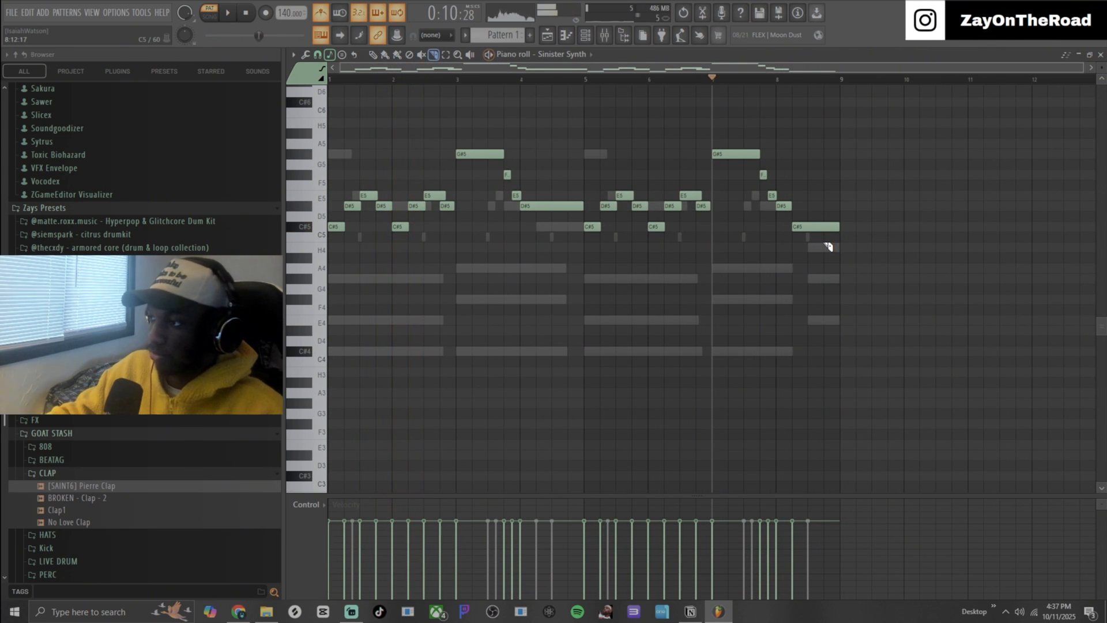
{"action": "key", "text": "space"}
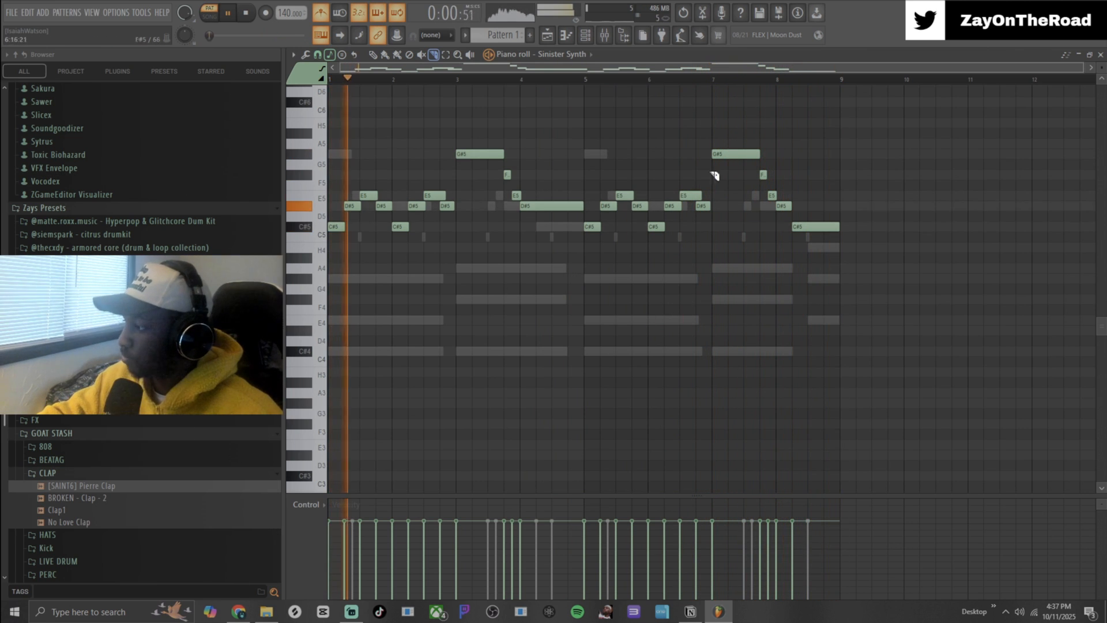
{"action": "key", "text": "space"}
{"action": "left_click", "coordinate": [1101, 55]}
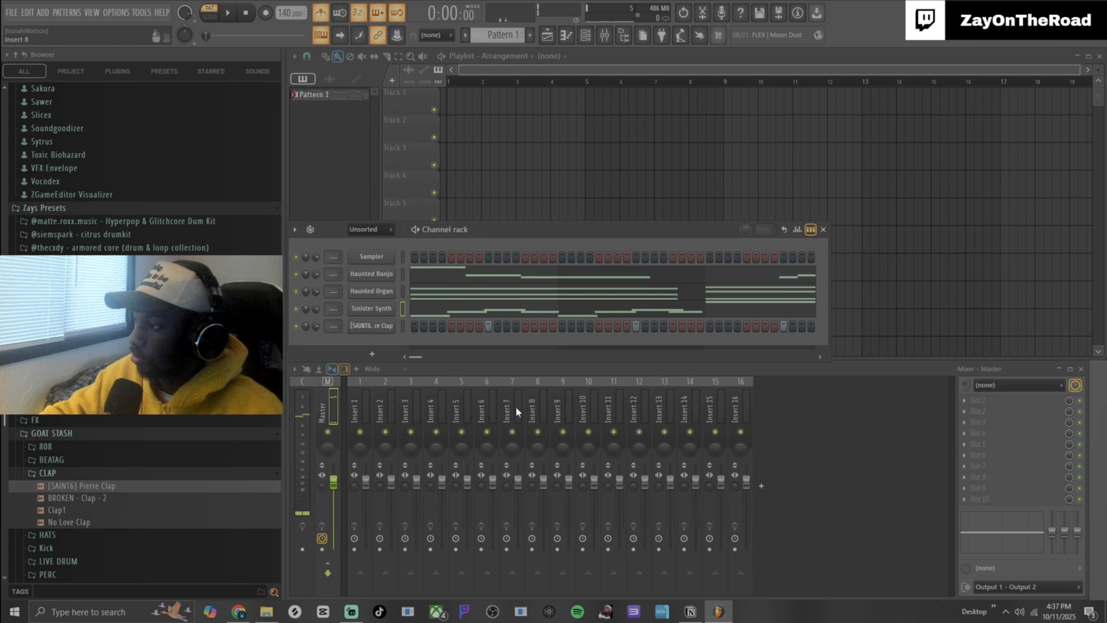
Step: Mute the [SAINT6] Pierre Clap channel
{"action": "left_click", "coordinate": [404, 295]}
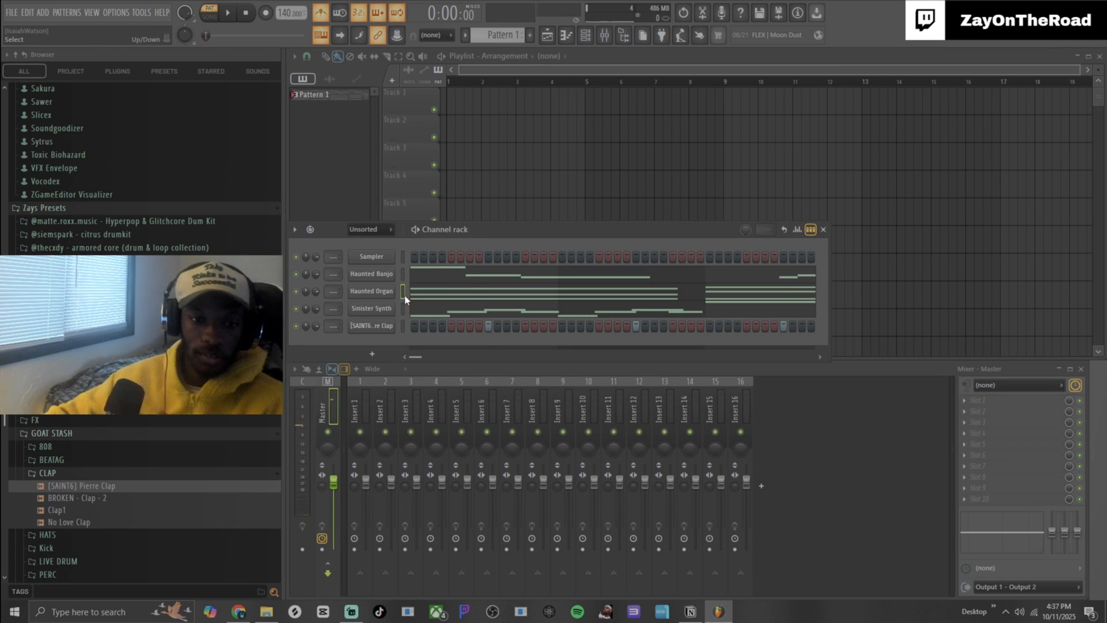
{"action": "left_click", "coordinate": [297, 326]}
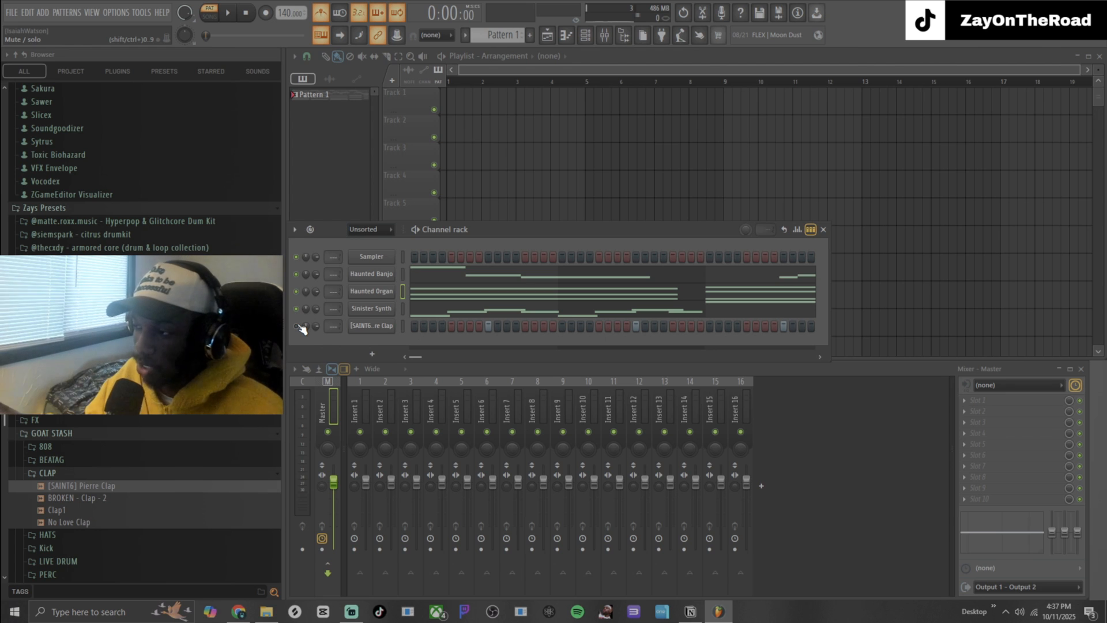
{"action": "left_click", "coordinate": [401, 311]}
{"action": "left_click", "coordinate": [402, 291]}
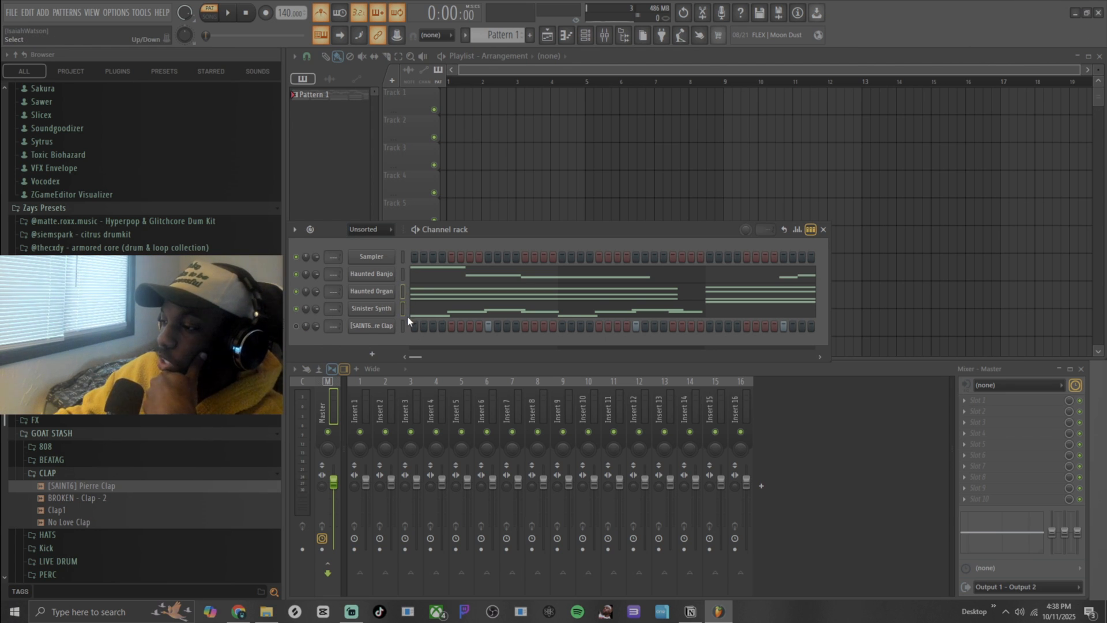
{"action": "left_click", "coordinate": [403, 274]}
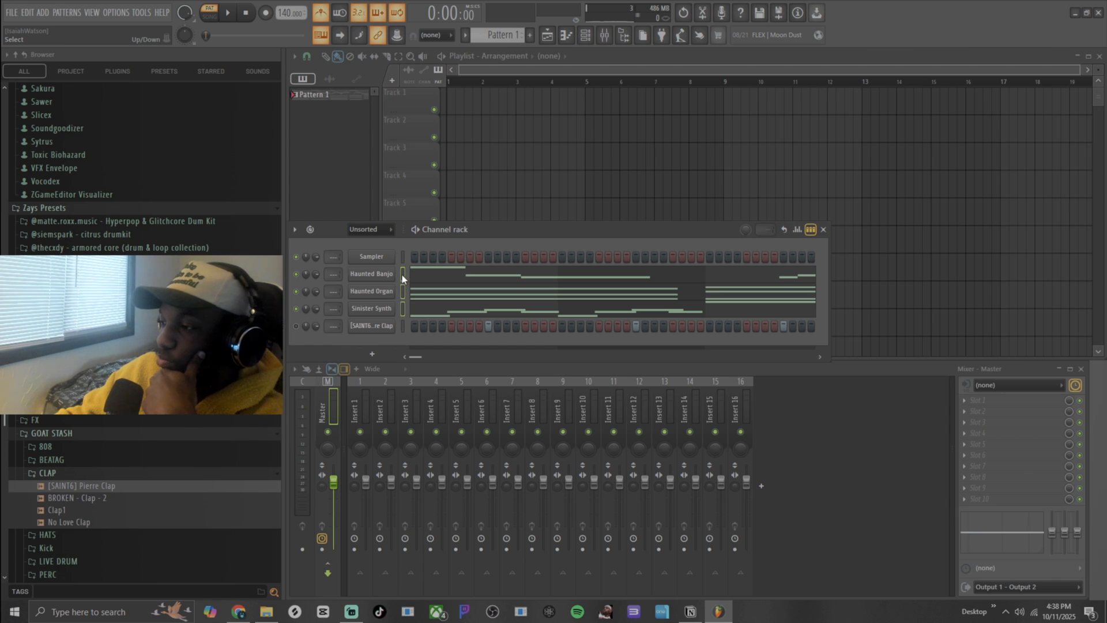
{"action": "left_click", "coordinate": [400, 292]}
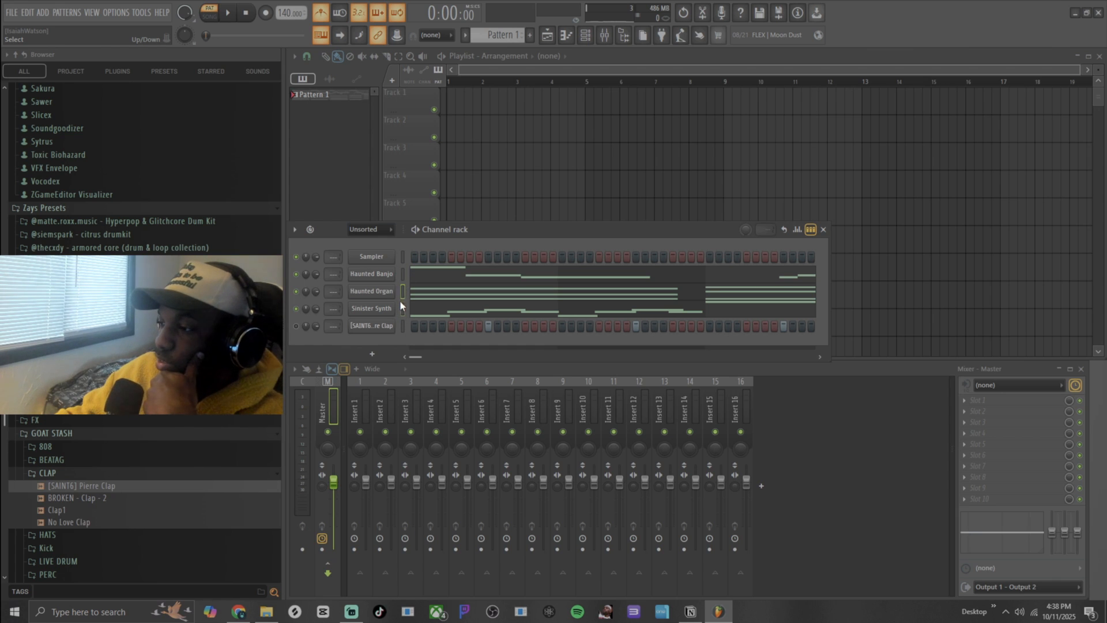
{"action": "left_click_drag", "start_coordinate": [402, 277], "coordinate": [403, 307]}
{"action": "left_click", "coordinate": [402, 291]}
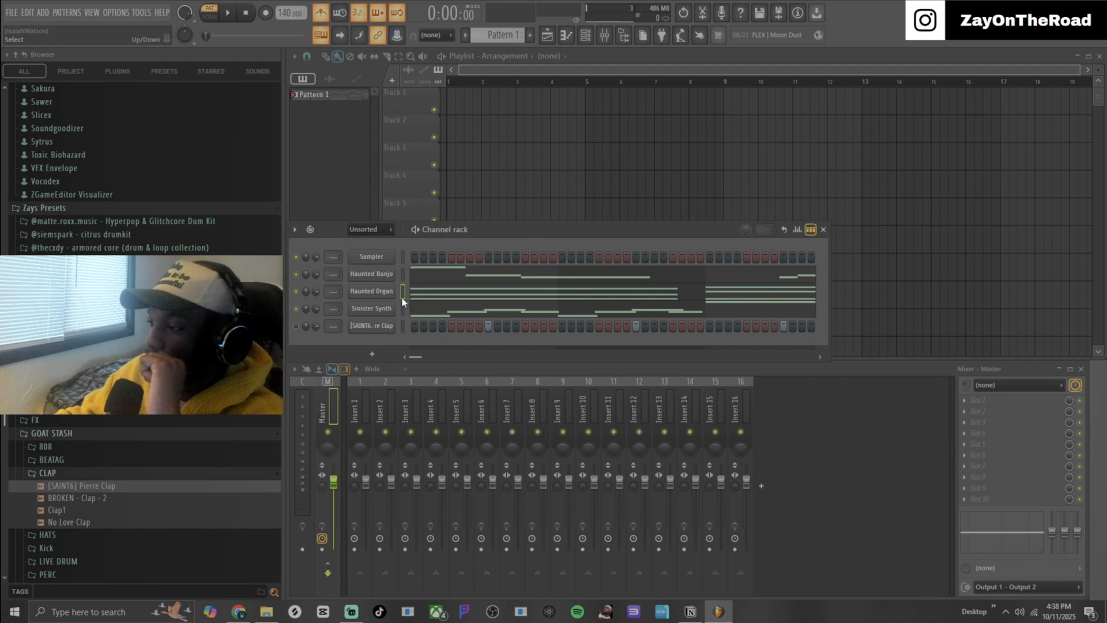
{"action": "left_click", "coordinate": [402, 275]}
{"action": "left_click", "coordinate": [402, 291]}
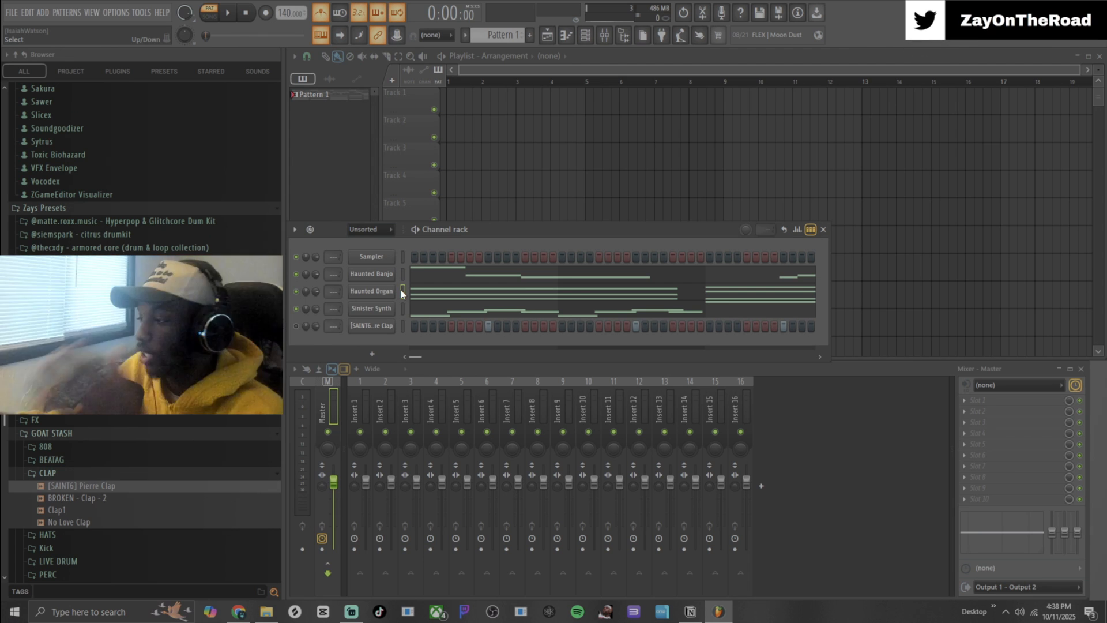
{"action": "right_click", "coordinate": [357, 281]}
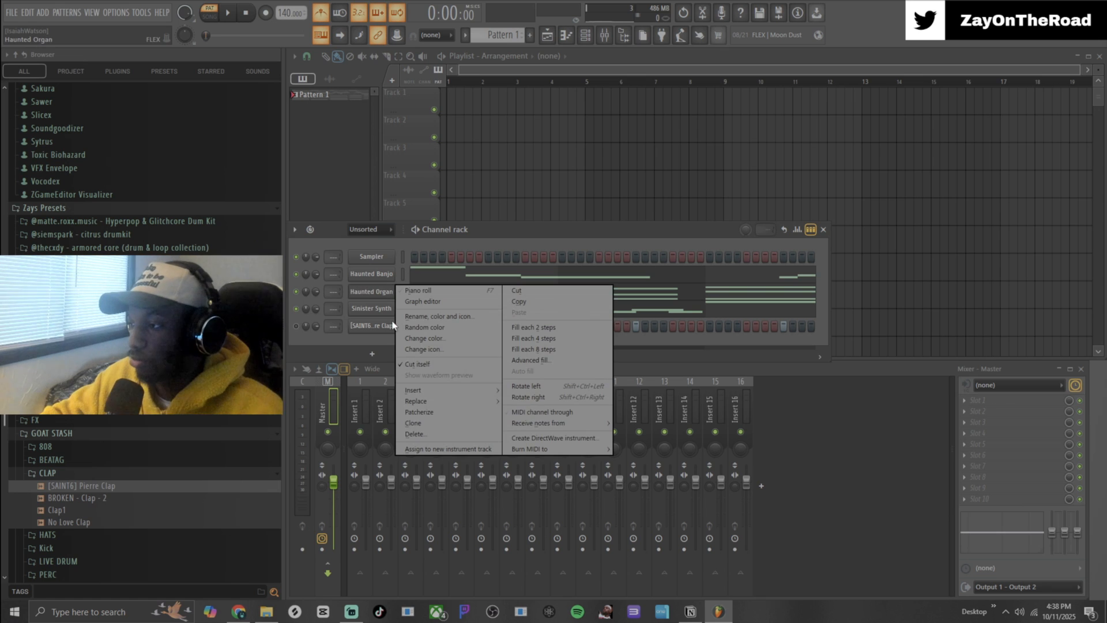
{"action": "left_click", "coordinate": [425, 424]}
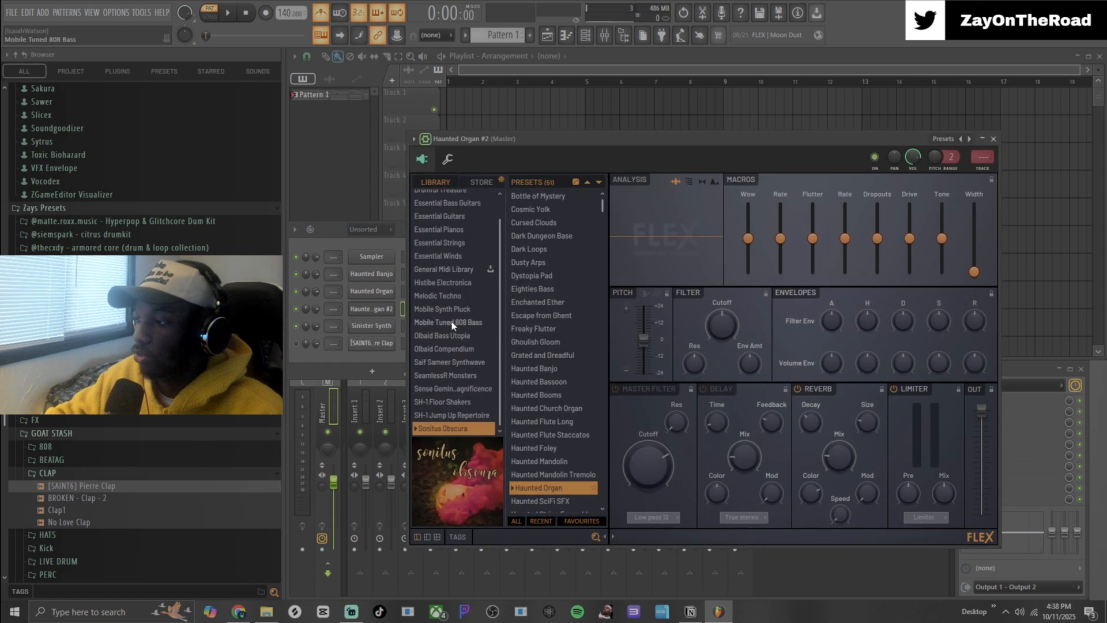
{"action": "key", "text": "ctrl+z"}
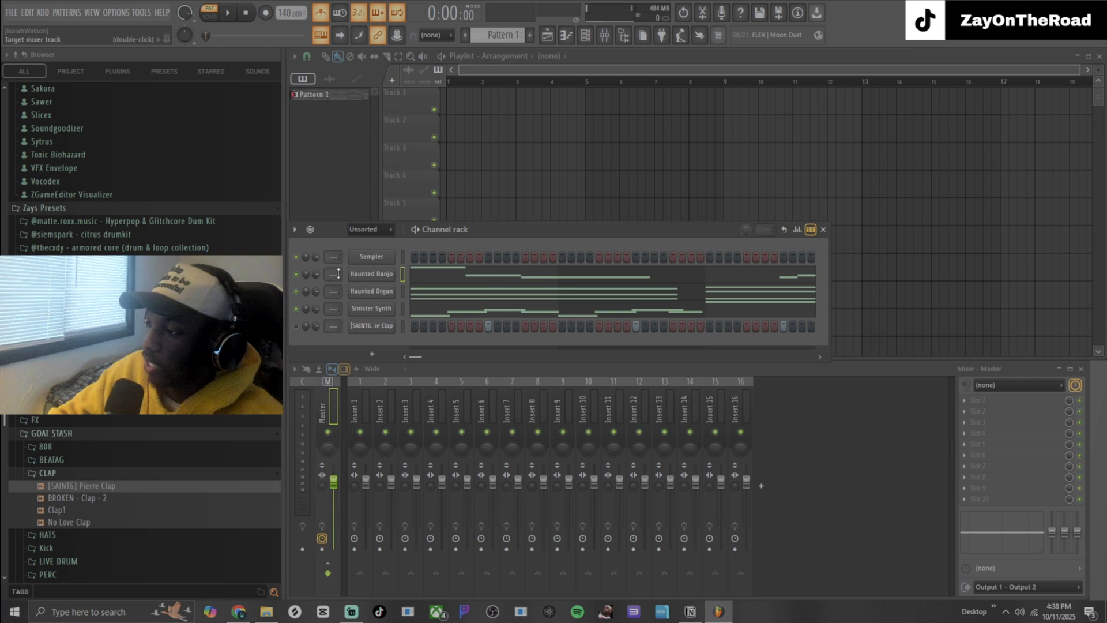
Step: Rename the Haunted Banjo channel as LEAD
{"action": "right_click", "coordinate": [370, 280]}
{"action": "left_click", "coordinate": [433, 309]}
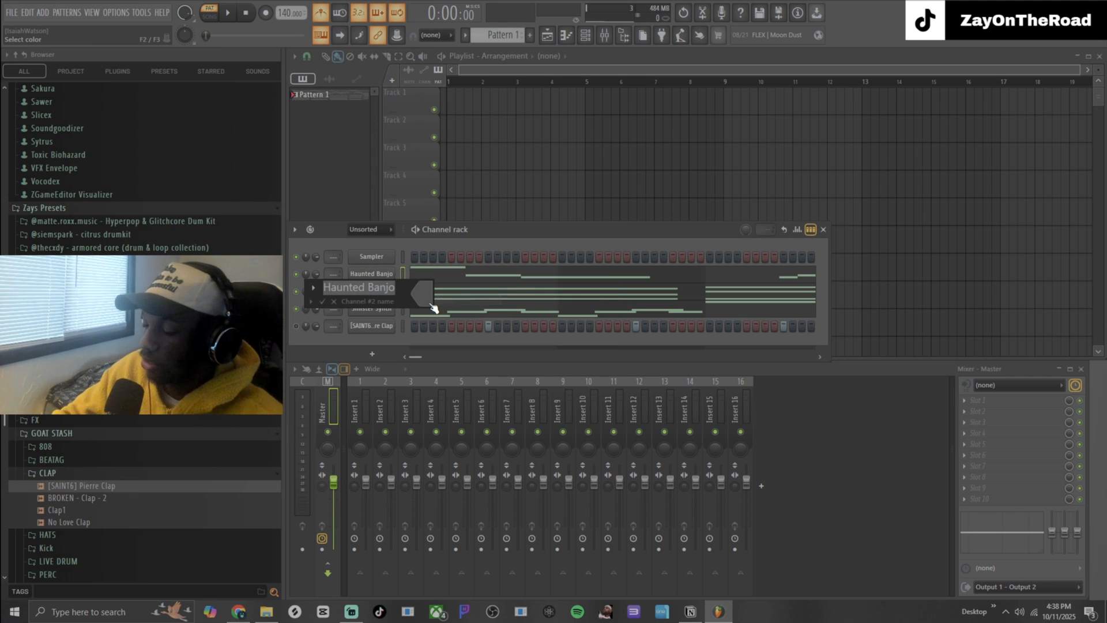
{"action": "type", "text": "LEAD"}
{"action": "key", "text": "Return"}
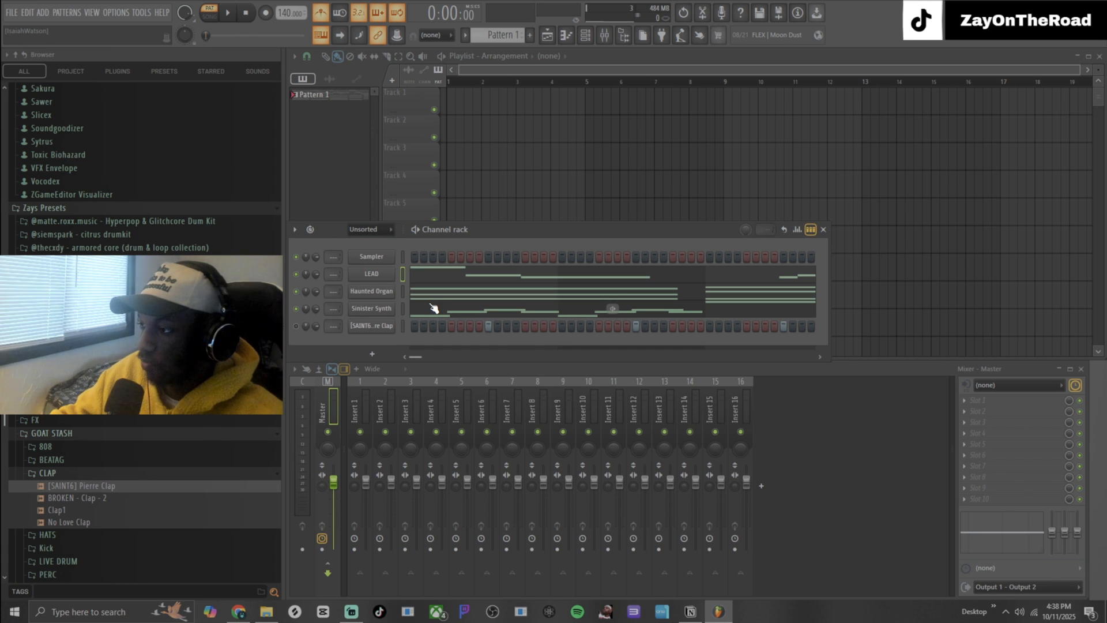
Step: Rename the Haunted Organ channel as CHORDS + BASS
{"action": "right_click", "coordinate": [396, 291]}
{"action": "left_click", "coordinate": [415, 313]}
{"action": "type", "text": "CHORDS"}
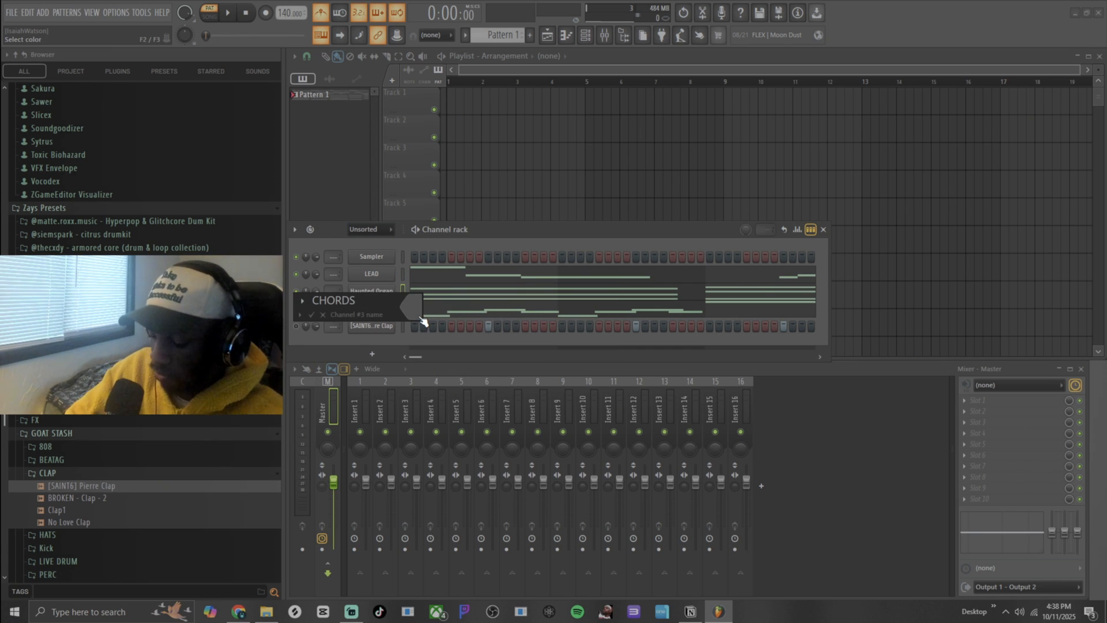
{"action": "type", "text": " + BA"}
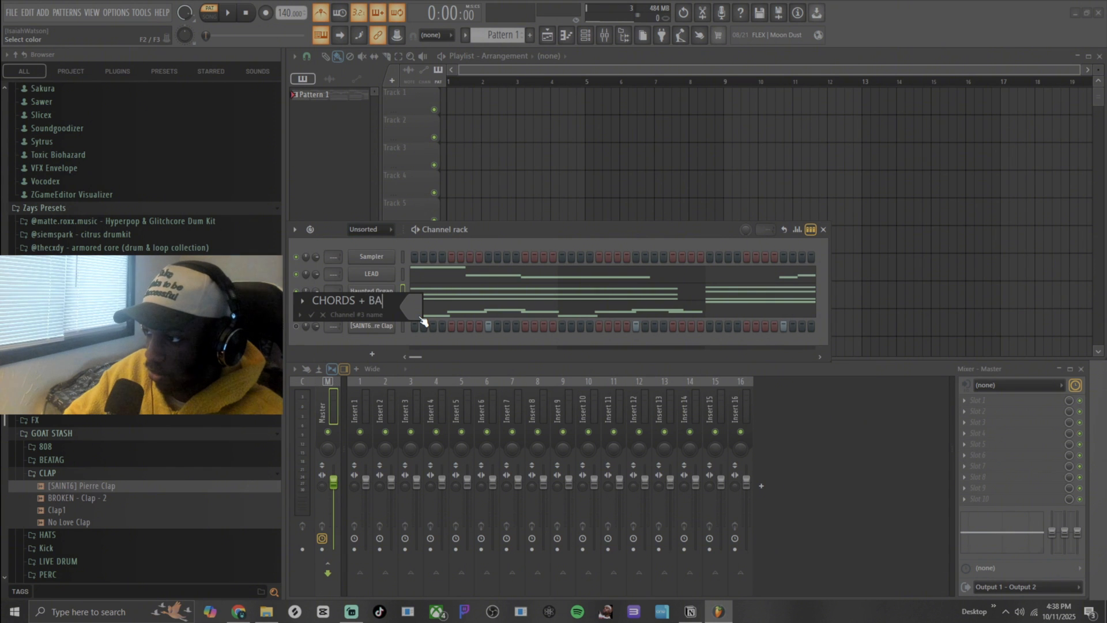
{"action": "type", "text": "SS"}
{"action": "key", "text": "Return"}
Step: Rename the Sinister Synth channel as COUNTER
{"action": "right_click", "coordinate": [401, 312]}
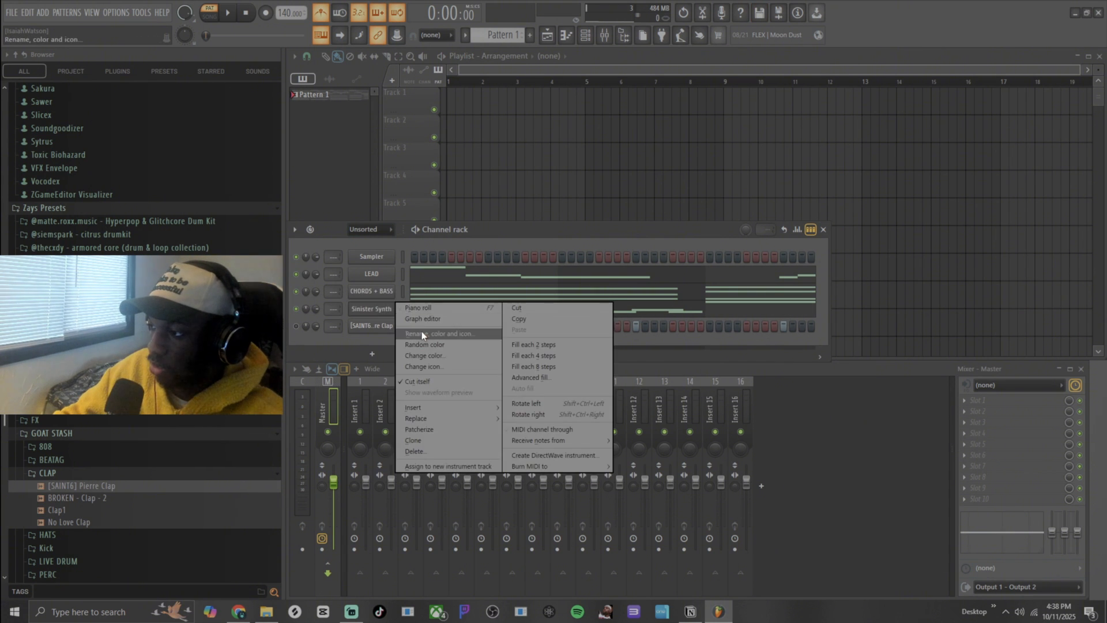
{"action": "left_click", "coordinate": [426, 333]}
{"action": "type", "text": "CO"}
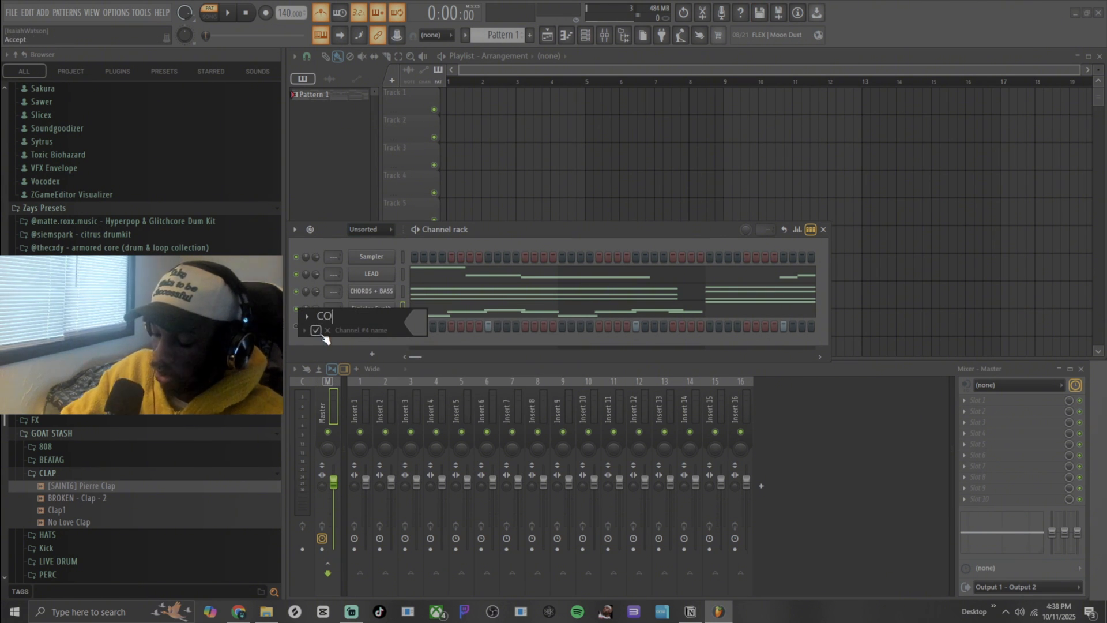
{"action": "type", "text": "UNTER"}
{"action": "key", "text": "Return"}
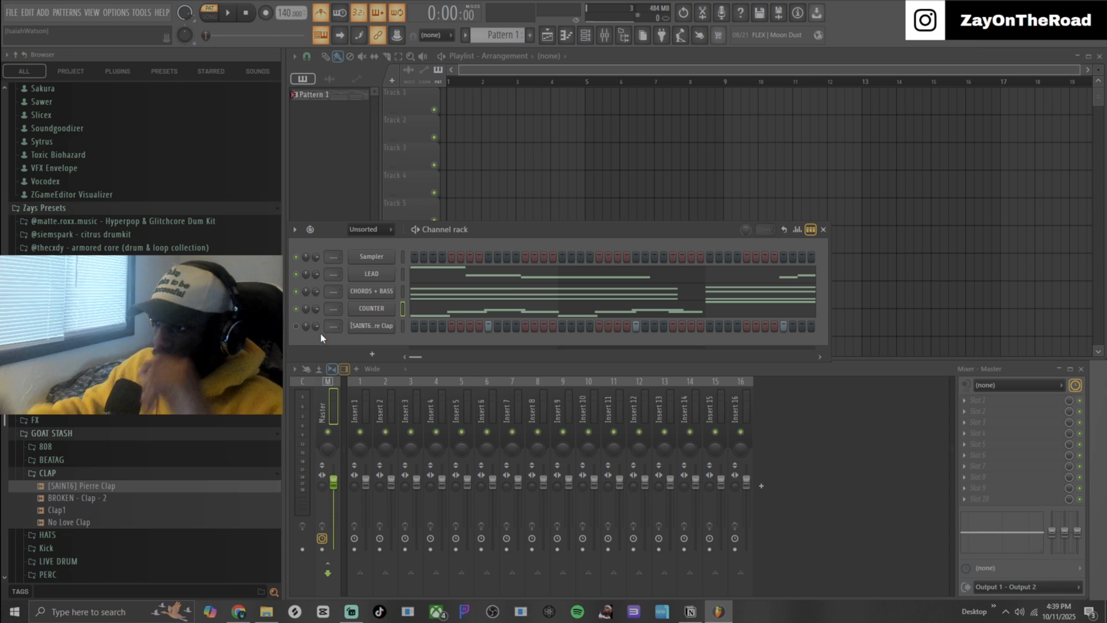
Step: Delete the [SAINT6] Pierre Clap channel from the channel rack
{"action": "right_click", "coordinate": [392, 324]}
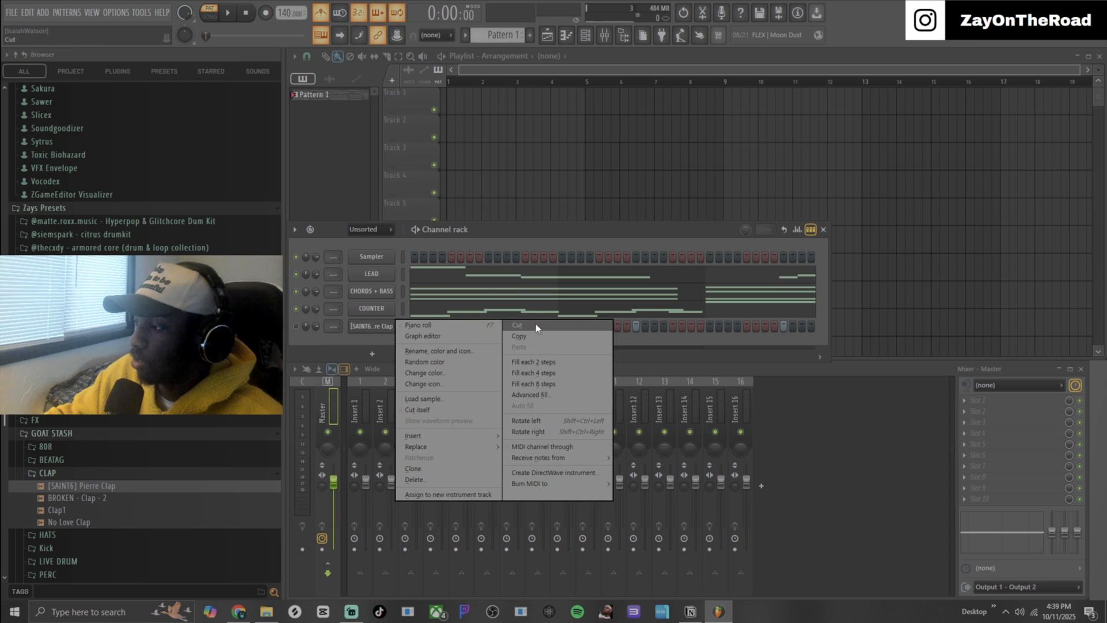
{"action": "left_click", "coordinate": [536, 328]}
{"action": "right_click", "coordinate": [375, 327]}
{"action": "left_click", "coordinate": [440, 484]}
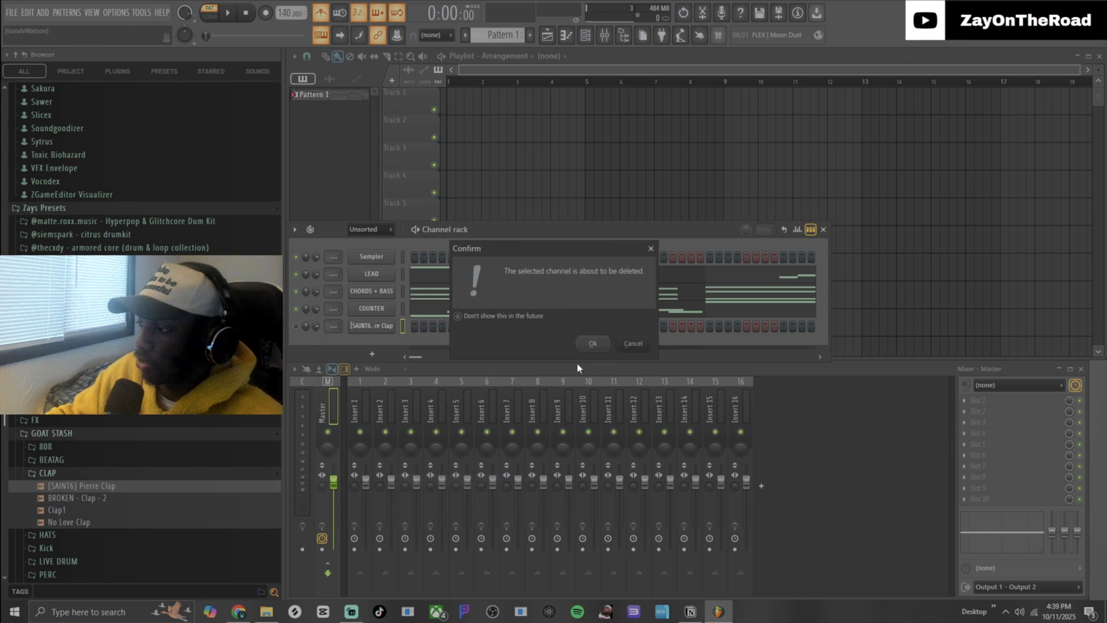
{"action": "left_click", "coordinate": [587, 349]}
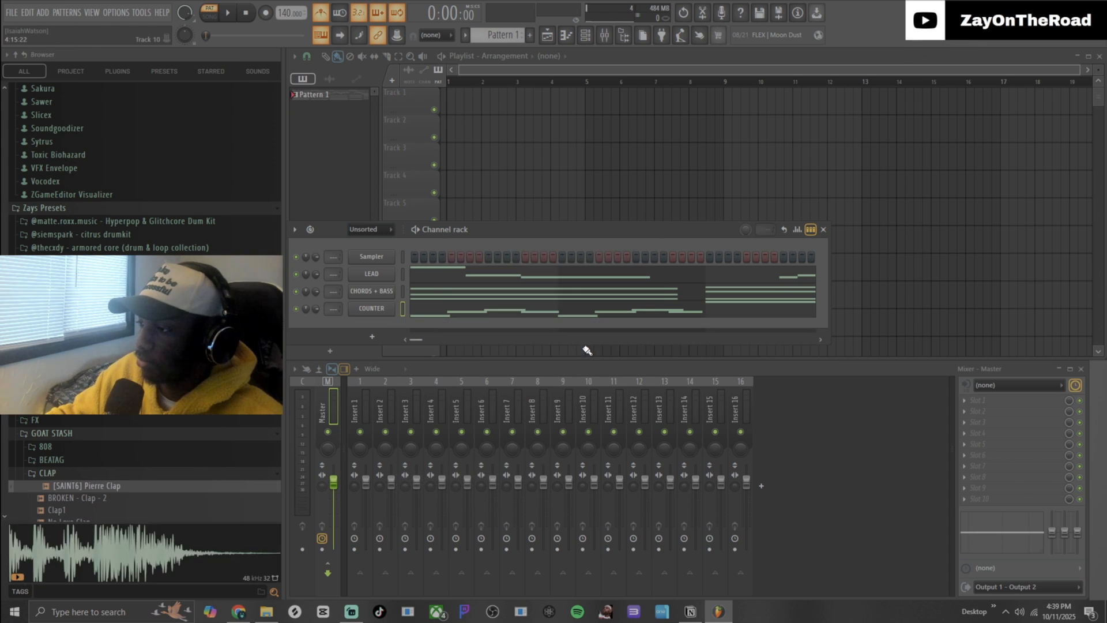
{"action": "left_click", "coordinate": [396, 293]}
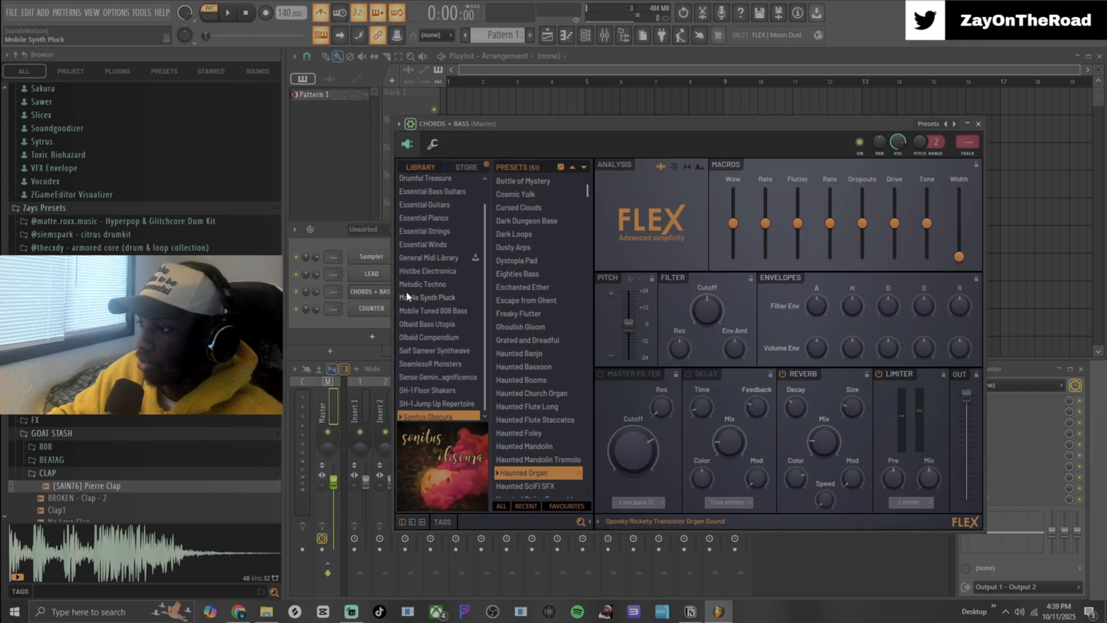
{"action": "left_click", "coordinate": [979, 124]}
{"action": "key", "text": "space"}
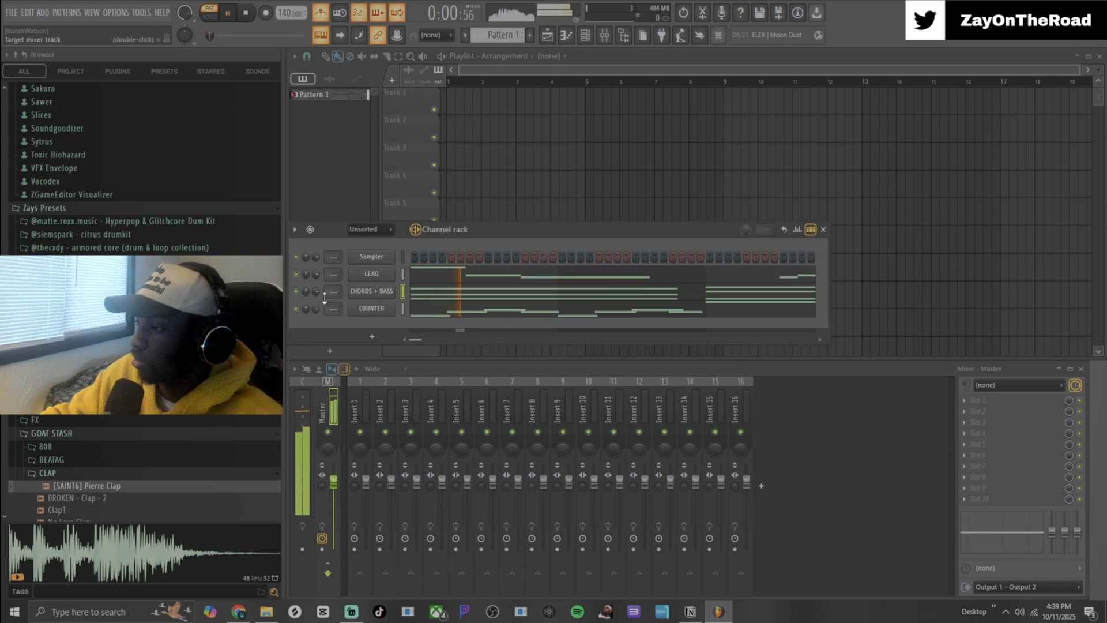
Step: Copy the lowest note of every chord in the CHORDS + BASS channel one octave down, to C#3 and E3
{"action": "right_click", "coordinate": [357, 293]}
{"action": "left_click", "coordinate": [412, 289]}
{"action": "key", "text": "space"}
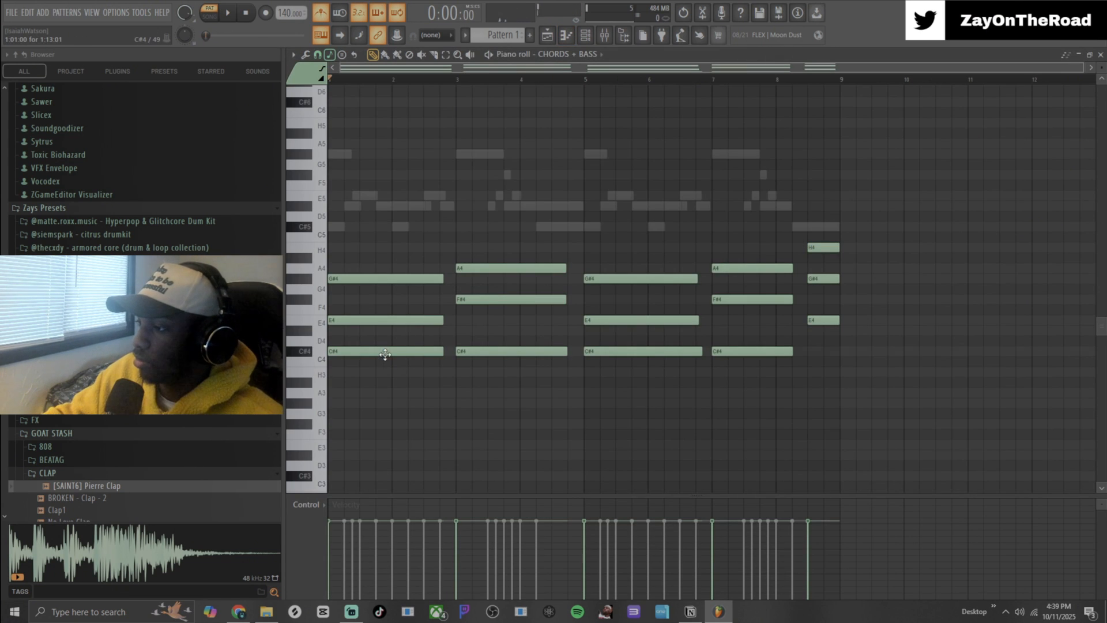
{"action": "scroll", "coordinate": [336, 369], "scroll_direction": "down", "scroll_amount": 5}
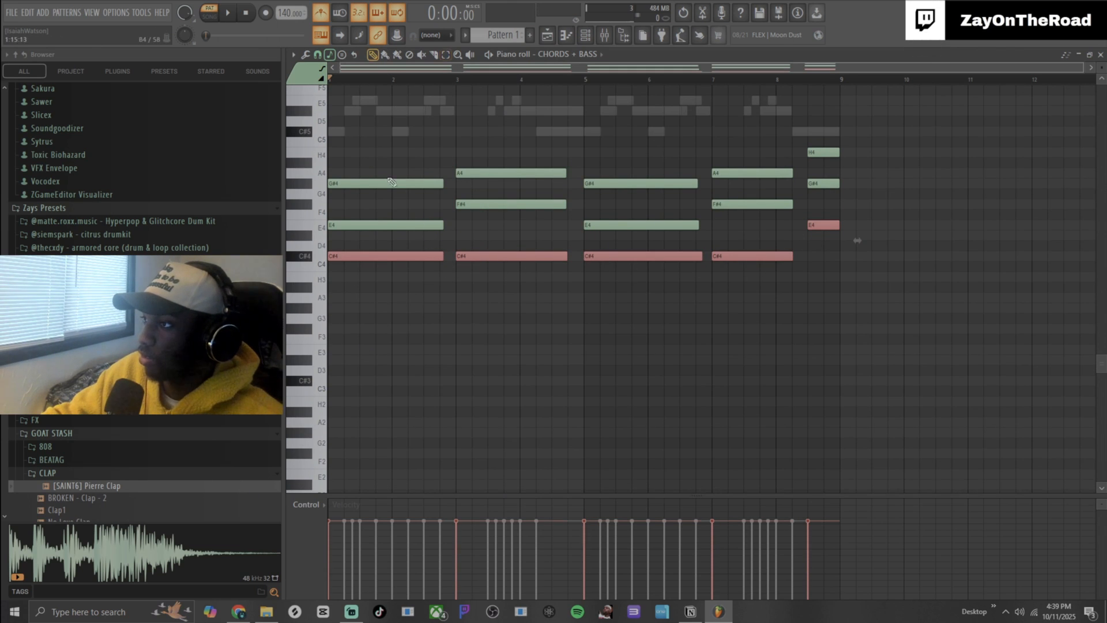
{"action": "key", "text": "ctrl+c"}
{"action": "key", "text": "ctrl+v"}
{"action": "key", "text": "ctrl+Down"}
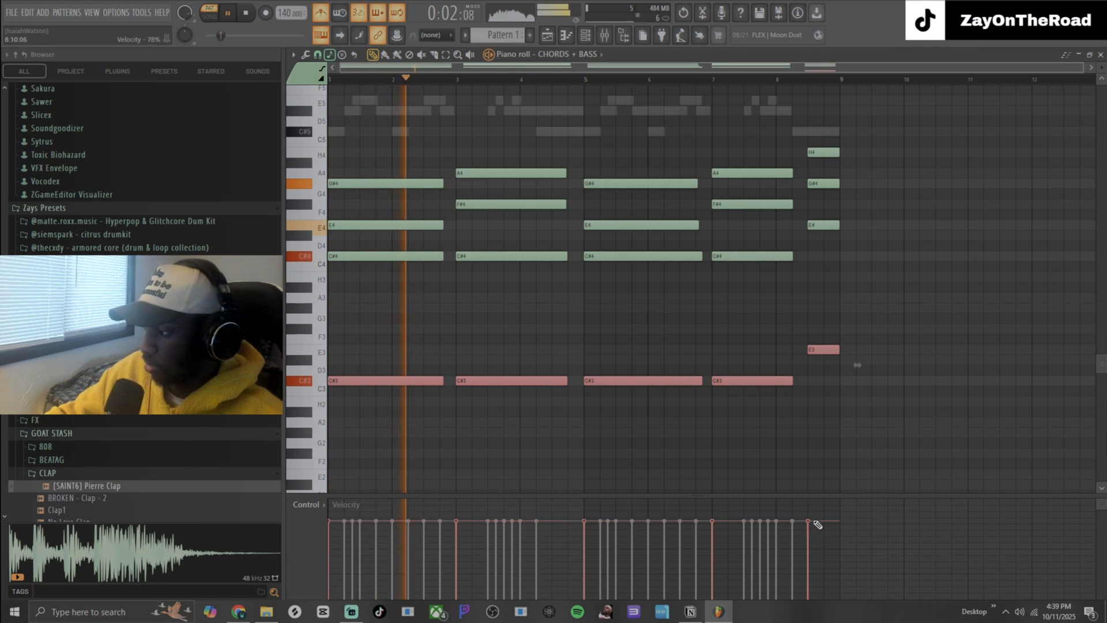
{"action": "key", "text": "space"}
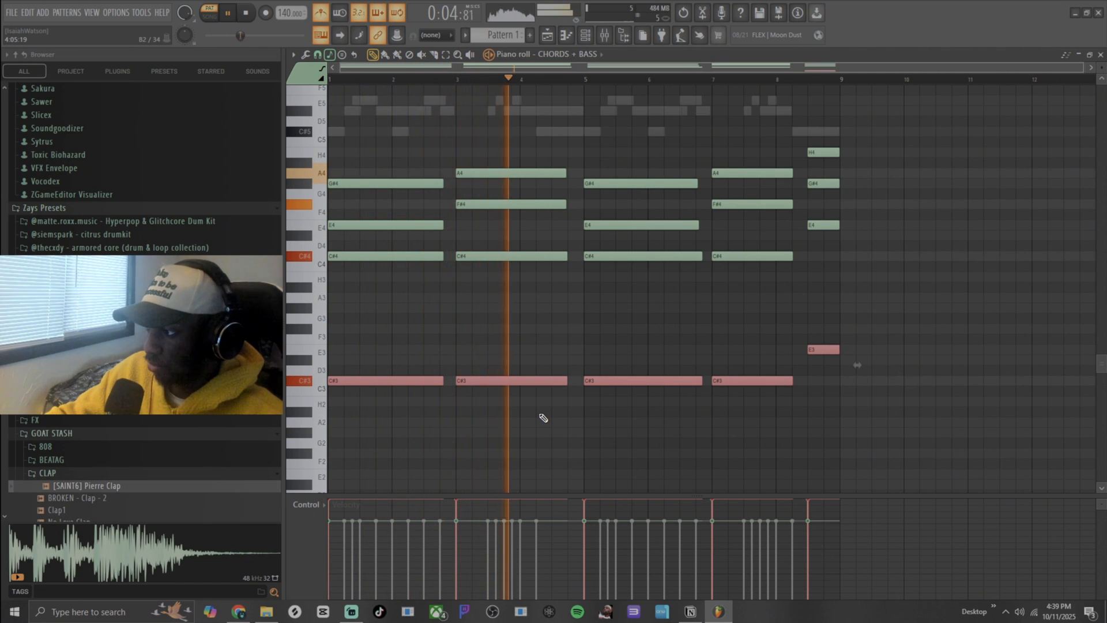
Step: Try the copied bass notes another octave lower at C#2 and E2, and return them to C#3 and E3
{"action": "key", "text": "ctrl+d"}
{"action": "key", "text": "ctrl+z"}
{"action": "key", "text": "ctrl+Down"}
{"action": "key", "text": "space"}
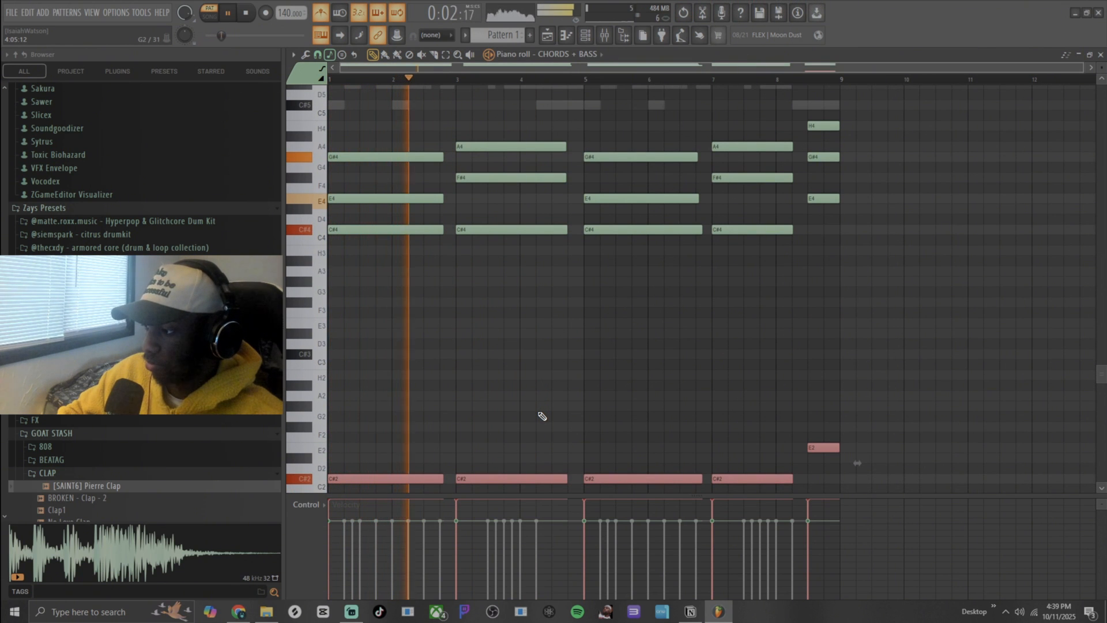
{"action": "key", "text": "ctrl+Up"}
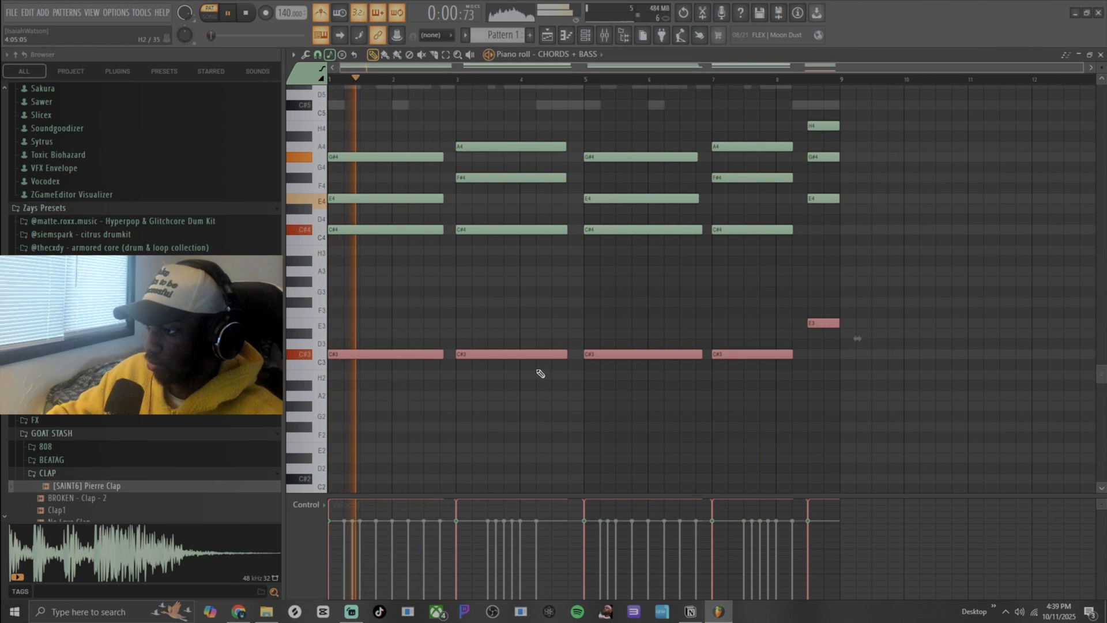
{"action": "key", "text": "ctrl+d"}
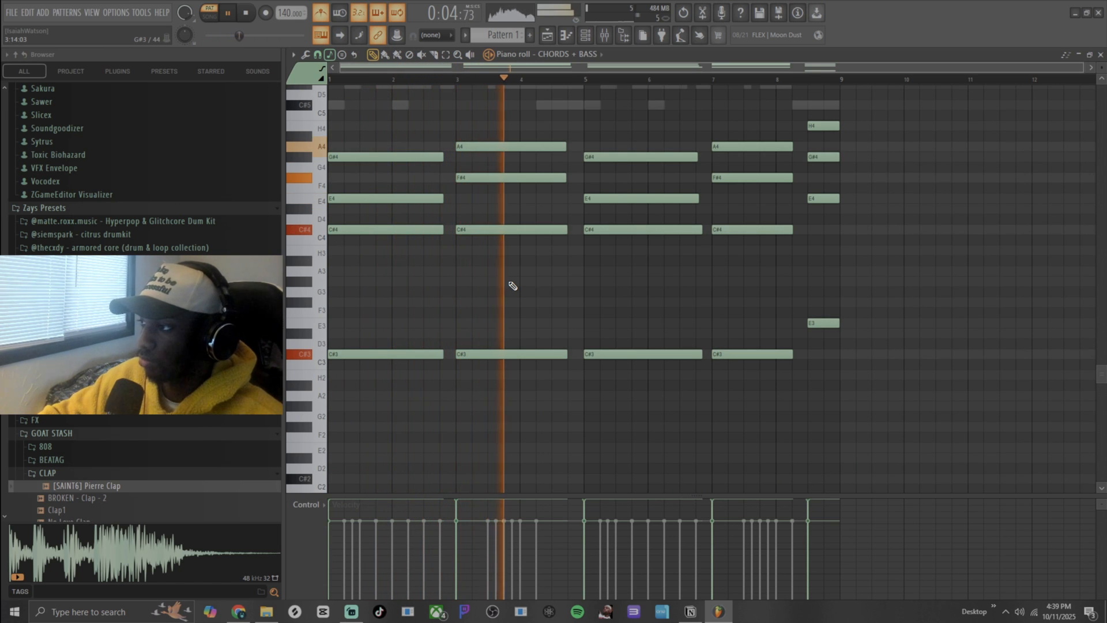
Step: Raise the low bass notes starting at bars 3 and 7 to F#3 while the pattern plays
{"action": "key", "text": "space"}
{"action": "key", "text": "space"}
{"action": "left_click_drag", "start_coordinate": [474, 358], "coordinate": [475, 299]}
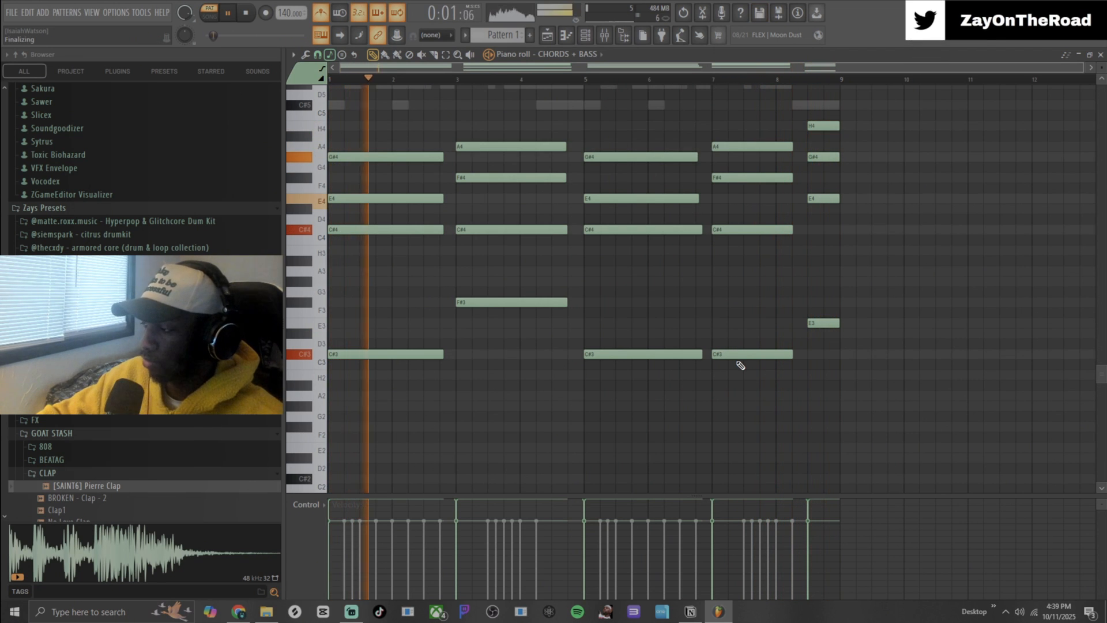
{"action": "left_click_drag", "start_coordinate": [732, 356], "coordinate": [735, 297]}
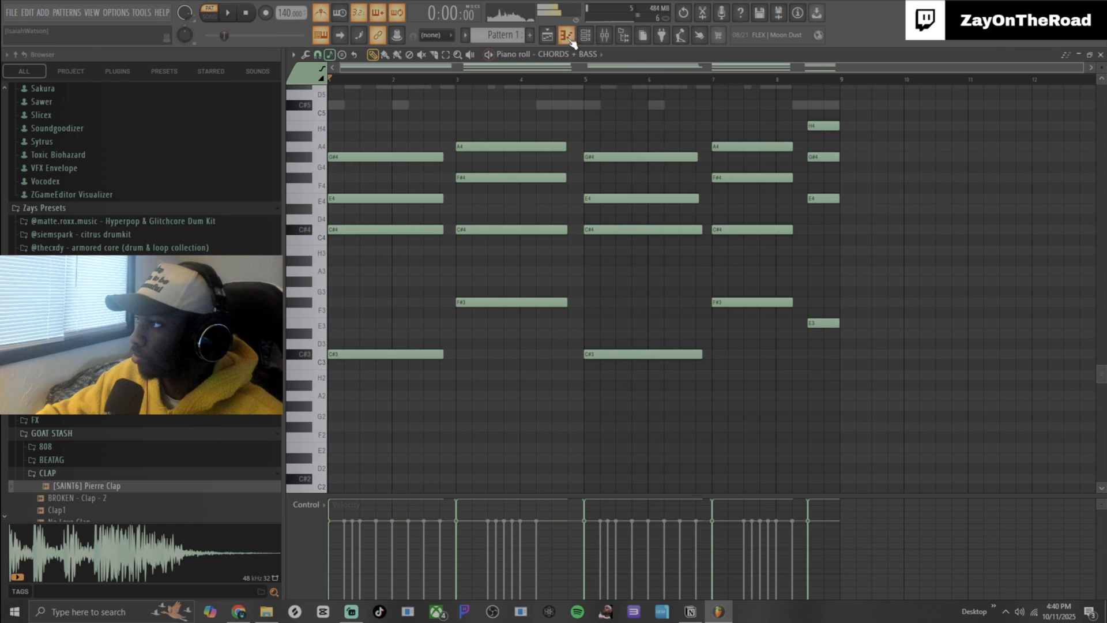
{"action": "key", "text": "space"}
Step: Clone the CHORDS + BASS channel and load the Eighties Bass preset in the clone, filtering FLEX presets by the Bass type
{"action": "left_click", "coordinate": [583, 35]}
{"action": "right_click", "coordinate": [385, 298]}
{"action": "left_click", "coordinate": [414, 434]}
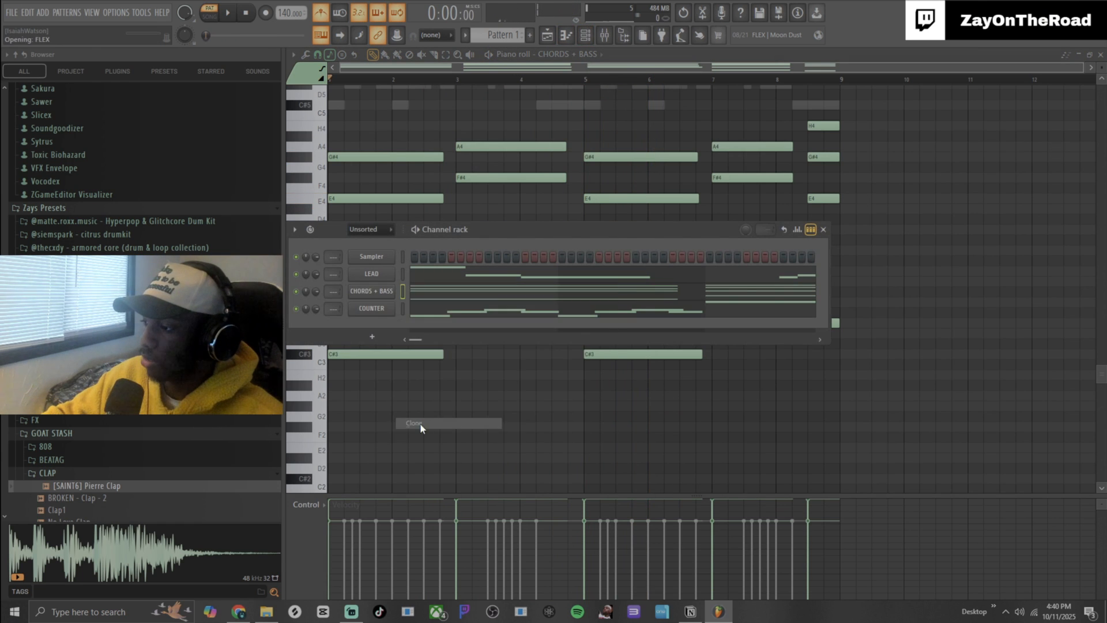
{"action": "scroll", "coordinate": [545, 396], "scroll_direction": "down", "scroll_amount": 5}
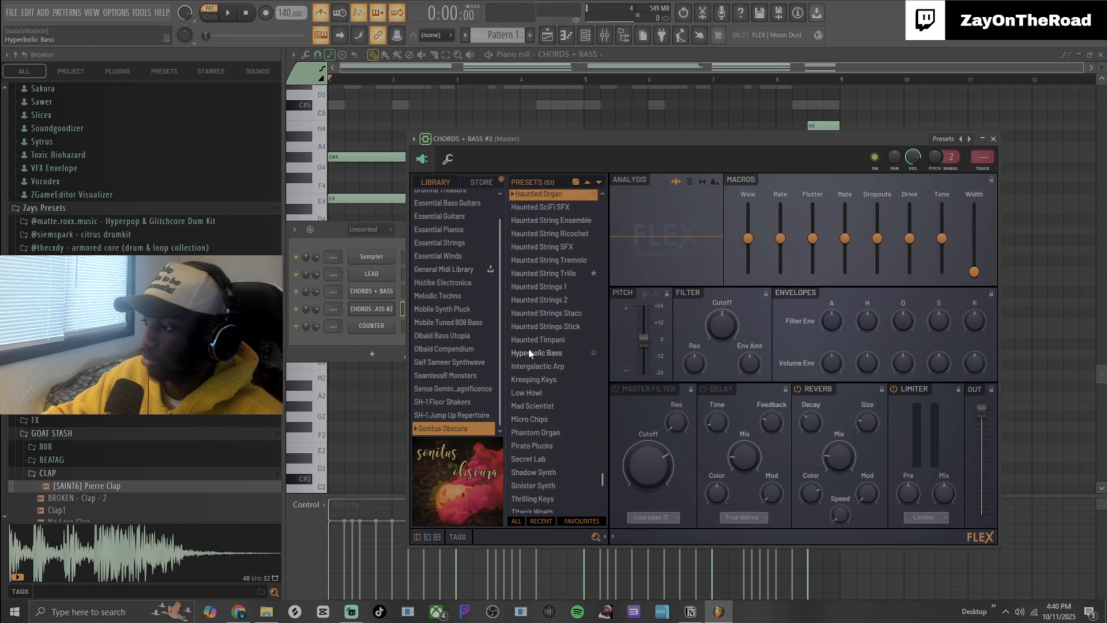
{"action": "left_click", "coordinate": [459, 537]}
{"action": "left_click", "coordinate": [461, 461]}
{"action": "left_click", "coordinate": [531, 210]}
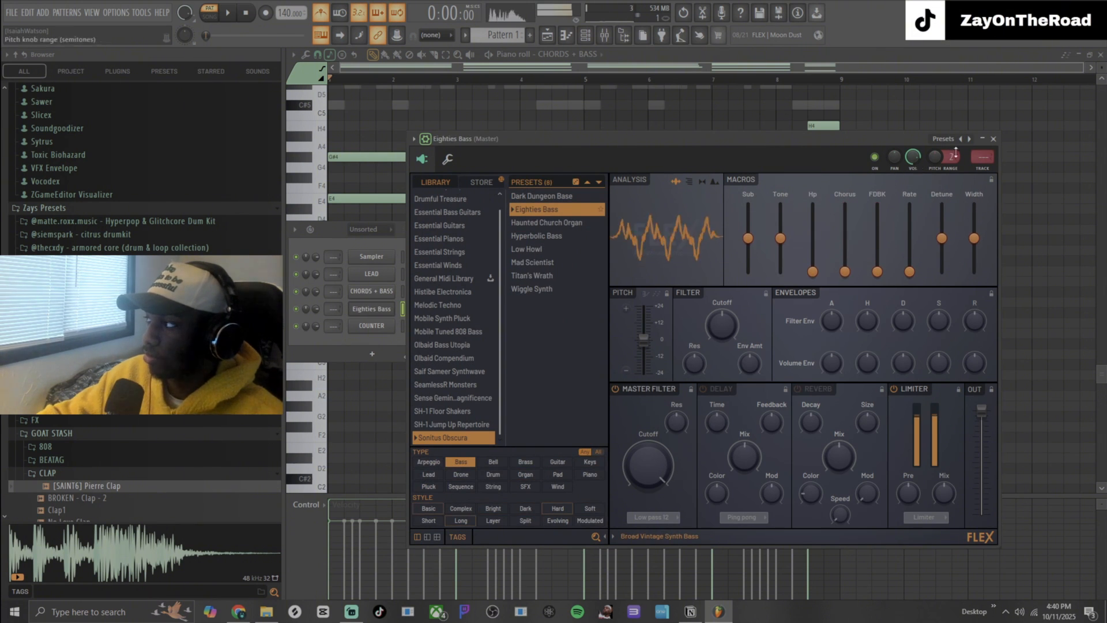
{"action": "left_click", "coordinate": [993, 139]}
Step: Enter two-bar bass notes in the Eighties Bass channel: C#3 at bar 1, F#3 at bar 3 and C#3 at bar 5
{"action": "right_click", "coordinate": [372, 309]}
{"action": "left_click", "coordinate": [408, 309]}
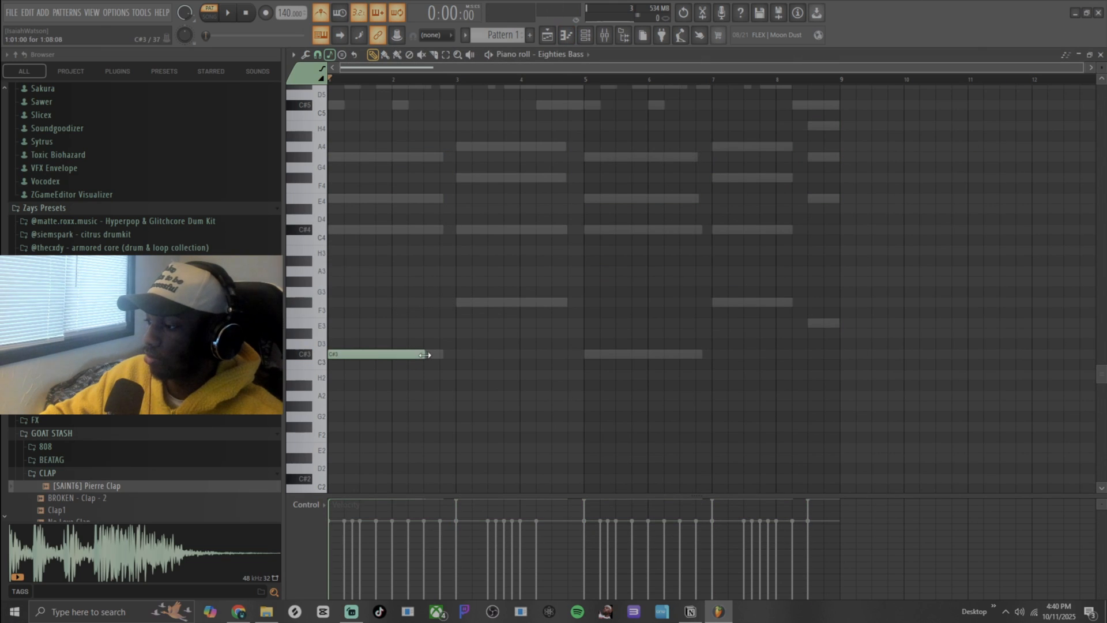
{"action": "key", "text": "space"}
{"action": "left_click_drag", "start_coordinate": [442, 357], "coordinate": [456, 358]}
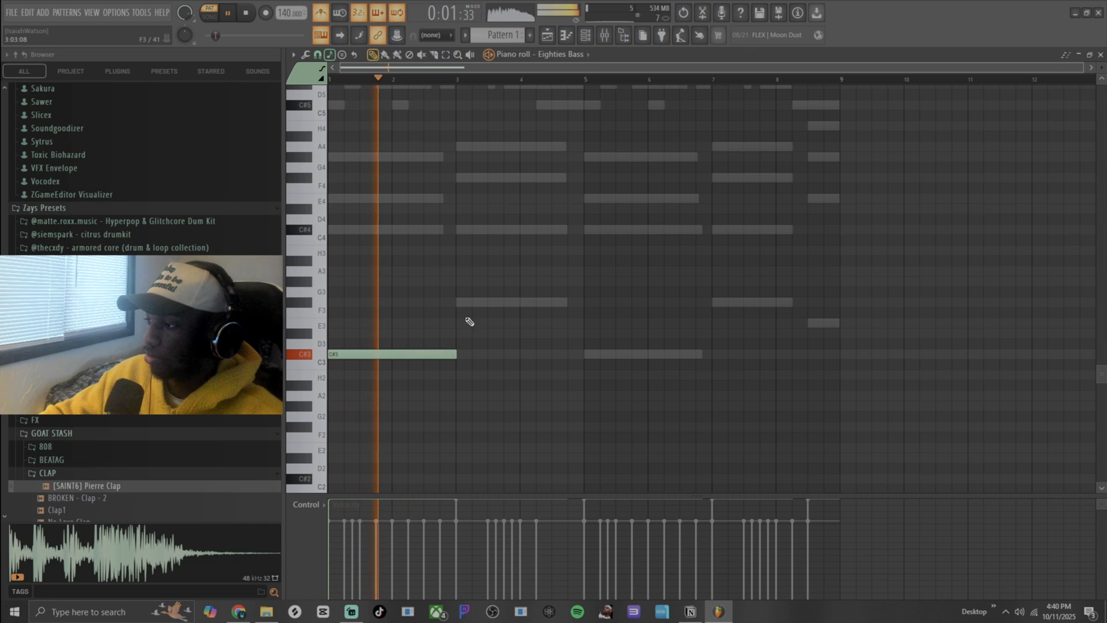
{"action": "left_click", "coordinate": [458, 304]}
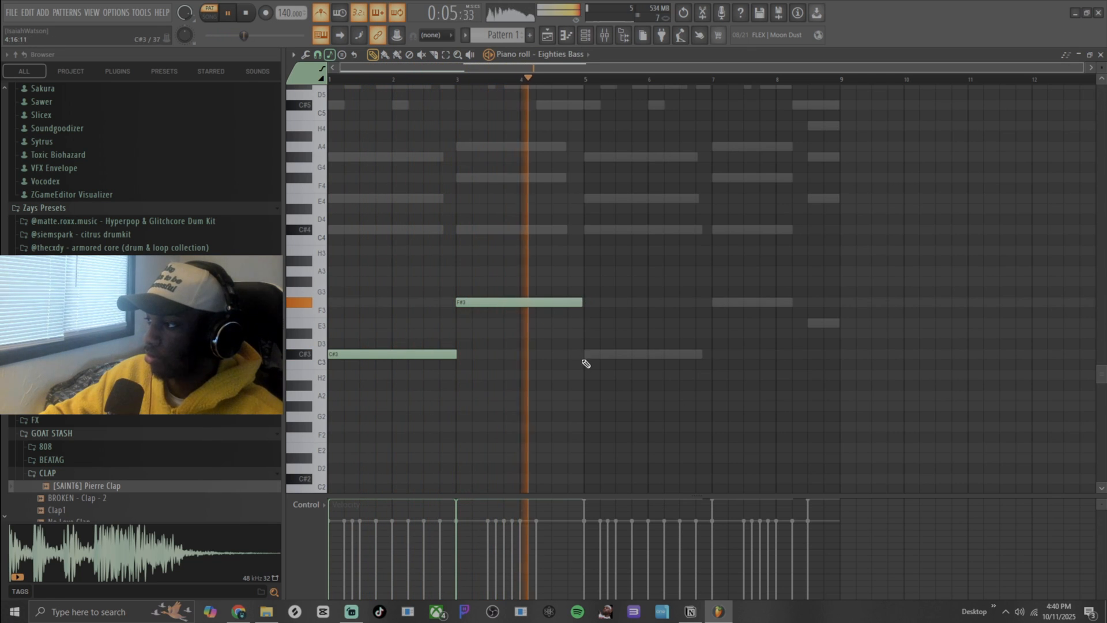
{"action": "left_click", "coordinate": [584, 356]}
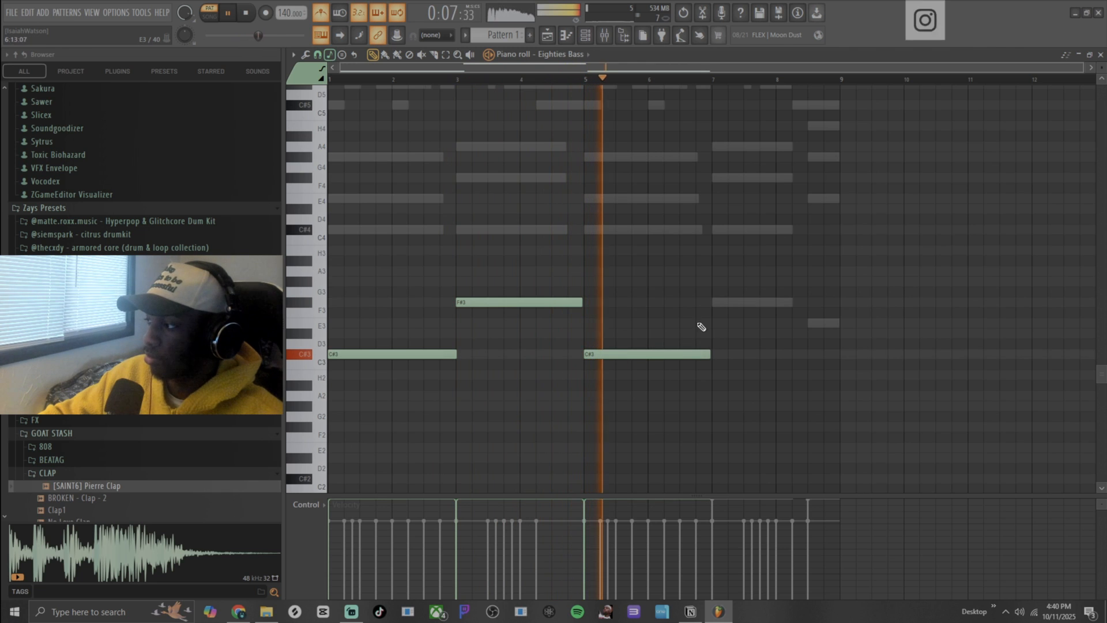
Step: Add a one-and-a-half-bar F#3 bass note at bar 7, followed by a half-bar E3 ending at bar 9
{"action": "left_click", "coordinate": [713, 304]}
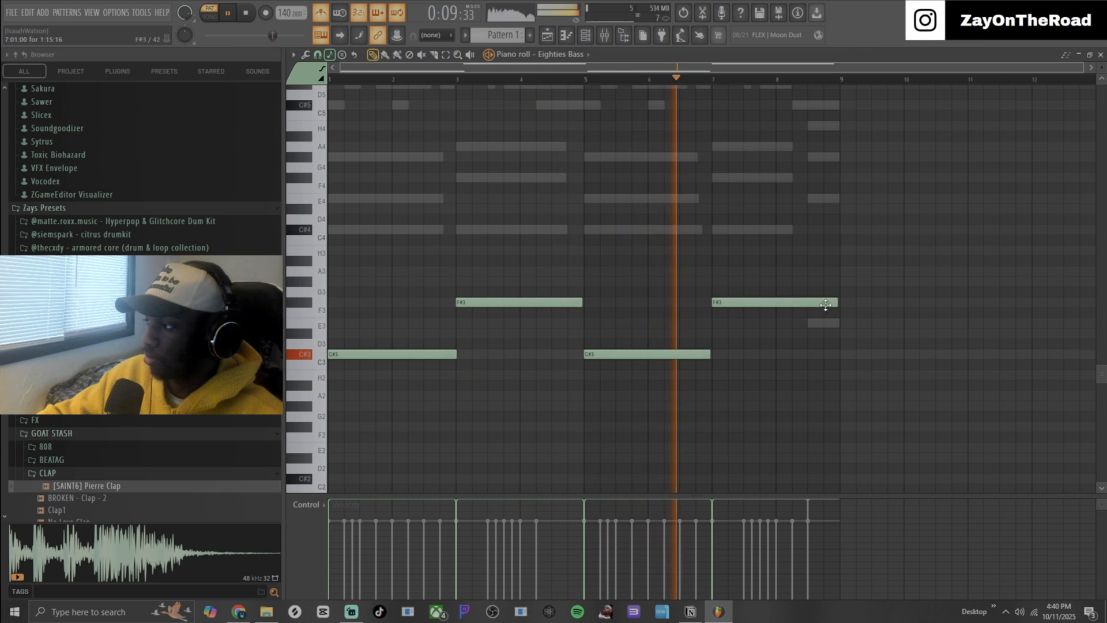
{"action": "left_click_drag", "start_coordinate": [832, 302], "coordinate": [806, 303]}
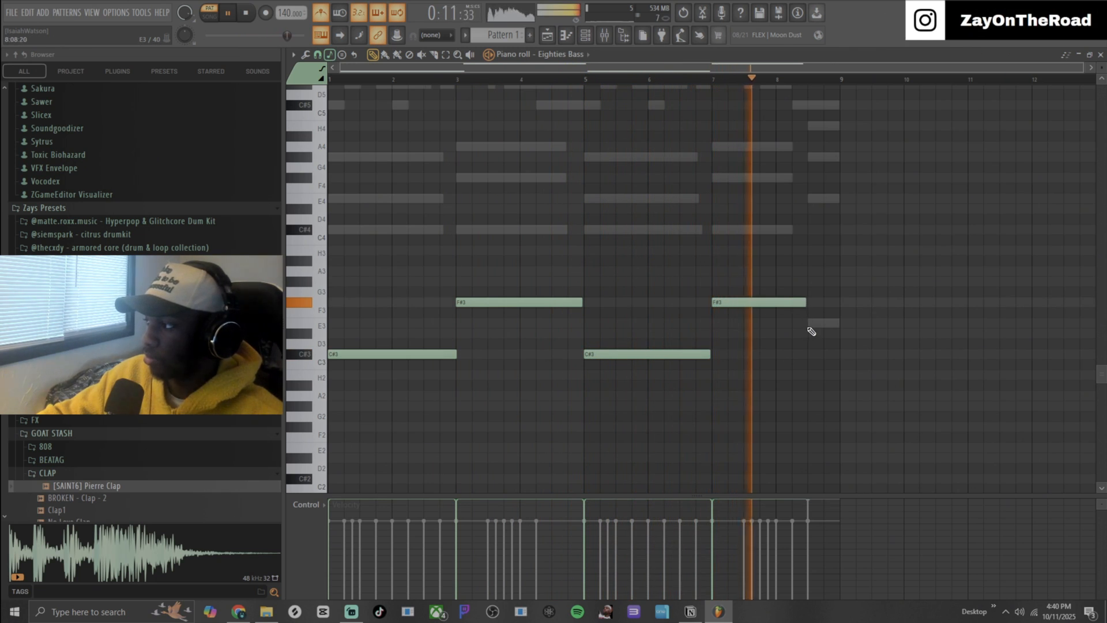
{"action": "left_click", "coordinate": [810, 325]}
{"action": "left_click_drag", "start_coordinate": [896, 323], "coordinate": [841, 343]}
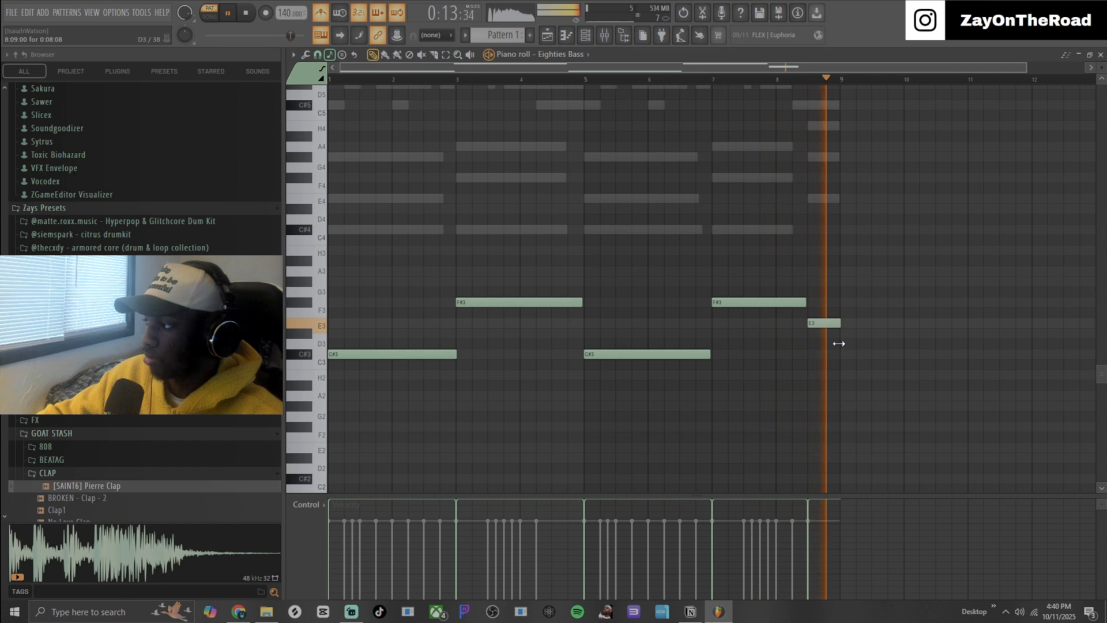
{"action": "key", "text": "space"}
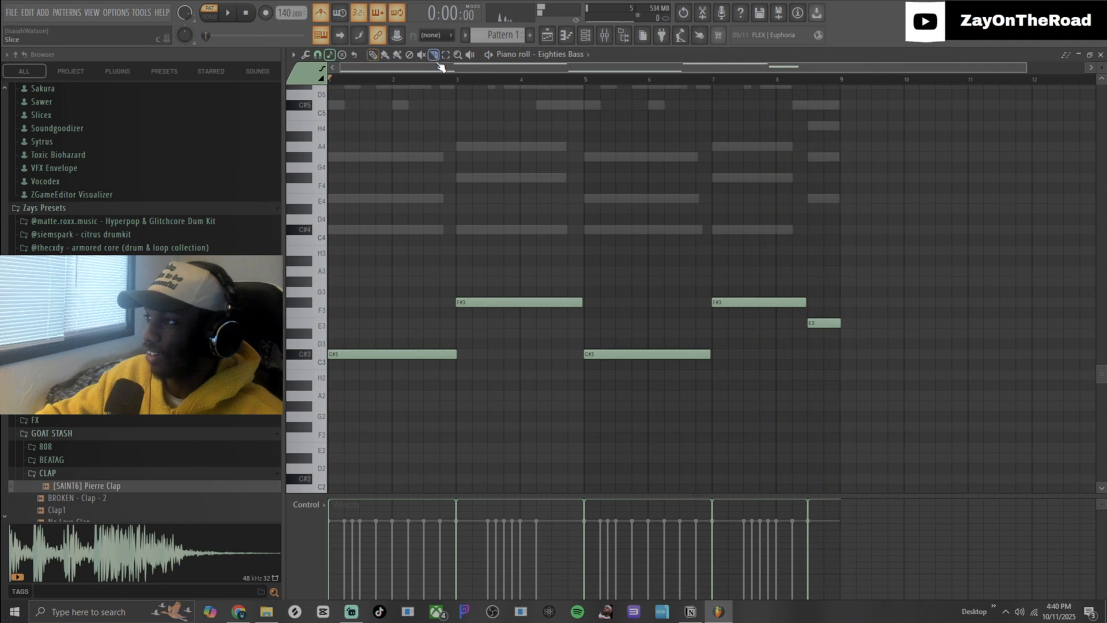
Step: Align the ends of the bass notes so each one meets the start of the following note, and play the pattern
{"action": "scroll", "coordinate": [853, 337], "scroll_direction": "up", "scroll_amount": 5, "text": "ctrl"}
{"action": "scroll", "coordinate": [801, 332], "scroll_direction": "up", "scroll_amount": 3, "text": "ctrl"}
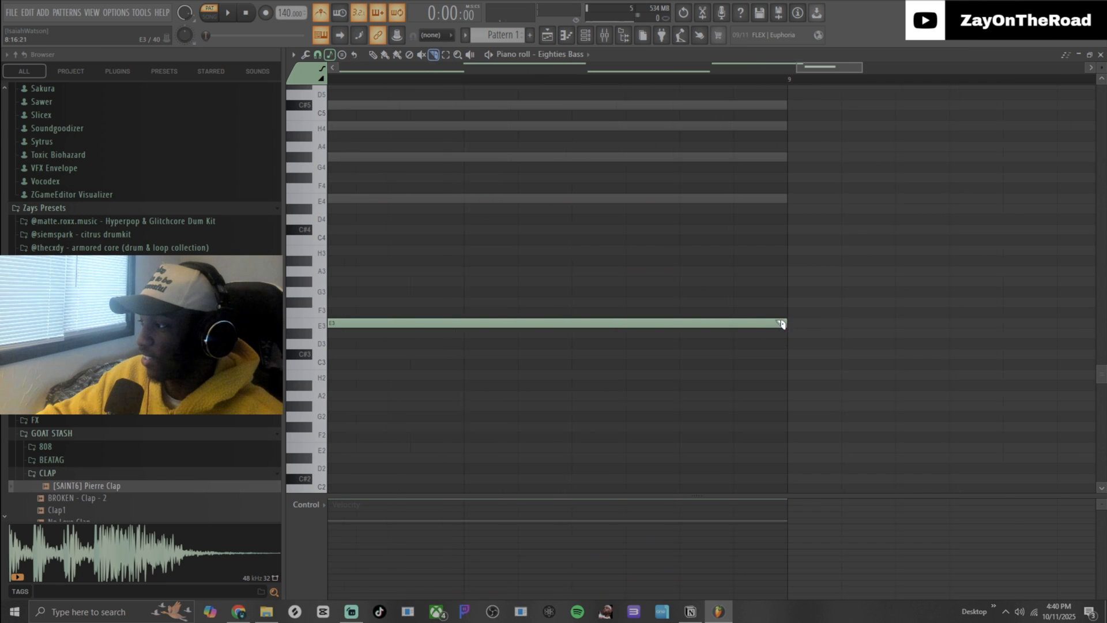
{"action": "scroll", "coordinate": [721, 311], "scroll_direction": "down", "scroll_amount": 8, "text": "ctrl"}
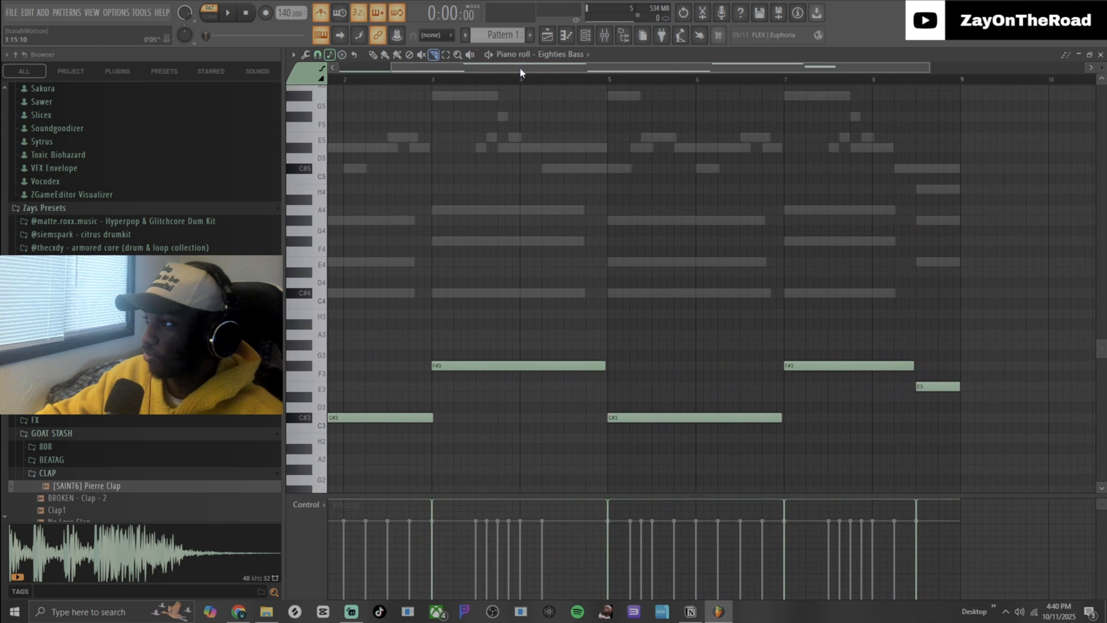
{"action": "scroll", "coordinate": [593, 322], "scroll_direction": "up", "scroll_amount": 6, "text": "ctrl"}
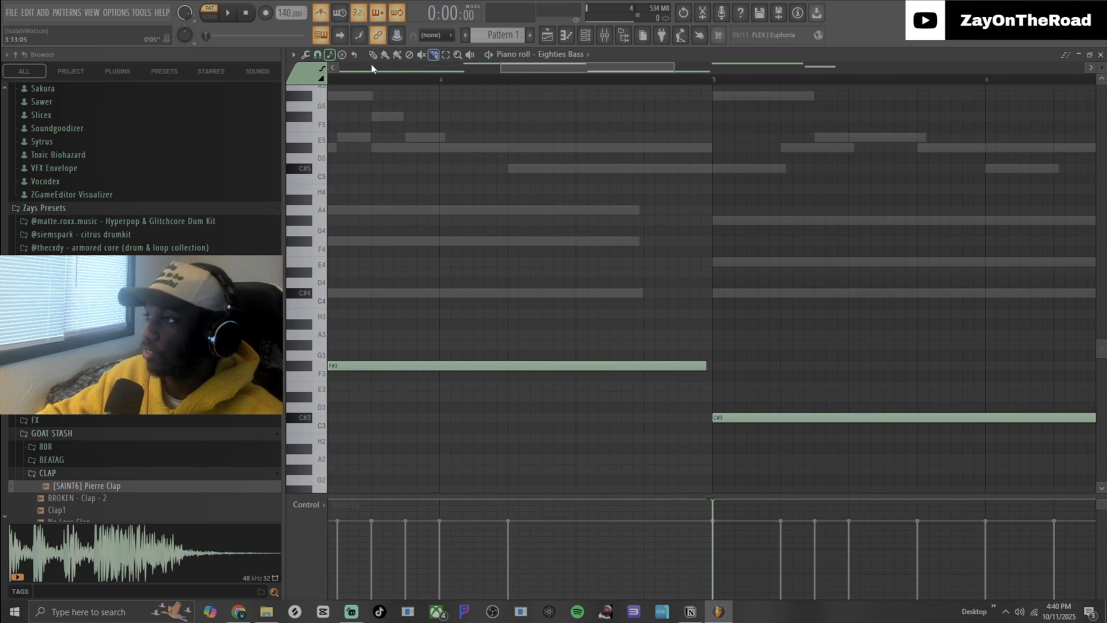
{"action": "scroll", "coordinate": [442, 210], "scroll_direction": "down", "scroll_amount": 5, "text": "ctrl"}
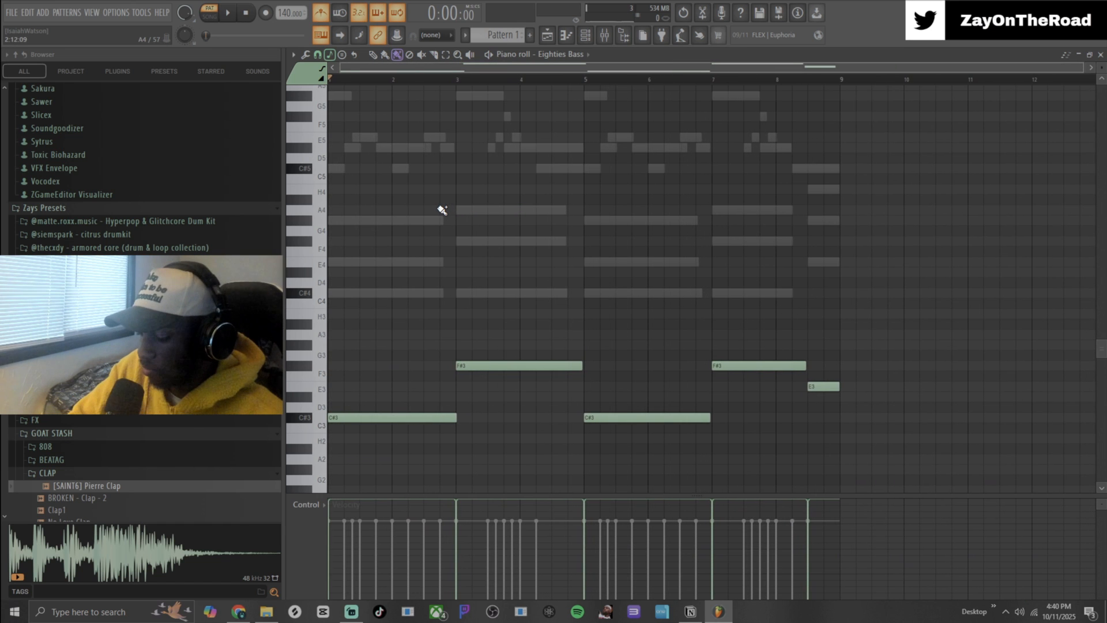
{"action": "key", "text": "space"}
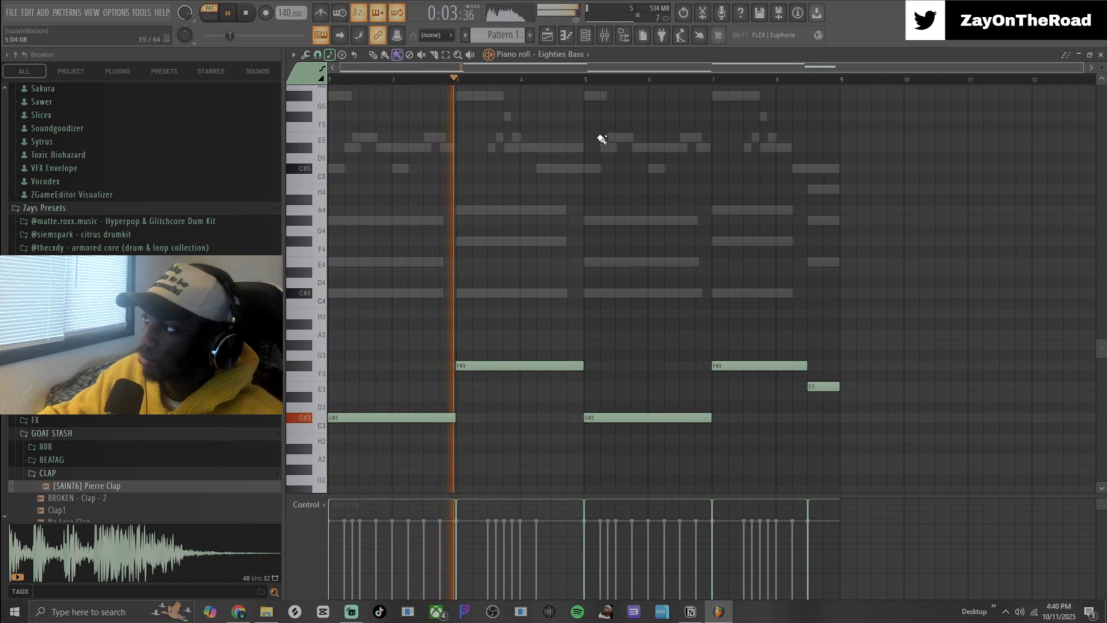
Step: Rename the Eighties Bass channel as BASS
{"action": "left_click", "coordinate": [595, 36]}
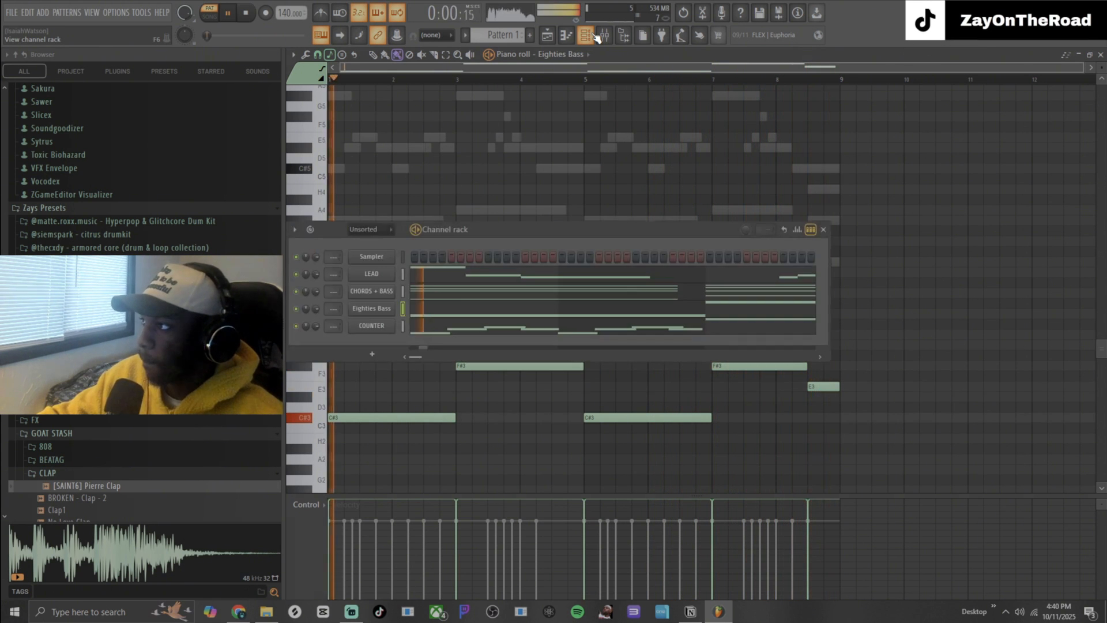
{"action": "key", "text": "space"}
{"action": "right_click", "coordinate": [397, 313]}
{"action": "left_click", "coordinate": [434, 342]}
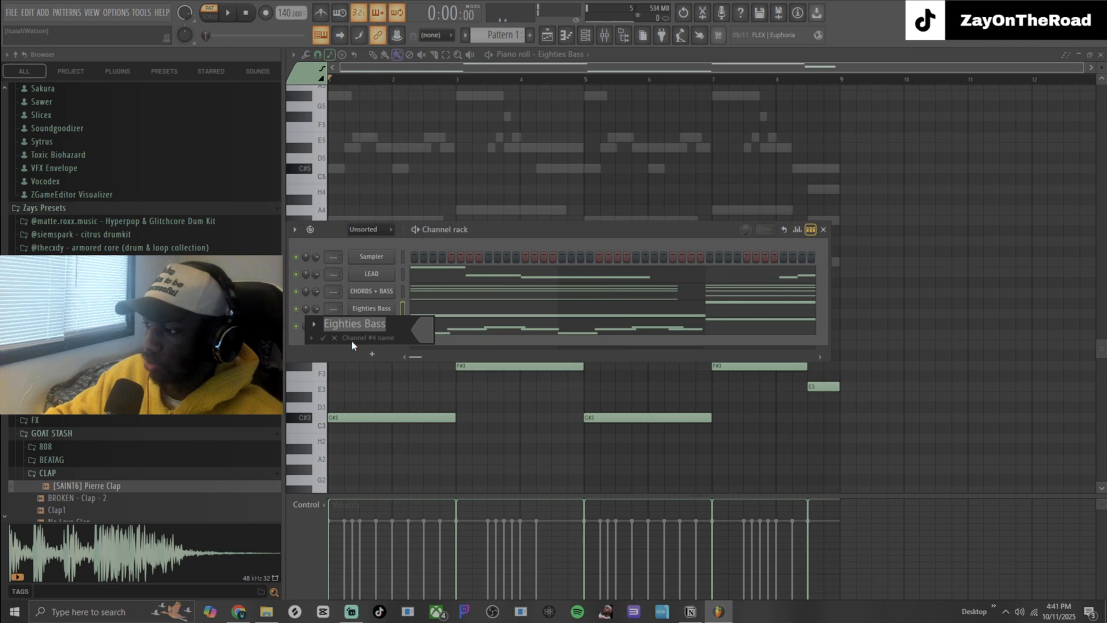
{"action": "type", "text": "BASS"}
{"action": "key", "text": "Return"}
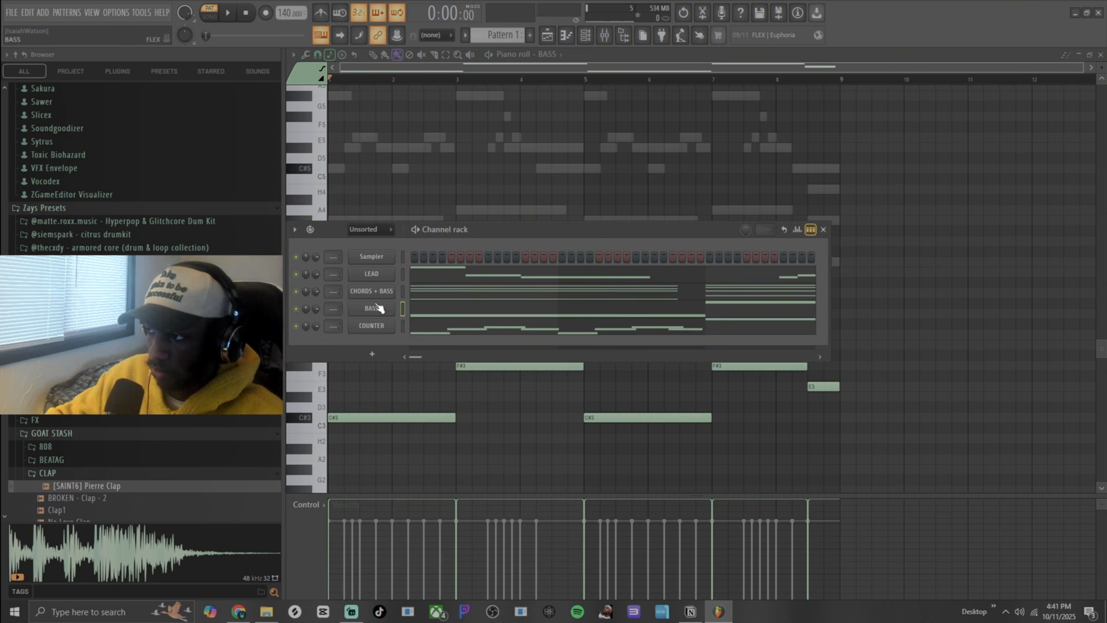
Step: Rename the CHORDS + BASS channel as CHORDS
{"action": "right_click", "coordinate": [392, 291]}
{"action": "left_click", "coordinate": [368, 301]}
{"action": "right_click", "coordinate": [367, 296]}
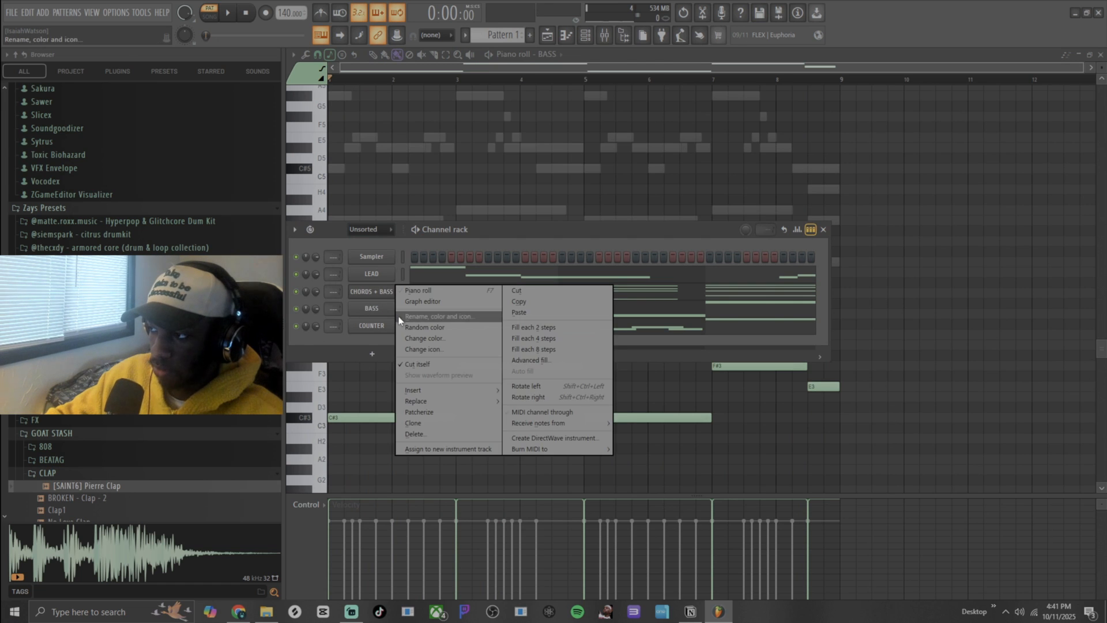
{"action": "left_click", "coordinate": [404, 317]}
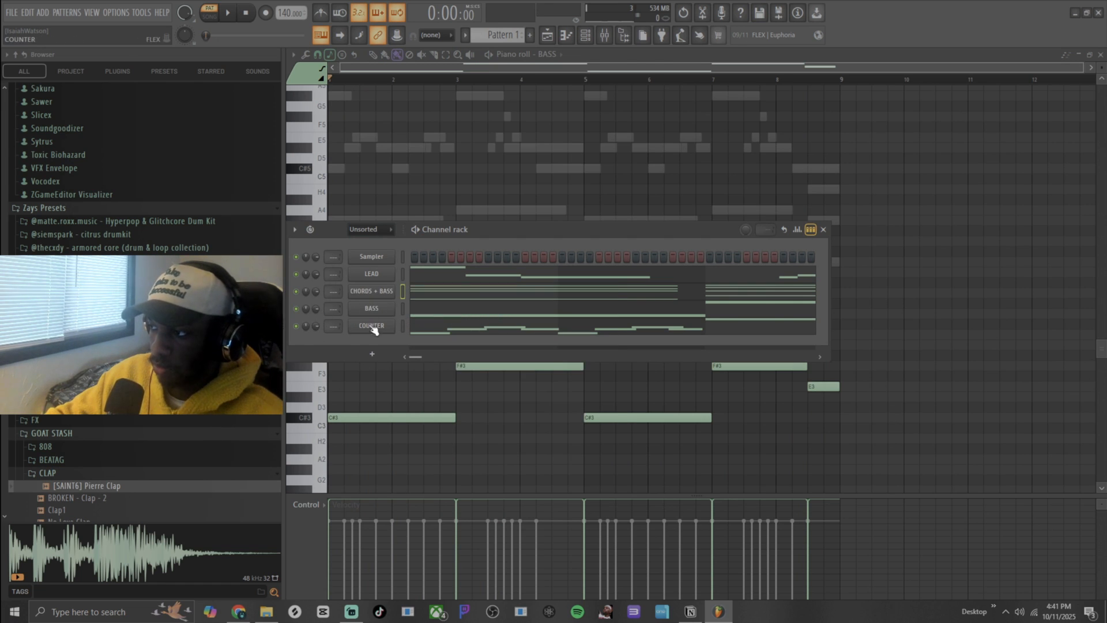
{"action": "right_click", "coordinate": [379, 295]}
{"action": "left_click", "coordinate": [398, 318]}
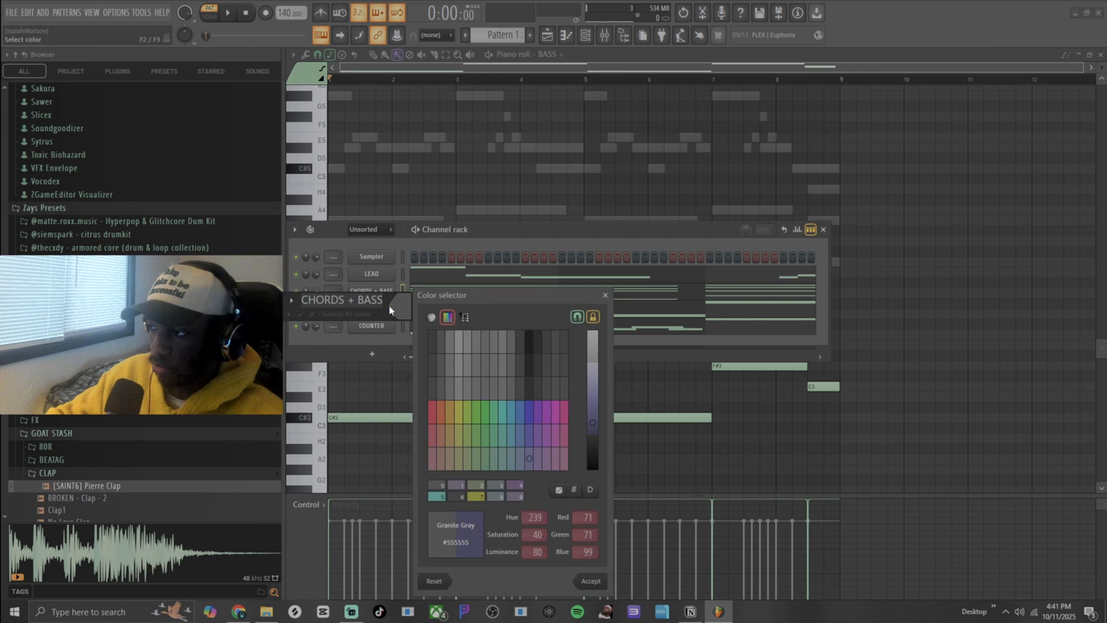
{"action": "left_click", "coordinate": [605, 295]}
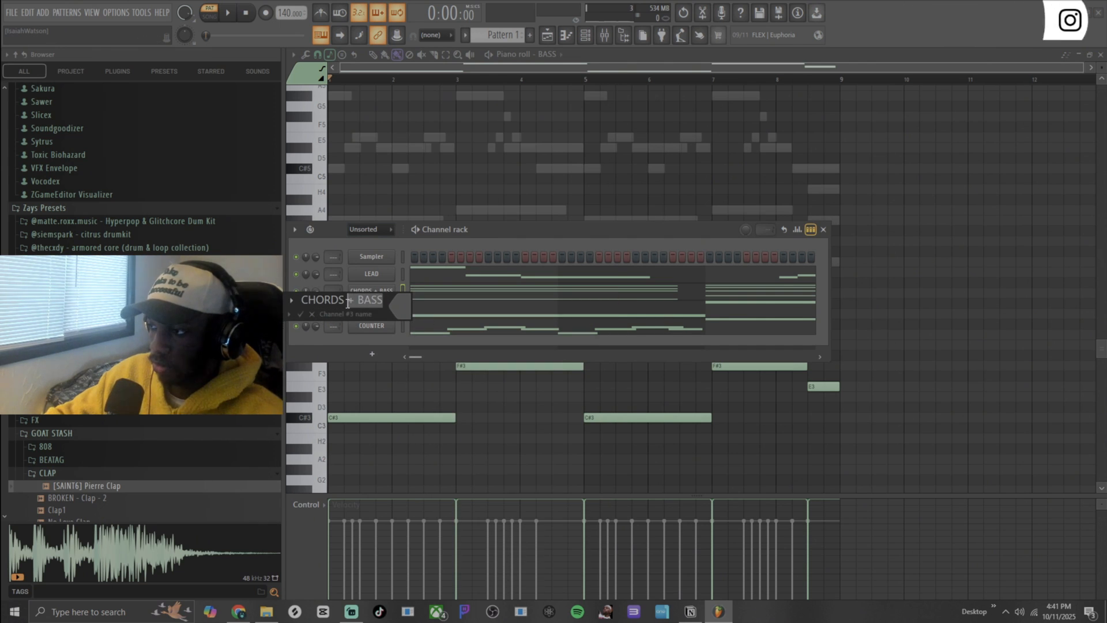
{"action": "type", "text": "CHORDS"}
{"action": "key", "text": "Return"}
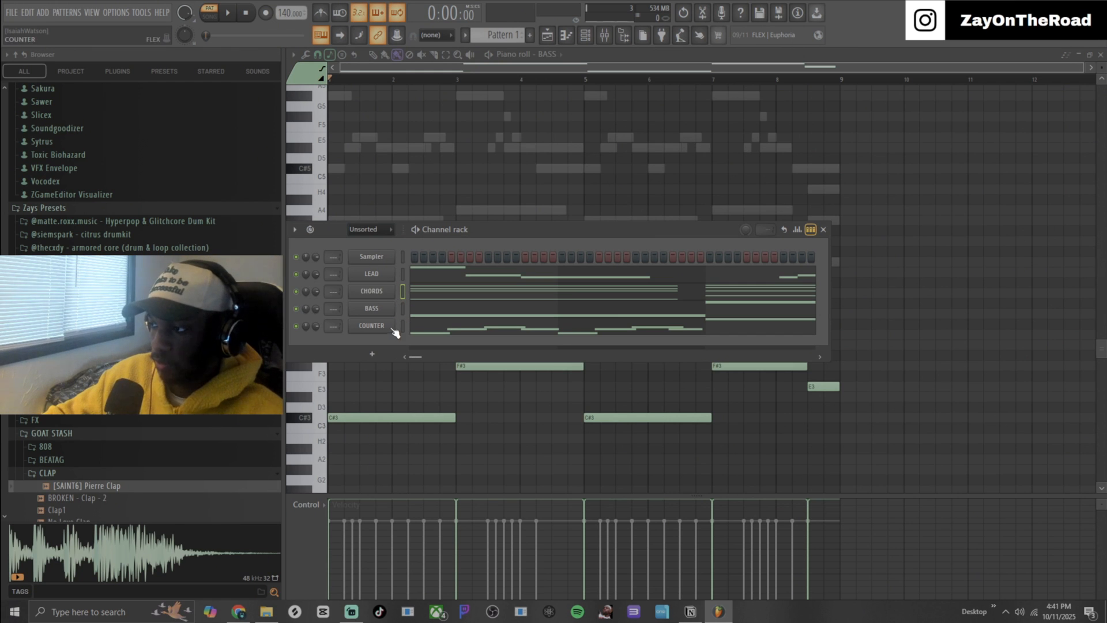
Step: Clone the CHORDS channel and load the Cursed Clouds preset in the clone
{"action": "left_click", "coordinate": [402, 274]}
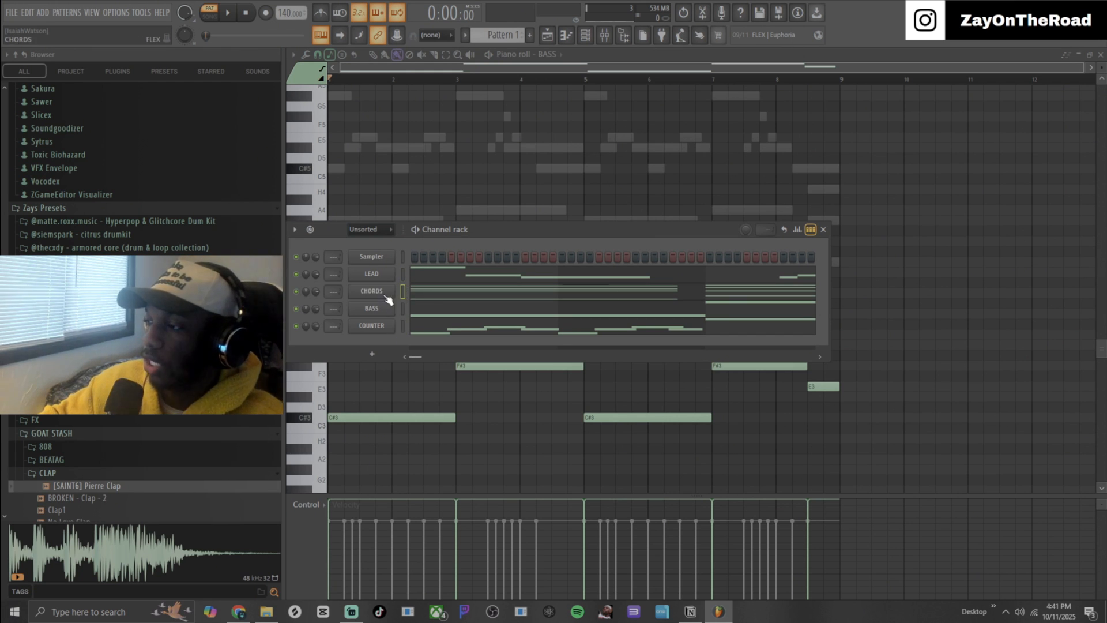
{"action": "right_click", "coordinate": [387, 295]}
{"action": "left_click", "coordinate": [424, 423]}
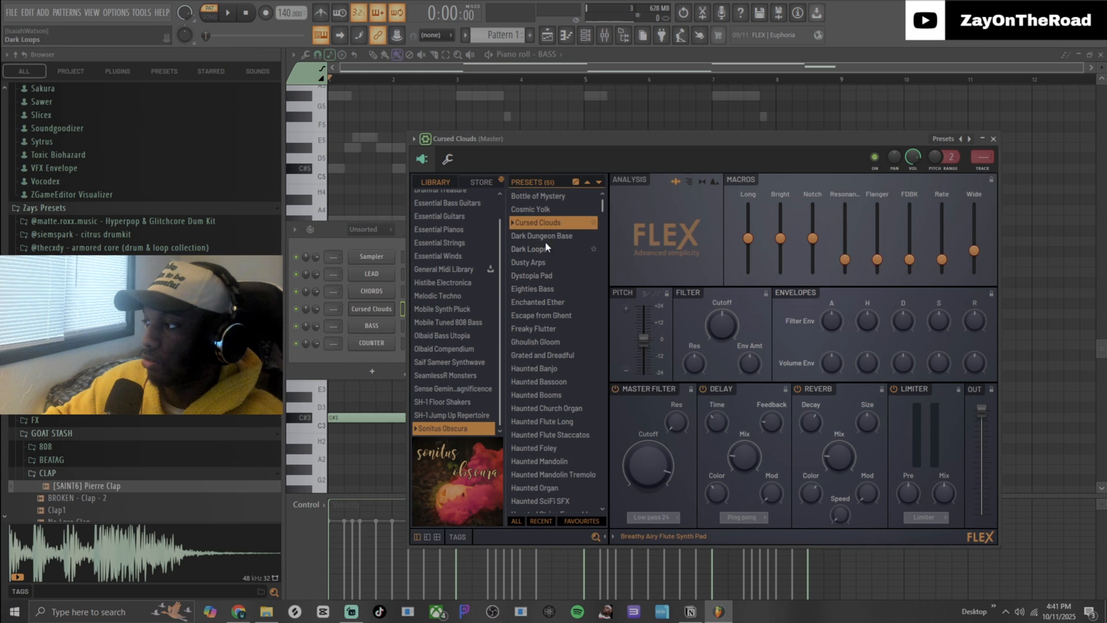
Step: Copy the notes of the CHORDS channel and paste them into the Cursed Clouds channel
{"action": "right_click", "coordinate": [369, 296]}
{"action": "left_click", "coordinate": [525, 303]}
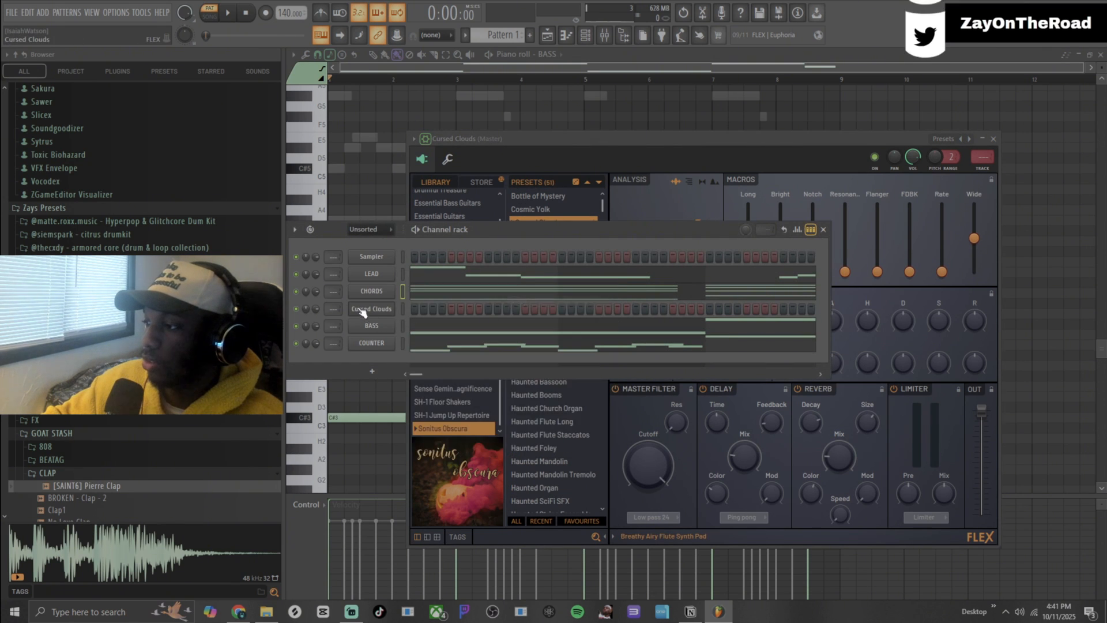
{"action": "right_click", "coordinate": [363, 309]}
{"action": "left_click", "coordinate": [516, 329]}
Step: Solo the Cursed Clouds channel during playback, and unmute CHORDS to hear both layers together
{"action": "right_click", "coordinate": [296, 310]}
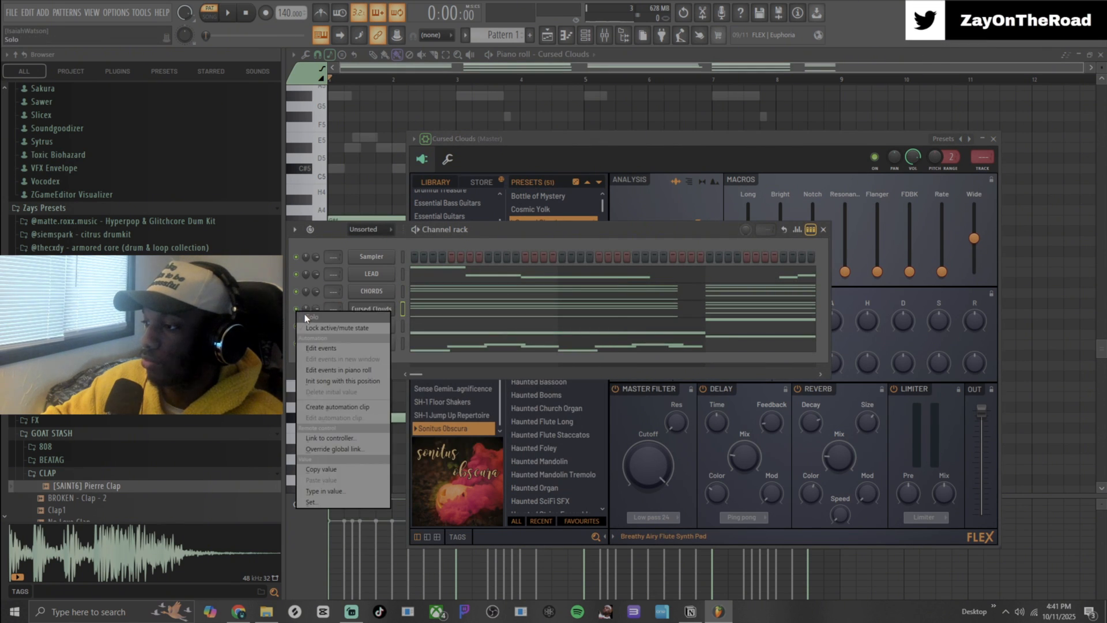
{"action": "left_click", "coordinate": [306, 315]}
{"action": "key", "text": "space"}
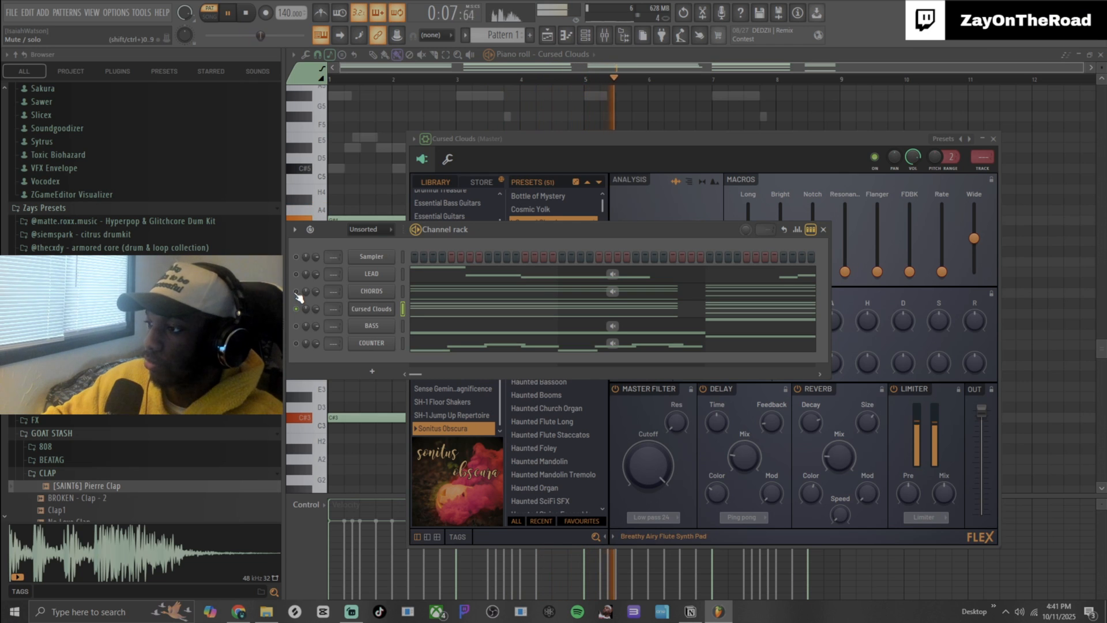
{"action": "left_click", "coordinate": [296, 293]}
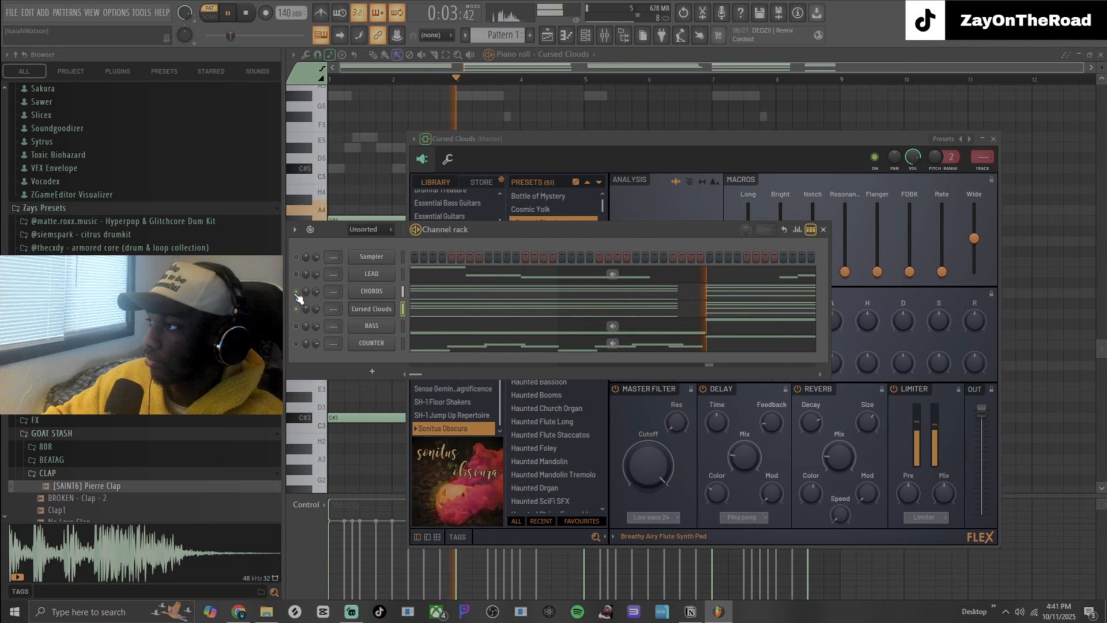
Step: Rename the Cursed Clouds channel as CHORDS # 2 and mute it after stopping playback
{"action": "right_click", "coordinate": [380, 312]}
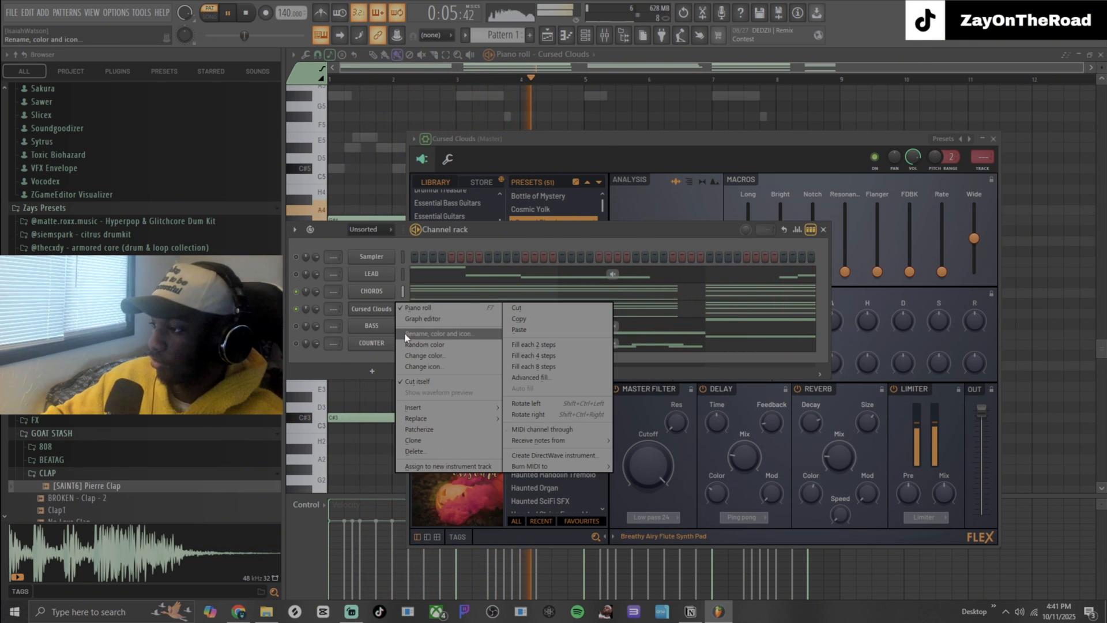
{"action": "left_click", "coordinate": [412, 338]}
{"action": "type", "text": "CHORD"}
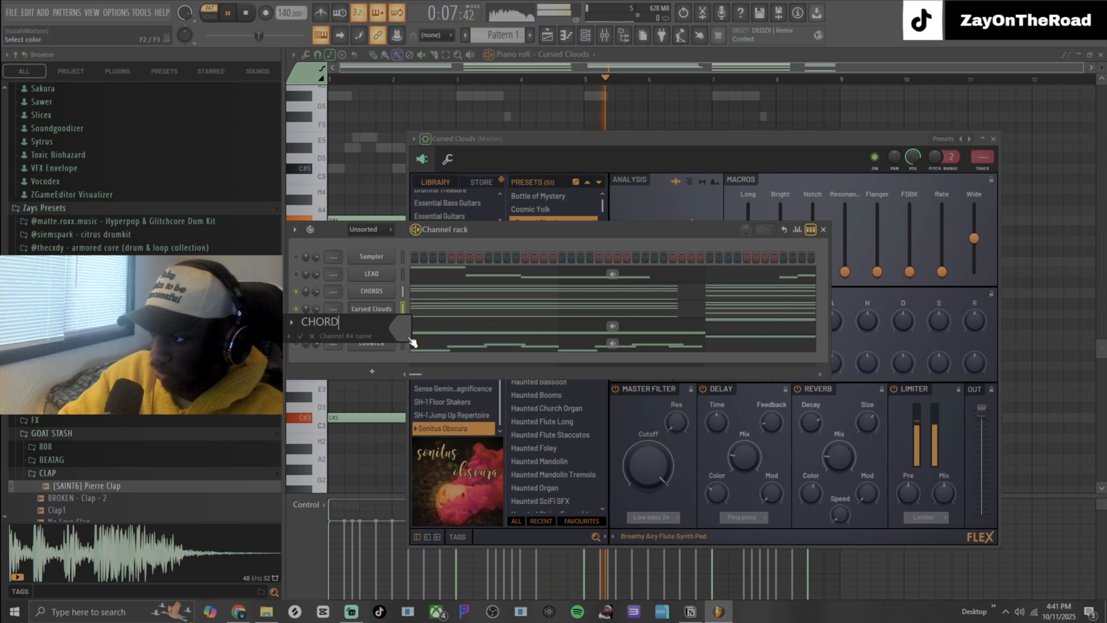
{"action": "type", "text": "S"}
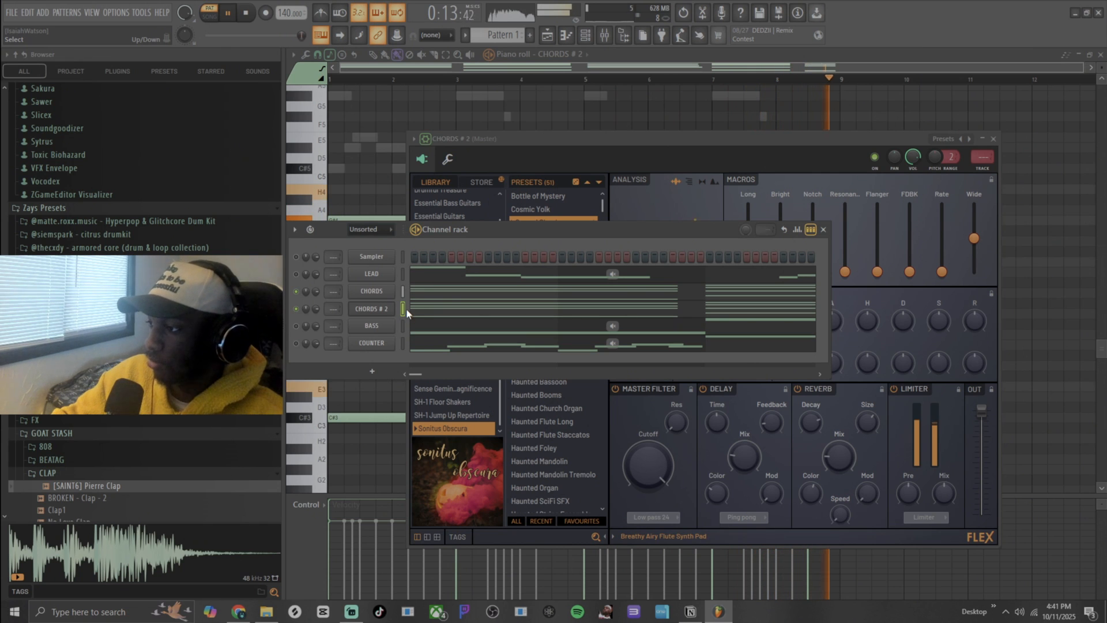
{"action": "key", "text": "space"}
{"action": "left_click", "coordinate": [297, 309]}
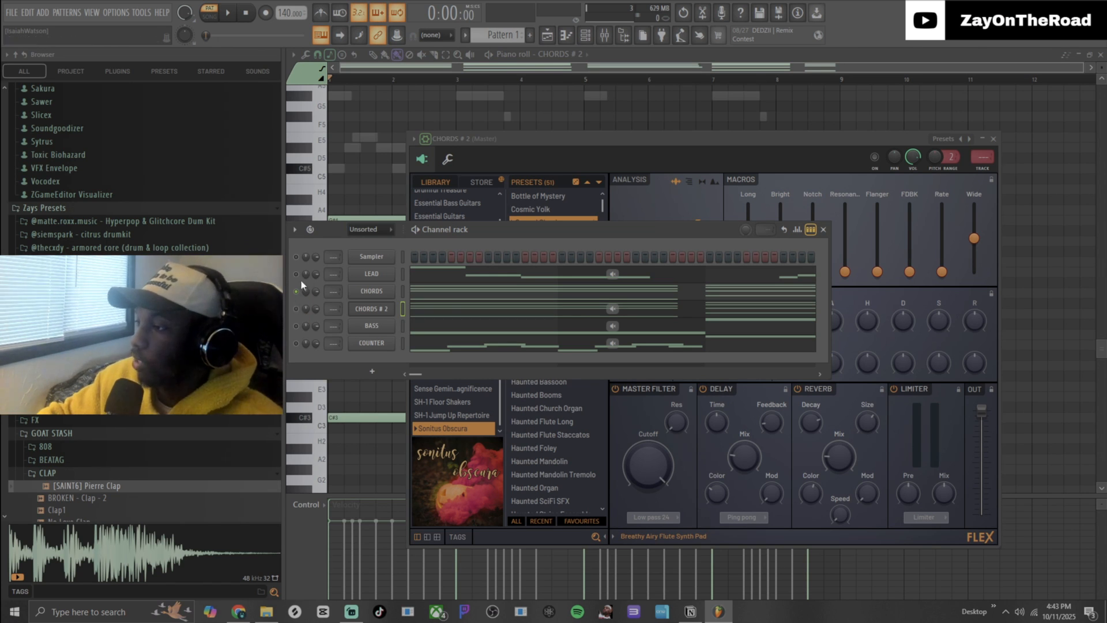
Step: Clone the LEAD channel and load the Enchanted Ether preset in the clone
{"action": "right_click", "coordinate": [401, 274]}
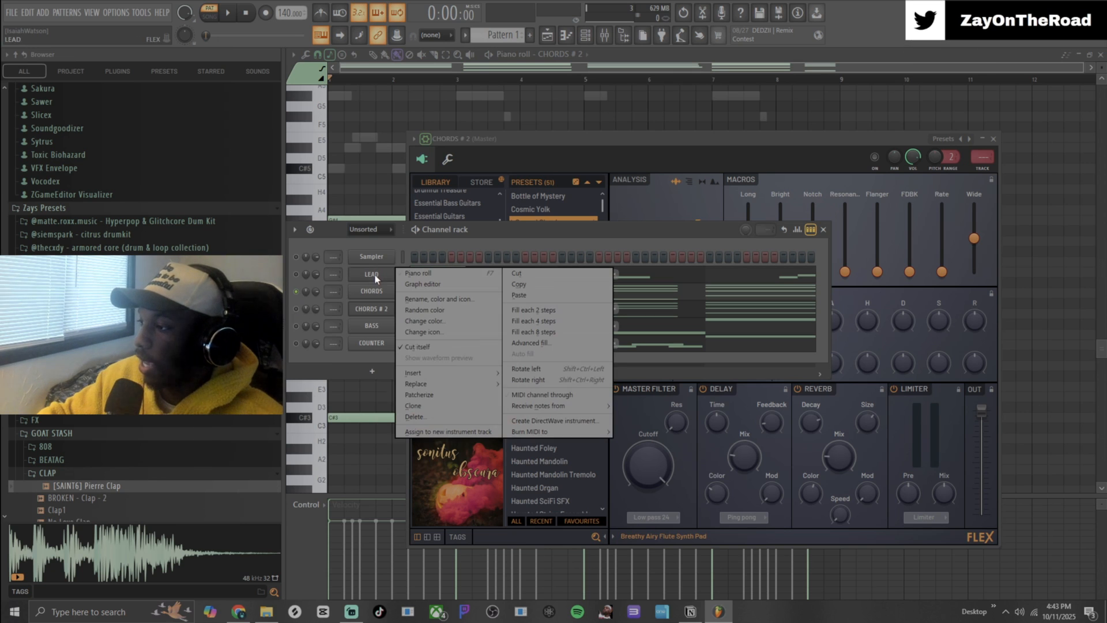
{"action": "left_click", "coordinate": [413, 407]}
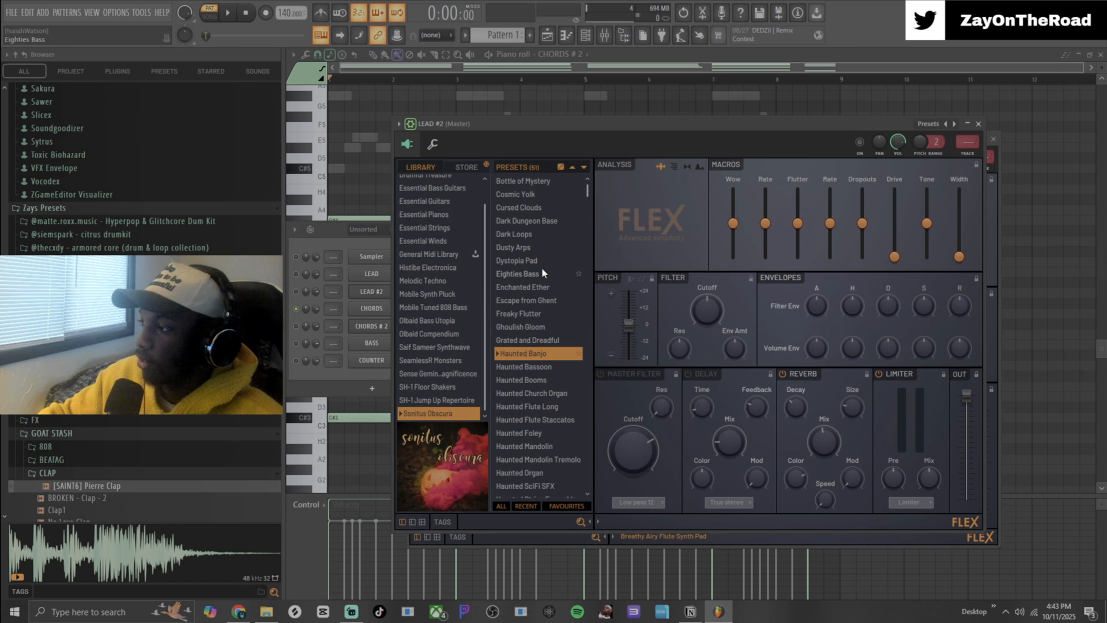
{"action": "left_click", "coordinate": [532, 287]}
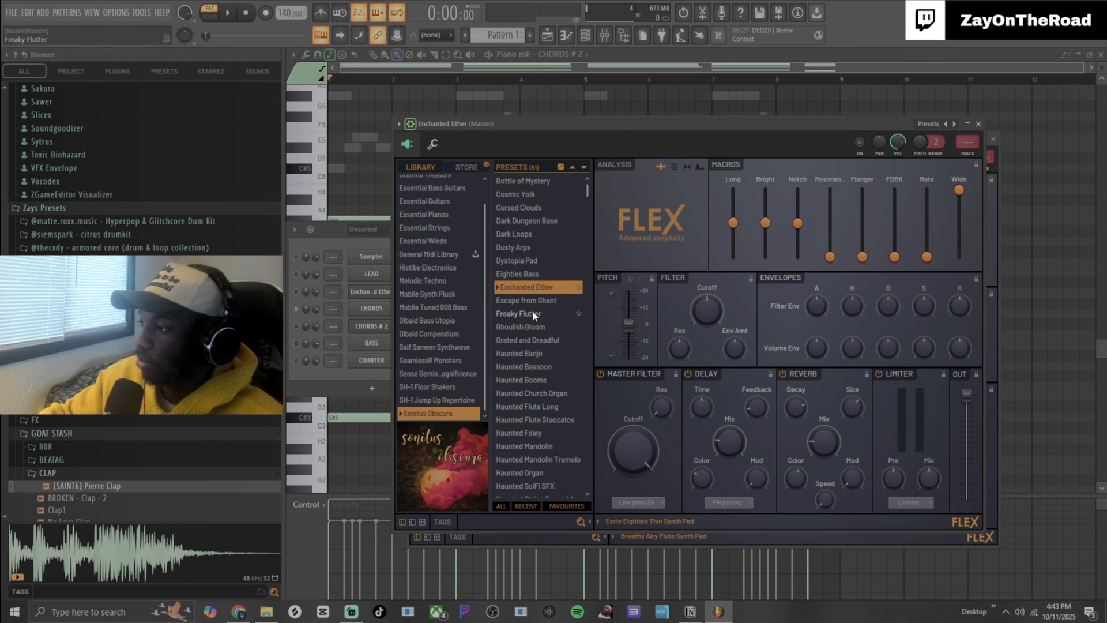
{"action": "left_click", "coordinate": [978, 124]}
Step: Copy the notes of the LEAD channel and paste them into the Enchanted Ether channel
{"action": "right_click", "coordinate": [372, 279]}
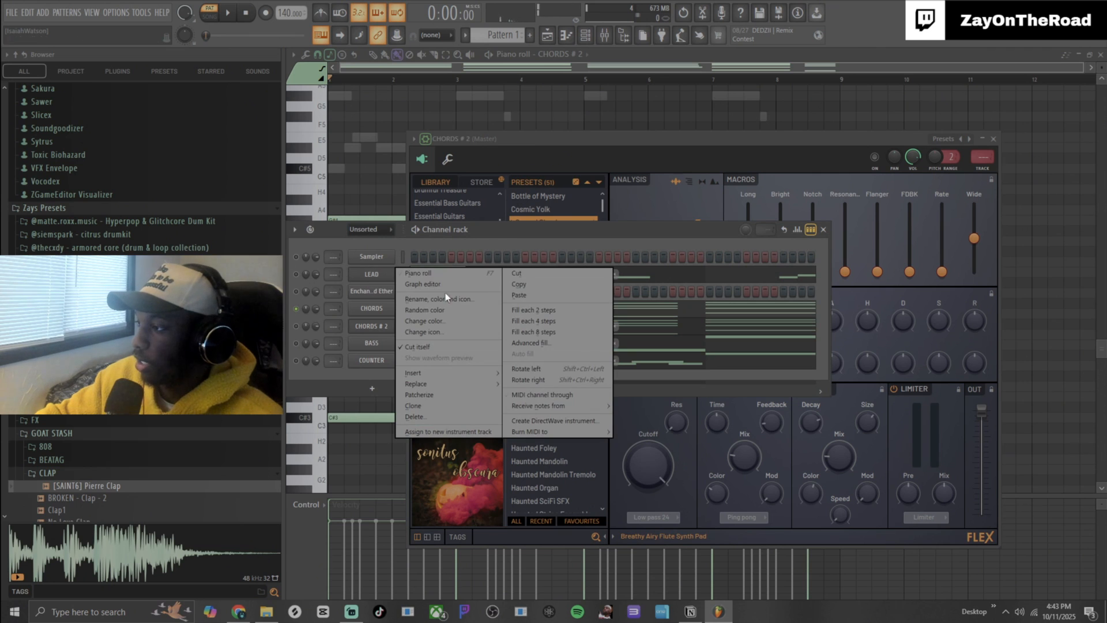
{"action": "left_click", "coordinate": [520, 285]}
{"action": "right_click", "coordinate": [388, 295]}
{"action": "left_click", "coordinate": [526, 313]}
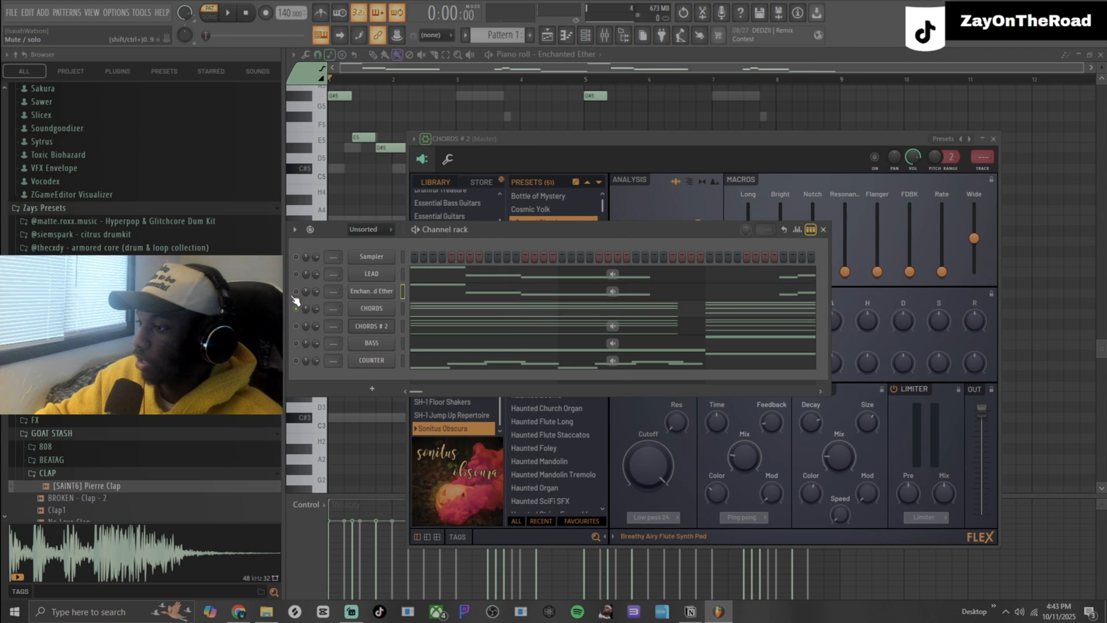
Step: Play the Enchanted Ether channel on its own, reopen its instrument window and stop playback
{"action": "key", "text": "space"}
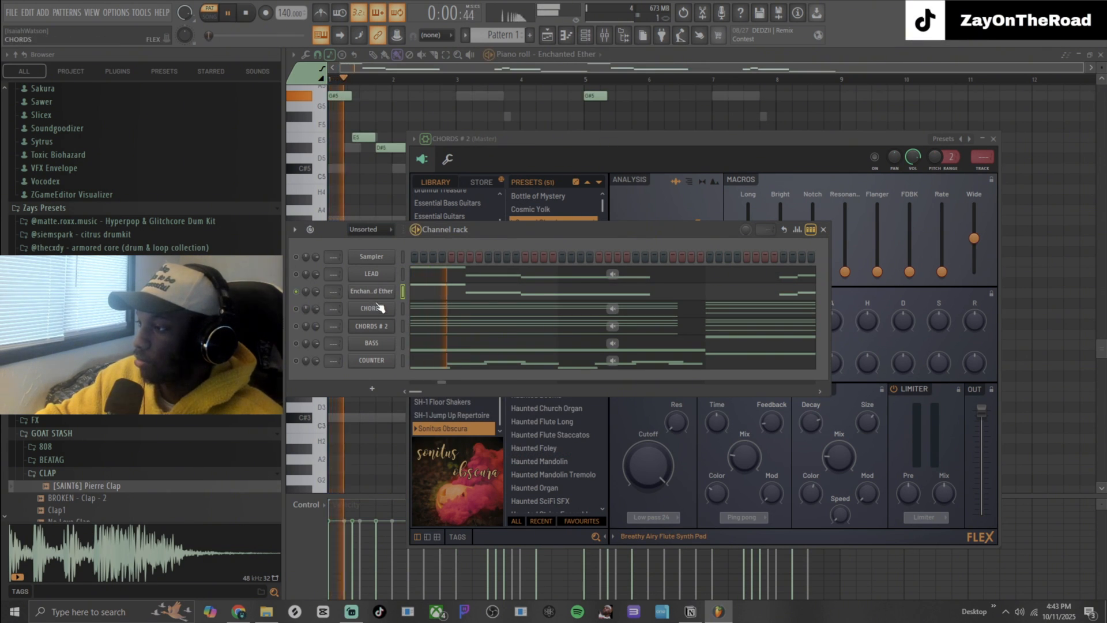
{"action": "right_click", "coordinate": [374, 293]}
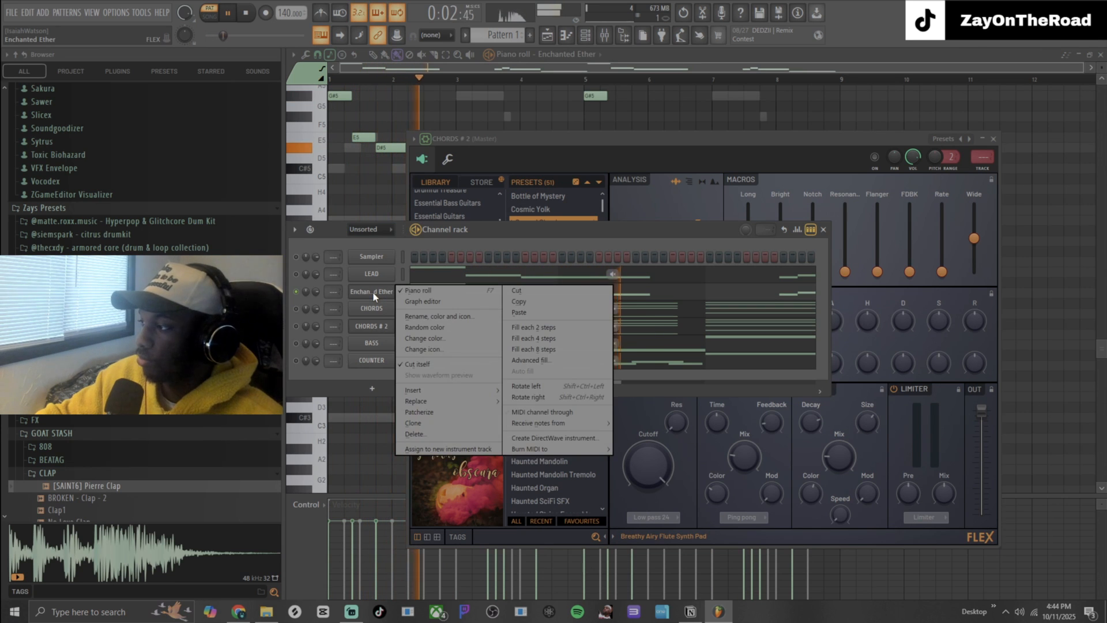
{"action": "left_click", "coordinate": [373, 293]}
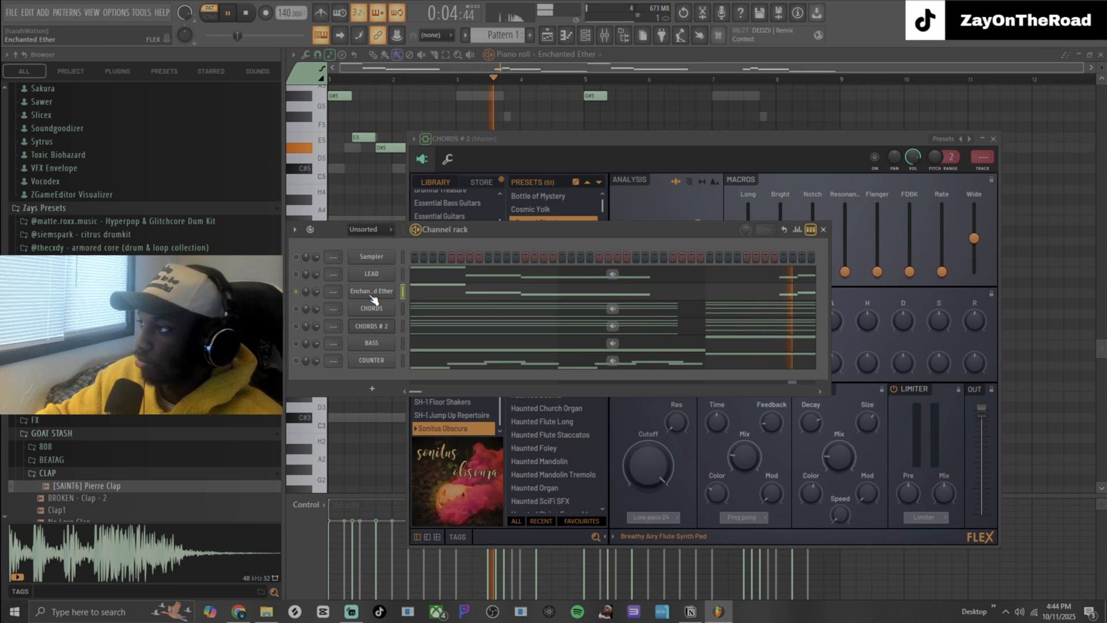
{"action": "left_click", "coordinate": [373, 295]}
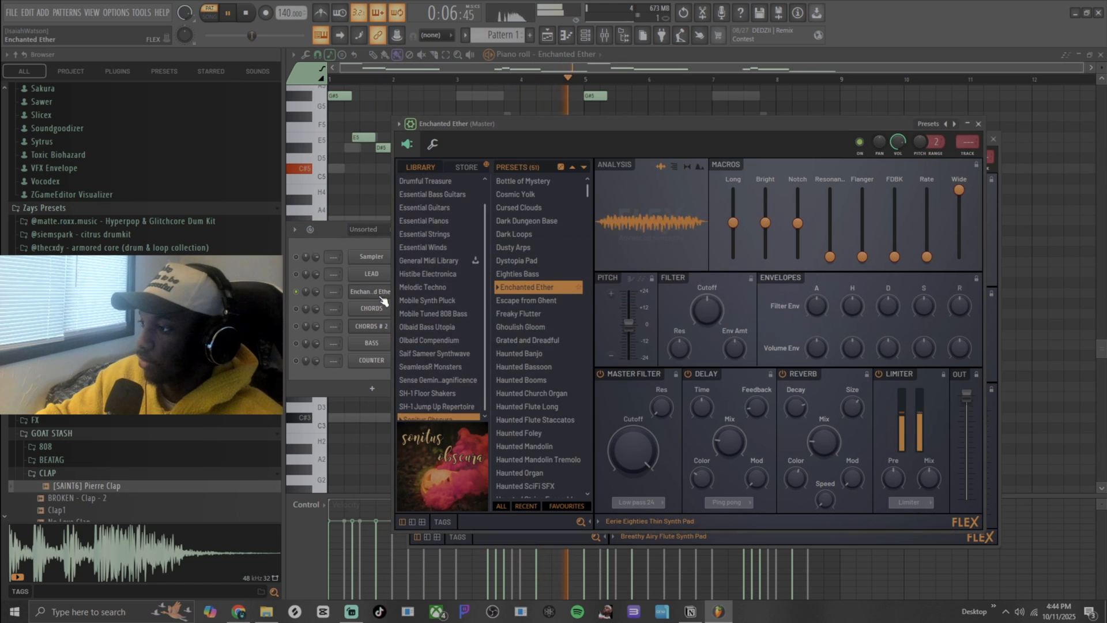
{"action": "key", "text": "space"}
Step: Filter the Sonitus Obscura presets by the Lead type and audition Cosmic Yolk on the cloned lead channel
{"action": "left_click", "coordinate": [535, 302]}
{"action": "left_click", "coordinate": [447, 523]}
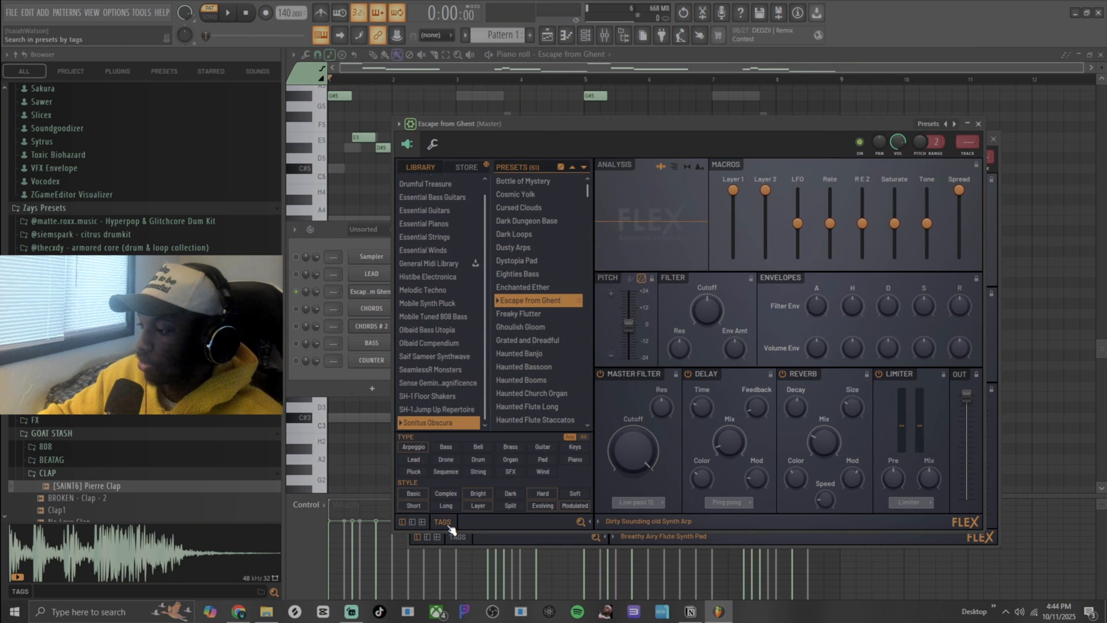
{"action": "left_click", "coordinate": [421, 460]}
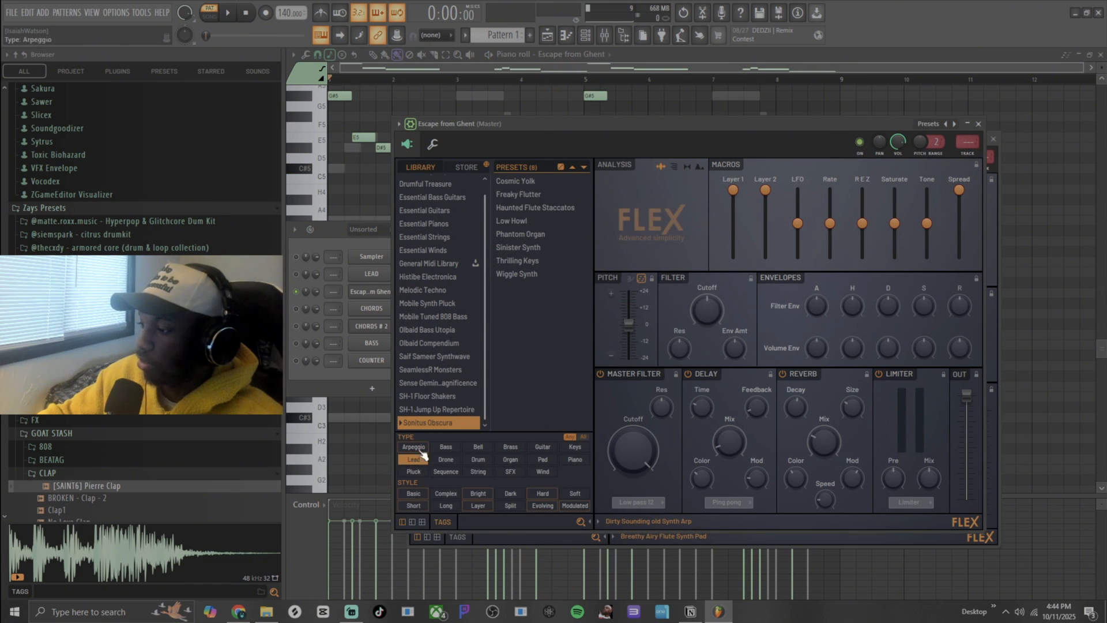
{"action": "left_click", "coordinate": [513, 181]}
{"action": "key", "text": "space"}
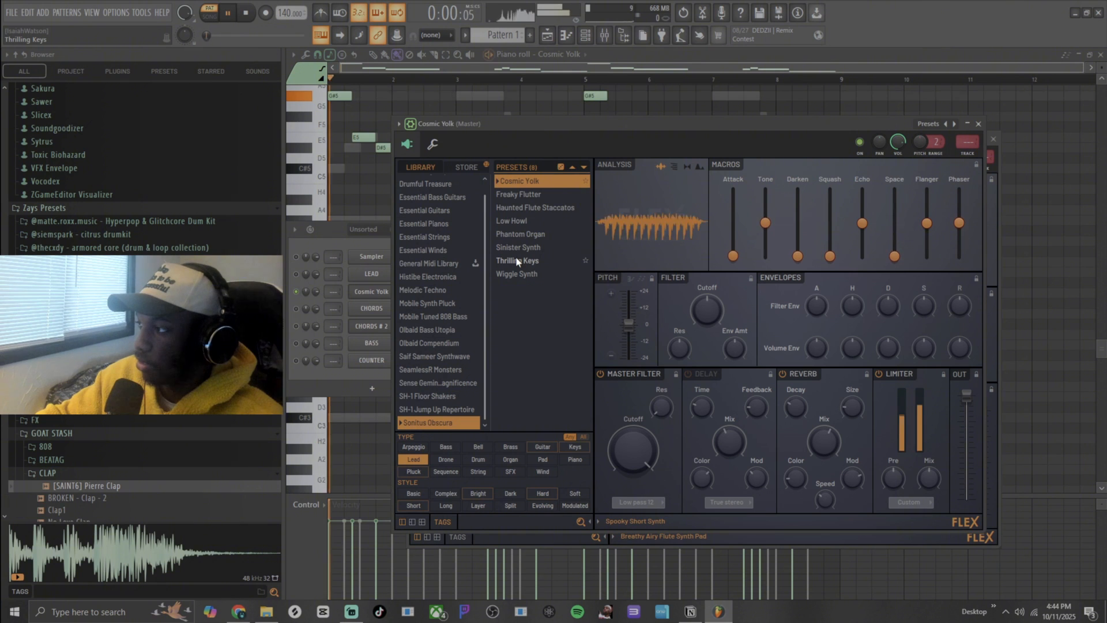
Step: Audition the Freaky Flutter and Haunted Flute Staccatos presets on the cloned lead channel, and return to Freaky Flutter
{"action": "left_click", "coordinate": [521, 194]}
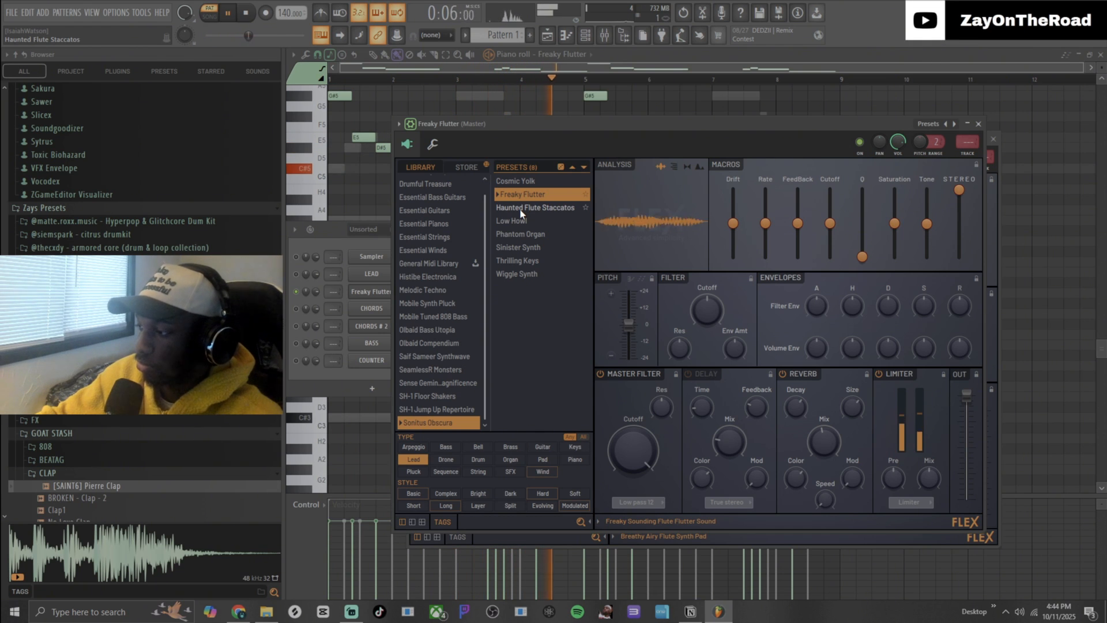
{"action": "key", "text": "space"}
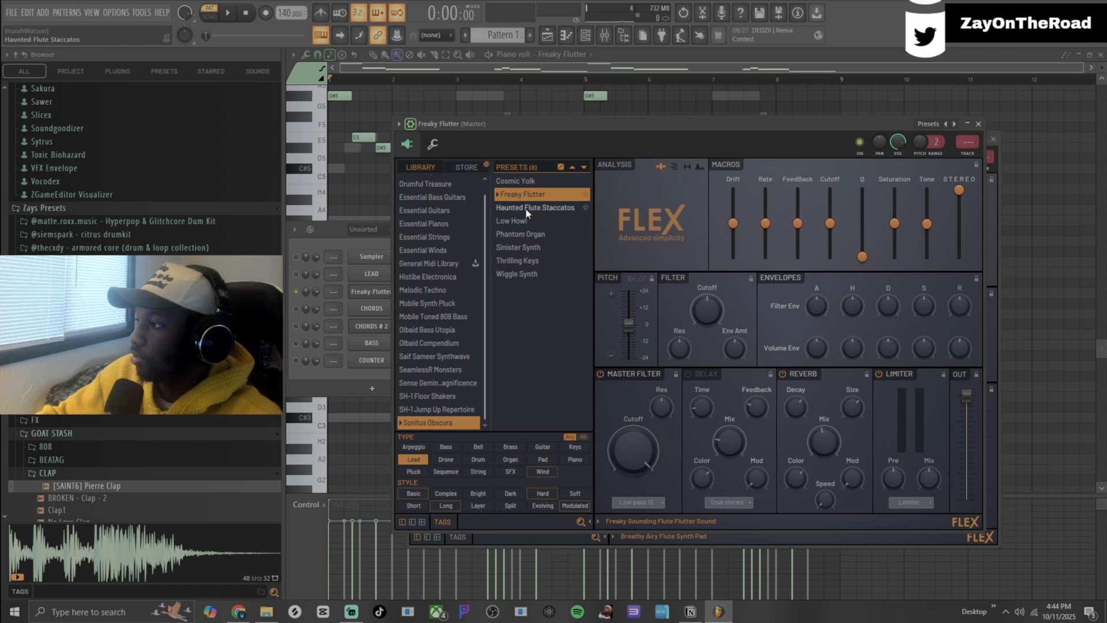
{"action": "key", "text": "space"}
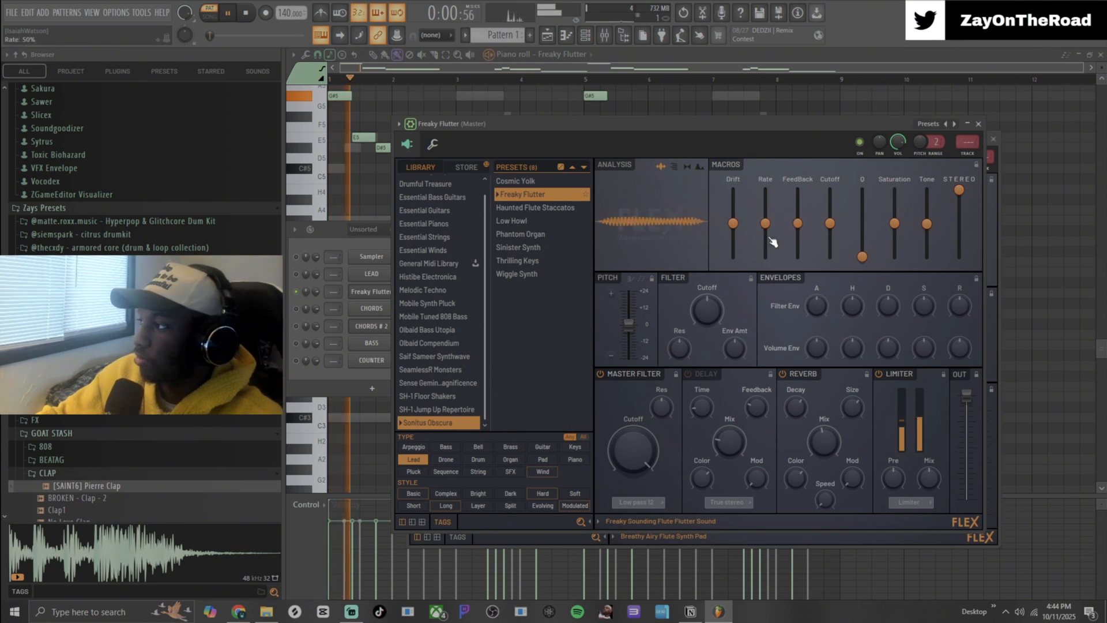
{"action": "left_click", "coordinate": [524, 206]}
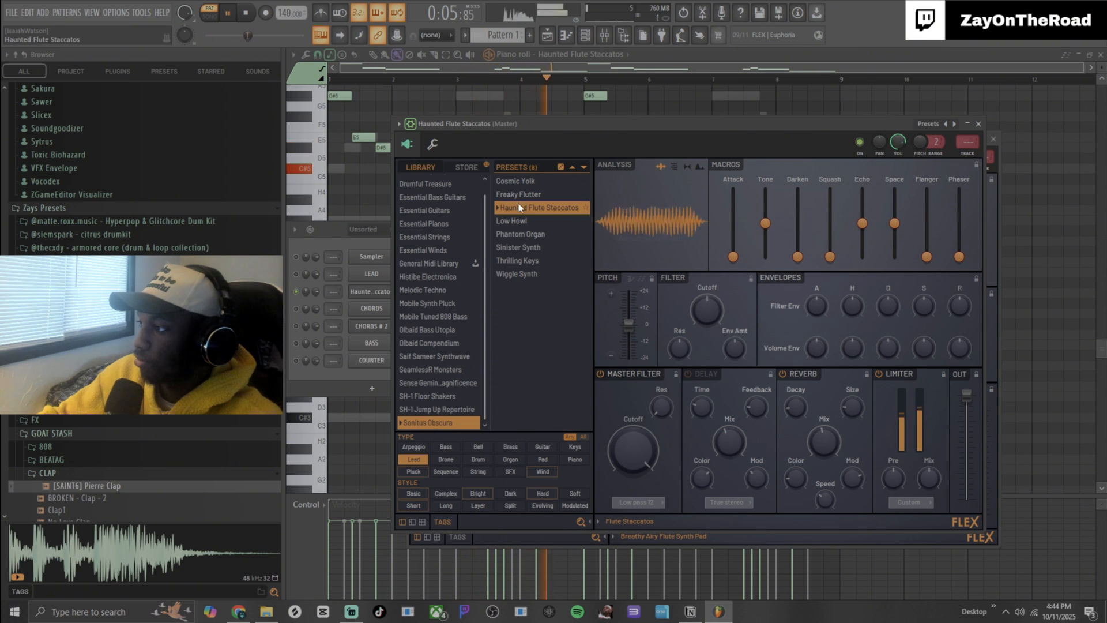
{"action": "left_click", "coordinate": [520, 196]}
{"action": "key", "text": "space"}
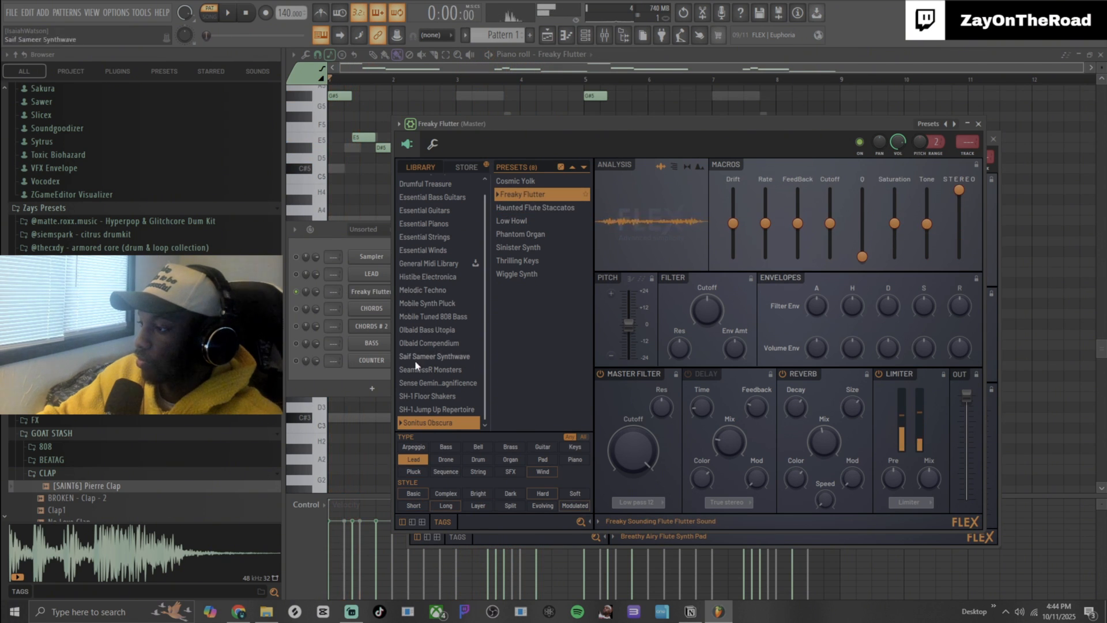
Step: Play the Freaky Flutter channel together with LEAD, and isolate Freaky Flutter again after stopping playback
{"action": "left_click", "coordinate": [296, 275]}
{"action": "key", "text": "space"}
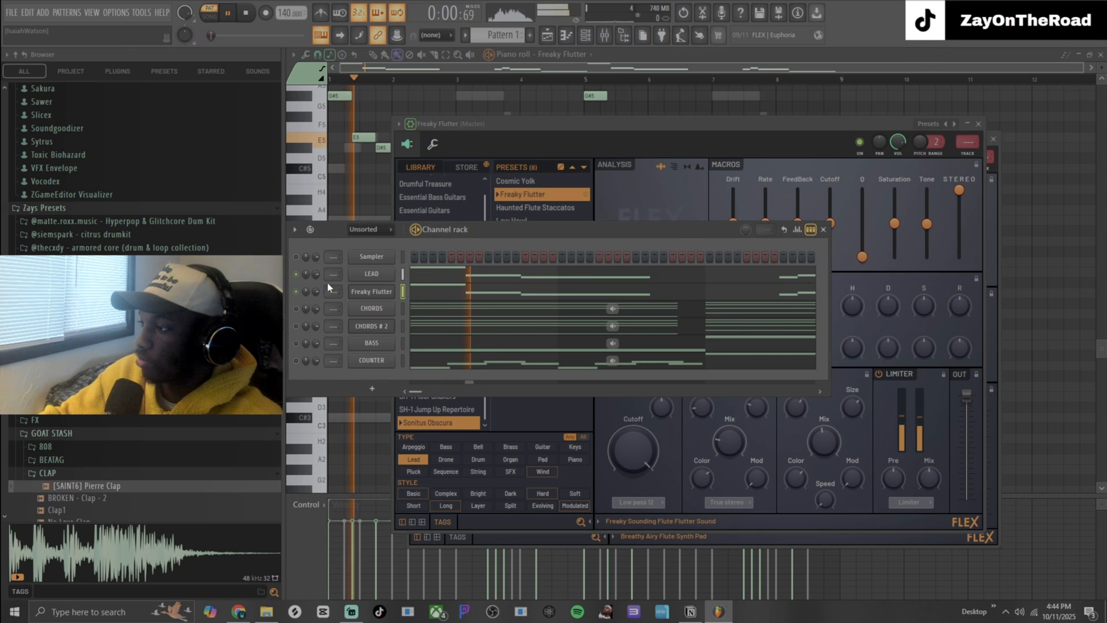
{"action": "key", "text": "space"}
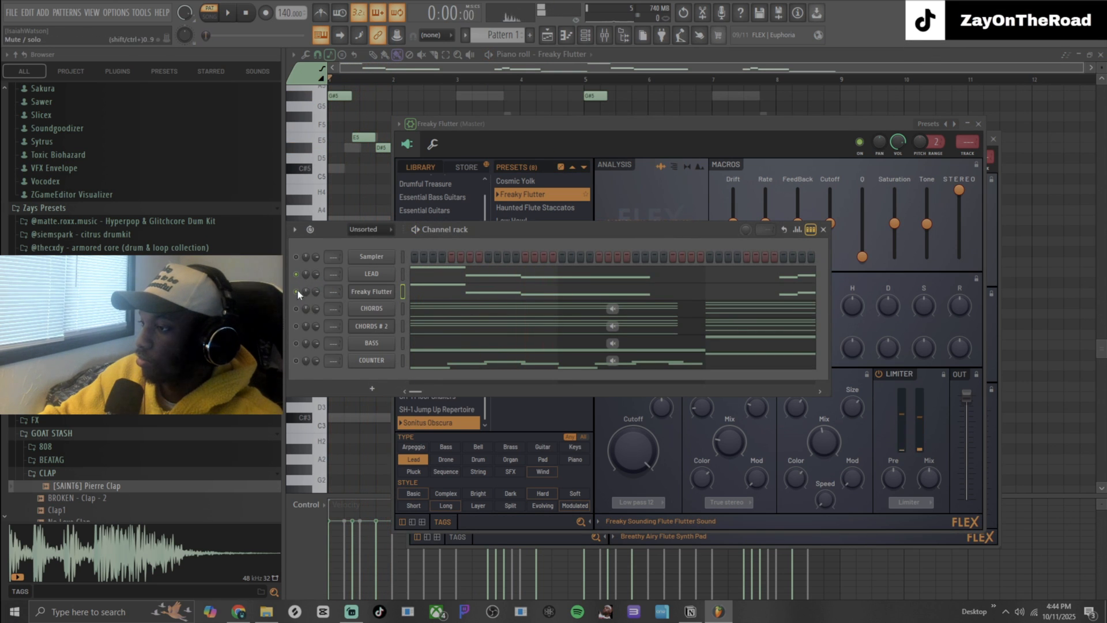
{"action": "left_click", "coordinate": [297, 292]}
{"action": "left_click", "coordinate": [568, 148]}
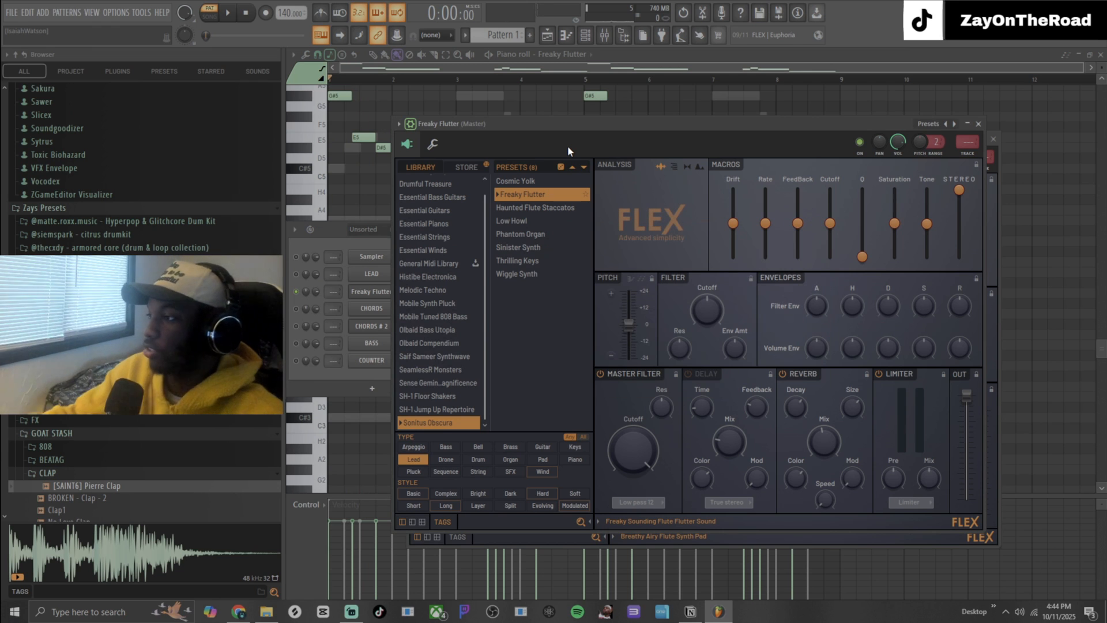
Step: Load the Low Howl preset on the cloned lead channel and raise its reverb mix during playback
{"action": "left_click", "coordinate": [510, 220]}
{"action": "key", "text": "space"}
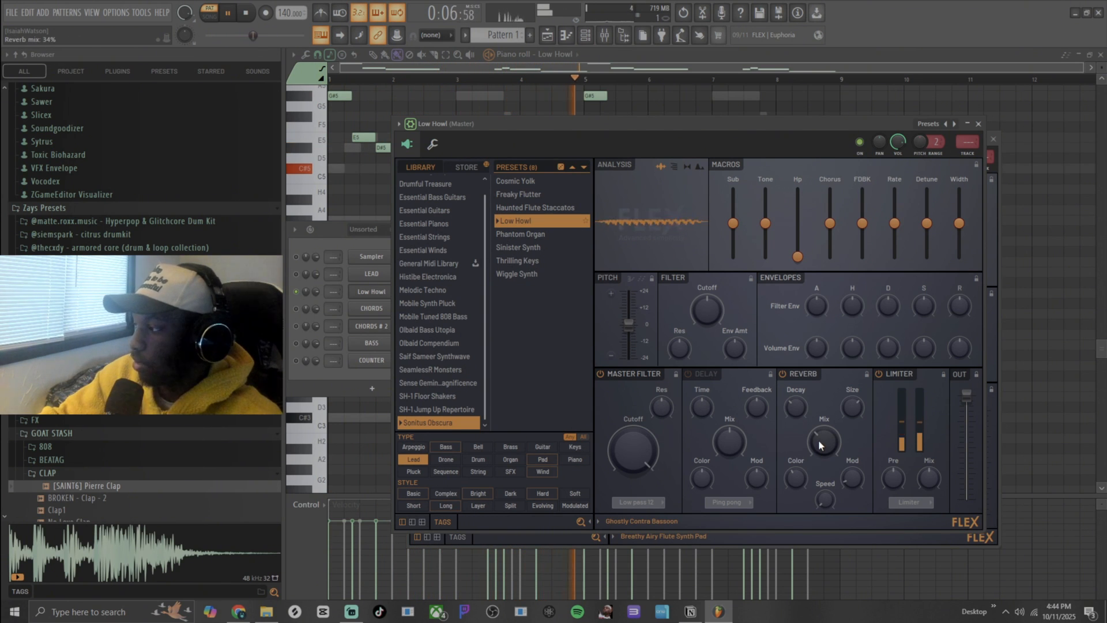
{"action": "mouse_move", "coordinate": [821, 446]}
{"action": "left_mouse_down"}
{"action": "mouse_move", "coordinate": [821, 400]}
{"action": "mouse_move", "coordinate": [823, 442]}
{"action": "left_mouse_up"}
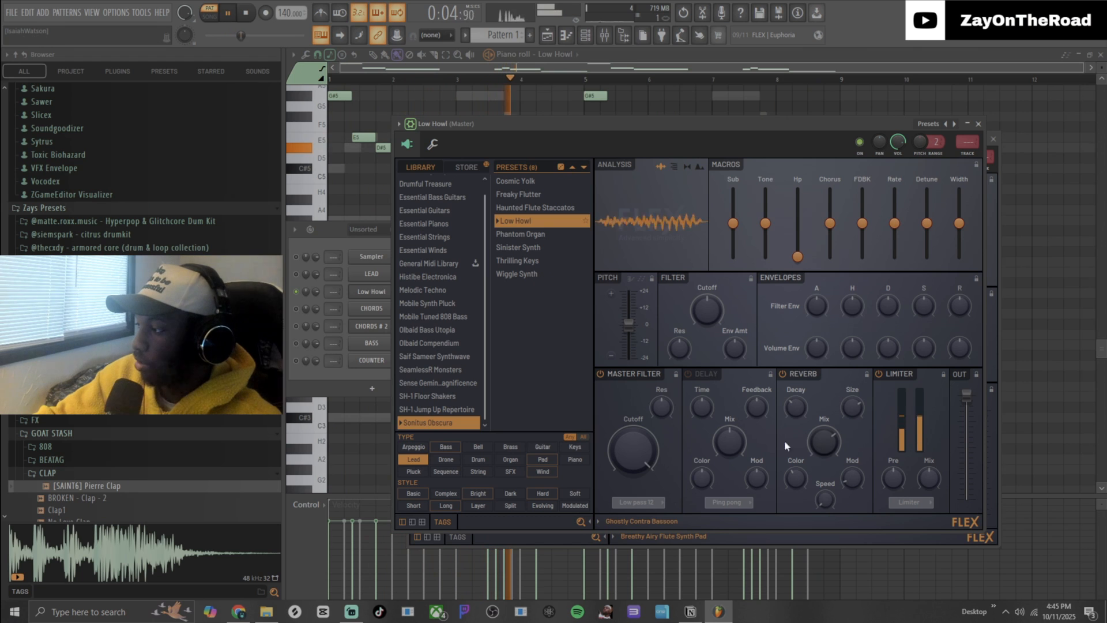
Step: Turn on the delay of the Low Howl instrument and set the delay type to True stereo
{"action": "left_click", "coordinate": [702, 375]}
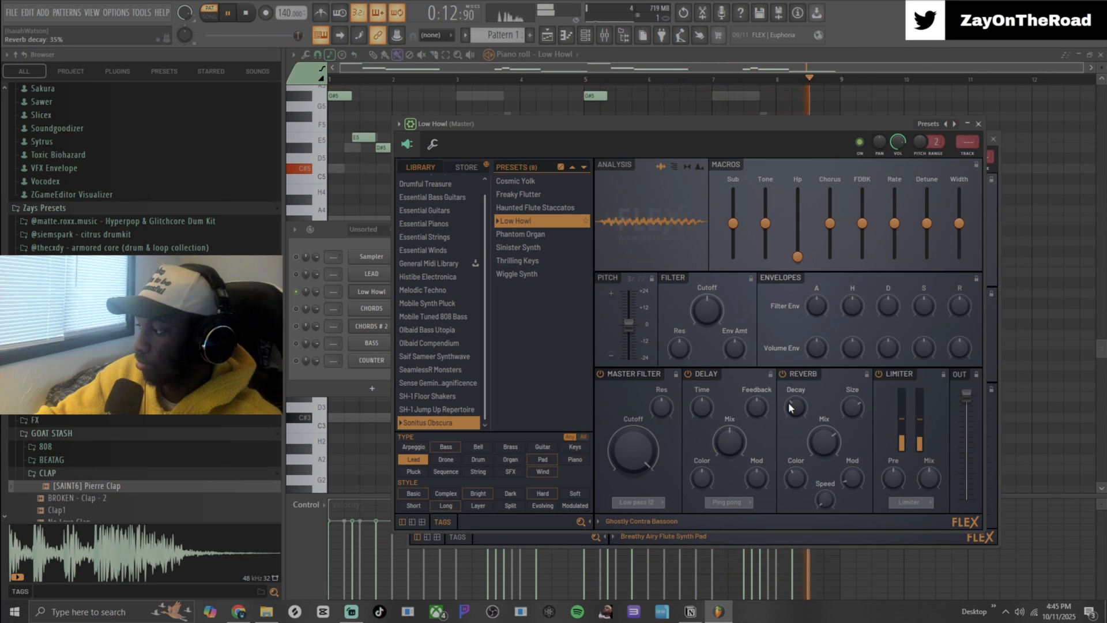
{"action": "left_click", "coordinate": [731, 502]}
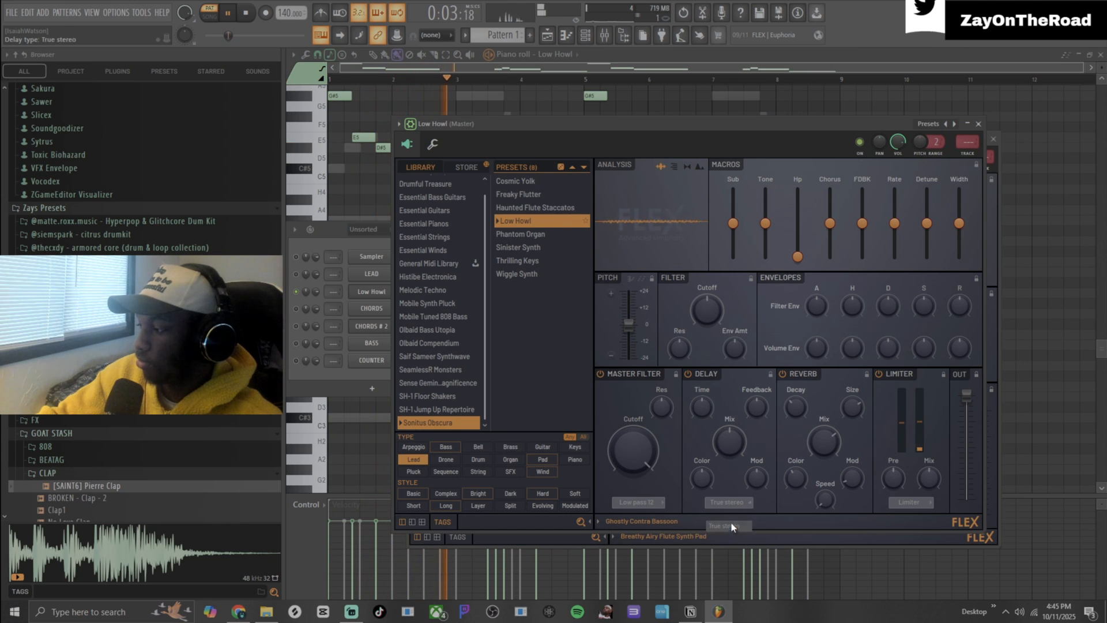
{"action": "left_click", "coordinate": [728, 525]}
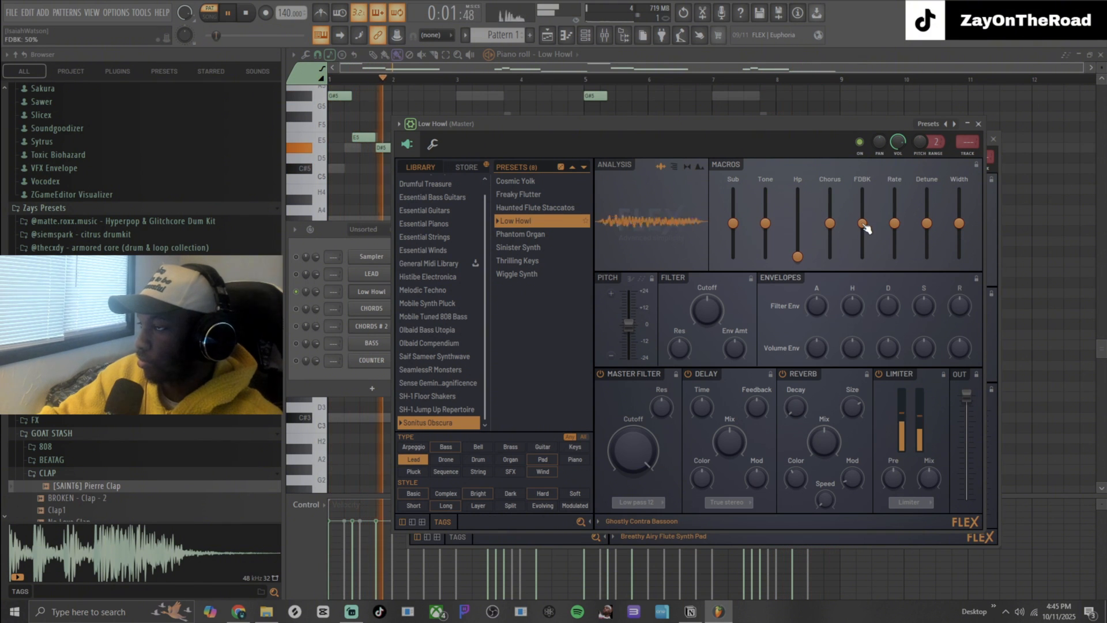
Step: Lower the Detune and Sub macros of the Low Howl instrument to their minimum while auditioning the sound
{"action": "left_click_drag", "start_coordinate": [927, 223], "coordinate": [926, 262]}
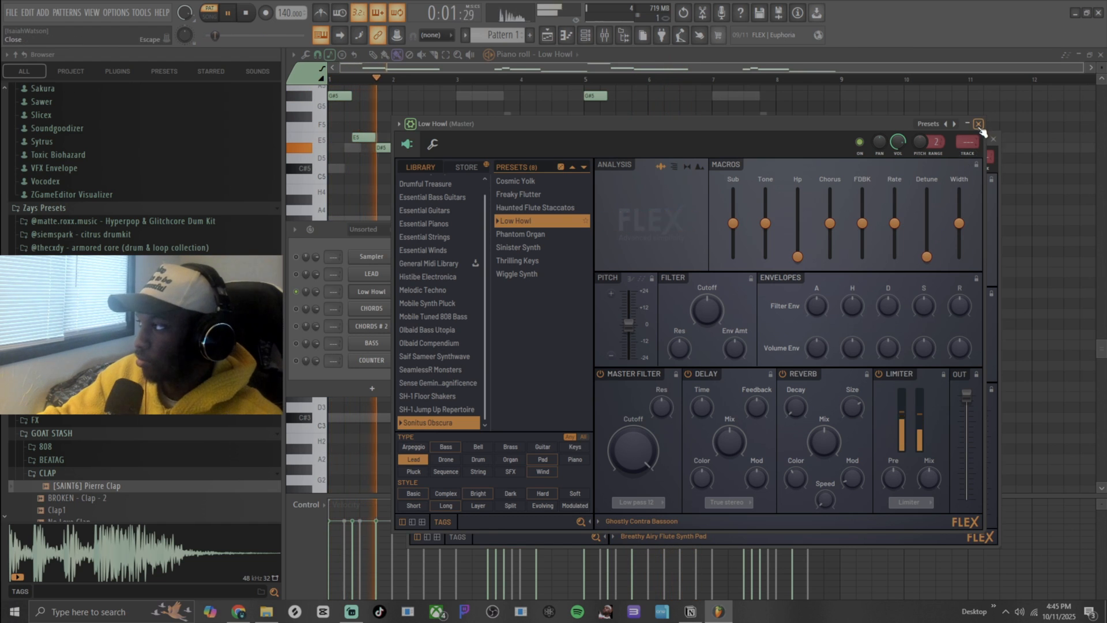
{"action": "key", "text": "Escape"}
{"action": "key", "text": "Escape"}
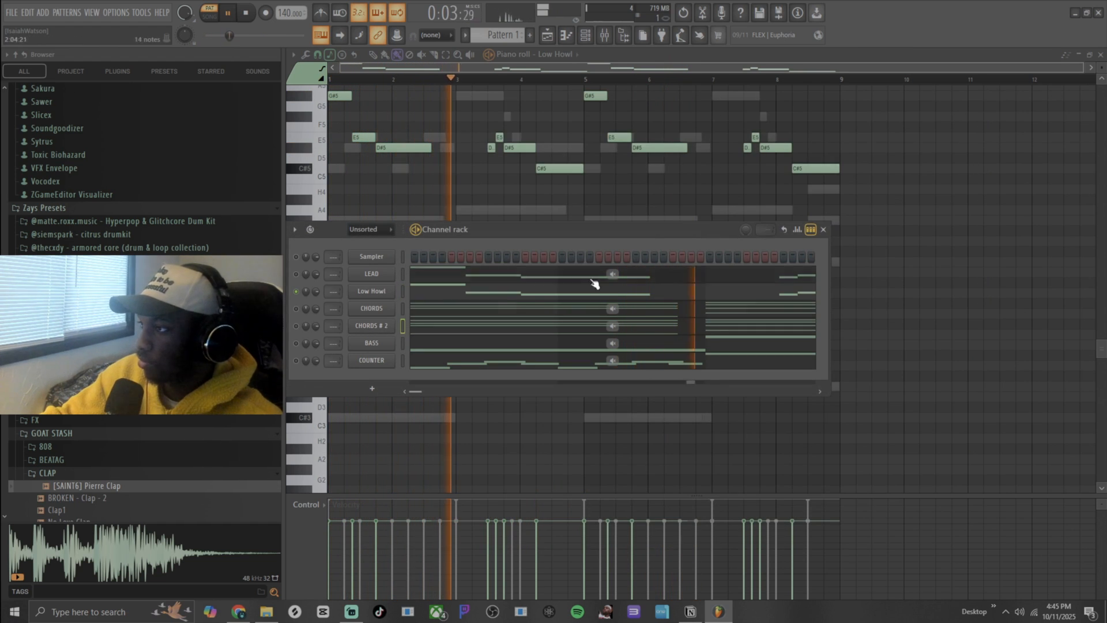
{"action": "key", "text": "space"}
{"action": "left_click", "coordinate": [375, 291]}
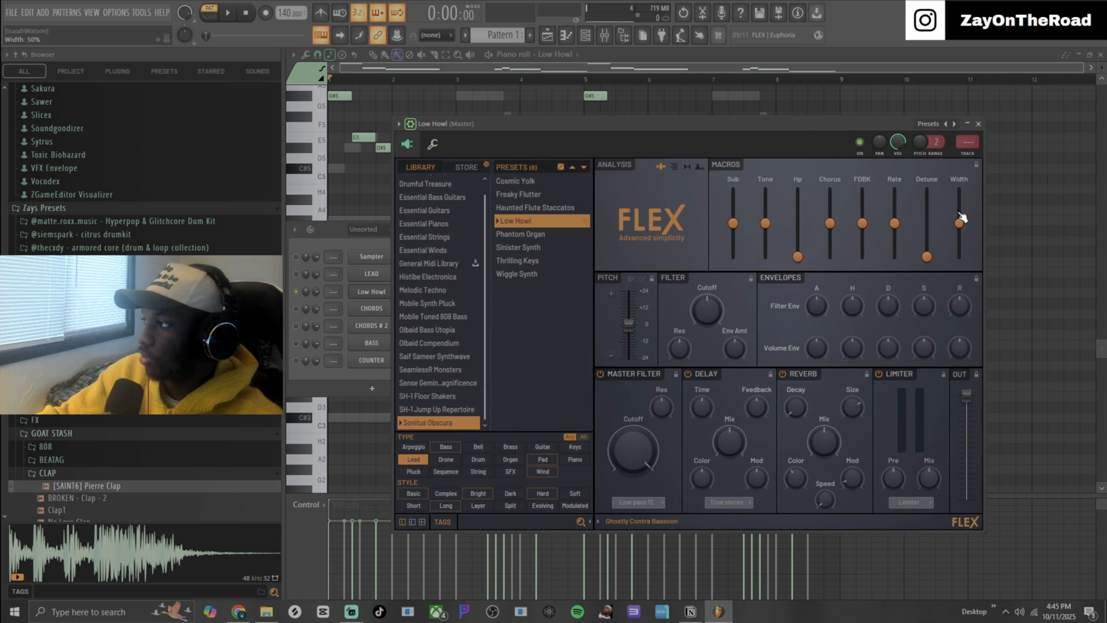
{"action": "key", "text": "space"}
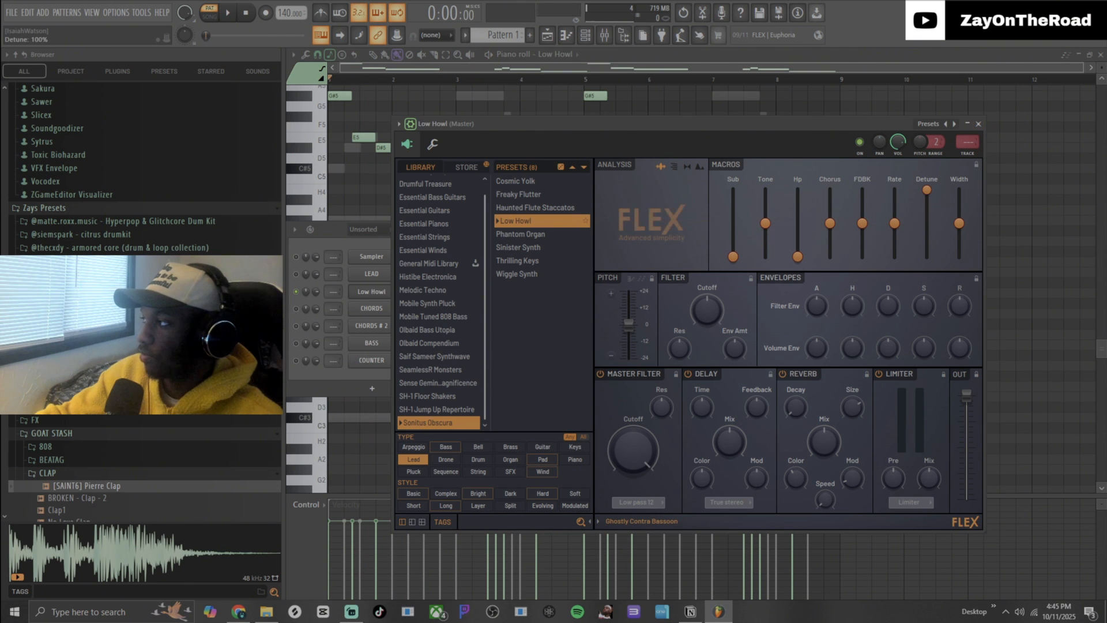
{"action": "key", "text": "space"}
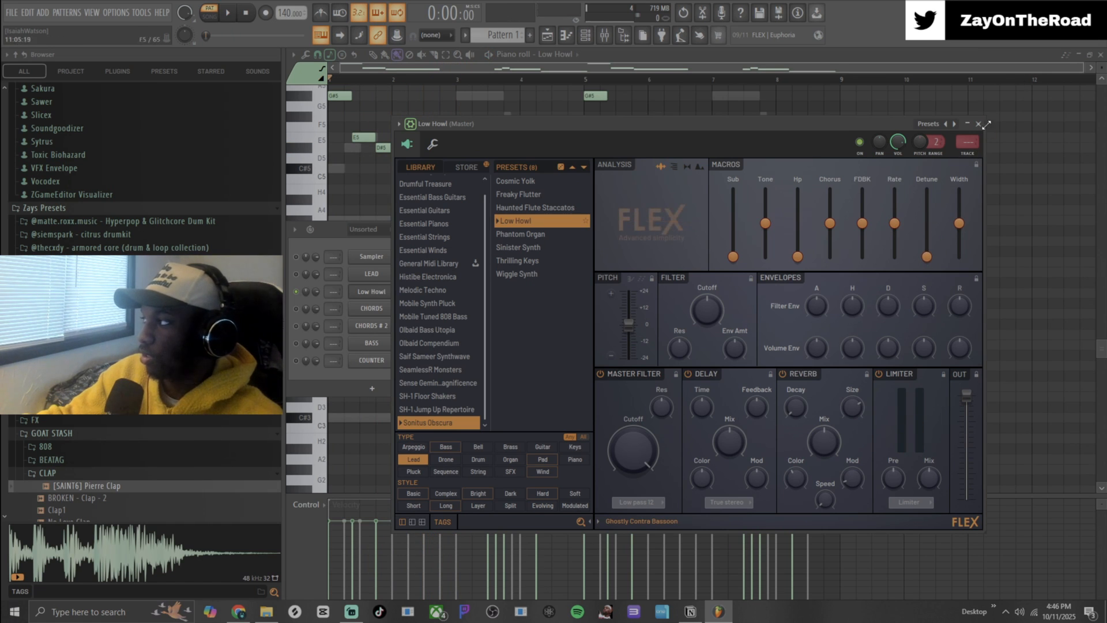
Step: Play the Low Howl channel together with LEAD, and mute LEAD again after stopping playback
{"action": "left_click", "coordinate": [978, 123]}
{"action": "left_click", "coordinate": [297, 274]}
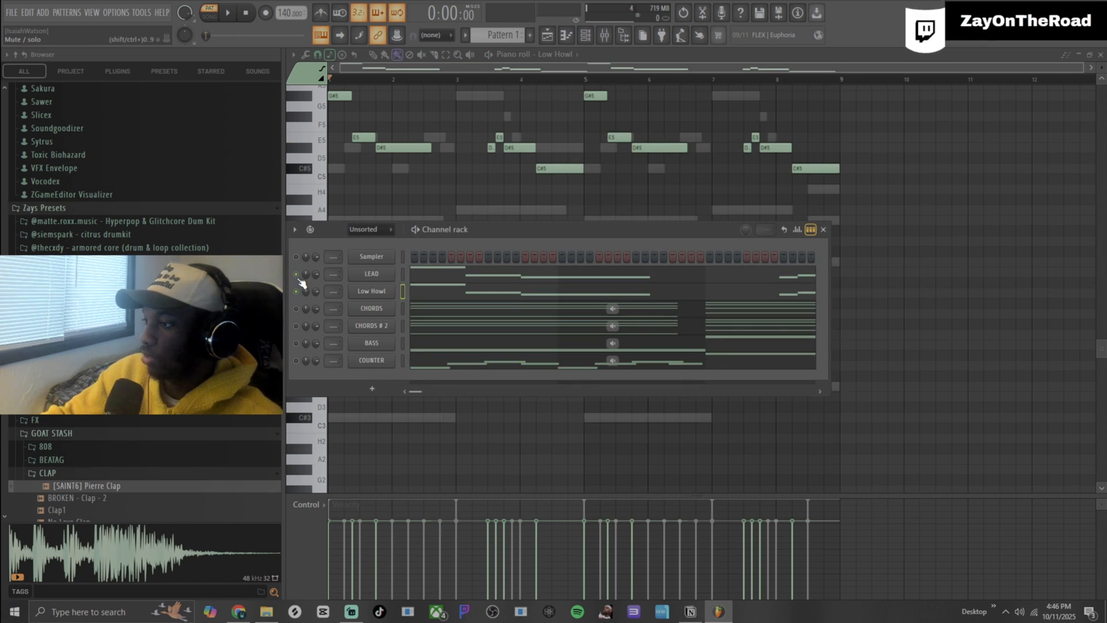
{"action": "key", "text": "space"}
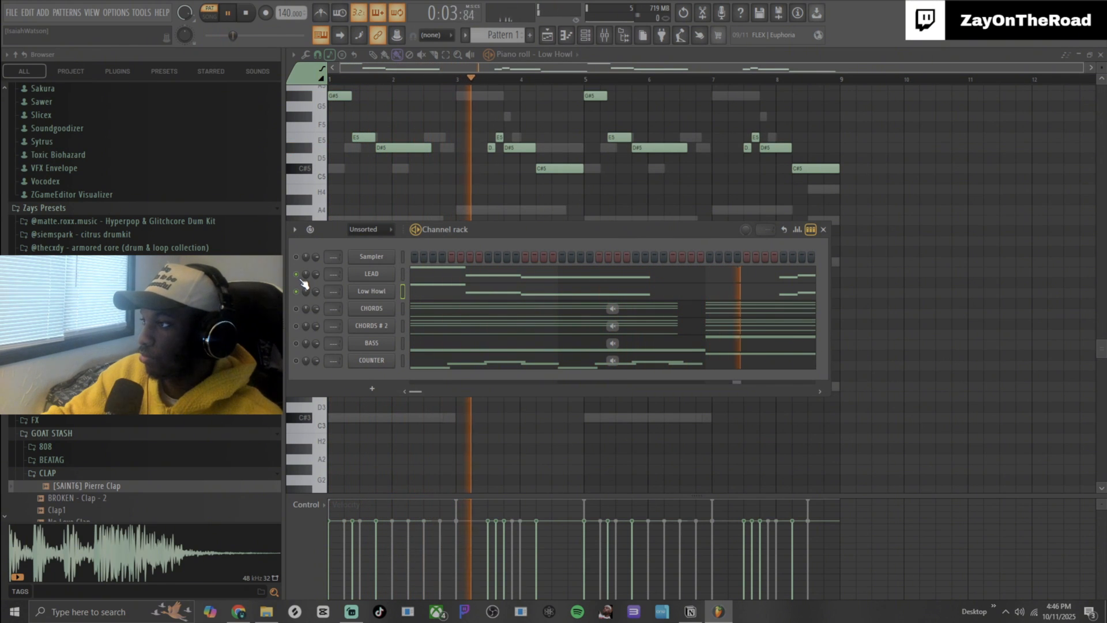
{"action": "key", "text": "space"}
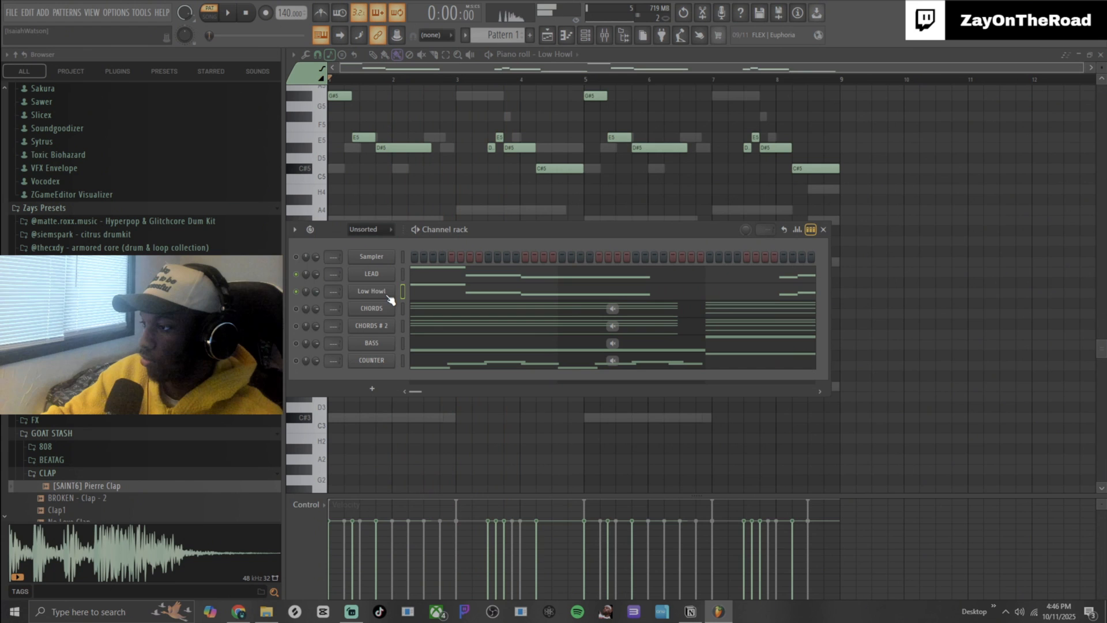
{"action": "left_click", "coordinate": [296, 275]}
Step: Load the Phantom Organ preset on the Low Howl channel and audition it in the pattern
{"action": "left_click", "coordinate": [372, 291]}
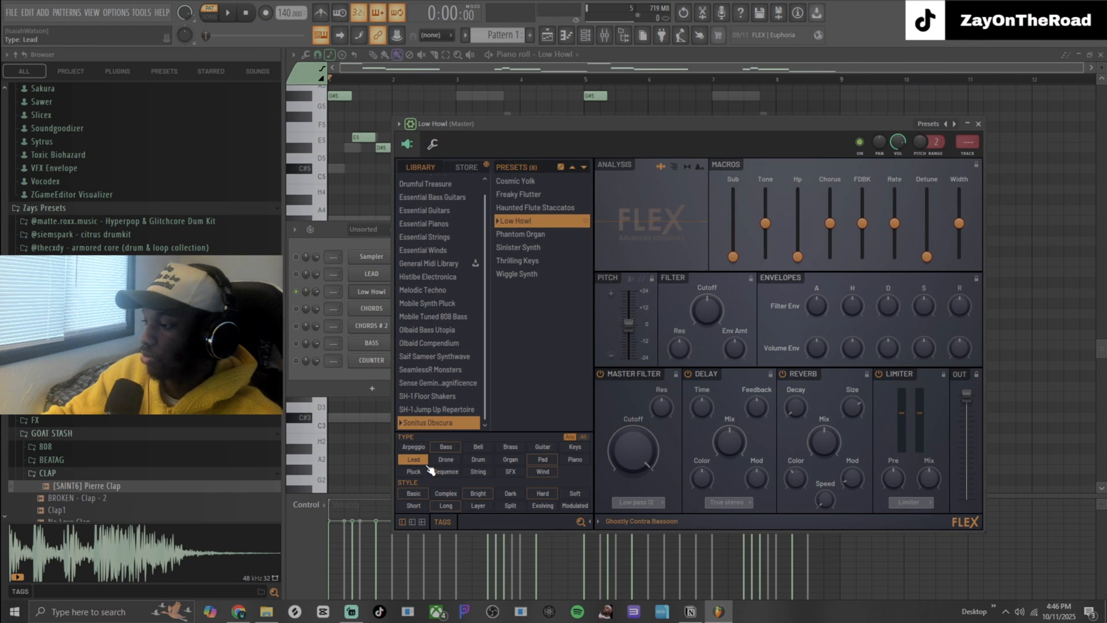
{"action": "left_click", "coordinate": [427, 464]}
{"action": "left_click", "coordinate": [427, 465]}
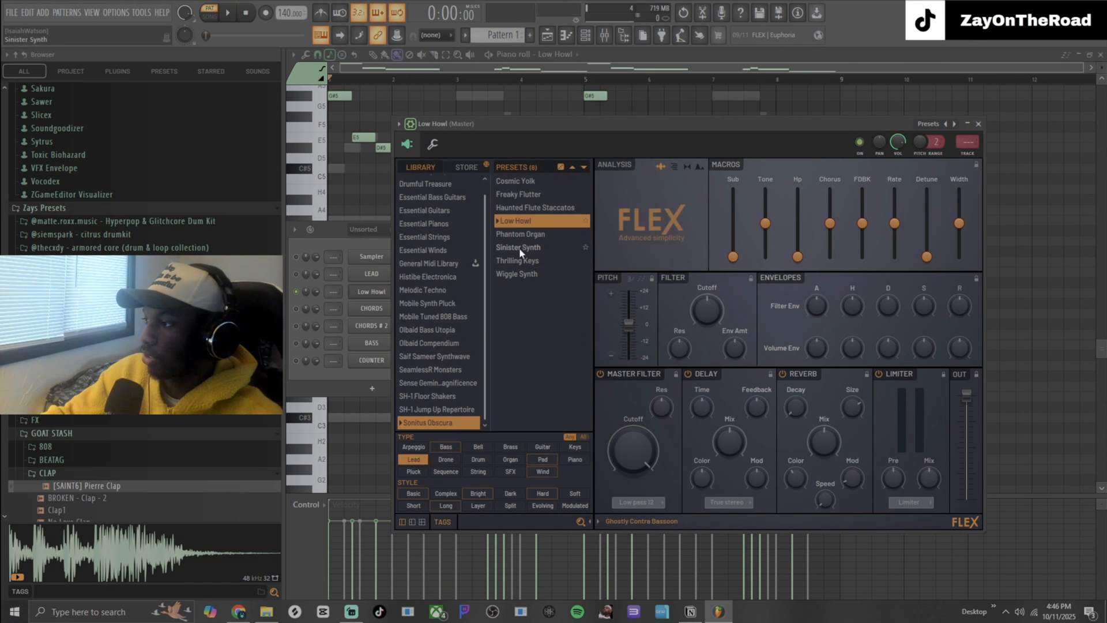
{"action": "key", "text": "Down"}
{"action": "key", "text": "space"}
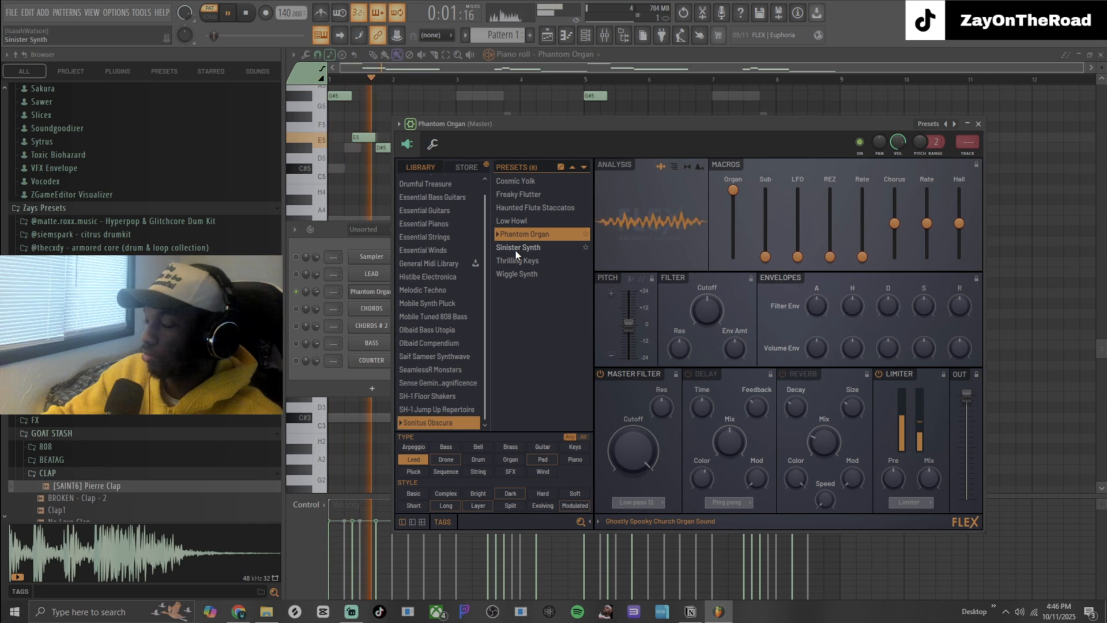
{"action": "left_click", "coordinate": [978, 123]}
{"action": "key", "text": "space"}
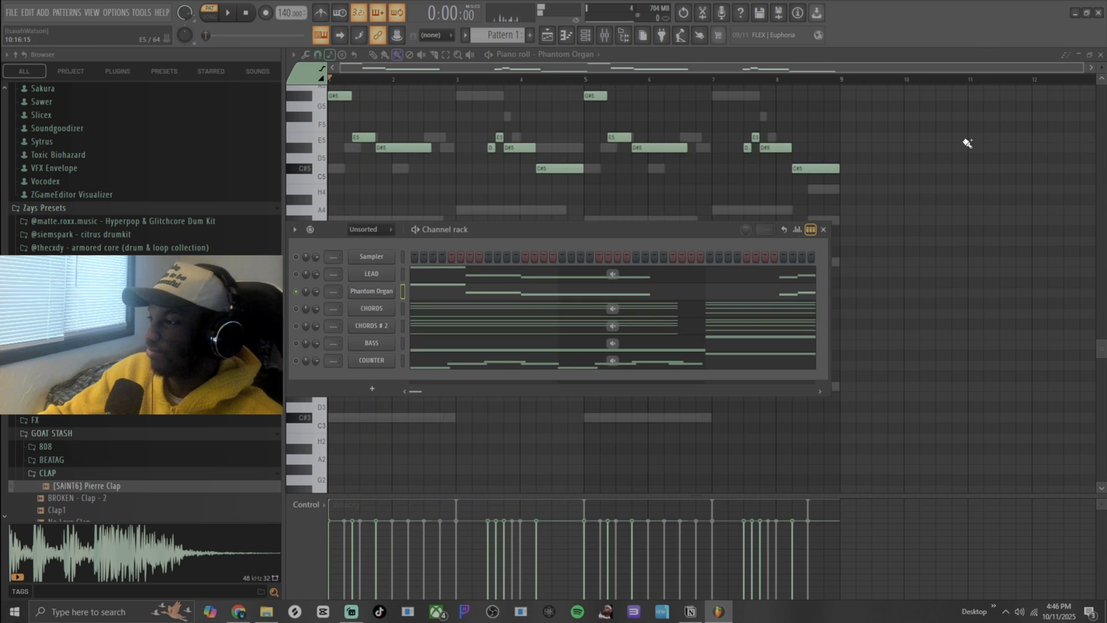
Step: Unmute LEAD and play it together with the Phantom Organ channel, checking the layered instrument's settings
{"action": "left_click", "coordinate": [368, 326]}
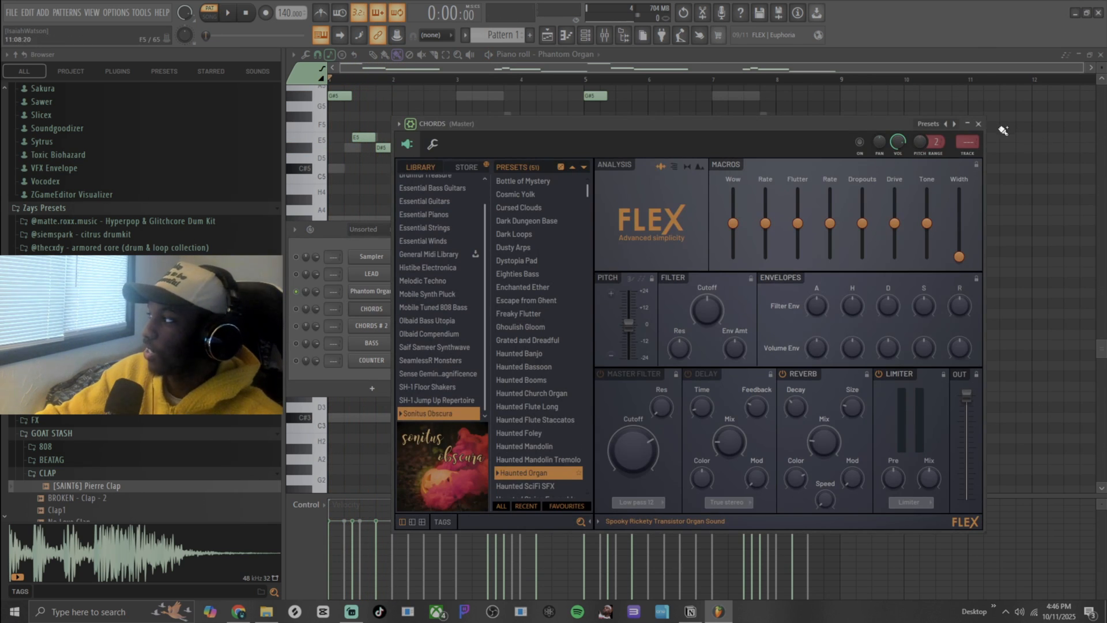
{"action": "left_click", "coordinate": [978, 124]}
{"action": "key", "text": "space"}
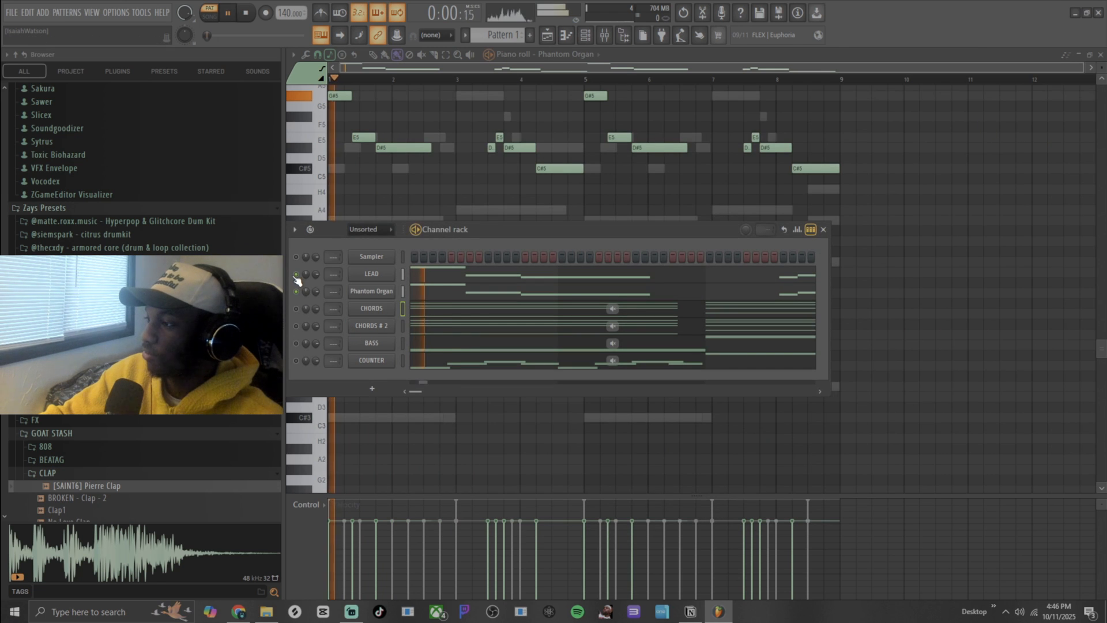
{"action": "left_click", "coordinate": [391, 291]}
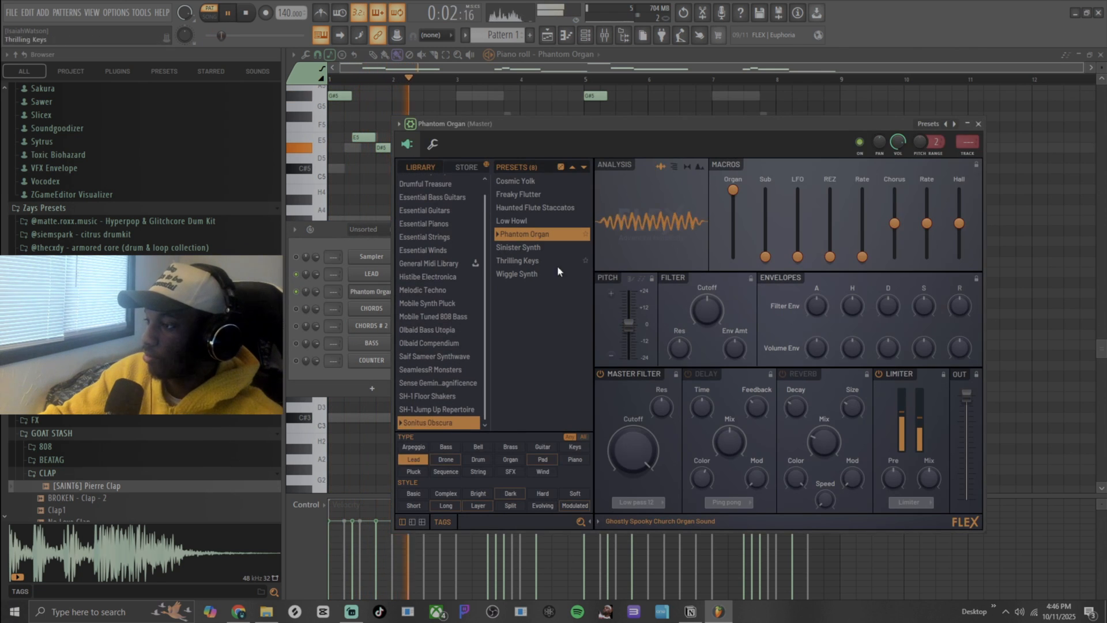
{"action": "left_click", "coordinate": [977, 124]}
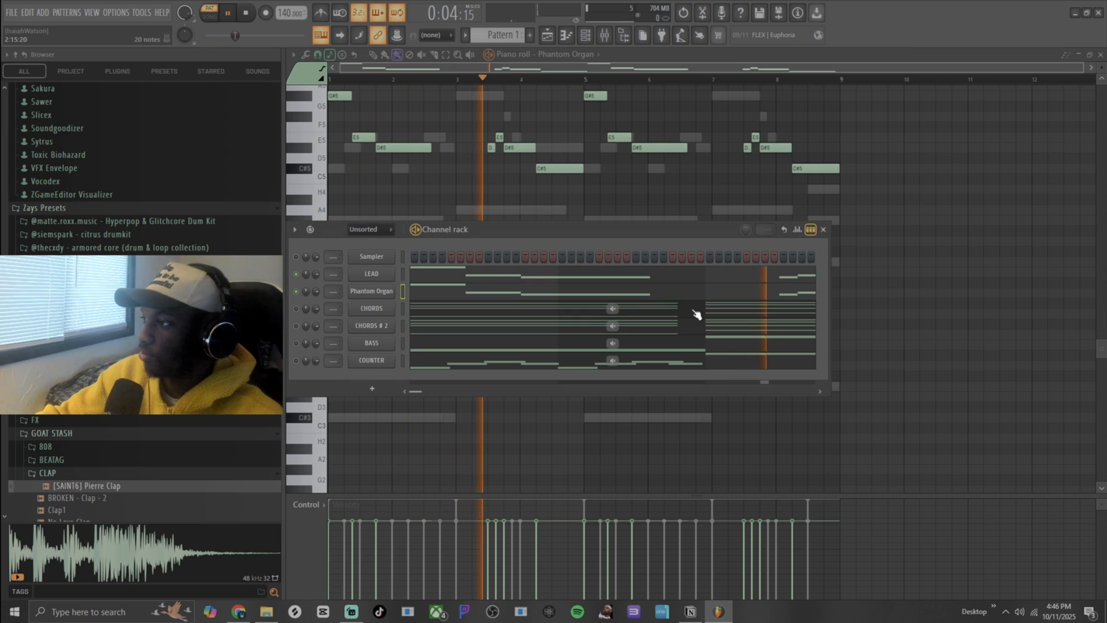
Step: Look at the Phantom Organ channel's notes in the piano roll, and replay the pattern with LEAD layered in
{"action": "right_click", "coordinate": [349, 293]}
{"action": "left_click", "coordinate": [350, 293]}
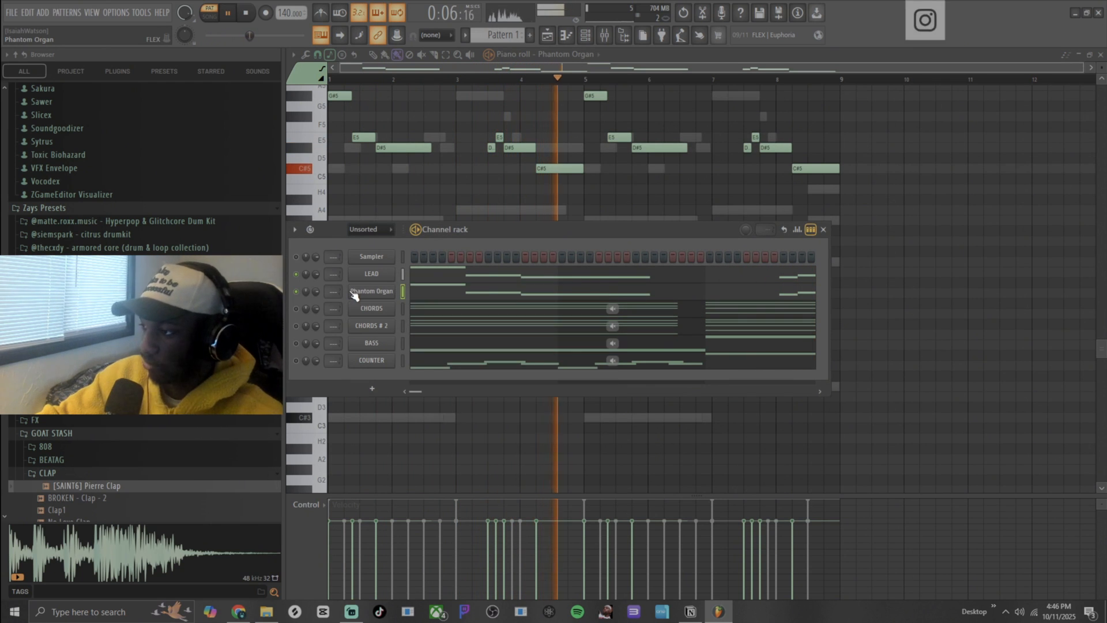
{"action": "right_click", "coordinate": [375, 293]}
{"action": "left_click", "coordinate": [374, 295]}
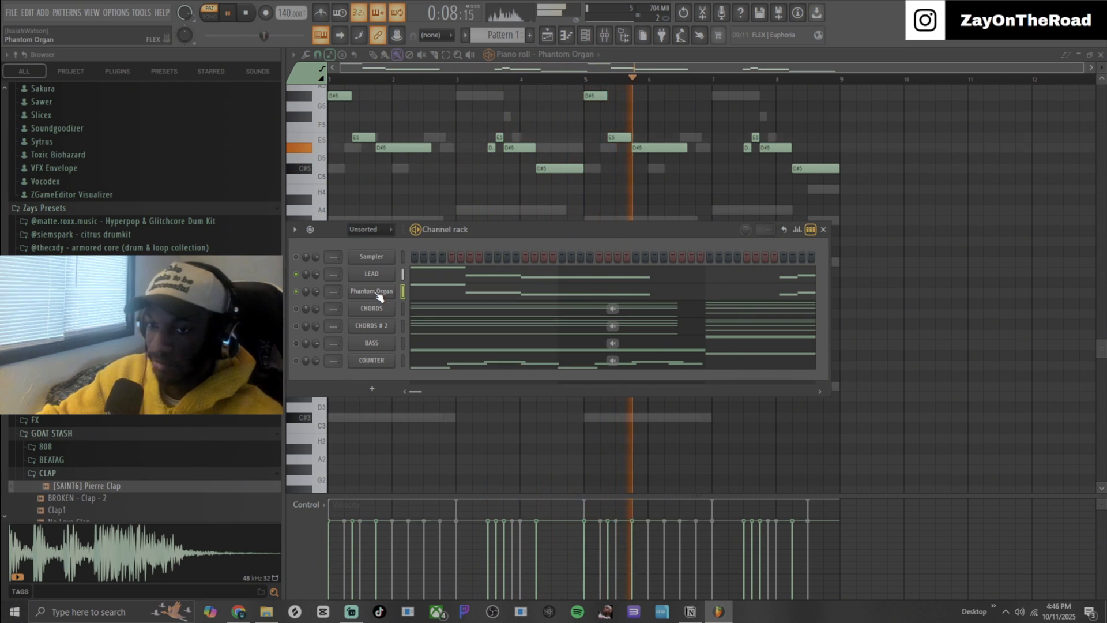
{"action": "right_click", "coordinate": [383, 294]}
{"action": "left_click", "coordinate": [414, 294]}
{"action": "right_click", "coordinate": [388, 299]}
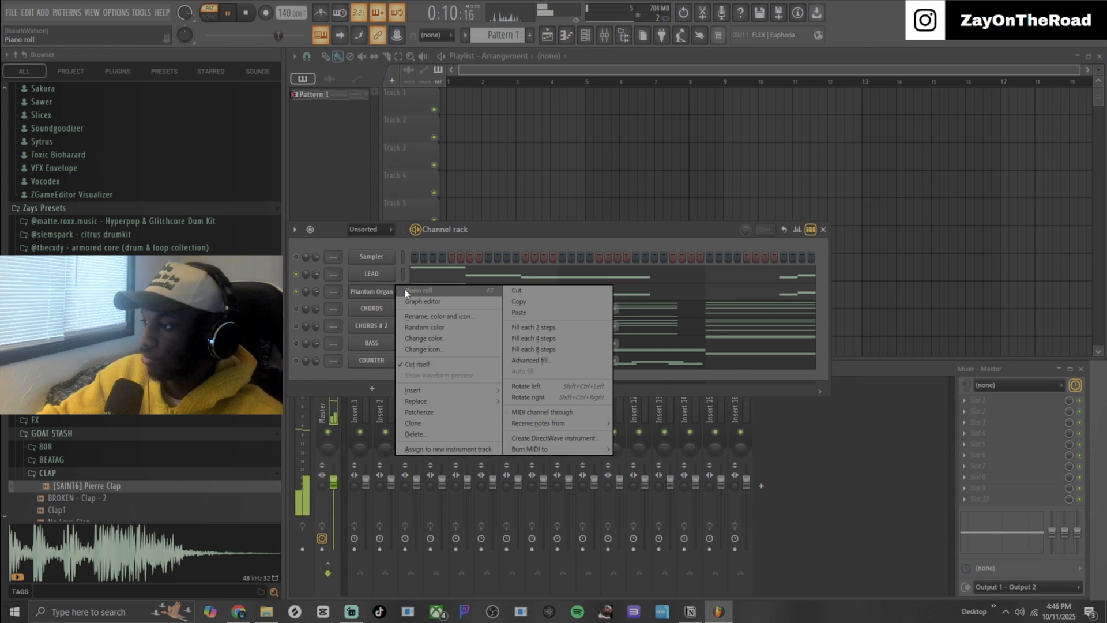
{"action": "left_click", "coordinate": [405, 289]}
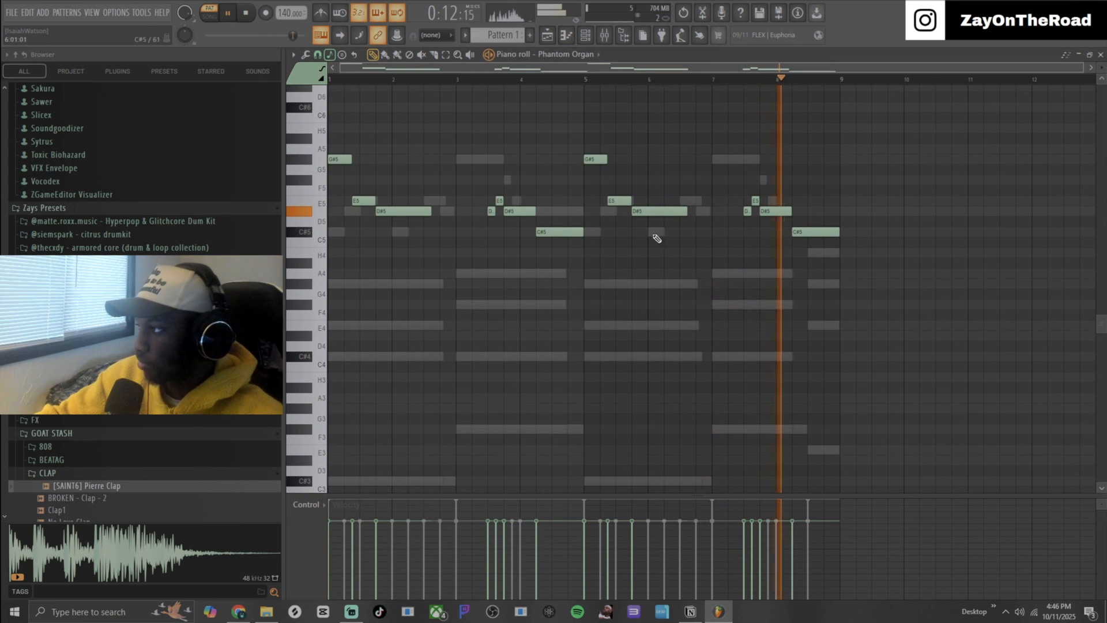
{"action": "left_click", "coordinate": [1100, 55]}
{"action": "key", "text": "space"}
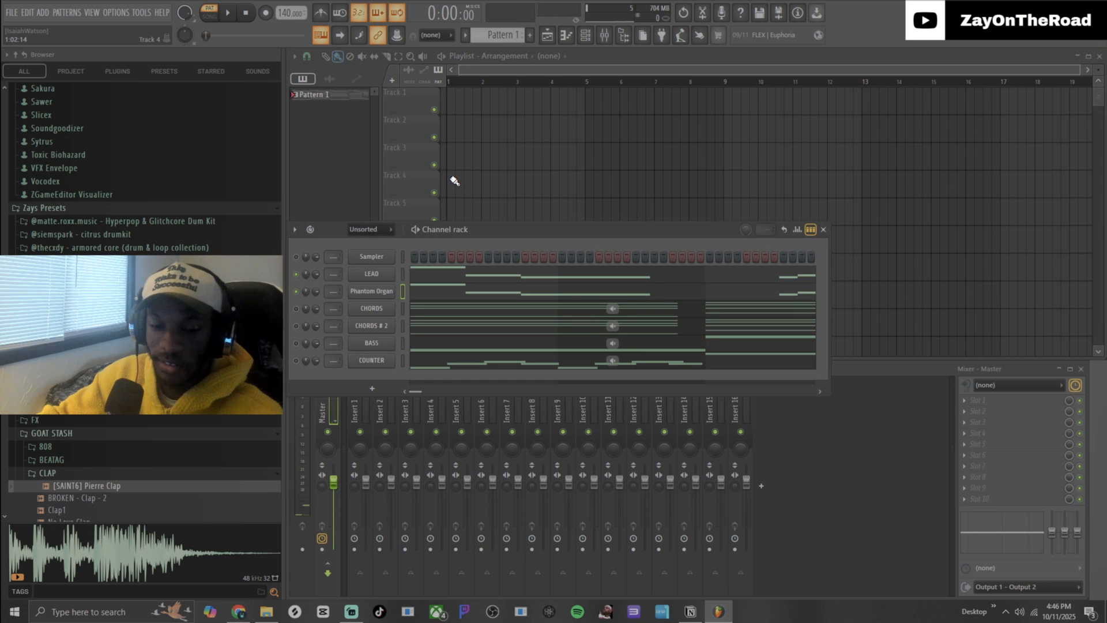
{"action": "key", "text": "space"}
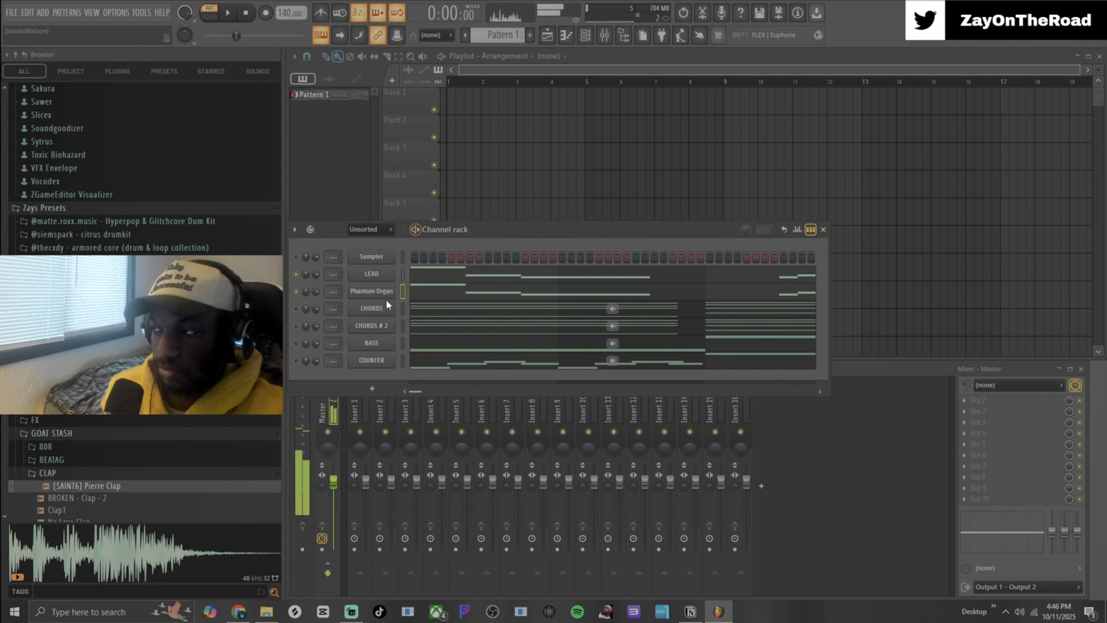
{"action": "key", "text": "space"}
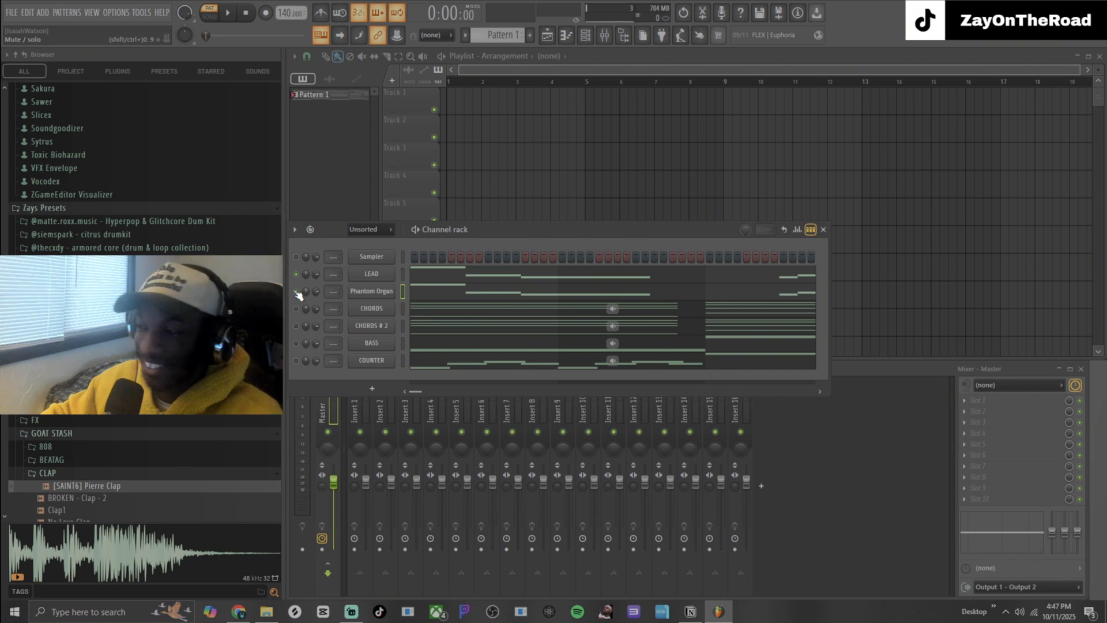
Step: Rename the Phantom Organ channel as LEAD #2 while the pattern plays, and stop playback
{"action": "key", "text": "space"}
{"action": "right_click", "coordinate": [393, 289]}
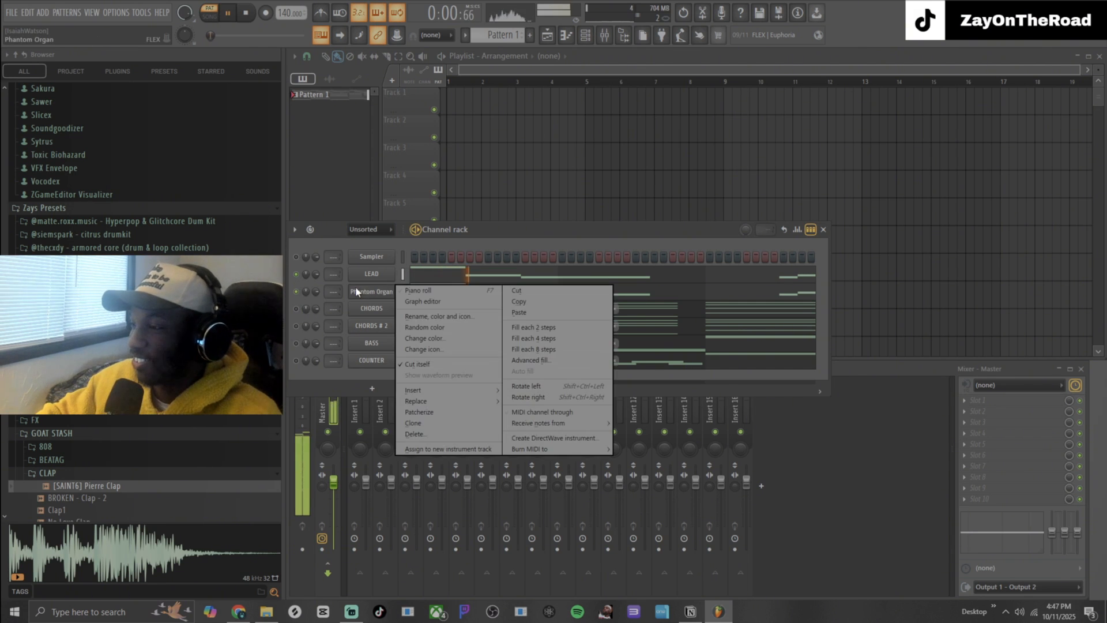
{"action": "left_click", "coordinate": [424, 317]}
{"action": "type", "text": "LEA"}
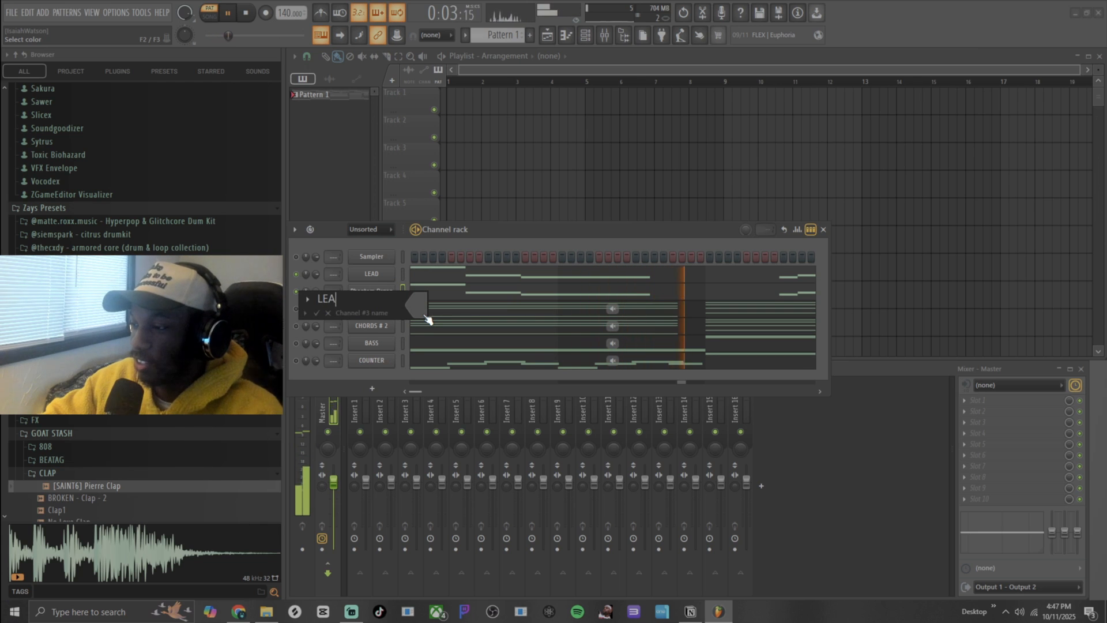
{"action": "type", "text": "FD"}
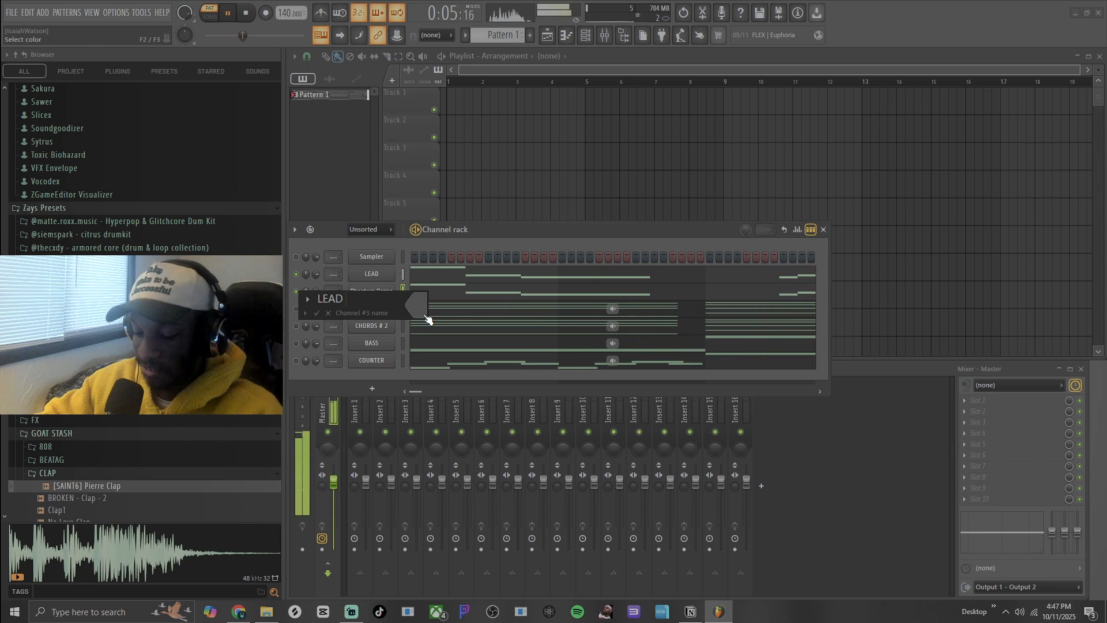
{"action": "key", "text": "Return"}
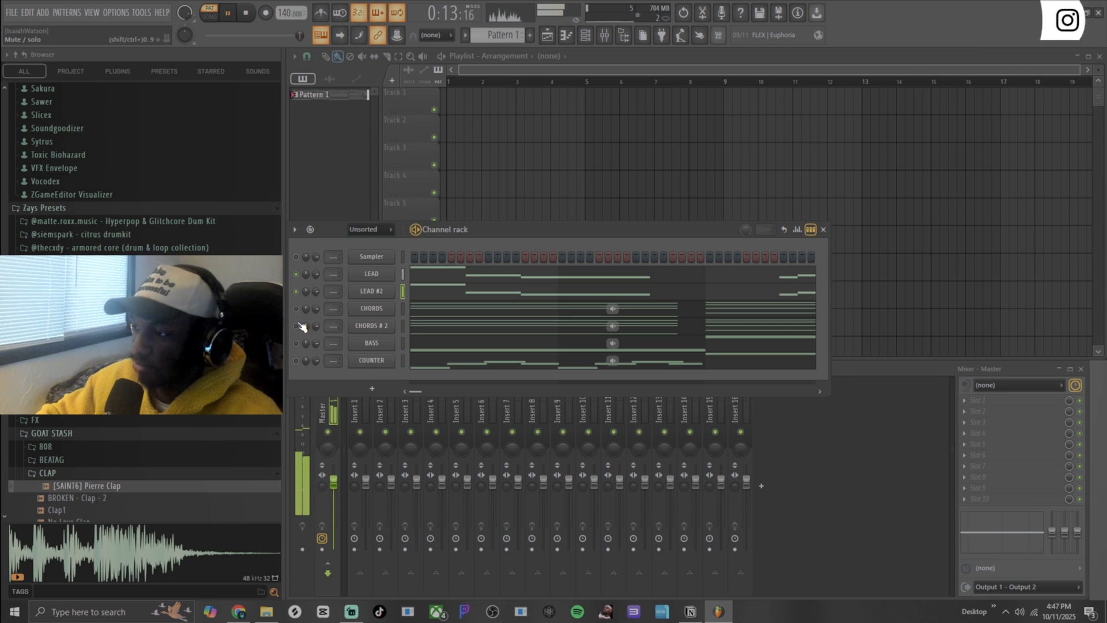
{"action": "key", "text": "space"}
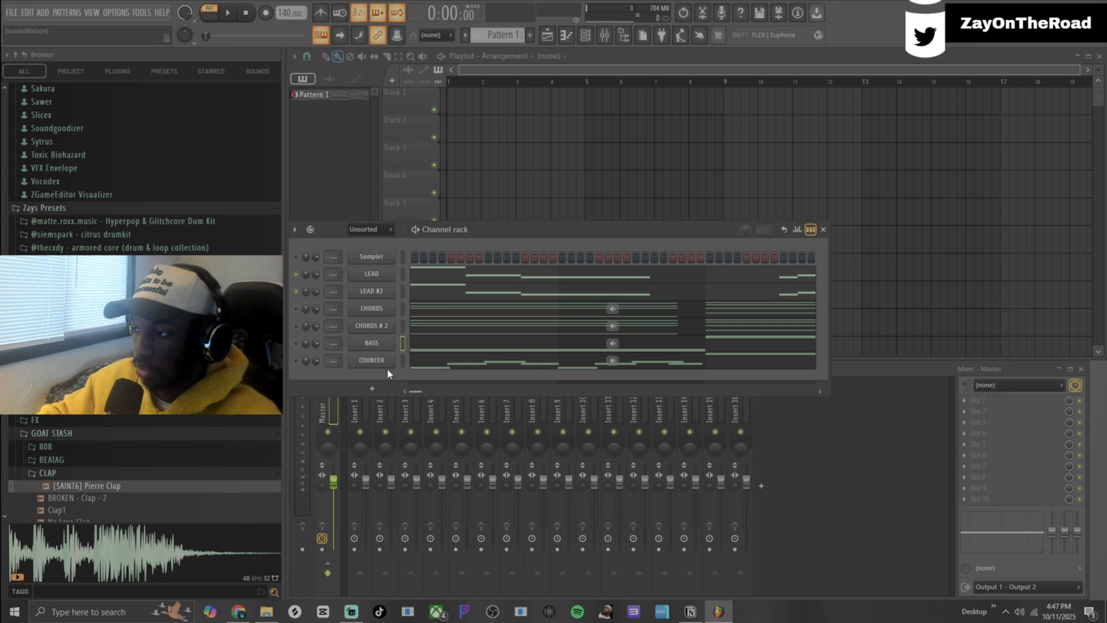
Step: Clone the COUNTER channel and load the Titan's Wrath preset on the clone, testing it with a few notes
{"action": "left_click", "coordinate": [401, 361]}
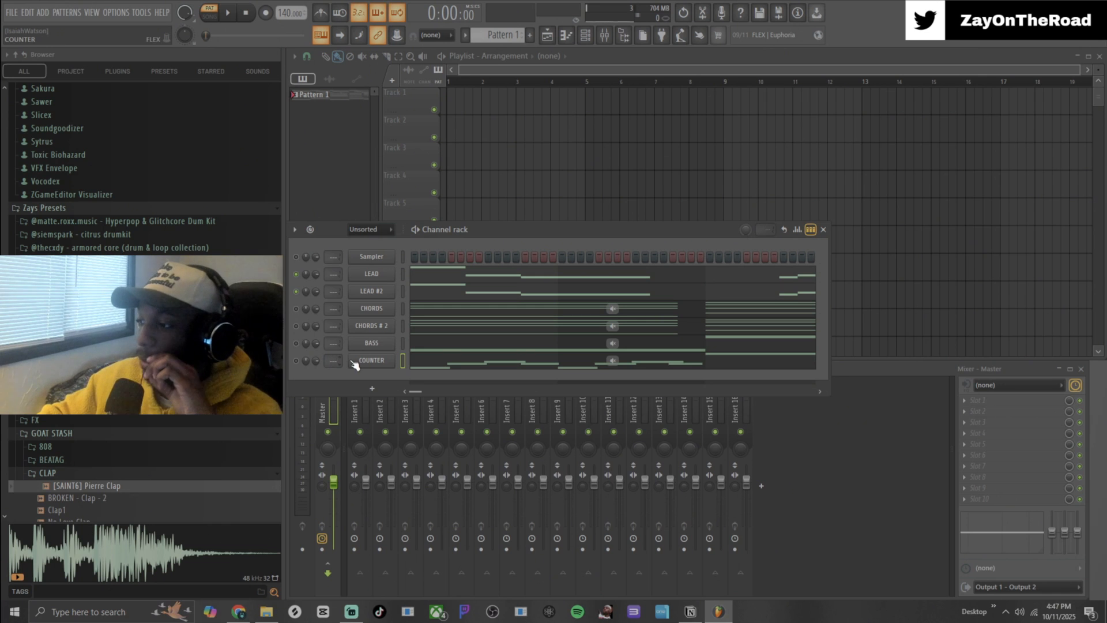
{"action": "right_click", "coordinate": [373, 362]}
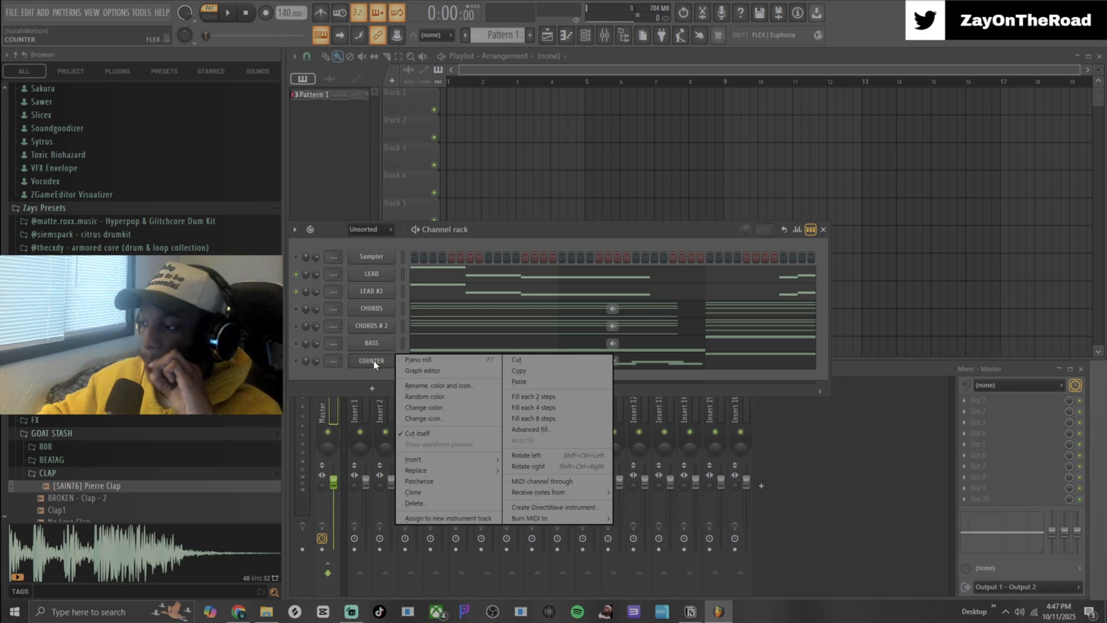
{"action": "left_click", "coordinate": [443, 495]}
{"action": "scroll", "coordinate": [555, 386], "scroll_direction": "down", "scroll_amount": 3}
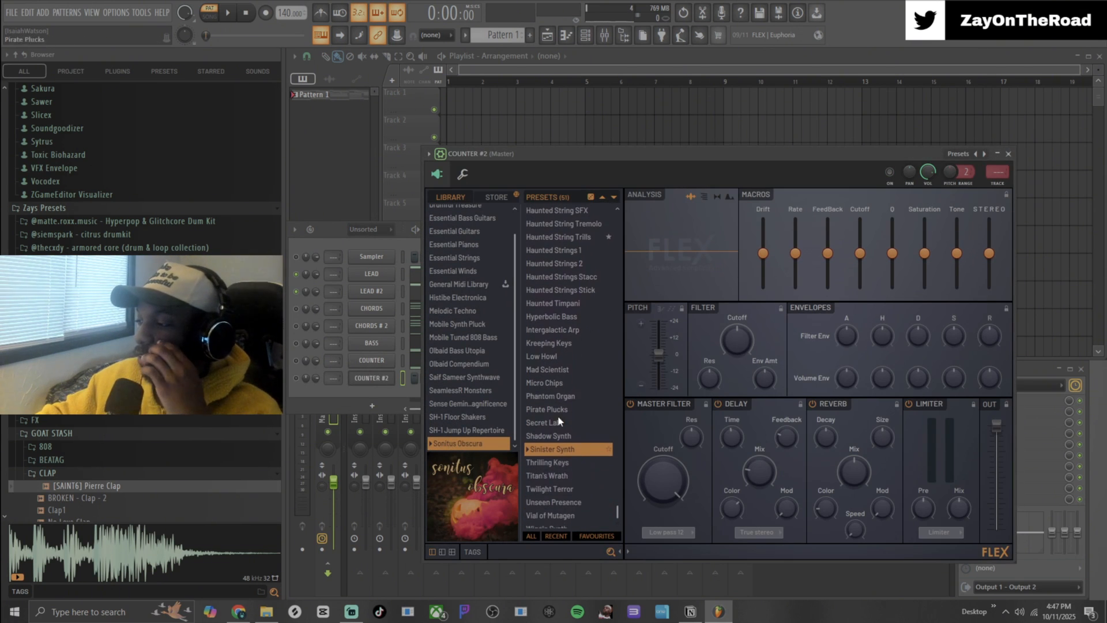
{"action": "left_click", "coordinate": [564, 468]}
{"action": "key", "text": "s"}
{"action": "key", "text": "s"}
{"action": "key", "text": "s"}
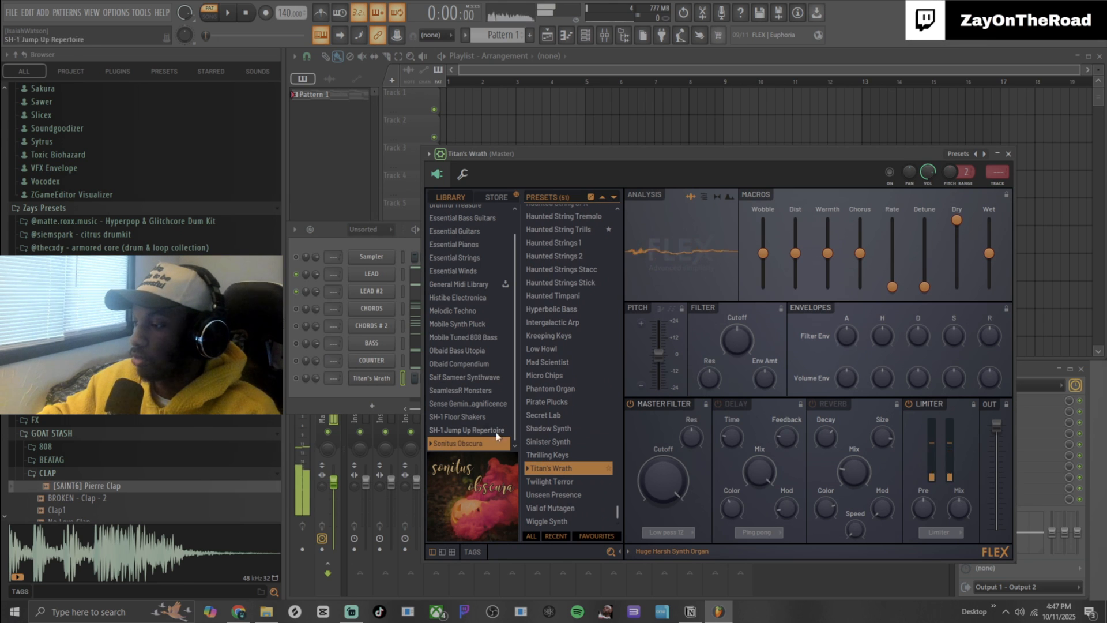
Step: Copy the notes of the COUNTER channel into the Titan's Wrath channel
{"action": "right_click", "coordinate": [392, 359]}
{"action": "left_click", "coordinate": [517, 372]}
{"action": "right_click", "coordinate": [392, 378]}
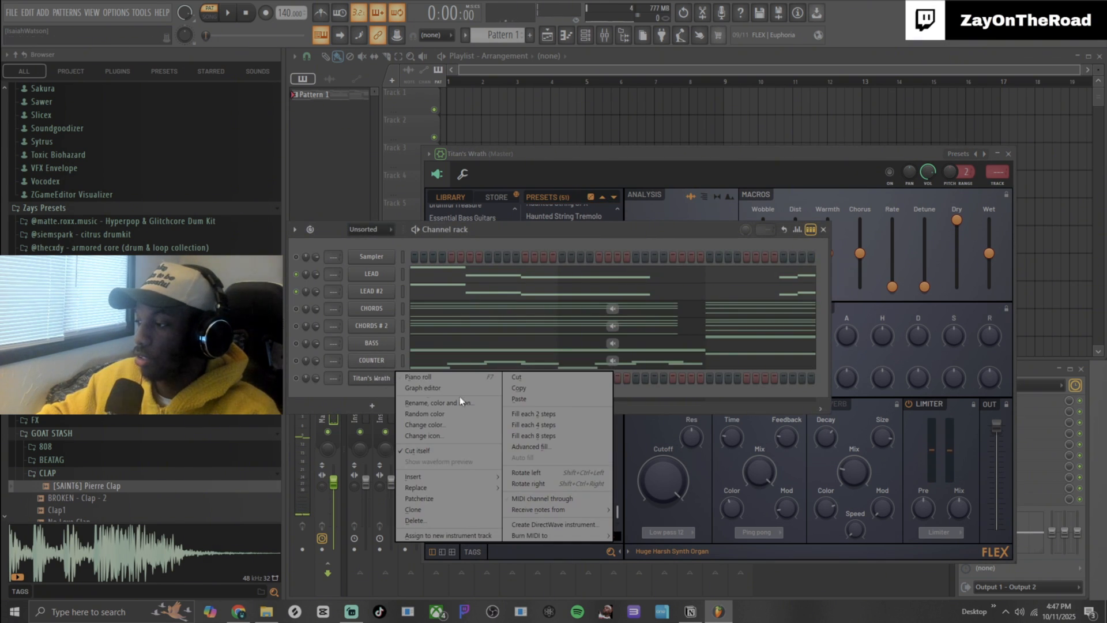
{"action": "left_click", "coordinate": [538, 402]}
Step: Solo the Titan's Wrath channel and play its counter-melody
{"action": "right_click", "coordinate": [296, 378]}
{"action": "left_click", "coordinate": [304, 382]}
{"action": "key", "text": "space"}
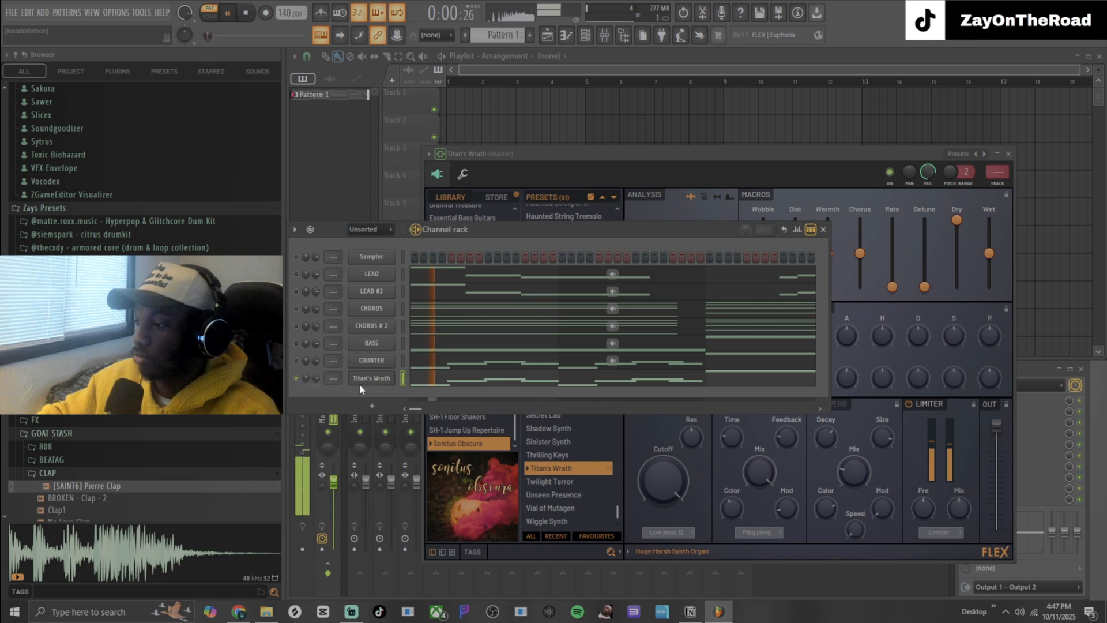
{"action": "right_click", "coordinate": [371, 378]}
{"action": "left_click", "coordinate": [374, 381]}
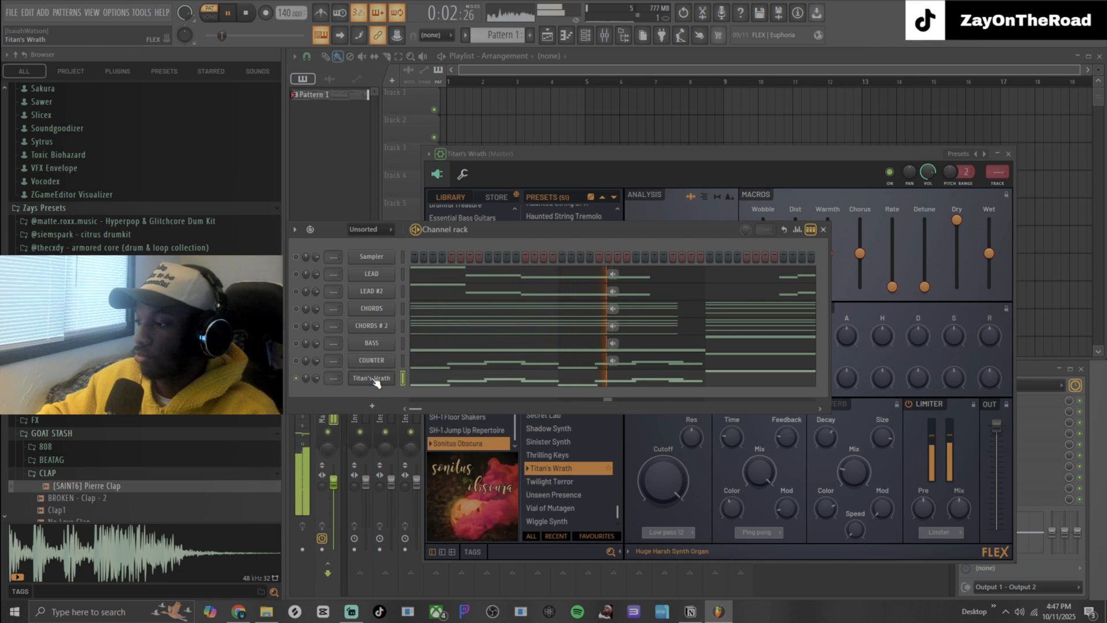
Step: Check the Titan's Wrath preset, unmute the COUNTER channel to hear both layers together, and close the instrument window
{"action": "left_click", "coordinate": [373, 379]}
{"action": "left_click", "coordinate": [375, 380]}
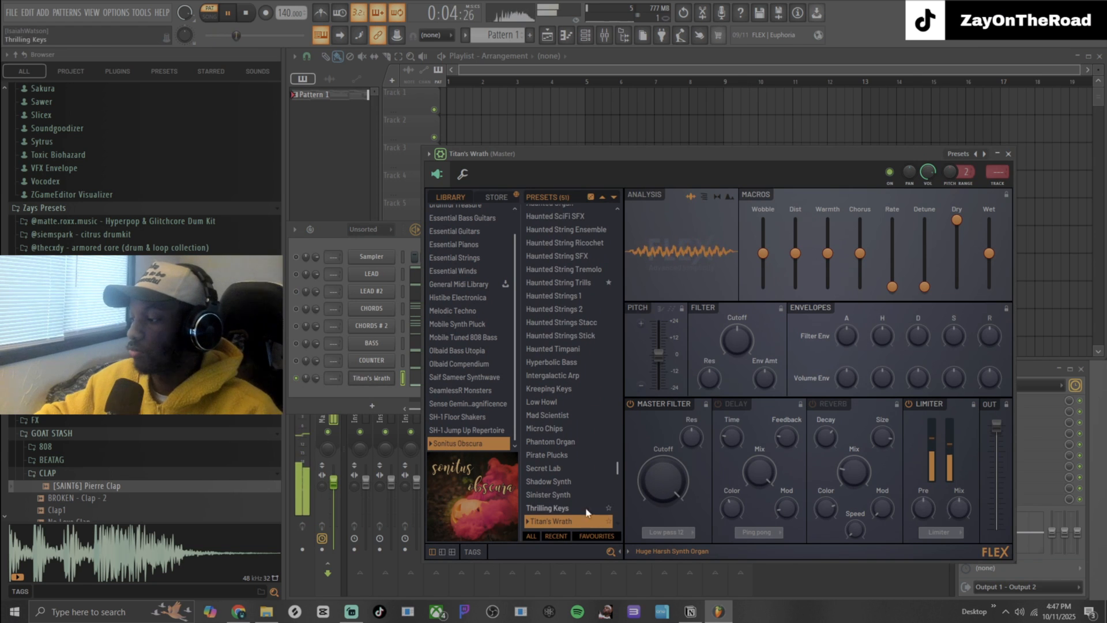
{"action": "scroll", "coordinate": [580, 500], "scroll_direction": "down", "scroll_amount": 2}
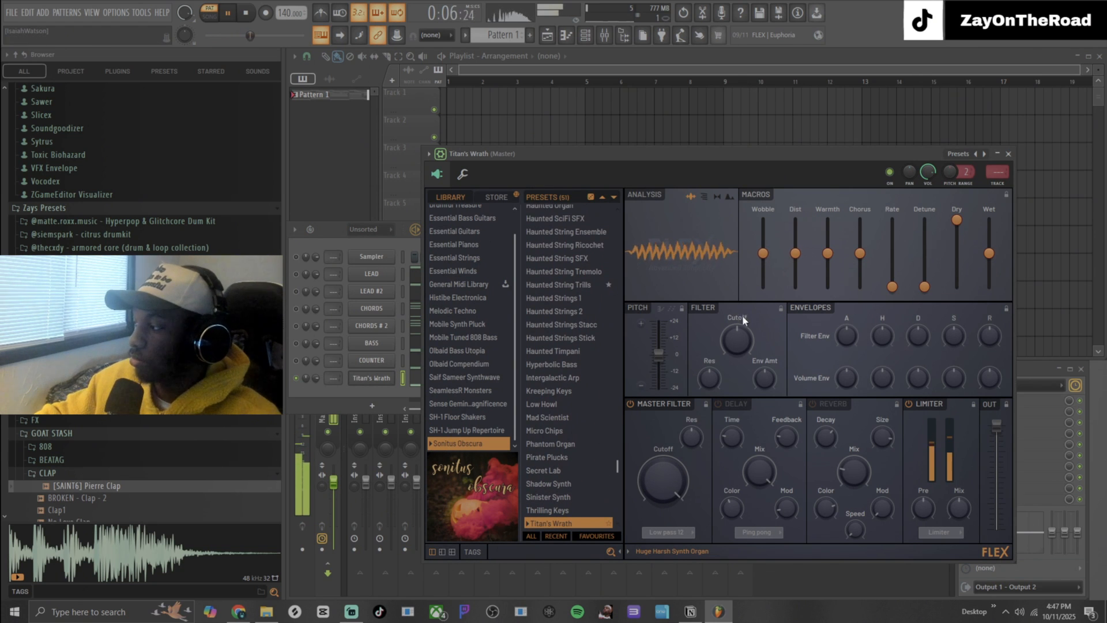
{"action": "left_click", "coordinate": [296, 361]}
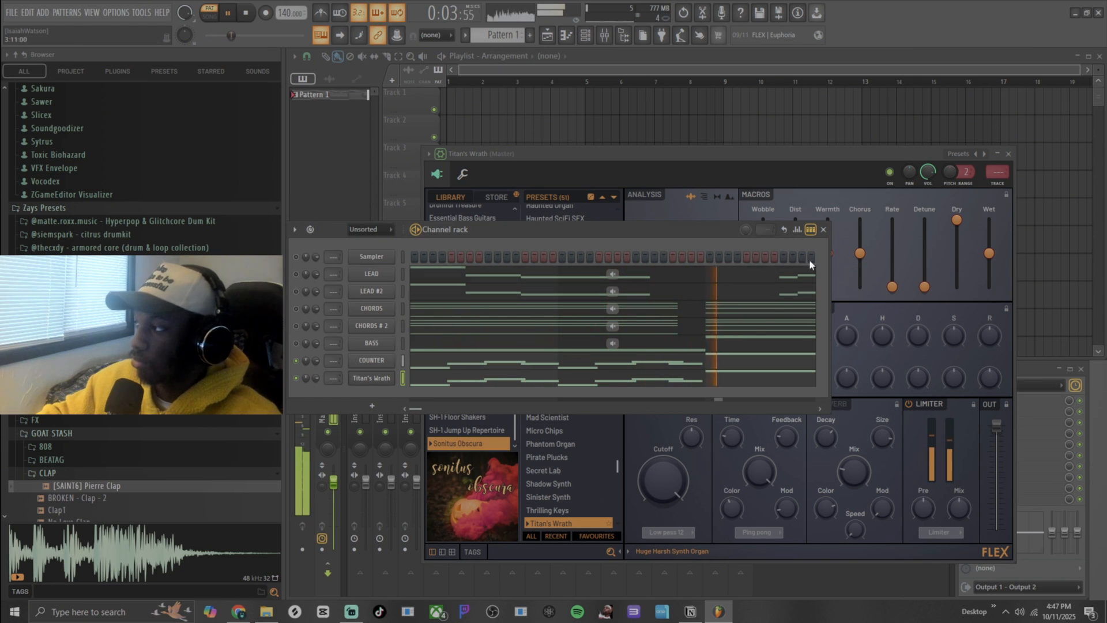
{"action": "left_click", "coordinate": [823, 230]}
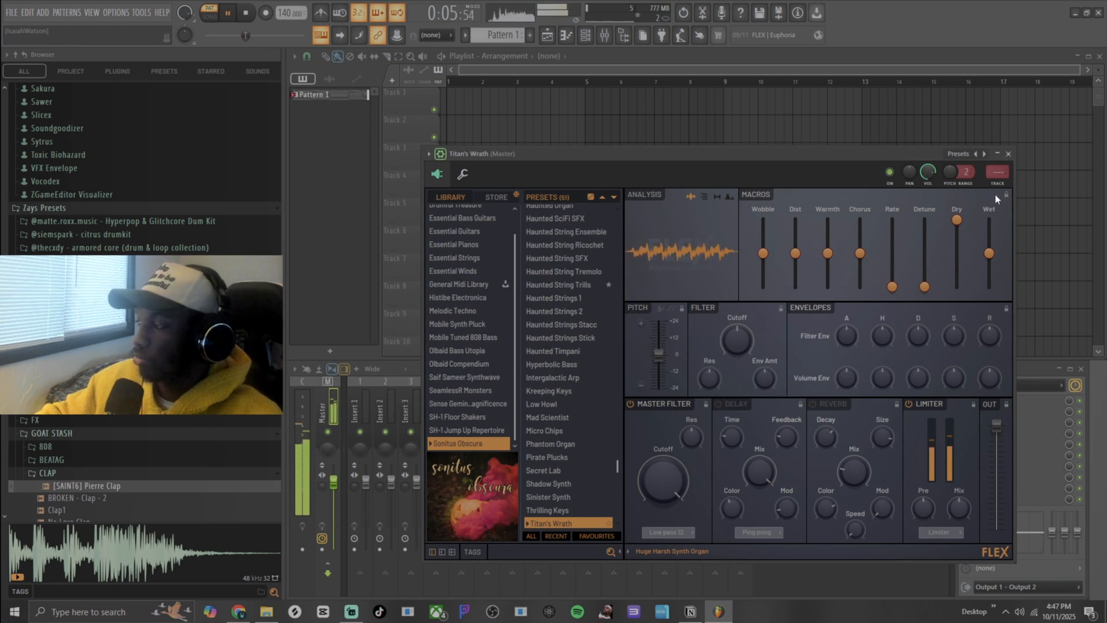
{"action": "left_click", "coordinate": [1008, 155]}
{"action": "key", "text": "F6"}
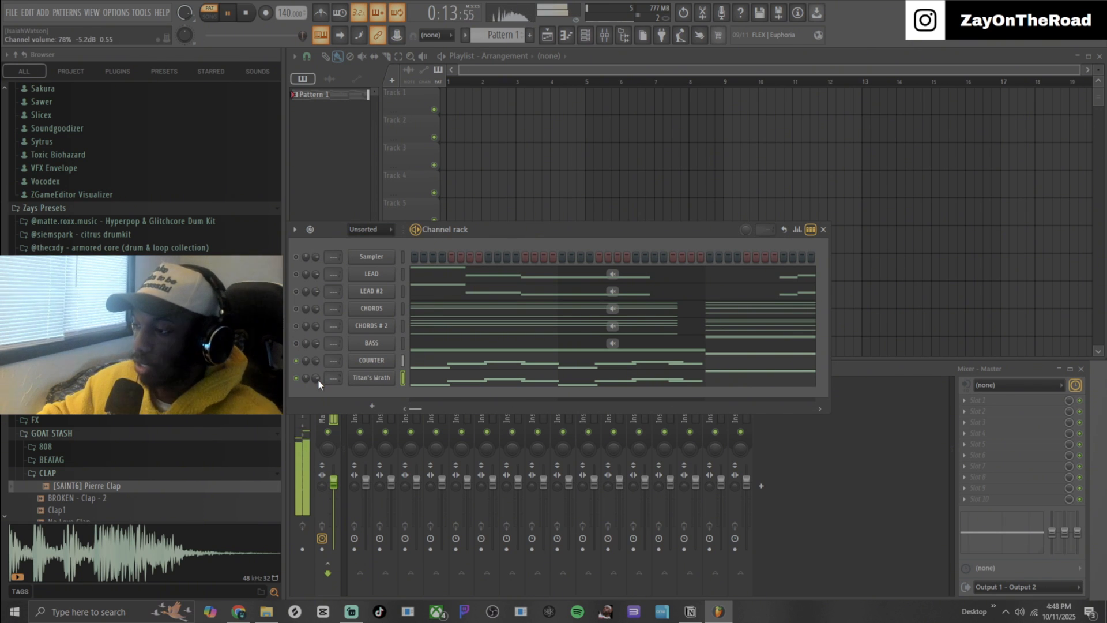
Step: Stop playback, unmute all channels and play the full pattern from the start
{"action": "key", "text": "space"}
{"action": "right_click", "coordinate": [299, 346]}
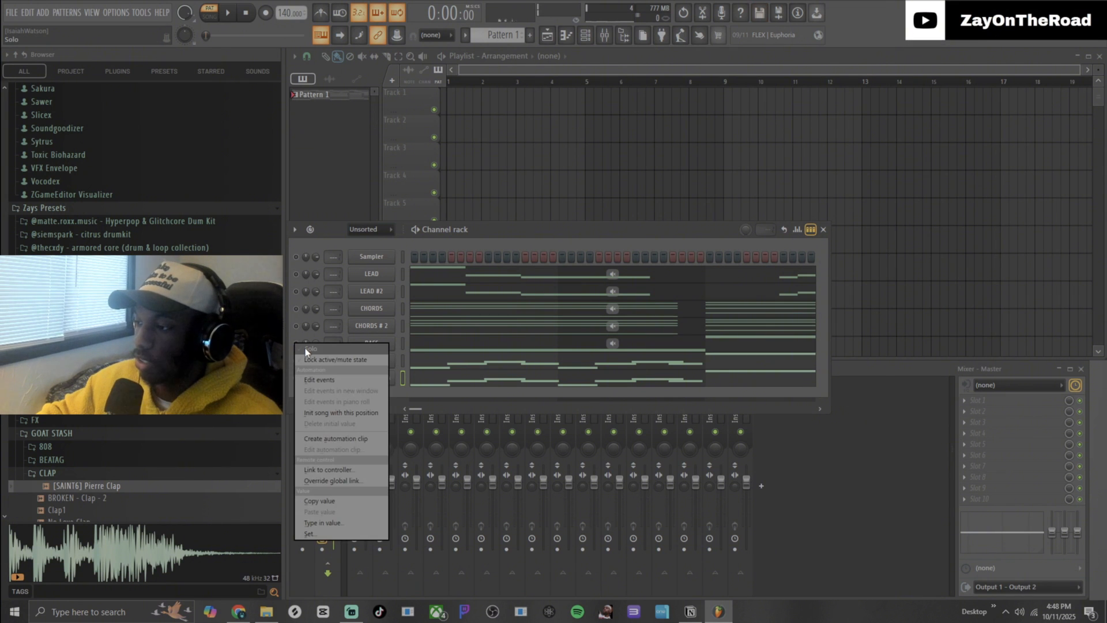
{"action": "left_click", "coordinate": [299, 353]}
{"action": "key", "text": "space"}
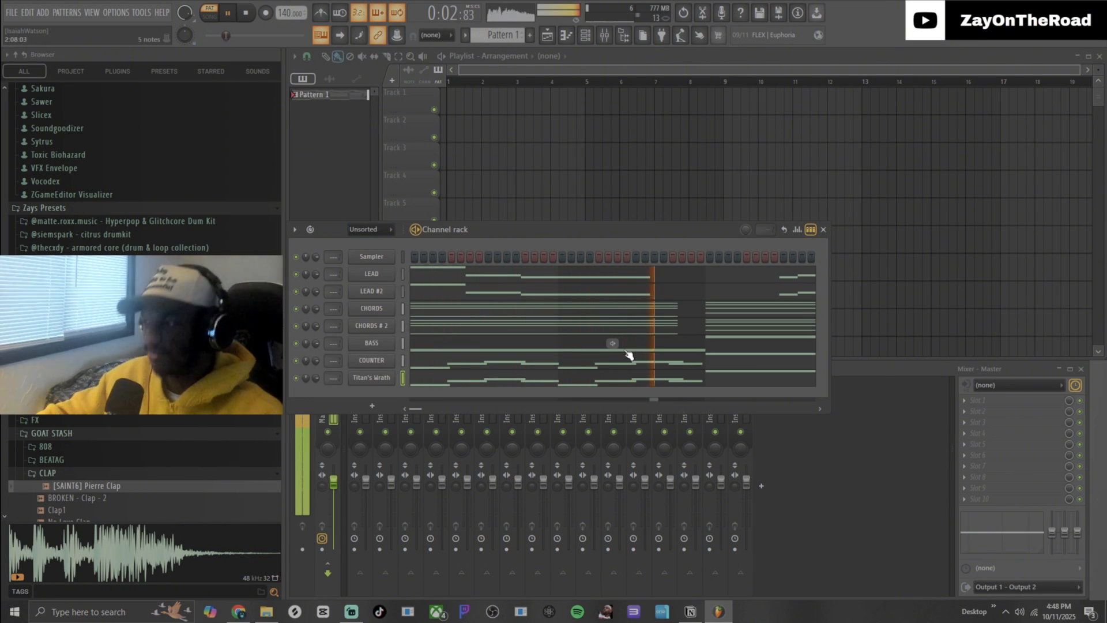
{"action": "left_click", "coordinate": [824, 230]}
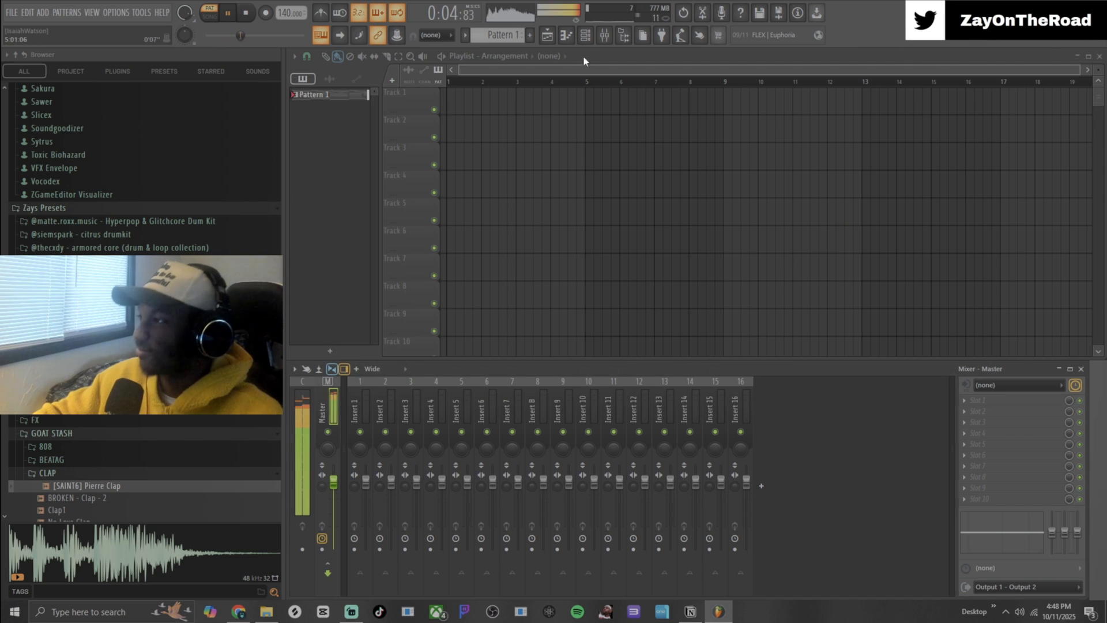
{"action": "key", "text": "F6"}
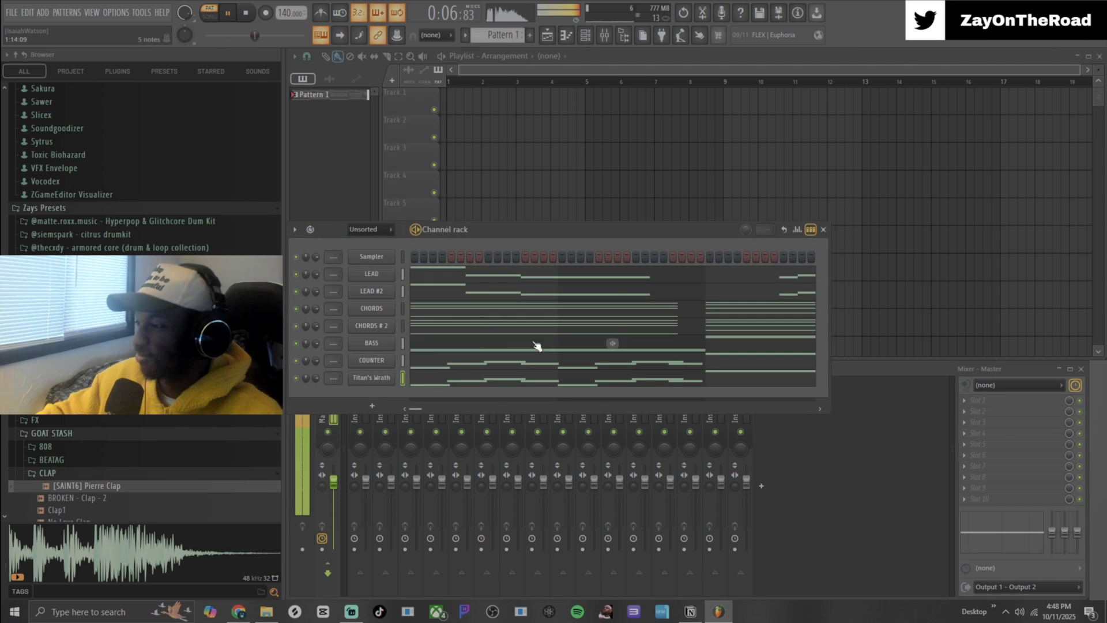
Step: View the Titan's Wrath channel's notes in the piano roll while the pattern plays, then stop playback and close the view
{"action": "right_click", "coordinate": [385, 382]}
{"action": "left_click", "coordinate": [403, 376]}
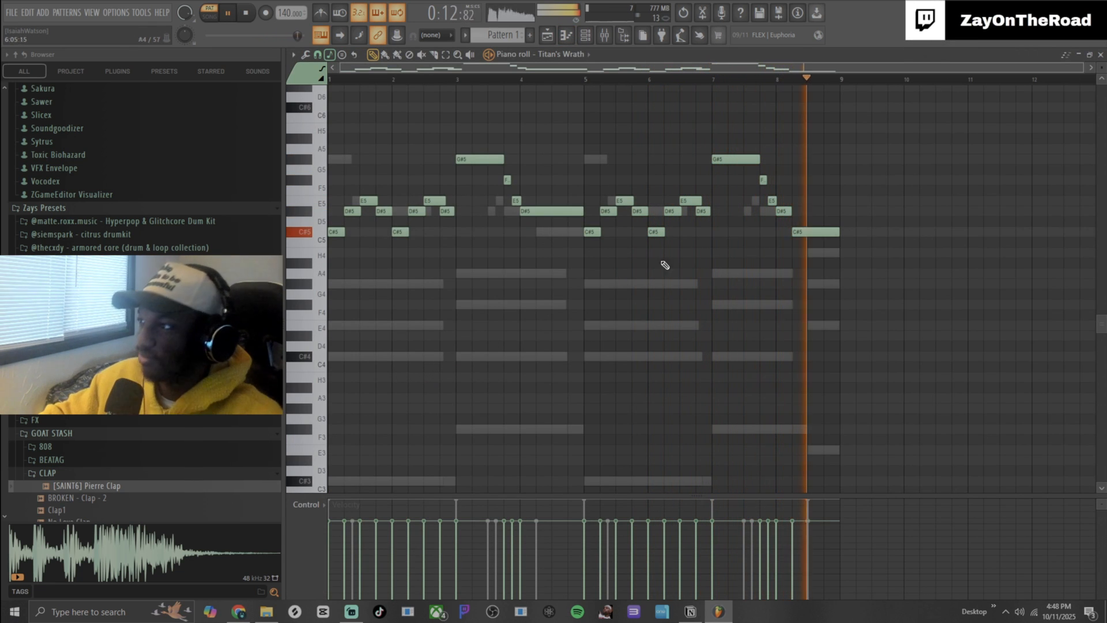
{"action": "left_click", "coordinate": [228, 16]}
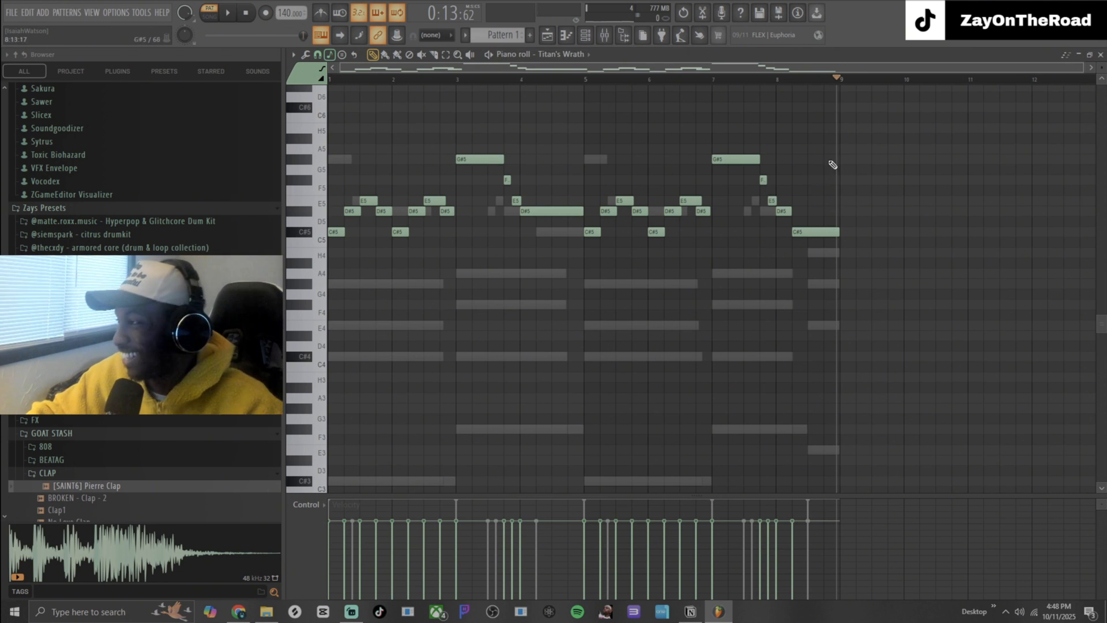
{"action": "left_click", "coordinate": [1101, 54]}
Step: Rename the Titan's Wrath channel as COUNTER #2 in the channel rack
{"action": "left_click", "coordinate": [585, 35]}
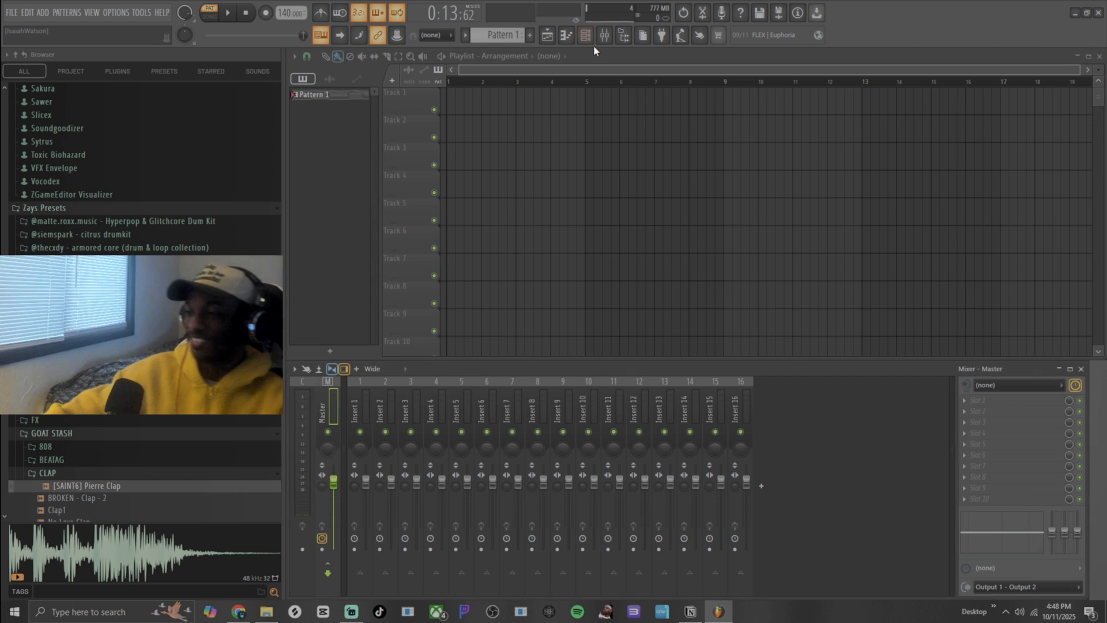
{"action": "left_click", "coordinate": [591, 33]}
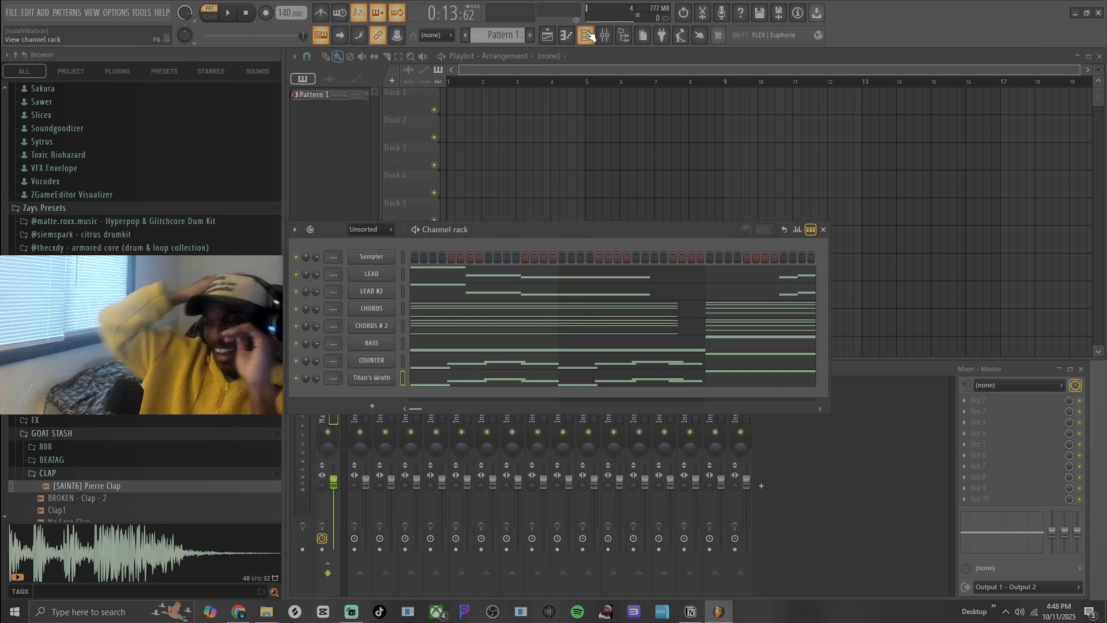
{"action": "right_click", "coordinate": [379, 375]}
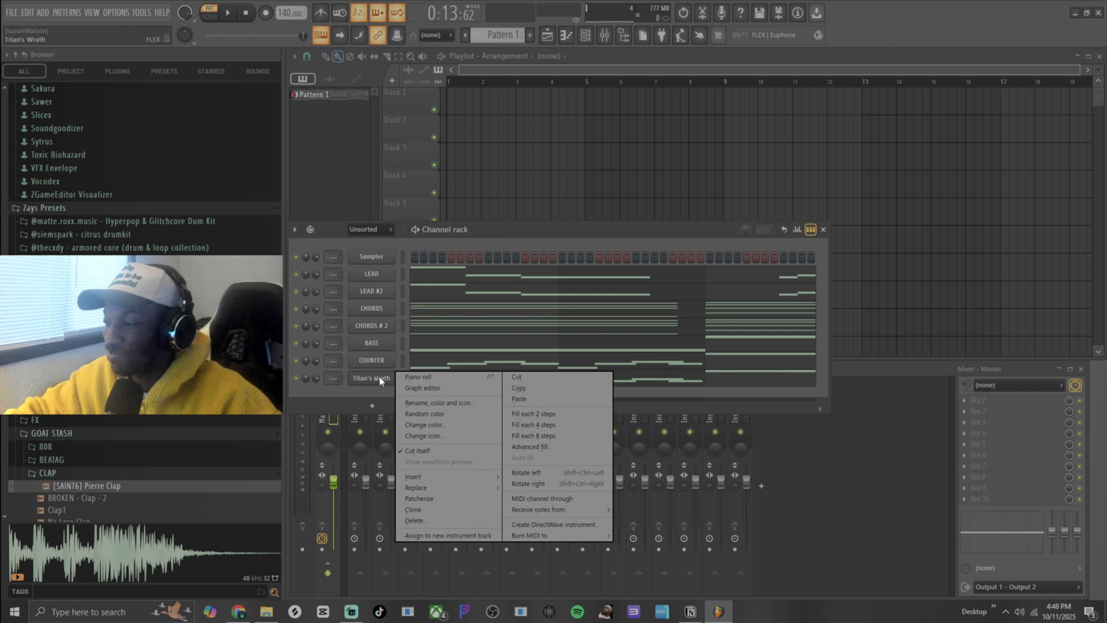
{"action": "left_click", "coordinate": [417, 406]}
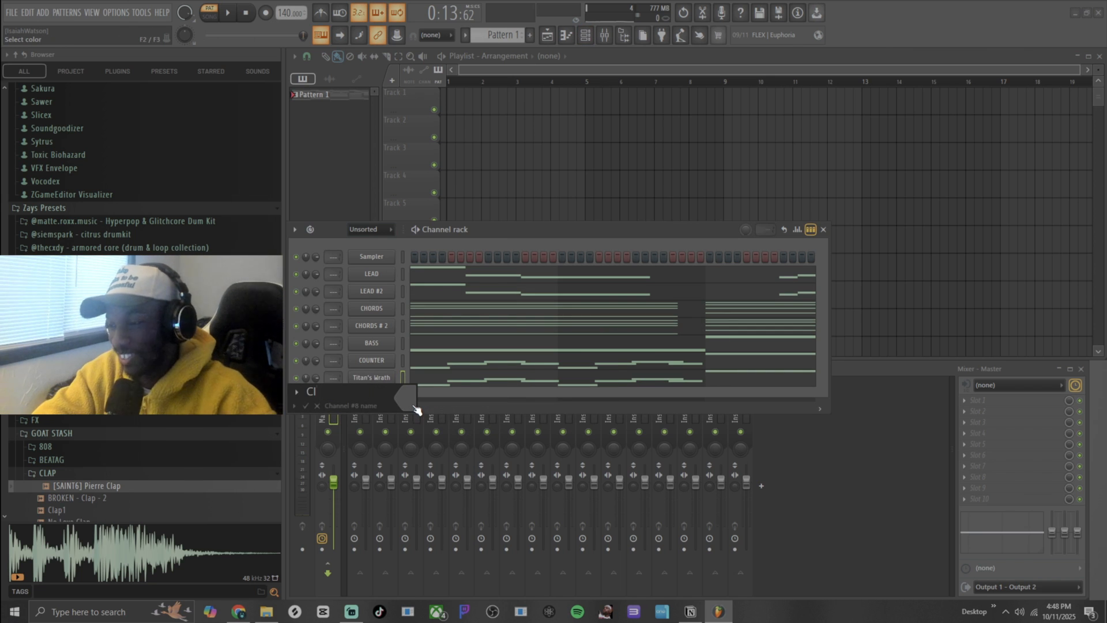
{"action": "type", "text": "CO"}
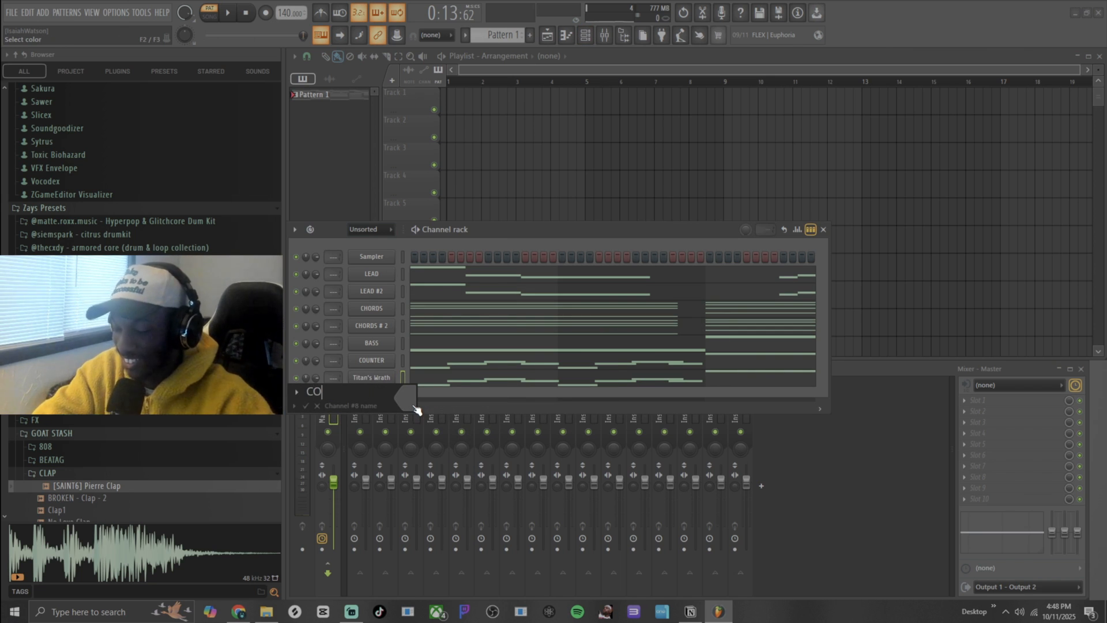
{"action": "type", "text": "UNTER #2"}
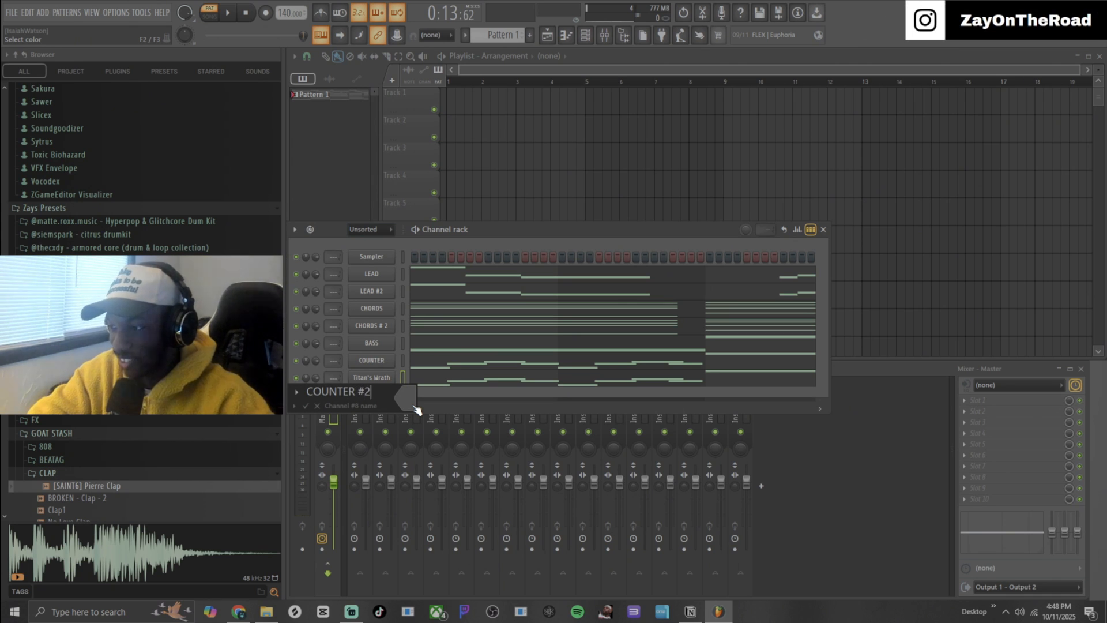
{"action": "key", "text": "Return"}
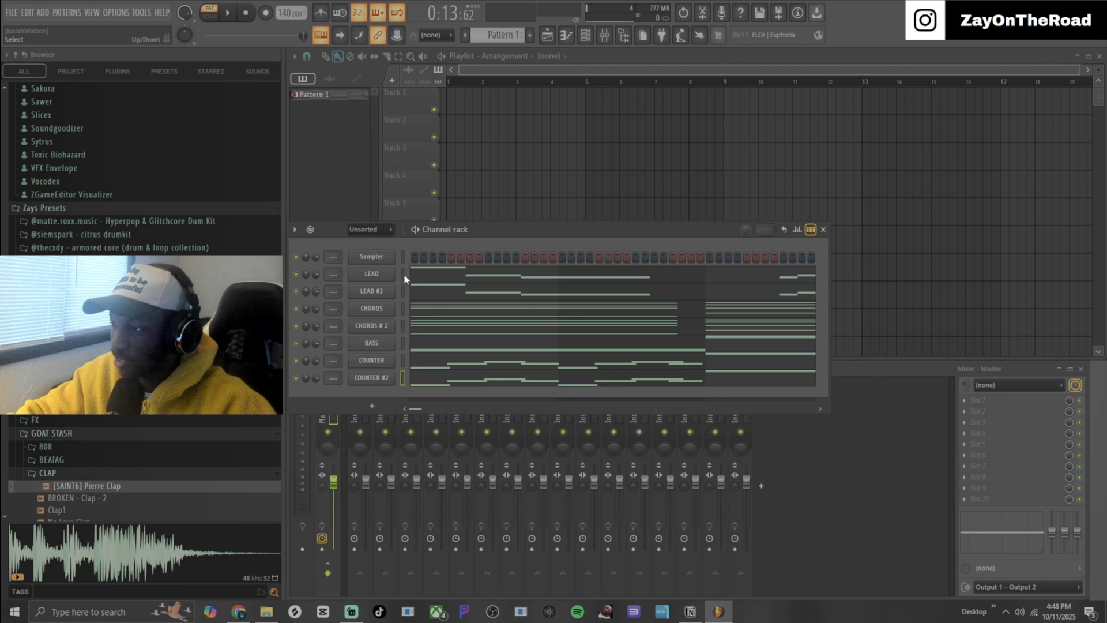
Step: Select all channels from LEAD through COUNTER #2 and move the channel rack clear of the mixer
{"action": "left_click_drag", "start_coordinate": [403, 274], "coordinate": [409, 376]}
{"action": "left_click_drag", "start_coordinate": [458, 232], "coordinate": [472, 179]}
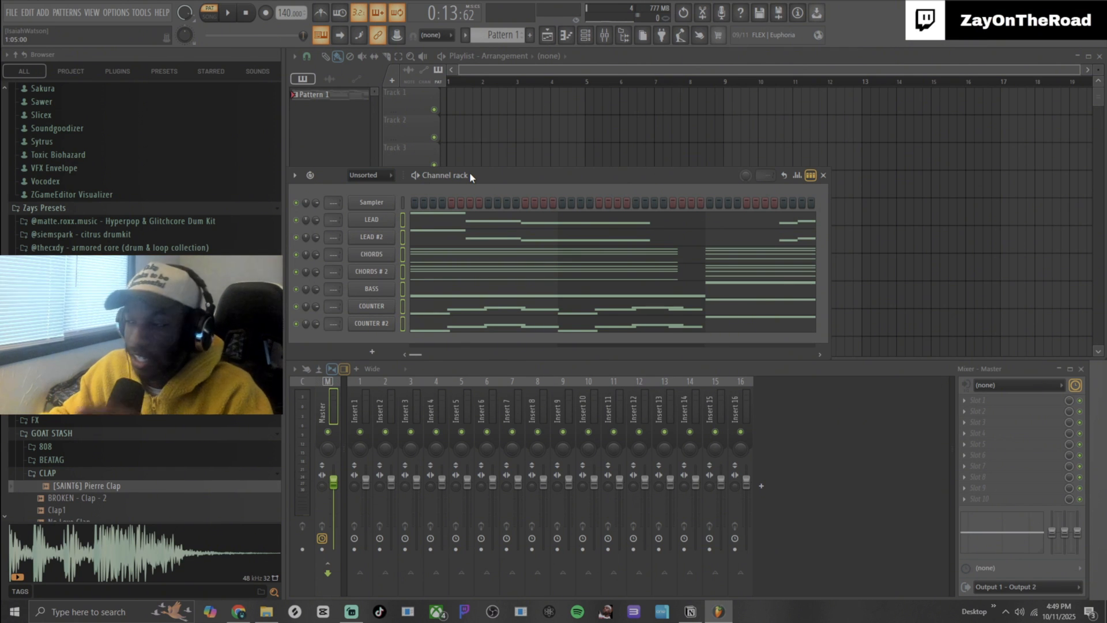
{"action": "key", "text": "ctrl+s"}
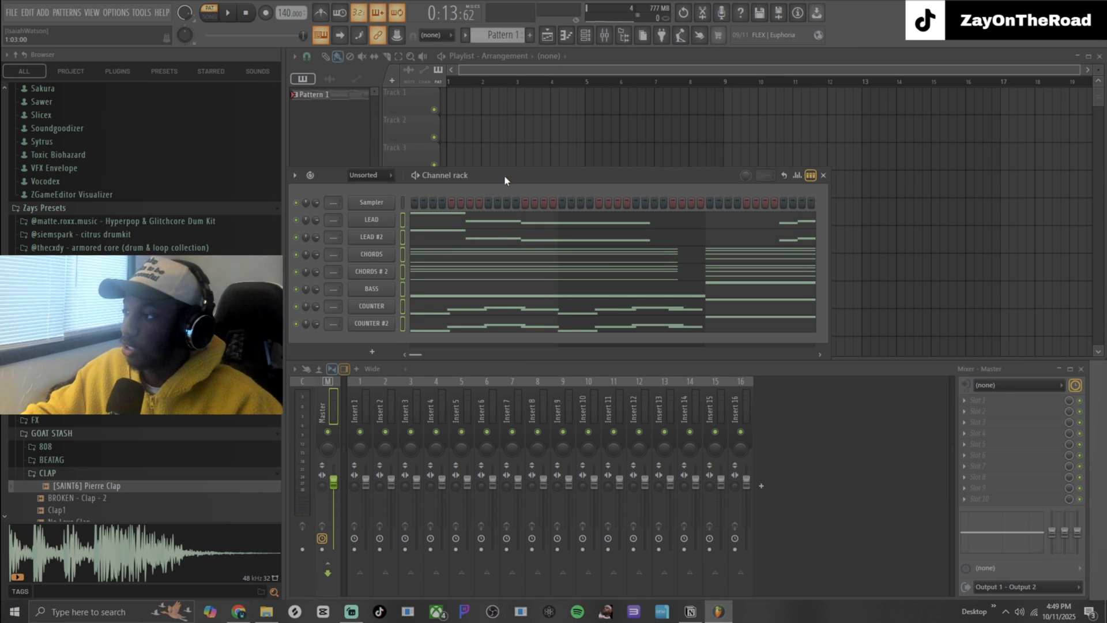
{"action": "mouse_move", "coordinate": [504, 175]}
{"action": "left_mouse_down"}
{"action": "mouse_move", "coordinate": [513, 167]}
{"action": "mouse_move", "coordinate": [504, 175]}
{"action": "left_mouse_up"}
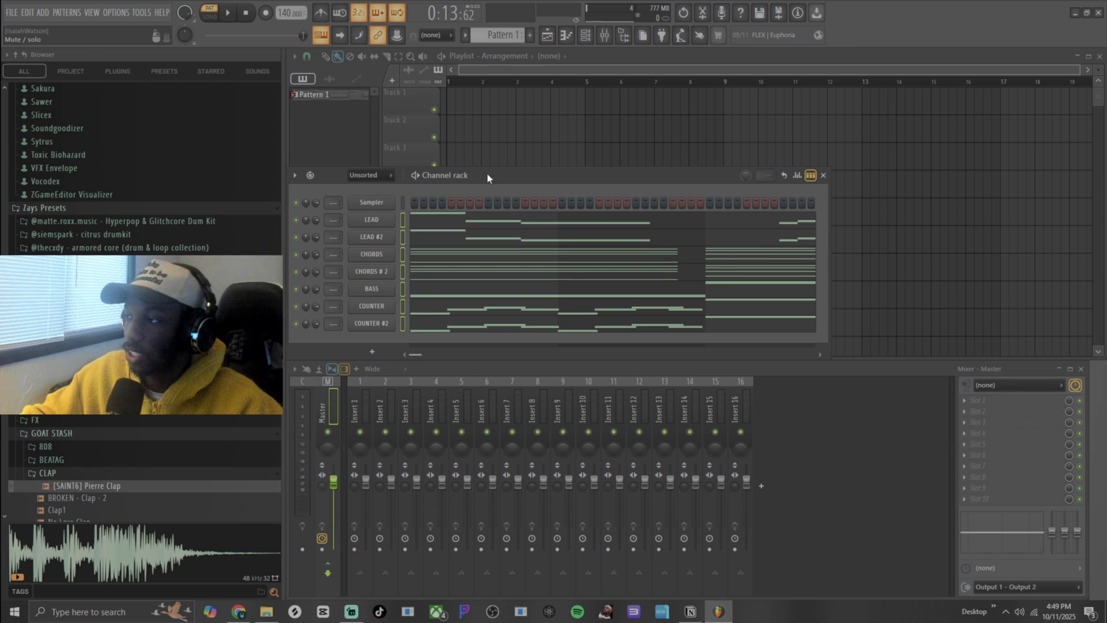
{"action": "left_click_drag", "start_coordinate": [487, 171], "coordinate": [483, 178]}
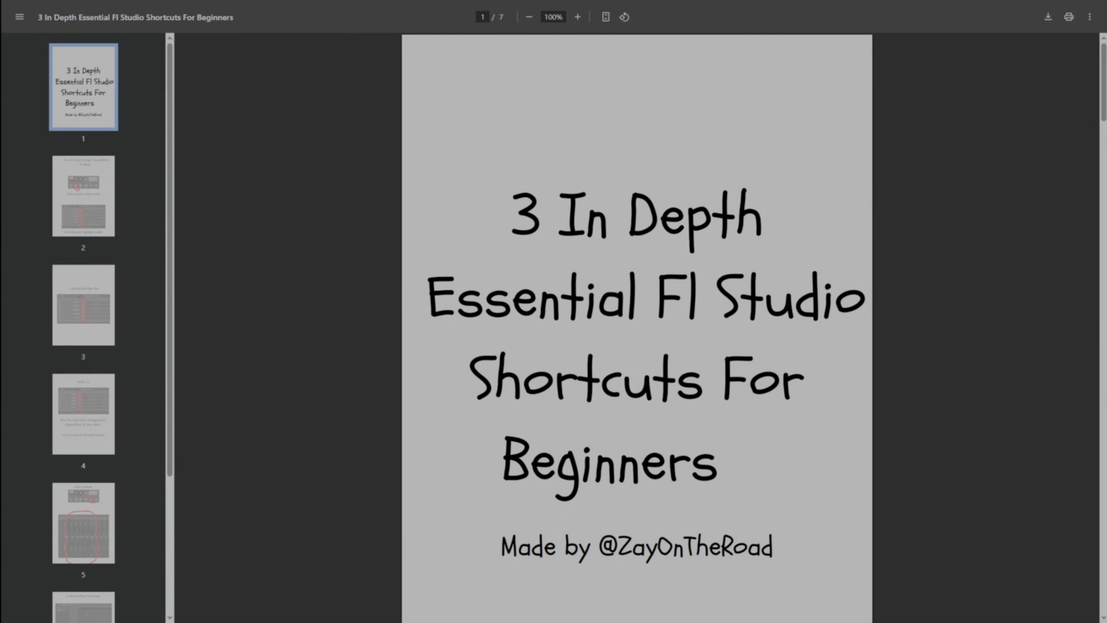
Step: Switch to the PDF guide on FL Studio shortcuts and read how to auto-assign channel rack channels to the mixer
{"action": "scroll", "coordinate": [689, 247], "scroll_direction": "down", "scroll_amount": 10}
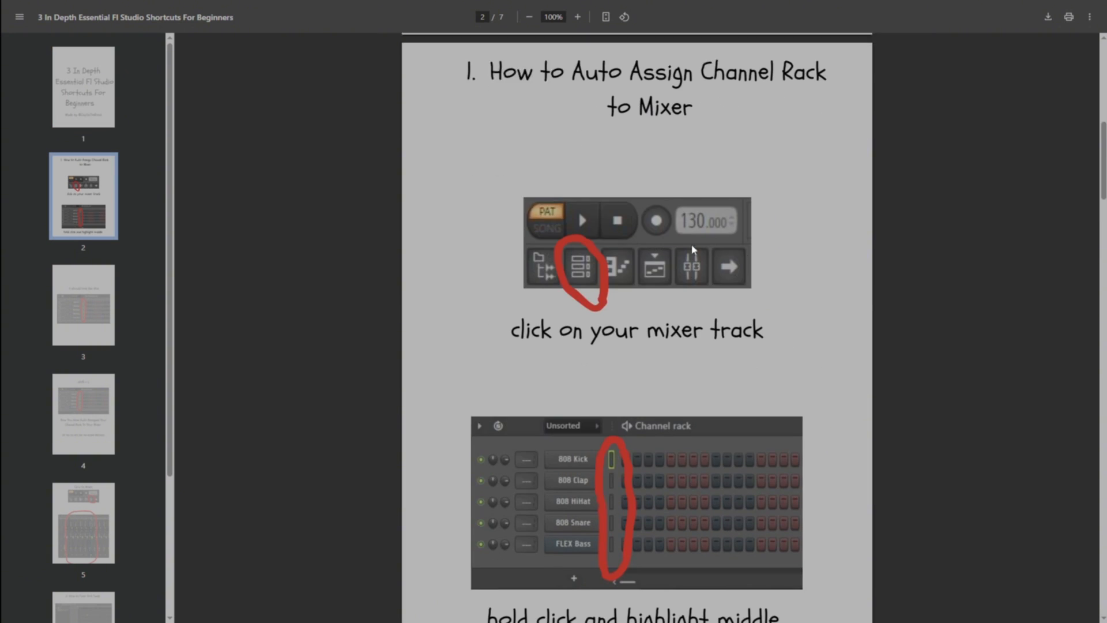
{"action": "scroll", "coordinate": [608, 227], "scroll_direction": "up", "scroll_amount": 4}
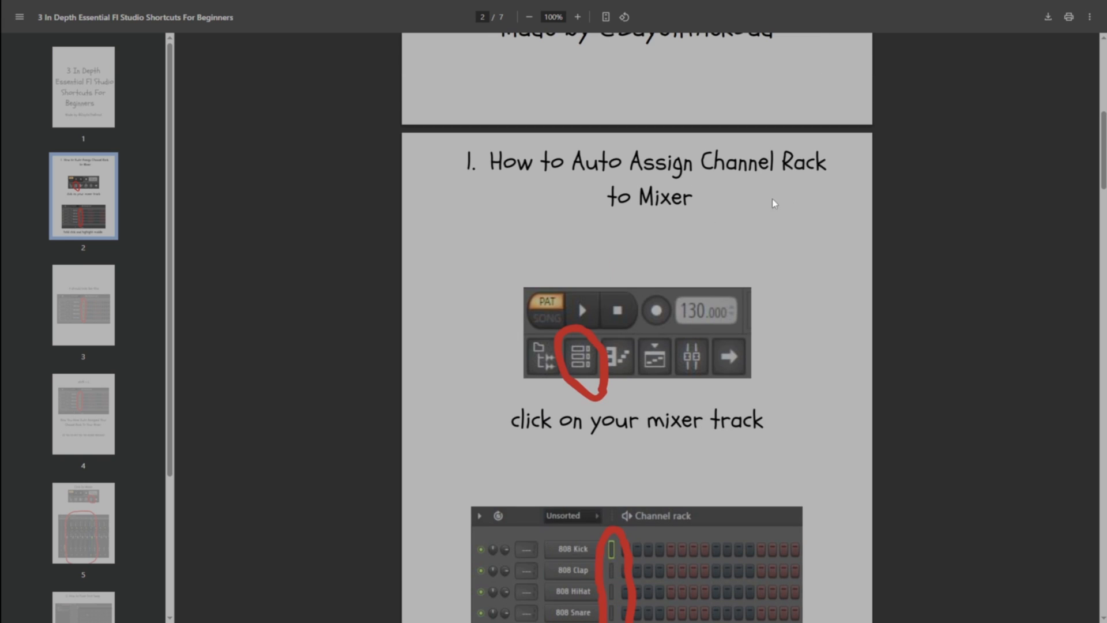
{"action": "scroll", "coordinate": [614, 247], "scroll_direction": "down", "scroll_amount": 5}
{"action": "scroll", "coordinate": [613, 267], "scroll_direction": "up", "scroll_amount": 3}
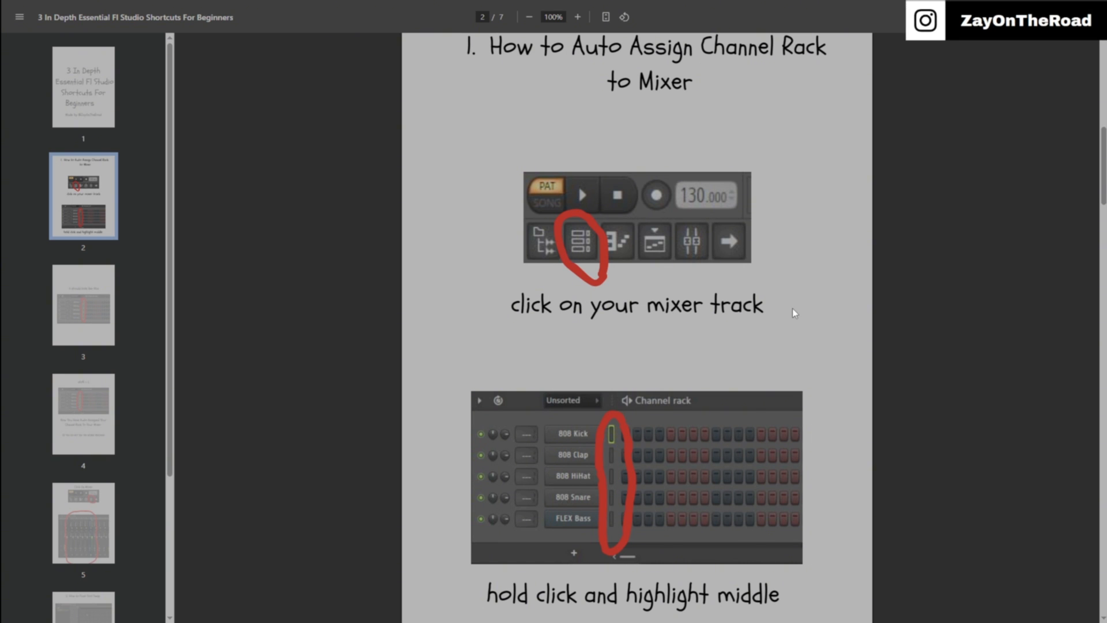
{"action": "scroll", "coordinate": [656, 343], "scroll_direction": "down", "scroll_amount": 2}
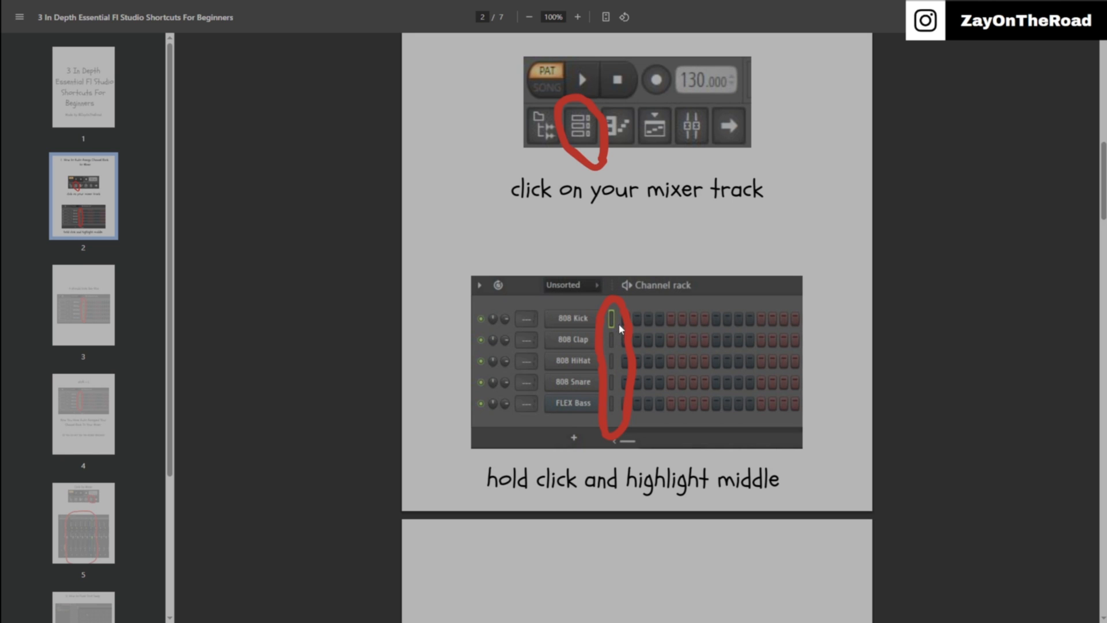
{"action": "scroll", "coordinate": [610, 381], "scroll_direction": "down", "scroll_amount": 10}
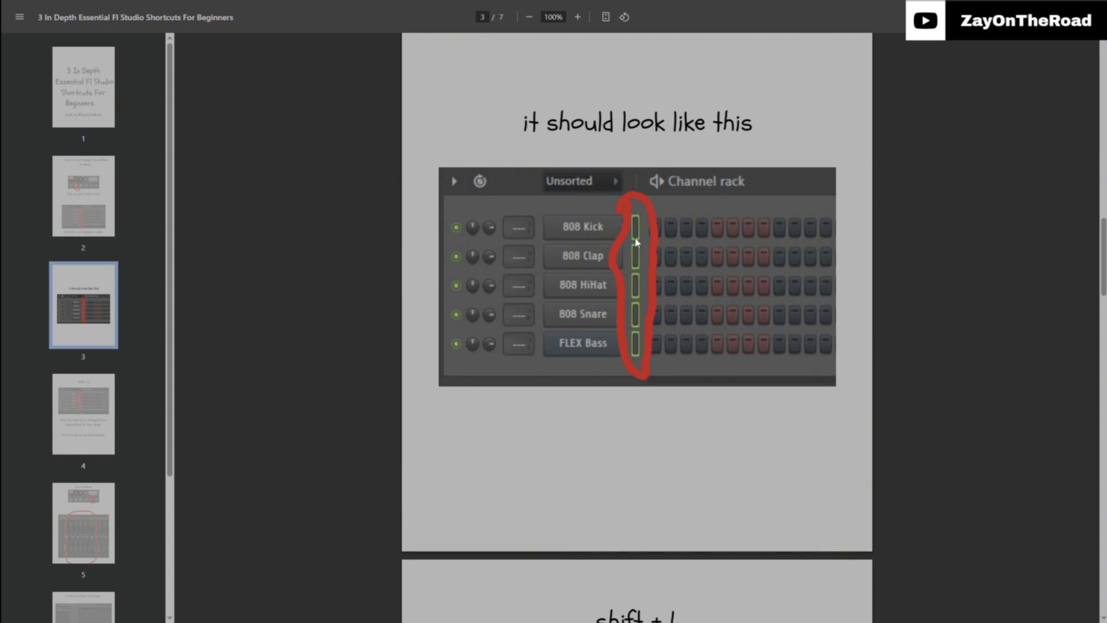
{"action": "scroll", "coordinate": [640, 233], "scroll_direction": "down", "scroll_amount": 7}
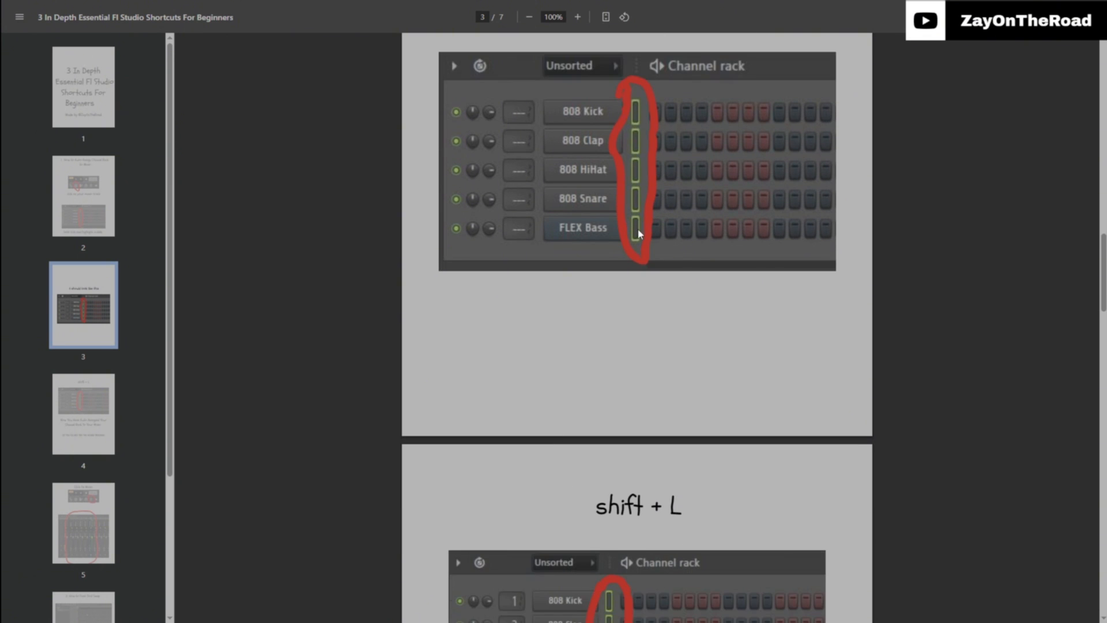
{"action": "scroll", "coordinate": [515, 325], "scroll_direction": "down", "scroll_amount": 2}
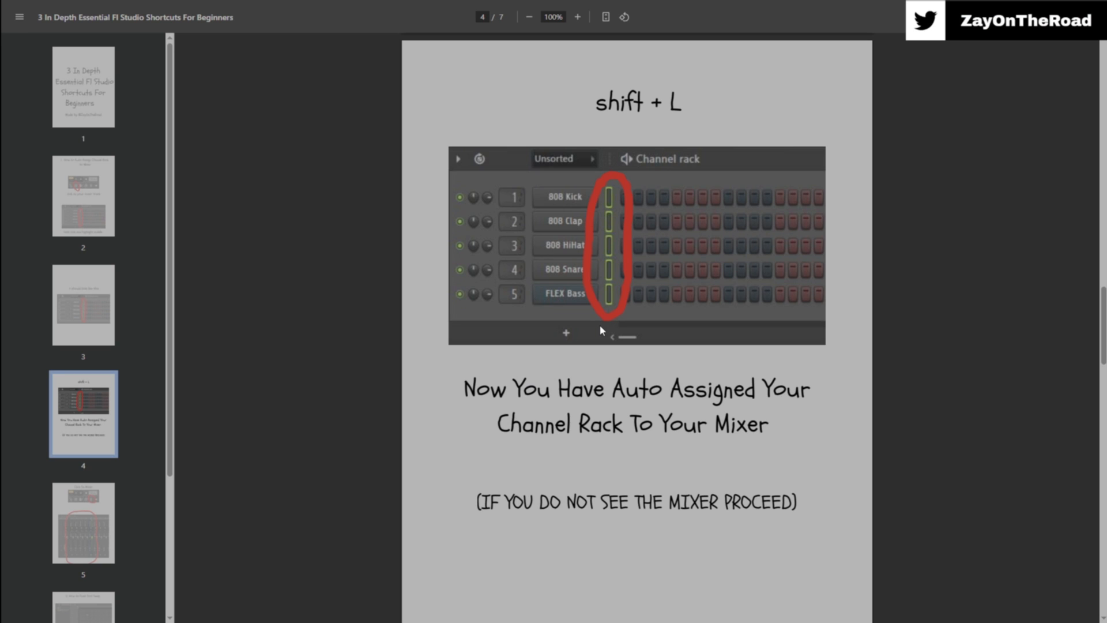
{"action": "scroll", "coordinate": [600, 330], "scroll_direction": "down", "scroll_amount": 4}
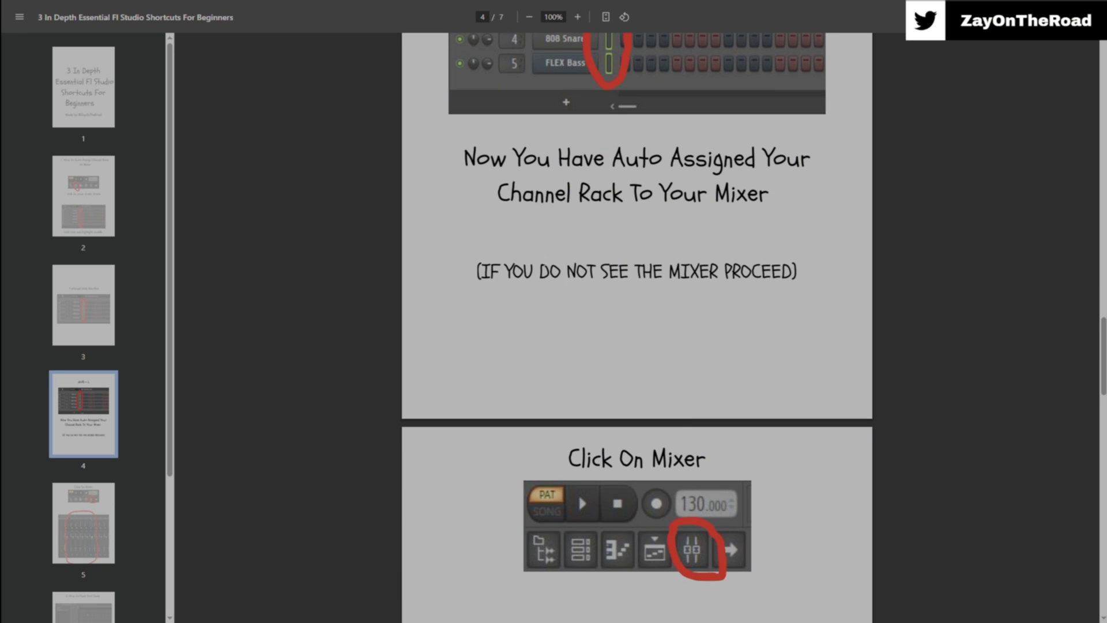
{"action": "scroll", "coordinate": [678, 367], "scroll_direction": "down", "scroll_amount": 3}
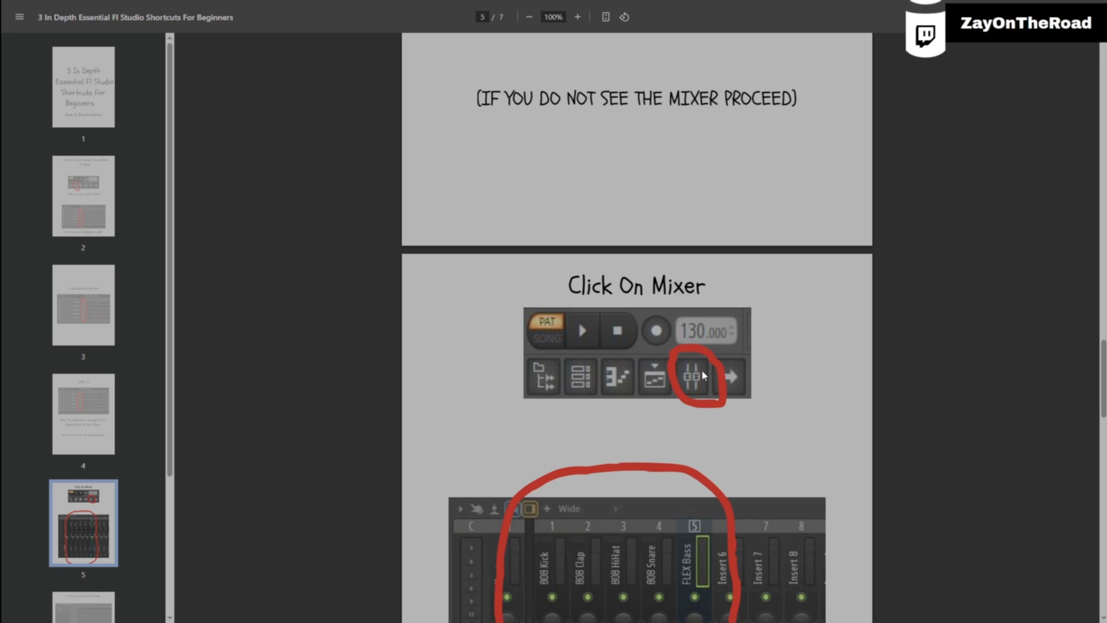
{"action": "scroll", "coordinate": [692, 376], "scroll_direction": "down", "scroll_amount": 3}
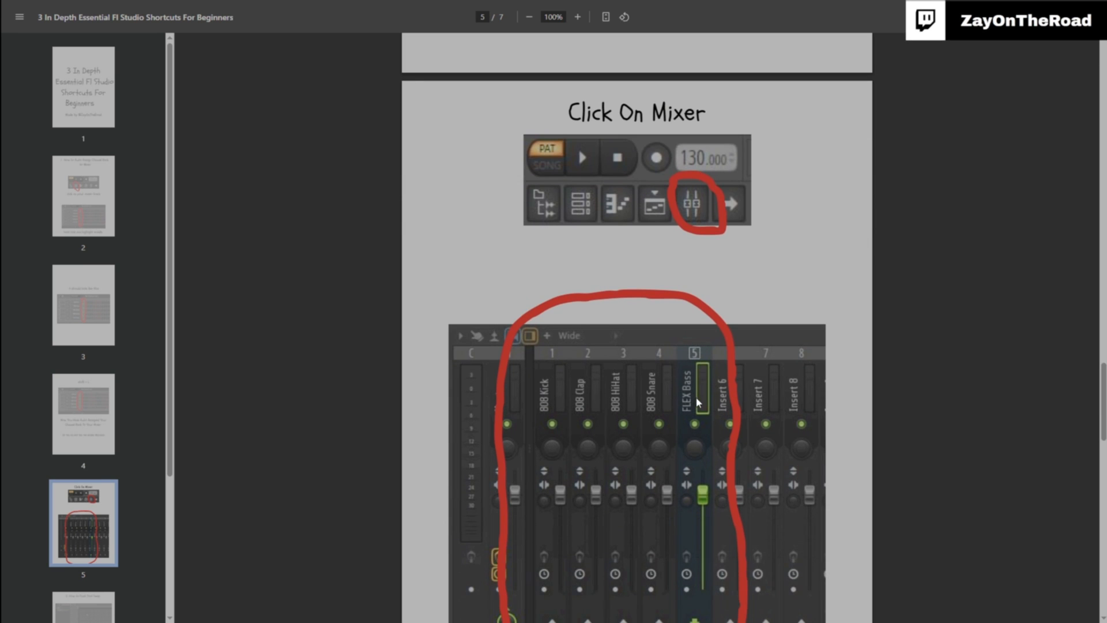
{"action": "scroll", "coordinate": [698, 392], "scroll_direction": "down", "scroll_amount": 2}
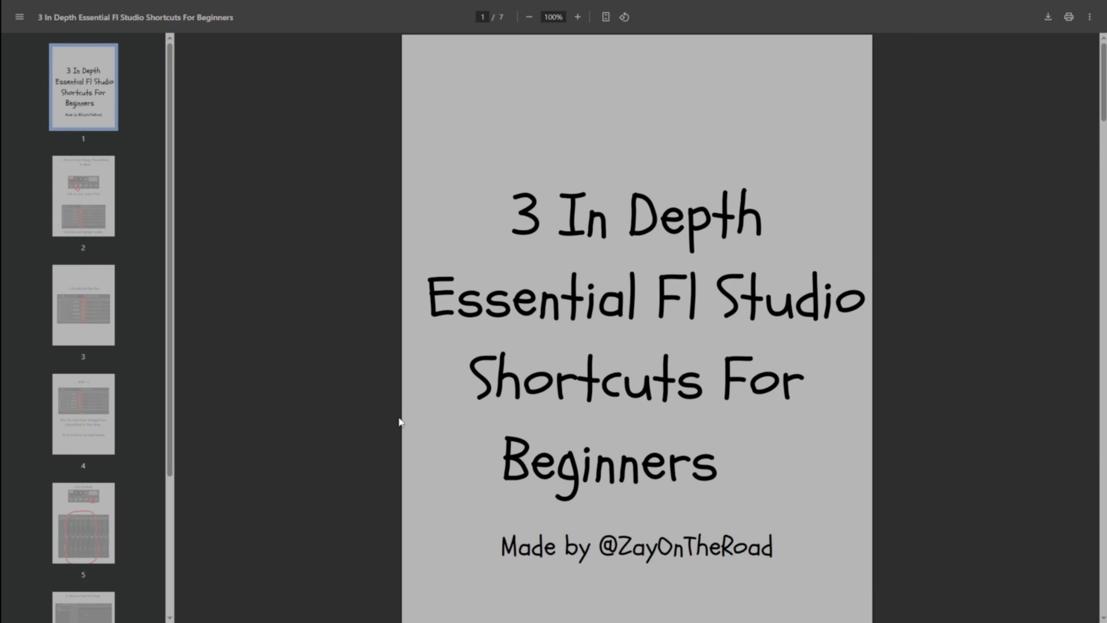
{"action": "scroll", "coordinate": [399, 421], "scroll_direction": "down", "scroll_amount": 20}
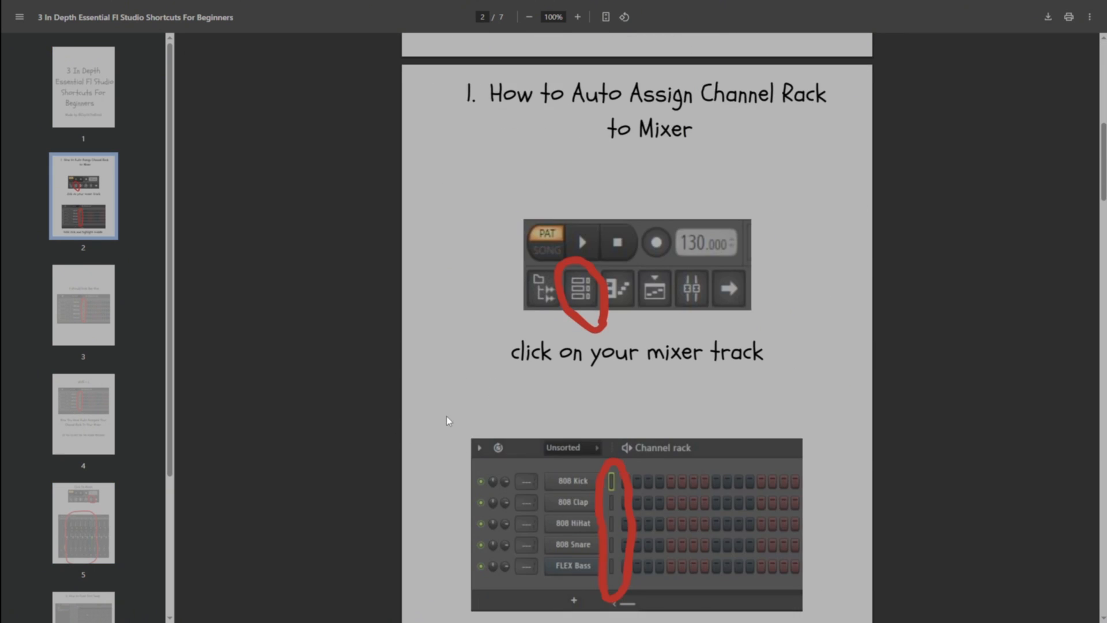
{"action": "scroll", "coordinate": [458, 421], "scroll_direction": "down", "scroll_amount": 20}
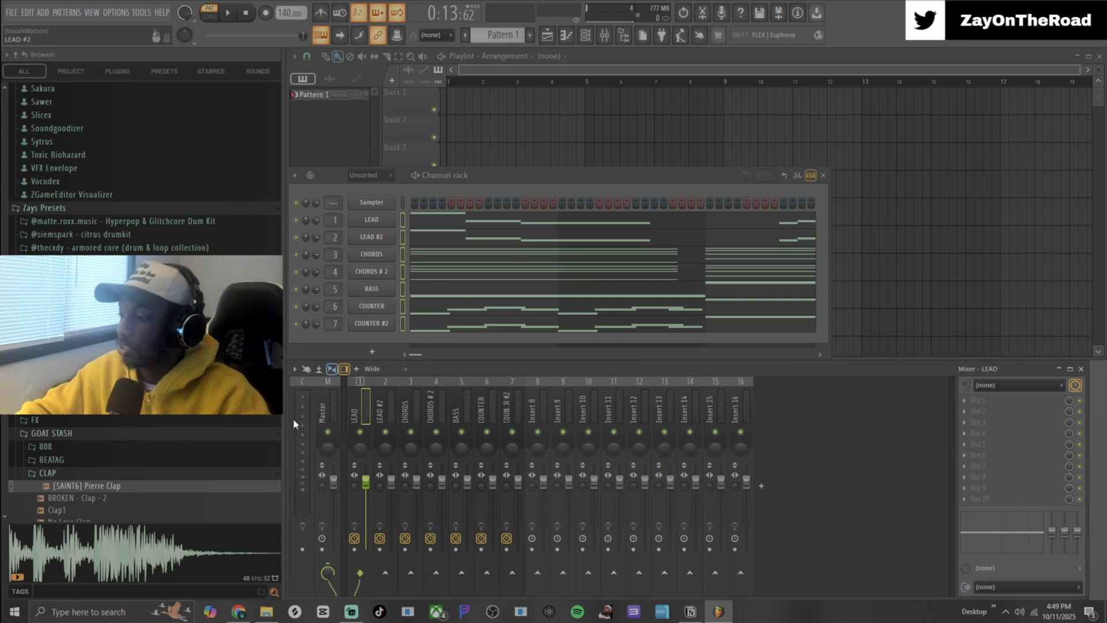
Step: Highlight the mixer tracks from COUNTER #2 back to LEAD as a group, and end with only LEAD selected
{"action": "left_click", "coordinate": [534, 411]}
{"action": "left_click", "coordinate": [516, 413]}
{"action": "left_click", "coordinate": [516, 413], "text": "ctrl+shift"}
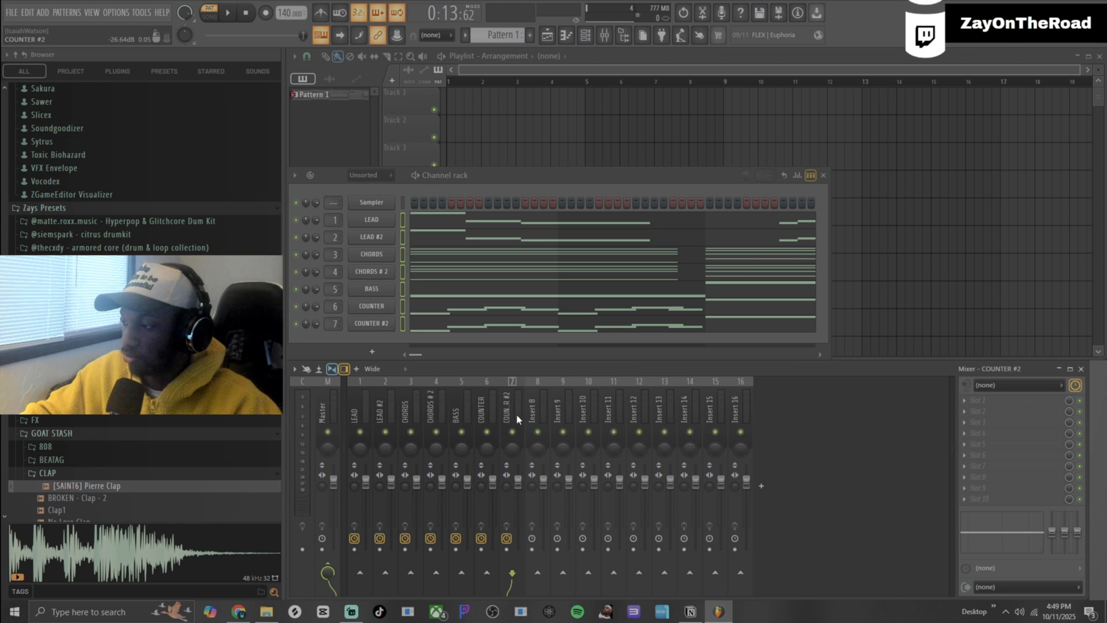
{"action": "left_click_drag", "start_coordinate": [517, 413], "coordinate": [316, 425]}
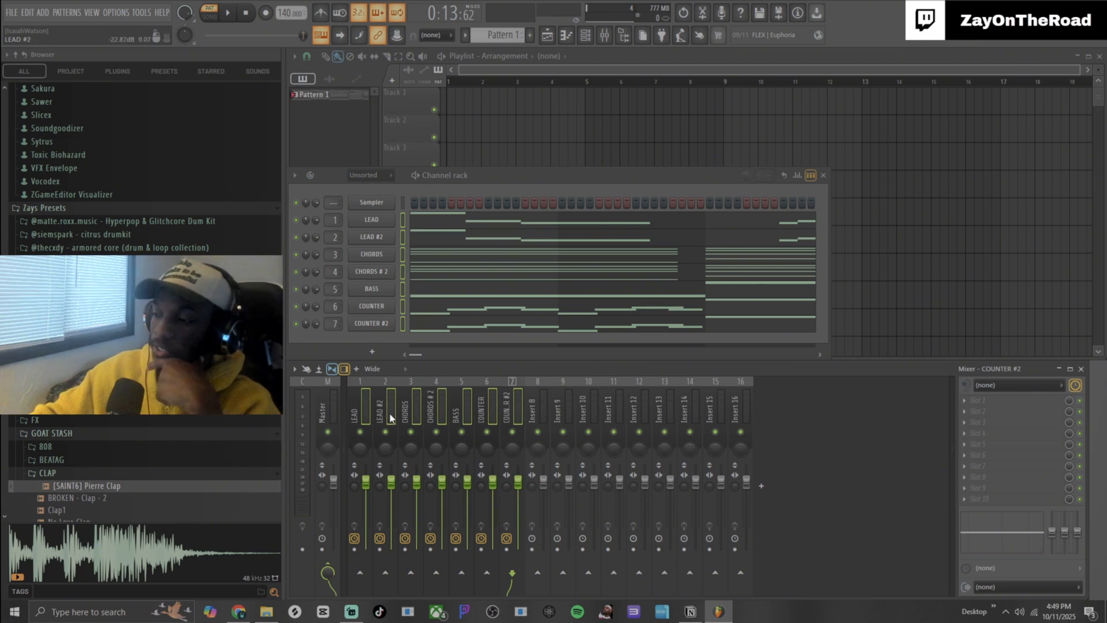
{"action": "left_click", "coordinate": [360, 418]}
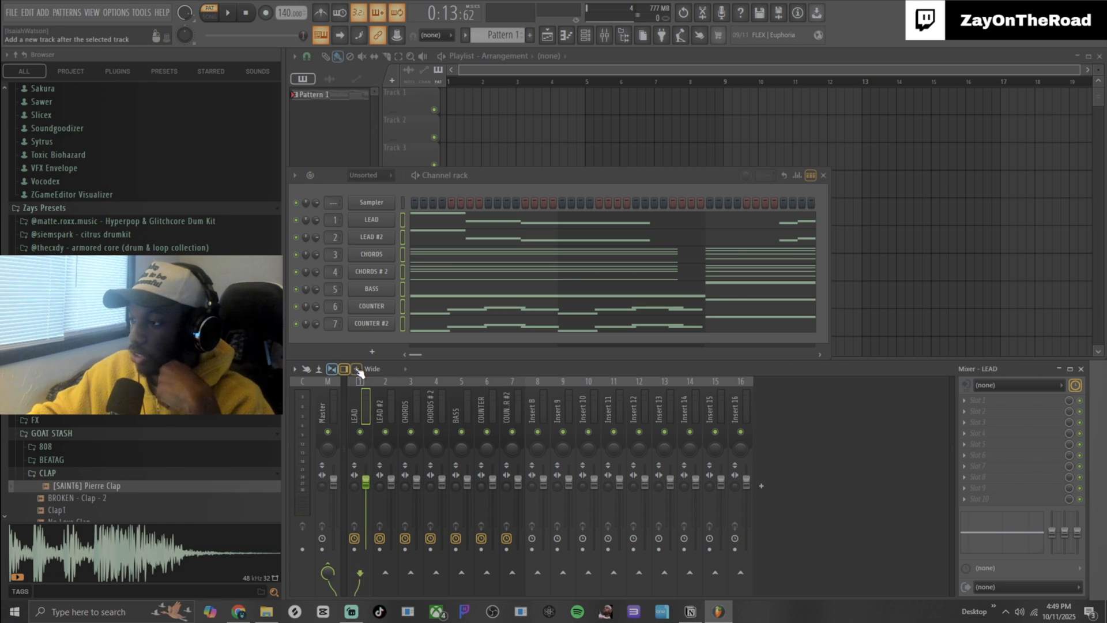
Step: Play Pattern 1 in pattern mode to check the levels of the routed mixer tracks, and stop playback
{"action": "left_click", "coordinate": [210, 13]}
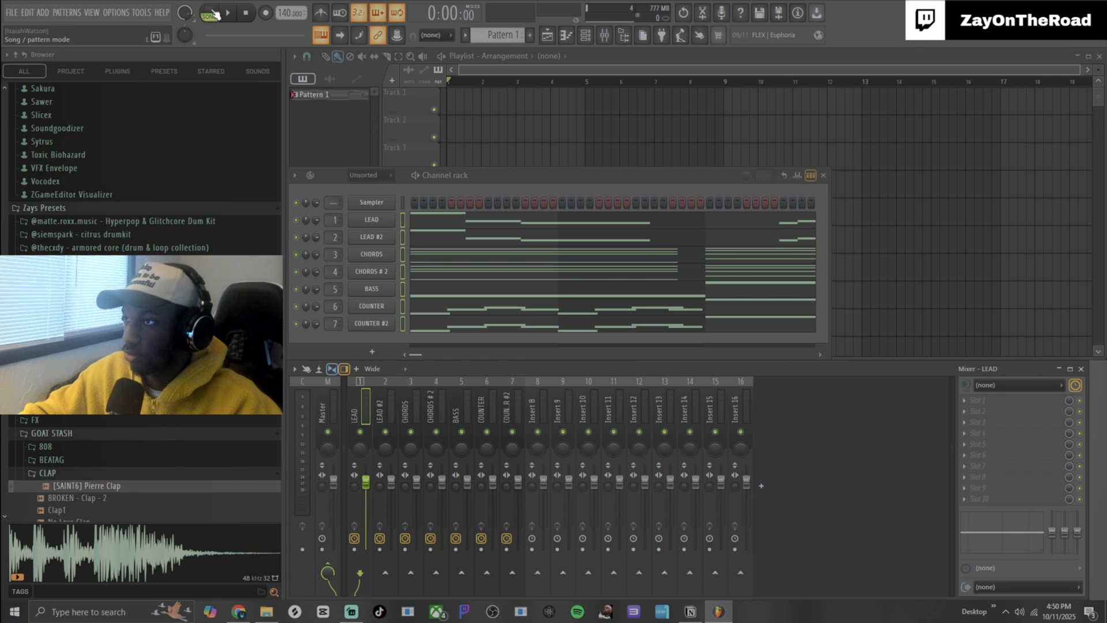
{"action": "left_click", "coordinate": [228, 12]}
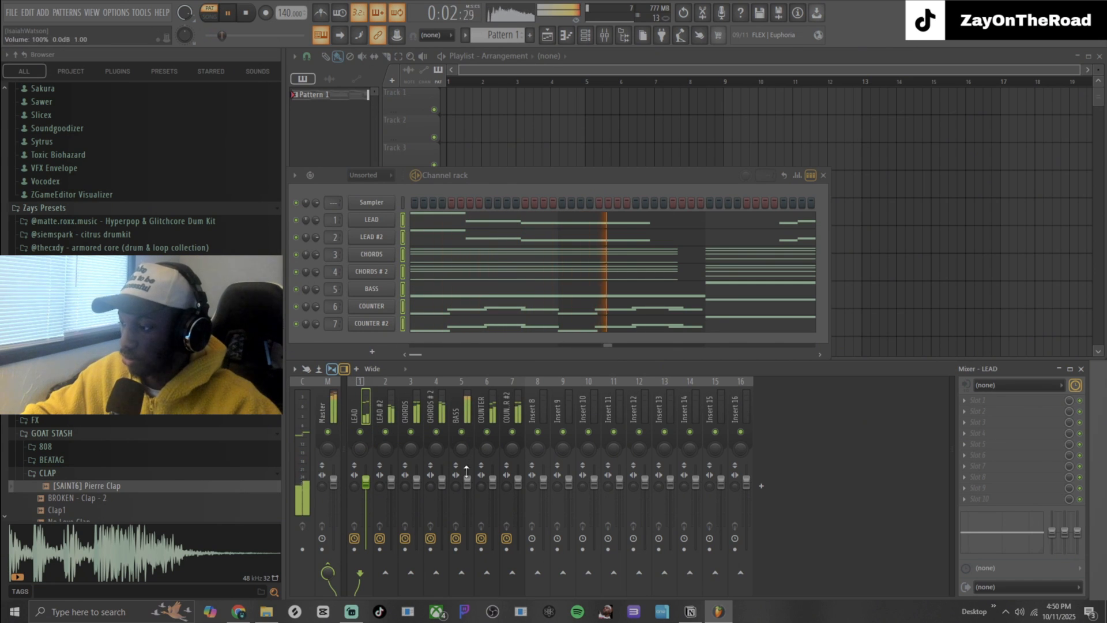
{"action": "key", "text": "space"}
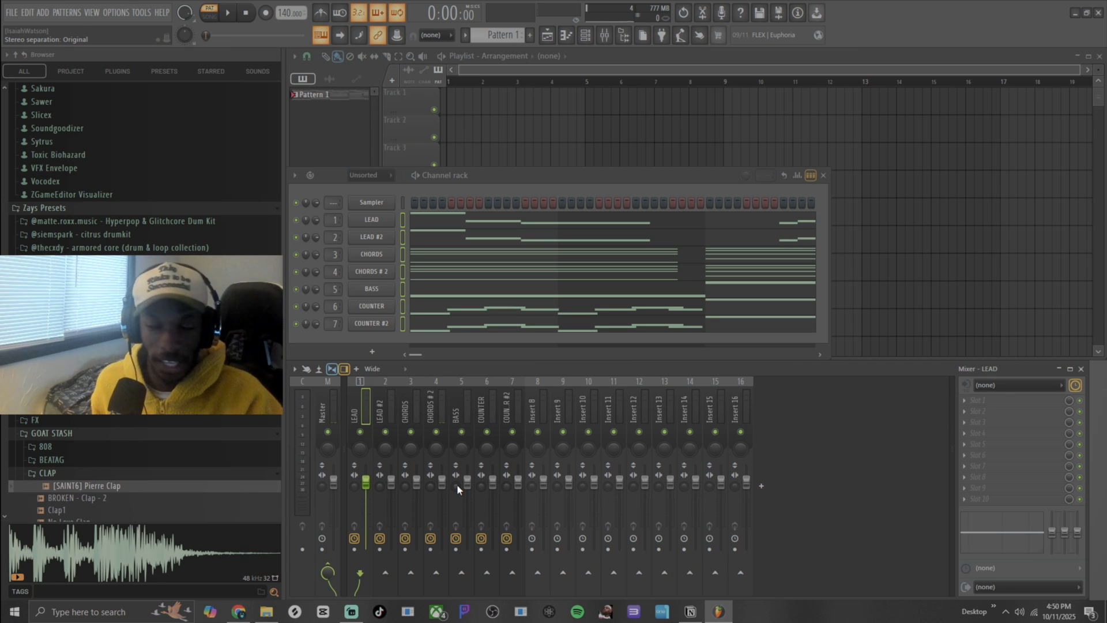
Step: Set the BASS mixer track's volume to 108% and play the pattern to check its balance against CHORDS
{"action": "left_click", "coordinate": [459, 482]}
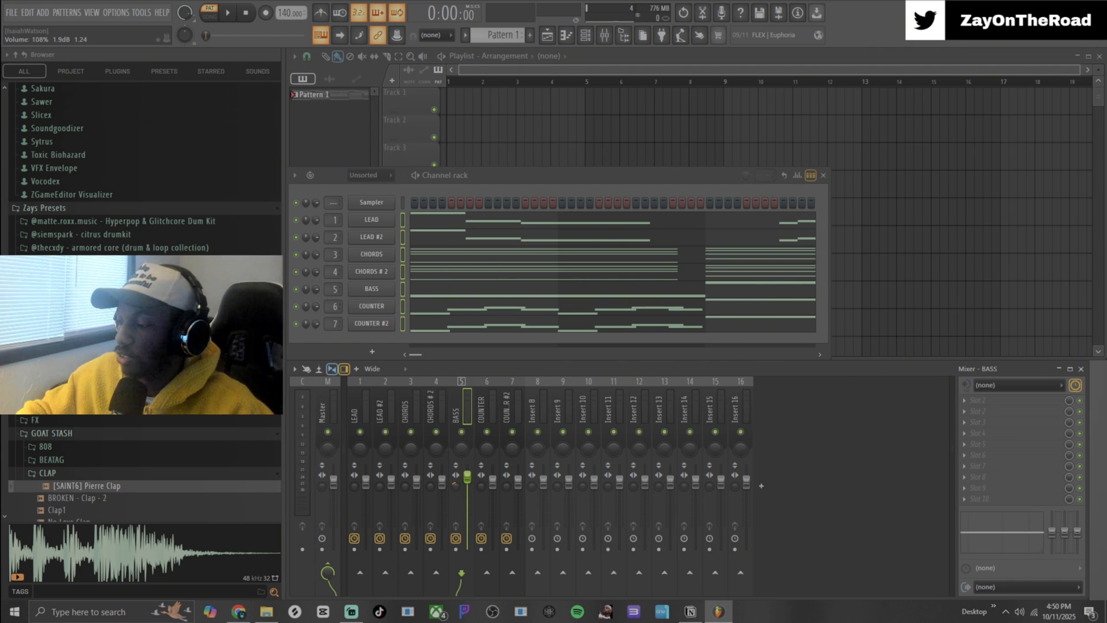
{"action": "key", "text": "space"}
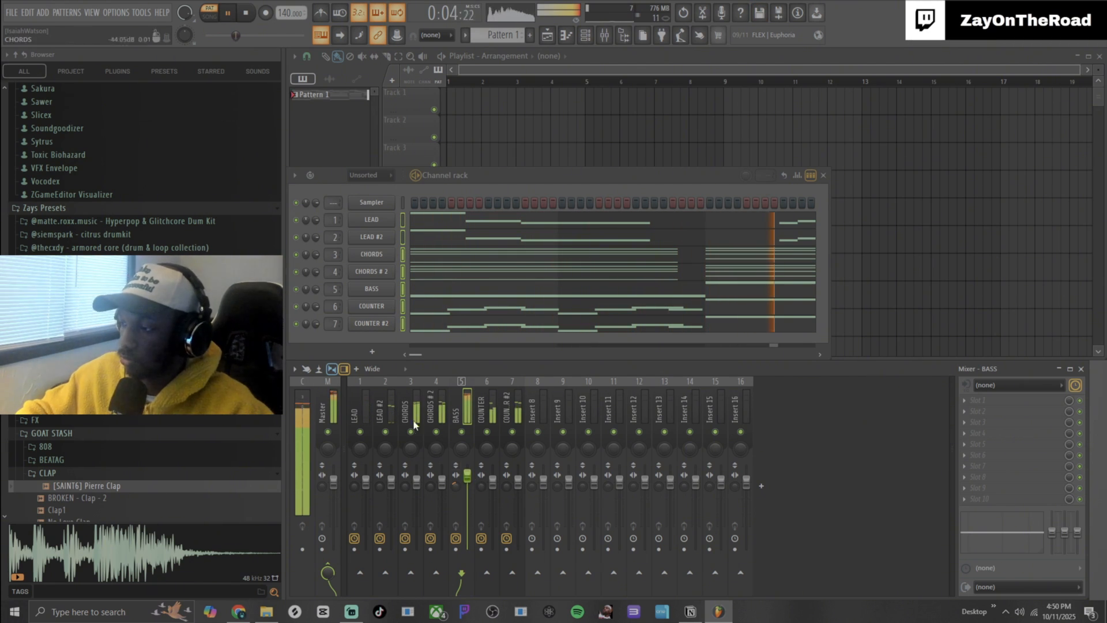
{"action": "left_click", "coordinate": [415, 419]}
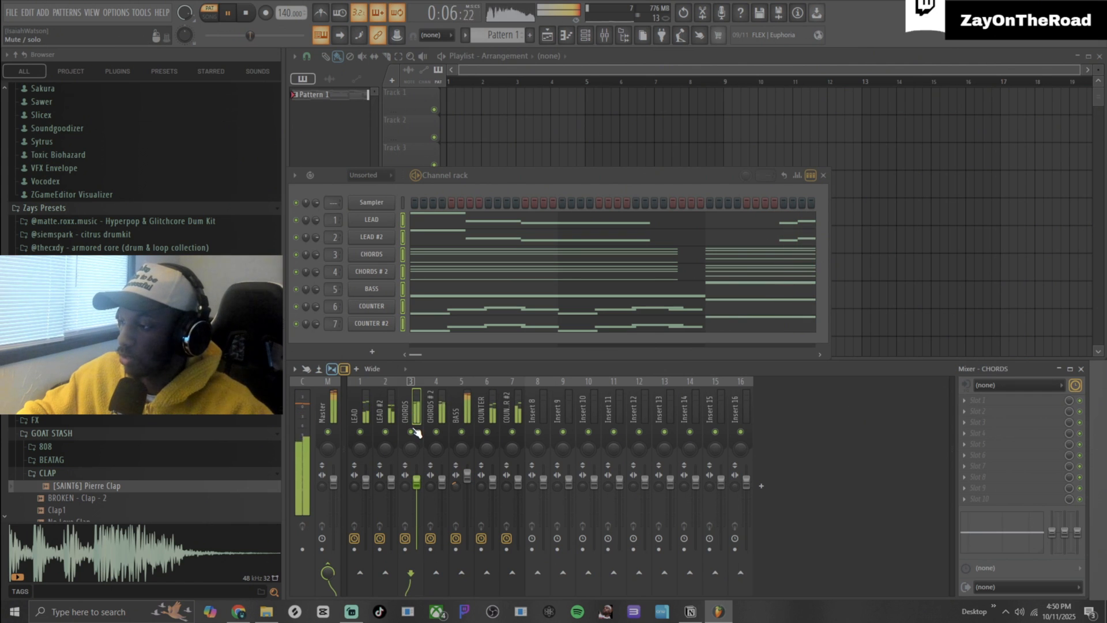
{"action": "key", "text": "space"}
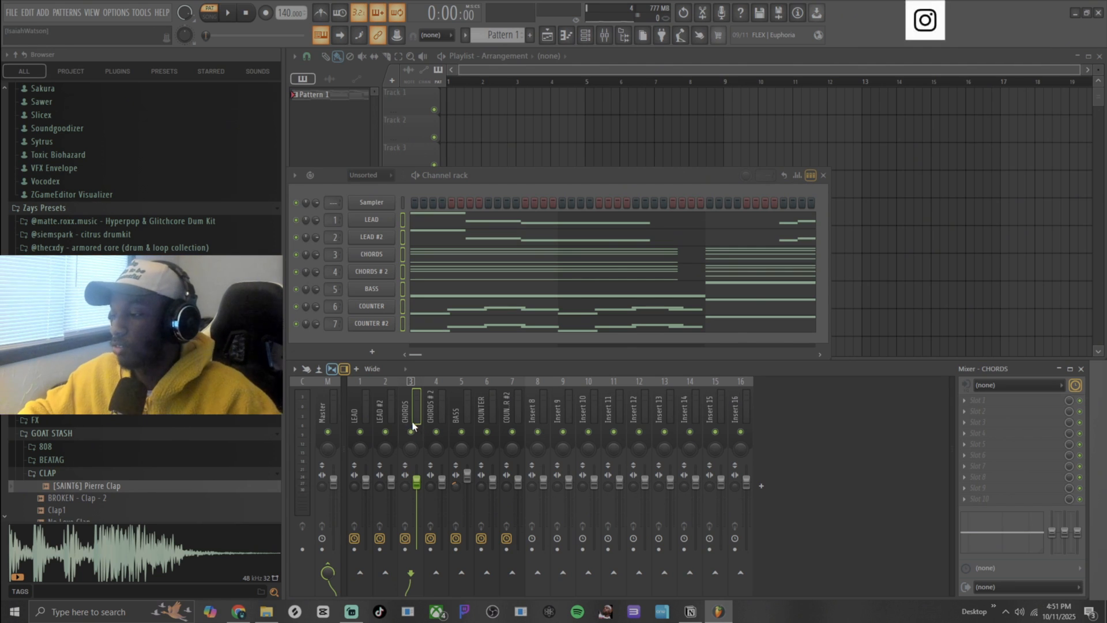
Step: Solo the CHORDS, CHORDS # 2 and BASS mixer tracks together and start playback
{"action": "left_click", "coordinate": [426, 411]}
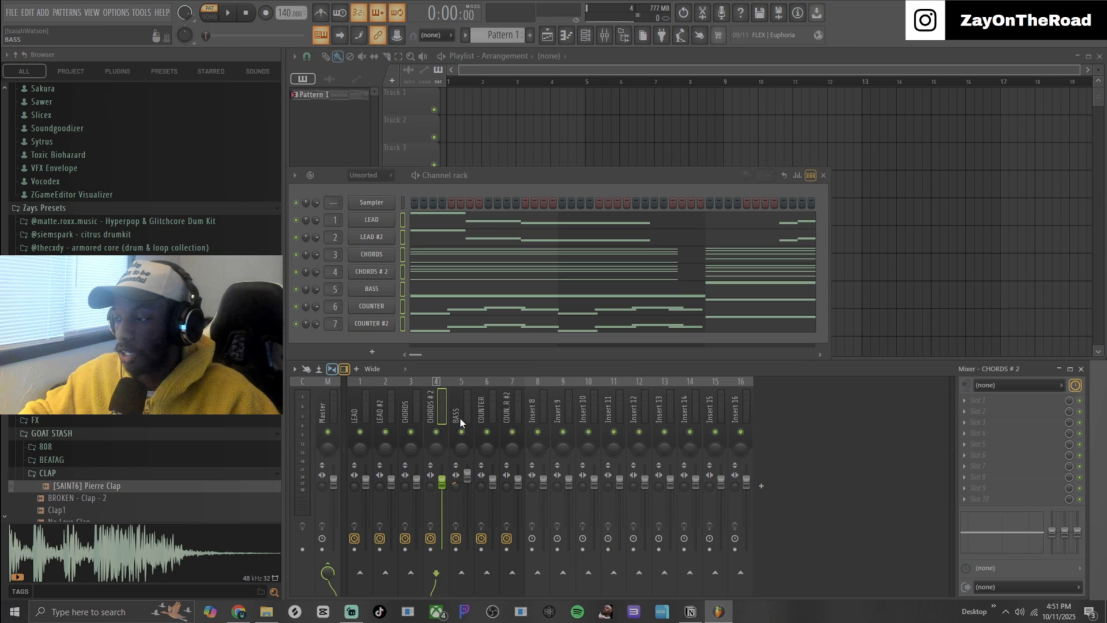
{"action": "left_click", "coordinate": [460, 423]}
{"action": "left_click", "coordinate": [408, 411], "text": "shift"}
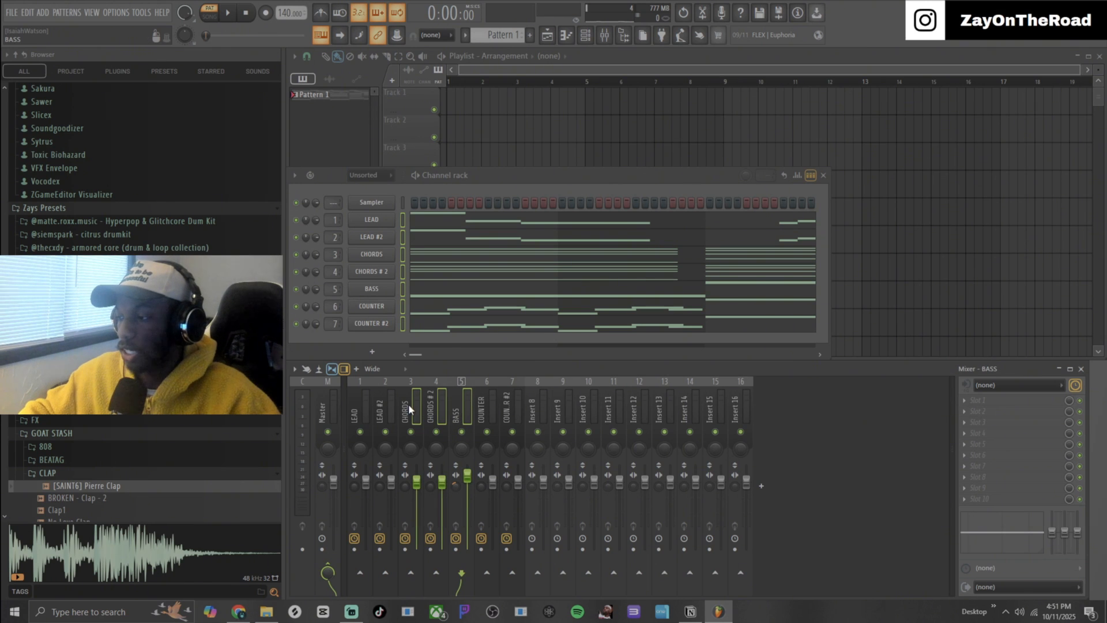
{"action": "right_click", "coordinate": [433, 433]}
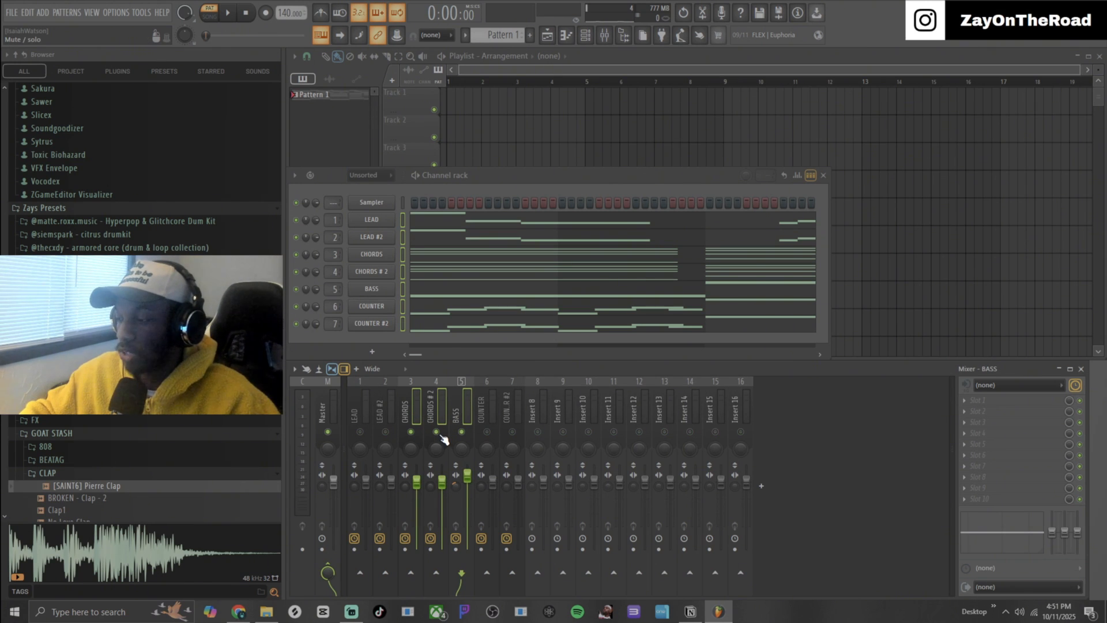
{"action": "key", "text": "space"}
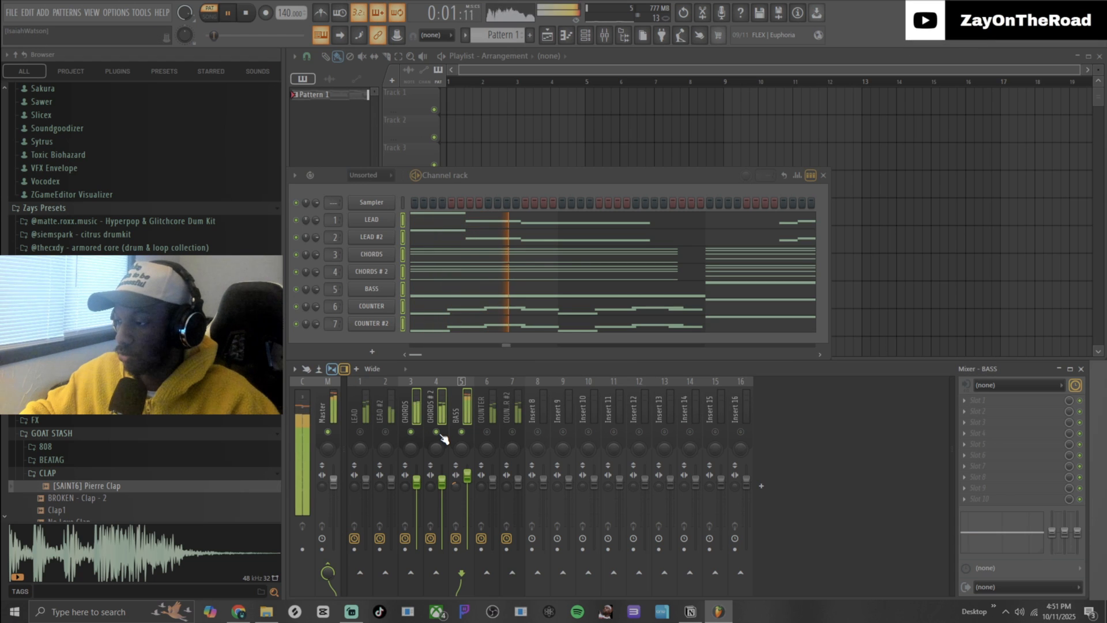
Step: Compare the soloed CHORDS track with and without CHORDS # 2 and BASS, leaving both chord tracks on and BASS muted
{"action": "left_click", "coordinate": [416, 460]}
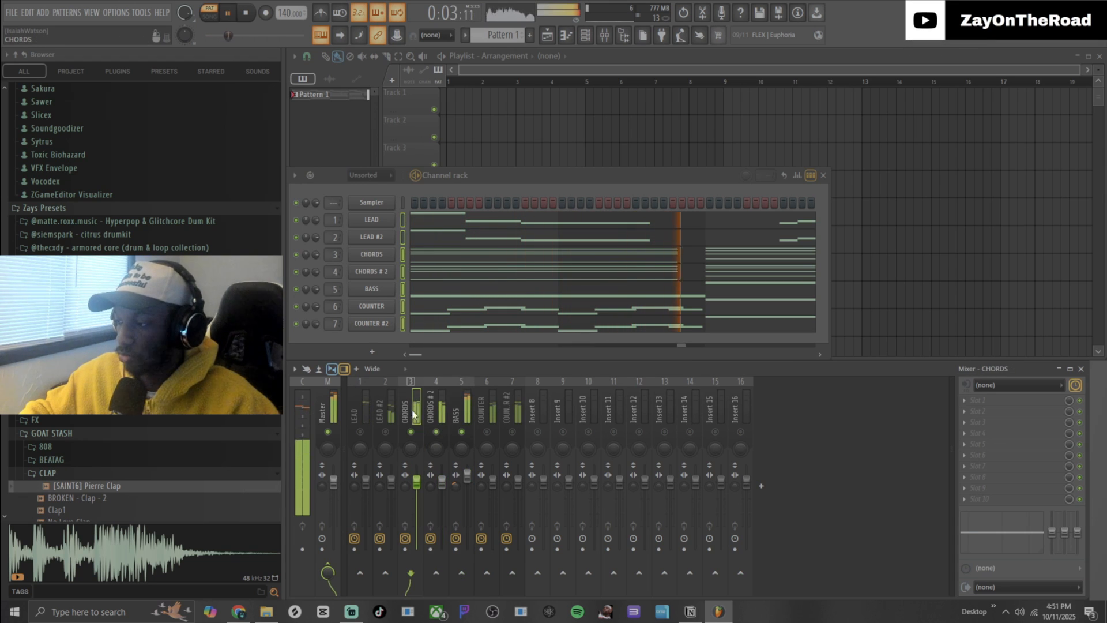
{"action": "left_click", "coordinate": [461, 432]}
{"action": "left_click", "coordinate": [435, 431]}
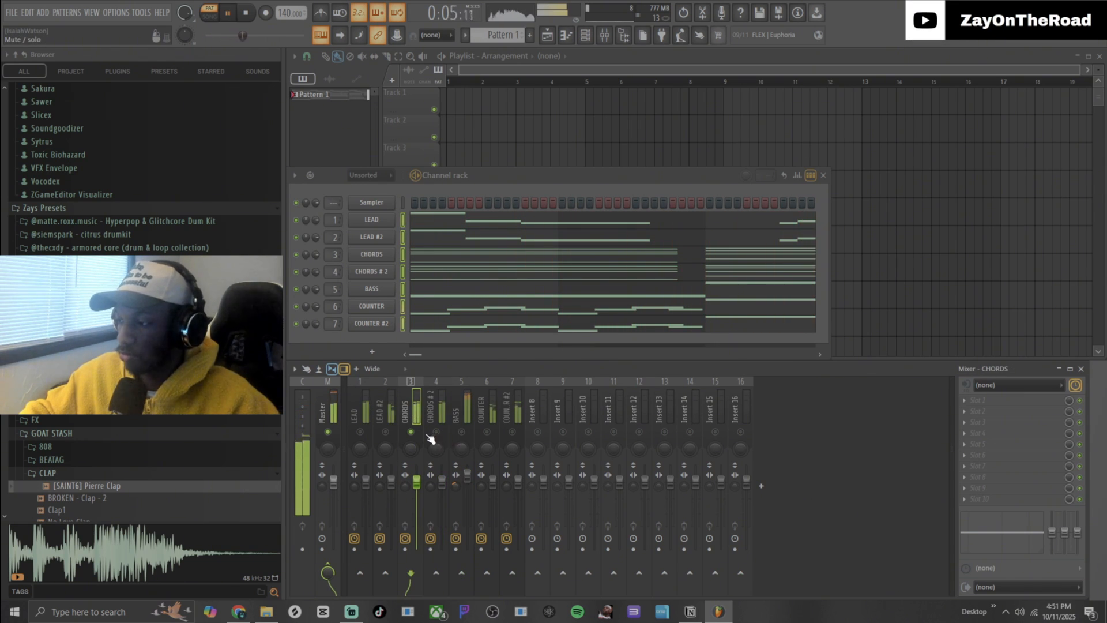
{"action": "left_click", "coordinate": [436, 431]}
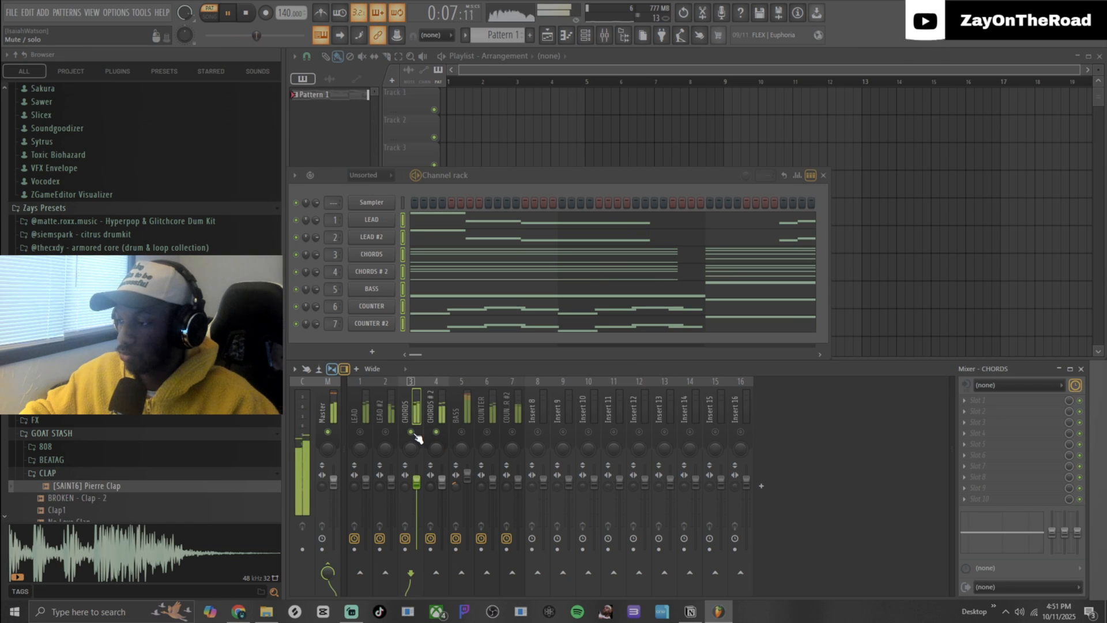
{"action": "left_click", "coordinate": [460, 432]}
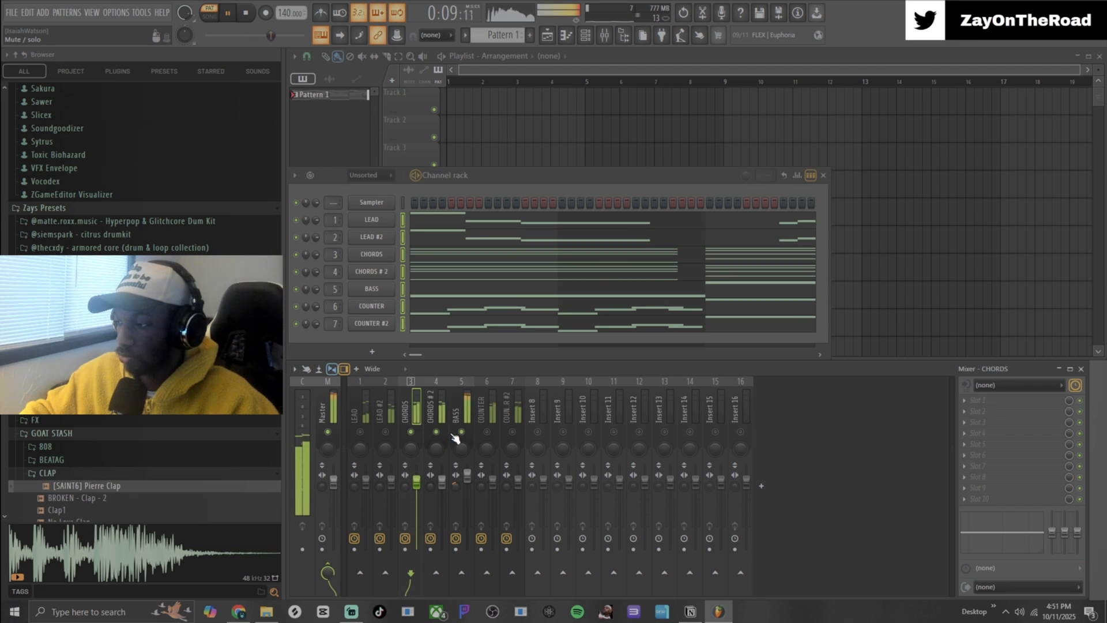
{"action": "left_click", "coordinate": [461, 432]}
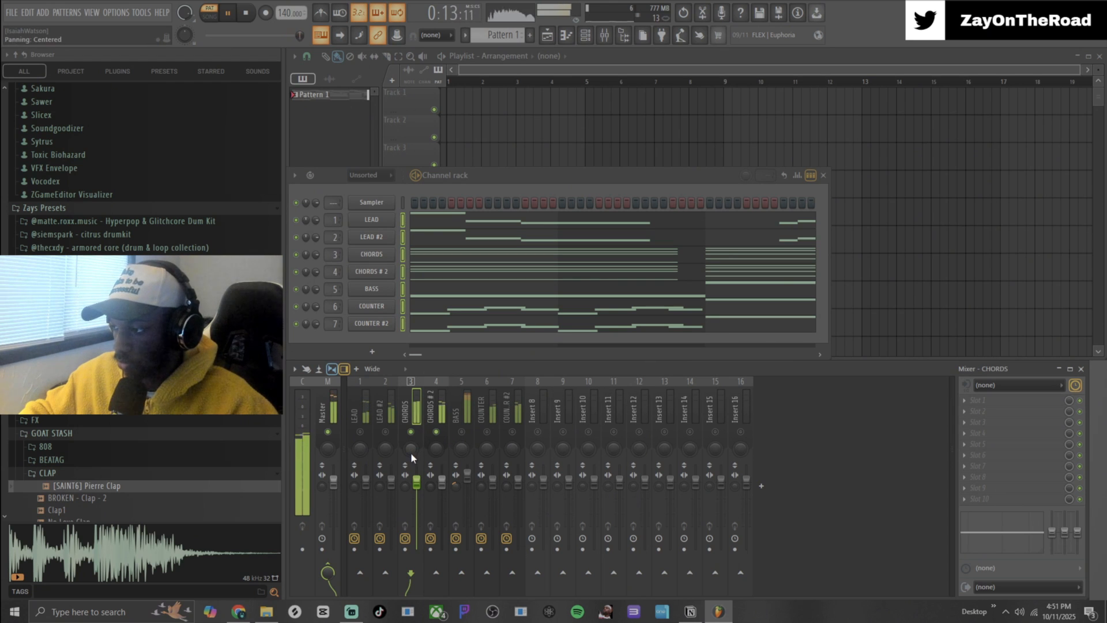
Step: Try lowering the CHORDS # 2 mixer track's volume to 83% while listening, and return it to 100%
{"action": "left_click", "coordinate": [438, 425]}
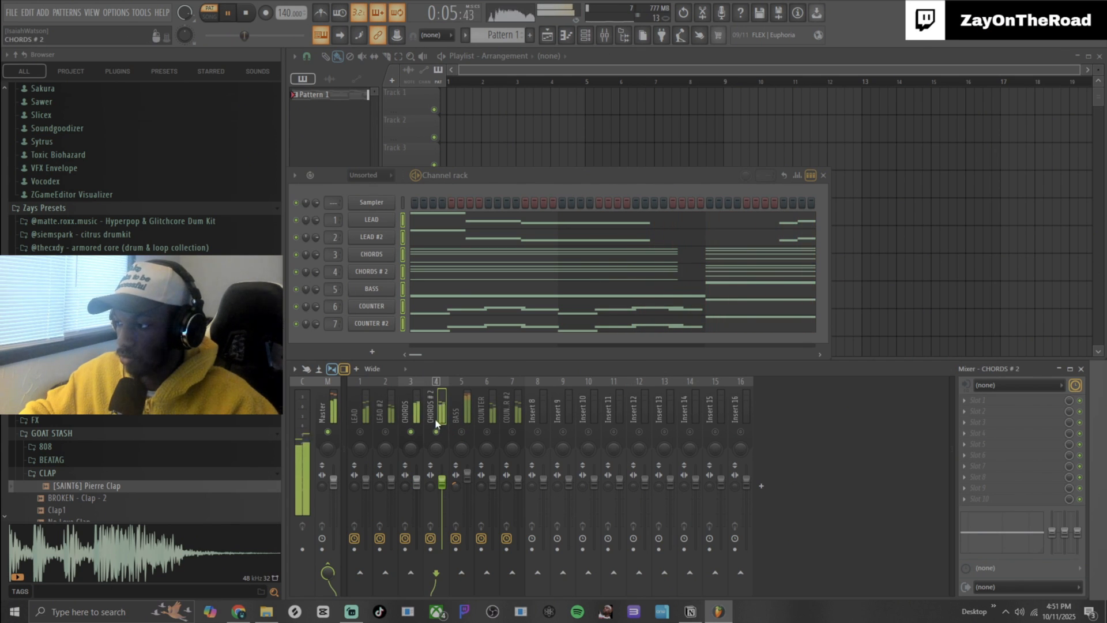
{"action": "left_click", "coordinate": [420, 482]}
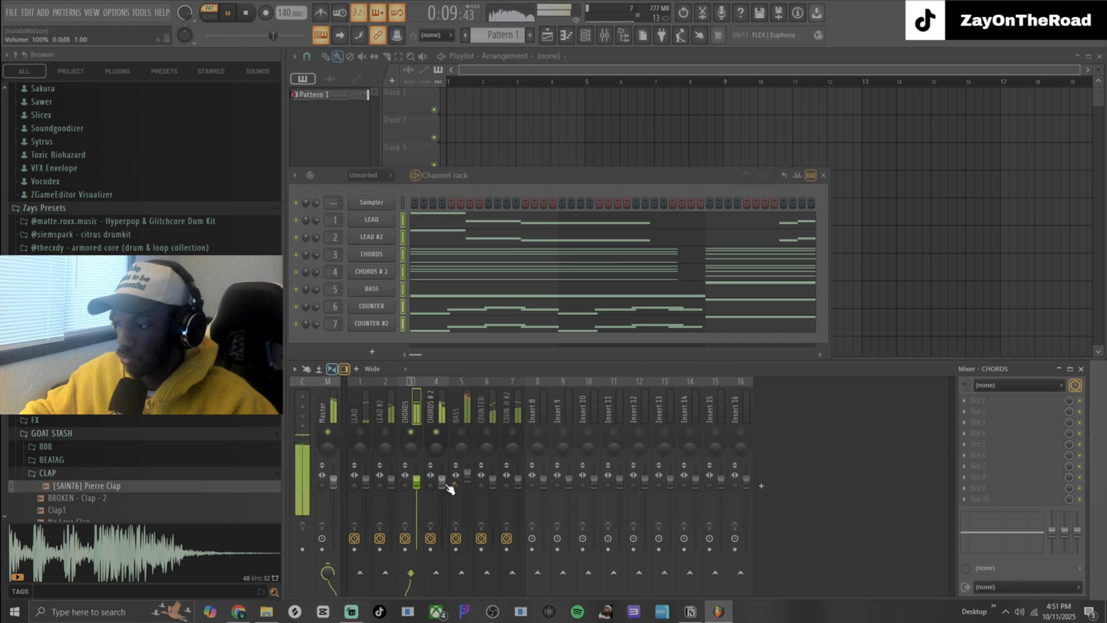
{"action": "left_click_drag", "start_coordinate": [442, 480], "coordinate": [450, 490]}
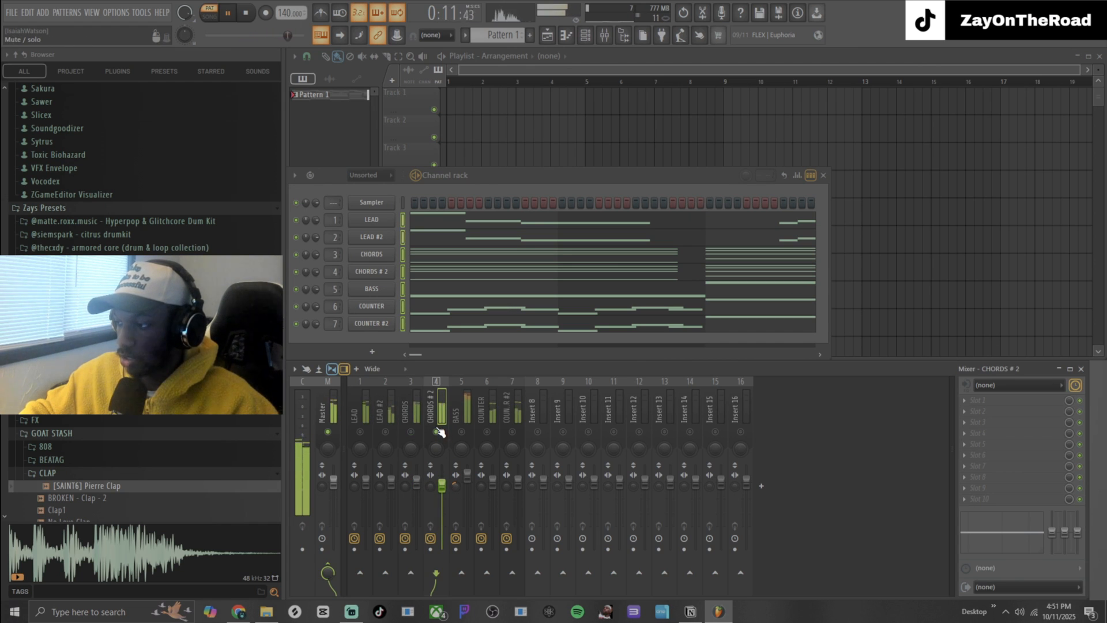
{"action": "key", "text": "space"}
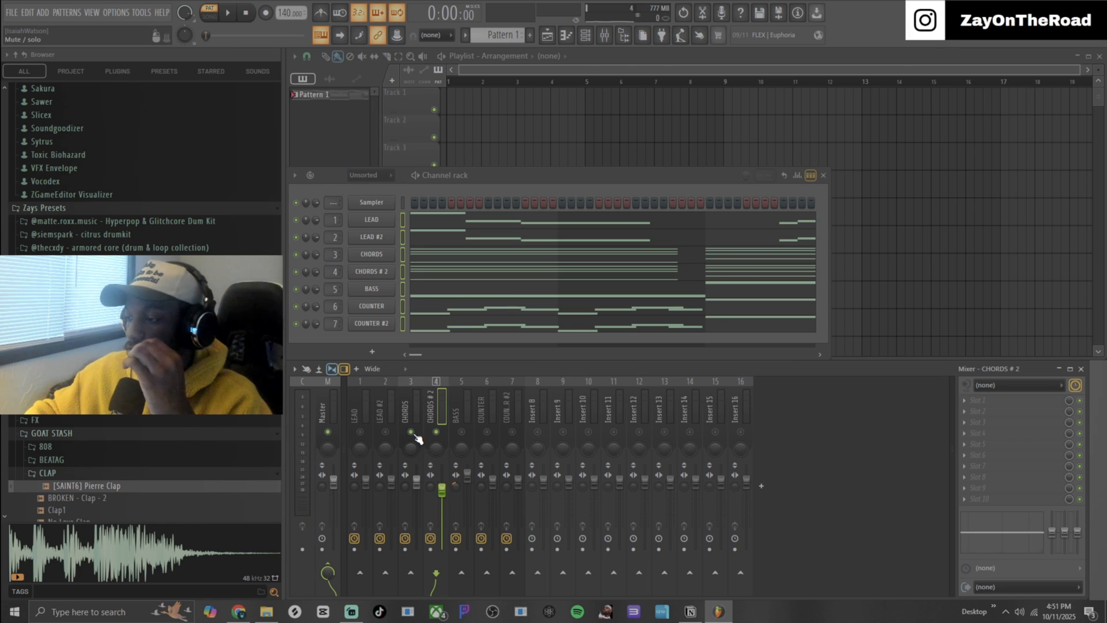
{"action": "key", "text": "space"}
{"action": "left_click", "coordinate": [442, 489]}
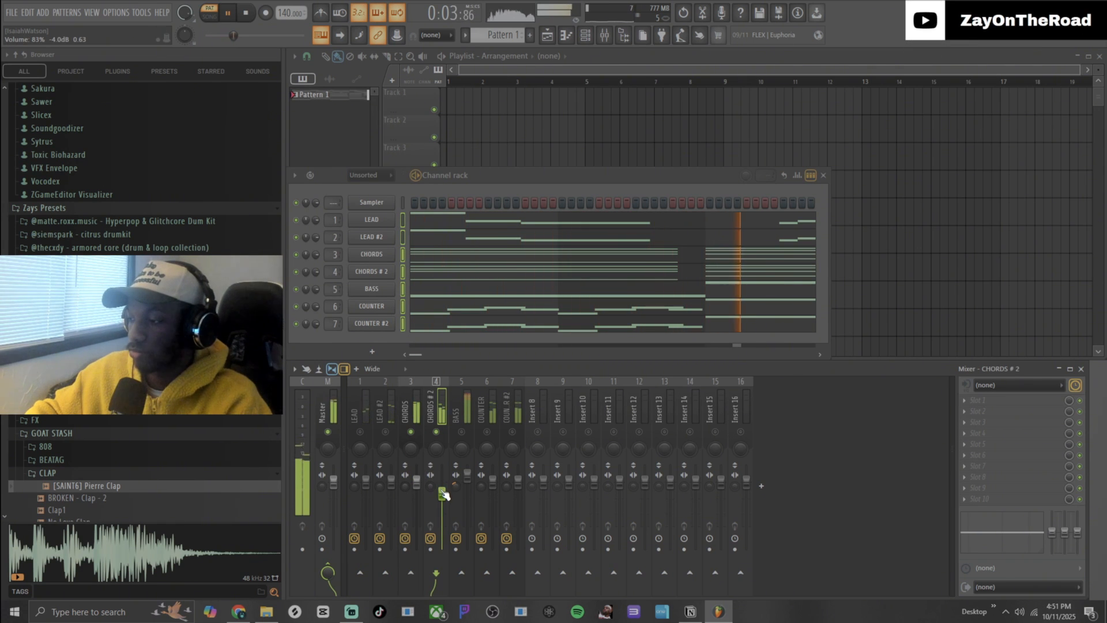
{"action": "left_click_drag", "start_coordinate": [441, 493], "coordinate": [441, 481]}
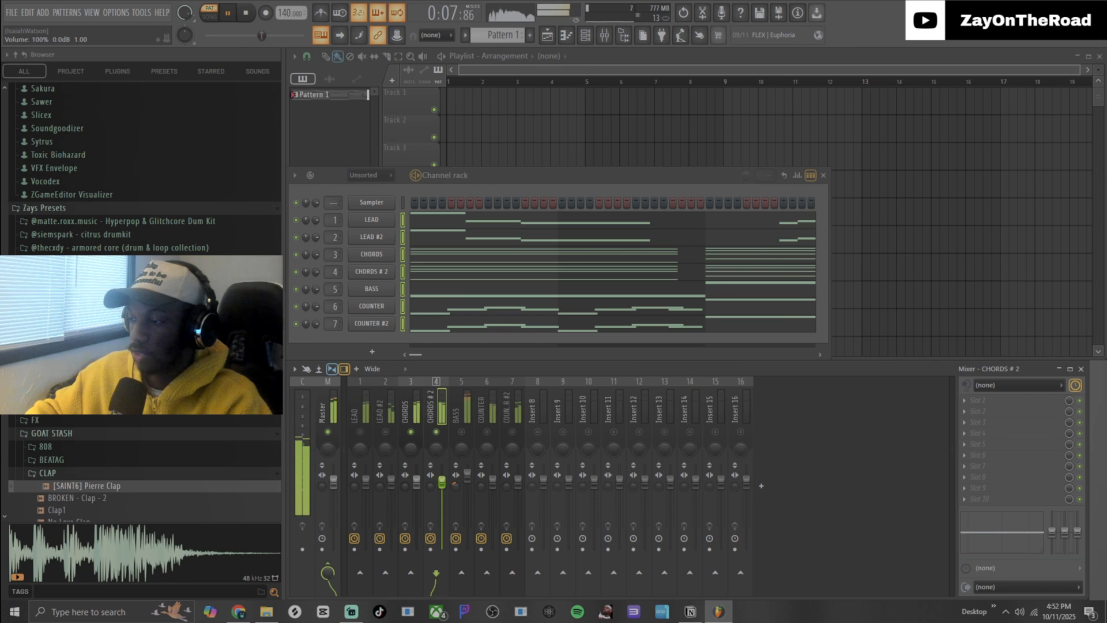
Step: Lower the CHORDS mixer track's volume and raise CHORDS # 2 to 112% while comparing them, and stop playback
{"action": "left_click", "coordinate": [416, 414]}
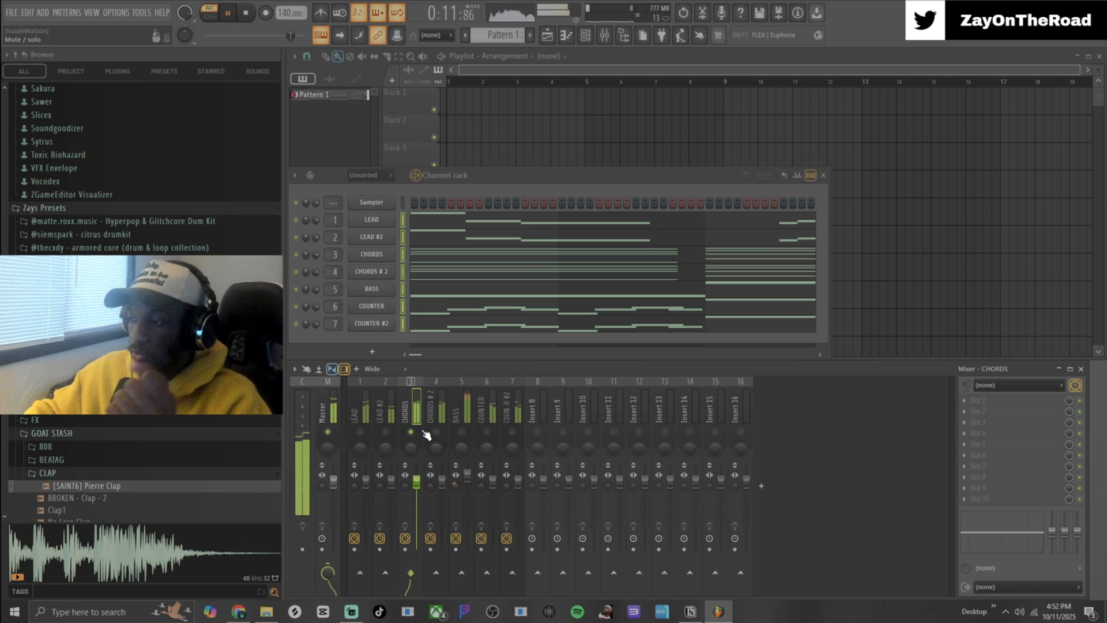
{"action": "left_click_drag", "start_coordinate": [420, 489], "coordinate": [420, 501]}
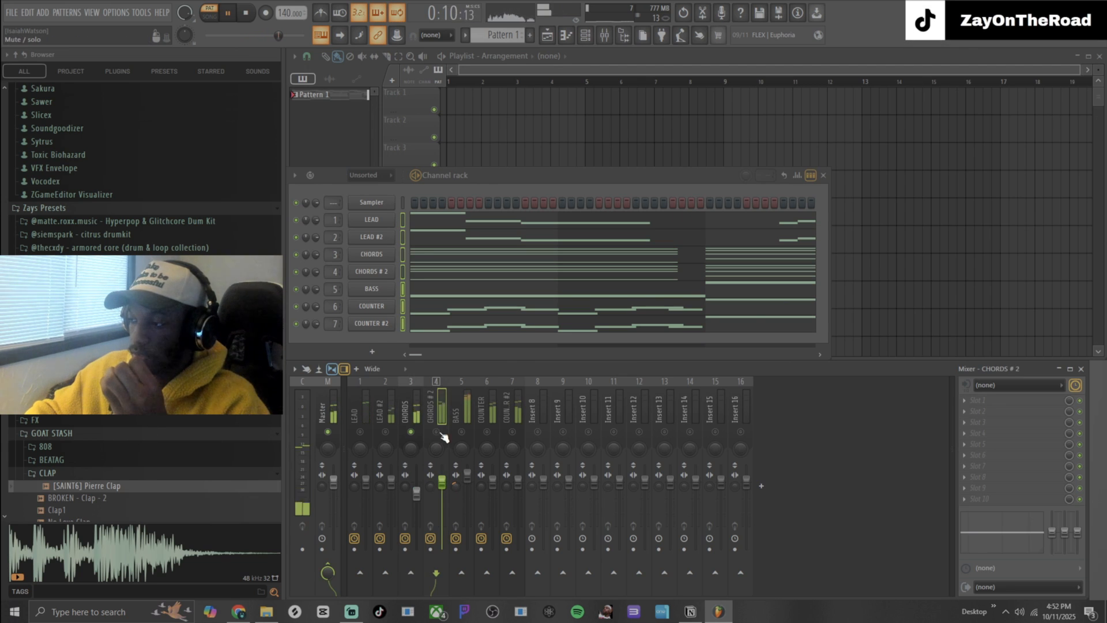
{"action": "left_click", "coordinate": [442, 438]}
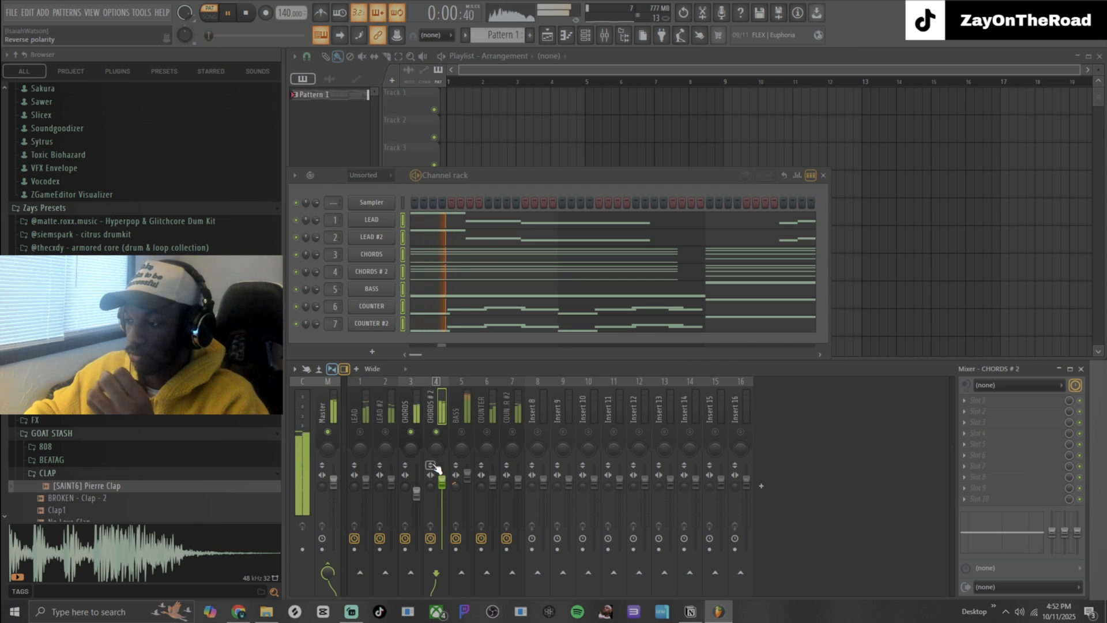
{"action": "left_click_drag", "start_coordinate": [443, 484], "coordinate": [443, 477]}
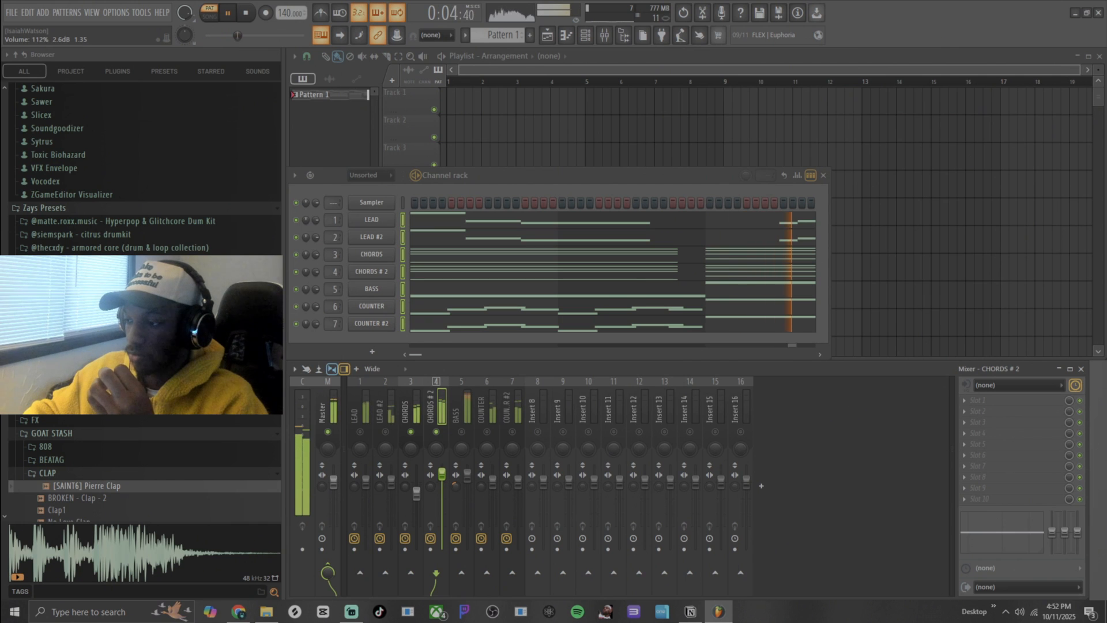
{"action": "left_click", "coordinate": [403, 488]}
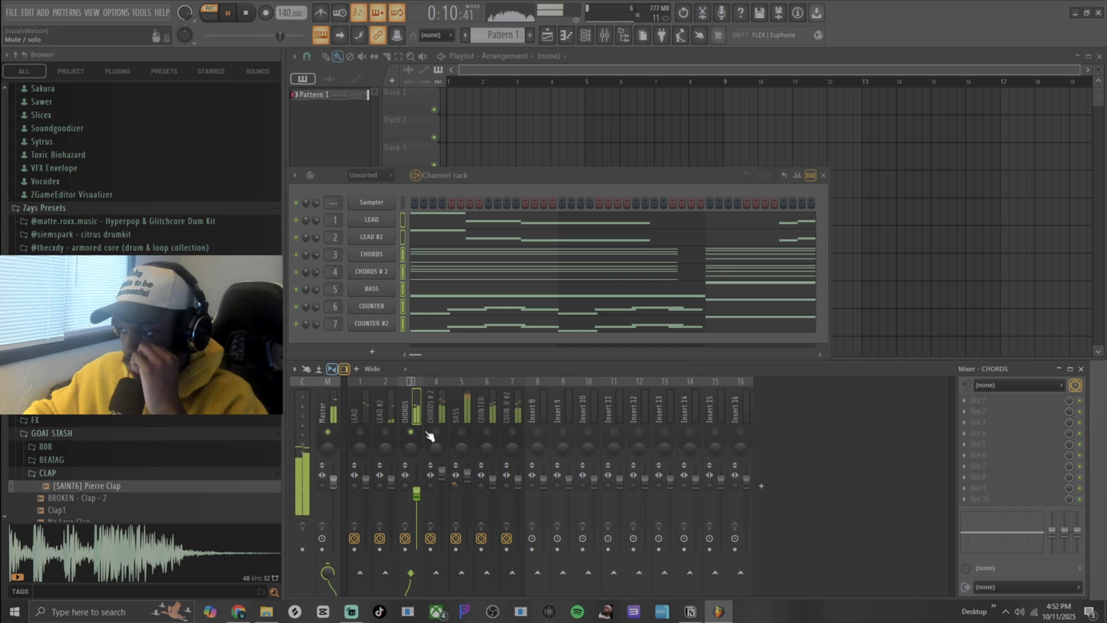
{"action": "key", "text": "space"}
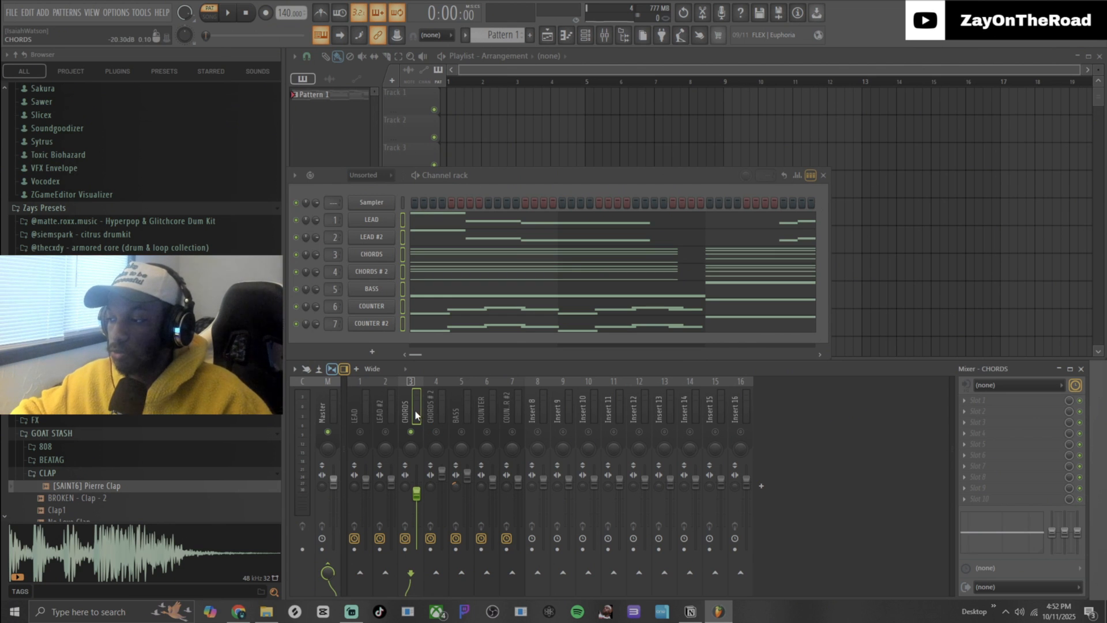
Step: Select the LEAD track in the mixer to show its effect slots
{"action": "left_click", "coordinate": [301, 449]}
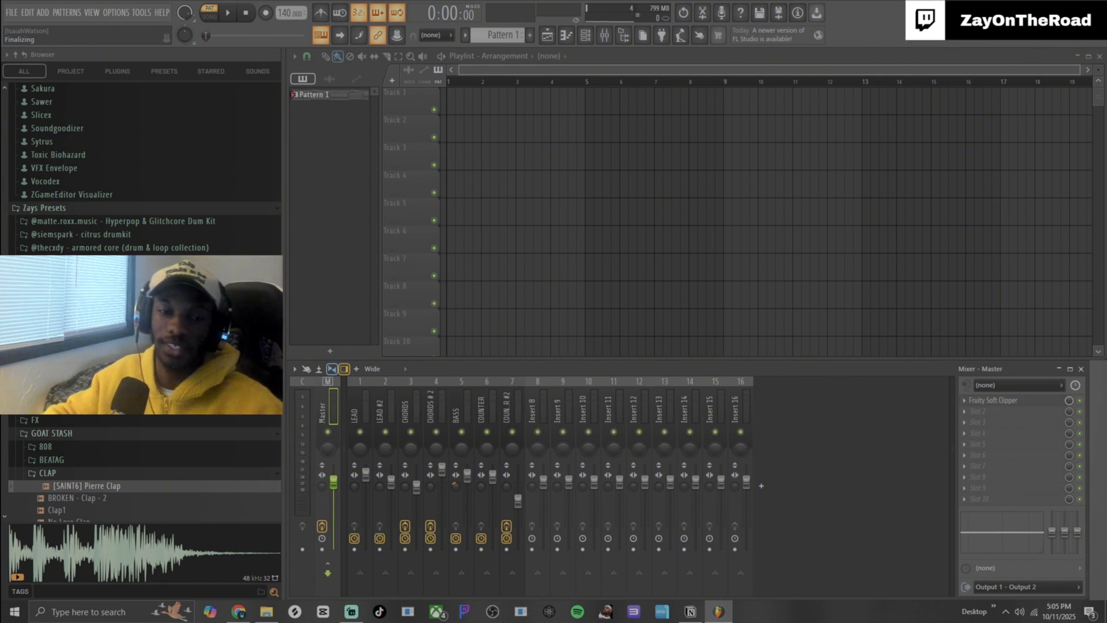
{"action": "left_click", "coordinate": [363, 414]}
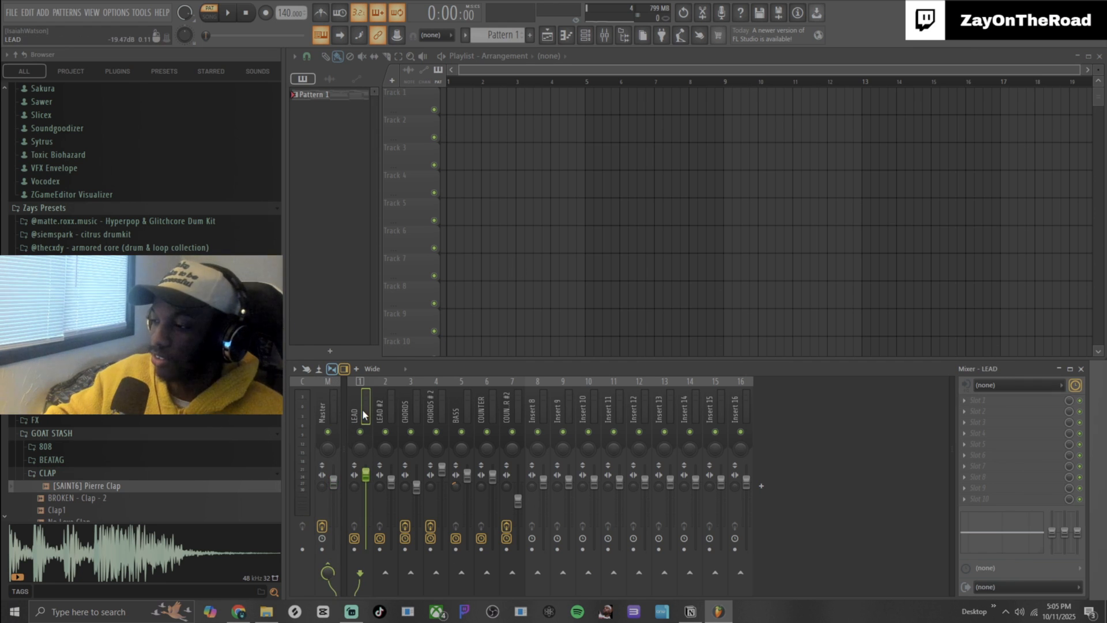